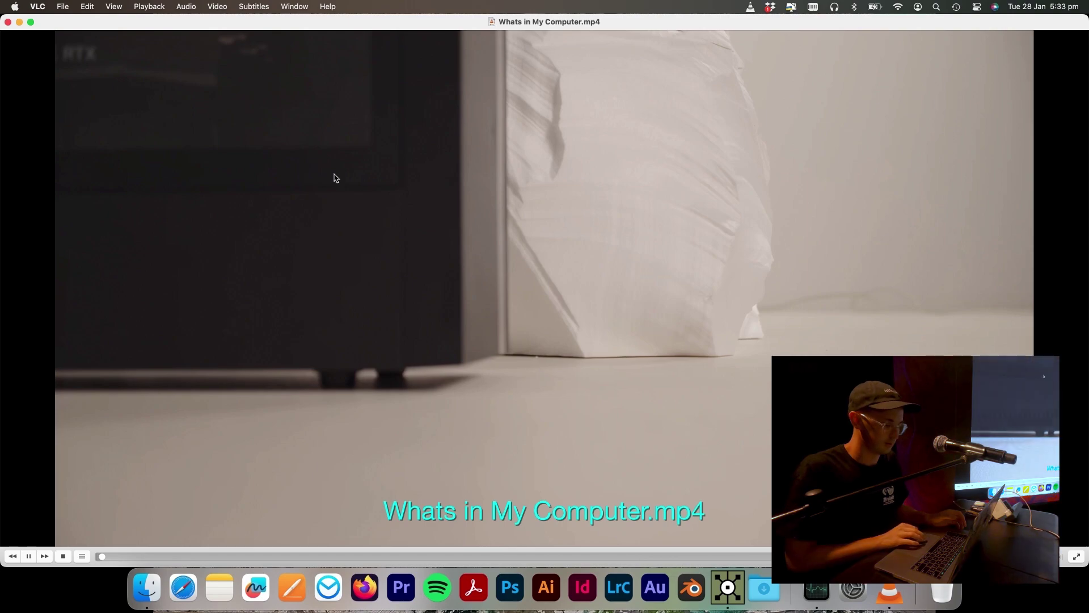
# Step: Watch Whats in My Computer.mp4 in full screen and close the video window when finished
pyautogui.doubleClick(501, 257)
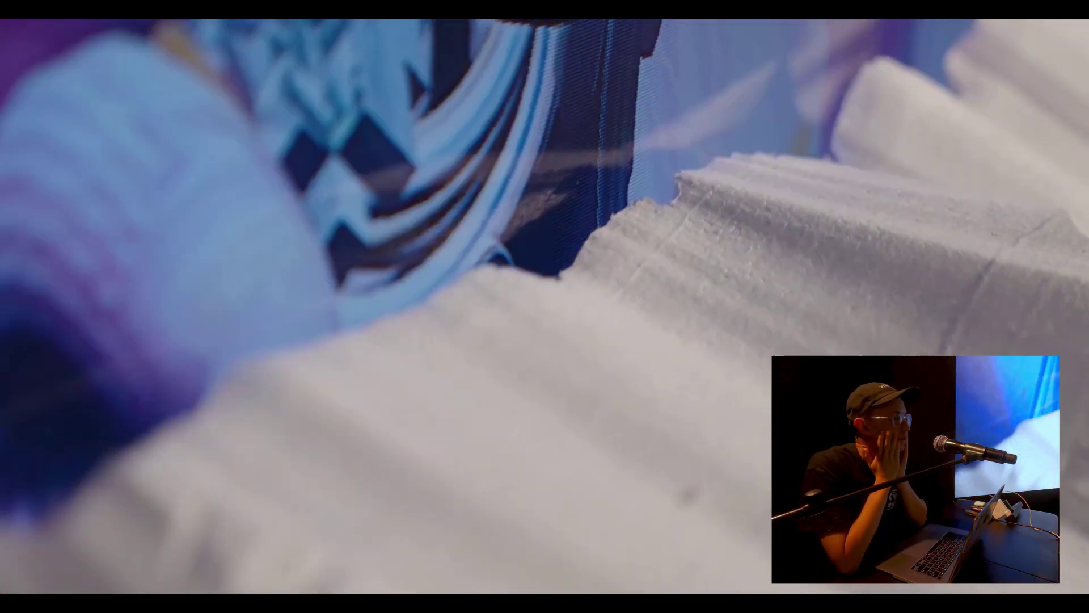
pyautogui.press('Escape')
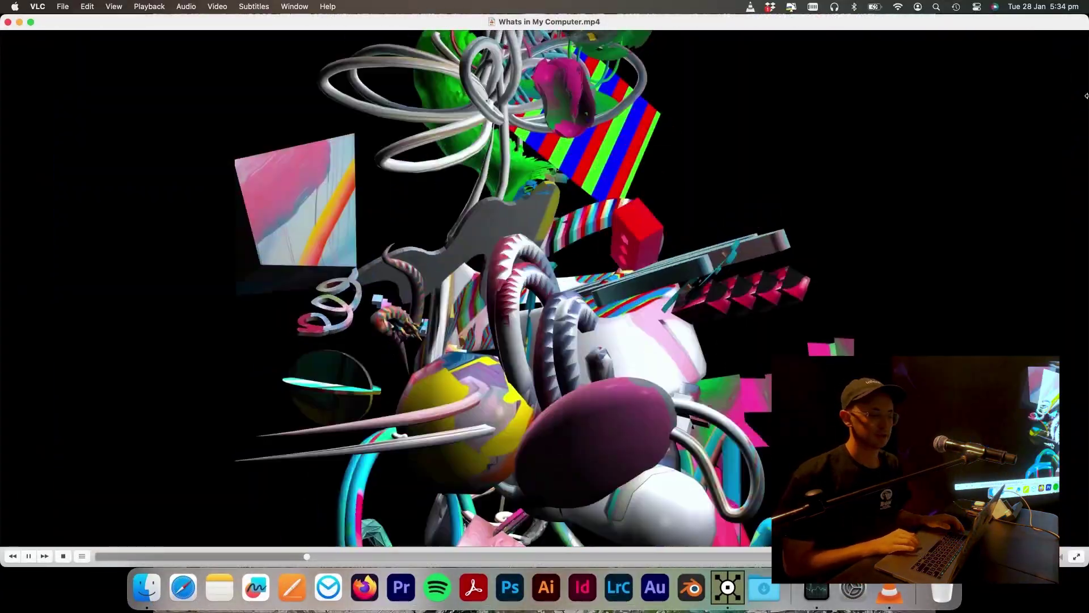
pyautogui.moveTo(1086, 154); pyautogui.dragTo(878, 170)
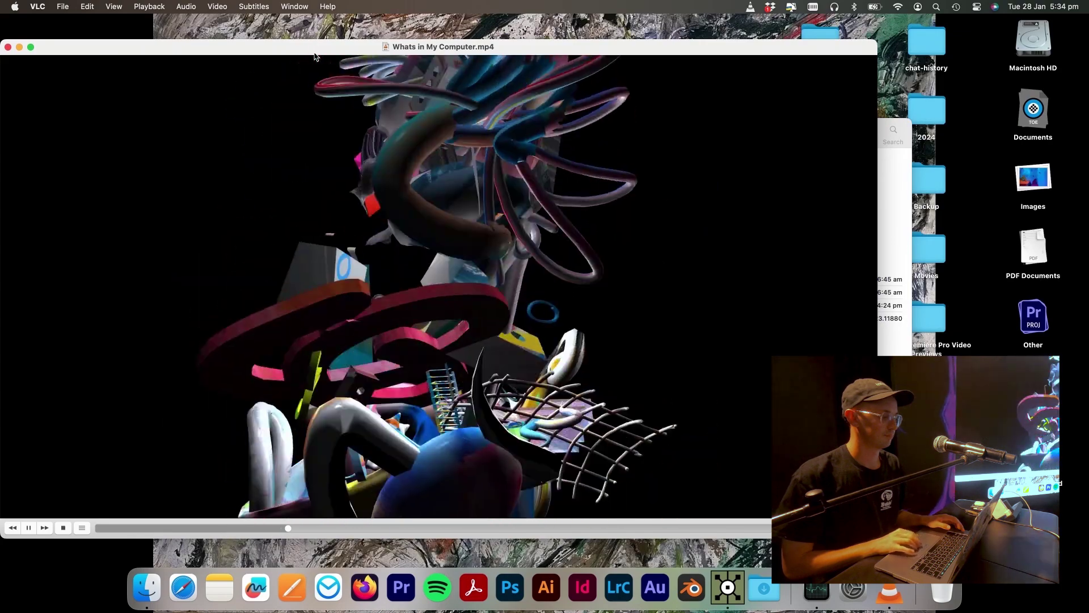
pyautogui.moveTo(9, 54); pyautogui.dragTo(175, 49)
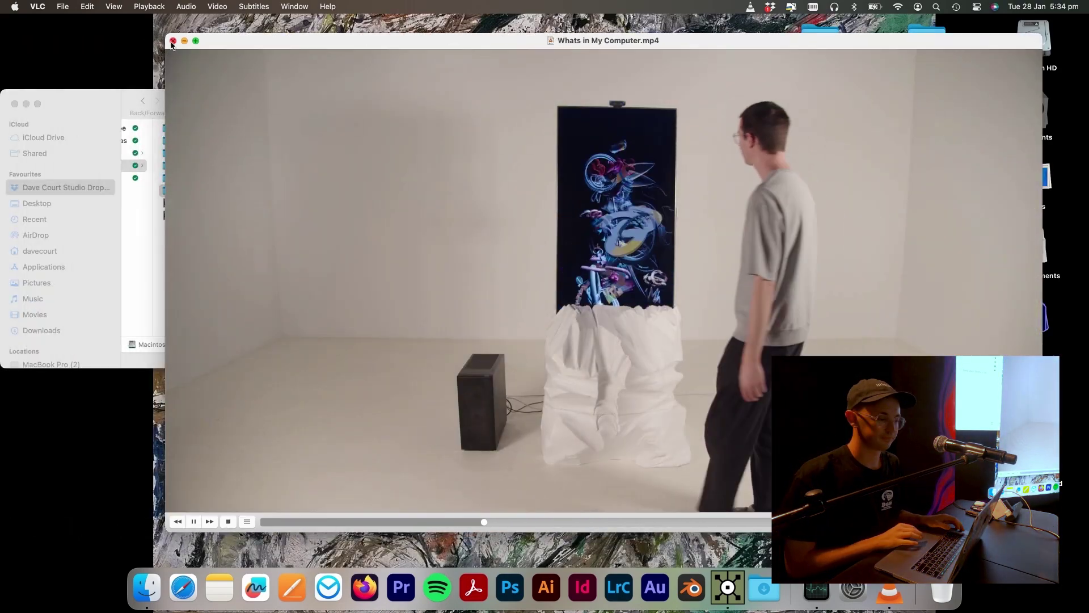
pyautogui.click(174, 41)
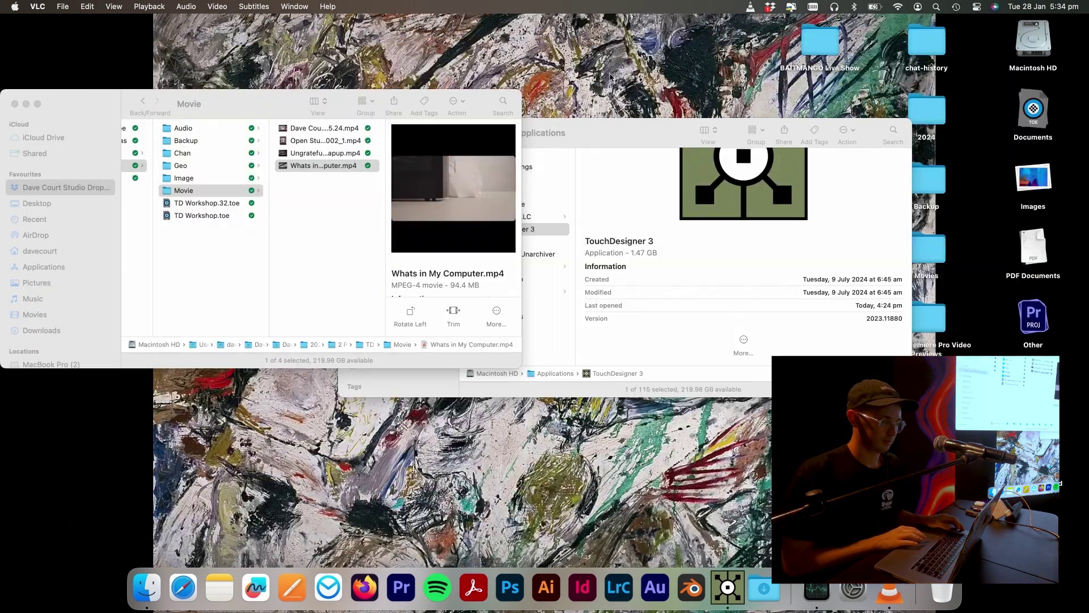
# Step: Switch to TouchDesigner and examine the Week 2 notes, the schedule and the example operators in the Week_2 network
pyautogui.press('super+Tab')
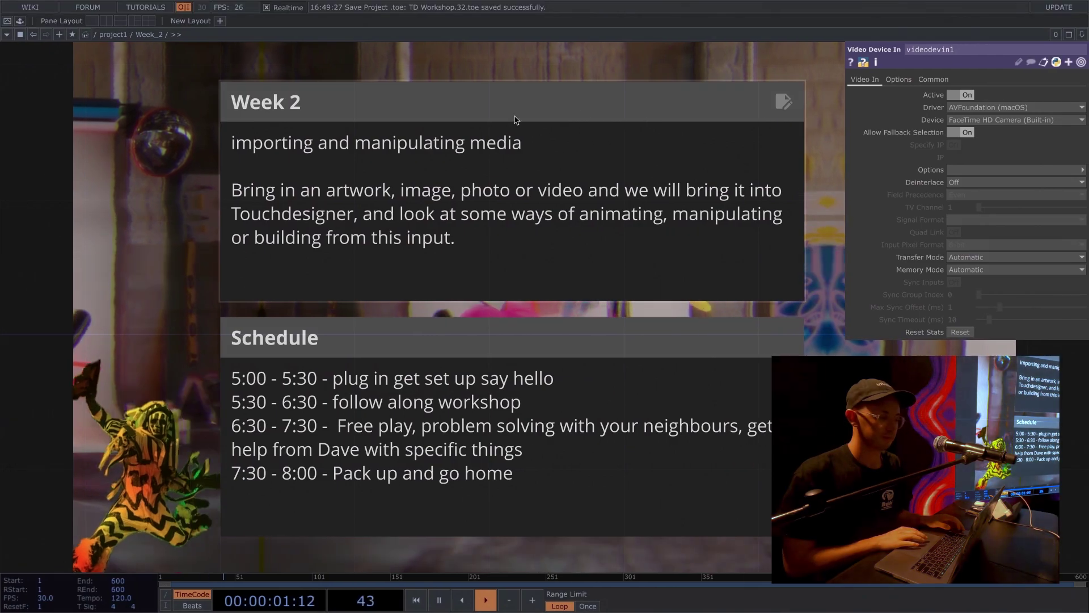
pyautogui.hscroll(5, 729, 91)
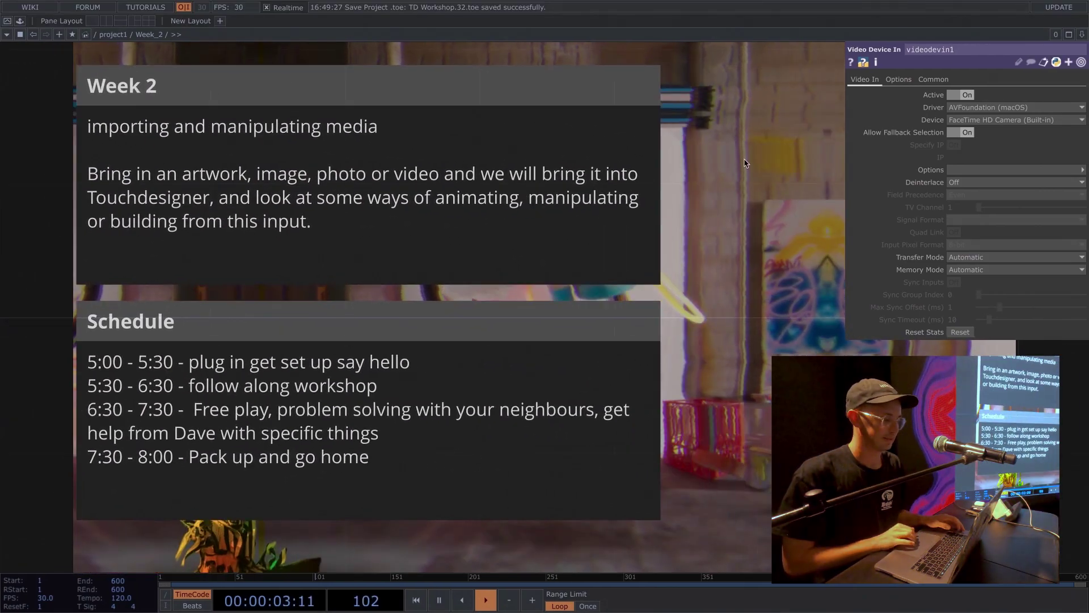
pyautogui.hscroll(-3, 752, 165)
pyautogui.scroll(-5, 754, 169)
pyautogui.hscroll(5, 594, 155)
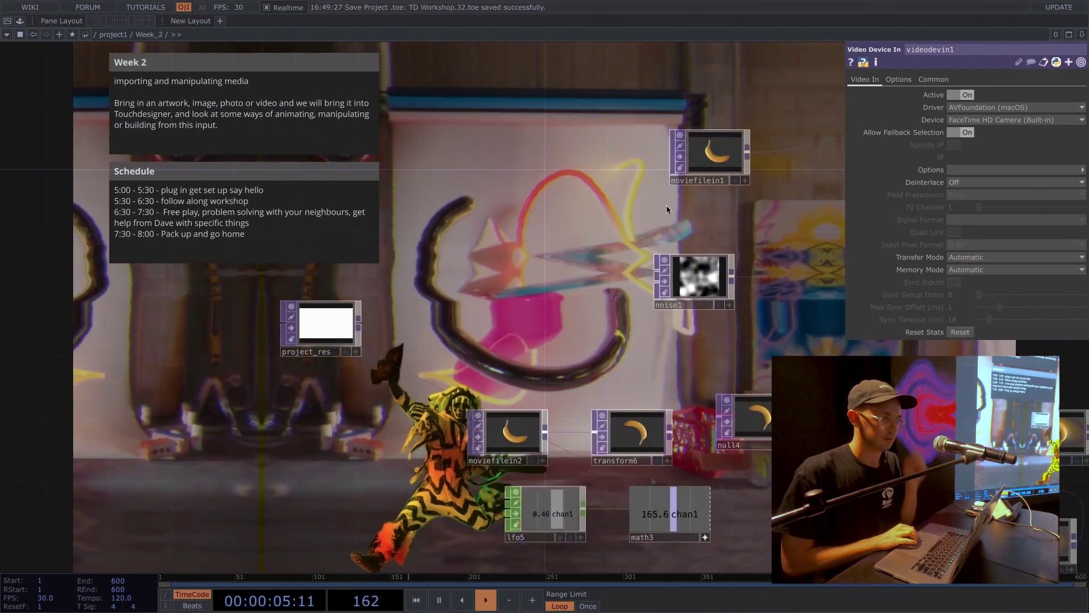
pyautogui.scroll(-4, 667, 209)
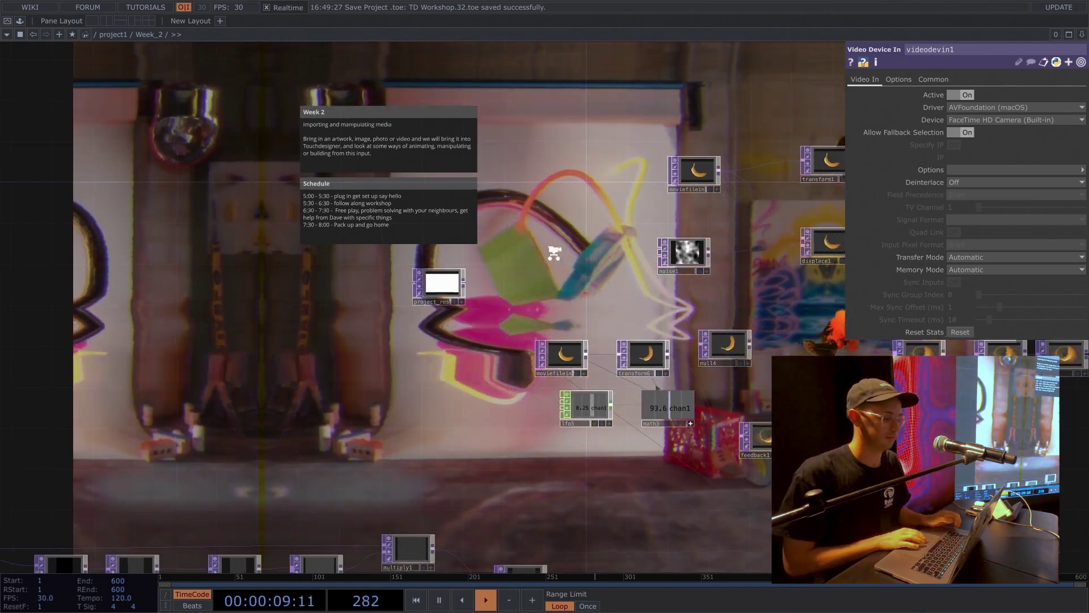
pyautogui.scroll(-5, 681, 212)
pyautogui.scroll(8, 714, 217)
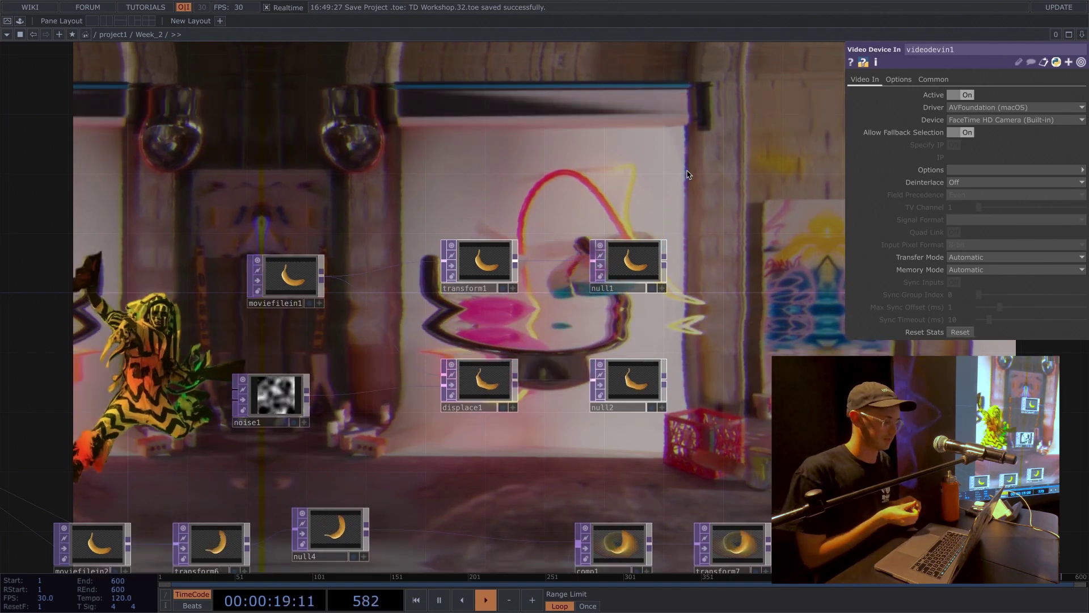
pyautogui.scroll(-2, 688, 173)
pyautogui.scroll(-3, 592, 325)
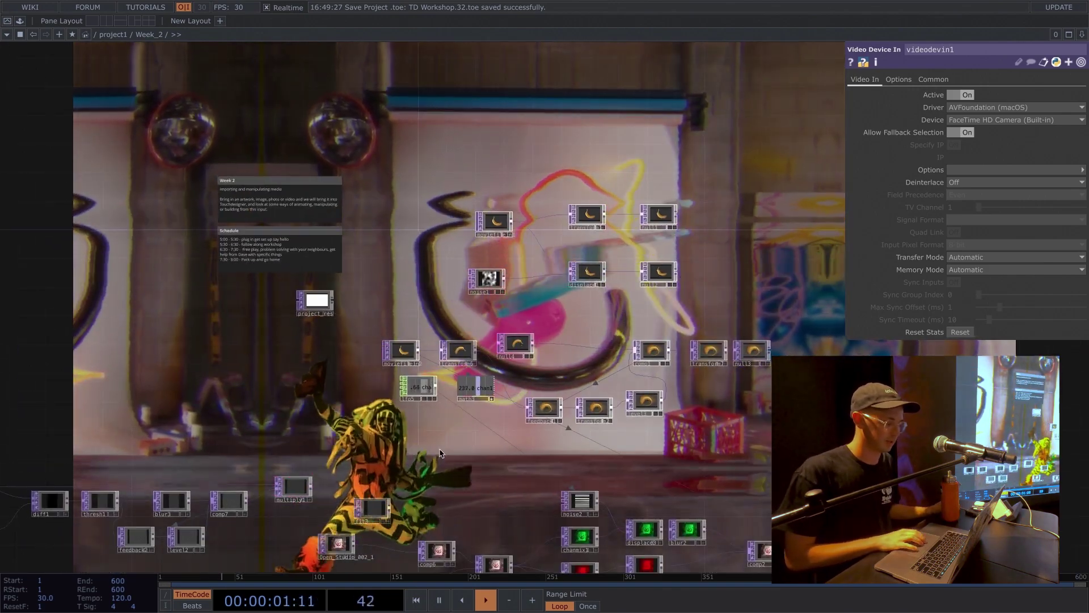
pyautogui.scroll(-3, 549, 406)
pyautogui.scroll(-2, 549, 405)
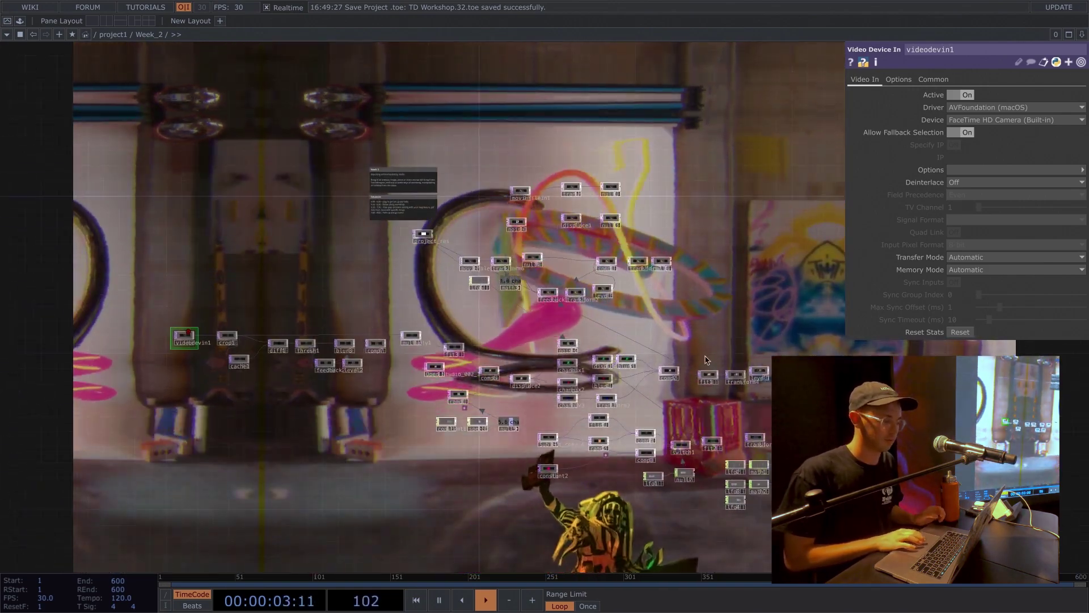
pyautogui.scroll(-3, 607, 324)
pyautogui.hscroll(-3, 706, 245)
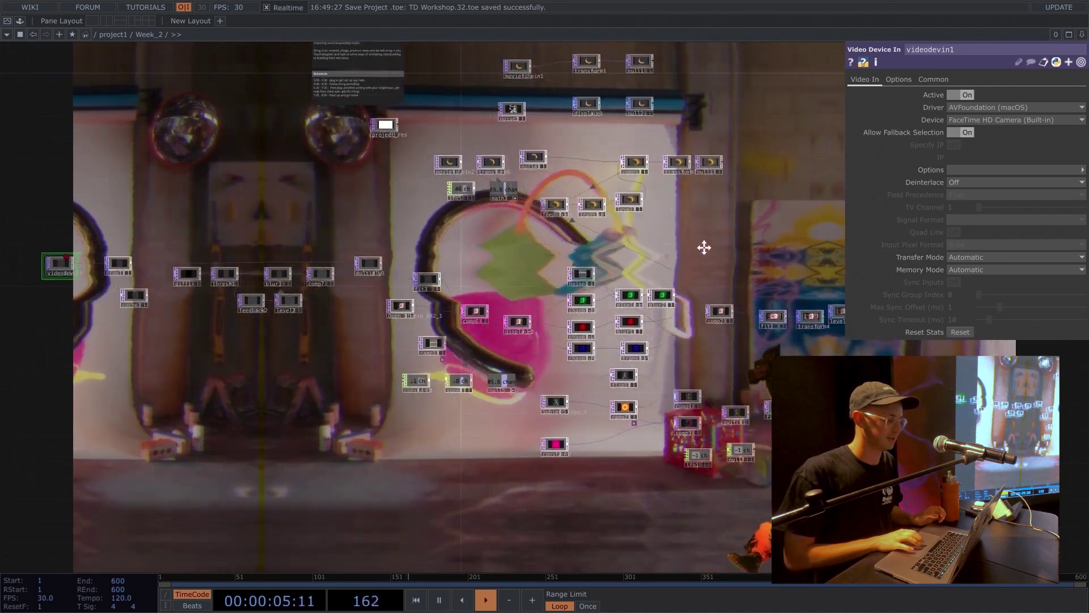
# Step: Replace the faulty videodevin1 with a new Video Device In TOP using the FaceTime HD Camera (Built-in) device
pyautogui.moveTo(355, 208); pyautogui.dragTo(658, 228)
pyautogui.scroll(10, 419, 256)
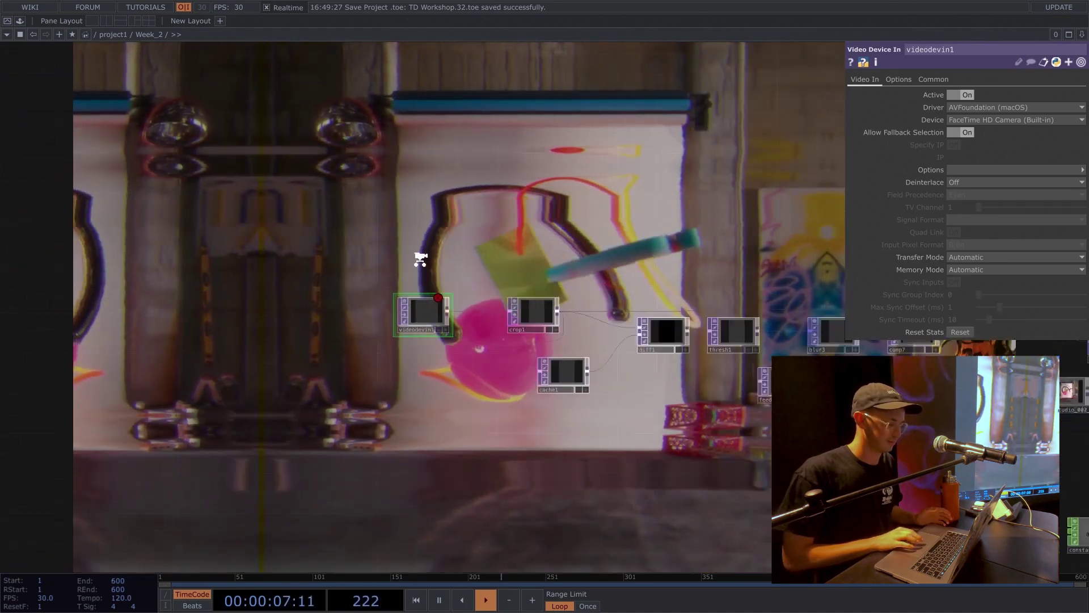
pyautogui.press('Tab')
pyautogui.press('Escape')
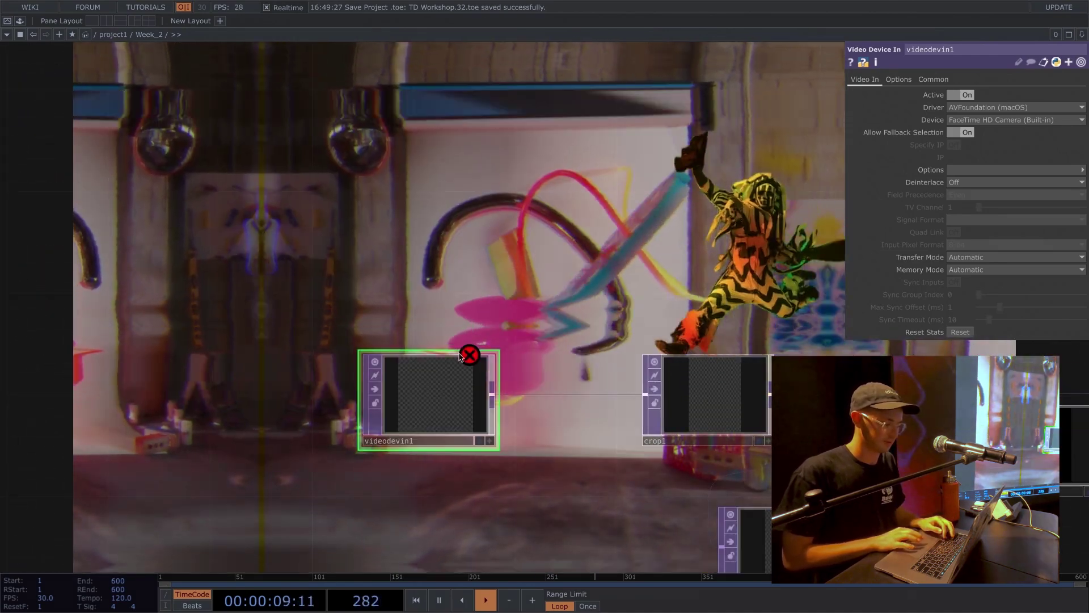
pyautogui.middleClick(459, 355)
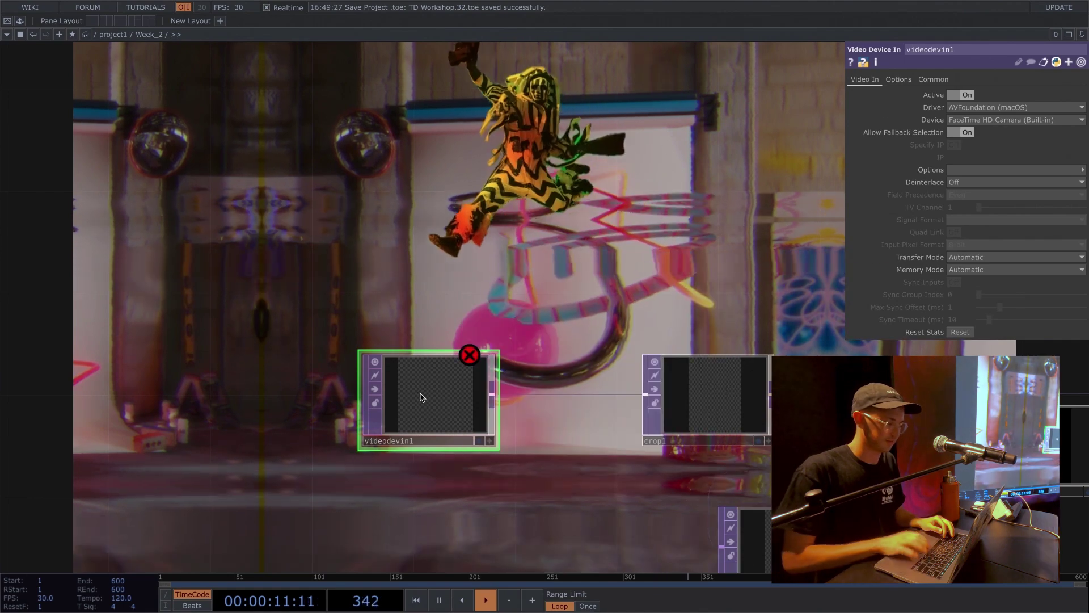
pyautogui.press('Delete')
pyautogui.press('Tab')
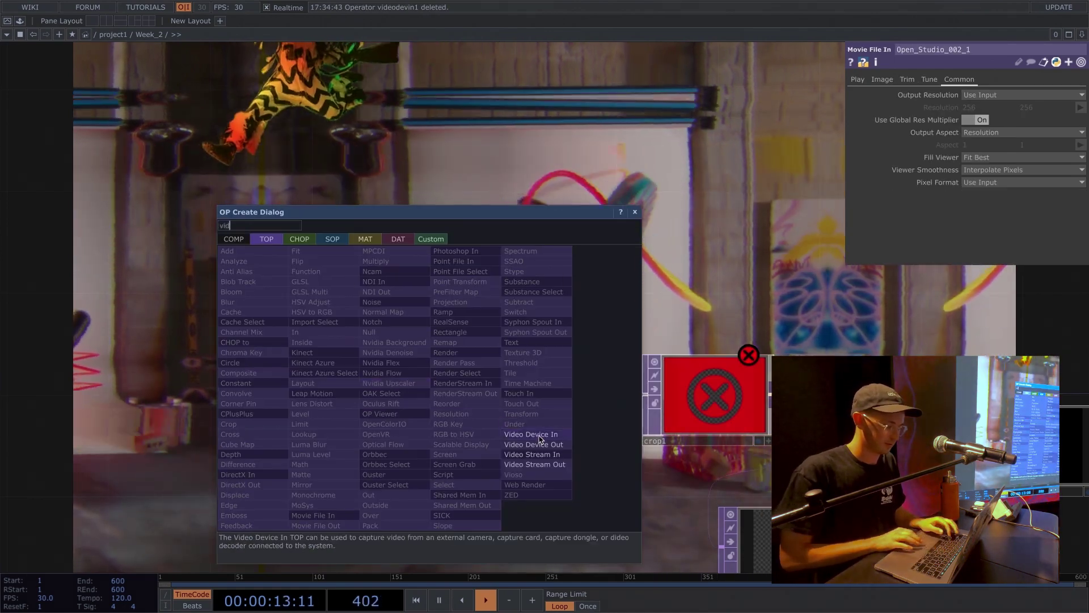
pyautogui.click(539, 436)
pyautogui.click(489, 397)
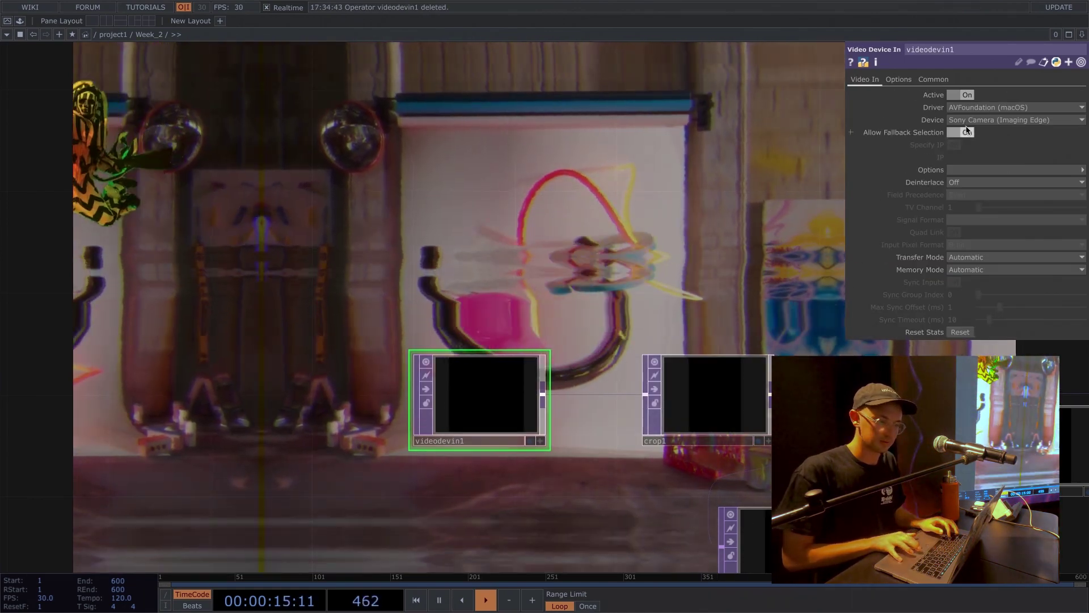
pyautogui.click(963, 132)
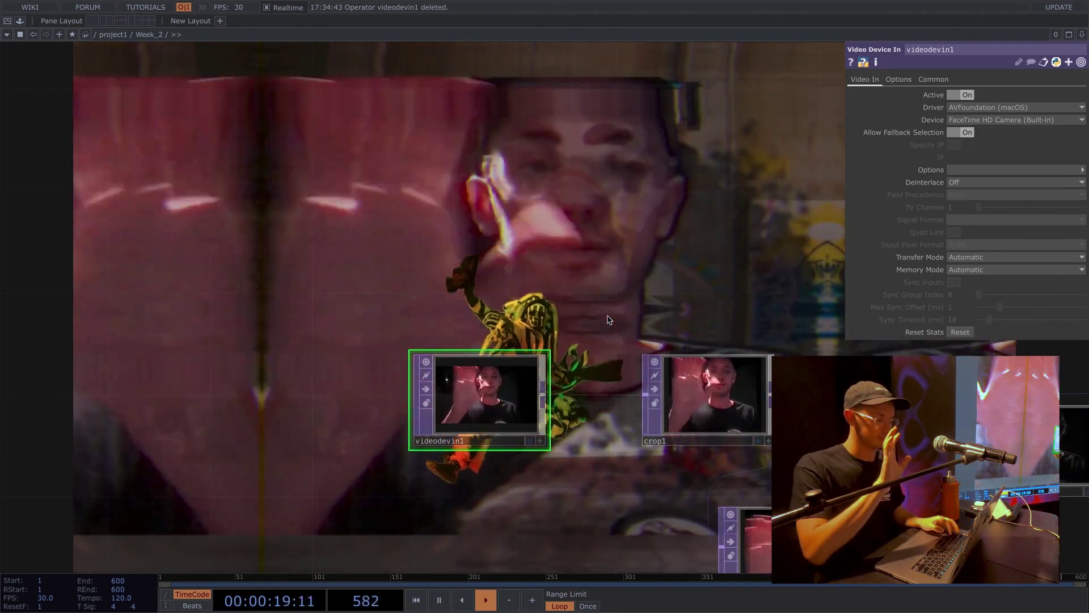
# Step: Examine the whole Week_2 network, from the camera input chain to the banana, channel mix and composite examples
pyautogui.scroll(-5, 653, 281)
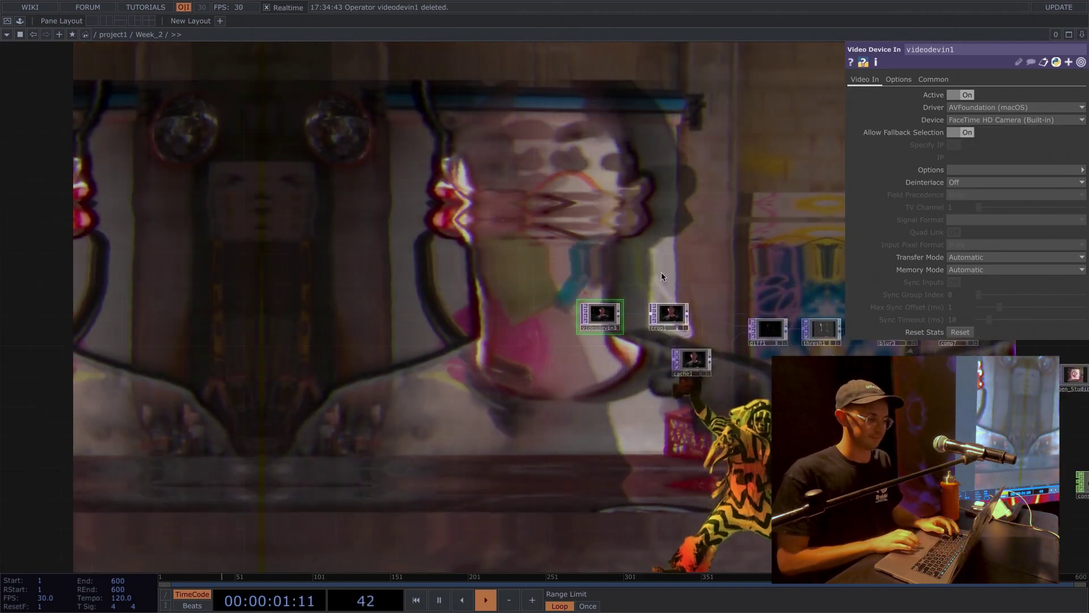
pyautogui.moveTo(653, 226); pyautogui.dragTo(154, 215)
pyautogui.moveTo(661, 286); pyautogui.dragTo(331, 272)
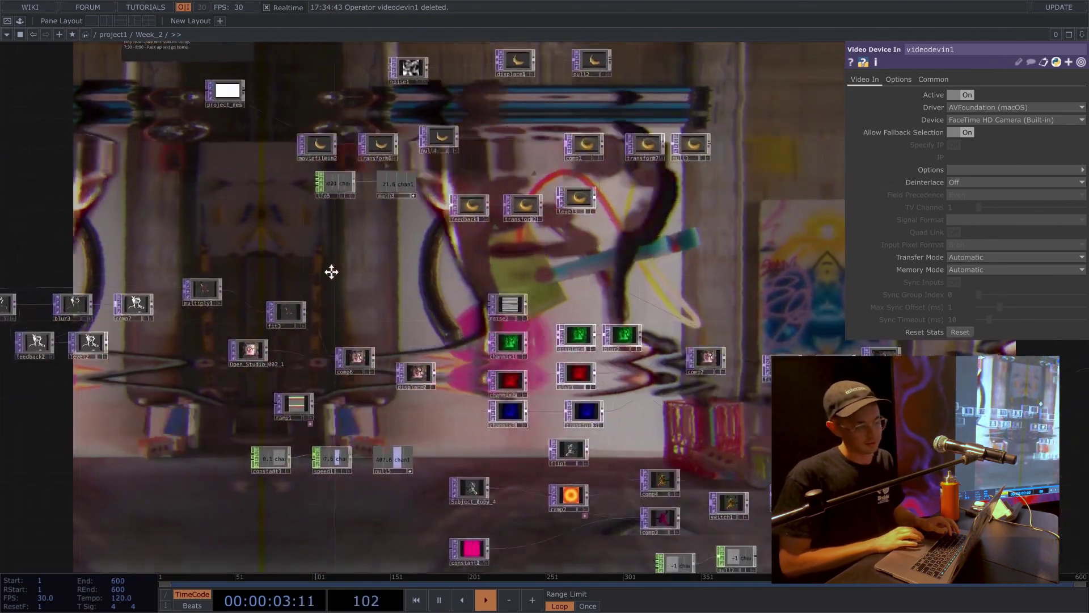
pyautogui.scroll(-4, 675, 284)
pyautogui.scroll(2, 754, 279)
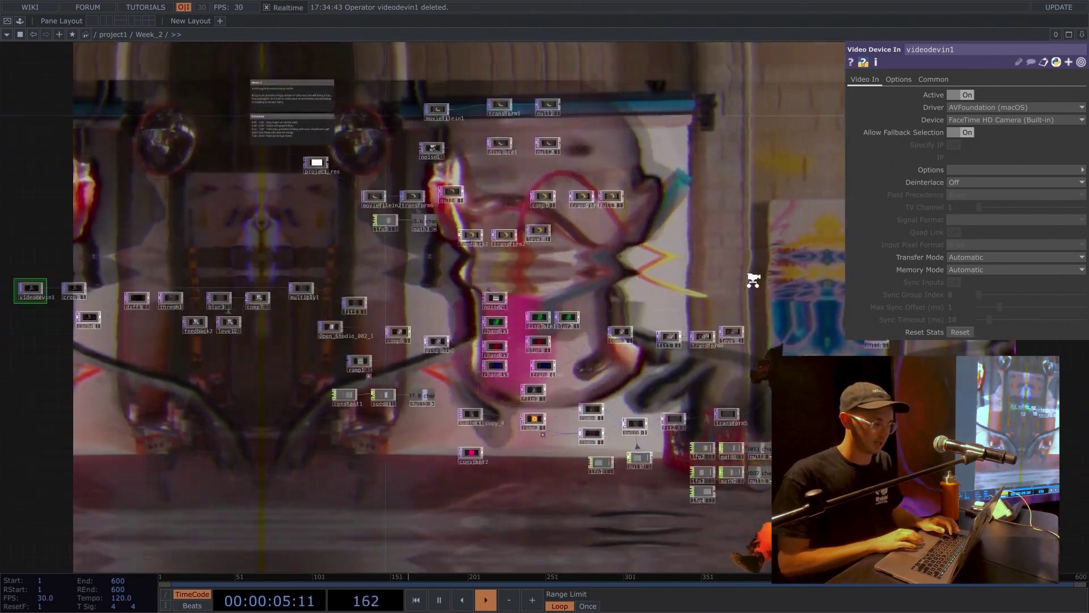
pyautogui.scroll(3, 703, 306)
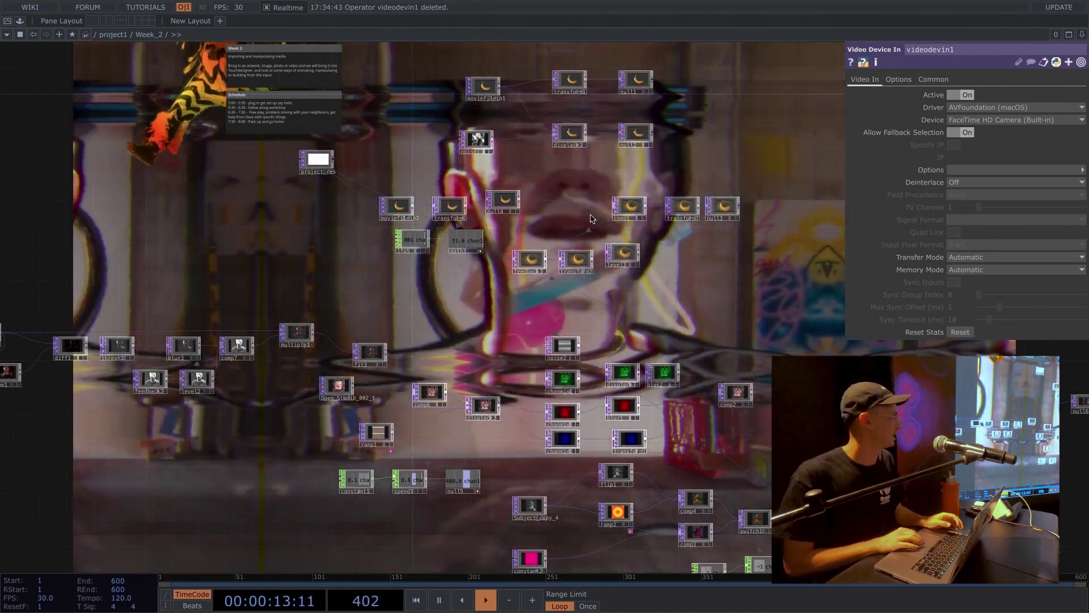
pyautogui.scroll(2, 591, 218)
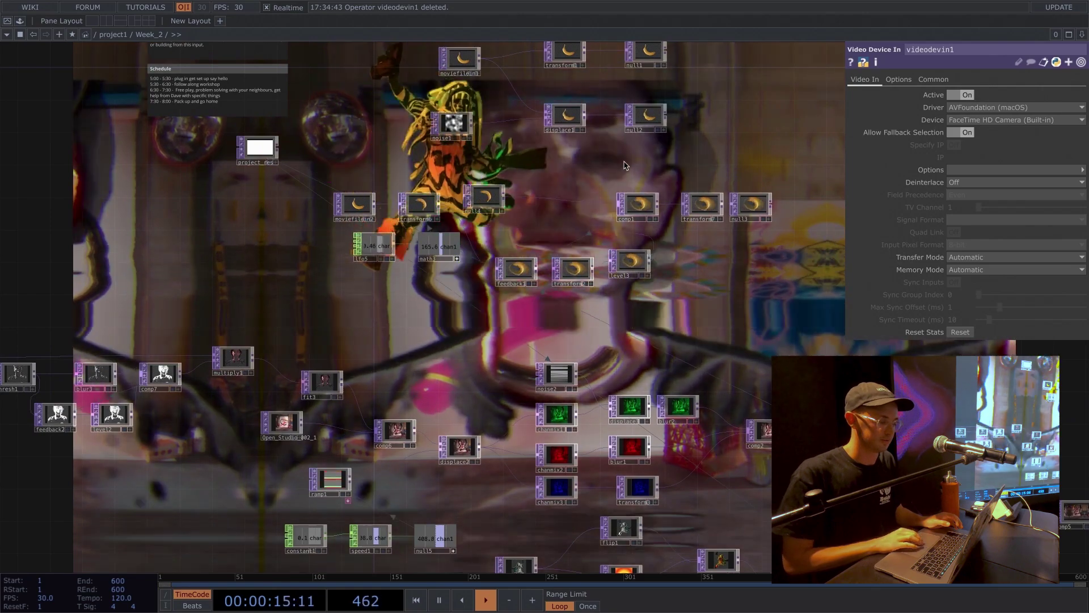
pyautogui.scroll(-4, 626, 165)
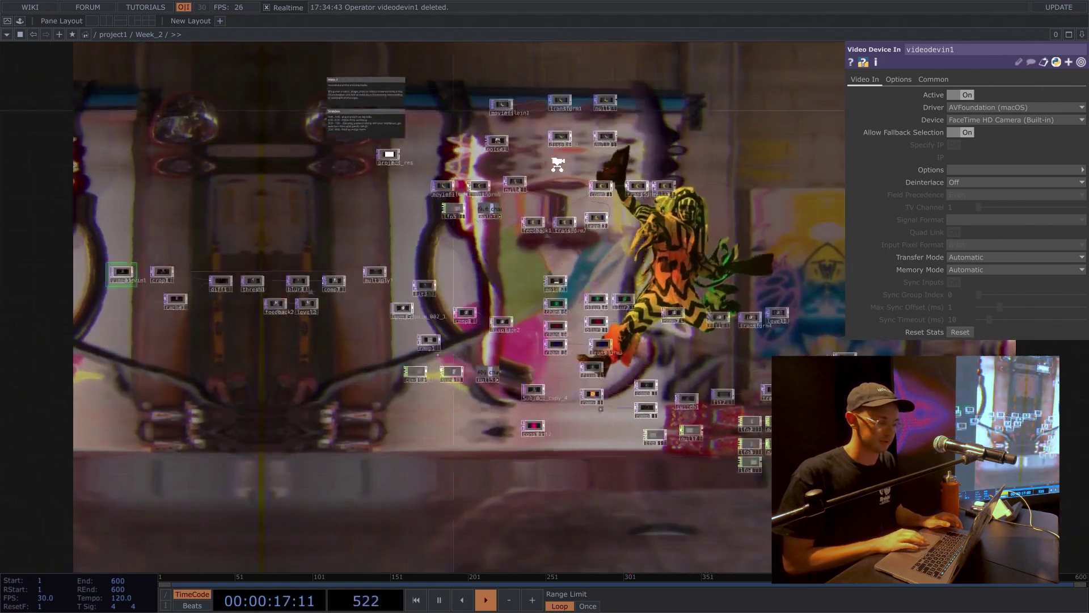
pyautogui.scroll(-2, 558, 165)
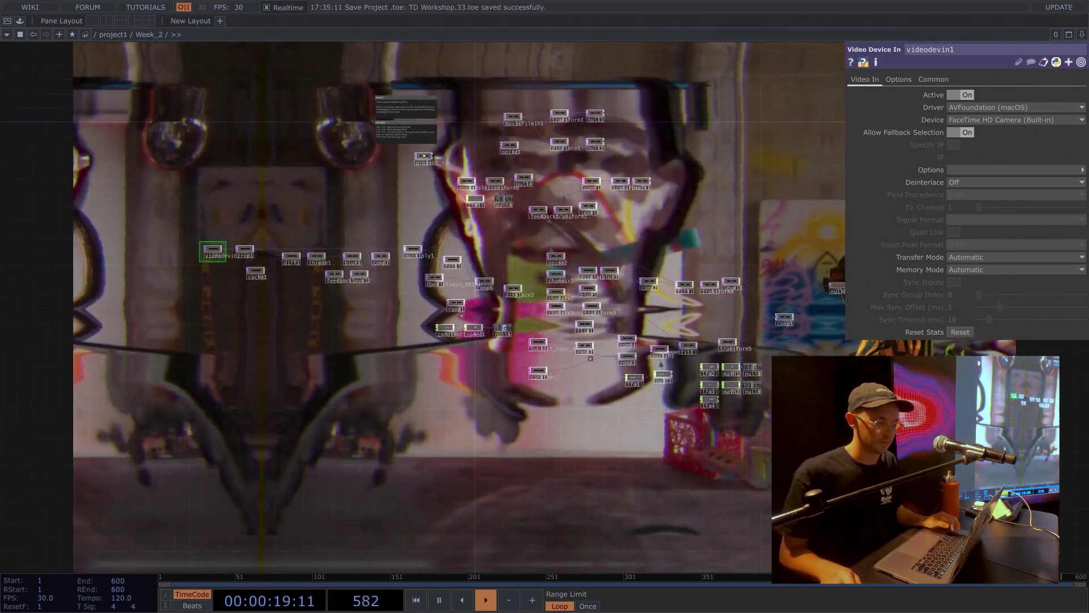
# Step: Delete all example operators from the Week_2 network, keeping only the Week 2 and Schedule notes and project_res
pyautogui.moveTo(677, 213); pyautogui.dragTo(600, 218)
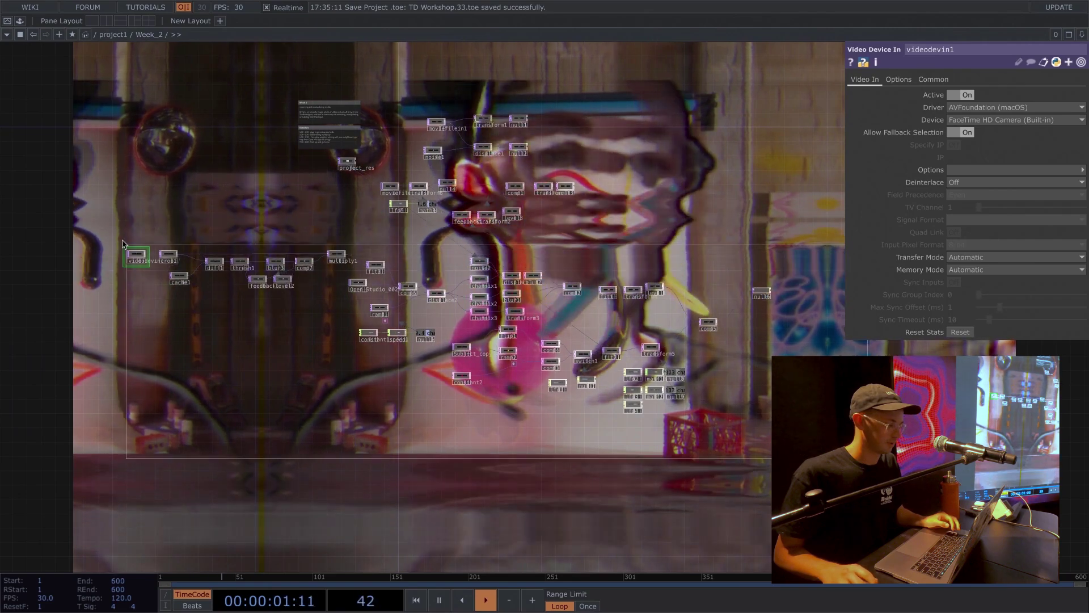
pyautogui.press('Delete')
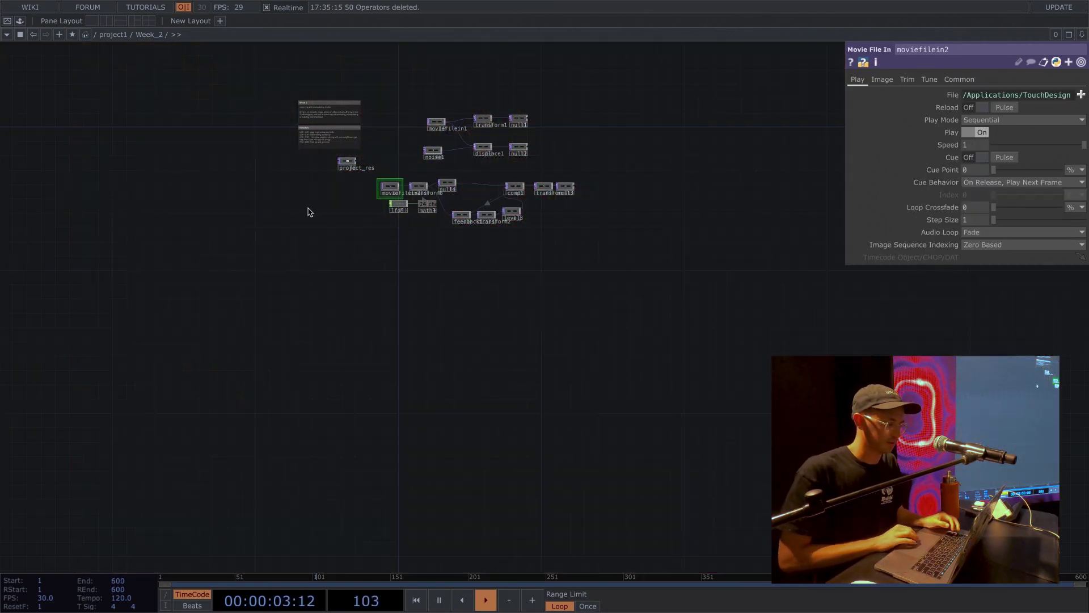
pyautogui.press('h')
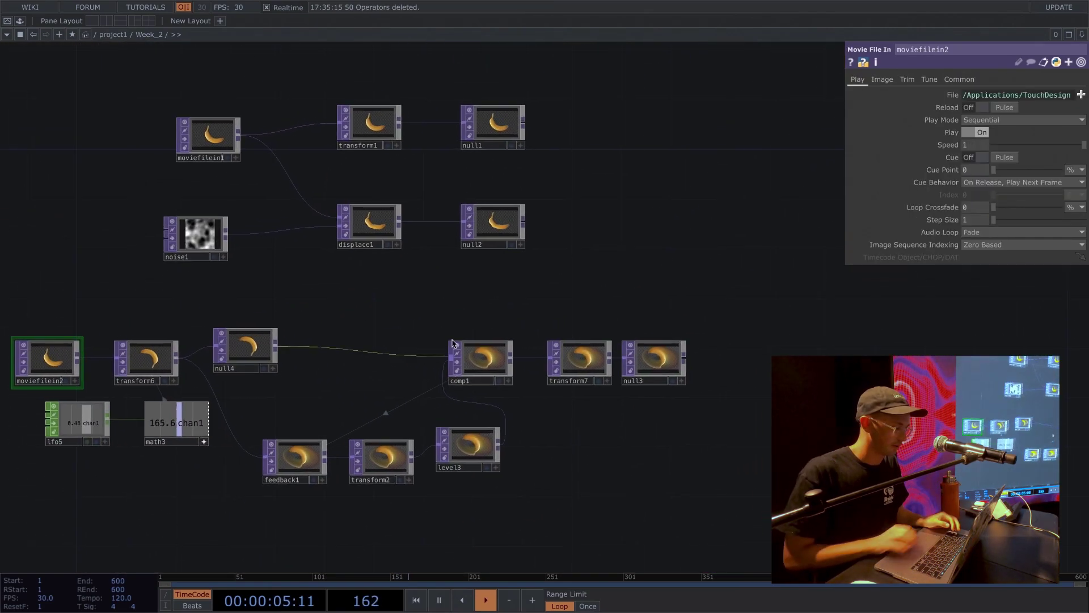
pyautogui.press('Tab')
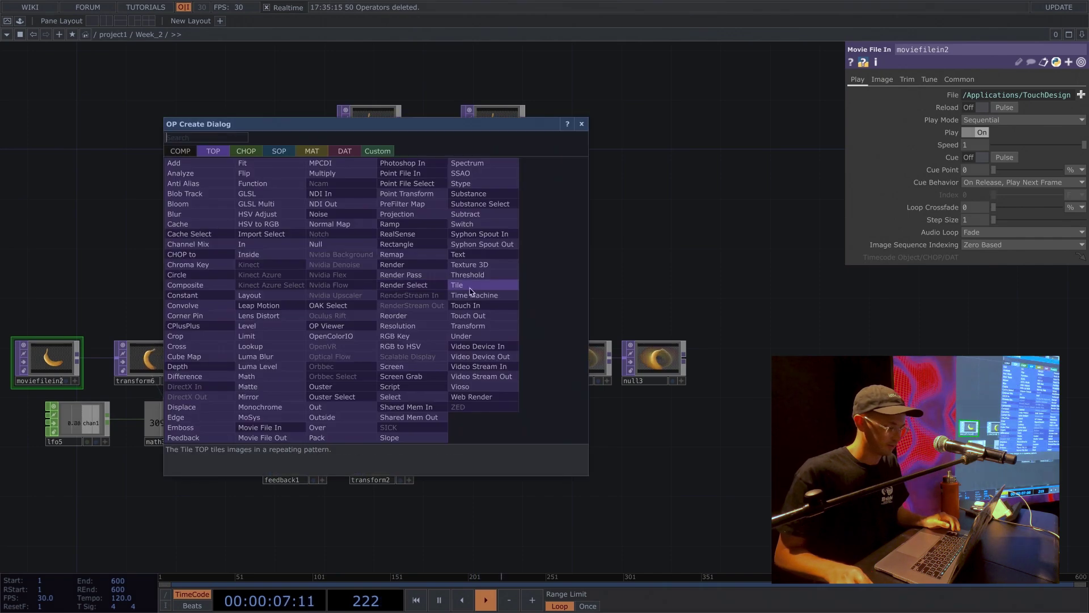
pyautogui.press('Escape')
pyautogui.hscroll(-5, 225, 149)
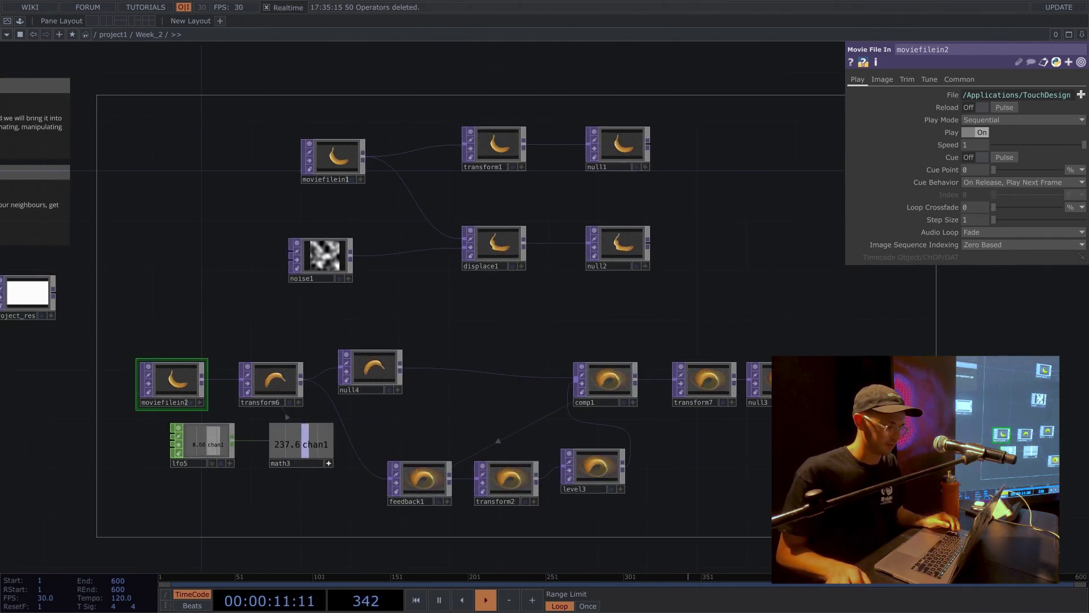
pyautogui.moveTo(97, 95); pyautogui.dragTo(845, 538)
pyautogui.press('Delete')
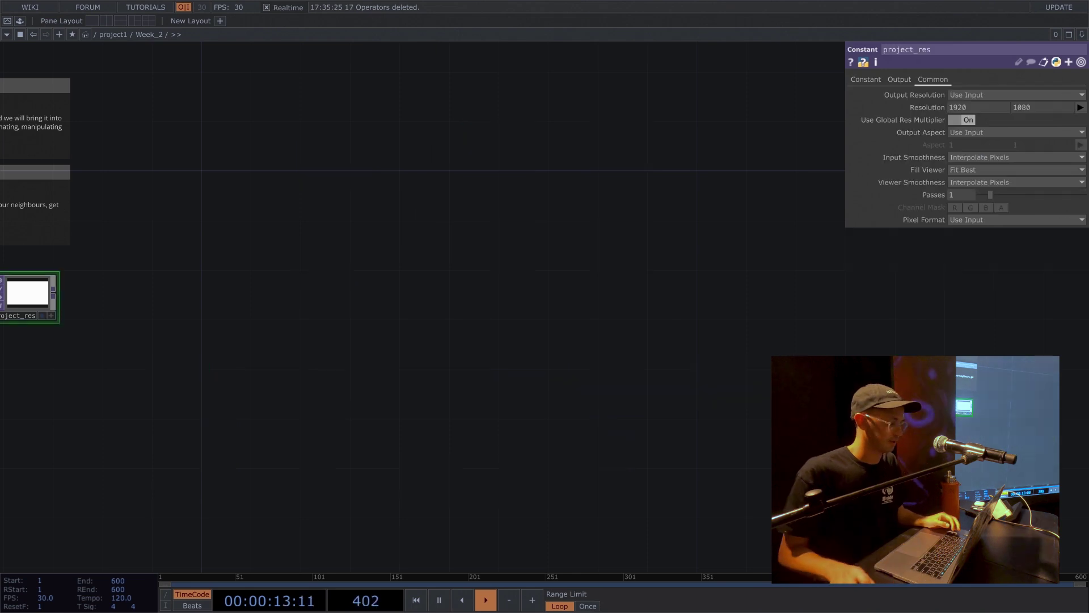
pyautogui.moveTo(267, 159); pyautogui.dragTo(470, 229)
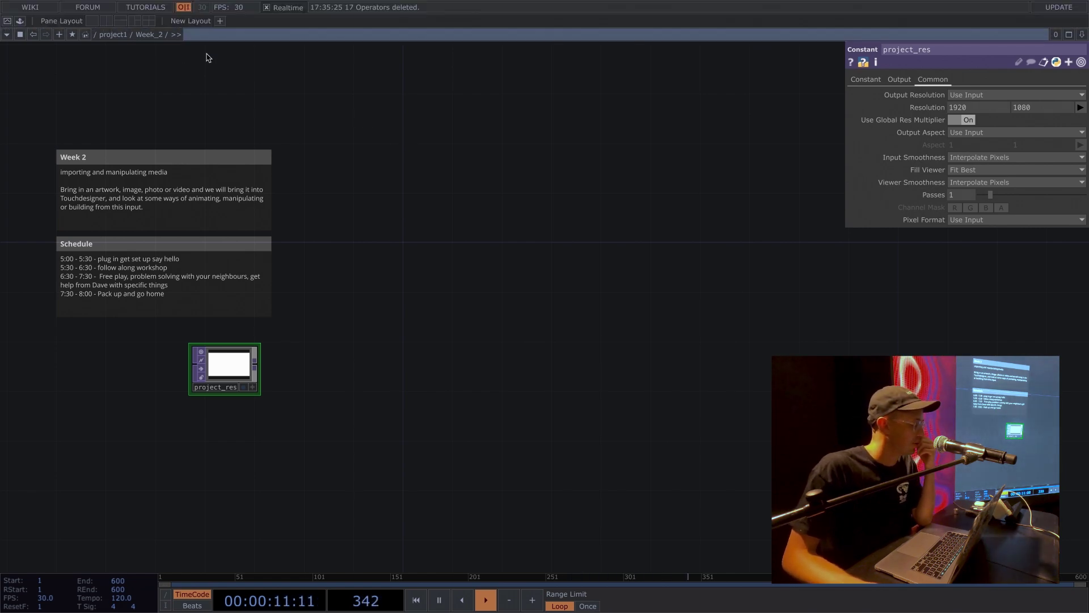
# Step: Take the TouchDesigner window out of full-screen mode
pyautogui.click(46, 6)
pyautogui.click(12, 78)
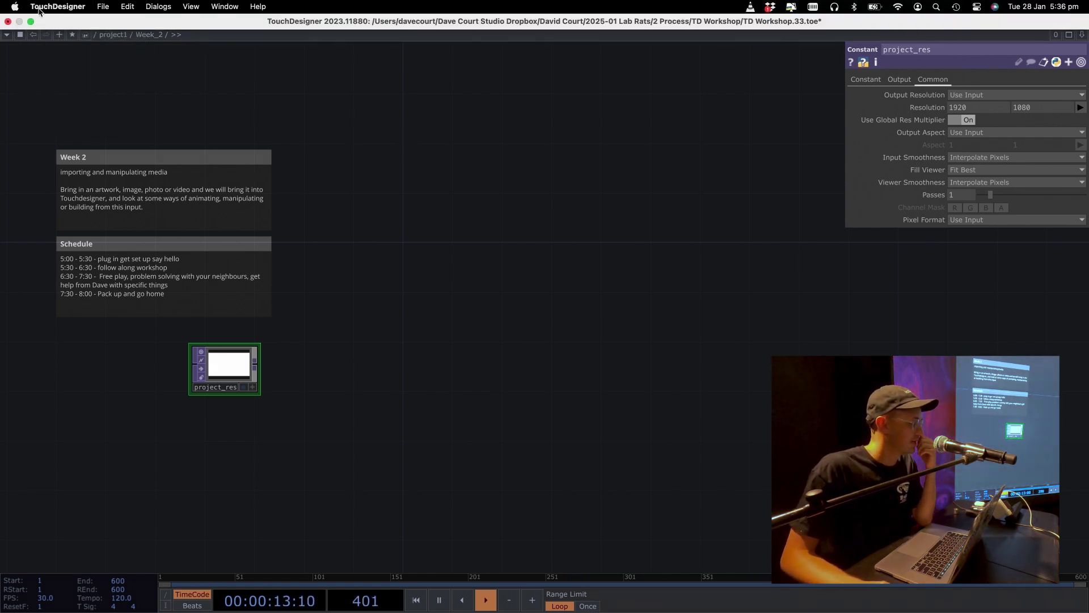
pyautogui.click(32, 22)
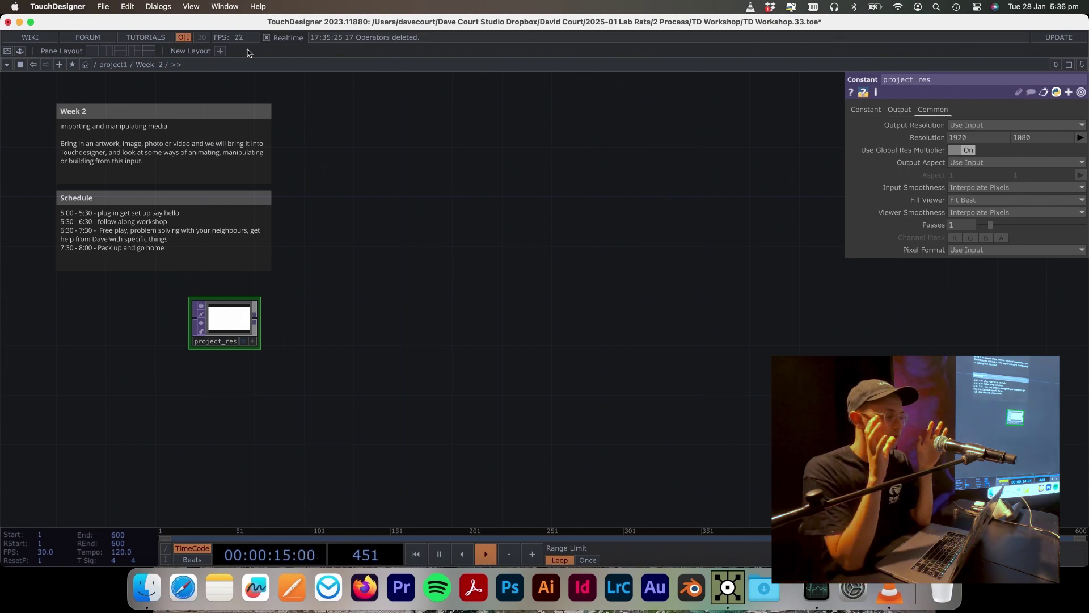
# Step: Walk through the Create Project Folder settings, choosing 2 Process as the path, and close them without creating a folder
pyautogui.click(104, 6)
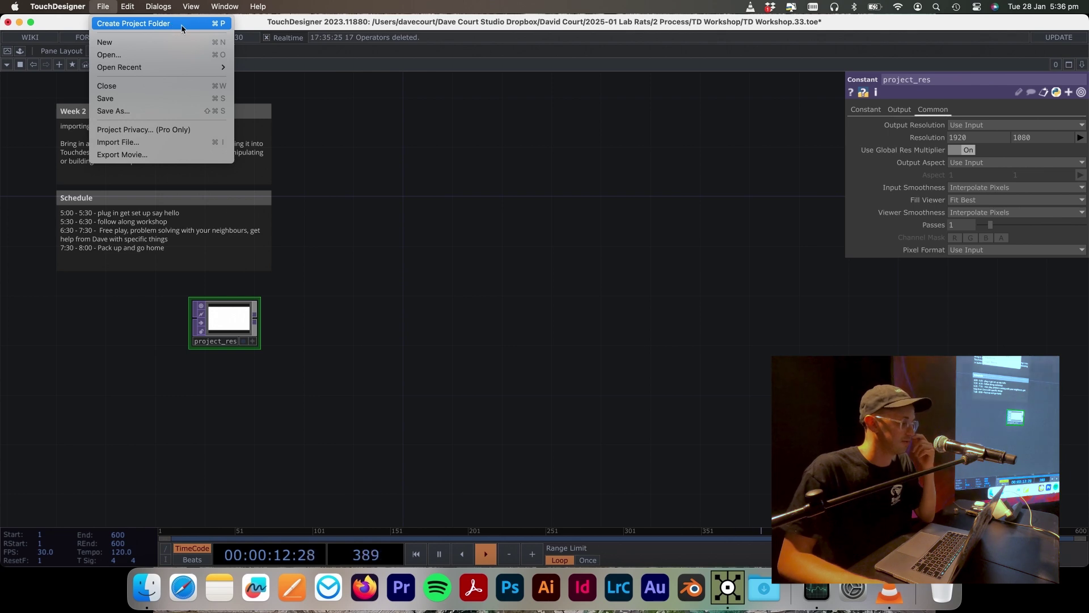
pyautogui.click(199, 26)
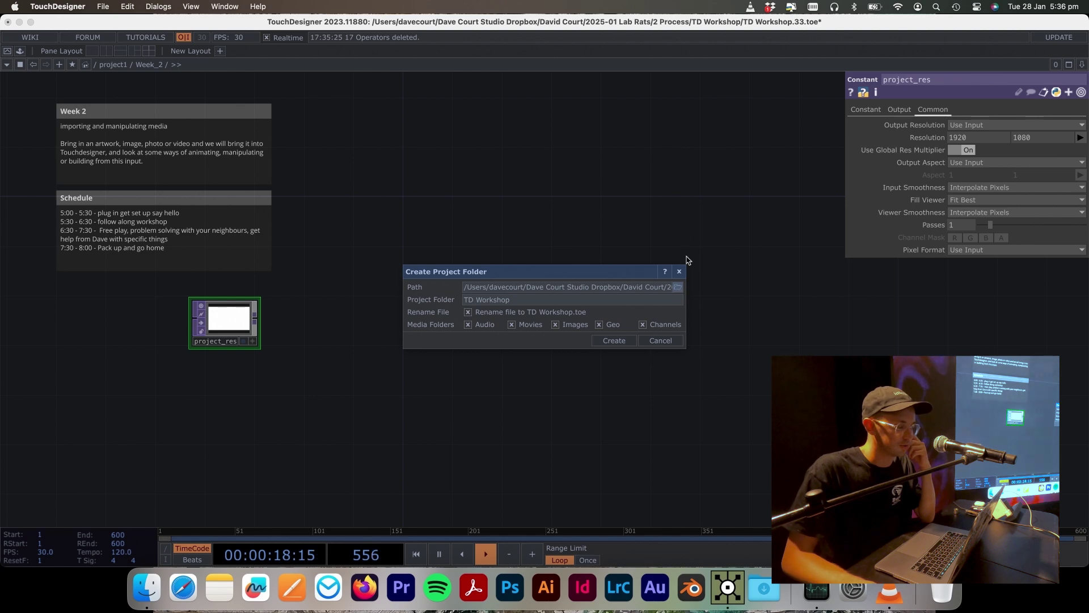
pyautogui.click(678, 288)
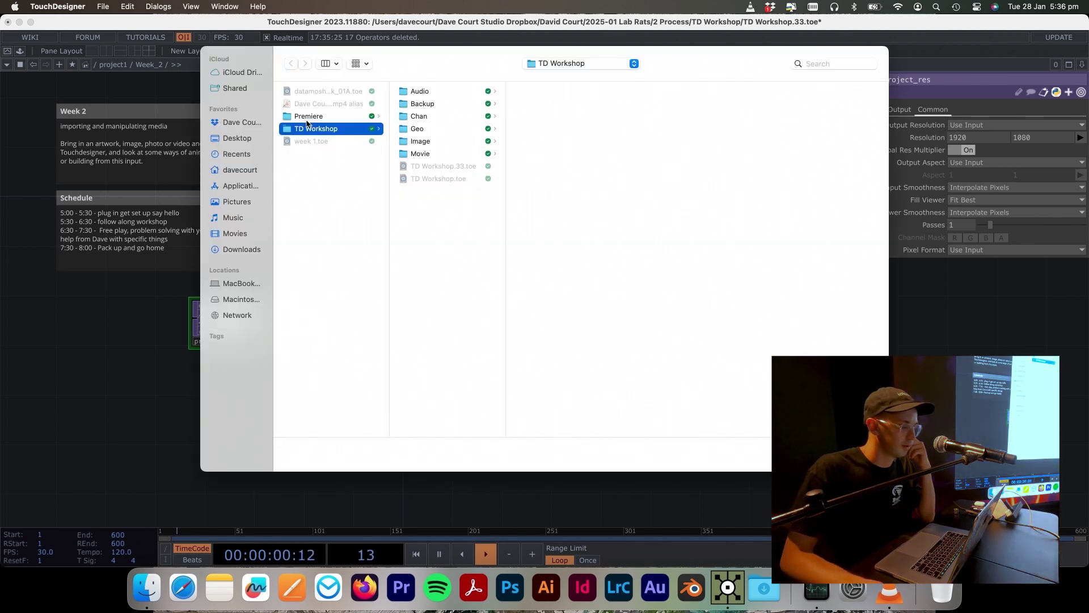
pyautogui.moveTo(442, 68); pyautogui.dragTo(399, 63)
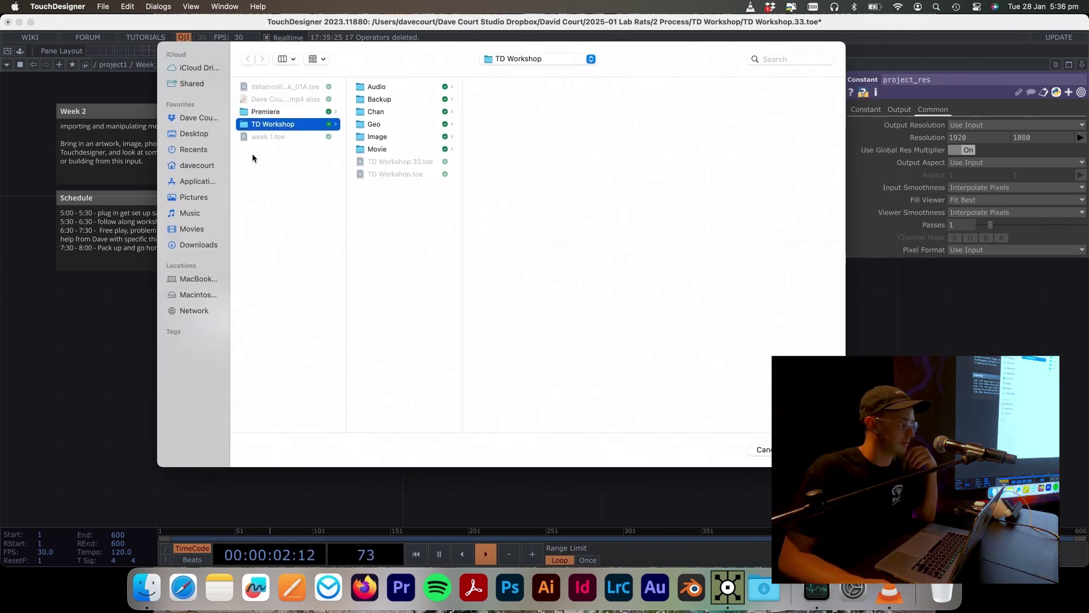
pyautogui.click(295, 165)
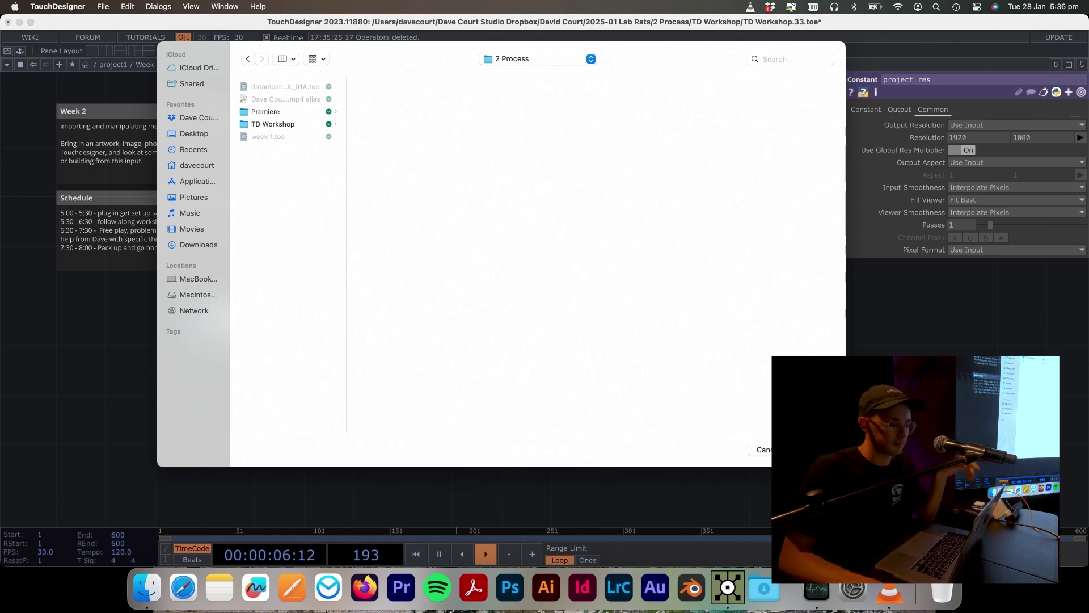
pyautogui.press('Return')
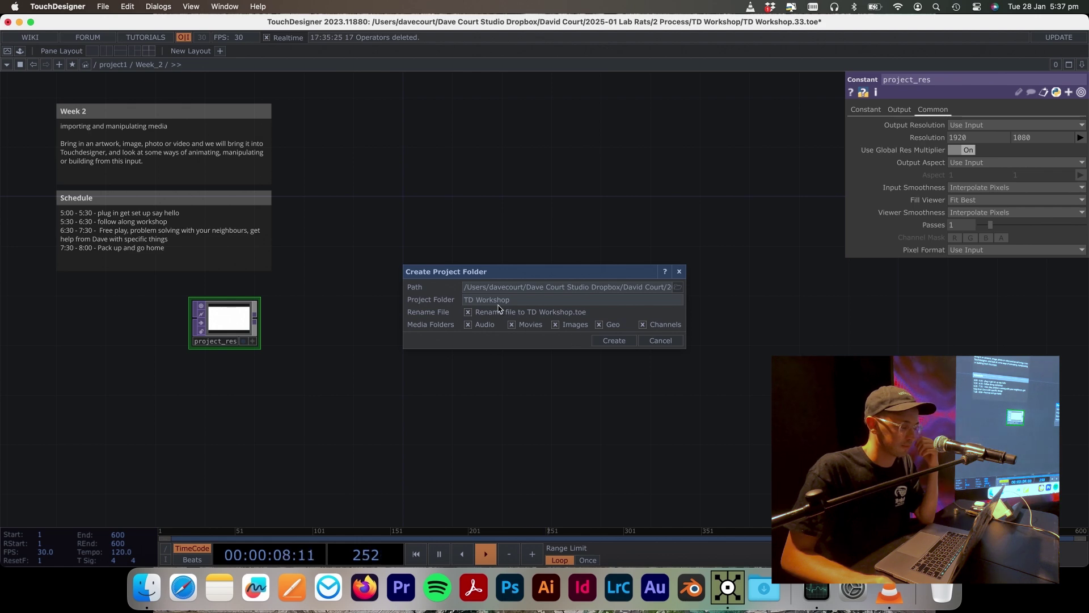
pyautogui.click(516, 307)
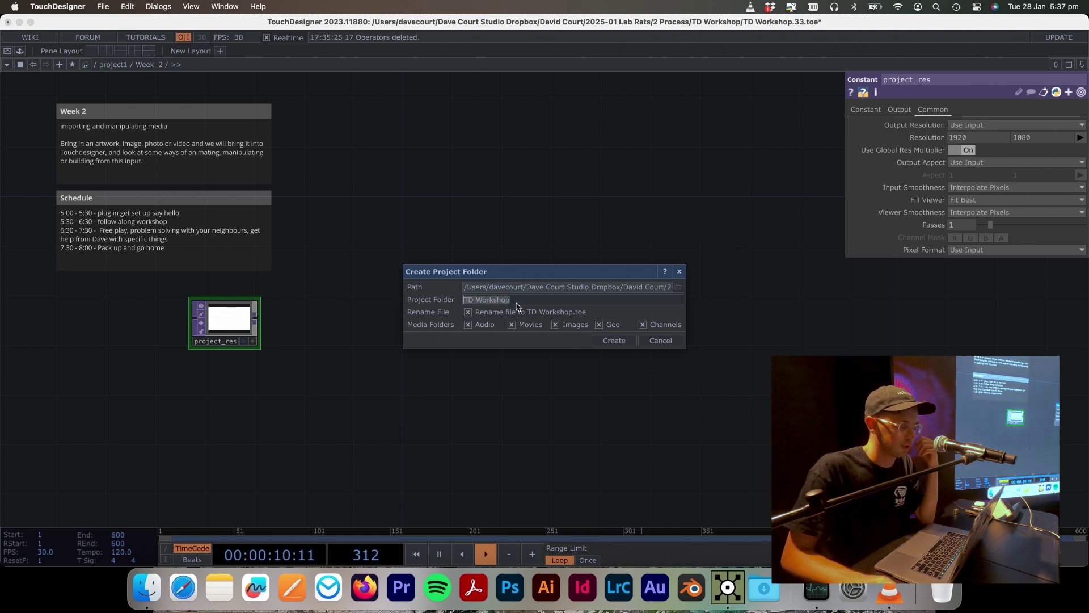
pyautogui.click(516, 306)
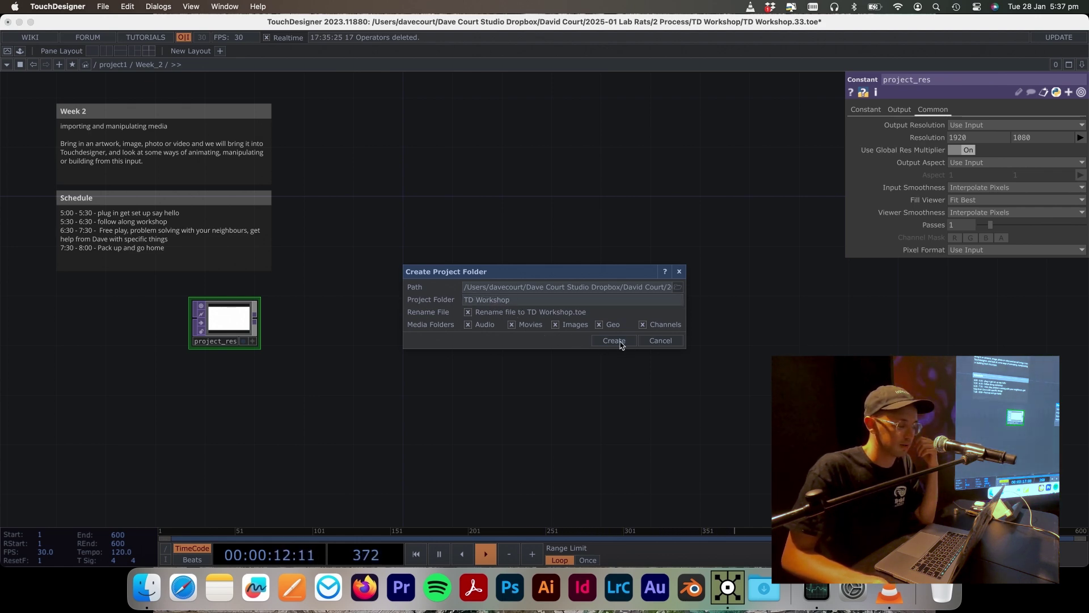
pyautogui.click(660, 341)
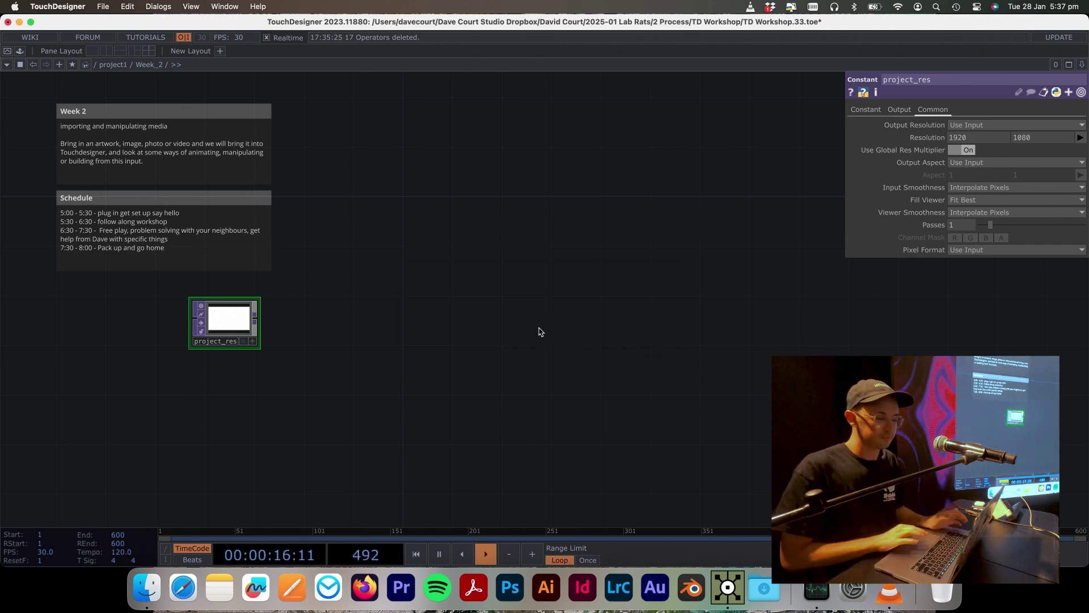
# Step: Reposition project_res below the Schedule note, lining it up with the note's right edge
pyautogui.hscroll(-5, 503, 301)
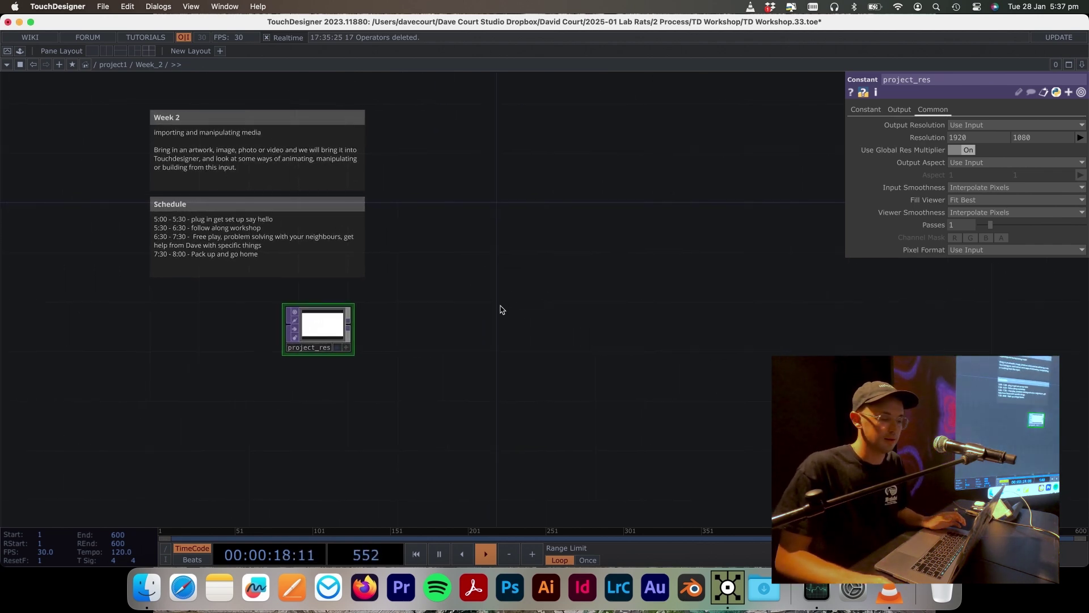
pyautogui.scroll(5, 348, 312)
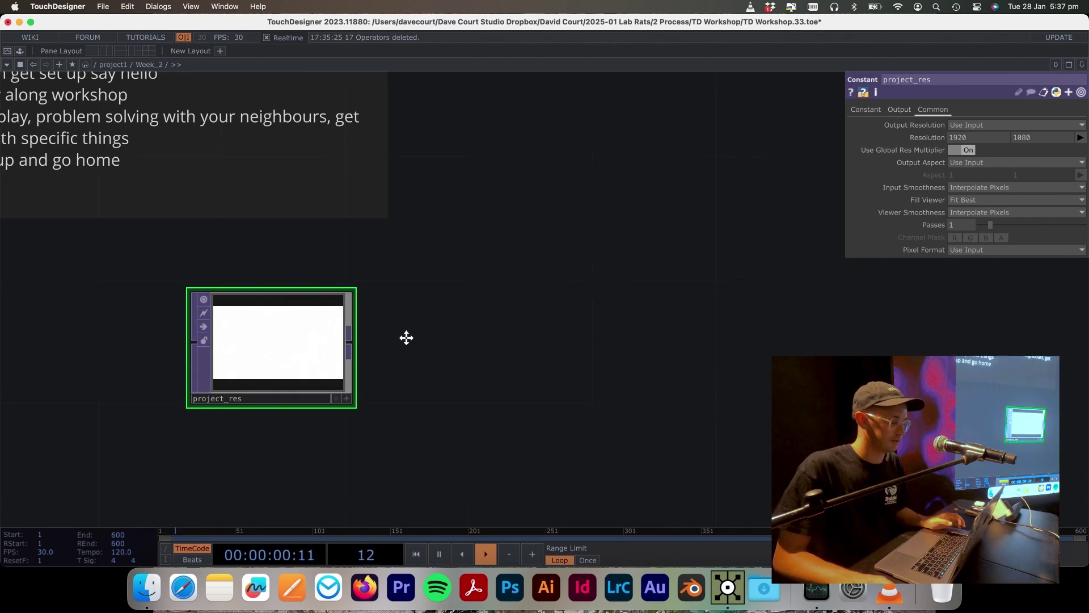
pyautogui.hscroll(5, 405, 338)
pyautogui.scroll(-5, 406, 338)
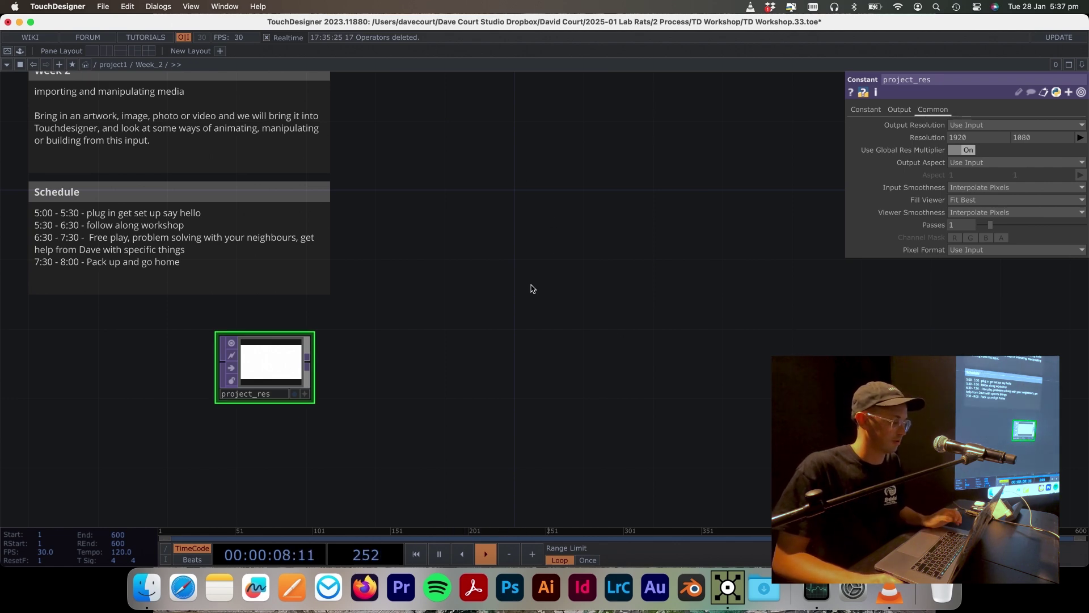
pyautogui.hscroll(5, 533, 289)
pyautogui.scroll(5, 534, 288)
pyautogui.hscroll(3, 479, 406)
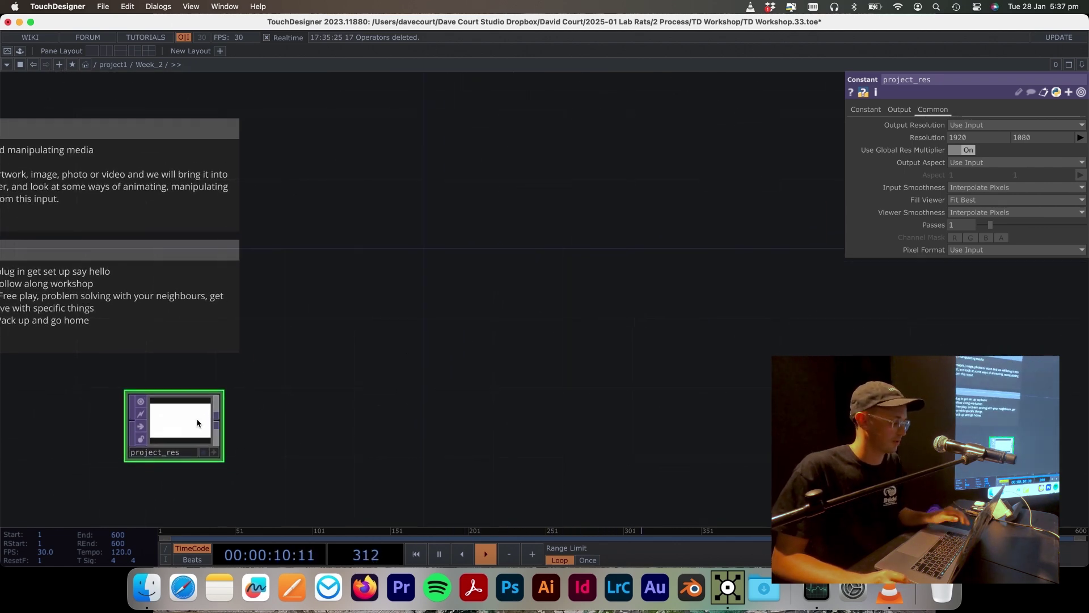
pyautogui.moveTo(197, 423); pyautogui.dragTo(162, 422)
pyautogui.scroll(-3, 451, 360)
pyautogui.hscroll(-3, 451, 360)
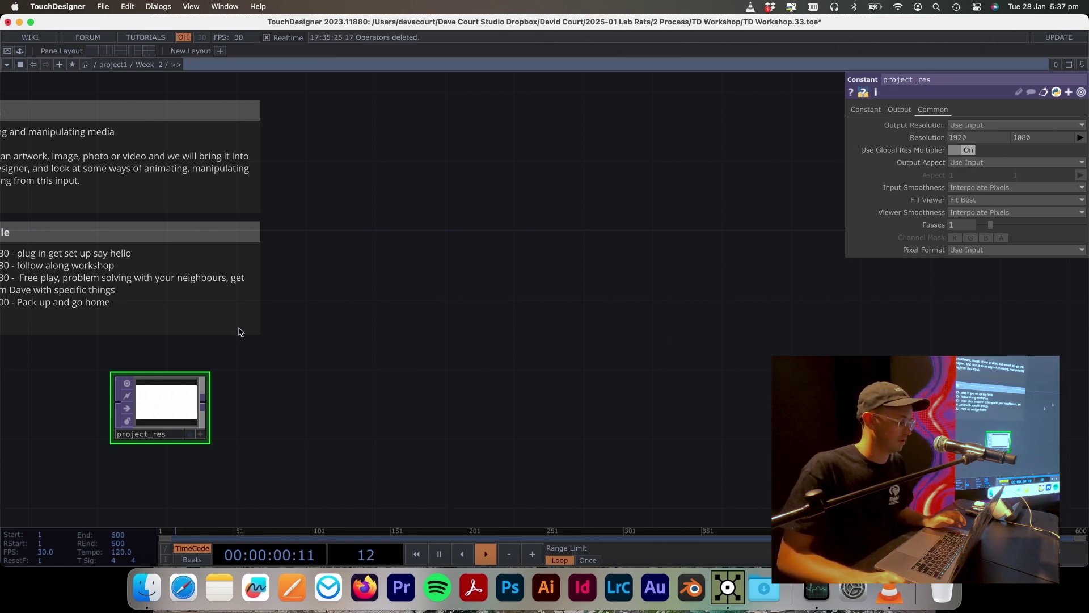
pyautogui.moveTo(190, 388); pyautogui.dragTo(242, 388)
pyautogui.hscroll(-5, 508, 290)
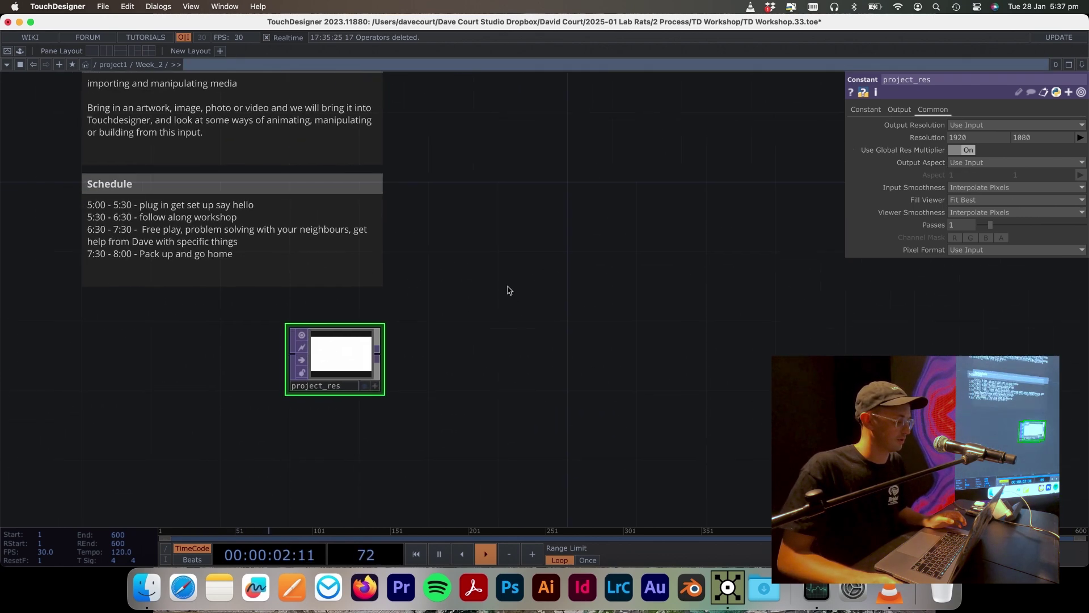
pyautogui.hscroll(-3, 508, 291)
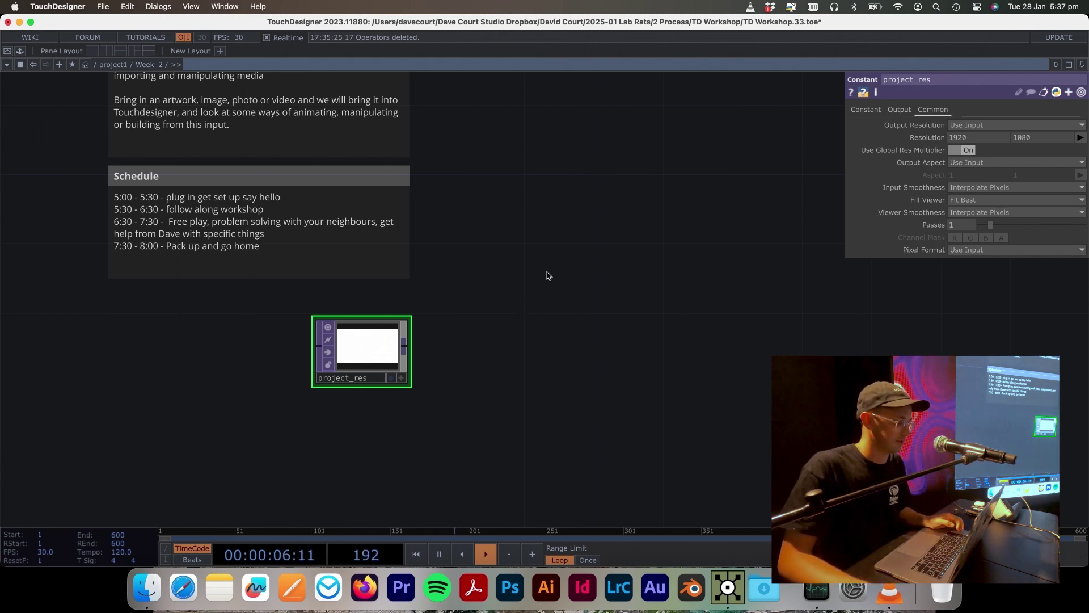
pyautogui.press('Tab')
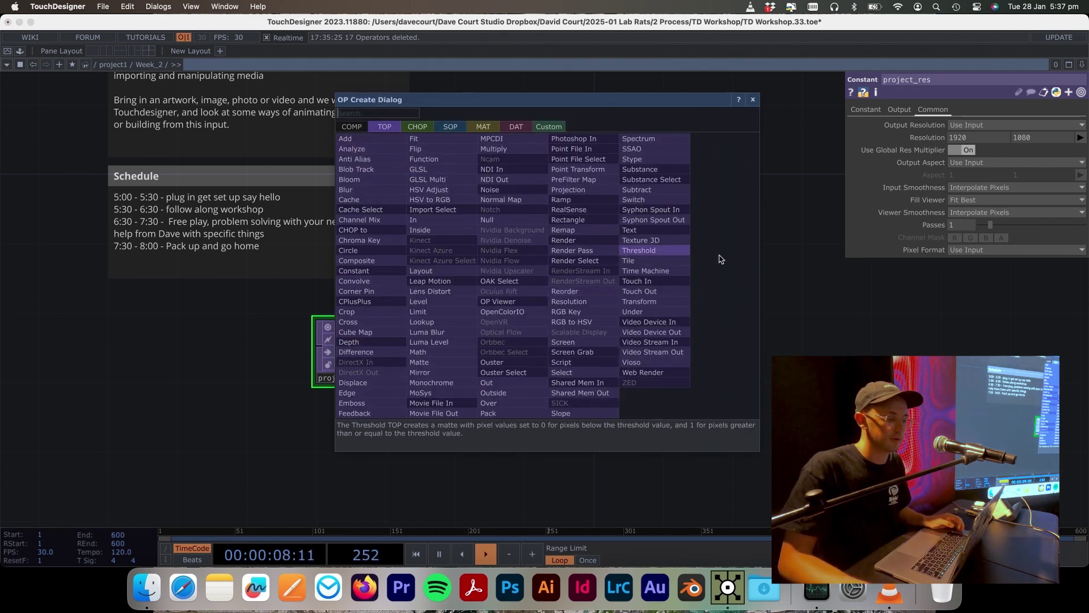
pyautogui.press('Escape')
pyautogui.press('Tab')
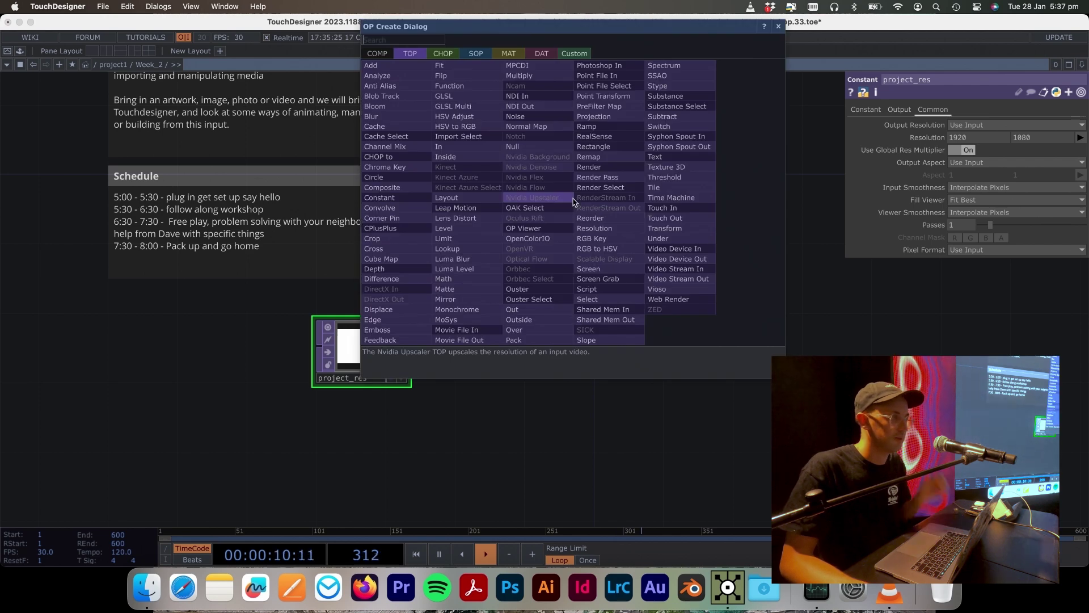
pyautogui.press('Escape')
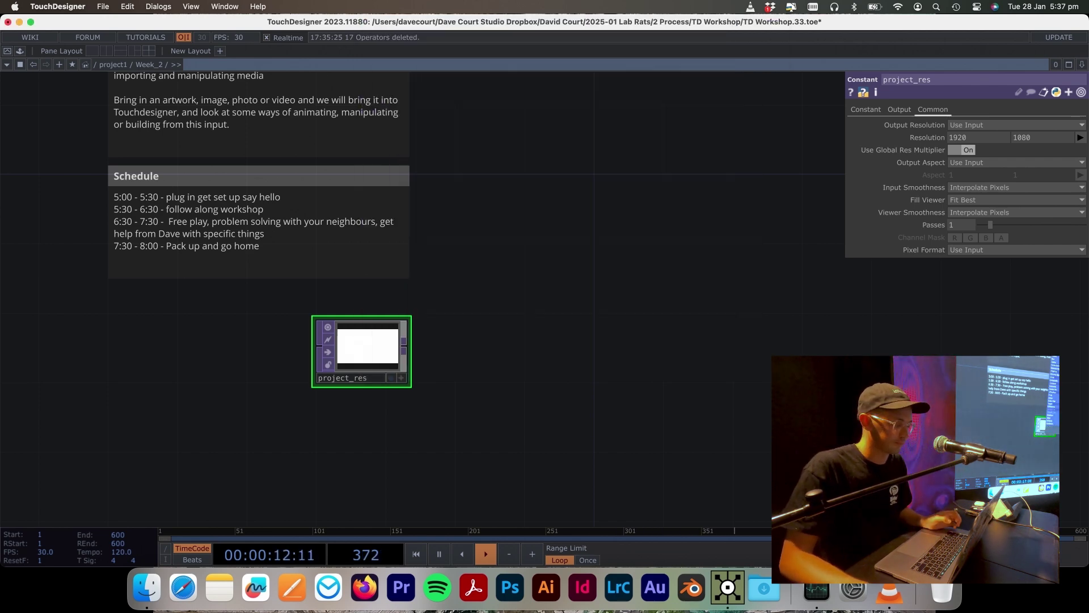
# Step: Delete project_res and add a new Constant TOP below the Schedule note
pyautogui.press('Delete')
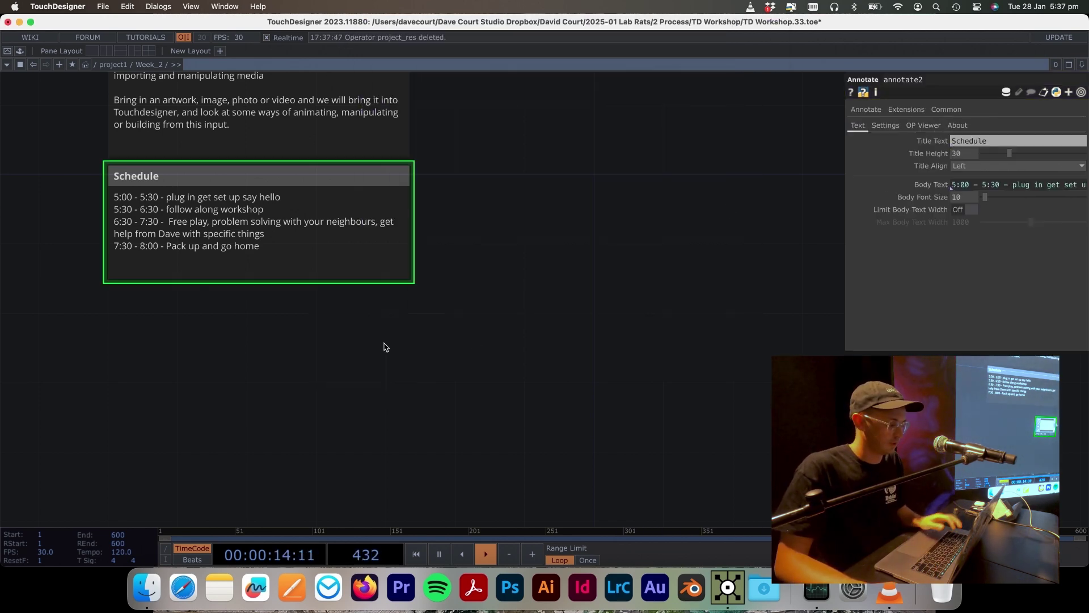
pyautogui.press('Tab')
pyautogui.write('c')
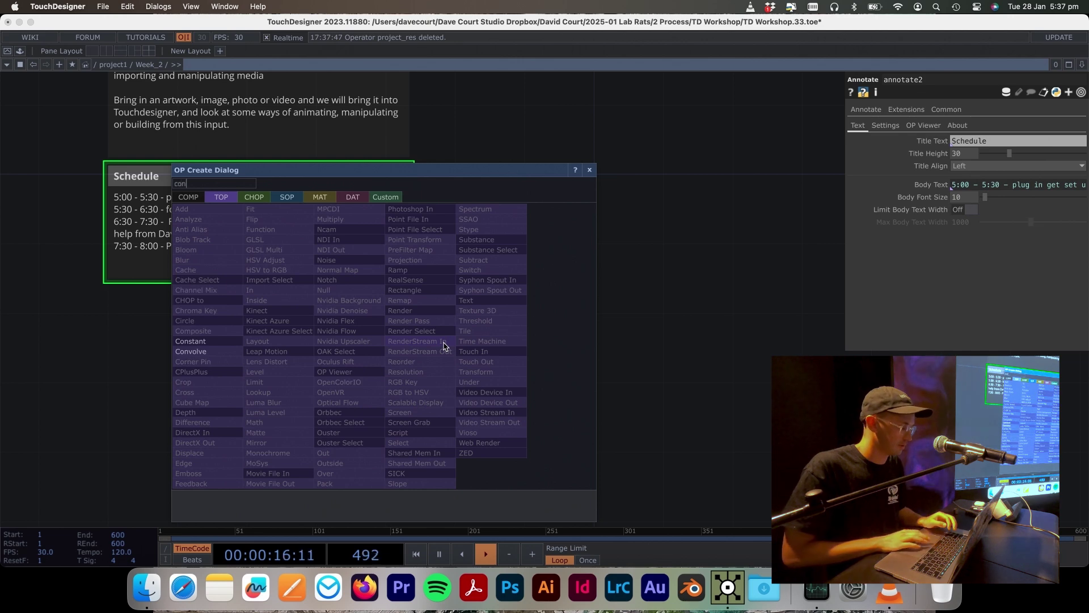
pyautogui.click(189, 341)
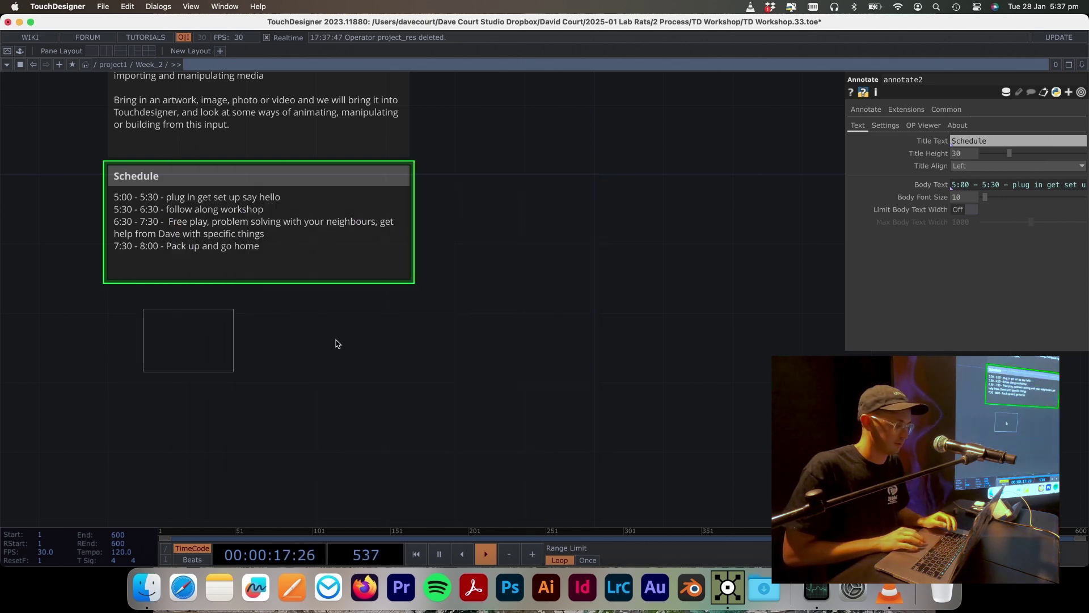
pyautogui.click(401, 331)
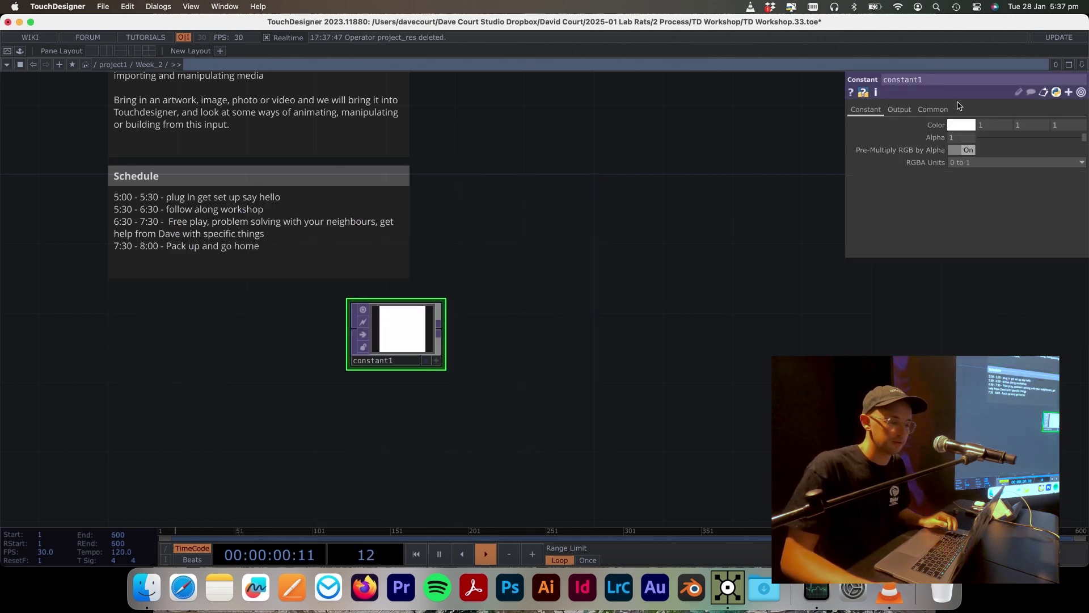
# Step: Set the new Constant TOP's resolution to 1920 x 1080 and align it with the Schedule note's right edge
pyautogui.click(933, 110)
pyautogui.moveTo(654, 236); pyautogui.dragTo(732, 188)
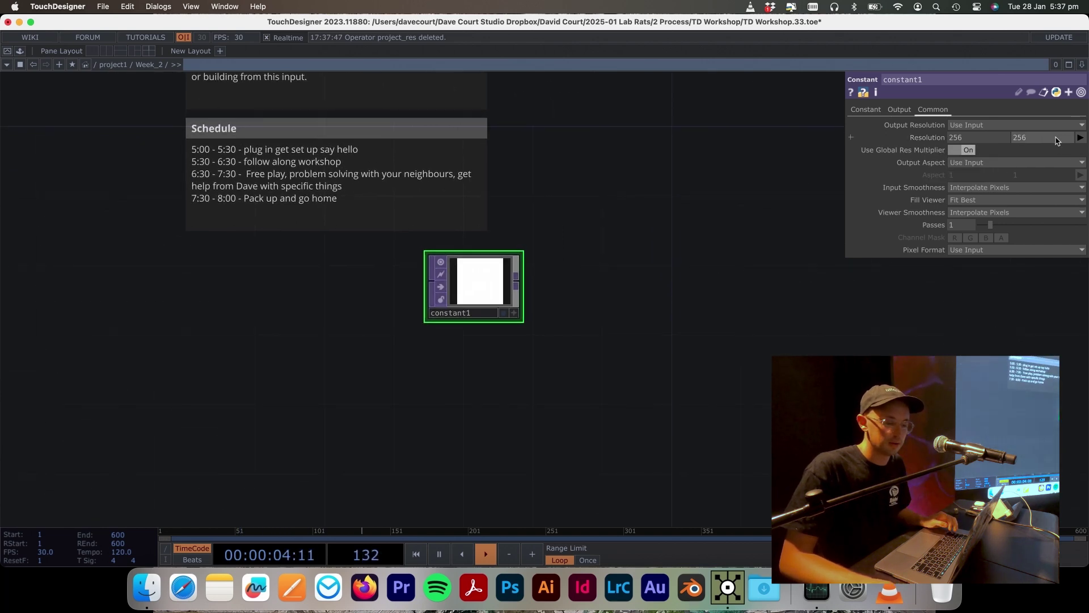
pyautogui.click(1080, 138)
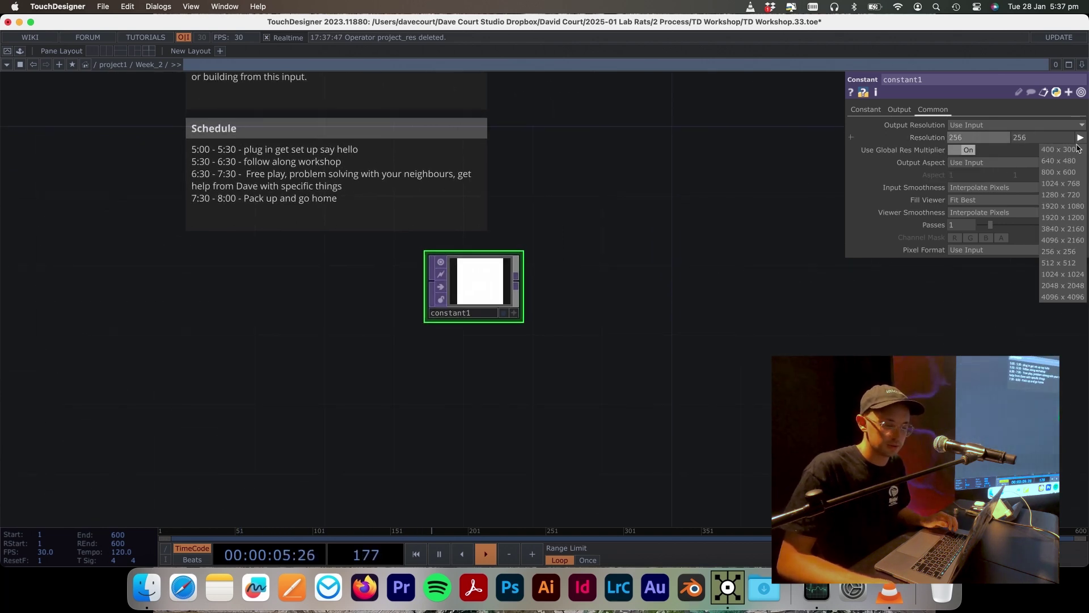
pyautogui.click(1064, 206)
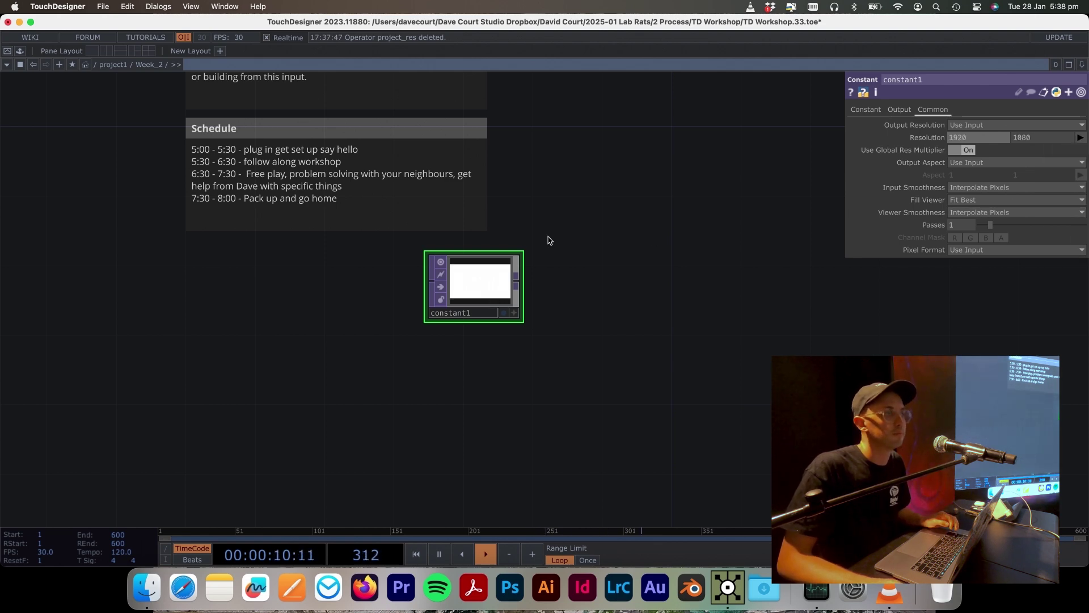
pyautogui.scroll(3, 549, 241)
pyautogui.moveTo(503, 315); pyautogui.dragTo(450, 314)
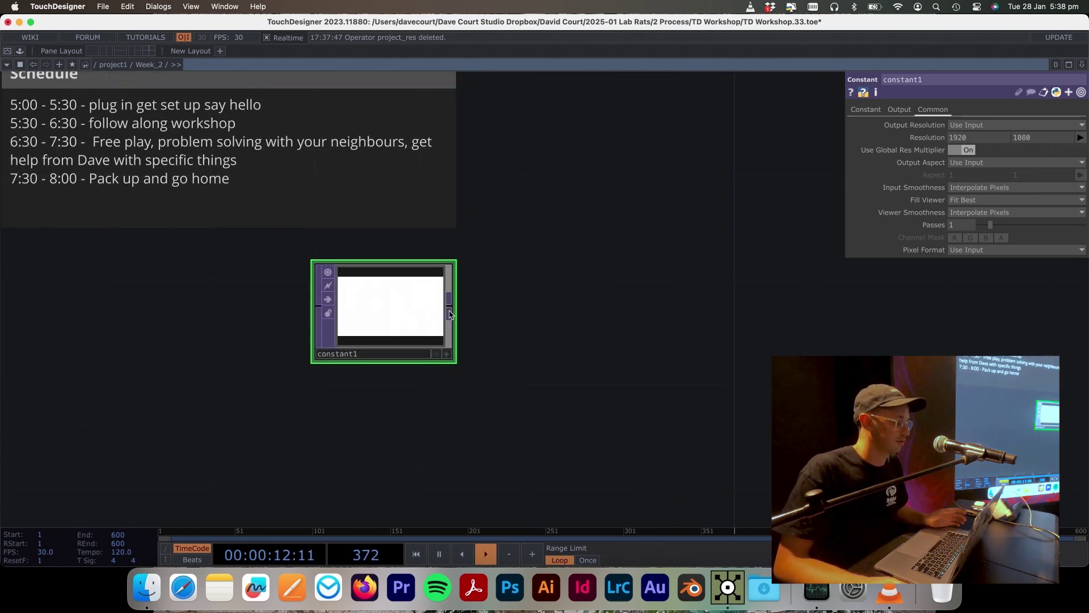
pyautogui.click(1081, 137)
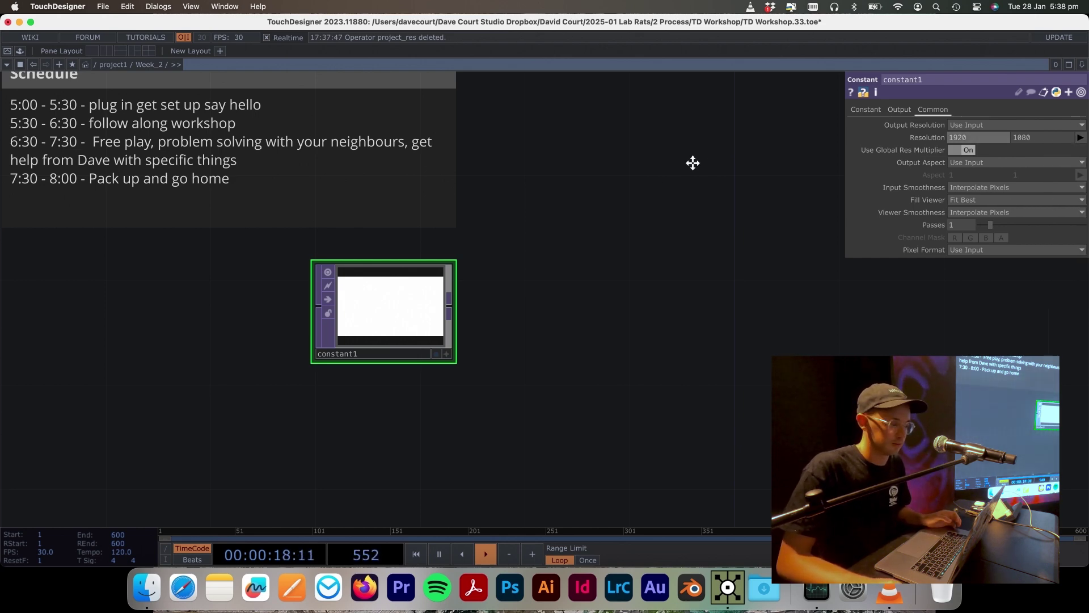
# Step: Add a Movie File In TOP with its default banana image and place it to the right of constant1
pyautogui.moveTo(693, 163); pyautogui.dragTo(526, 270)
pyautogui.scroll(-2, 530, 266)
pyautogui.press('Tab')
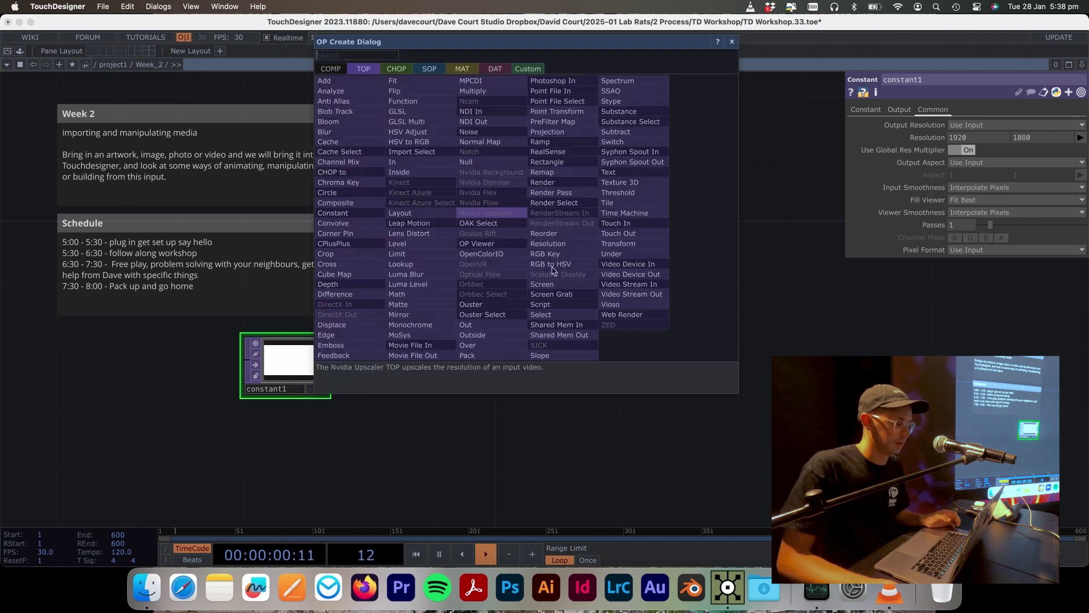
pyautogui.write('movi')
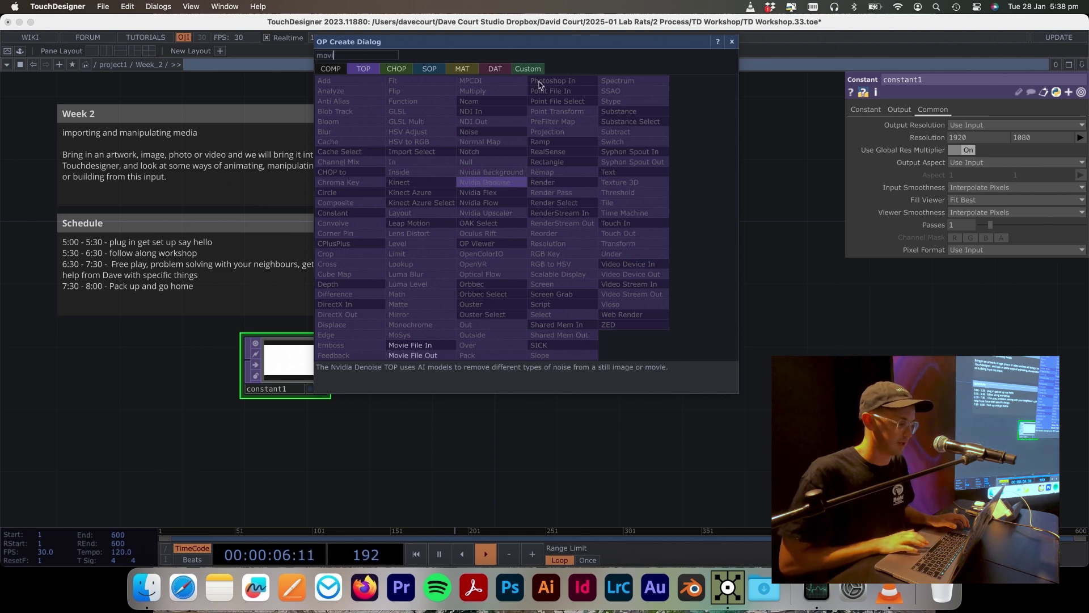
pyautogui.moveTo(549, 61); pyautogui.dragTo(464, 115)
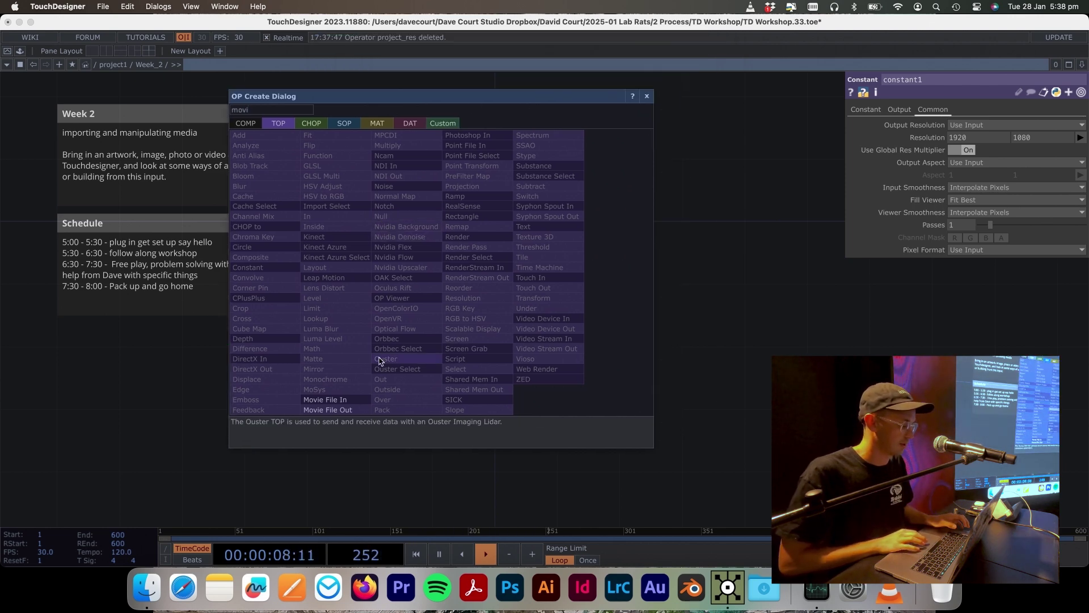
pyautogui.click(346, 401)
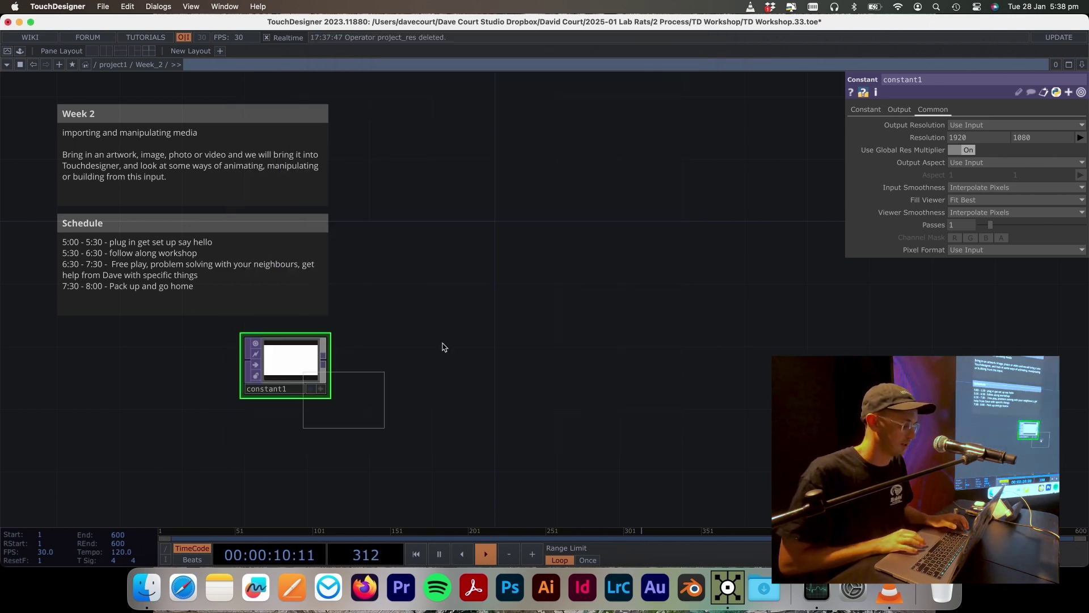
pyautogui.click(507, 263)
pyautogui.scroll(5, 591, 242)
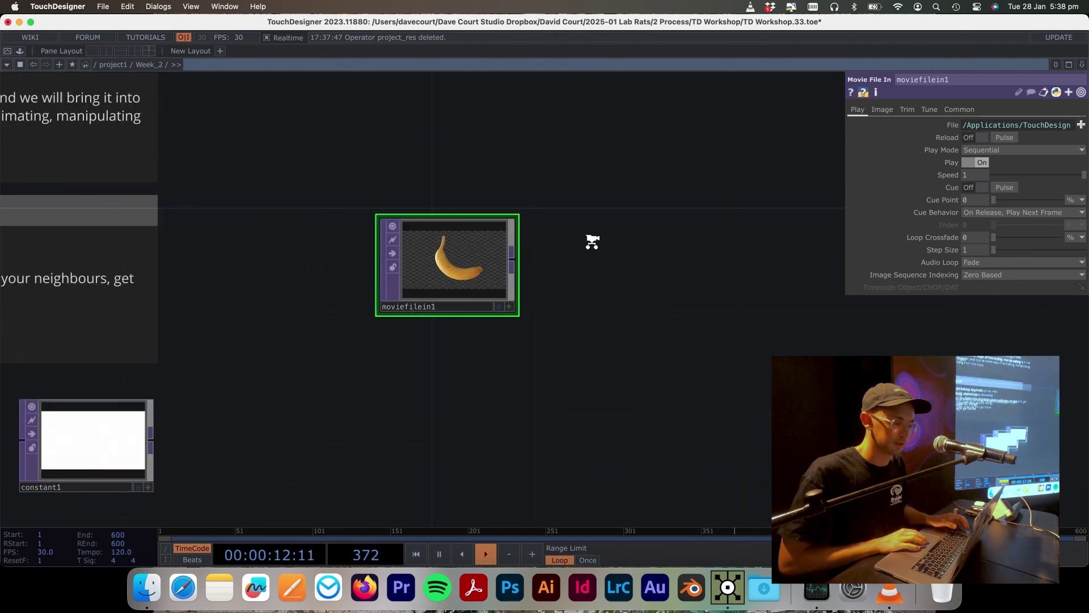
pyautogui.moveTo(376, 172); pyautogui.dragTo(526, 74)
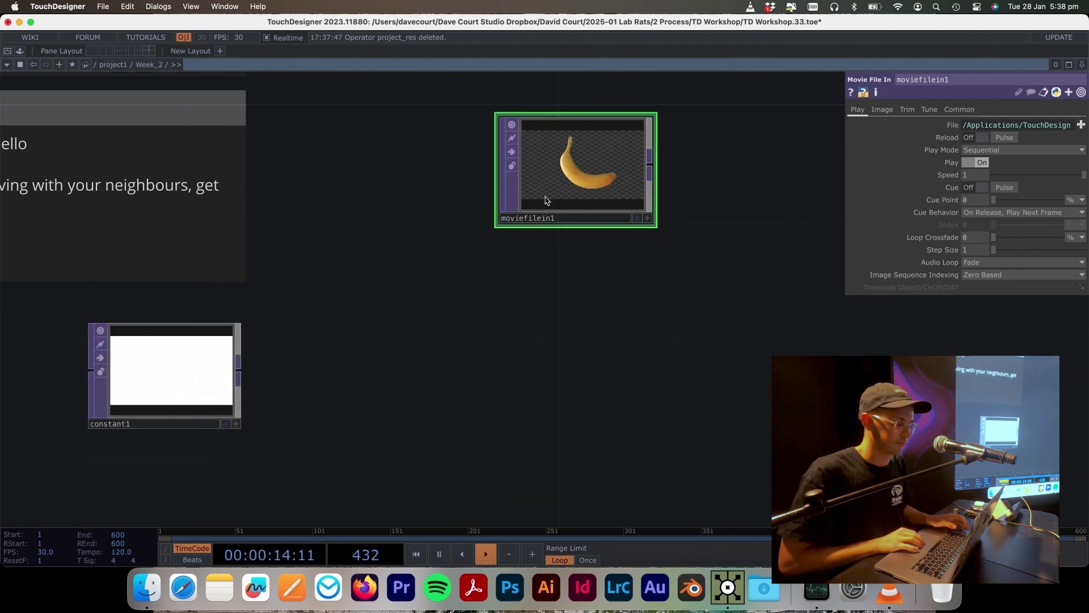
pyautogui.moveTo(544, 202); pyautogui.dragTo(484, 321)
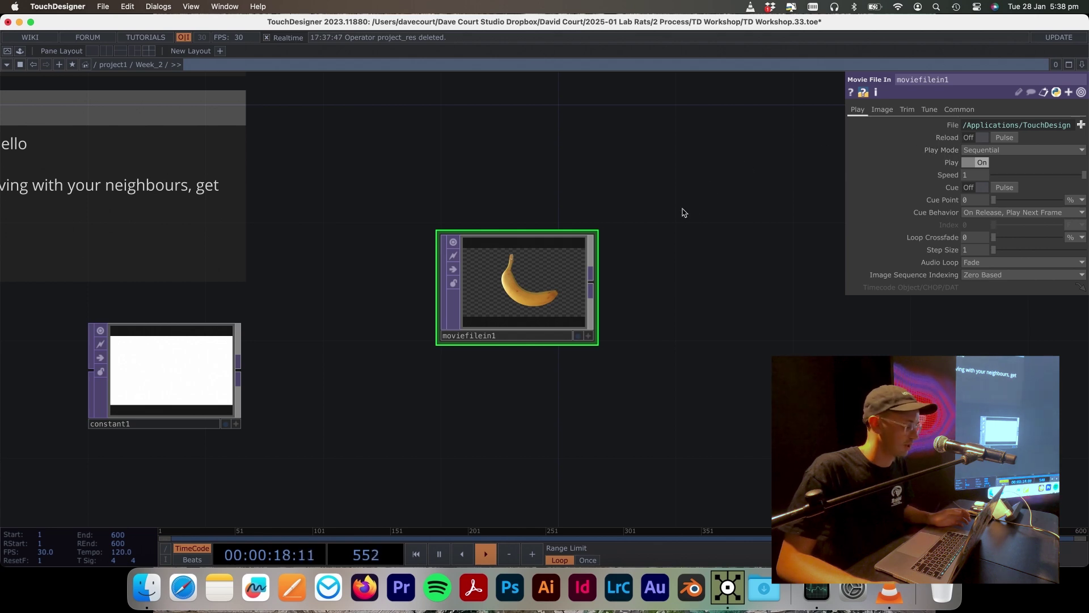
# Step: Add a Fit TOP fed by the Movie File In's output and line it up to the right of moviefilein1
pyautogui.scroll(-3, 672, 181)
pyautogui.hscroll(5, 535, 199)
pyautogui.scroll(-3, 535, 199)
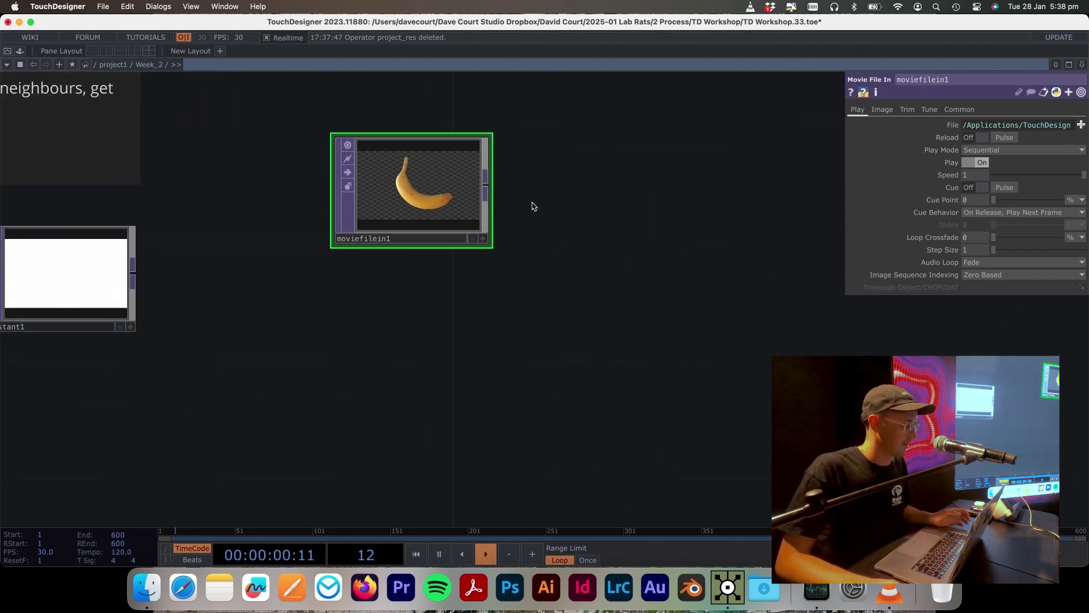
pyautogui.click(959, 110)
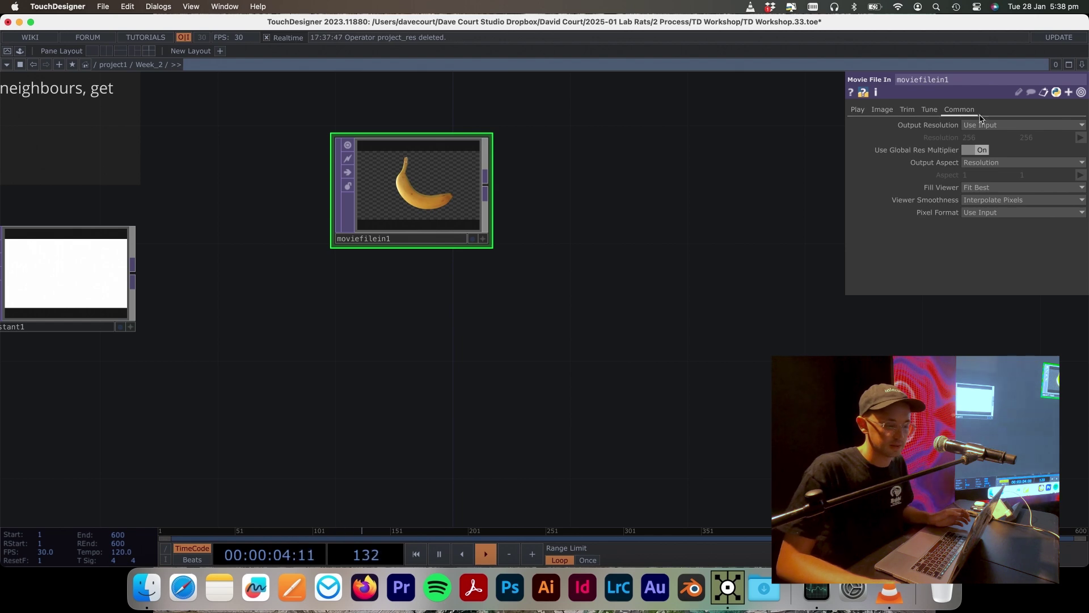
pyautogui.click(859, 111)
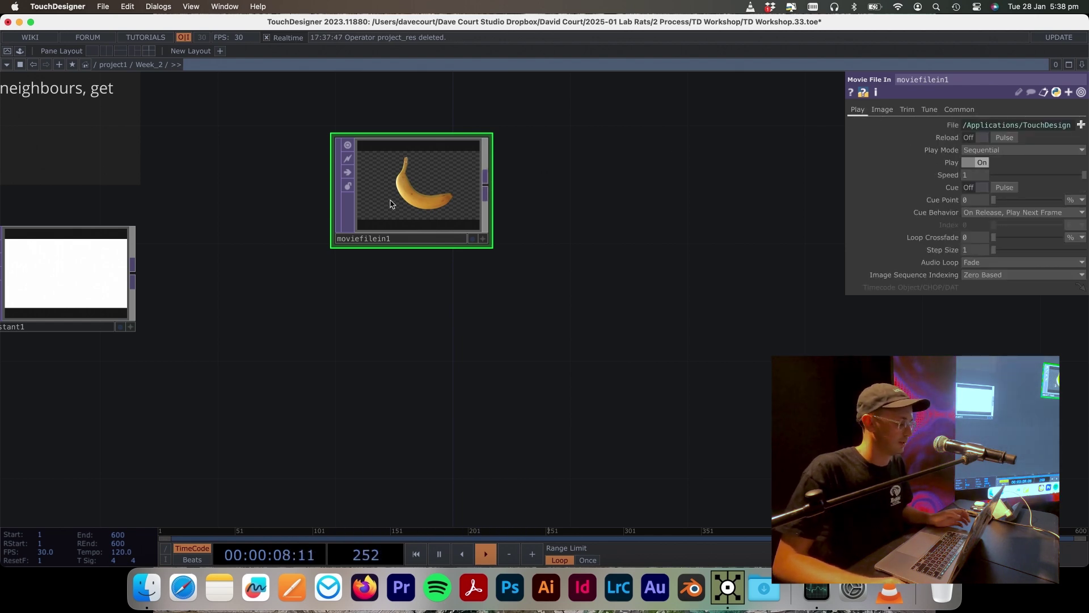
pyautogui.rightClick(487, 188)
pyautogui.write('fit')
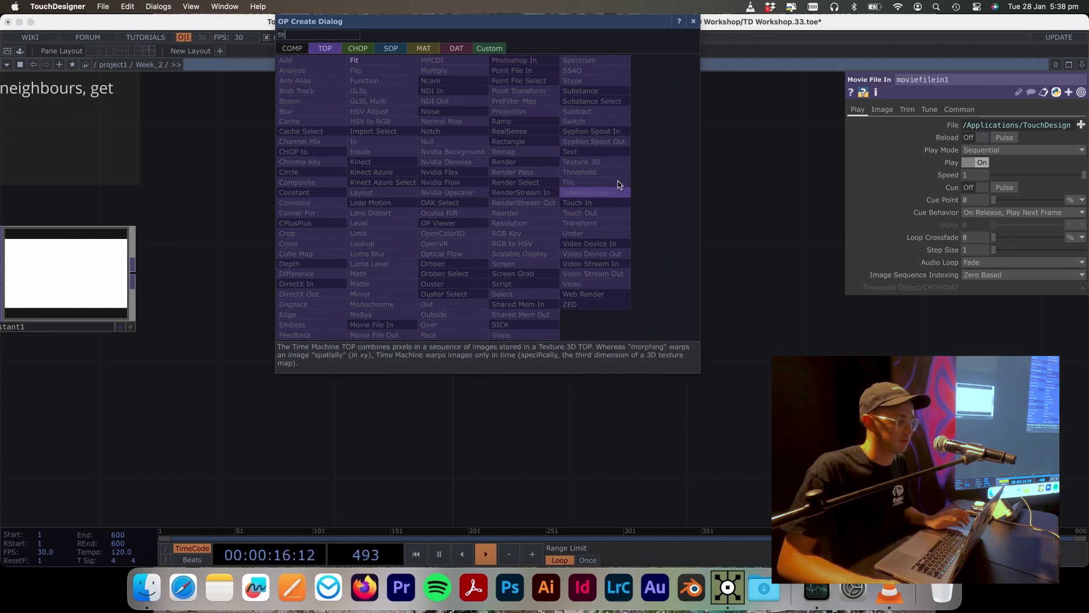
pyautogui.press('Escape')
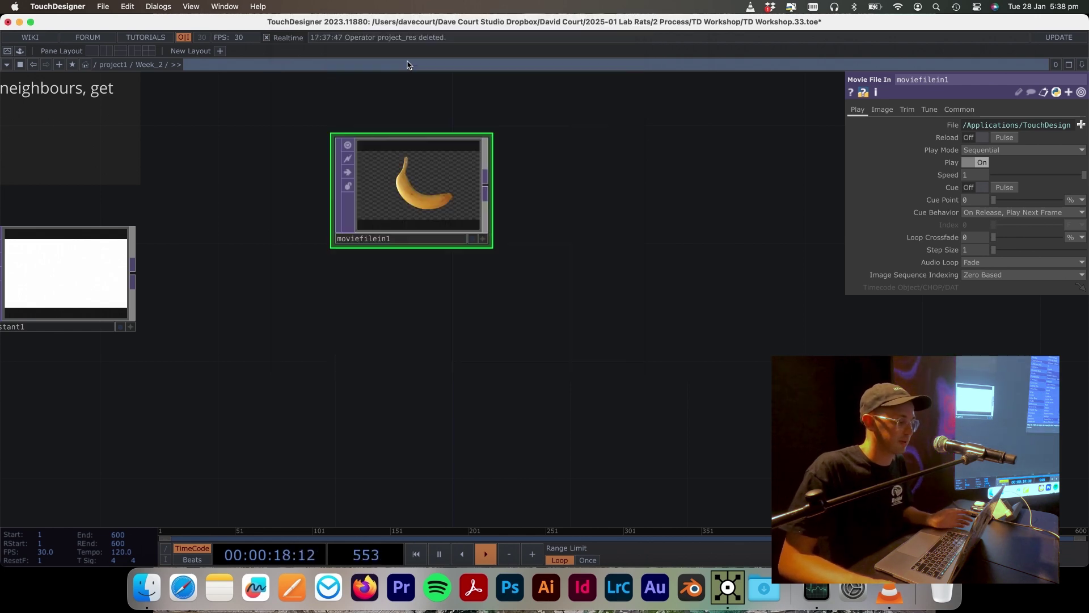
pyautogui.click(665, 191)
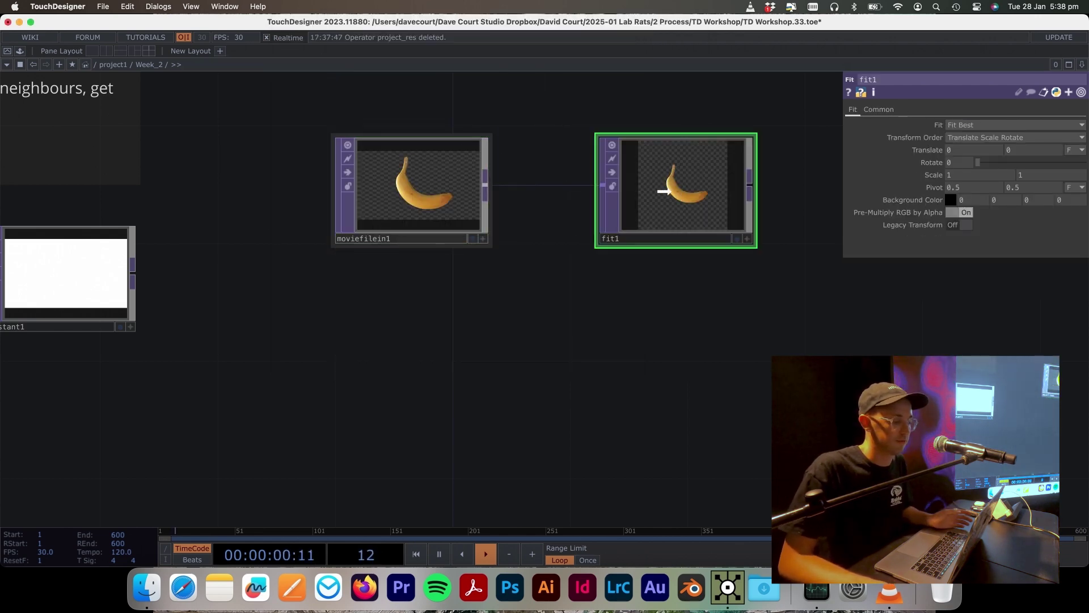
pyautogui.moveTo(672, 192); pyautogui.dragTo(671, 188)
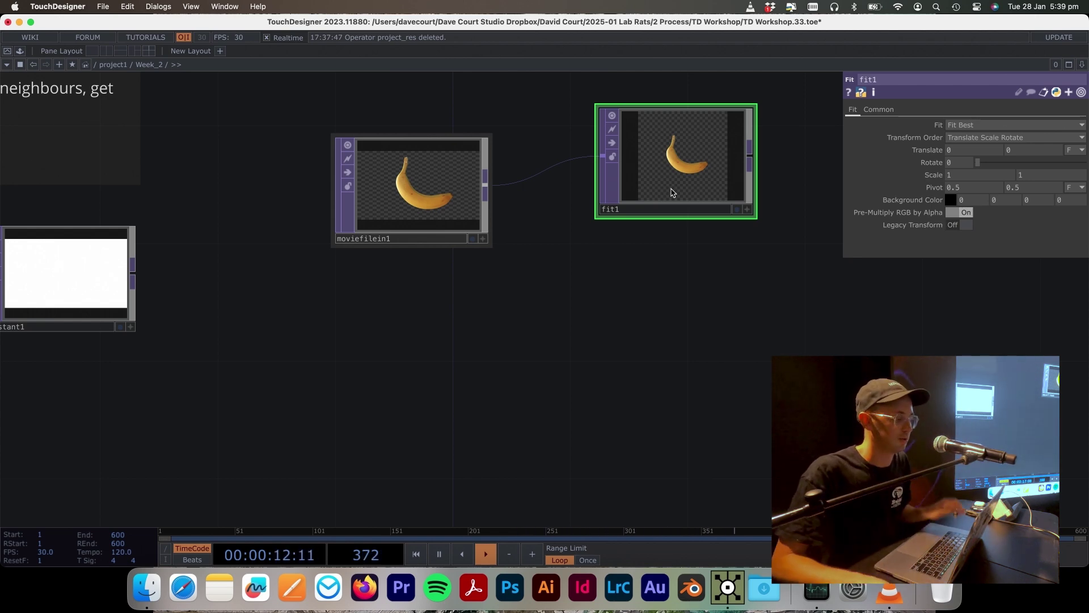
pyautogui.moveTo(662, 170); pyautogui.dragTo(662, 200)
# Step: Copy constant1's Resolution parameter and paste it as a reference into fit1's Resolution, moving fit1 closer to moviefilein1
pyautogui.click(134, 246)
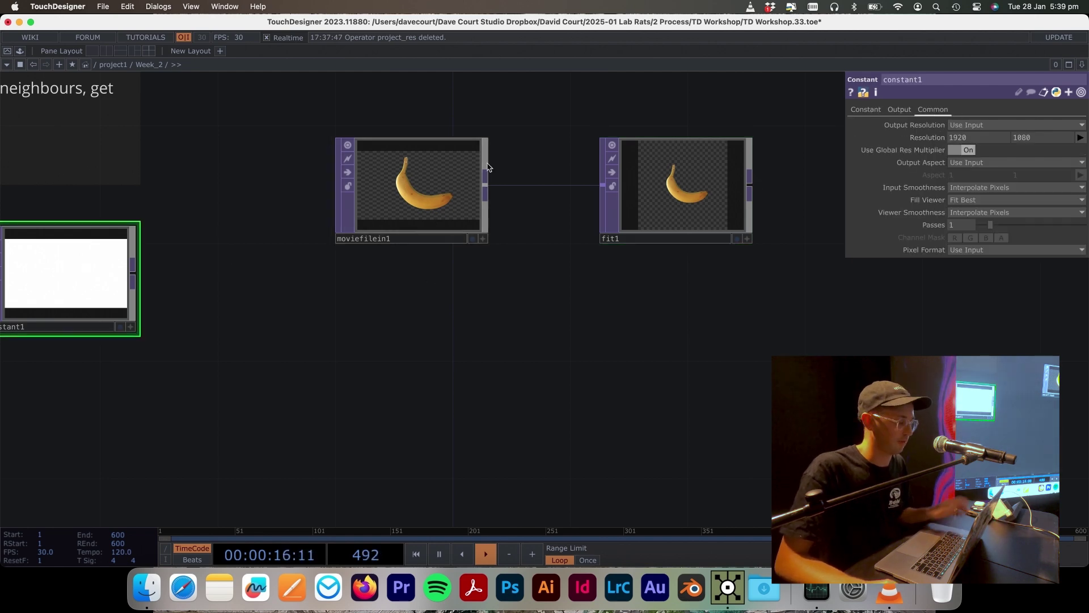
pyautogui.moveTo(106, 257); pyautogui.dragTo(164, 252)
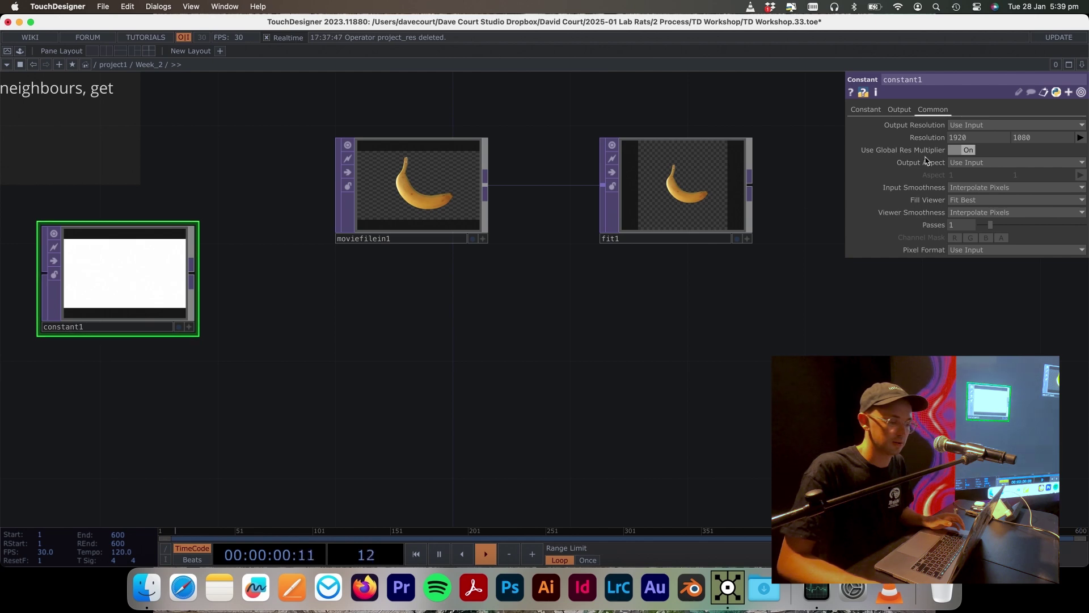
pyautogui.rightClick(928, 142)
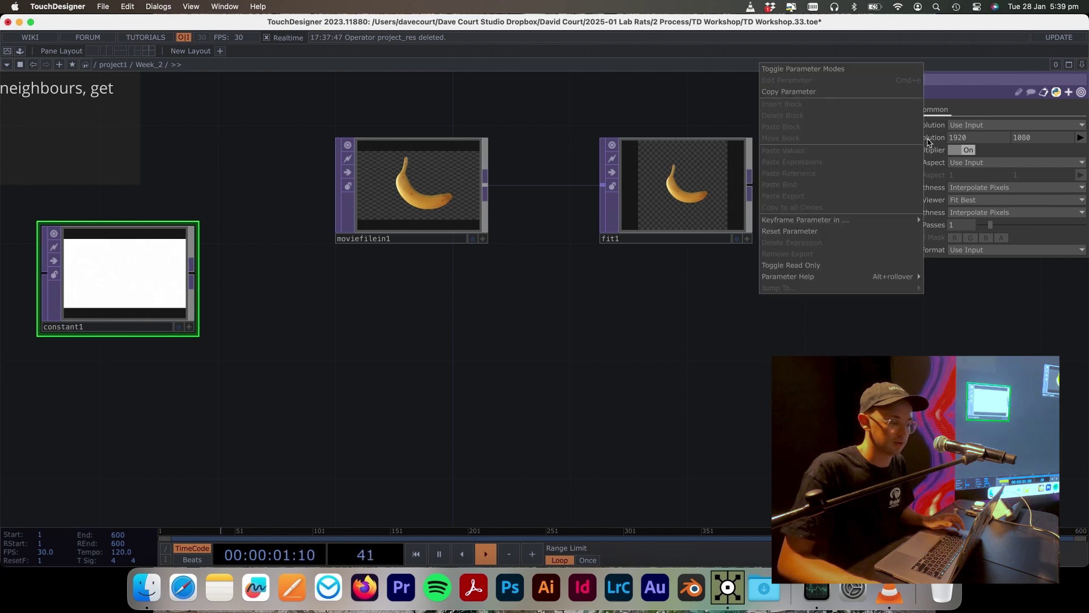
pyautogui.click(801, 92)
pyautogui.click(729, 177)
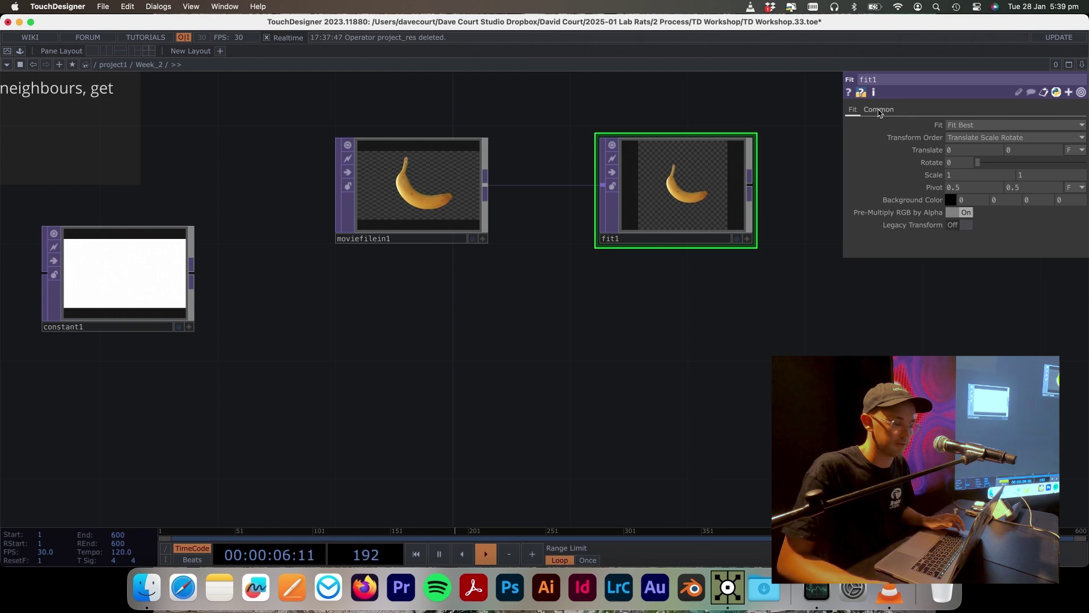
pyautogui.moveTo(611, 187); pyautogui.dragTo(551, 188)
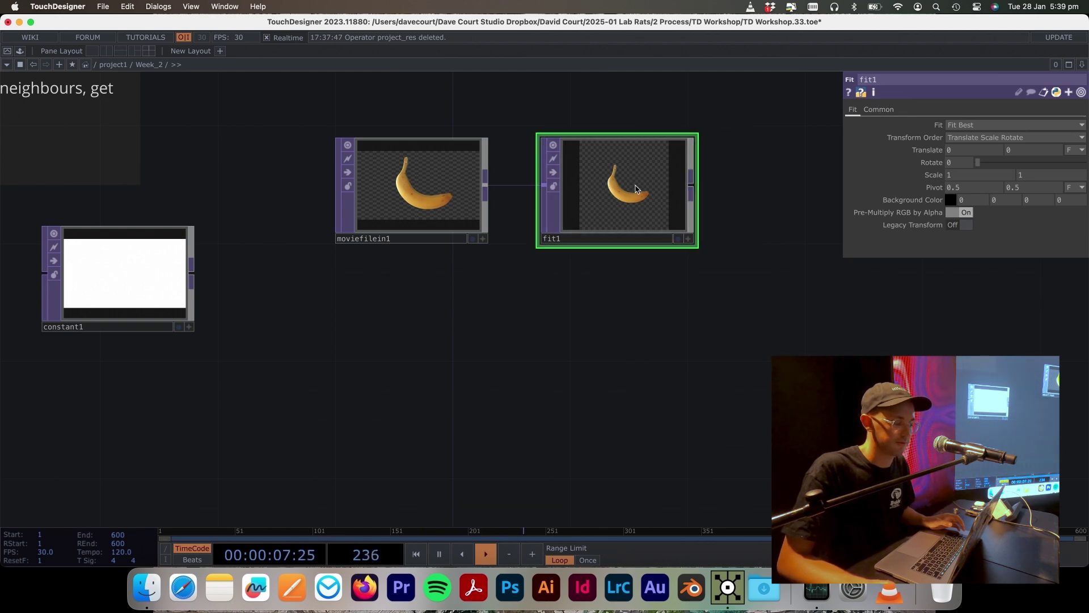
pyautogui.click(876, 110)
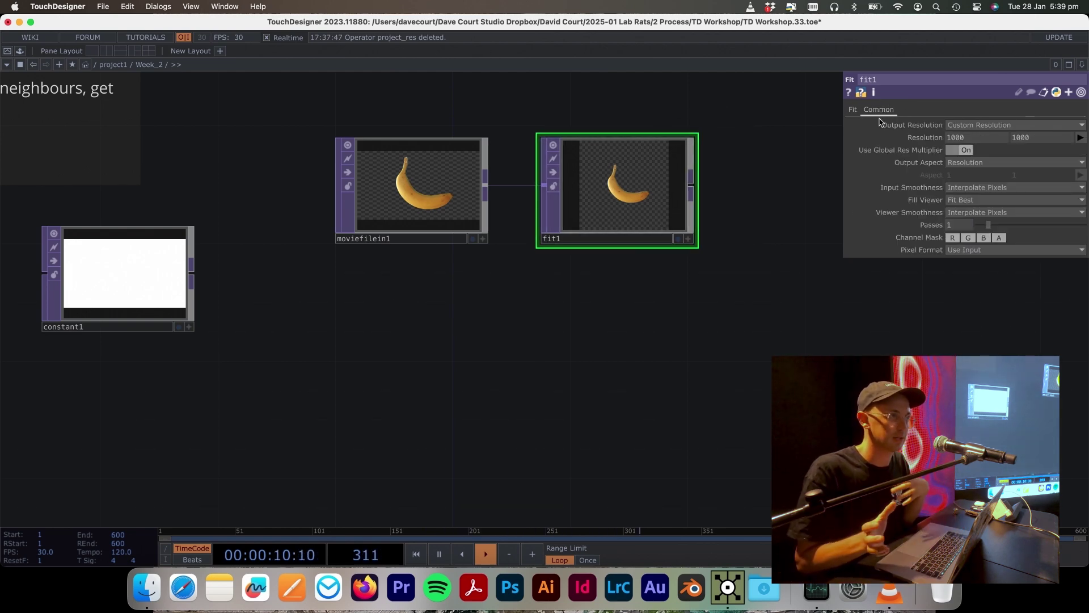
pyautogui.rightClick(927, 141)
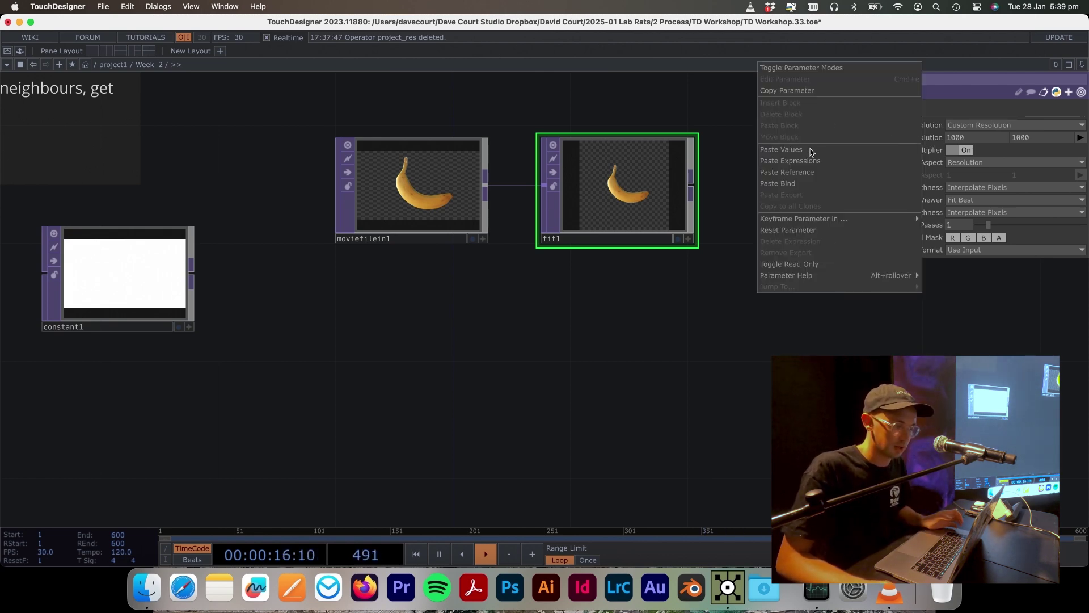
pyautogui.click(821, 173)
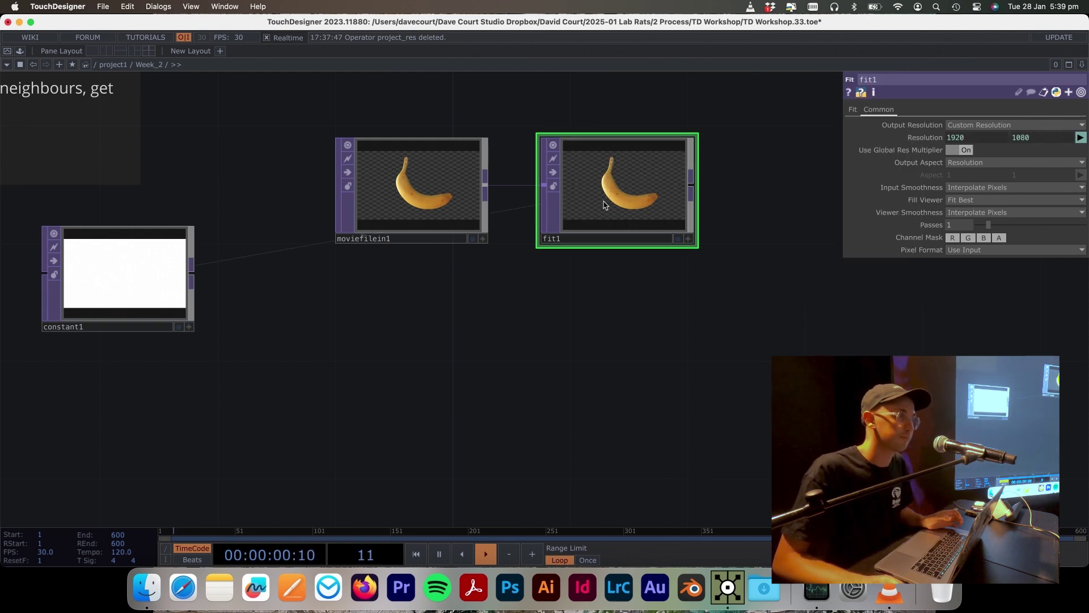
# Step: Rename constant1 as project_res and move it further left, away from the banana nodes
pyautogui.click(130, 278)
pyautogui.hscroll(-8, 407, 309)
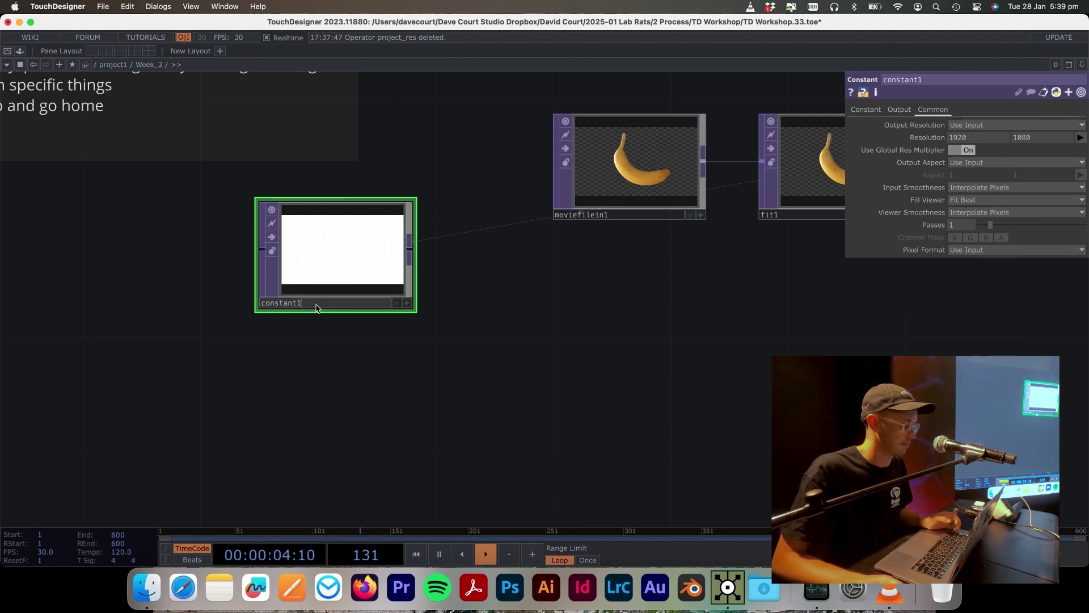
pyautogui.click(316, 304)
pyautogui.write('pro')
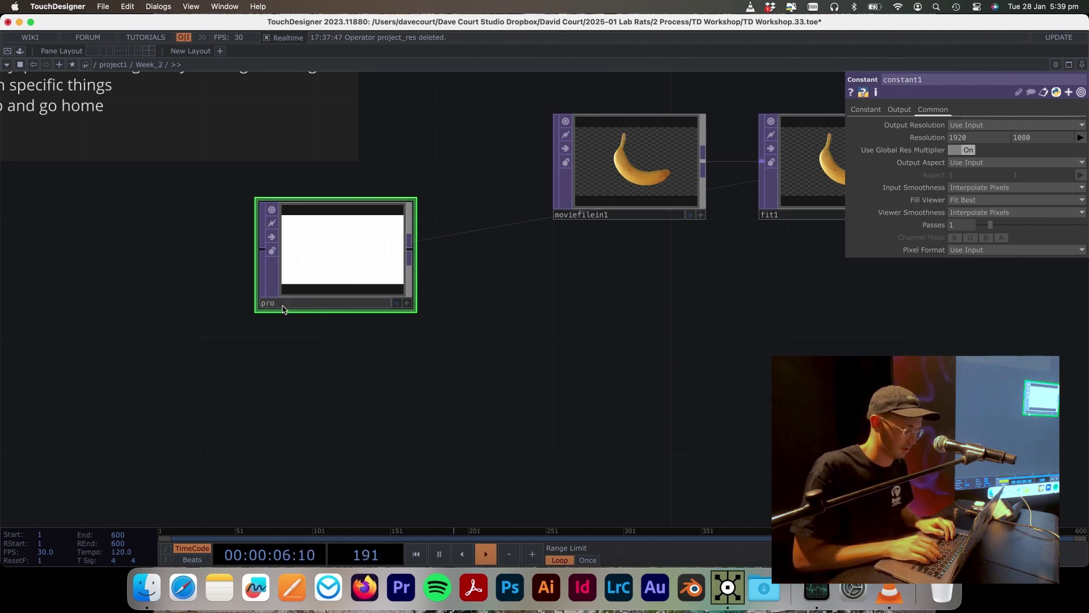
pyautogui.write('ject_res')
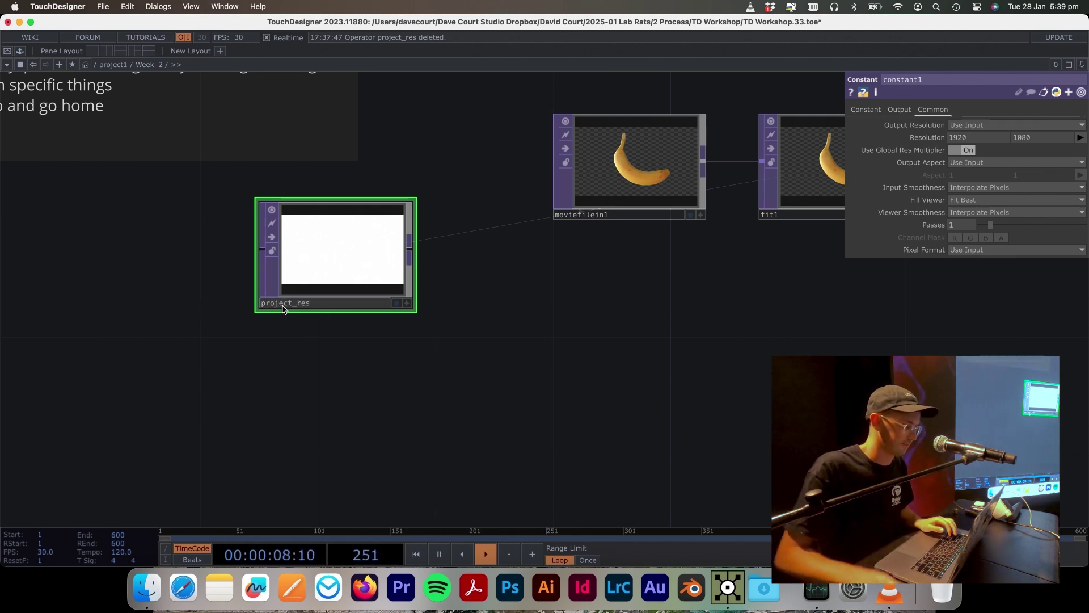
pyautogui.press('Return')
pyautogui.moveTo(386, 264); pyautogui.dragTo(239, 264)
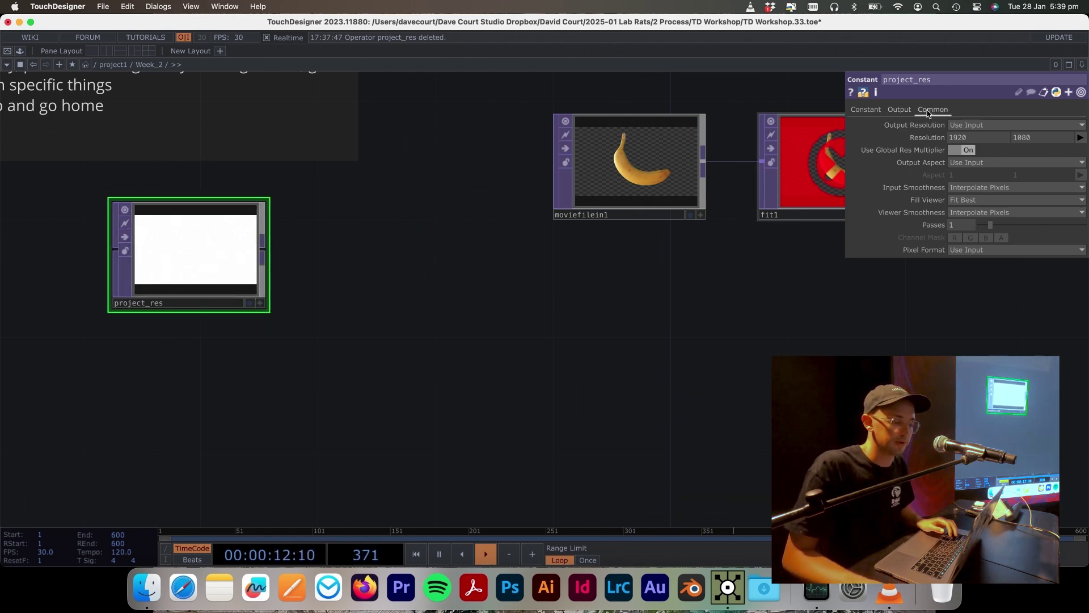
# Step: Copy project_res's Resolution parameter and paste it as a reference into fit1's Resolution to relink it
pyautogui.rightClick(931, 142)
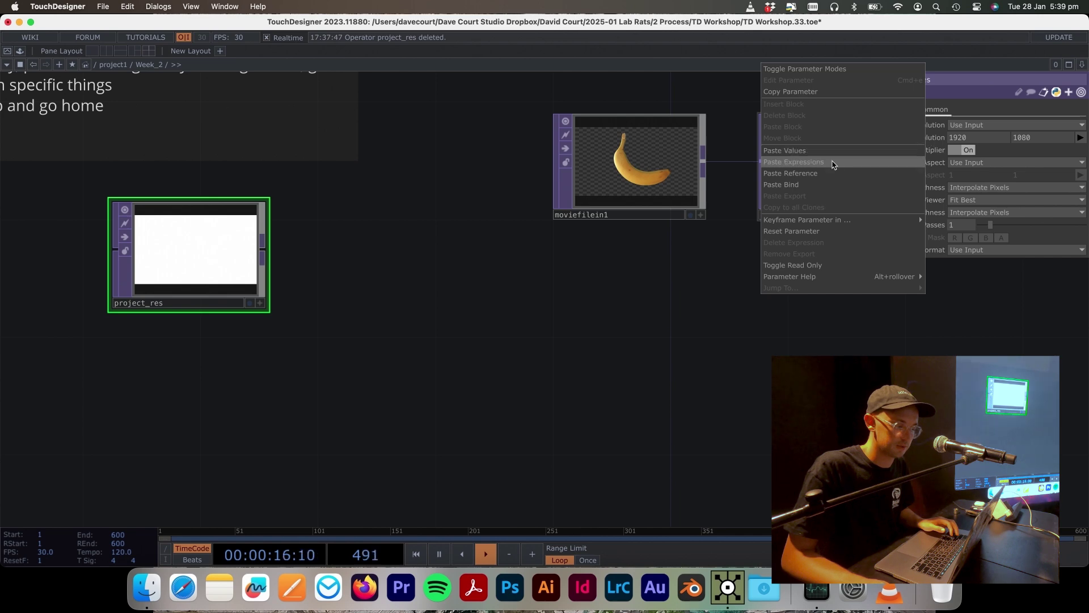
pyautogui.click(817, 92)
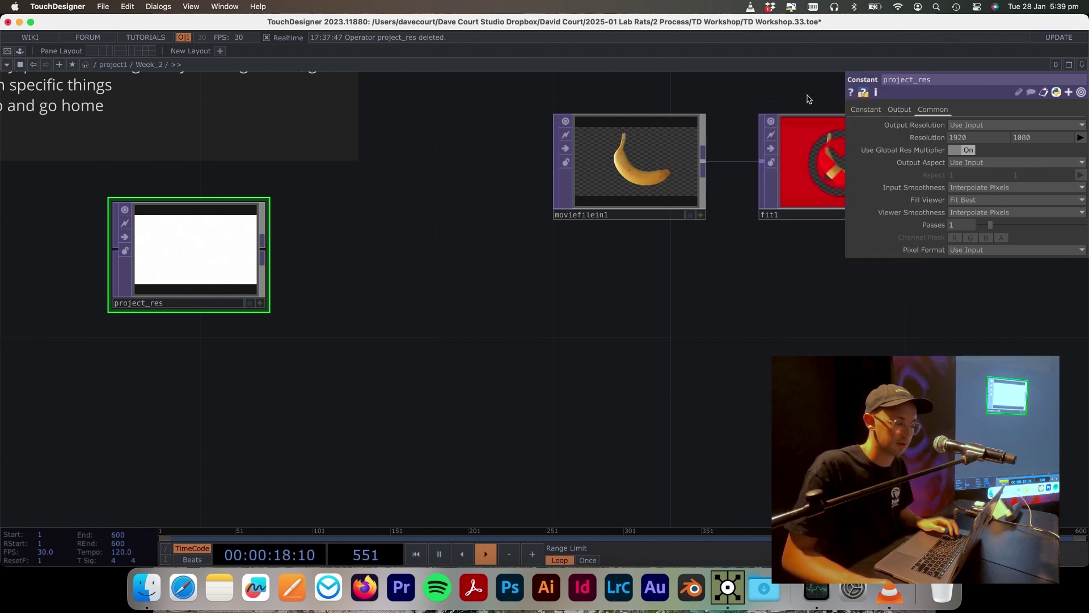
pyautogui.hscroll(10, 827, 280)
pyautogui.click(590, 244)
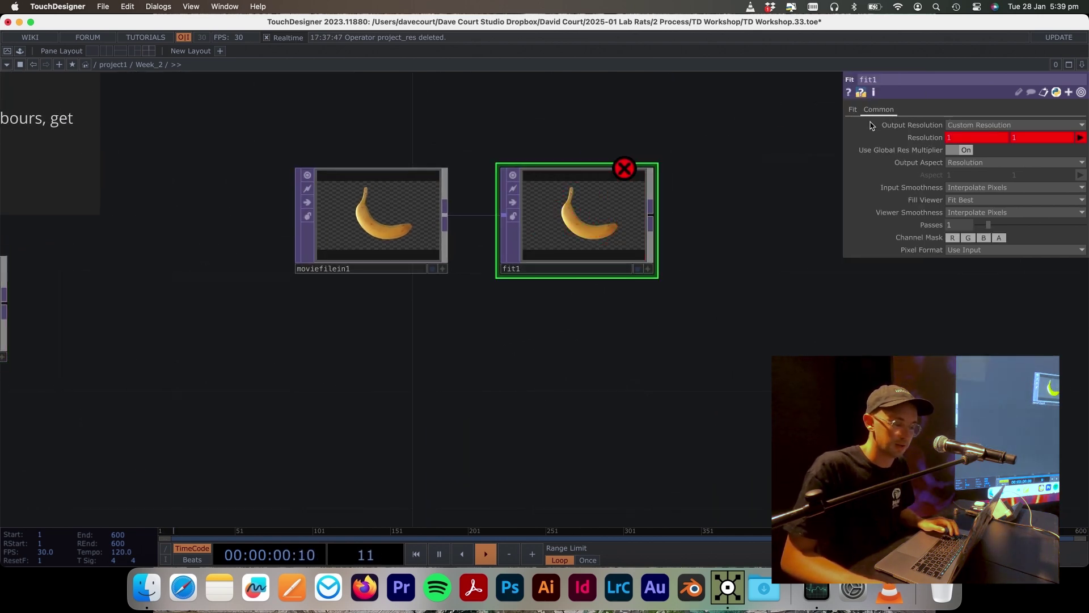
pyautogui.rightClick(924, 141)
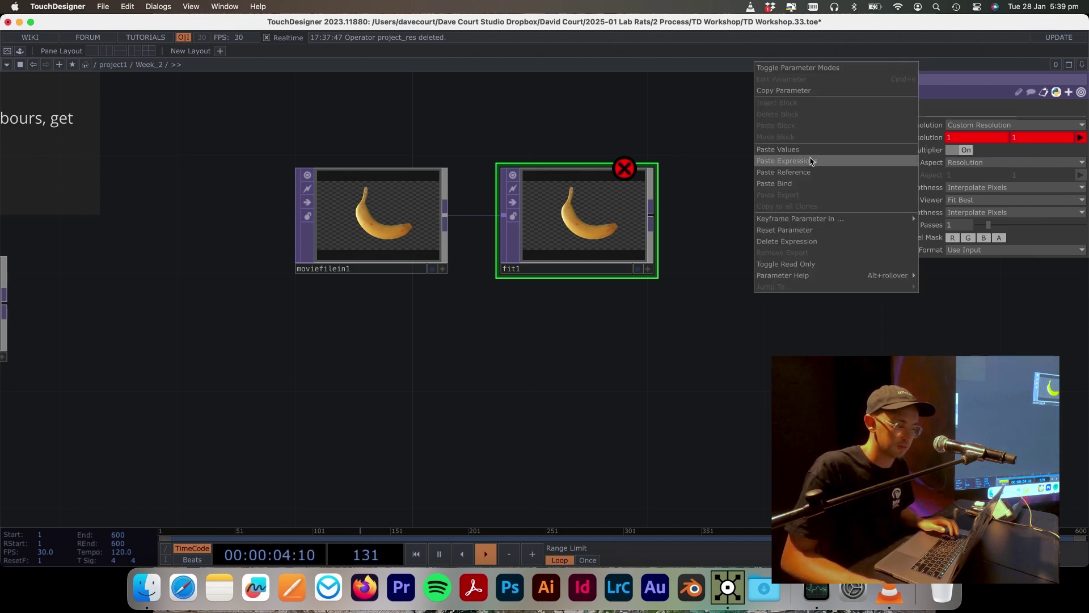
pyautogui.click(826, 175)
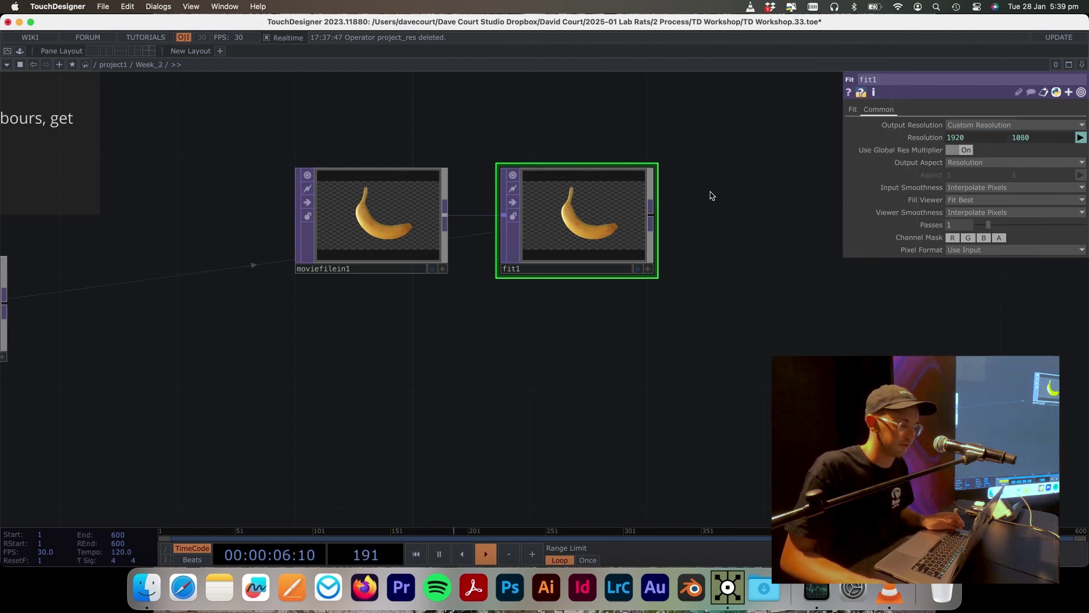
# Step: Paste four copies of fit1 in a column beneath it and lower project_res to sit beside them
pyautogui.moveTo(607, 324); pyautogui.dragTo(712, 275)
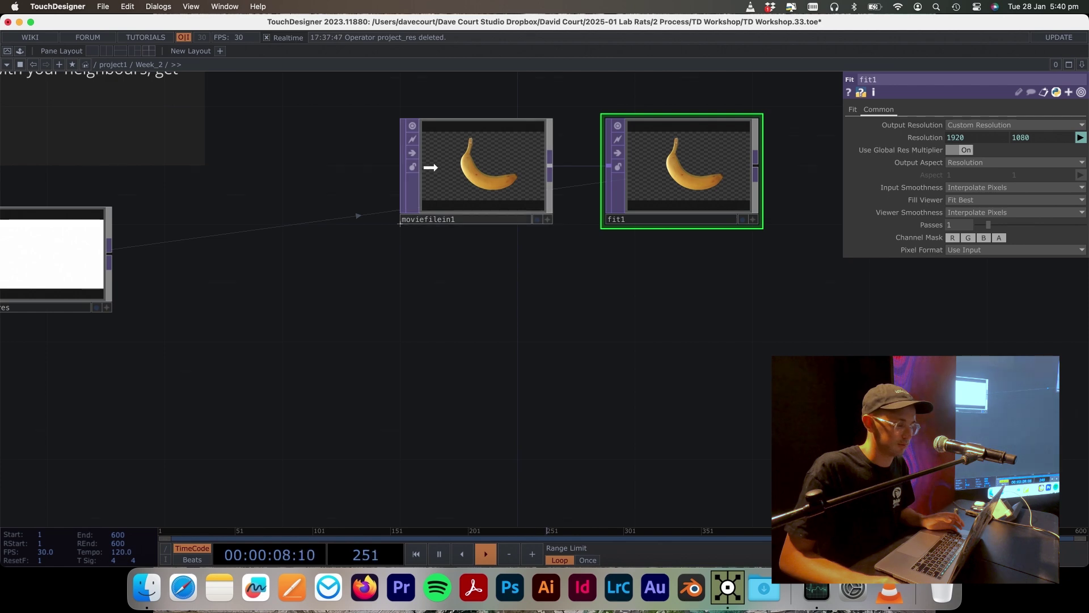
pyautogui.moveTo(431, 168); pyautogui.dragTo(371, 138)
pyautogui.click(703, 199)
pyautogui.hotkey('ctrl', 'c')
pyautogui.hotkey('ctrl', 'v')
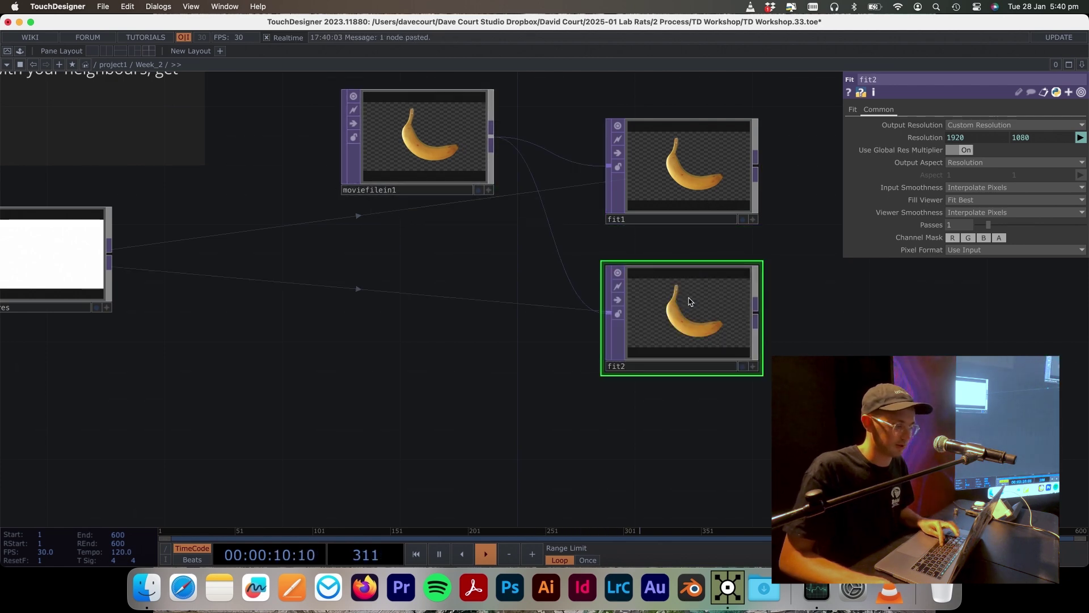
pyautogui.hotkey('ctrl', 'v')
pyautogui.hotkey('ctrl', 'v')
pyautogui.hotkey('ctrl', 'v')
pyautogui.scroll(-5, 430, 301)
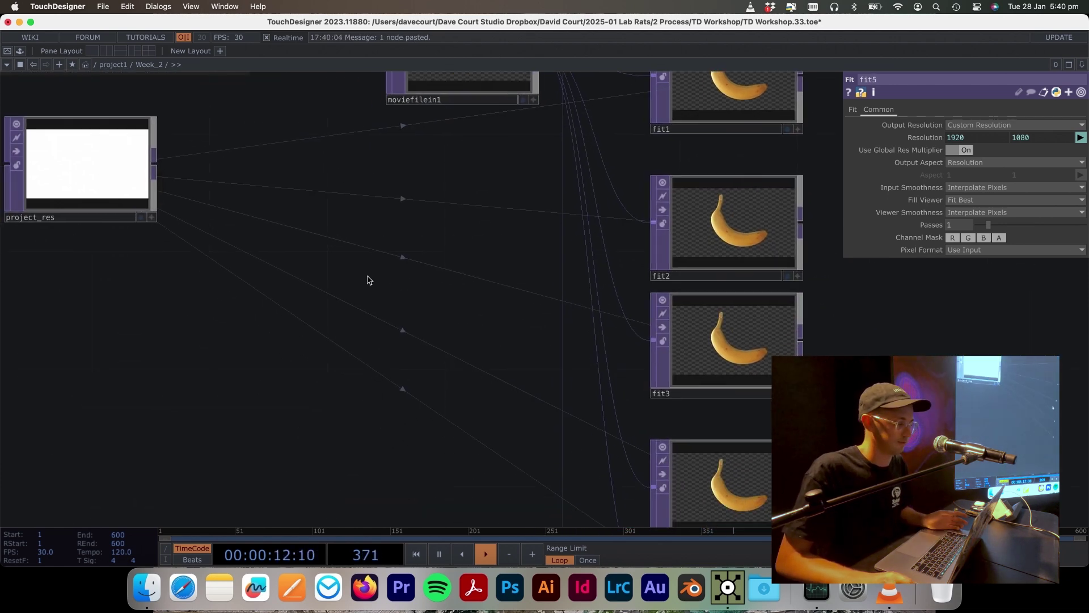
pyautogui.moveTo(65, 196); pyautogui.dragTo(65, 315)
pyautogui.hscroll(-5, 394, 226)
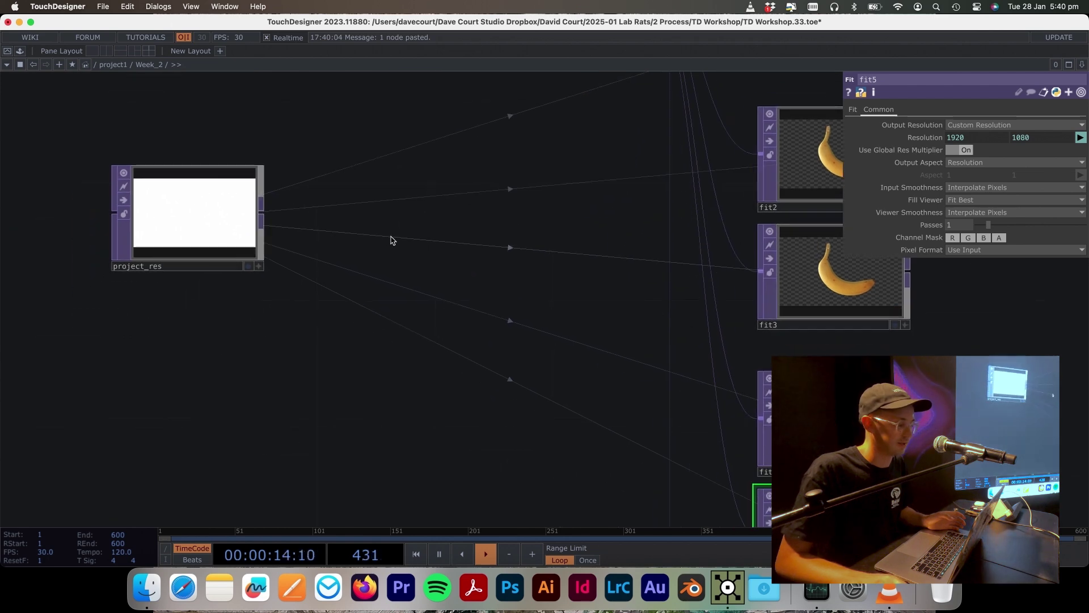
# Step: Set project_res's resolution width to 12288 and view the effect on all the linked Fit nodes
pyautogui.click(231, 224)
pyautogui.scroll(-3, 408, 237)
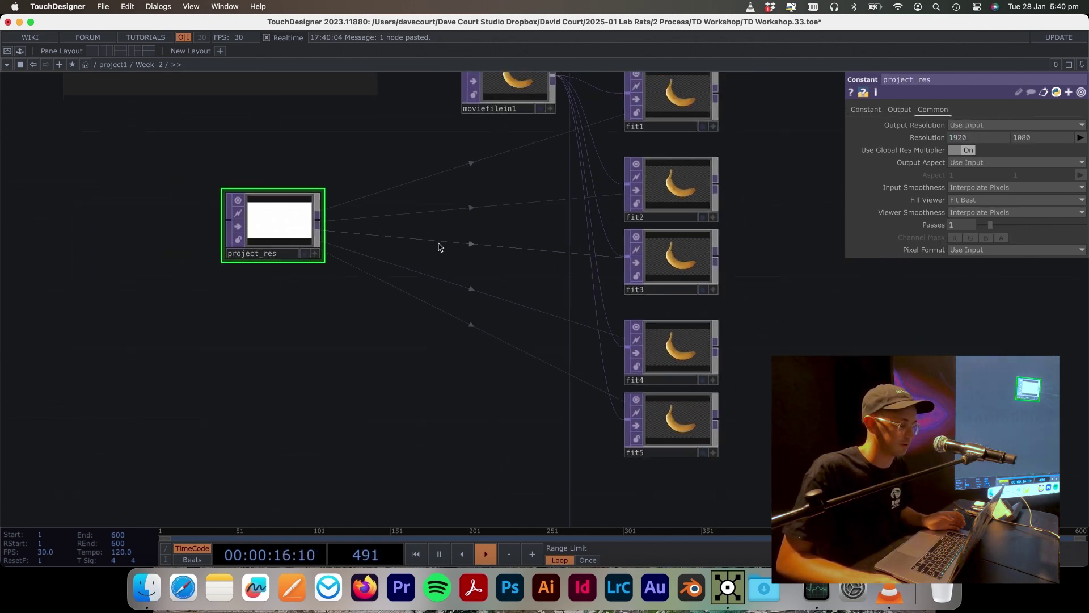
pyautogui.hscroll(-1, 395, 216)
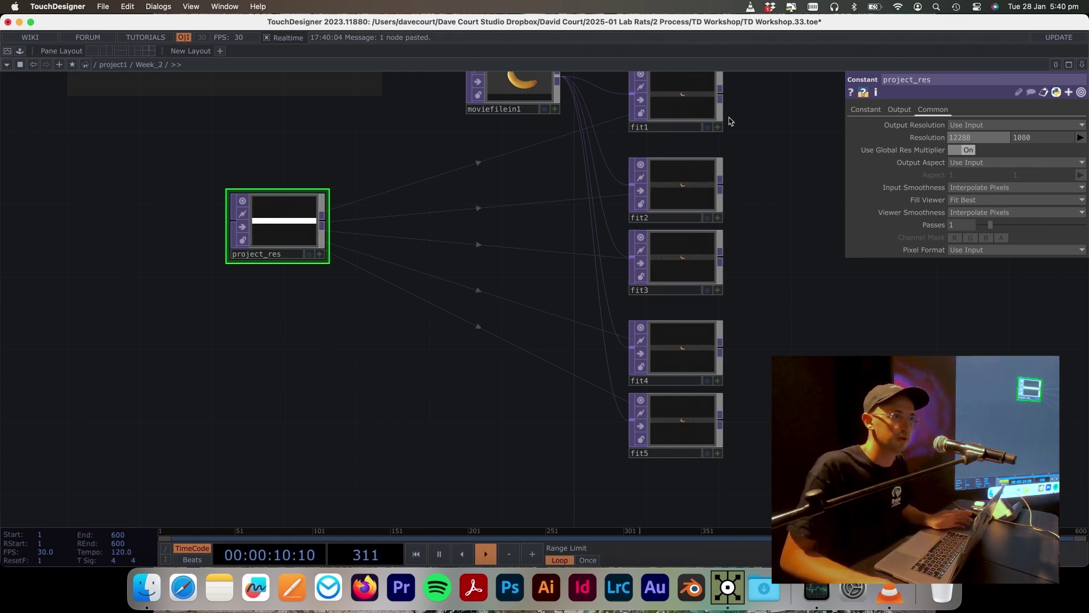
pyautogui.scroll(6, 703, 113)
pyautogui.scroll(-4, 701, 121)
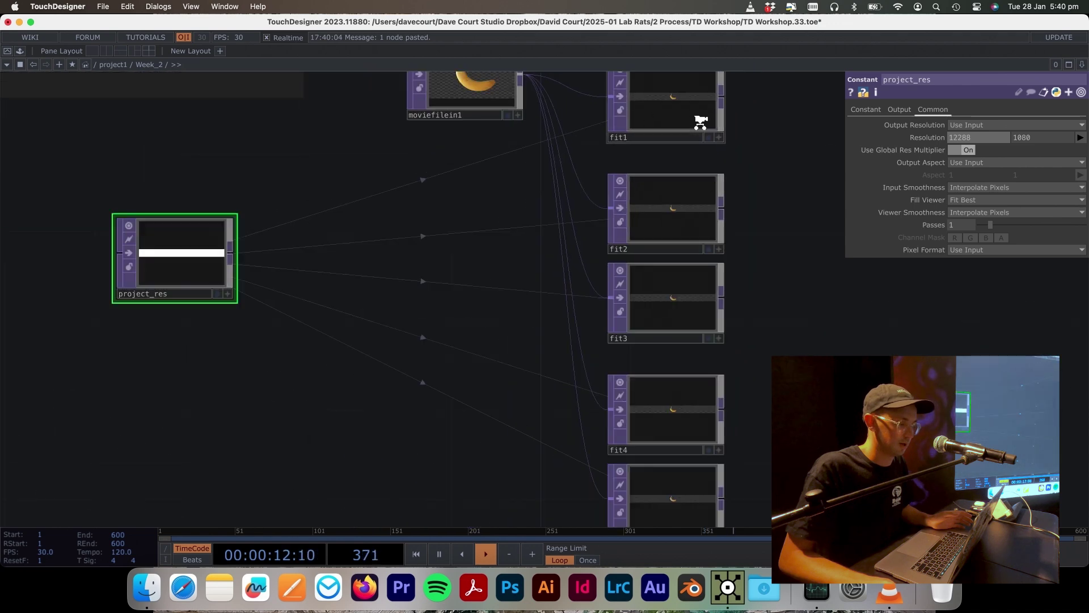
pyautogui.scroll(-5, 620, 138)
pyautogui.scroll(5, 615, 137)
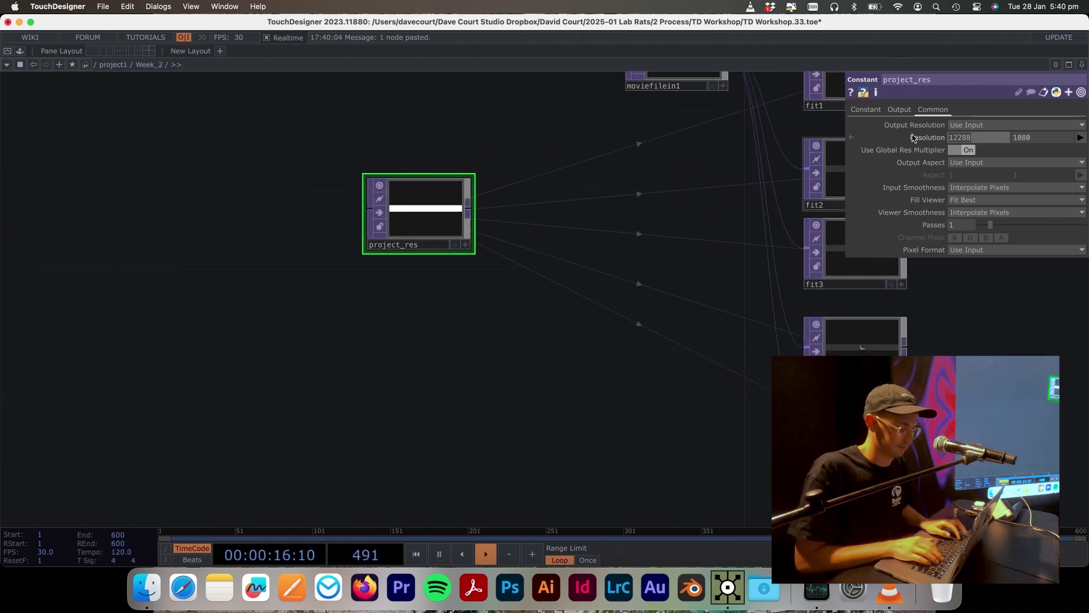
# Step: Set project_res's resolution width to 1920 and move the node up, just below the Schedule note
pyautogui.write('1920')
pyautogui.press('Return')
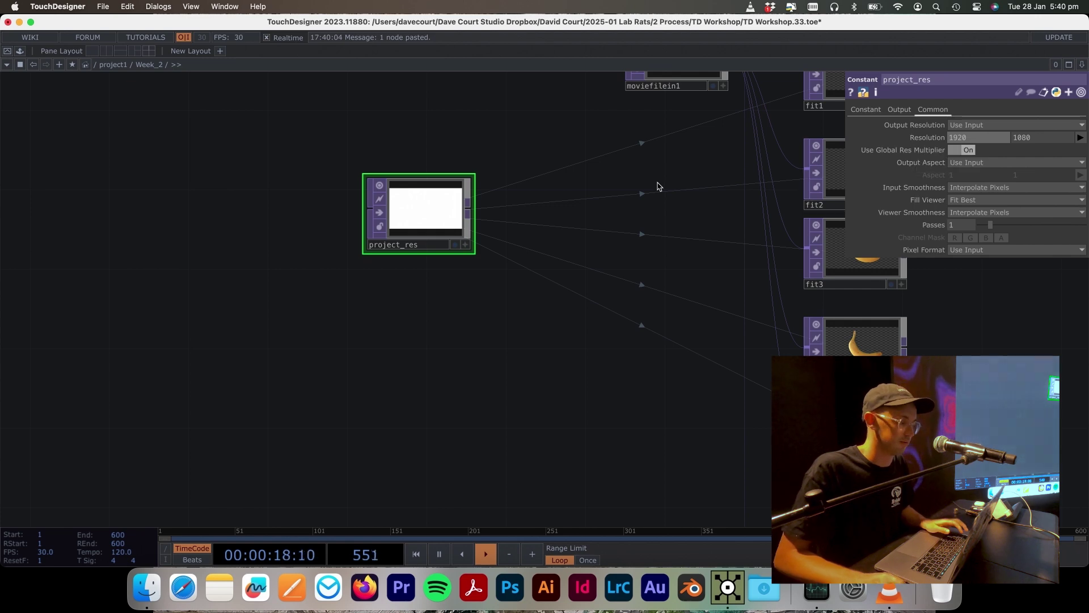
pyautogui.scroll(-3, 468, 309)
pyautogui.moveTo(242, 337); pyautogui.dragTo(265, 260)
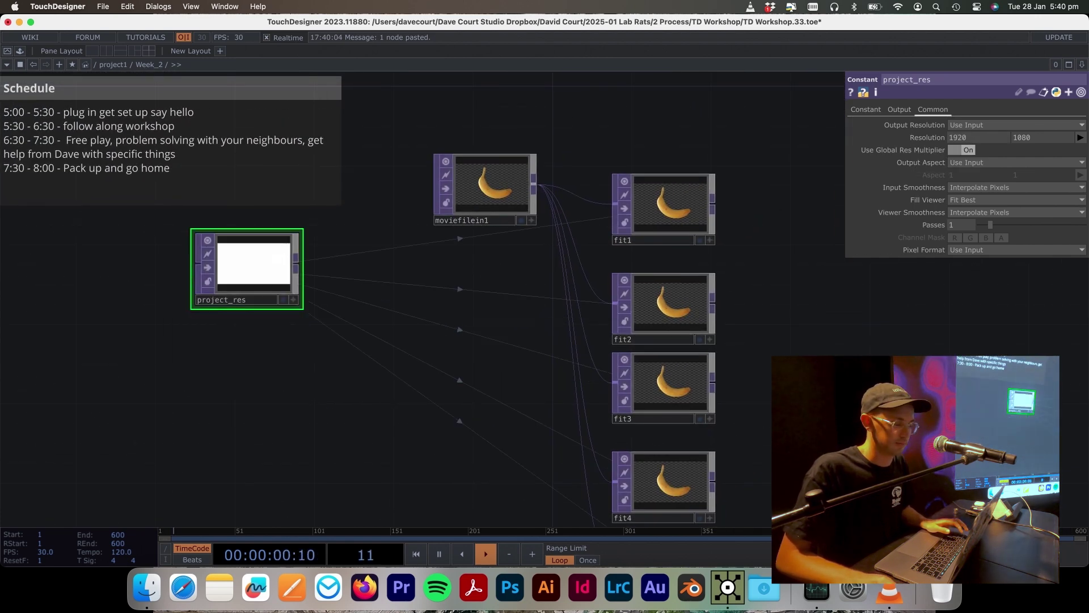
# Step: Delete the four duplicate Fit nodes, then align moviefilein1 and fit1 side by side
pyautogui.scroll(-5, 646, 410)
pyautogui.hscroll(2, 645, 410)
pyautogui.moveTo(647, 411); pyautogui.dragTo(639, 154)
pyautogui.press('Delete')
pyautogui.scroll(5, 558, 291)
pyautogui.moveTo(366, 198); pyautogui.dragTo(366, 180)
pyautogui.moveTo(590, 184); pyautogui.dragTo(513, 187)
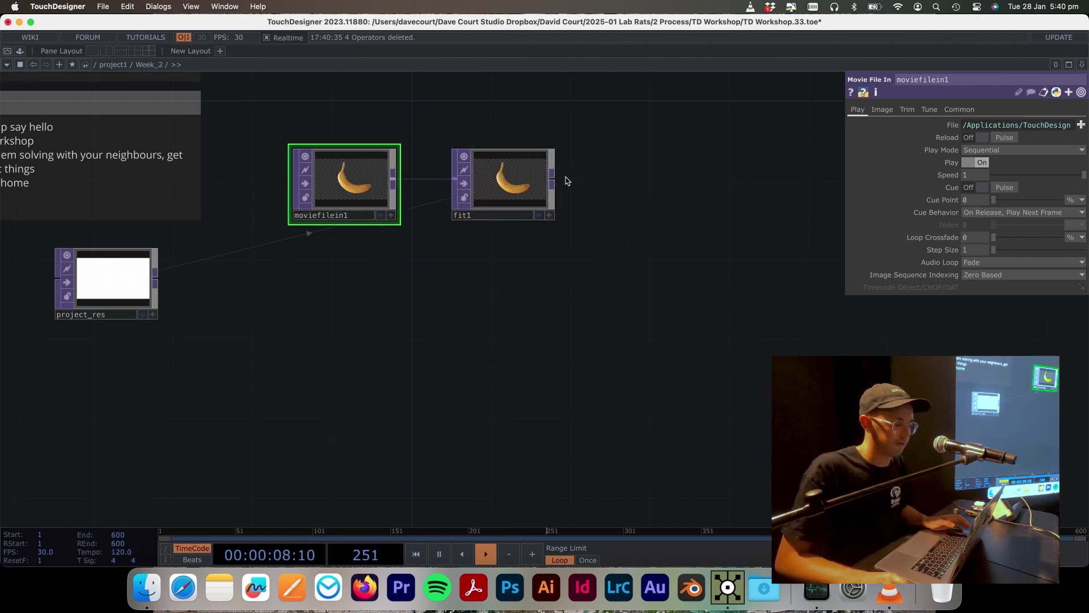
# Step: Add a Displace TOP to the output of fit1 and place it close beside that node
pyautogui.rightClick(553, 181)
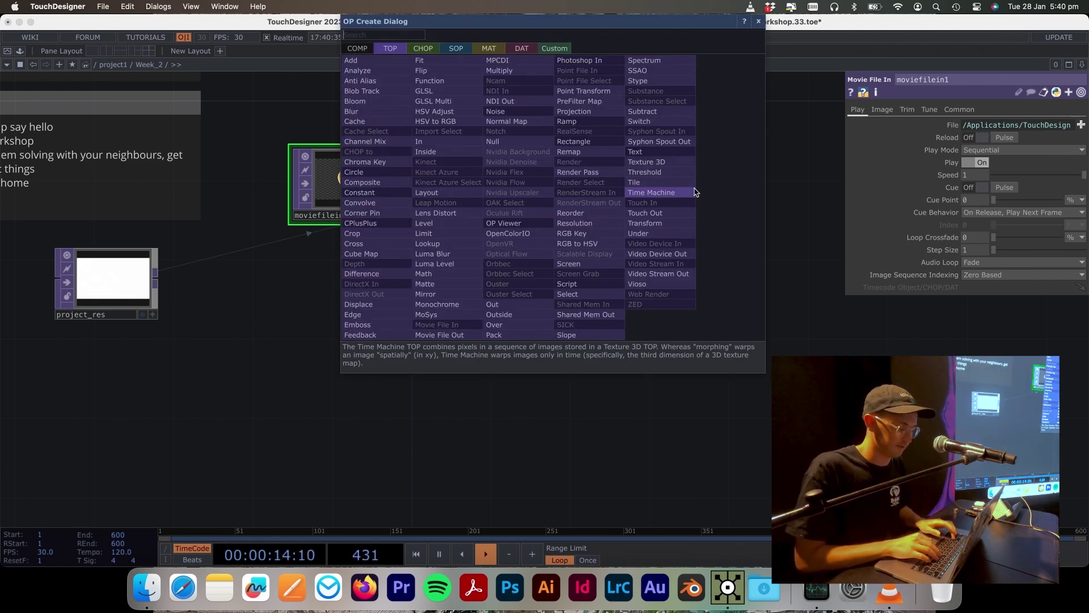
pyautogui.write('di')
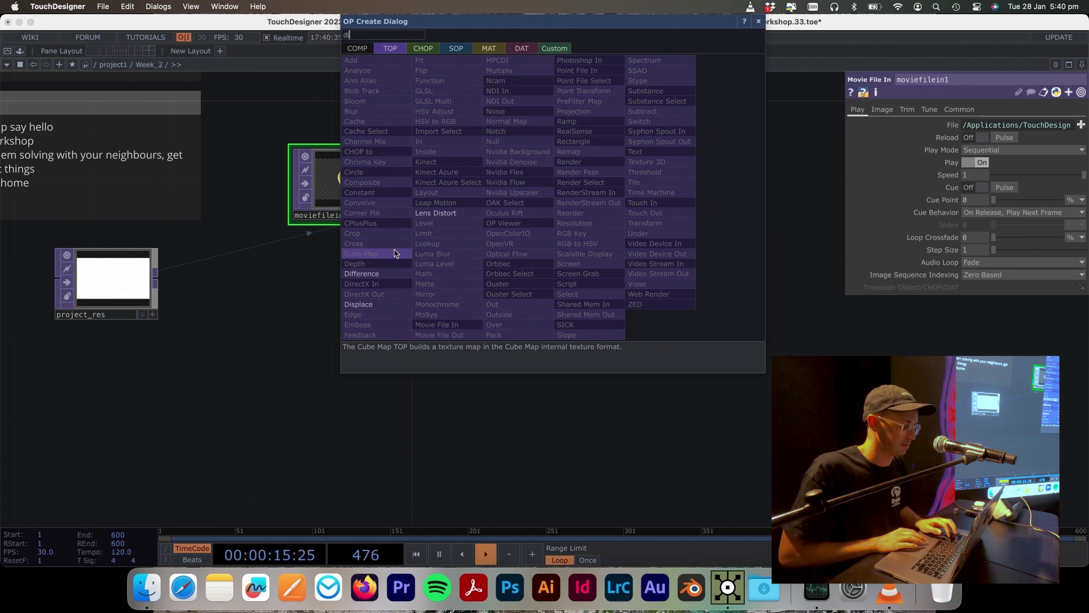
pyautogui.click(385, 304)
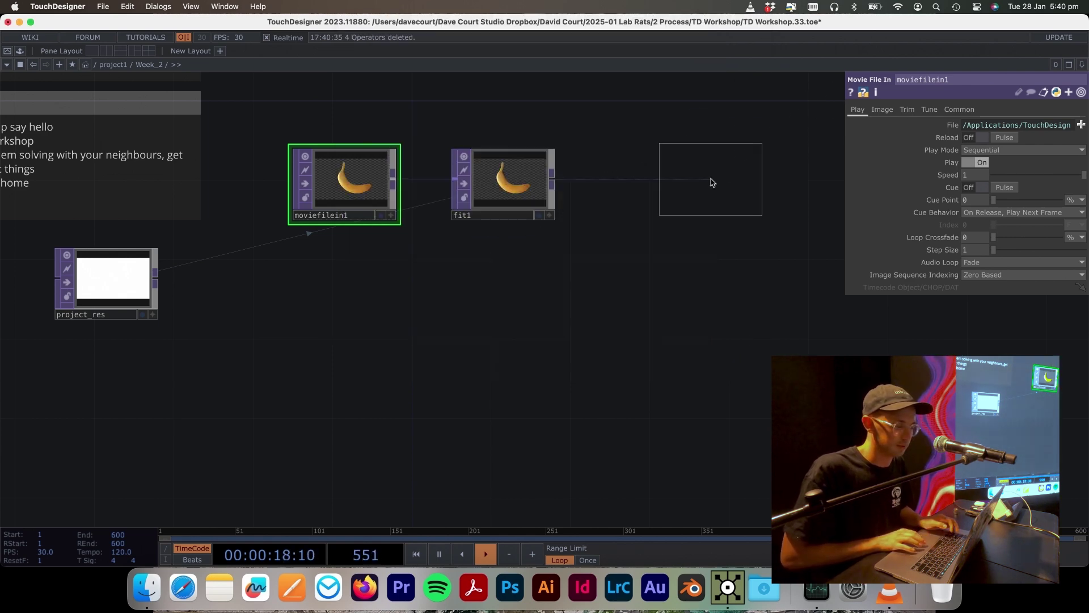
pyautogui.click(754, 178)
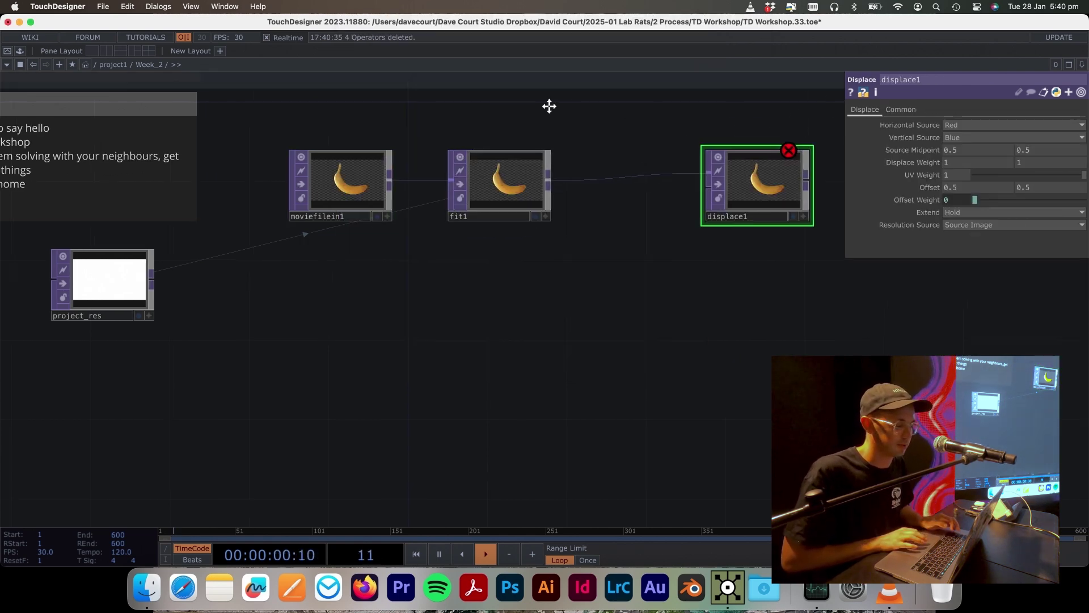
pyautogui.hscroll(3, 547, 104)
pyautogui.moveTo(710, 189); pyautogui.dragTo(611, 189)
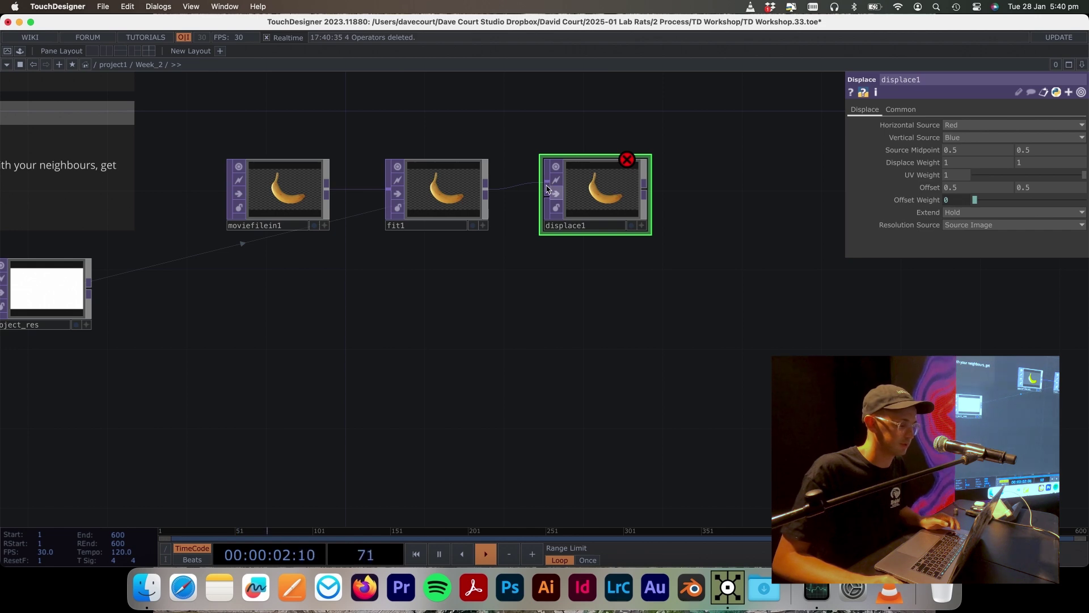
pyautogui.click(627, 162)
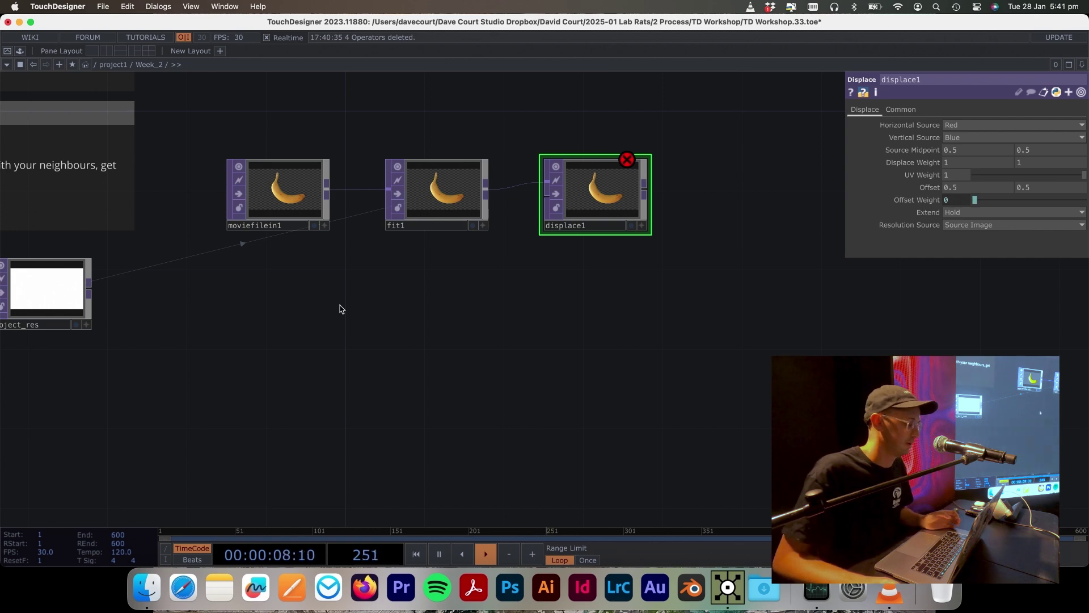
pyautogui.press('Tab')
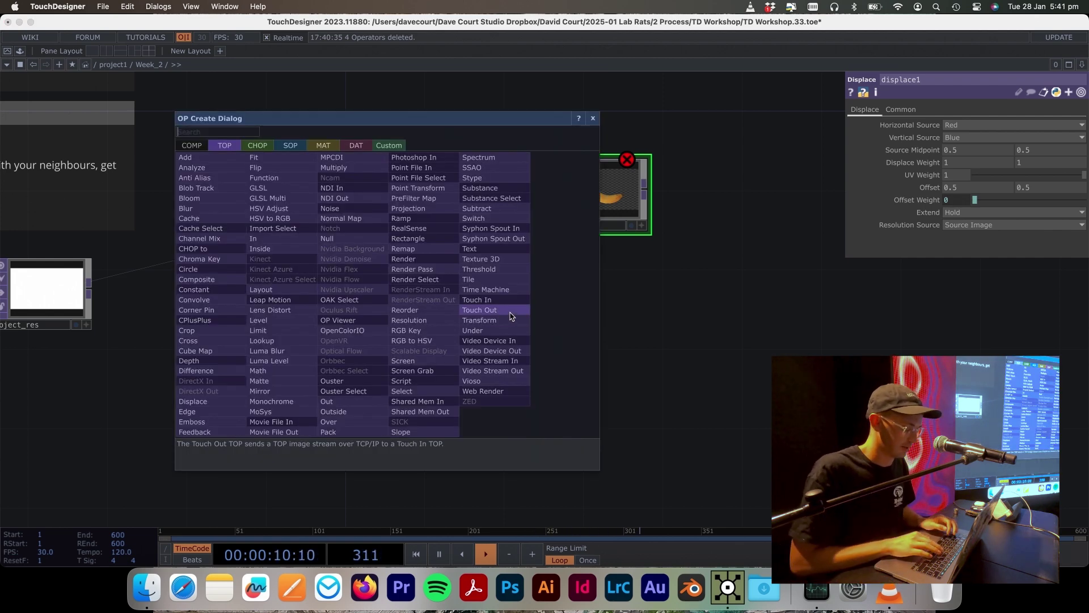
pyautogui.write('noi')
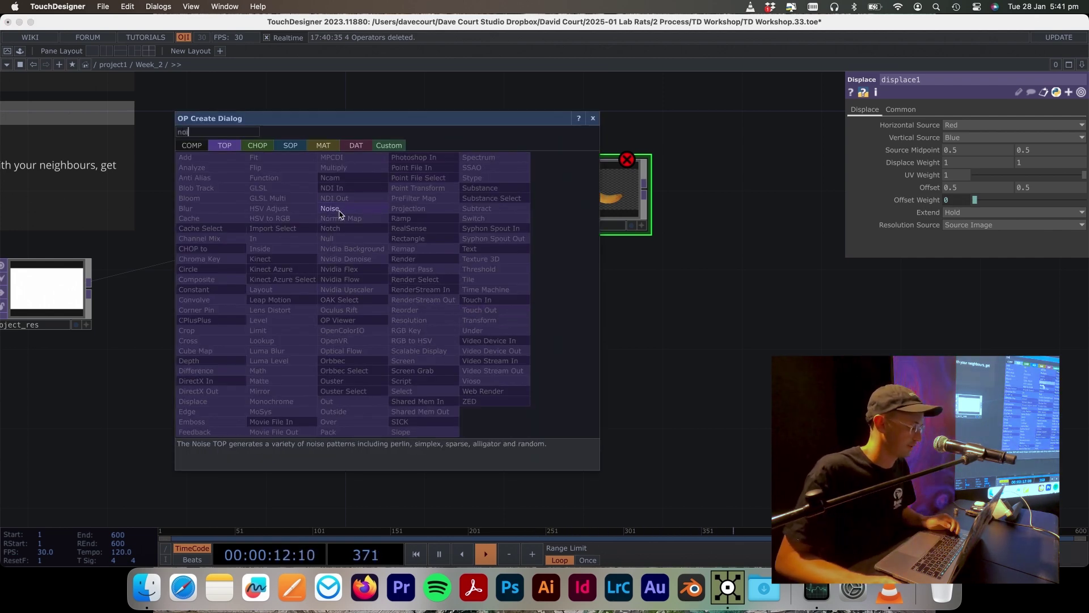
pyautogui.click(348, 215)
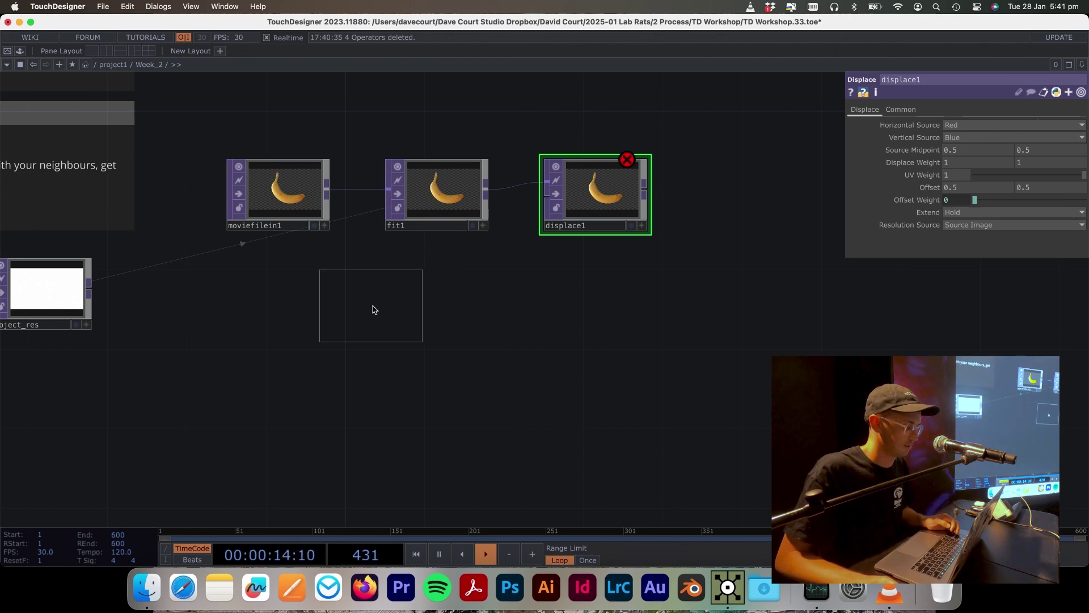
pyautogui.click(374, 309)
pyautogui.moveTo(442, 259); pyautogui.dragTo(224, 156)
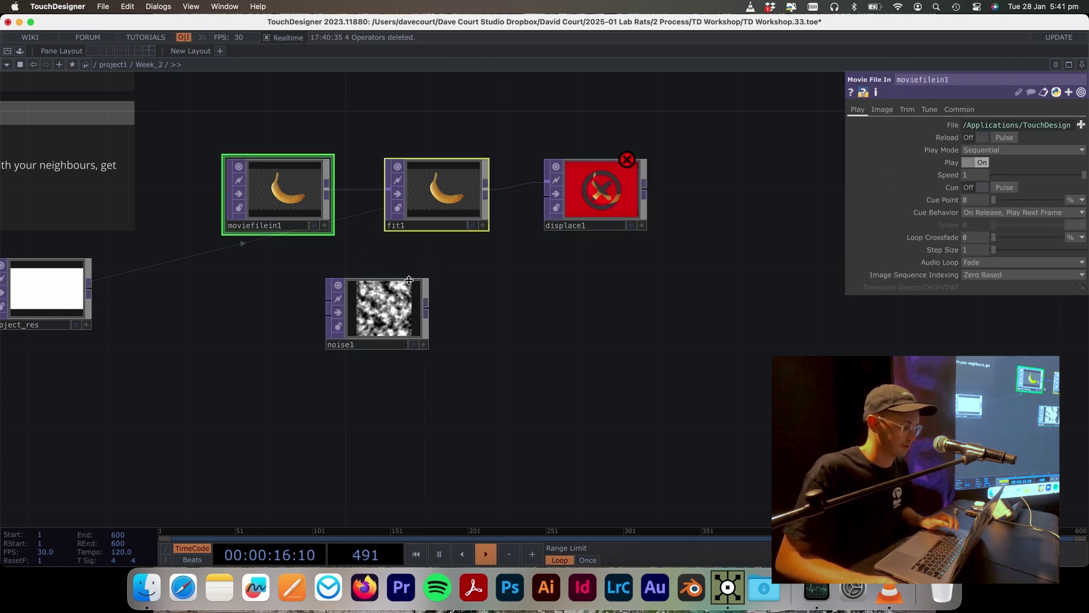
pyautogui.click(388, 309)
pyautogui.press('Delete')
# Step: Add a Ramp TOP below fit1
pyautogui.press('Tab')
pyautogui.write('ramp')
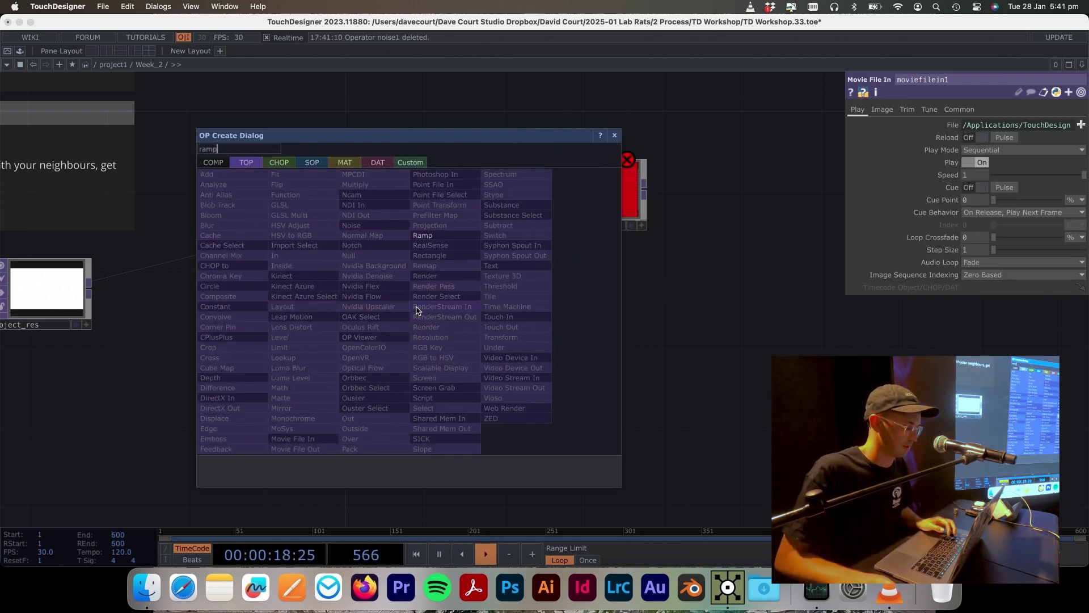
pyautogui.click(424, 235)
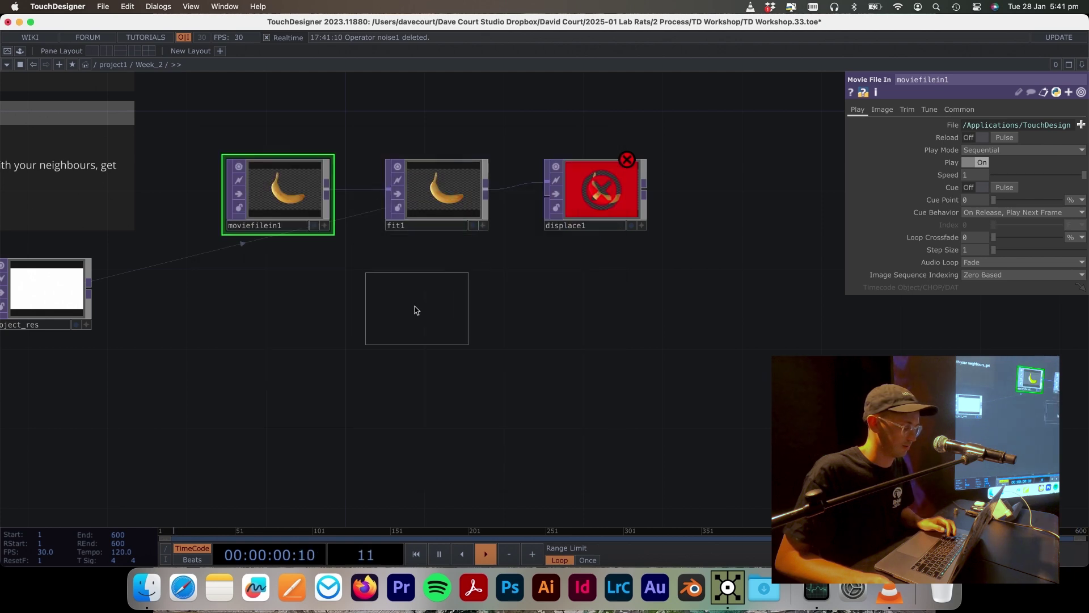
pyautogui.click(415, 309)
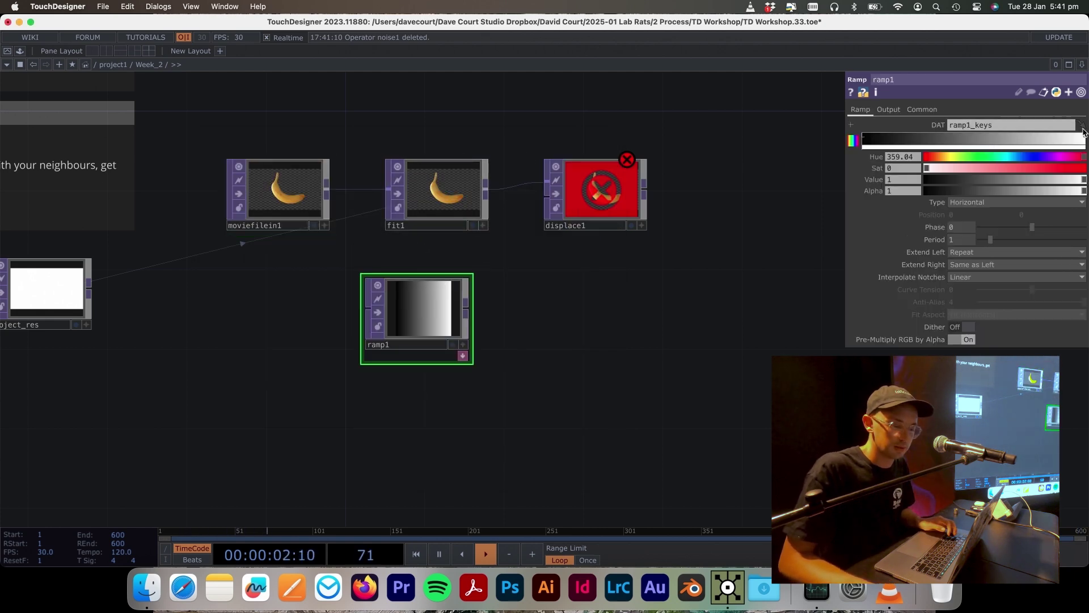
# Step: Reshape ramp1's gradient into a narrow white band near the middle, with black keys on both sides
pyautogui.moveTo(1084, 138); pyautogui.dragTo(982, 138)
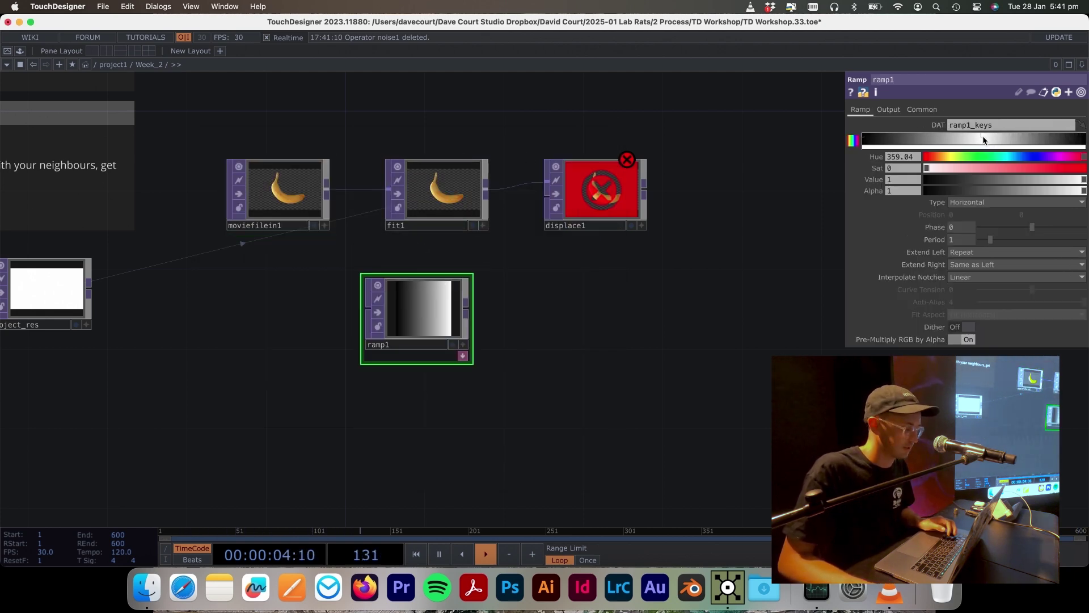
pyautogui.click(1053, 139)
pyautogui.moveTo(944, 182); pyautogui.dragTo(912, 180)
pyautogui.click(894, 139)
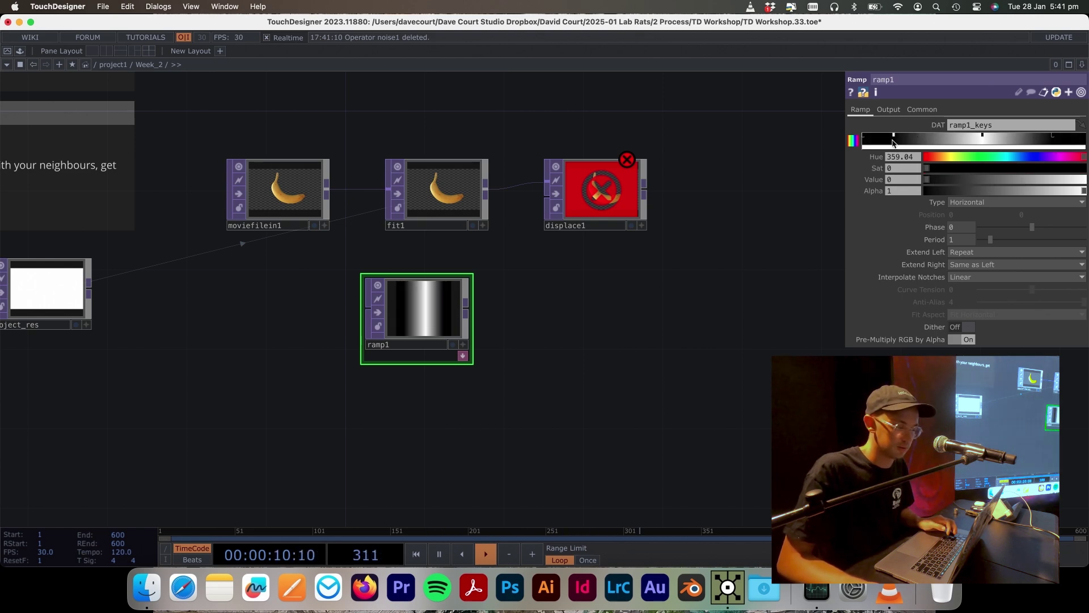
pyautogui.moveTo(899, 139); pyautogui.dragTo(920, 141)
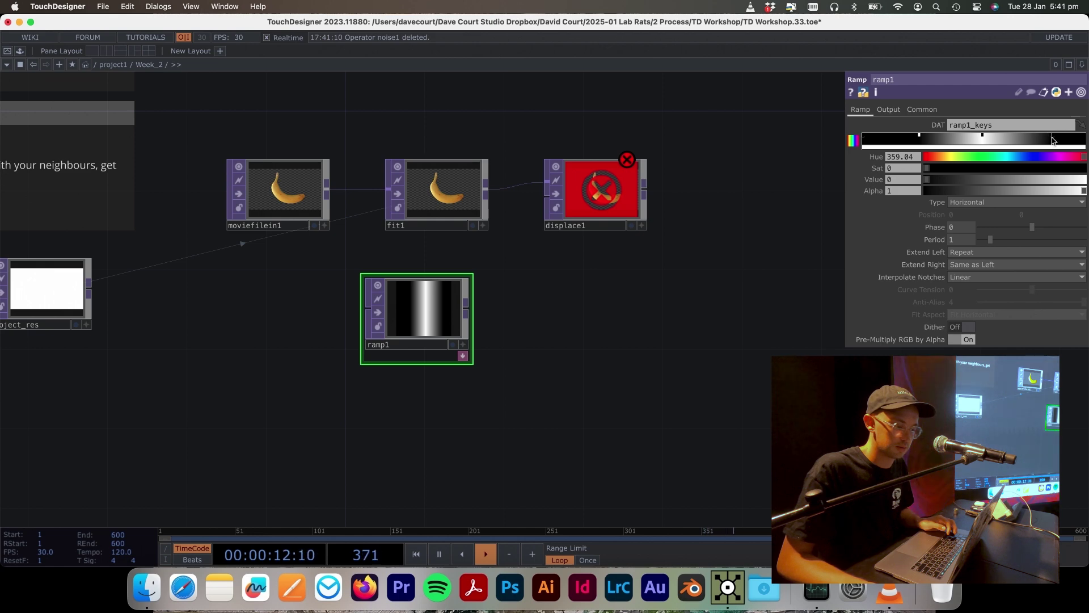
pyautogui.moveTo(1052, 140); pyautogui.dragTo(1021, 141)
# Step: Shift displace1 slightly away from fit1 and connect ramp1's output to its second input
pyautogui.moveTo(570, 233); pyautogui.dragTo(590, 253)
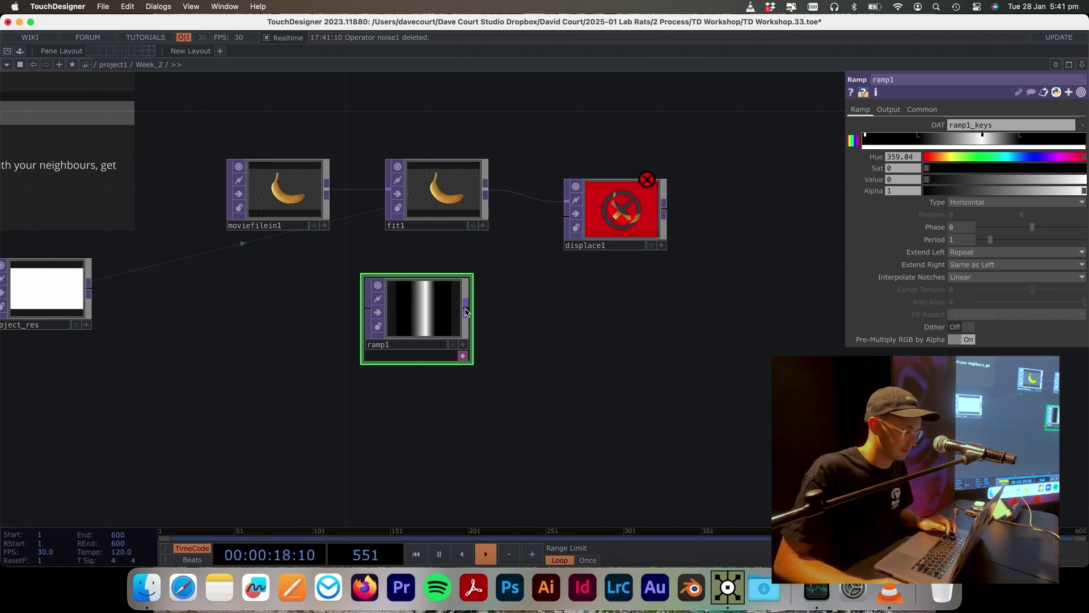
pyautogui.moveTo(467, 310); pyautogui.dragTo(566, 220)
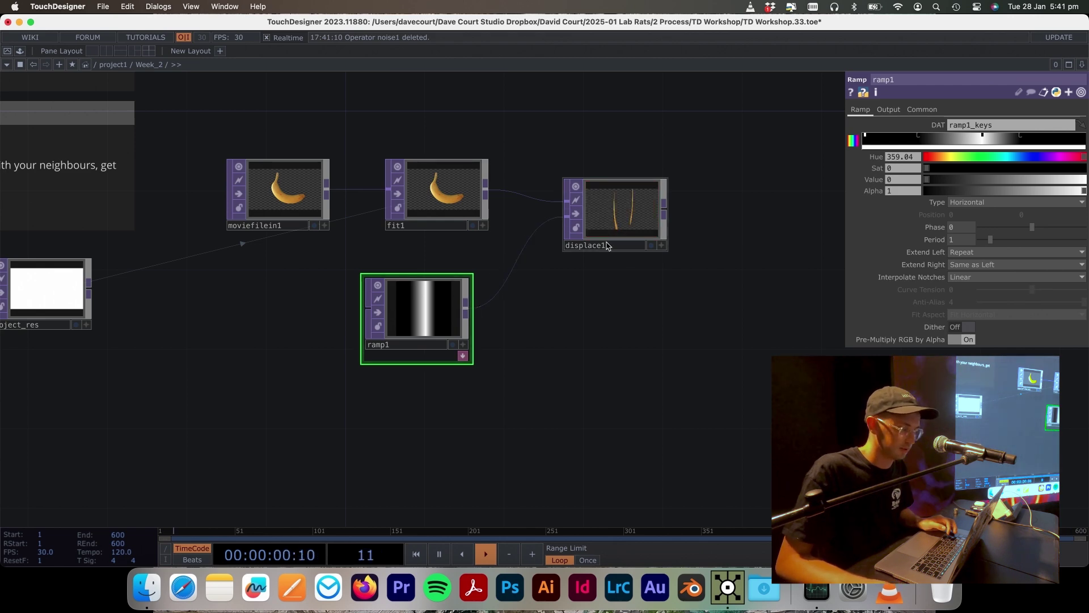
pyautogui.scroll(5, 630, 230)
pyautogui.moveTo(165, 408); pyautogui.dragTo(306, 336)
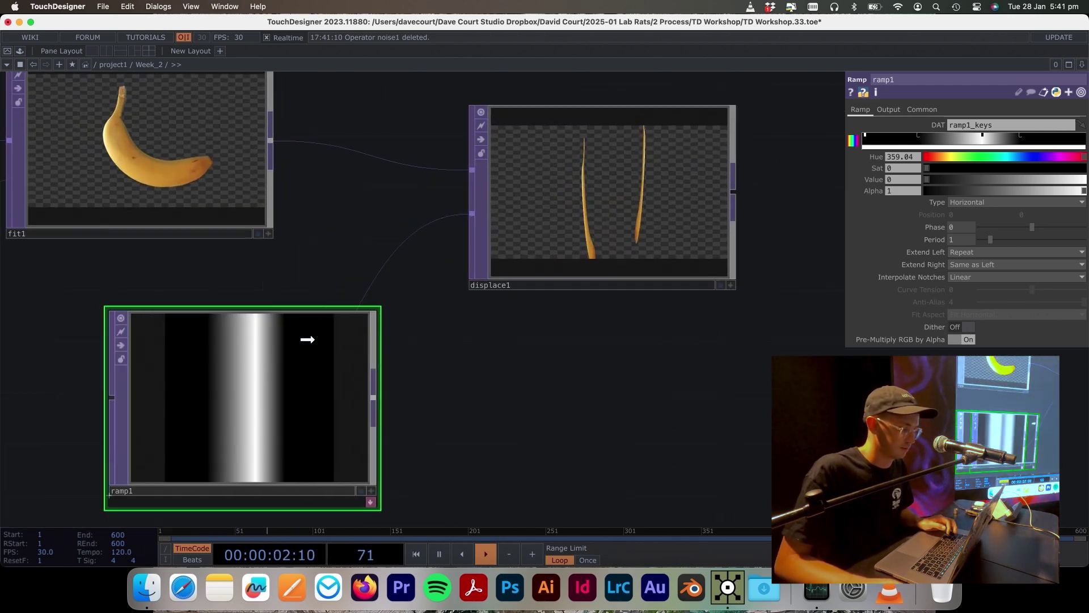
# Step: Set both of displace1's Displace Weight values to .01 and raise them to 0.15
pyautogui.click(570, 201)
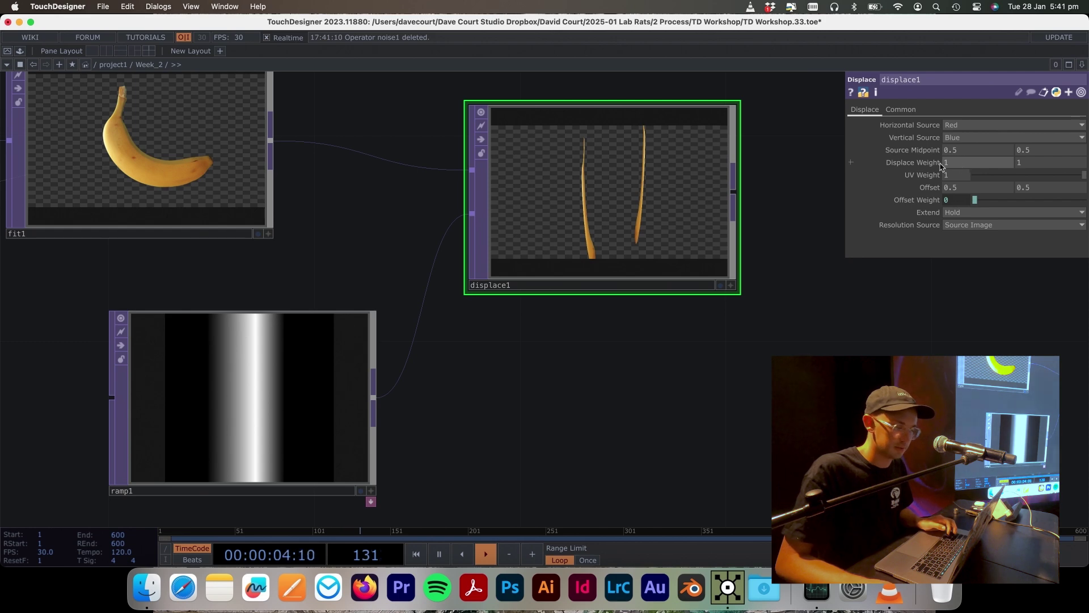
pyautogui.write('.01')
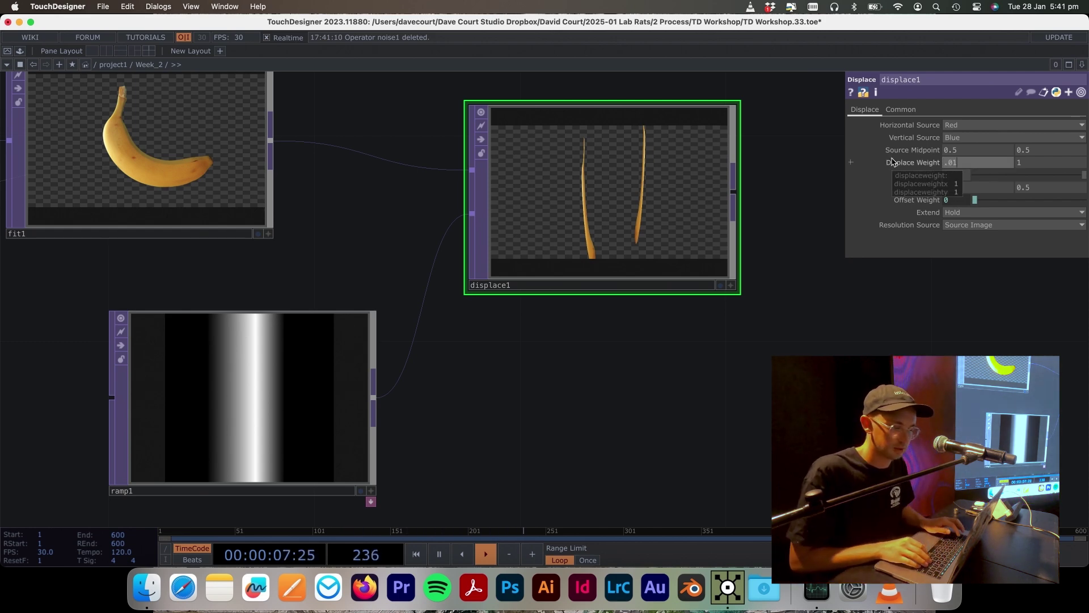
pyautogui.press('Tab')
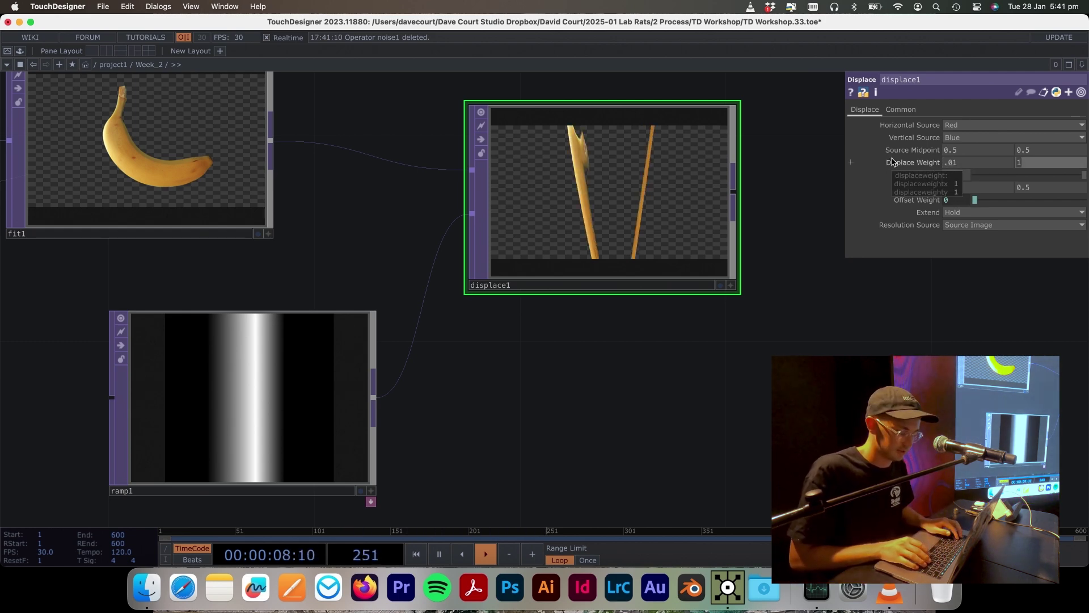
pyautogui.write('.01')
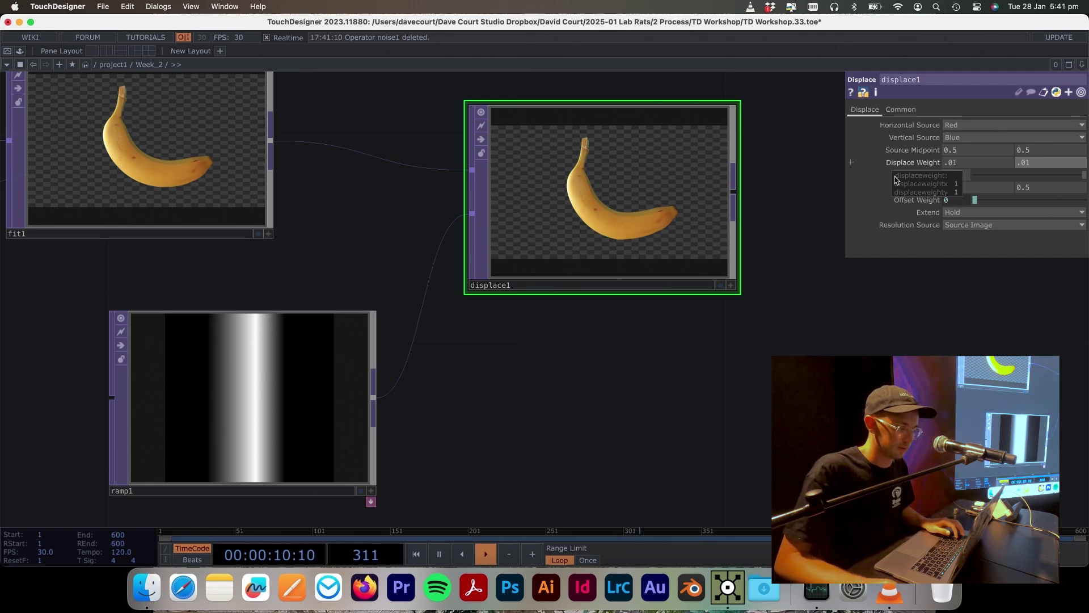
pyautogui.hotkey('shift', 'Tab')
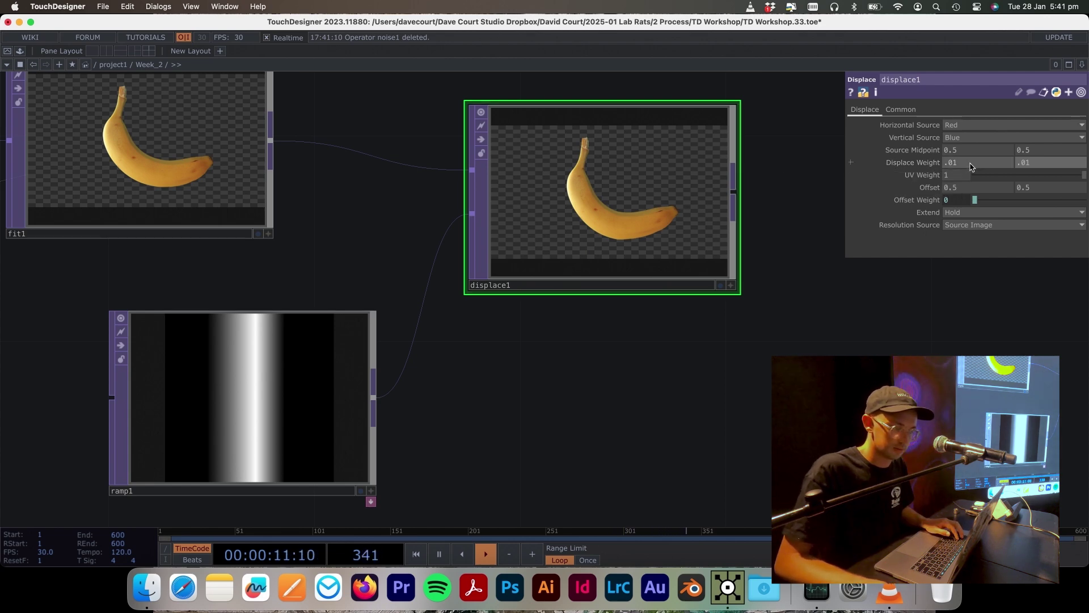
pyautogui.middleClick(922, 168)
pyautogui.moveTo(922, 180); pyautogui.dragTo(921, 148, button='middle')
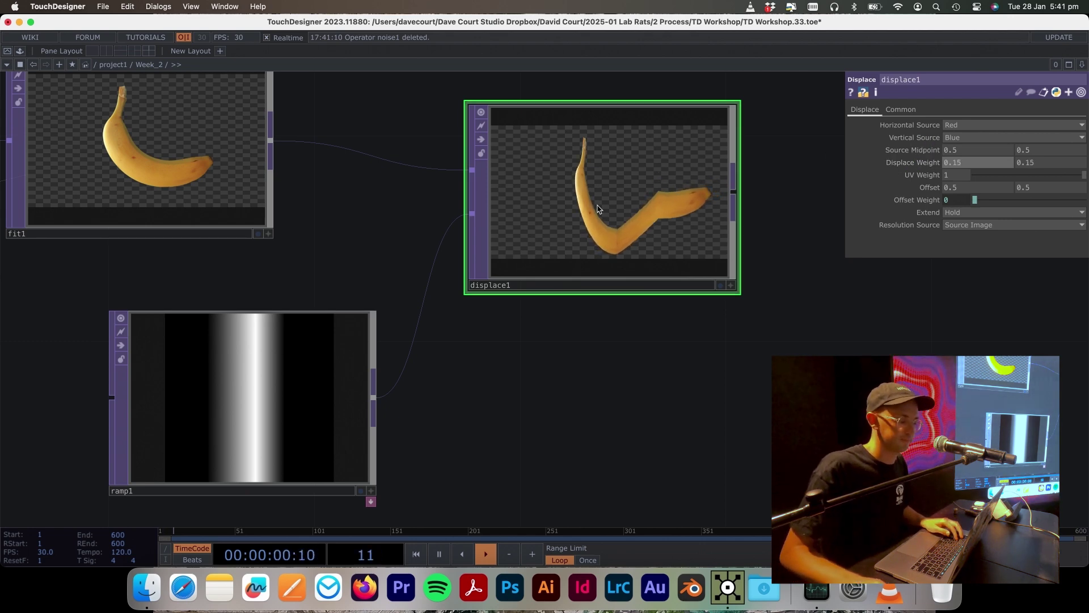
# Step: Move ramp1 farther from displace1 and shift its white key slightly left, midway between the inner black keys
pyautogui.click(250, 332)
pyautogui.scroll(-3, 350, 323)
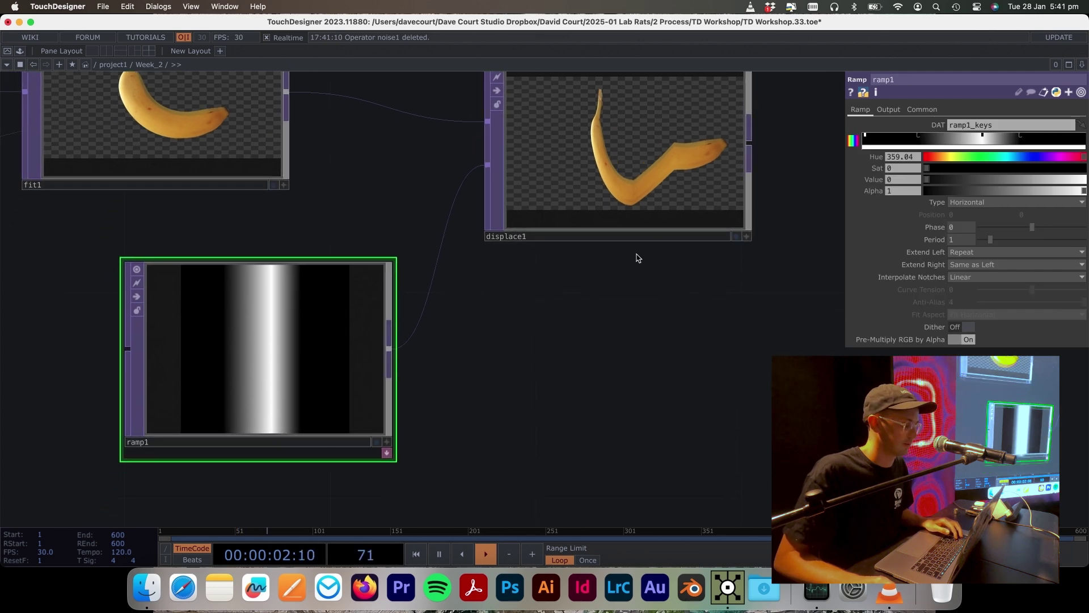
pyautogui.moveTo(350, 323); pyautogui.dragTo(299, 322)
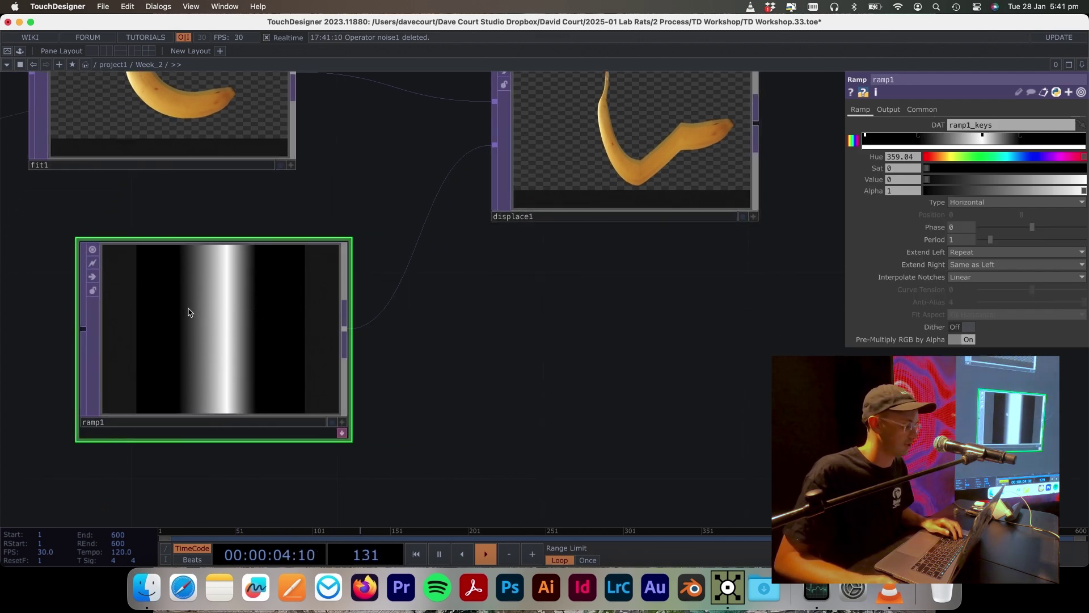
pyautogui.scroll(2, 608, 299)
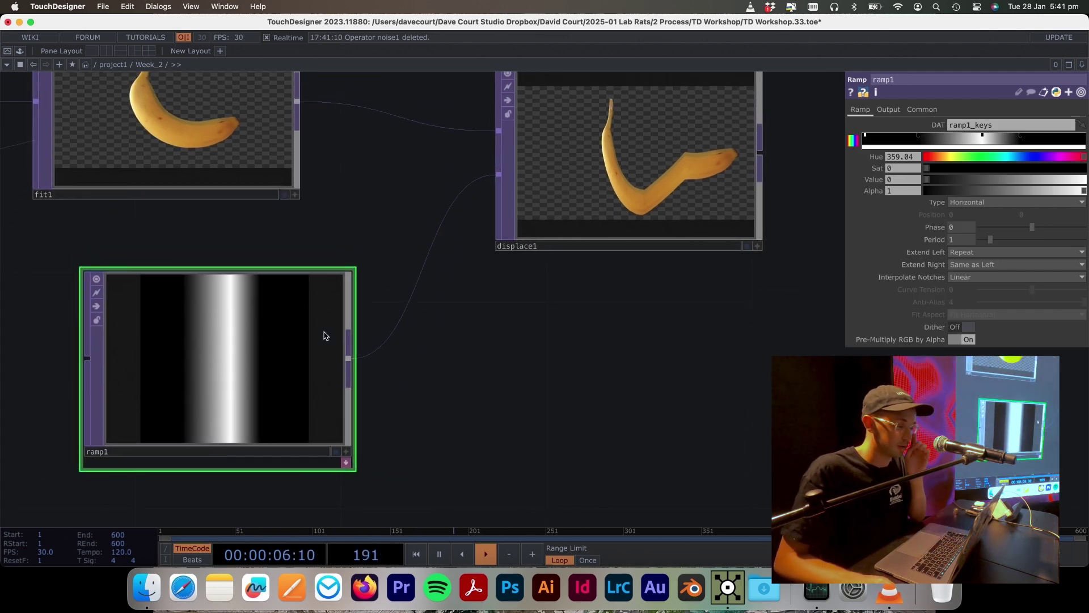
pyautogui.click(955, 138)
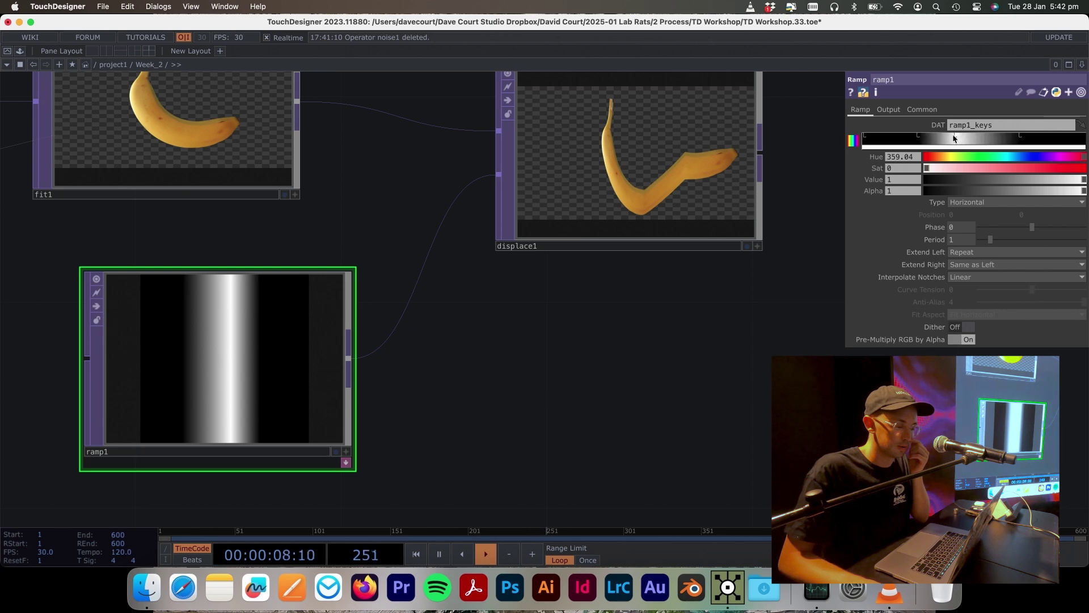
pyautogui.moveTo(969, 132); pyautogui.dragTo(958, 139)
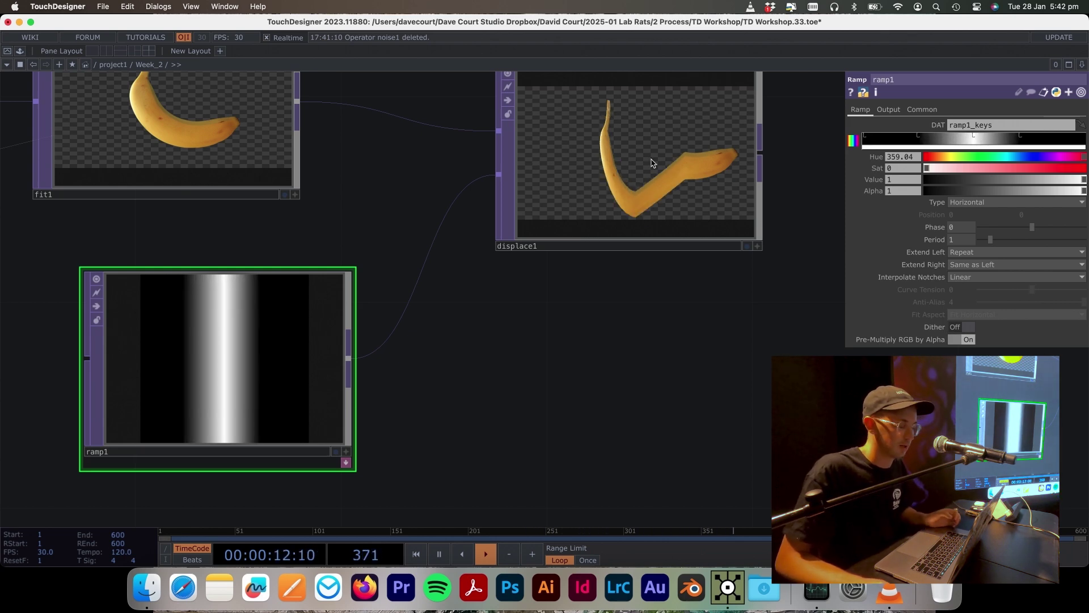
# Step: Set the value of the first black key at the start of ramp1's gradient to .5
pyautogui.click(518, 189)
pyautogui.scroll(2, 443, 205)
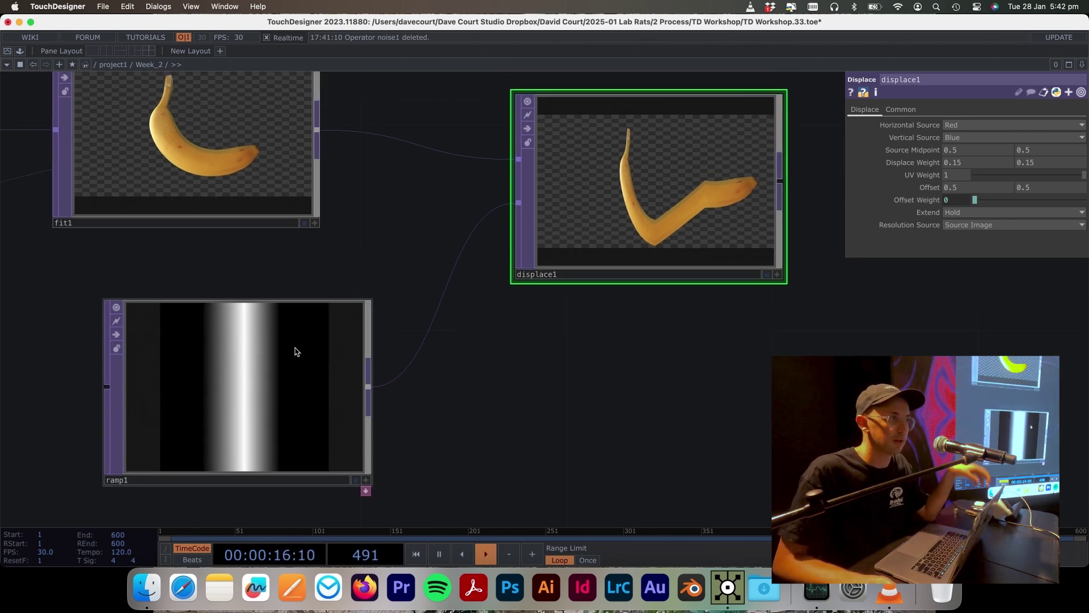
pyautogui.click(256, 372)
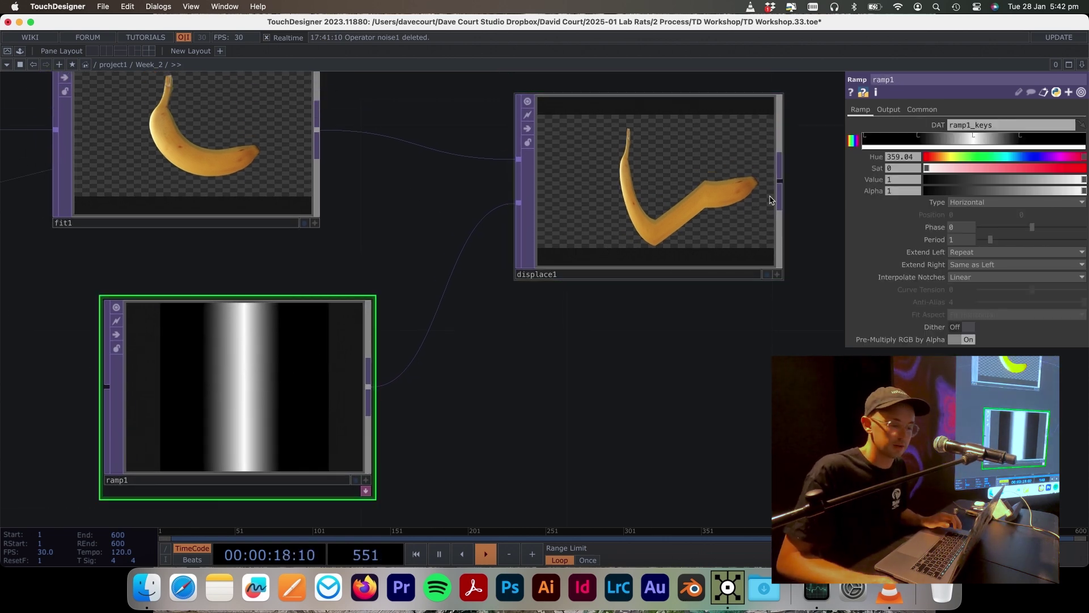
pyautogui.click(866, 139)
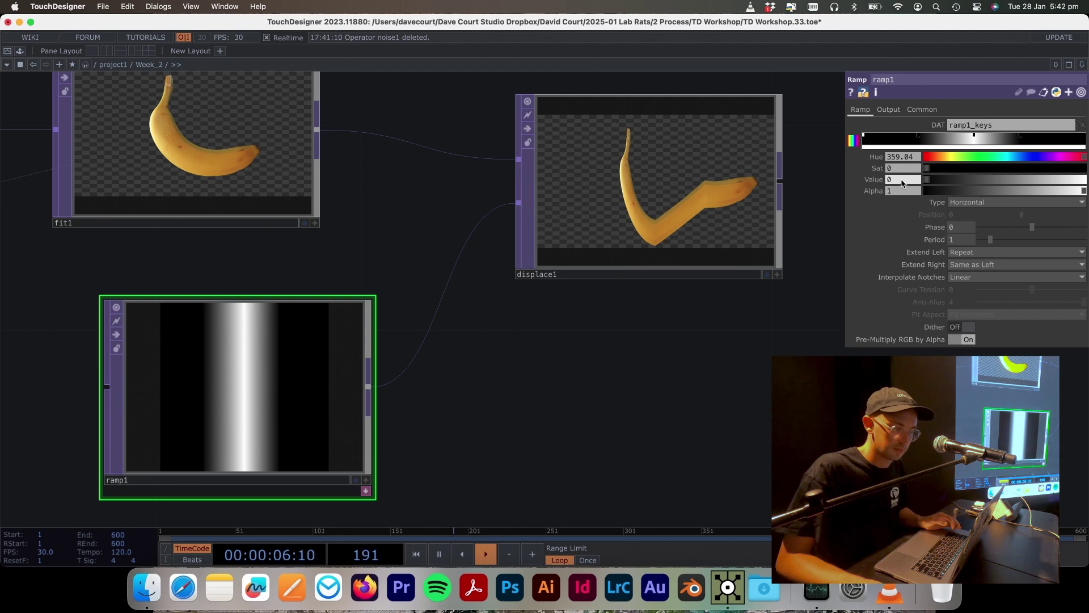
pyautogui.click(902, 180)
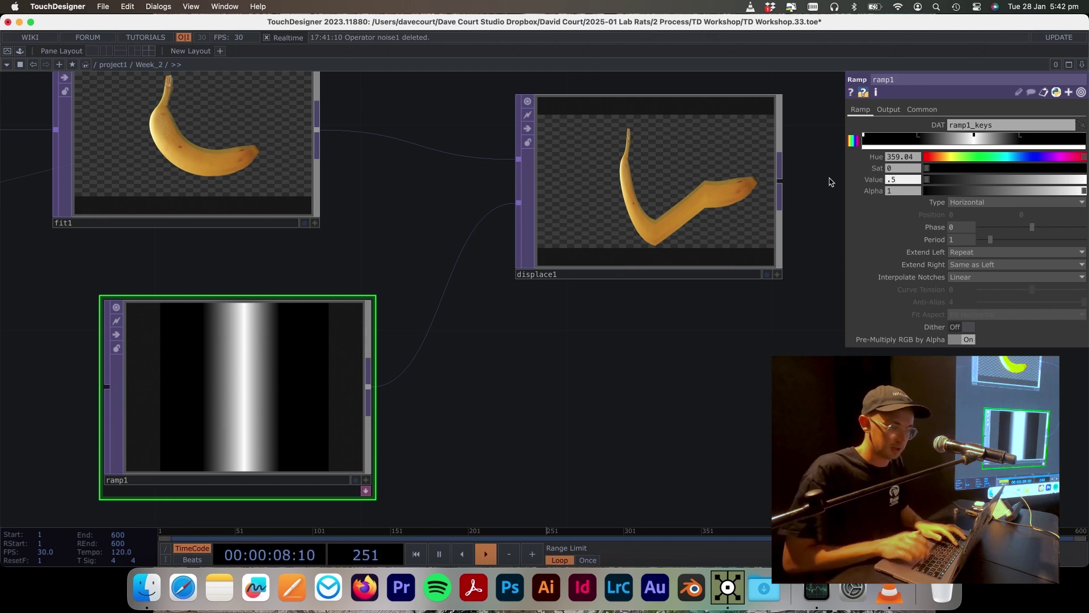
pyautogui.write('.5')
pyautogui.press('Return')
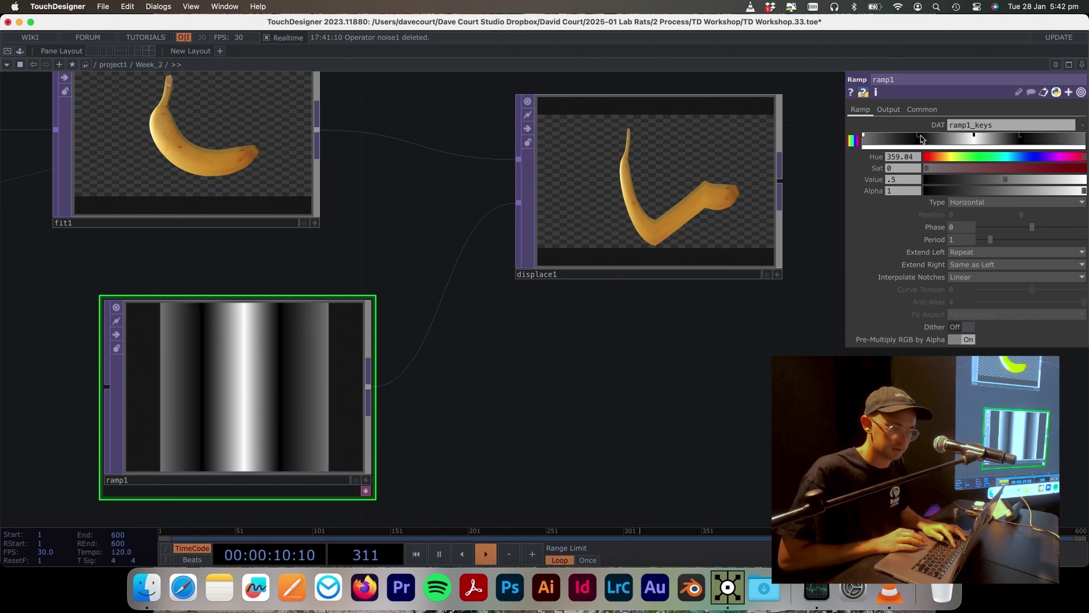
# Step: Set the value of both inner black keys in ramp1's gradient to .5
pyautogui.click(921, 137)
pyautogui.click(902, 180)
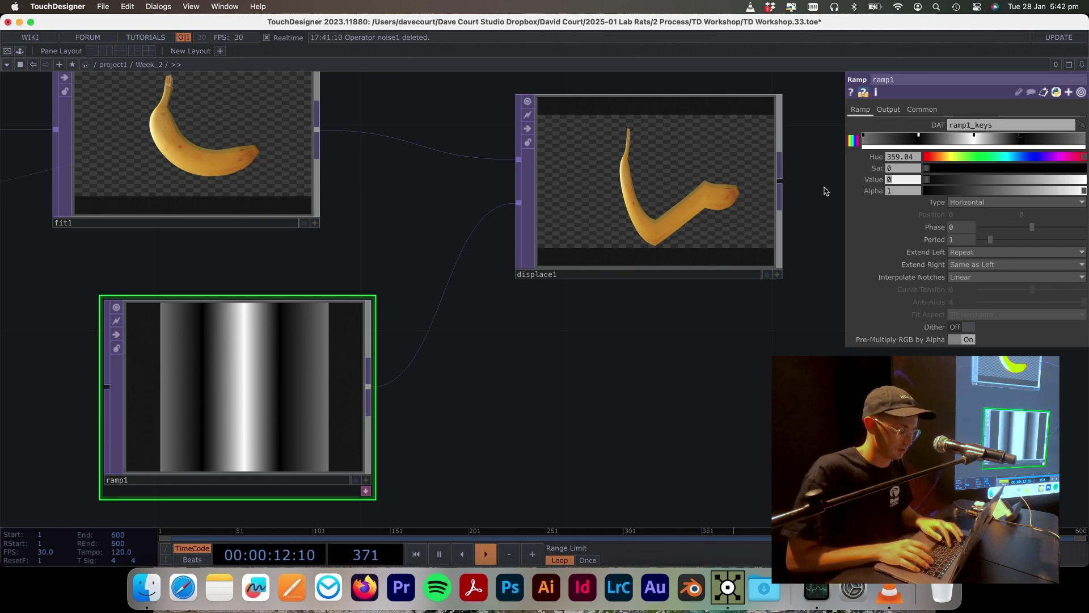
pyautogui.write('.5')
pyautogui.press('Return')
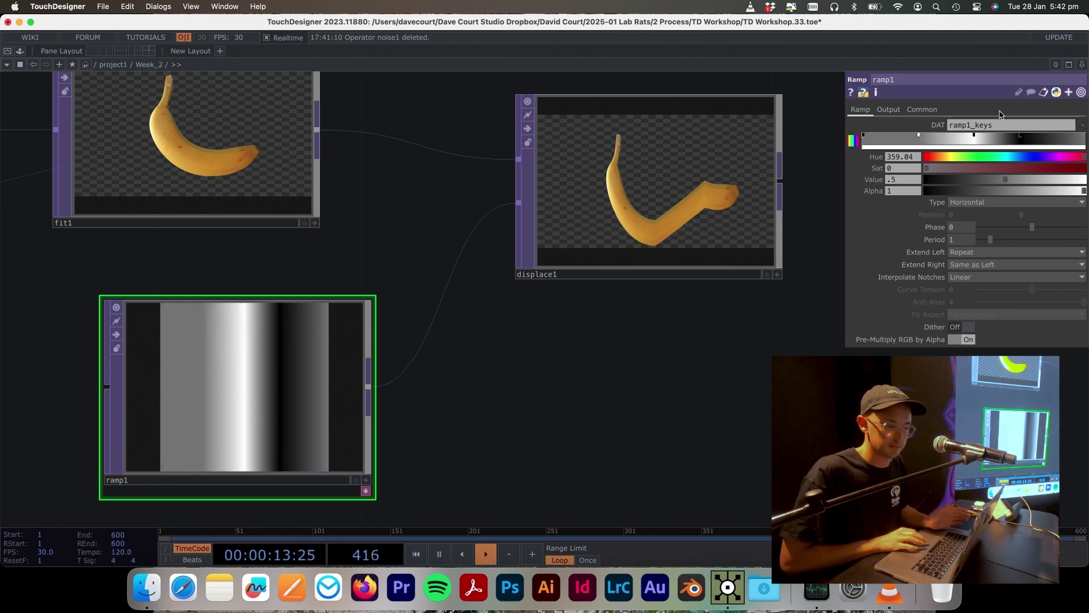
pyautogui.click(1021, 135)
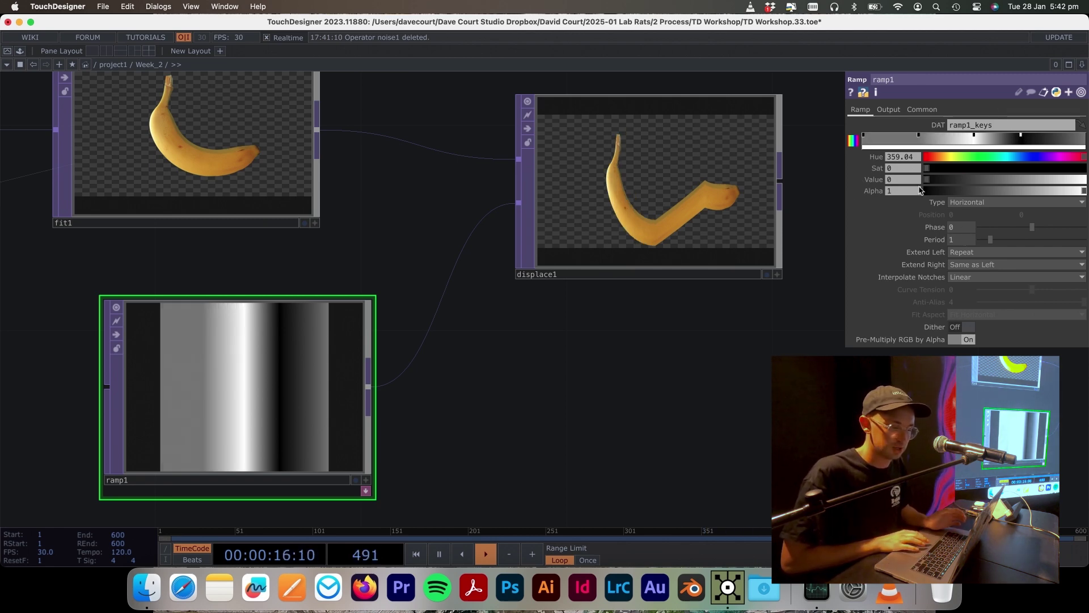
pyautogui.click(903, 179)
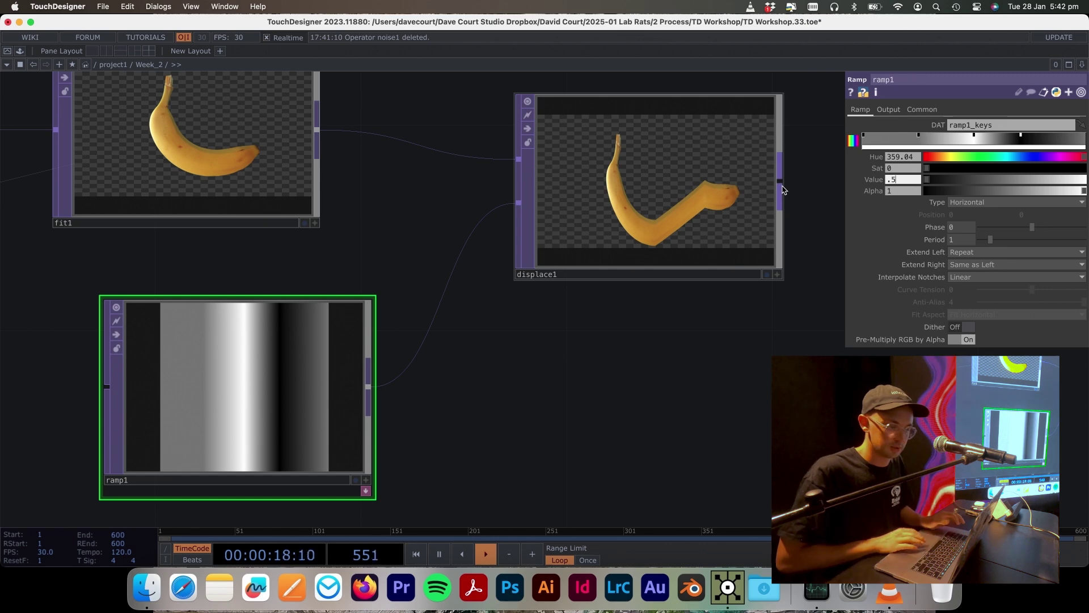
pyautogui.write('.5')
pyautogui.press('Return')
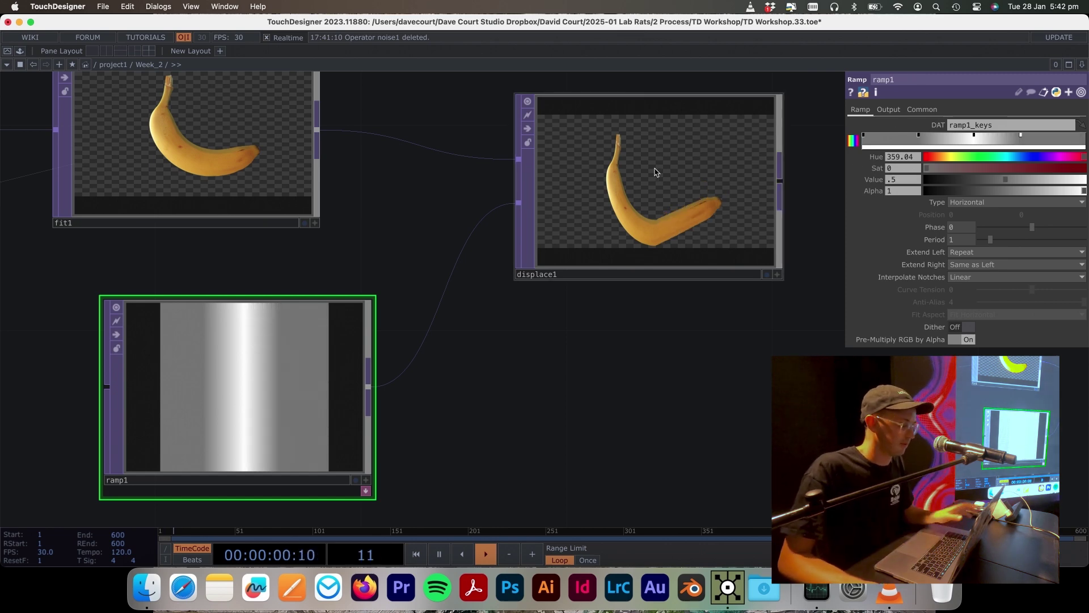
# Step: Move ramp1's last grey key toward the end, shift the white key beside the second key, and colour it green with Sat 1 and Hue 97
pyautogui.moveTo(1021, 138); pyautogui.dragTo(1043, 138)
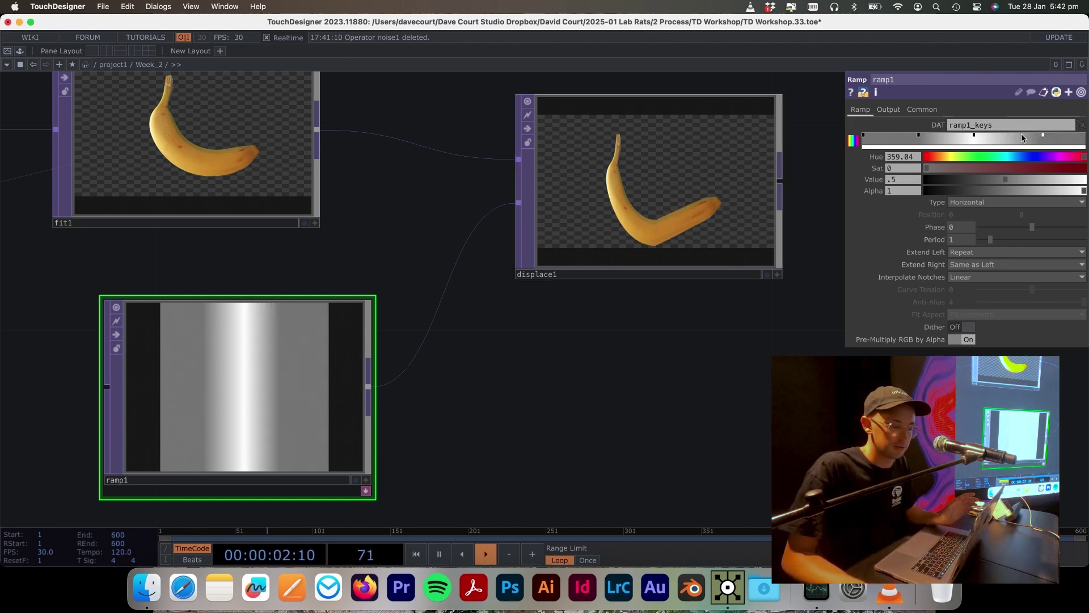
pyautogui.moveTo(924, 136)
pyautogui.mouseDown()
pyautogui.moveTo(998, 134)
pyautogui.moveTo(945, 137)
pyautogui.mouseUp()
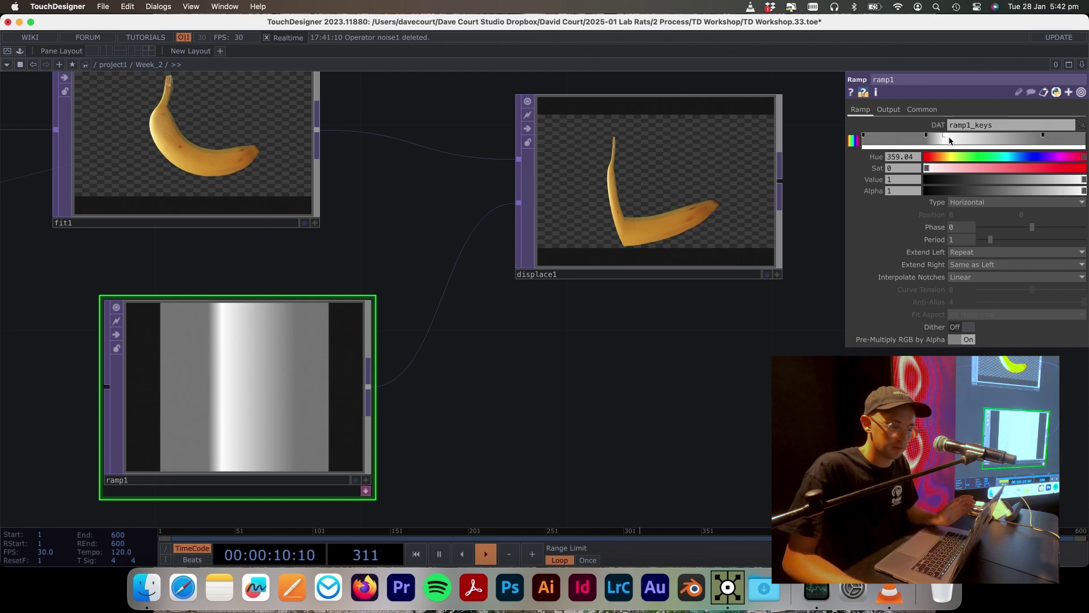
pyautogui.moveTo(983, 169); pyautogui.dragTo(1085, 168)
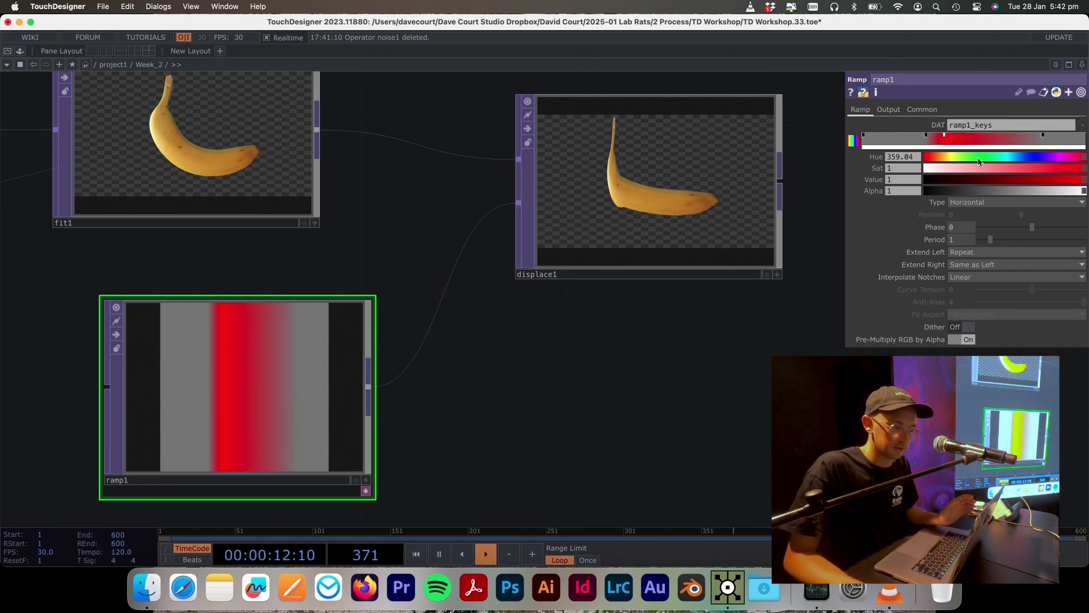
pyautogui.moveTo(979, 162); pyautogui.dragTo(969, 159)
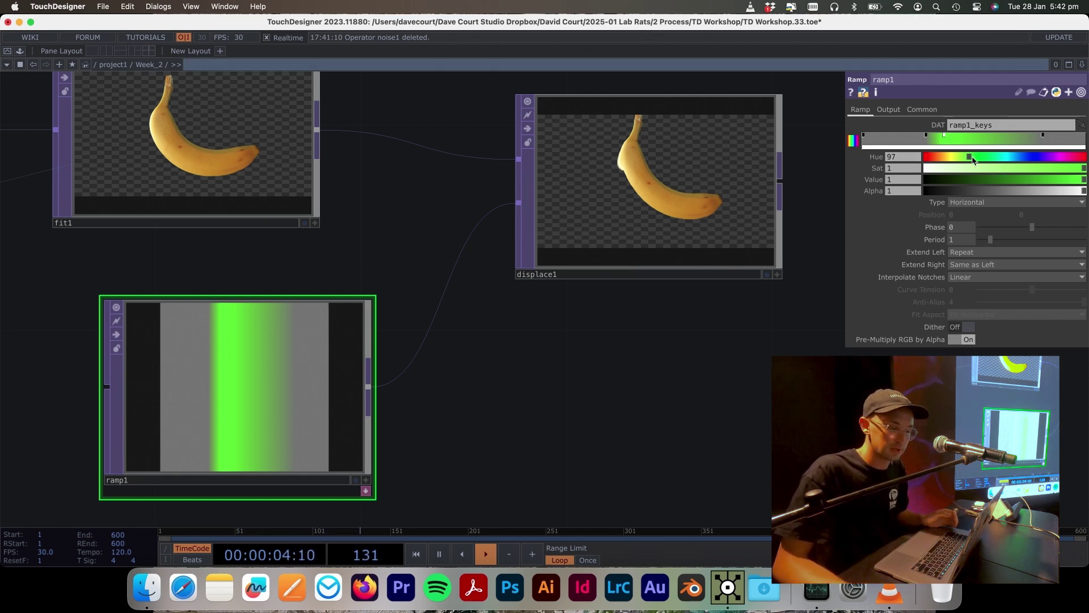
pyautogui.moveTo(1082, 172)
pyautogui.mouseDown()
pyautogui.moveTo(1003, 171)
pyautogui.moveTo(1083, 170)
pyautogui.mouseUp()
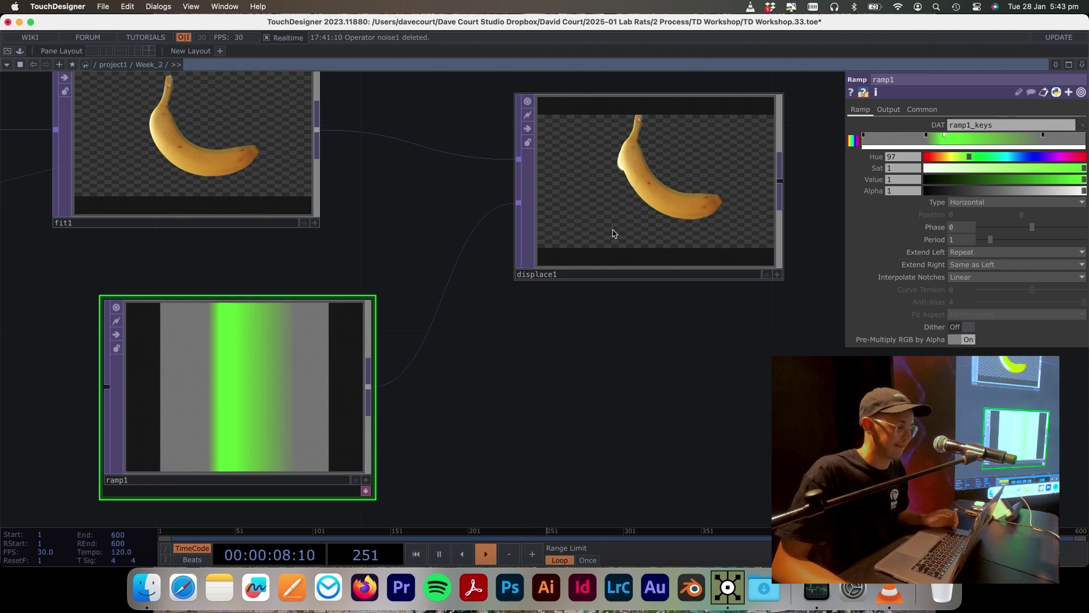
# Step: Examine displace1's source channels and Displace Weight components against ramp1's coloured gradient
pyautogui.click(628, 214)
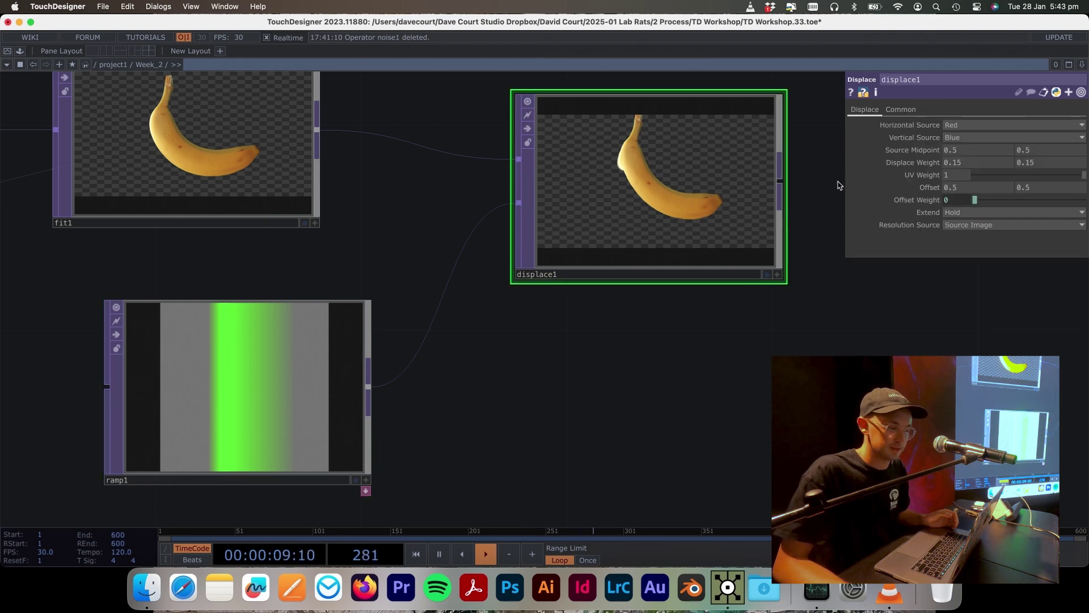
pyautogui.click(917, 165)
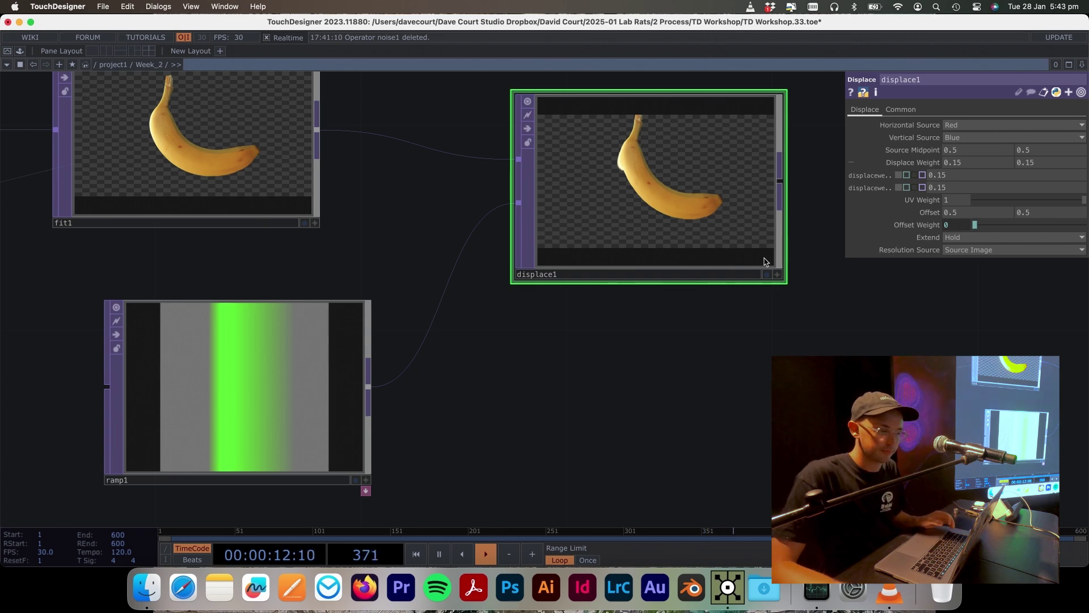
pyautogui.click(286, 342)
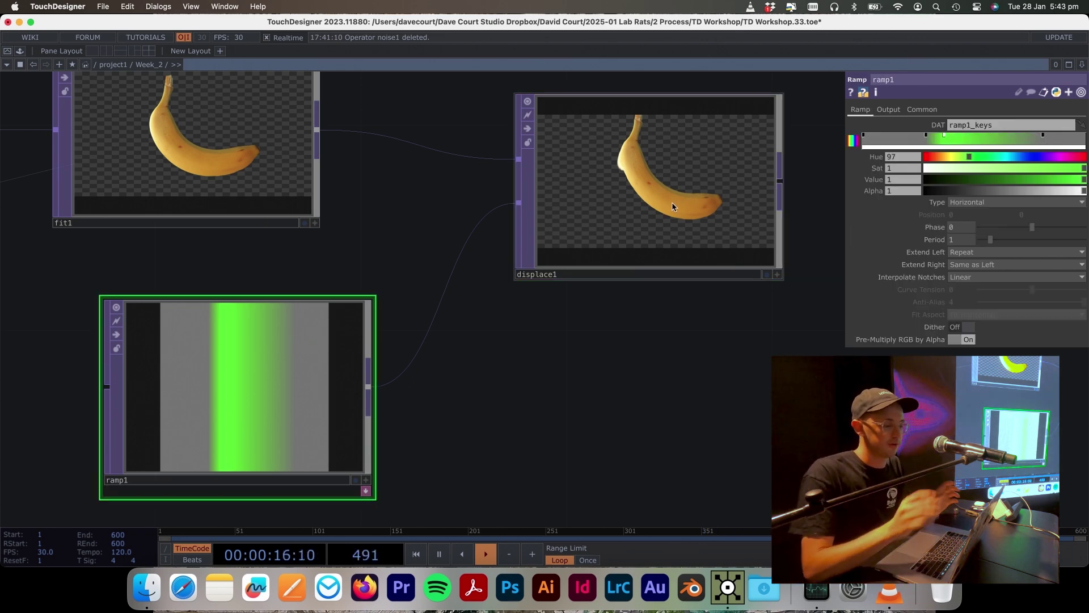
pyautogui.click(645, 172)
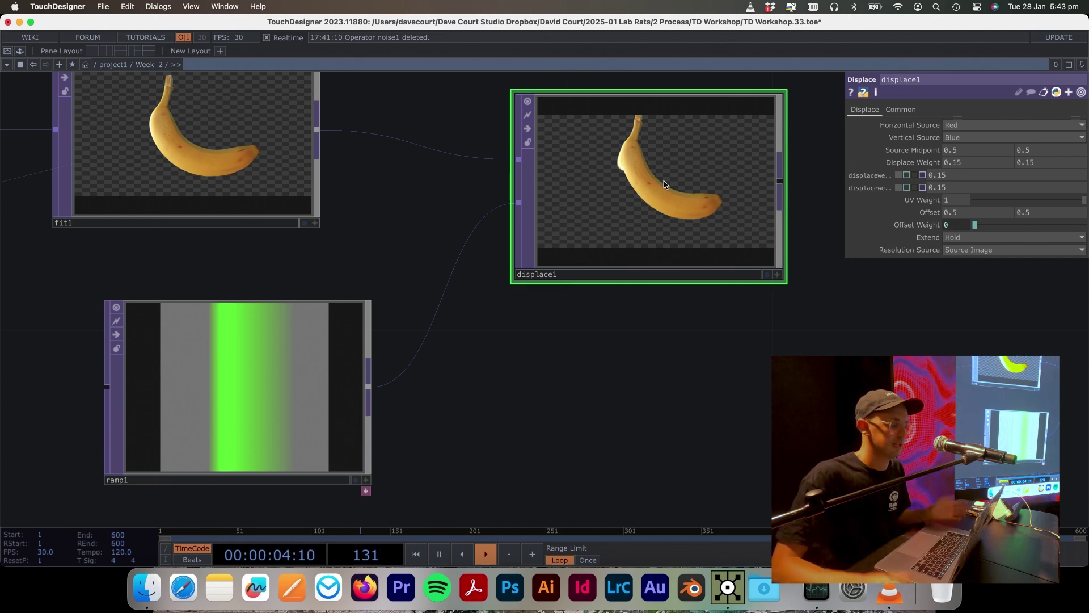
# Step: Move ramp1 directly below fit1 and shift displace1 so it sits level with fit1
pyautogui.click(275, 360)
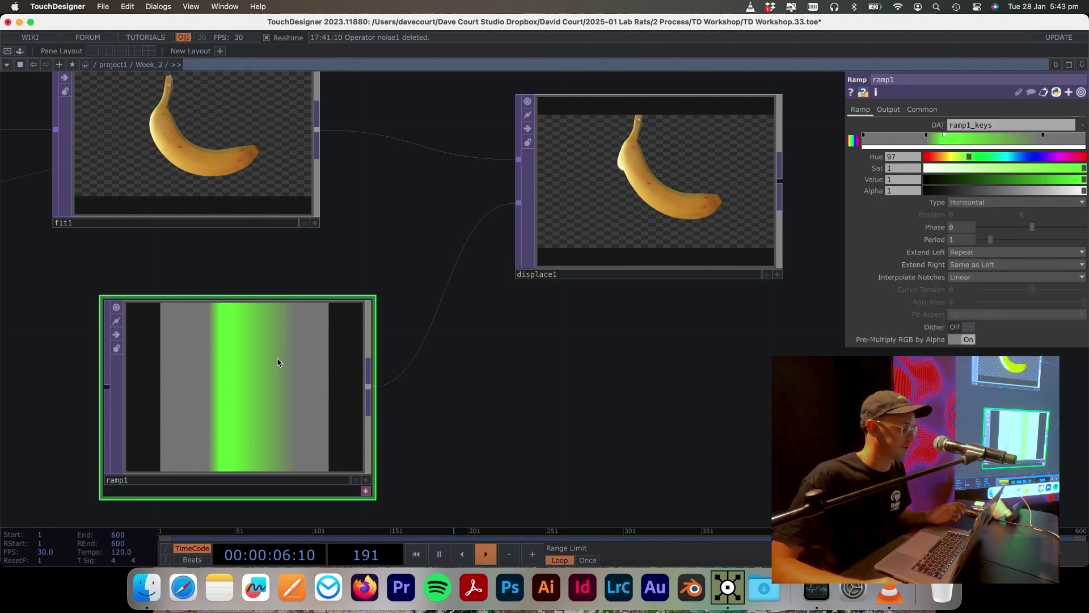
pyautogui.moveTo(274, 360); pyautogui.dragTo(219, 306)
pyautogui.click(619, 232)
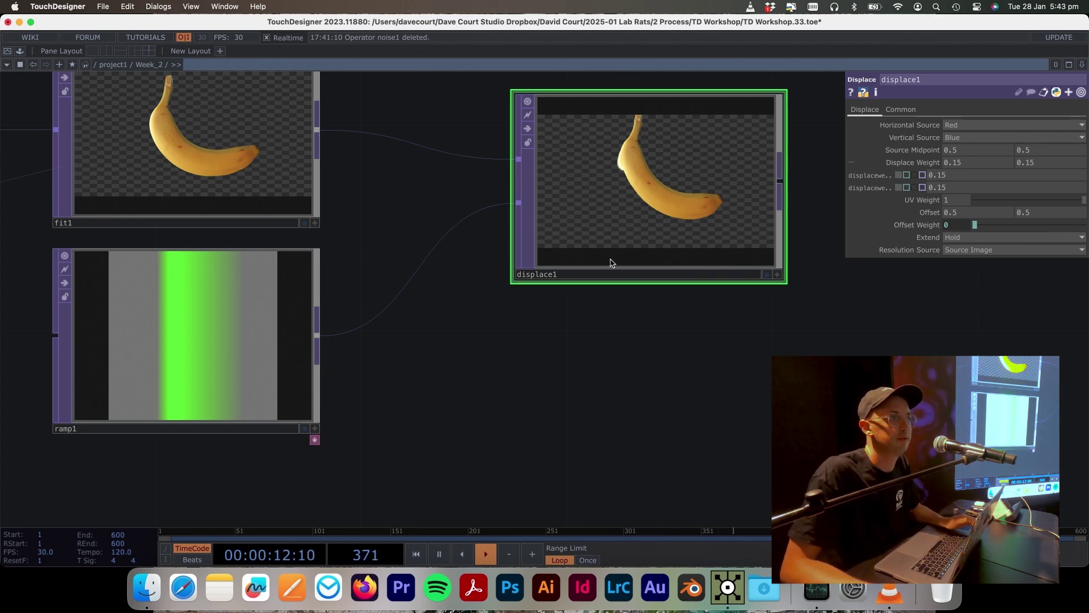
pyautogui.click(270, 280)
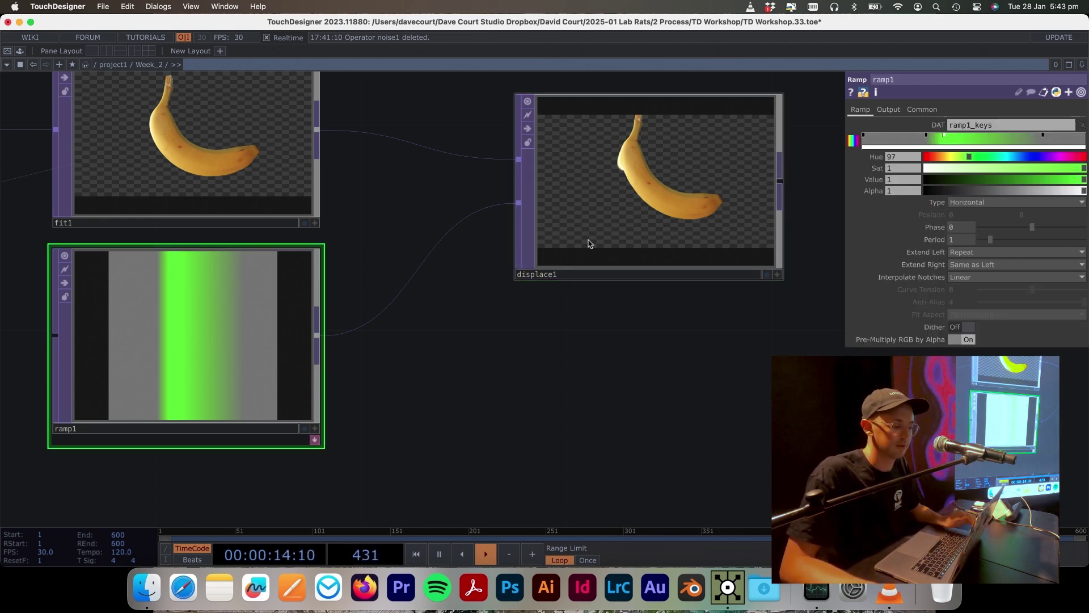
pyautogui.click(606, 248)
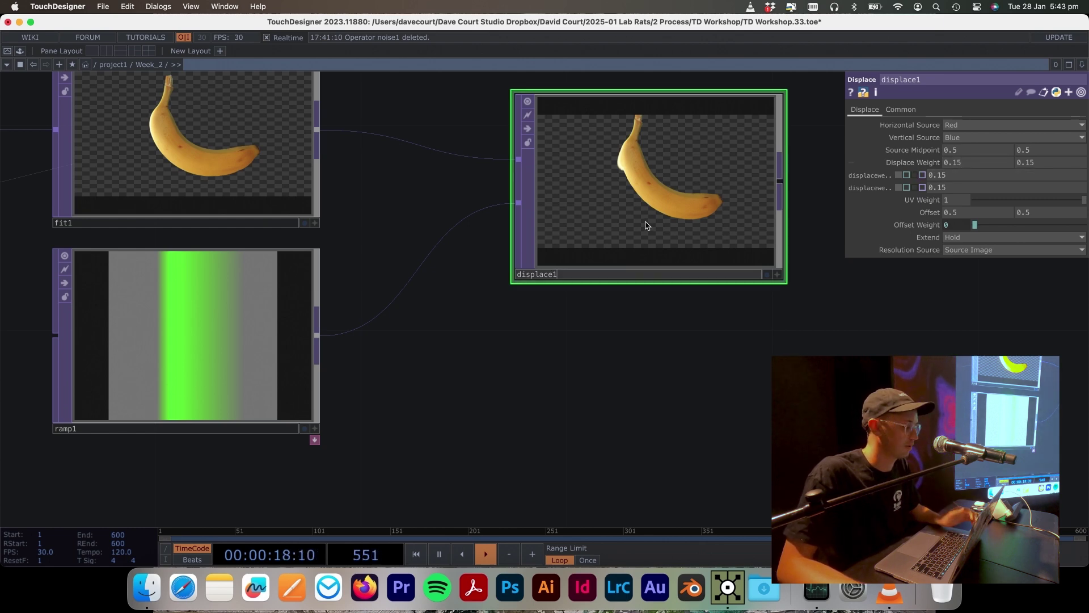
pyautogui.moveTo(647, 226); pyautogui.dragTo(595, 175)
pyautogui.click(219, 336)
# Step: Add a Constant CHOP, a Speed CHOP and a Null CHOP connected in a chain
pyautogui.moveTo(511, 372); pyautogui.dragTo(608, 306)
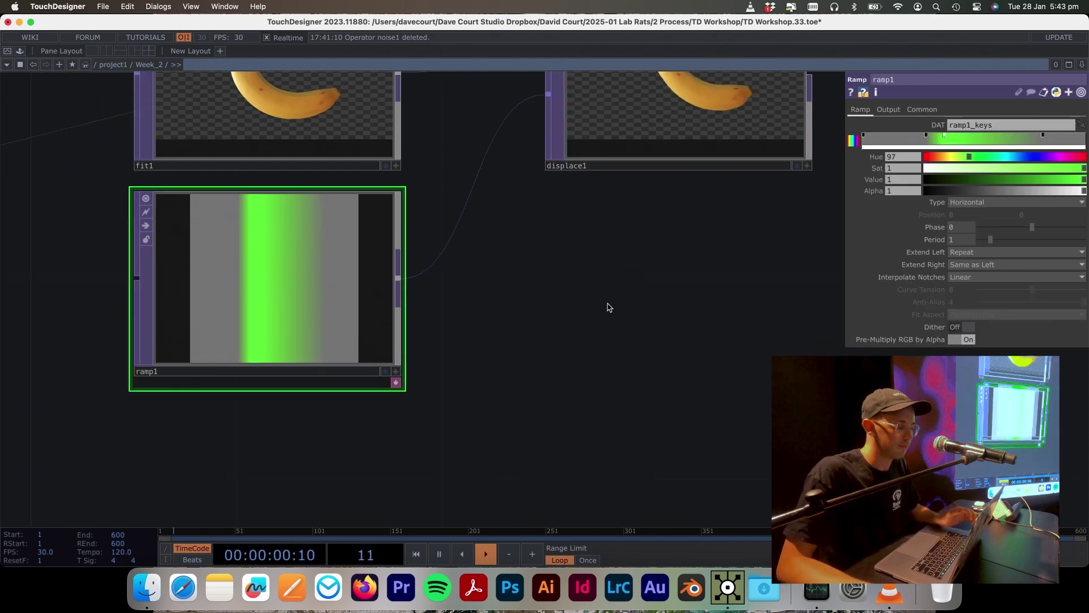
pyautogui.scroll(-2, 591, 311)
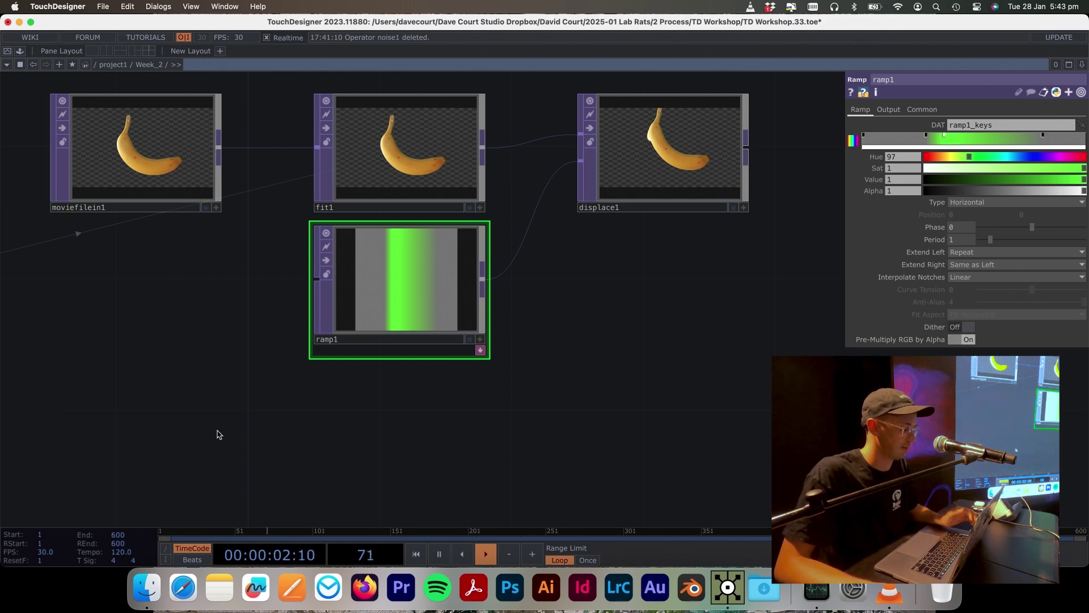
pyautogui.press('Tab')
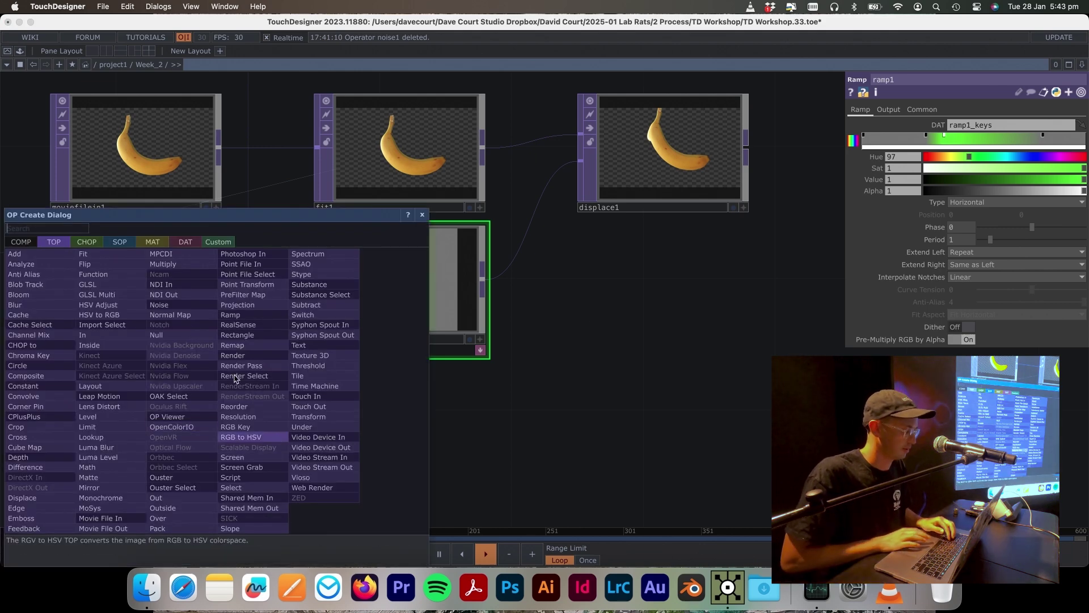
pyautogui.click(85, 244)
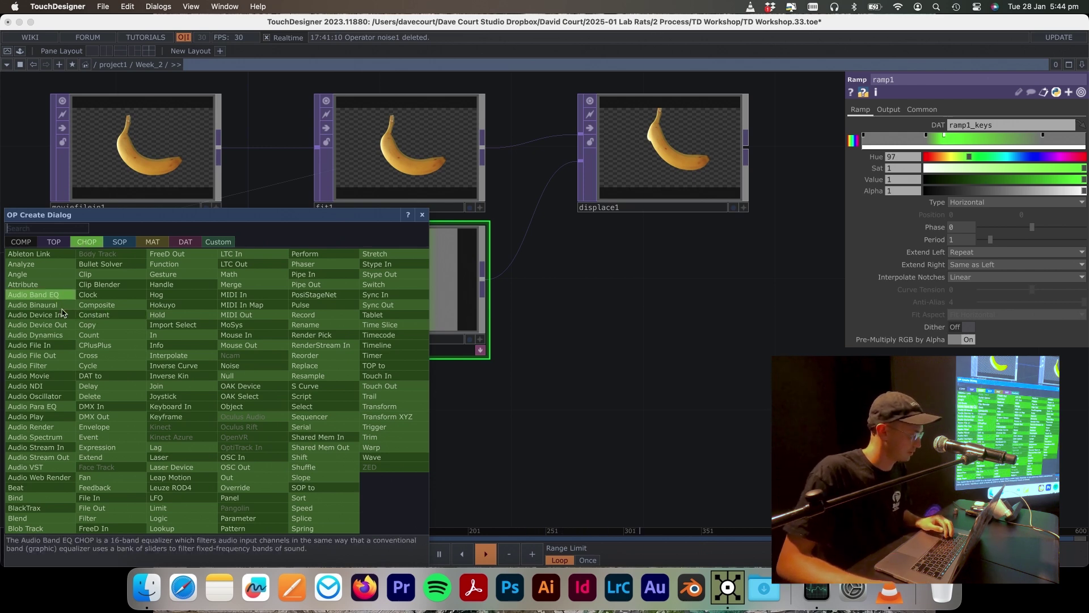
pyautogui.click(106, 318)
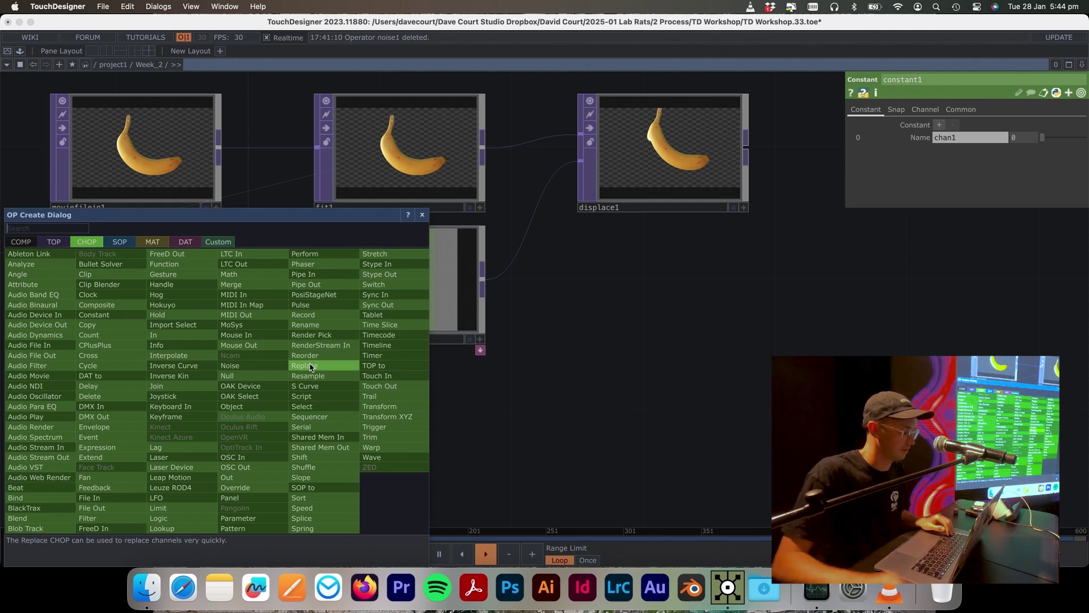
pyautogui.click(302, 508)
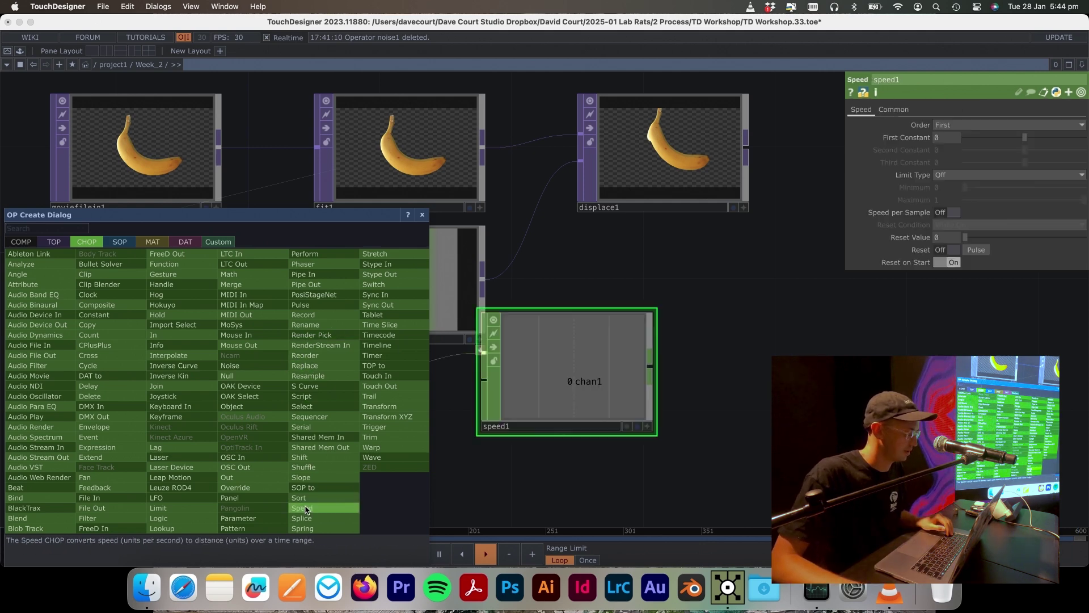
pyautogui.click(227, 376)
# Step: Move the connected constant1, speed1 and null1 nodes together into the free space below ramp1
pyautogui.scroll(-5, 638, 465)
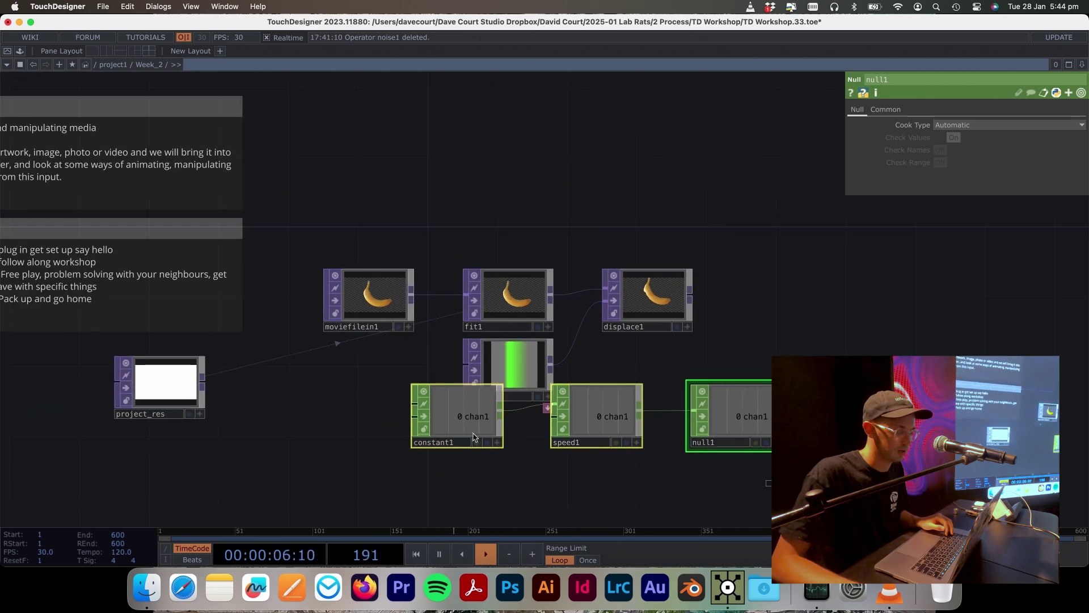
pyautogui.moveTo(586, 435); pyautogui.dragTo(376, 477)
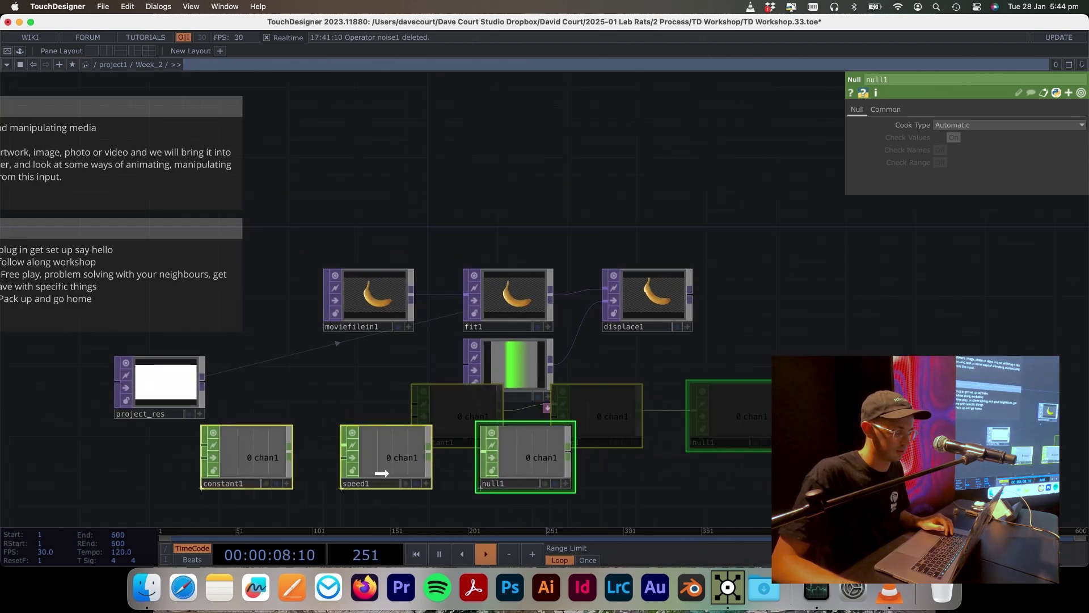
pyautogui.hscroll(-3, 442, 358)
pyautogui.scroll(-2, 443, 358)
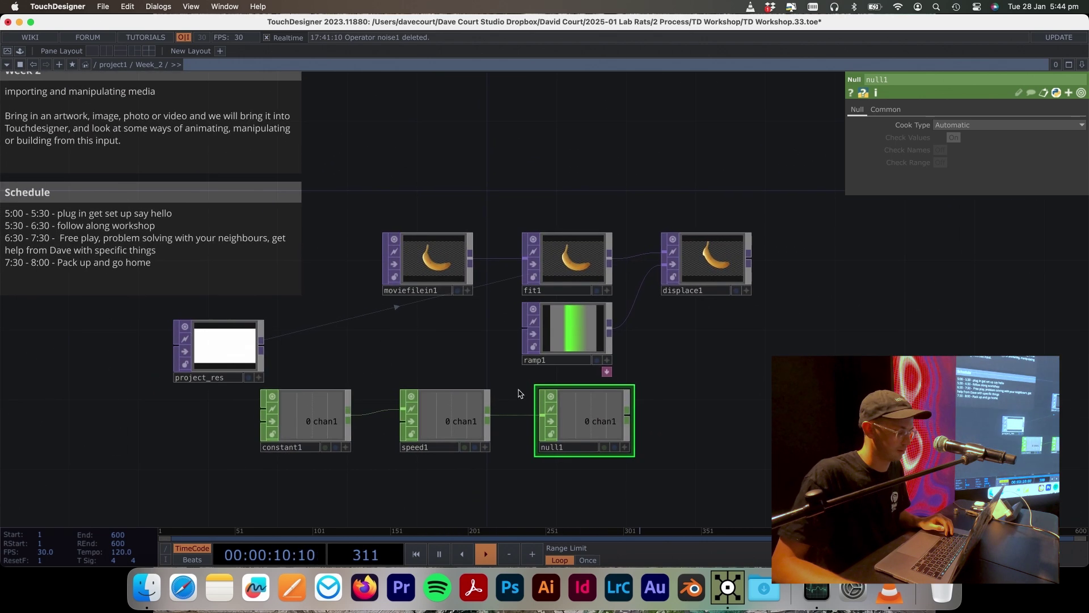
# Step: Set the chan1 value of constant1 to .2
pyautogui.click(330, 421)
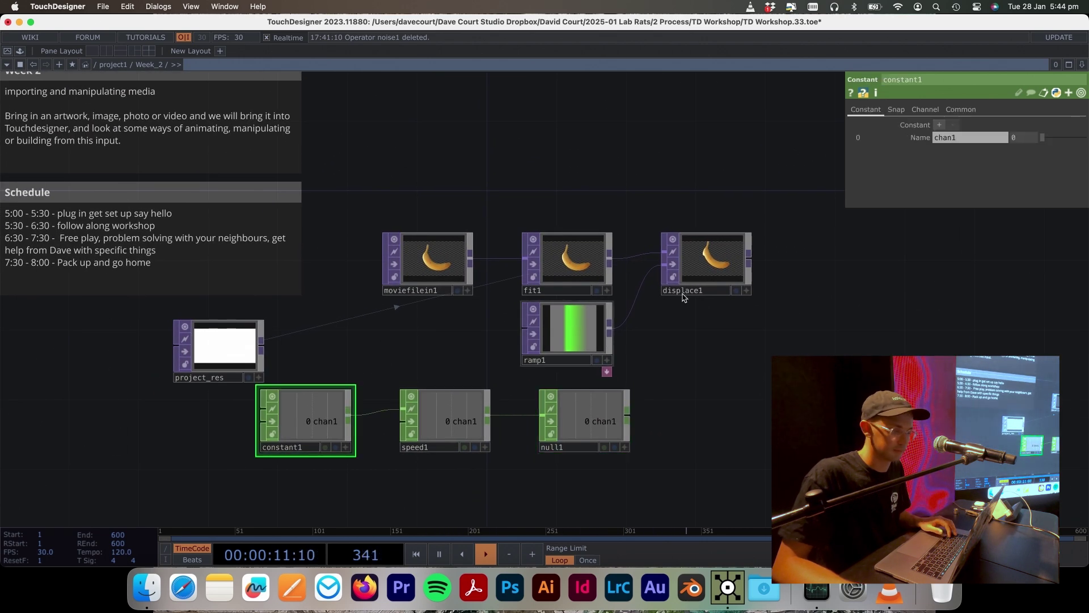
pyautogui.click(581, 339)
pyautogui.click(319, 413)
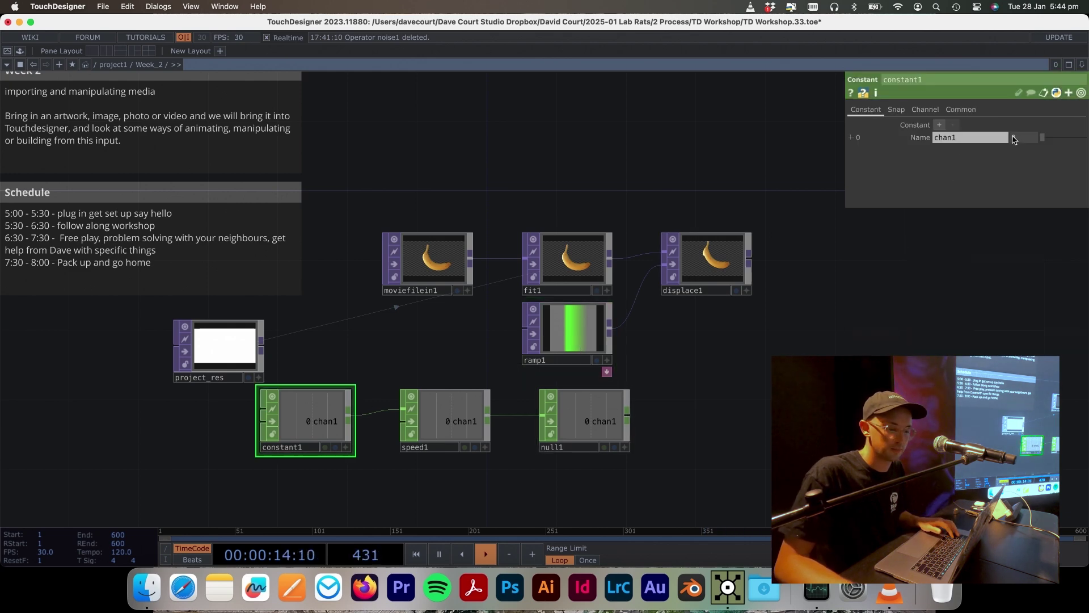
pyautogui.write('.2')
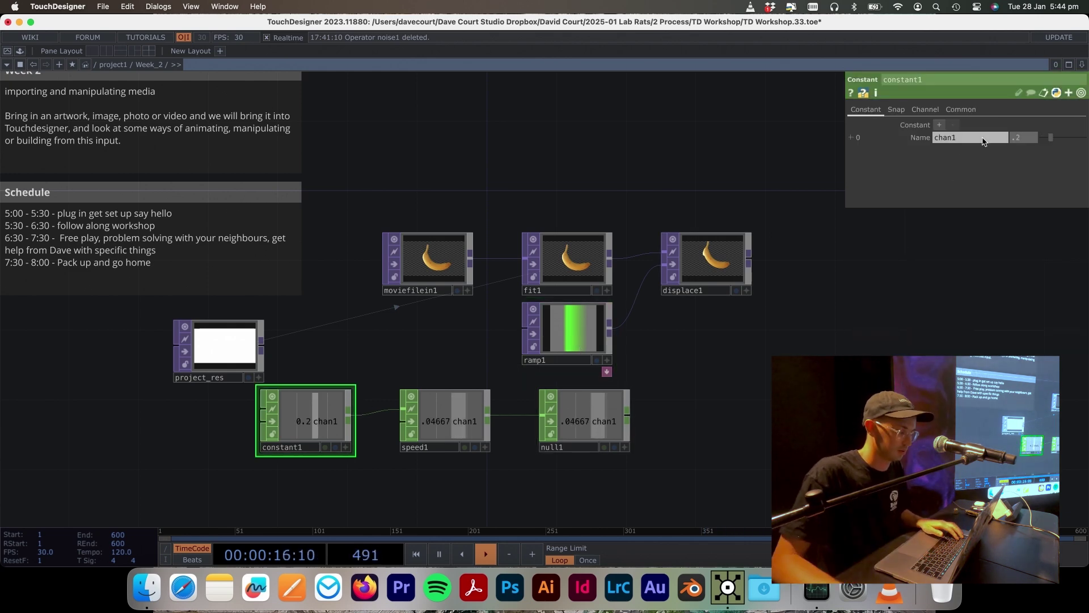
# Step: Make null1's viewer active and link its chan1 channel to ramp1's Phase parameter to animate the gradient
pyautogui.click(590, 351)
pyautogui.click(627, 442)
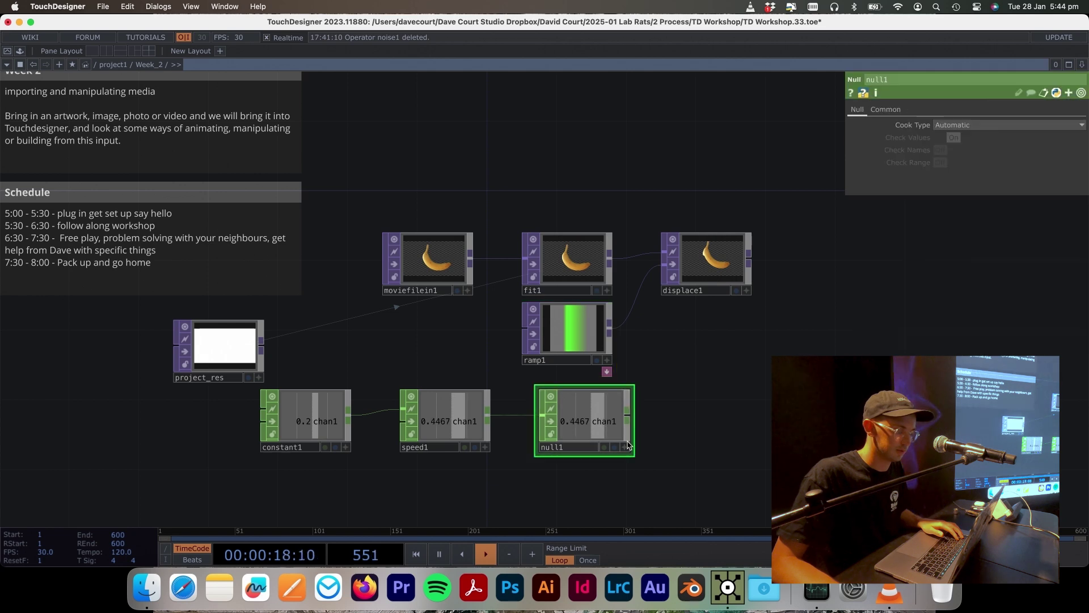
pyautogui.click(590, 349)
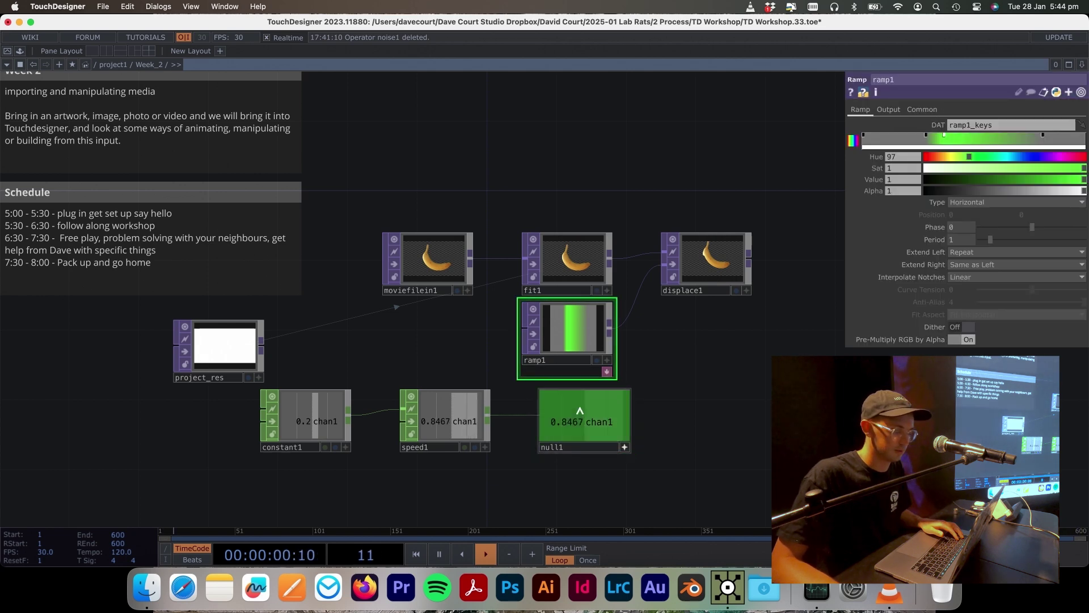
pyautogui.moveTo(580, 419); pyautogui.dragTo(840, 313)
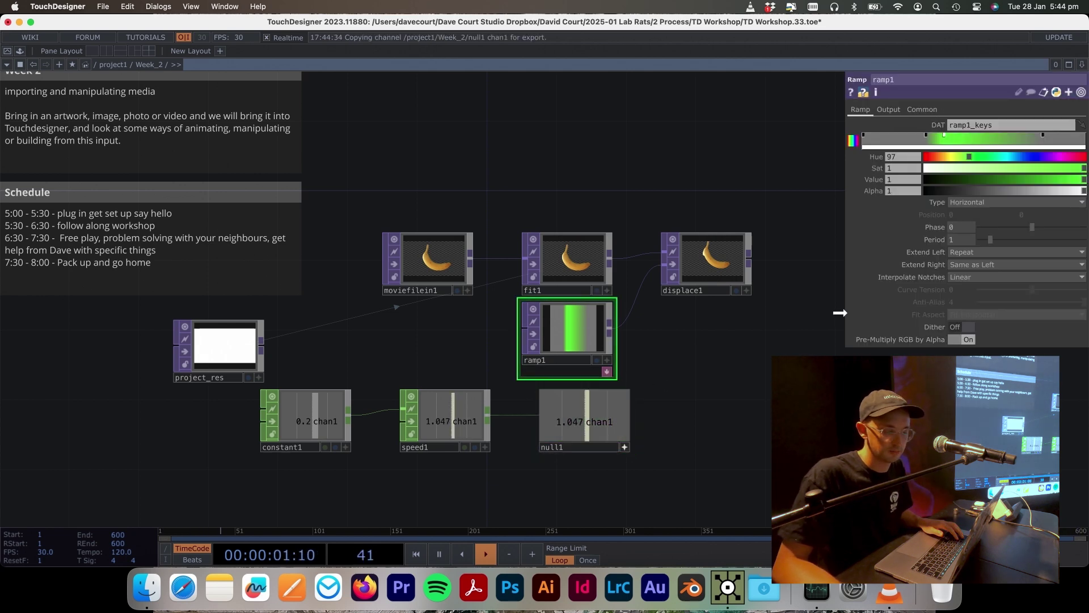
pyautogui.click(965, 224)
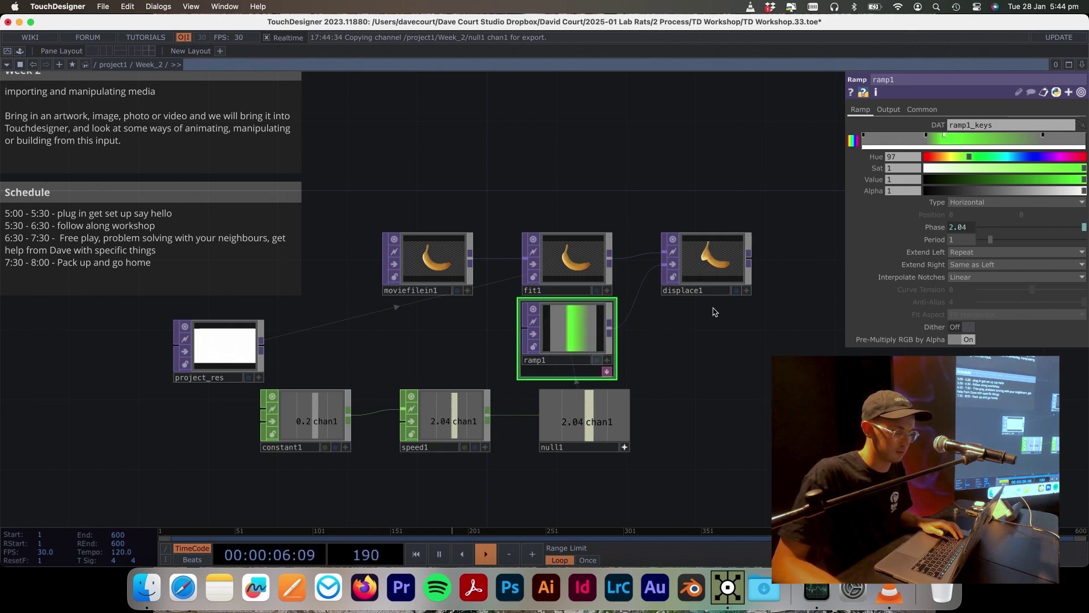
pyautogui.hscroll(3, 746, 258)
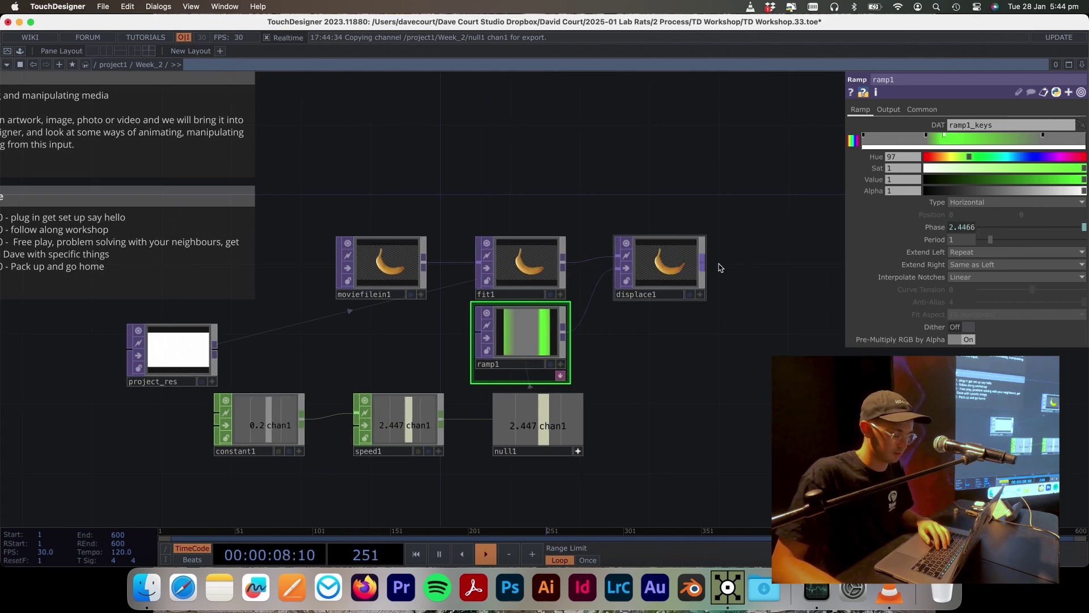
# Step: Add a Null TOP after displace1, show its output as the network background and move it further right in free space
pyautogui.rightClick(705, 266)
pyautogui.write('null')
pyautogui.press('Return')
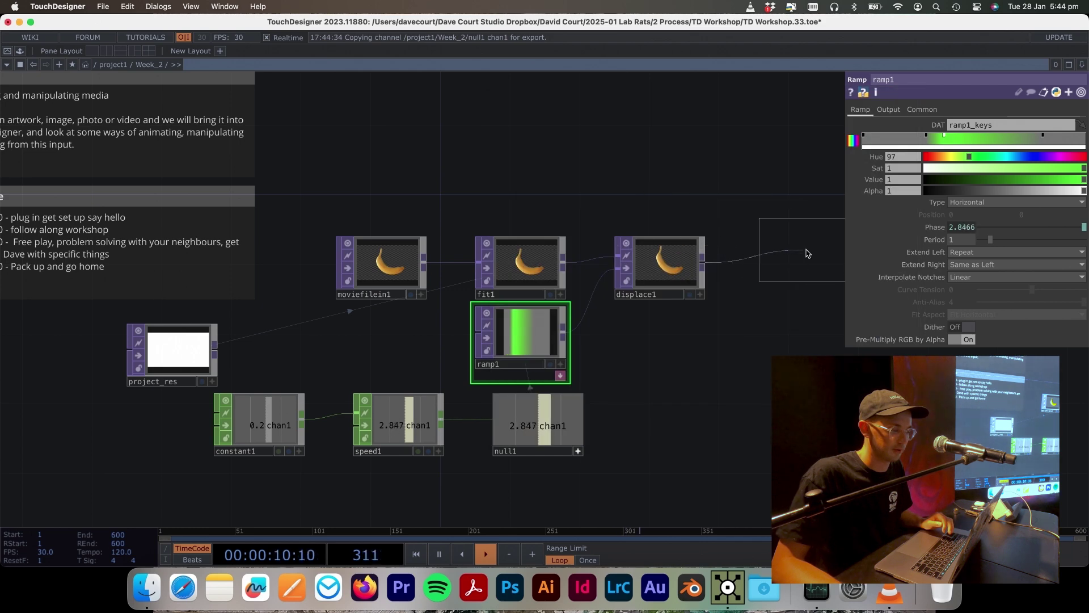
pyautogui.click(808, 253)
pyautogui.hscroll(10, 567, 238)
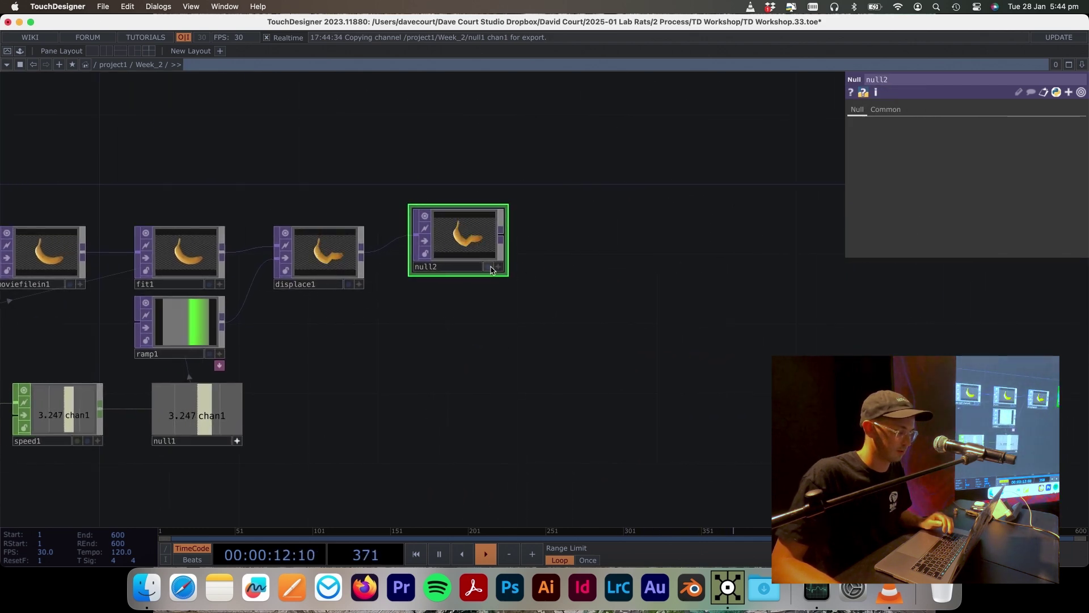
pyautogui.click(491, 270)
pyautogui.moveTo(465, 244); pyautogui.dragTo(779, 261)
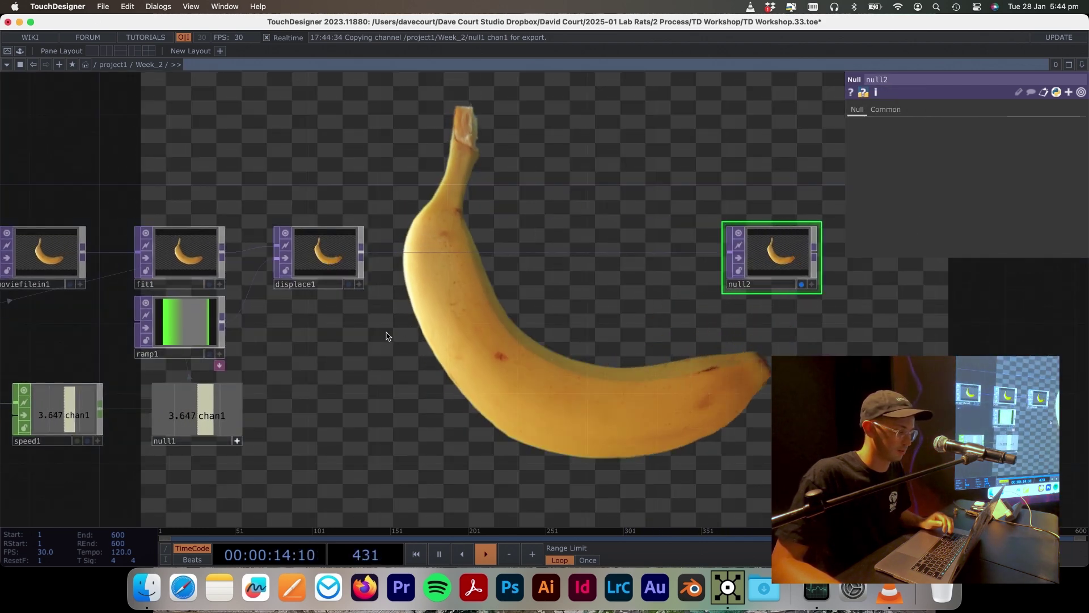
# Step: Move ramp1's green key and last grey key side by side for a hard-edged fade, and make the ramp1 node slightly taller
pyautogui.hscroll(-5, 534, 332)
pyautogui.scroll(8, 684, 329)
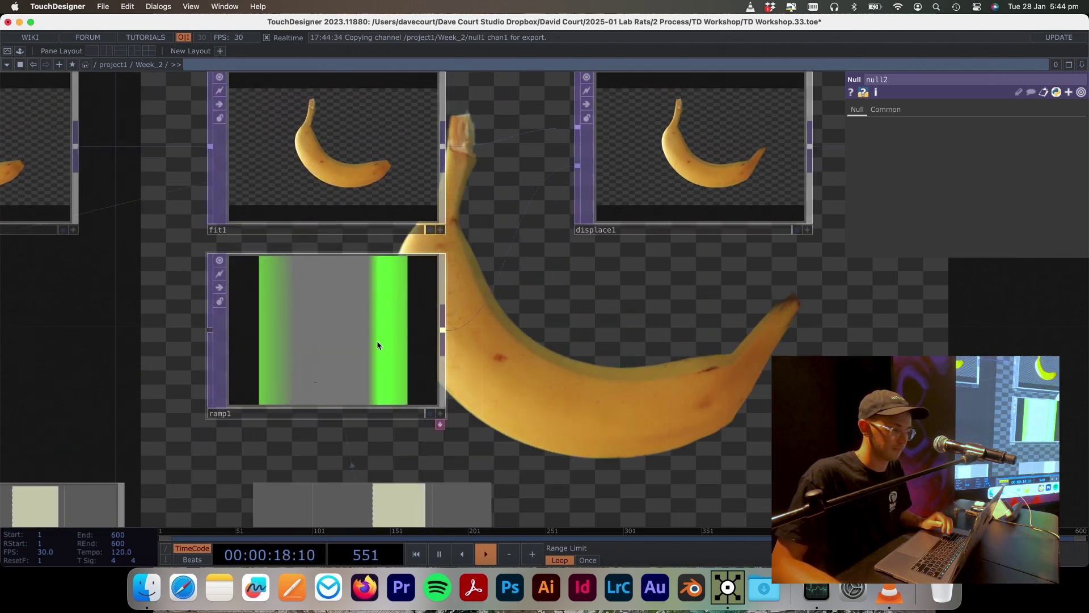
pyautogui.click(378, 345)
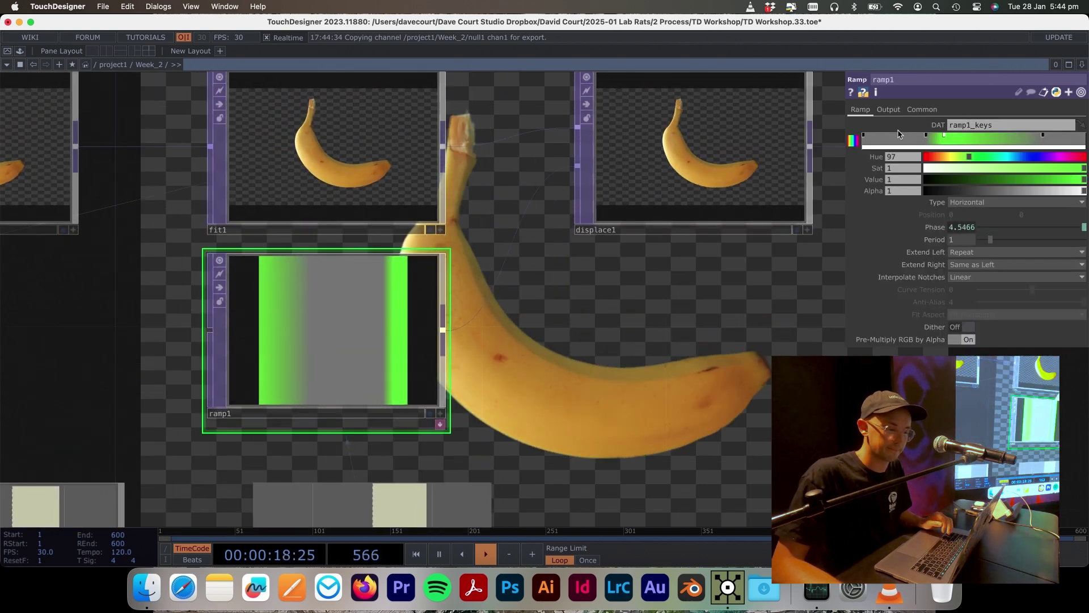
pyautogui.click(1005, 136)
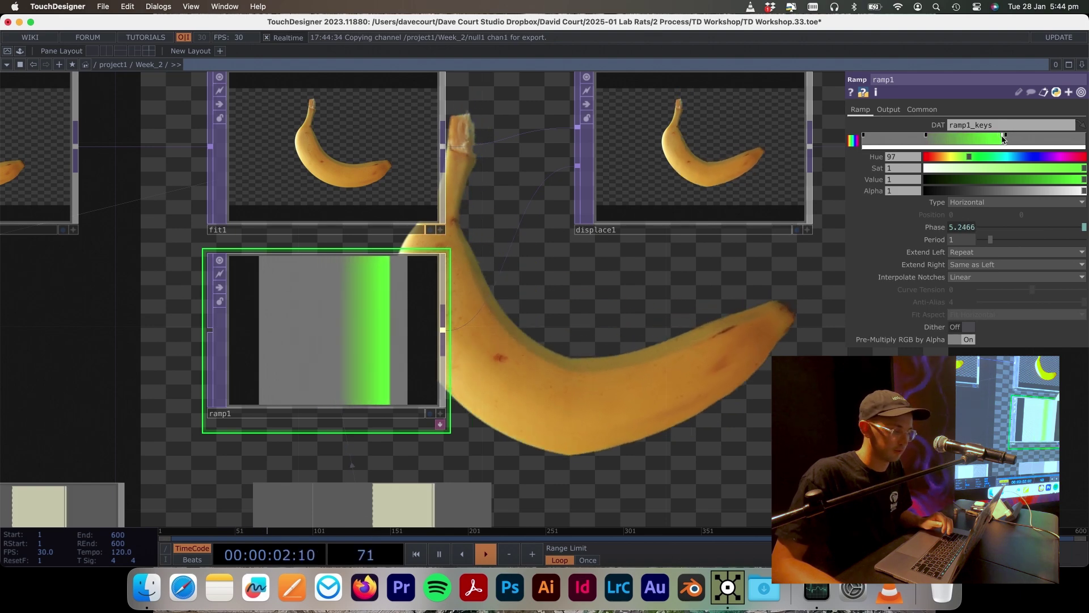
pyautogui.moveTo(450, 377); pyautogui.dragTo(451, 350)
# Step: Switch ramp1's Phase parameter from the null1 expression back to a constant value
pyautogui.click(926, 229)
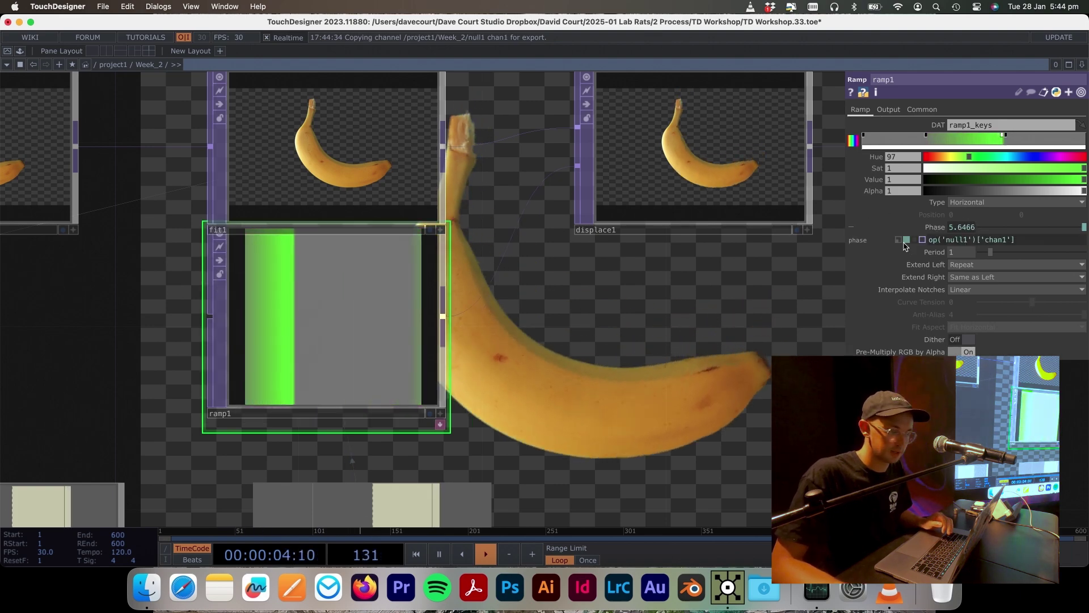
pyautogui.click(907, 240)
pyautogui.moveTo(695, 330); pyautogui.dragTo(870, 167)
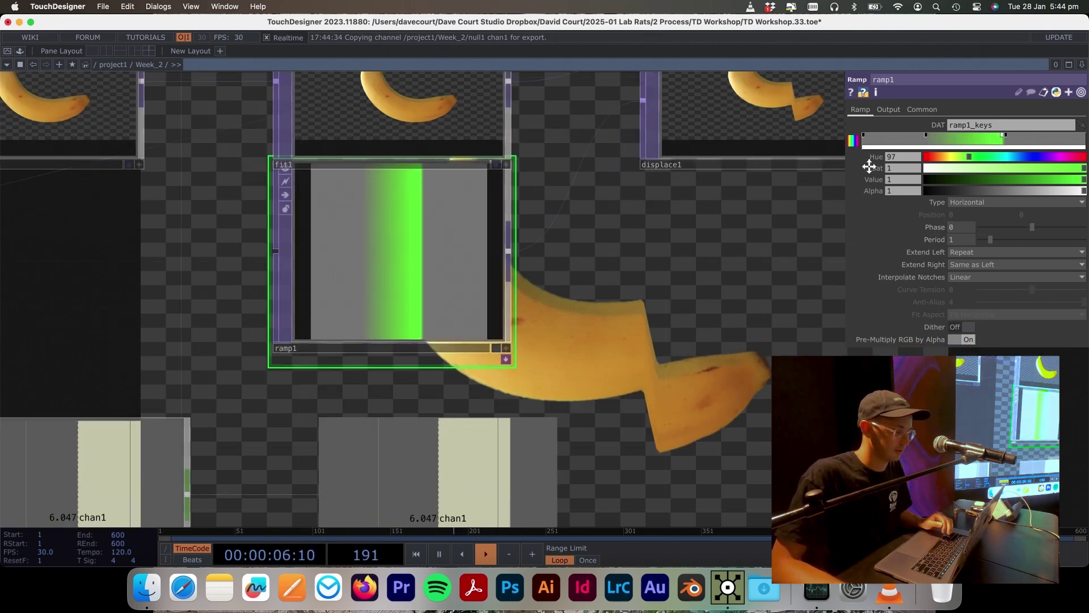
# Step: Move the constant1, speed1 and null1 chain lower and reposition ramp1 clear of fit1
pyautogui.scroll(-3, 703, 255)
pyautogui.scroll(-5, 703, 255)
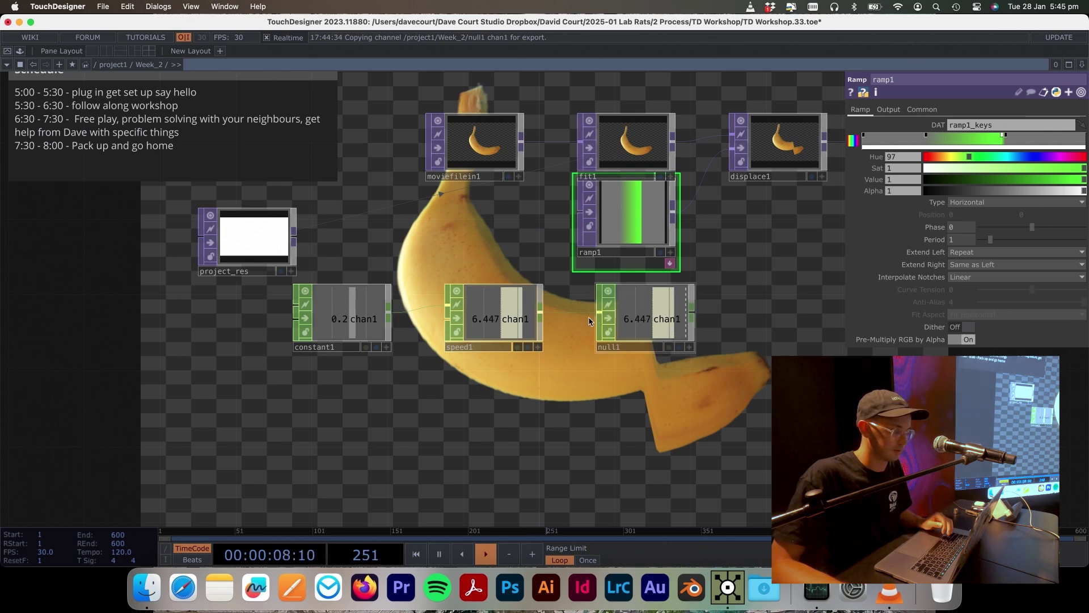
pyautogui.moveTo(446, 338); pyautogui.dragTo(340, 364)
pyautogui.moveTo(623, 236); pyautogui.dragTo(627, 246)
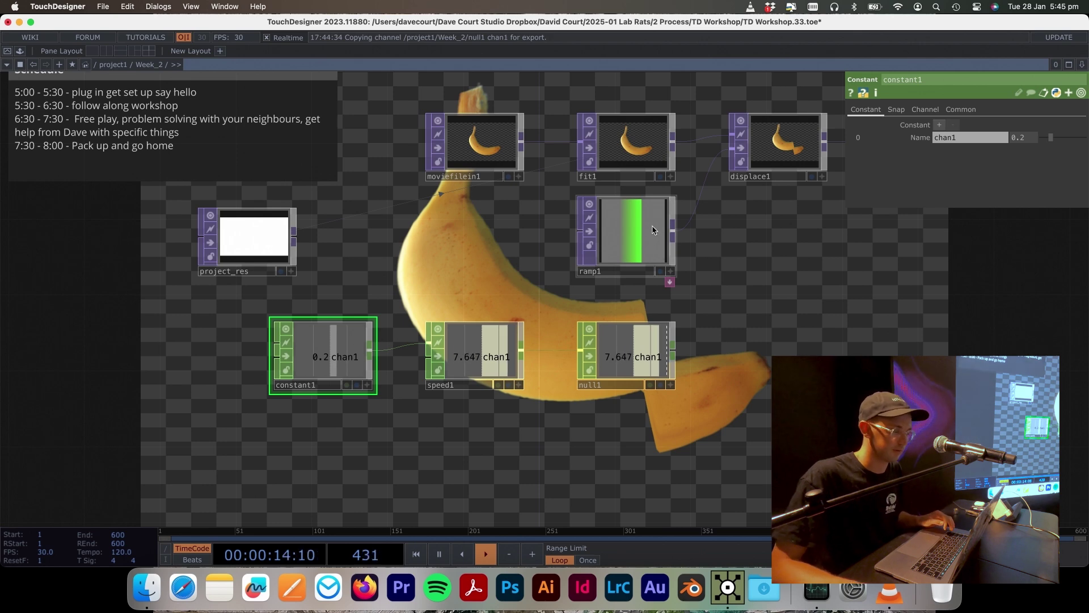
# Step: Make null1's viewer active and link its chan1 channel to ramp1's Phase parameter again
pyautogui.click(625, 241)
pyautogui.scroll(3, 601, 318)
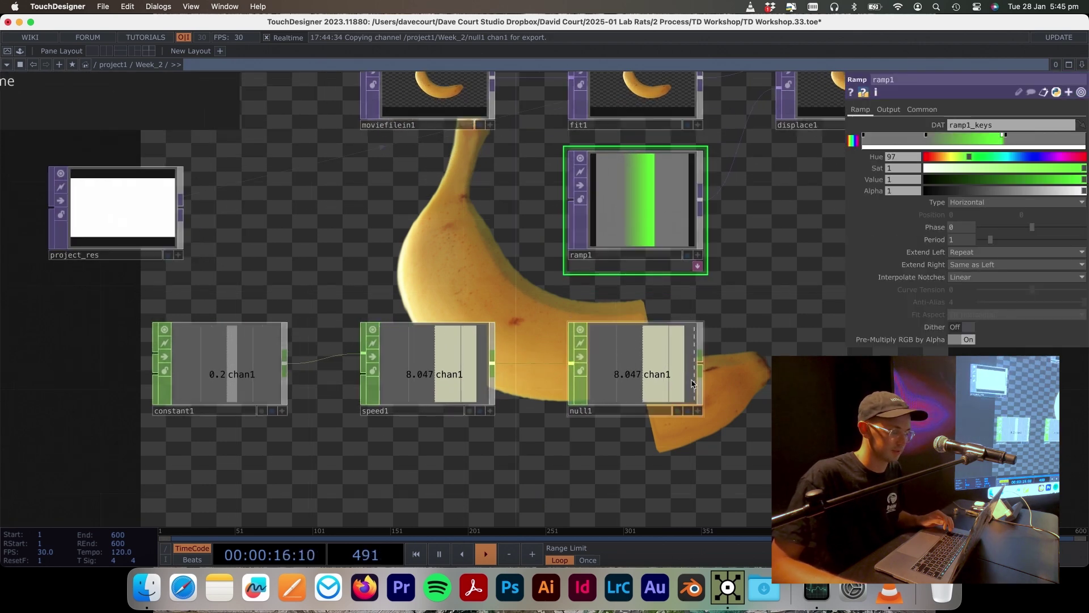
pyautogui.scroll(3, 686, 403)
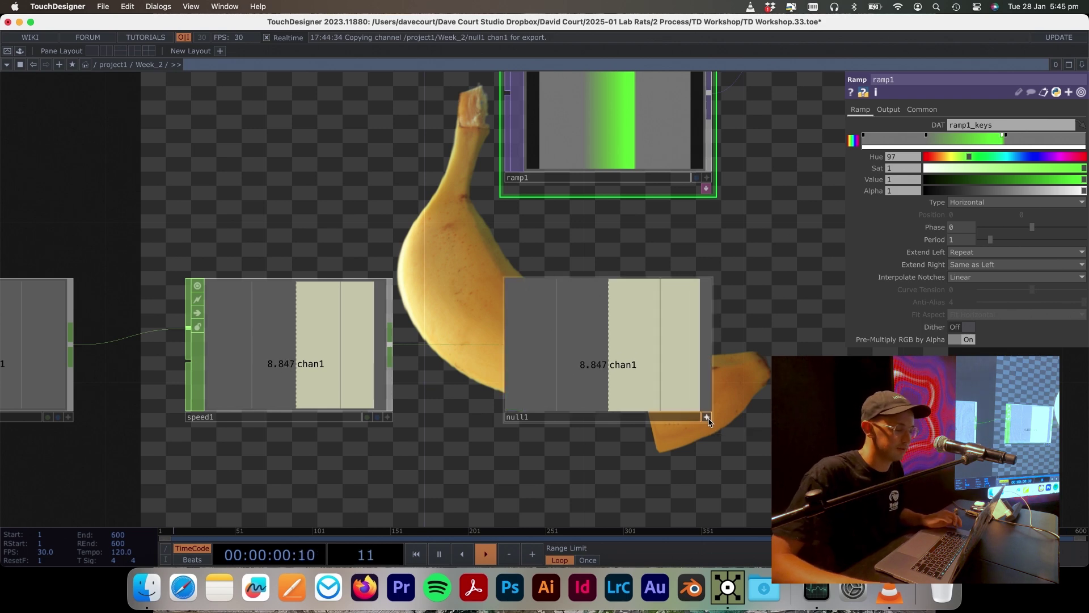
pyautogui.click(708, 419)
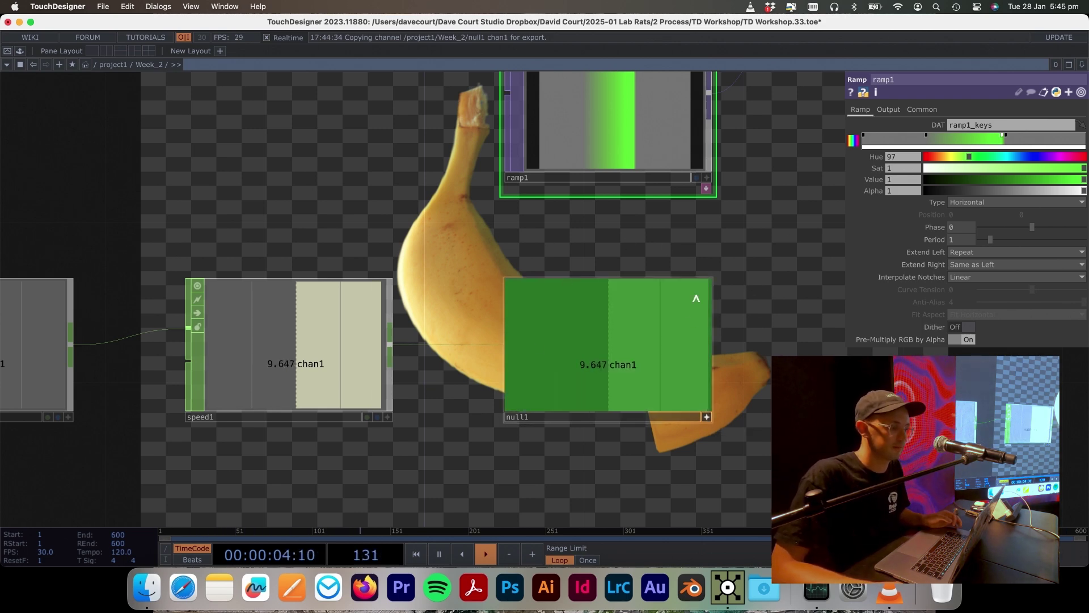
pyautogui.moveTo(747, 215); pyautogui.dragTo(728, 261)
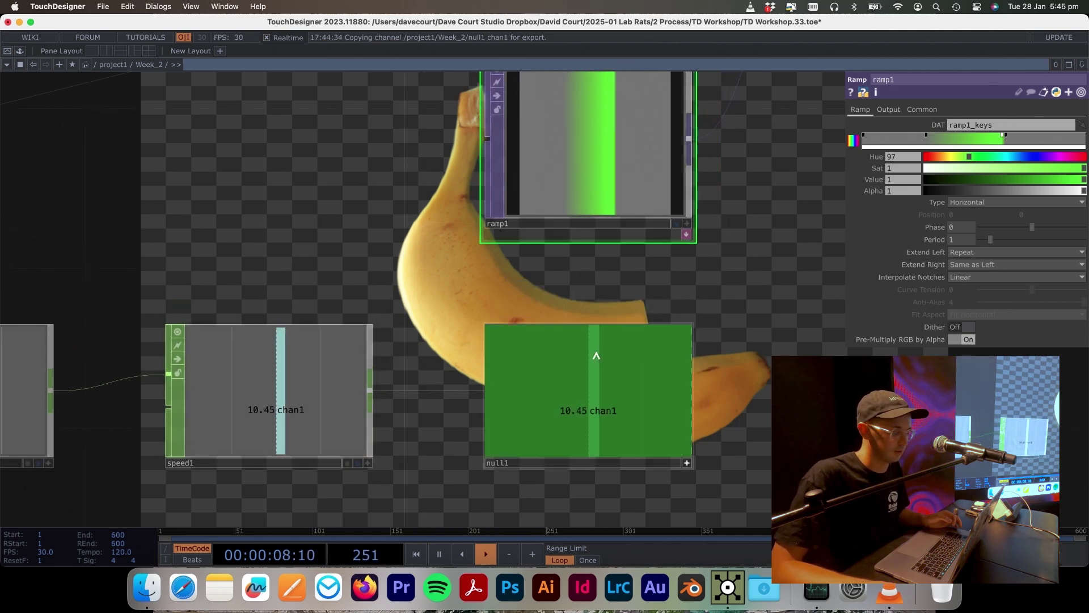
pyautogui.moveTo(558, 401); pyautogui.dragTo(569, 386)
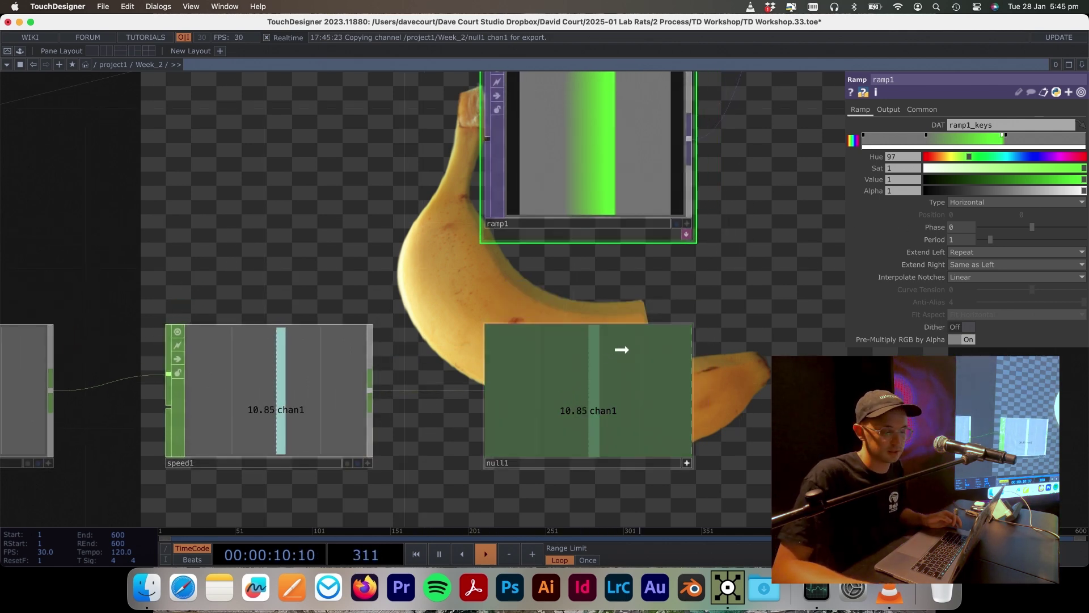
pyautogui.moveTo(622, 350); pyautogui.dragTo(843, 258)
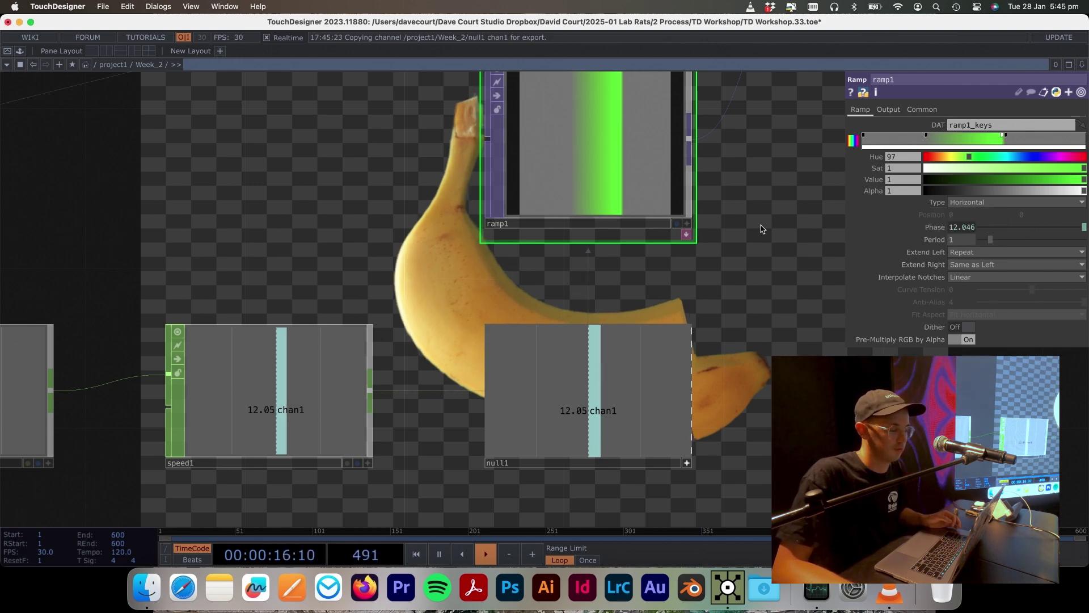
# Step: Shift ramp1's last grey key slightly away from the green key to soften the edge, and set that grey key's hue to 116
pyautogui.moveTo(755, 199); pyautogui.dragTo(506, 337)
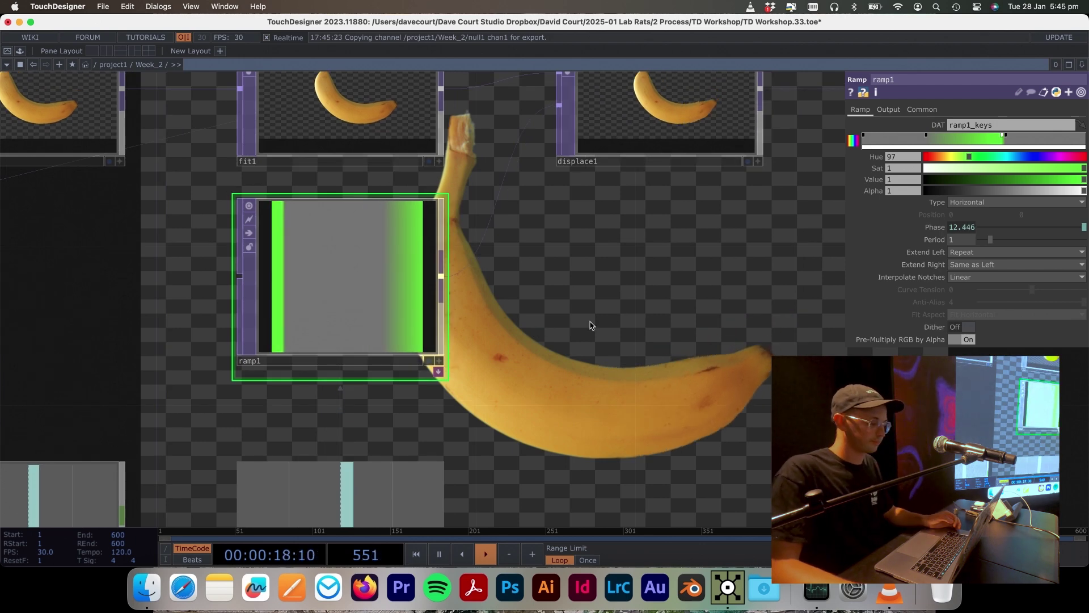
pyautogui.hscroll(8, 438, 311)
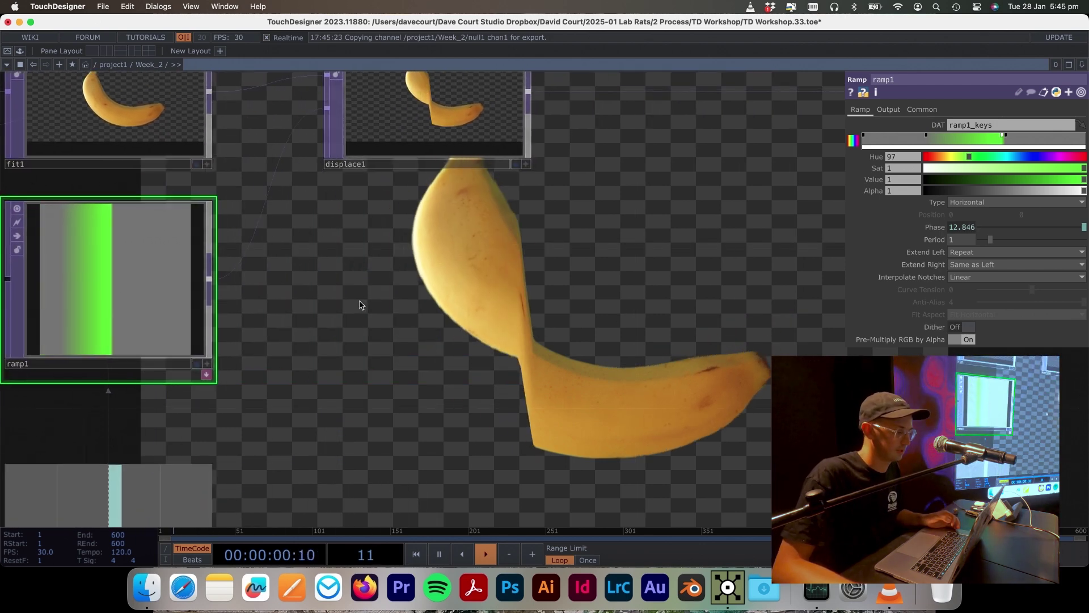
pyautogui.hscroll(-5, 359, 302)
pyautogui.click(1016, 136)
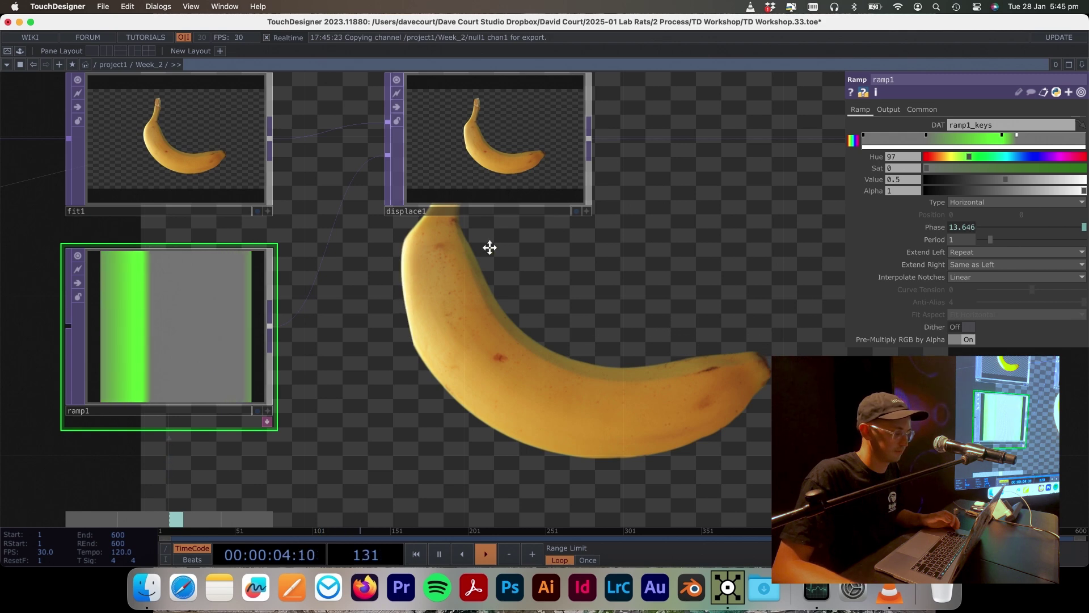
pyautogui.hscroll(-10, 489, 244)
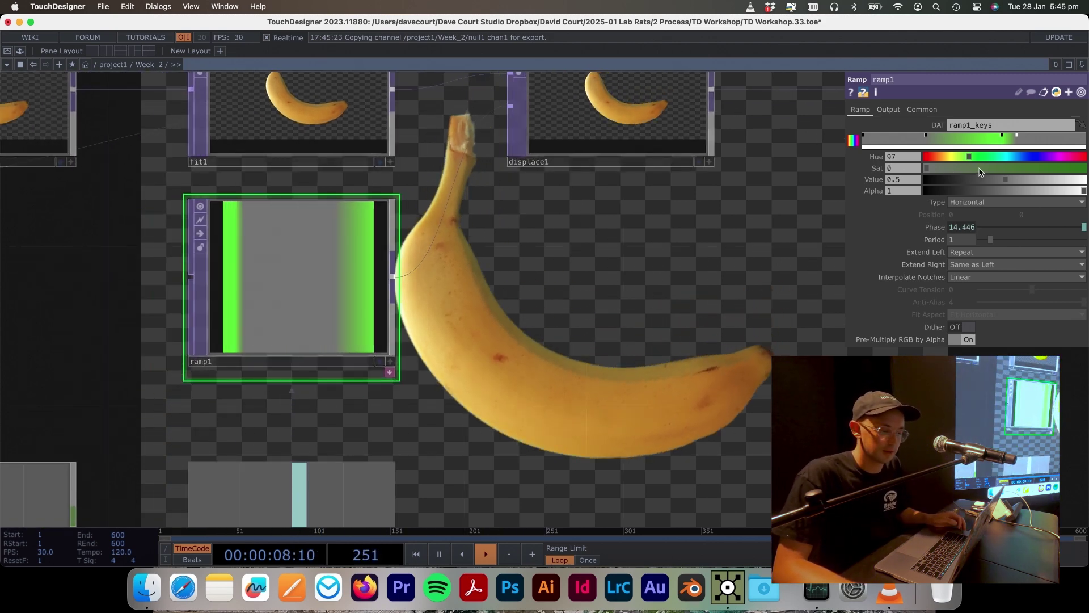
pyautogui.moveTo(953, 158); pyautogui.dragTo(962, 159)
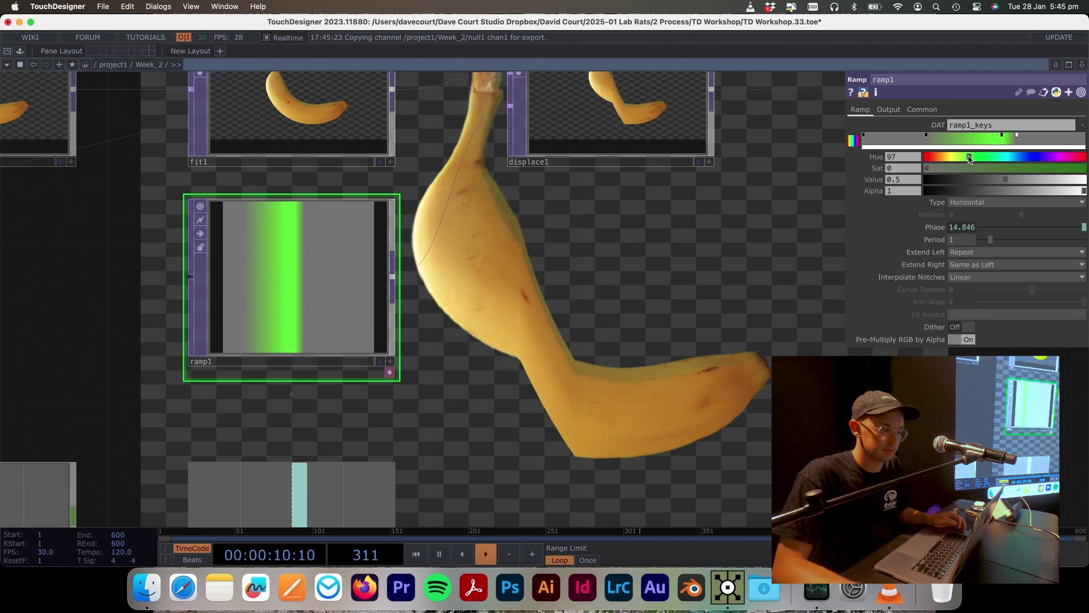
pyautogui.moveTo(545, 219); pyautogui.dragTo(537, 302)
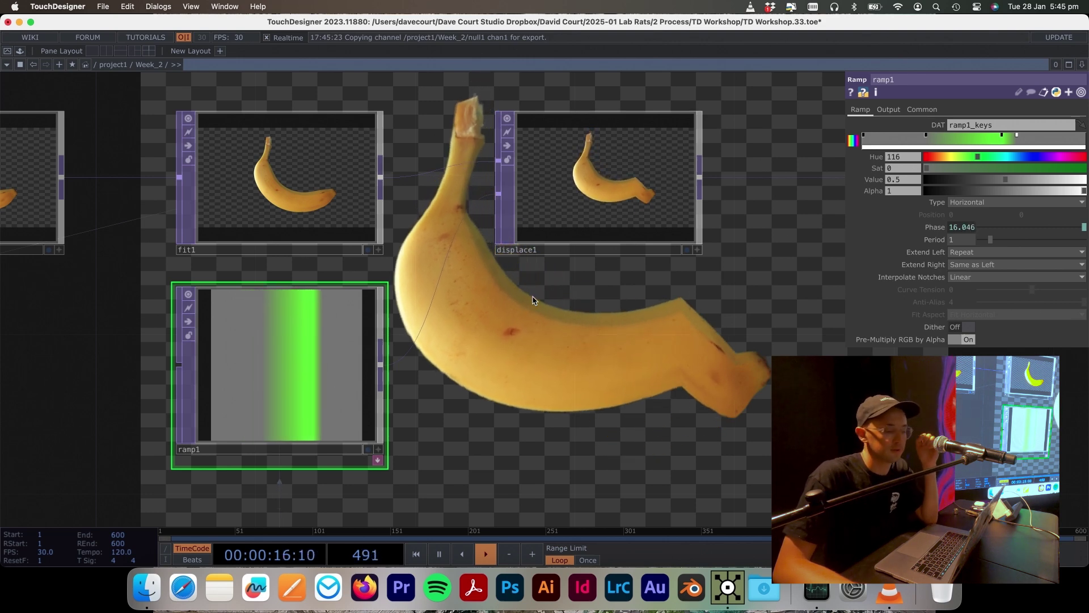
# Step: Turn ramp1's green key white by setting its hue to 0 and its saturation to 0
pyautogui.click(1002, 135)
pyautogui.moveTo(969, 160); pyautogui.dragTo(925, 158)
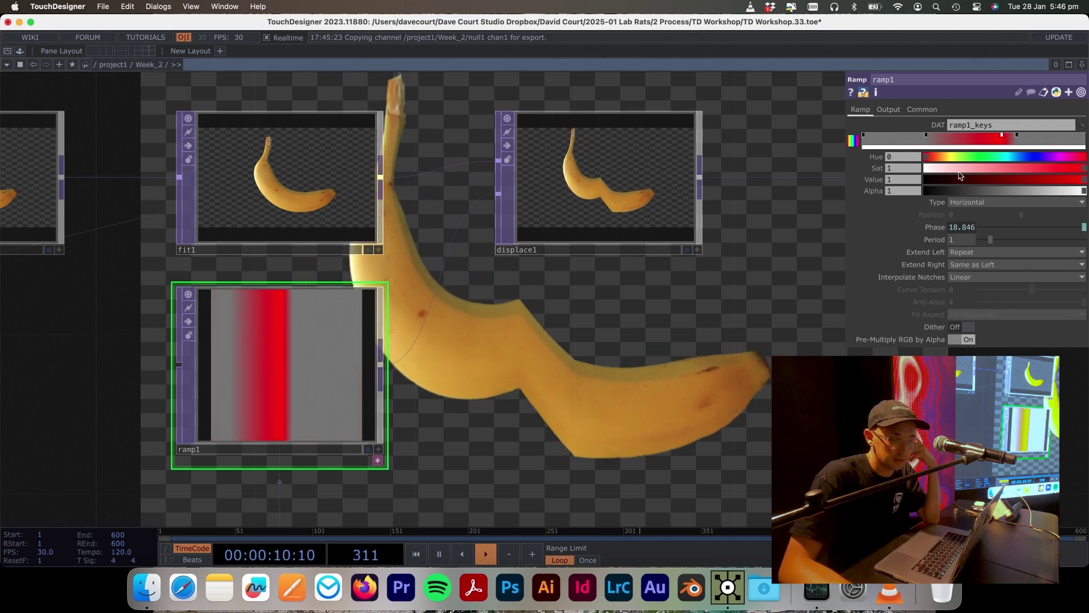
pyautogui.moveTo(990, 168); pyautogui.dragTo(925, 169)
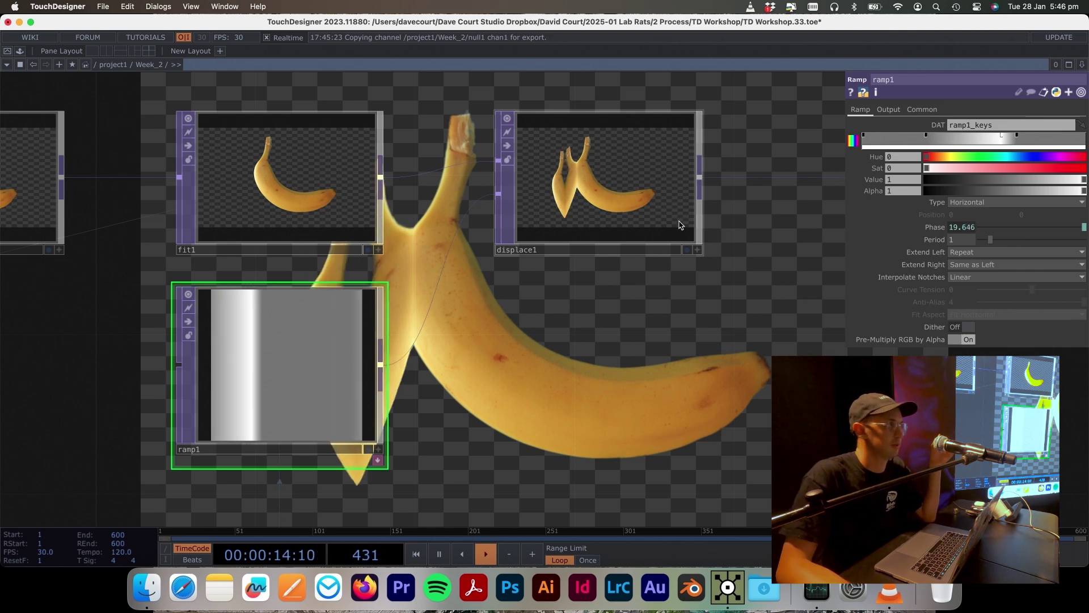
# Step: Set displace1's Displace Weight to .5 horizontally and 0 vertically
pyautogui.click(638, 182)
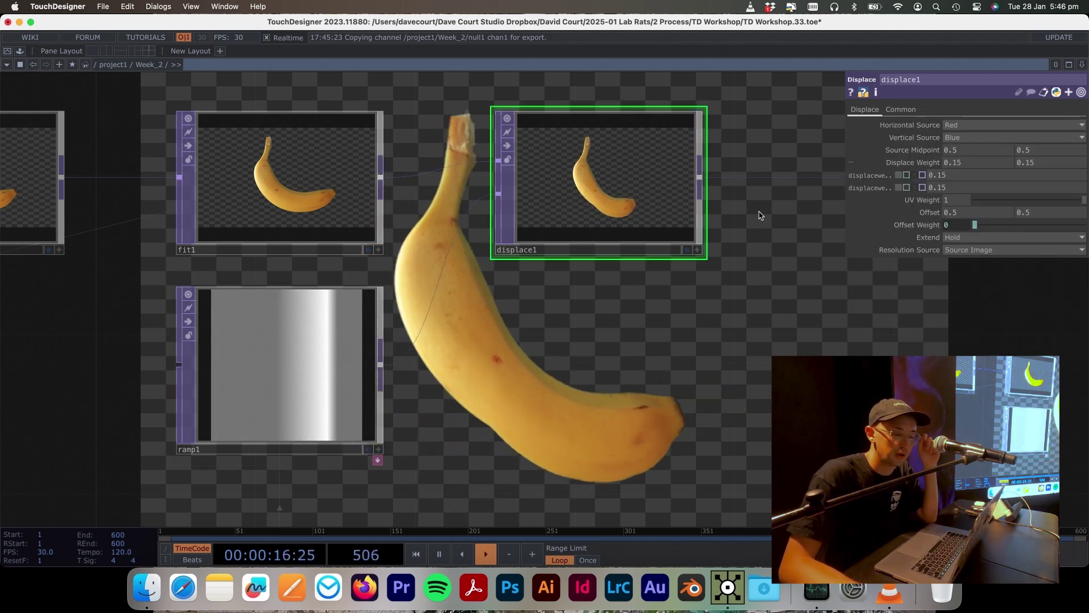
pyautogui.click(910, 165)
pyautogui.moveTo(961, 168)
pyautogui.mouseDown()
pyautogui.moveTo(961, 147)
pyautogui.moveTo(954, 159)
pyautogui.mouseUp()
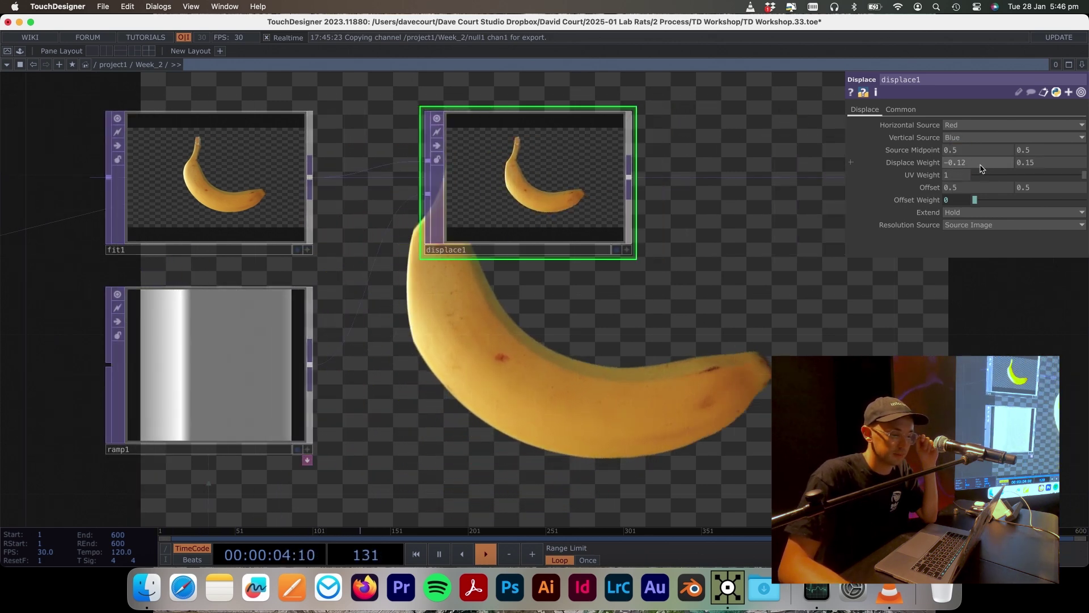
pyautogui.click(959, 162)
pyautogui.write('.5')
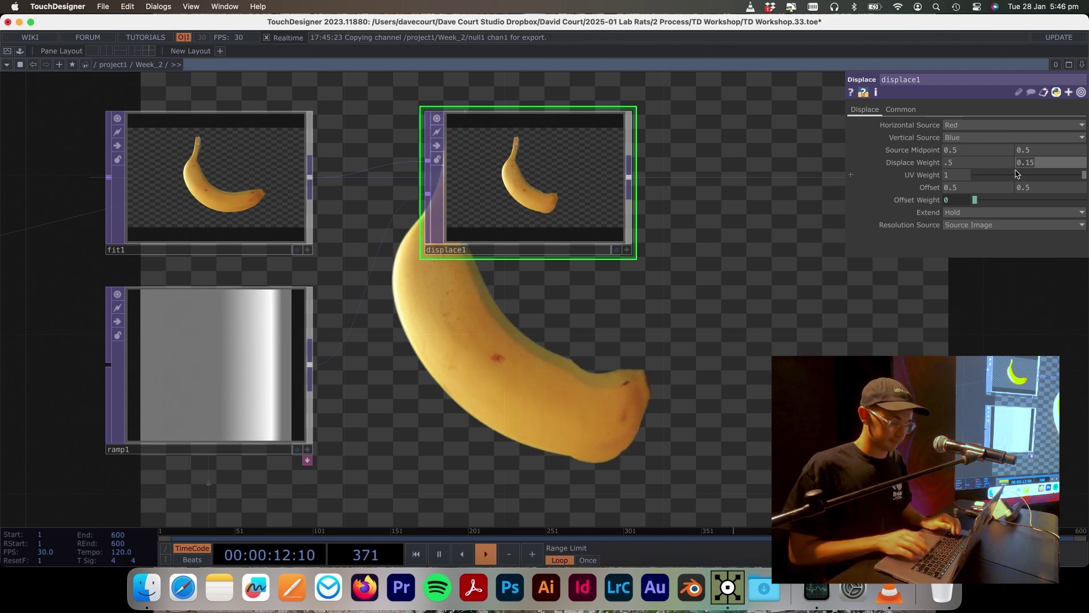
pyautogui.press('BackSpace')
pyautogui.press('BackSpace')
pyautogui.press('BackSpace')
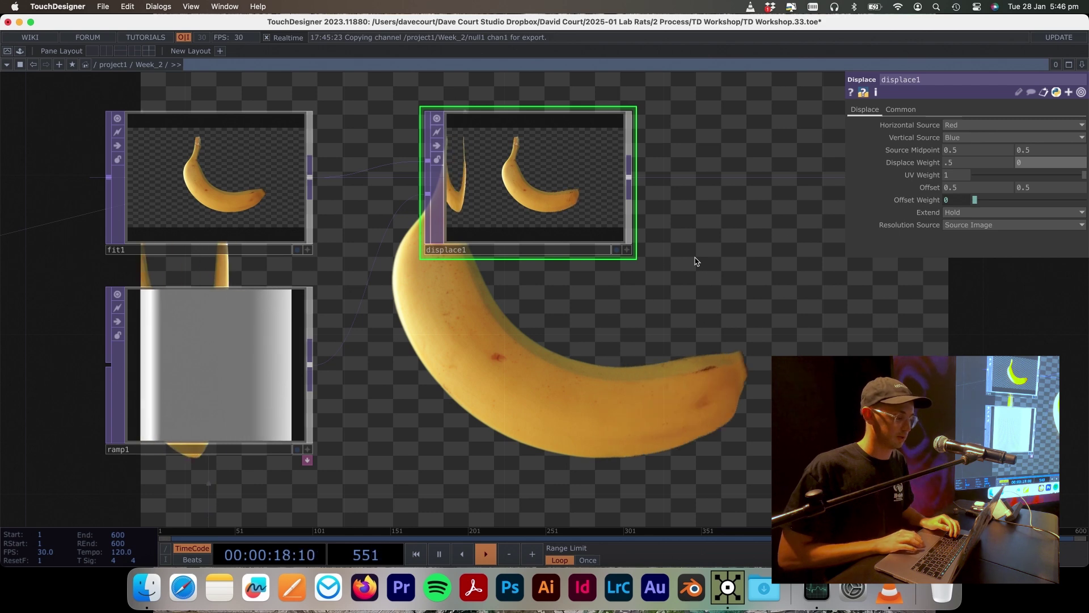
# Step: Reduce displace1's horizontal Displace Weight to 0.05
pyautogui.scroll(-5, 690, 256)
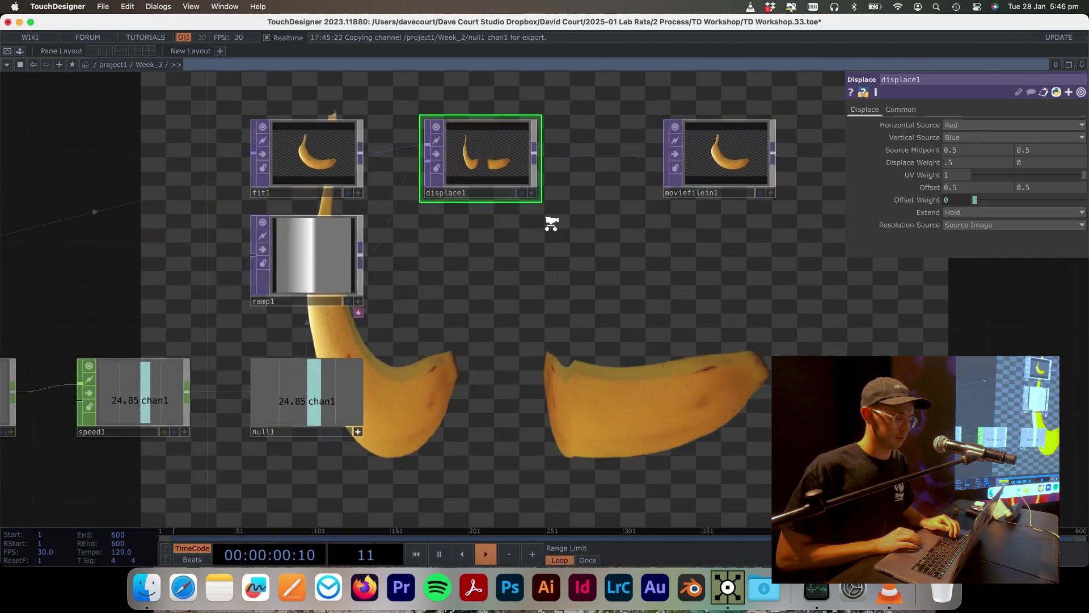
pyautogui.scroll(3, 569, 189)
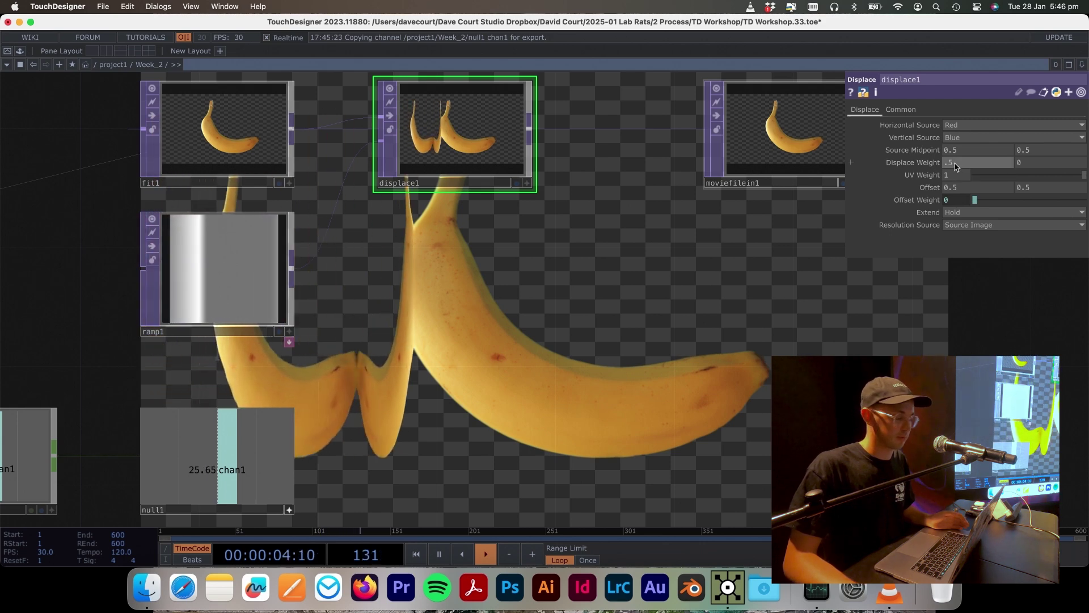
pyautogui.moveTo(958, 166)
pyautogui.mouseDown(button='middle')
pyautogui.moveTo(914, 163)
pyautogui.moveTo(959, 159)
pyautogui.moveTo(945, 145)
pyautogui.moveTo(959, 144)
pyautogui.mouseUp(button='middle')
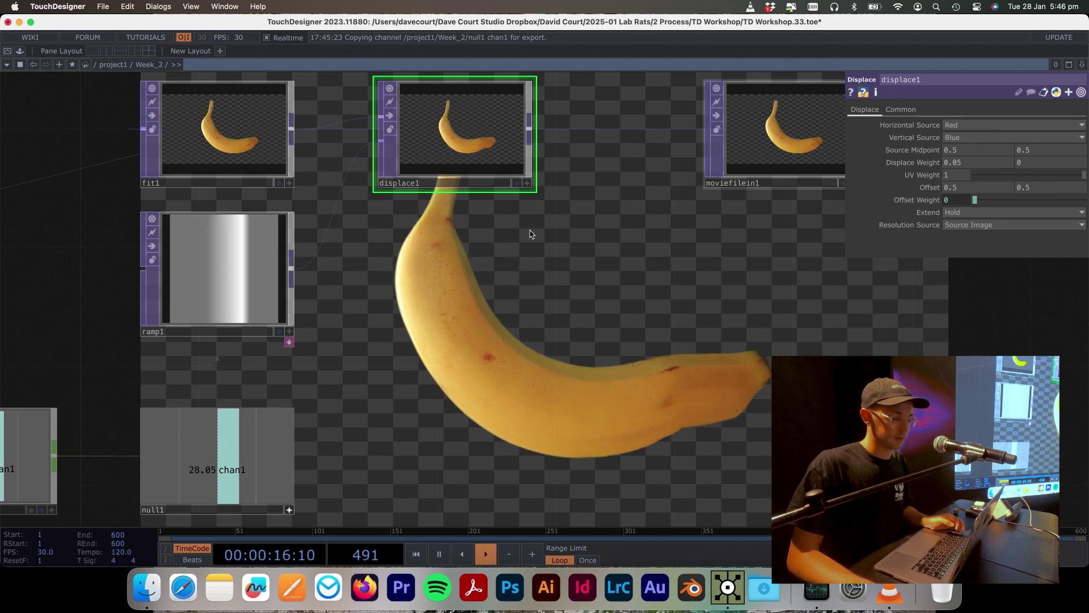
# Step: Remove the null1 chan1 expression from ramp1's Phase so the parameter has no reference
pyautogui.scroll(-3, 555, 251)
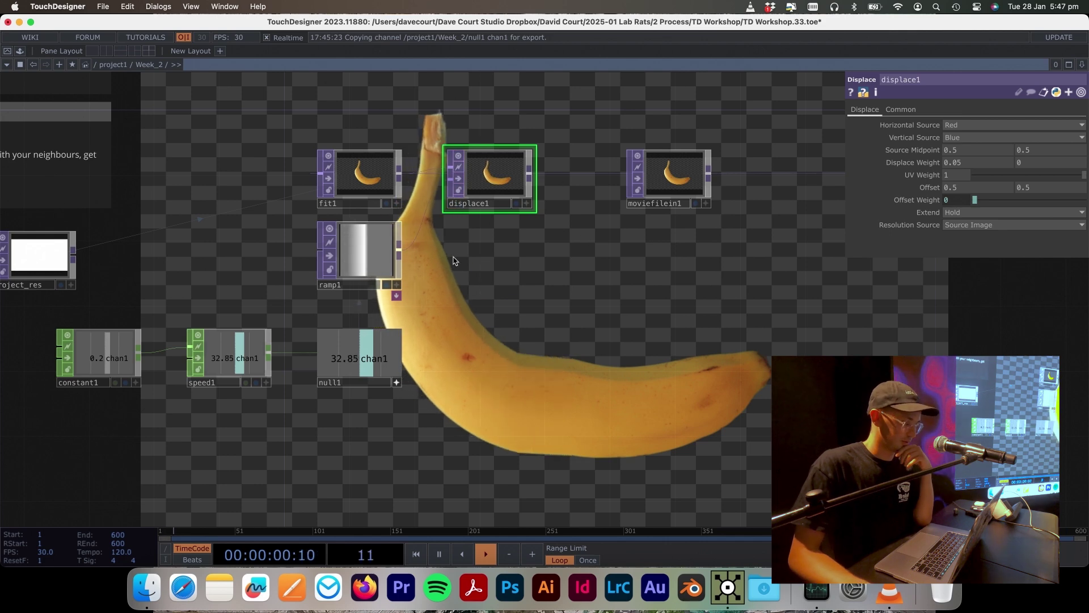
pyautogui.scroll(1, 443, 263)
pyautogui.scroll(6, 443, 262)
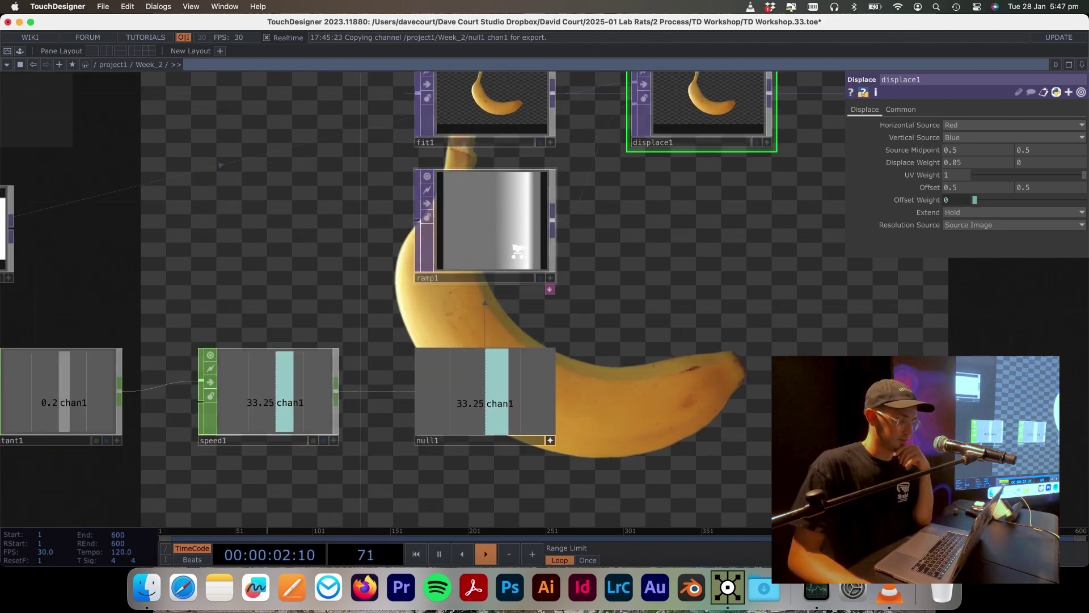
pyautogui.click(502, 237)
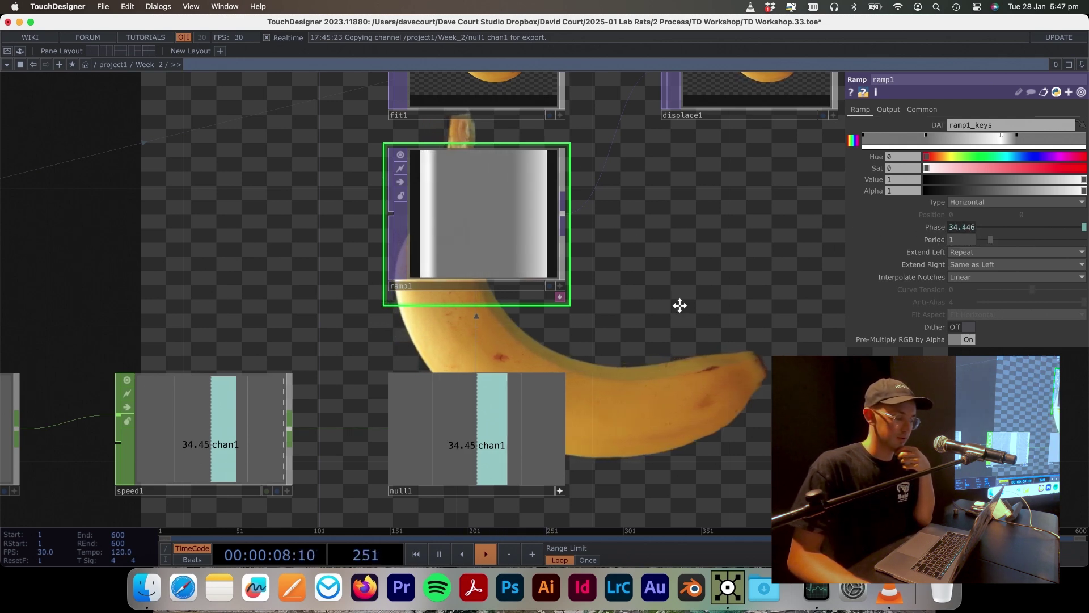
pyautogui.scroll(-5, 679, 306)
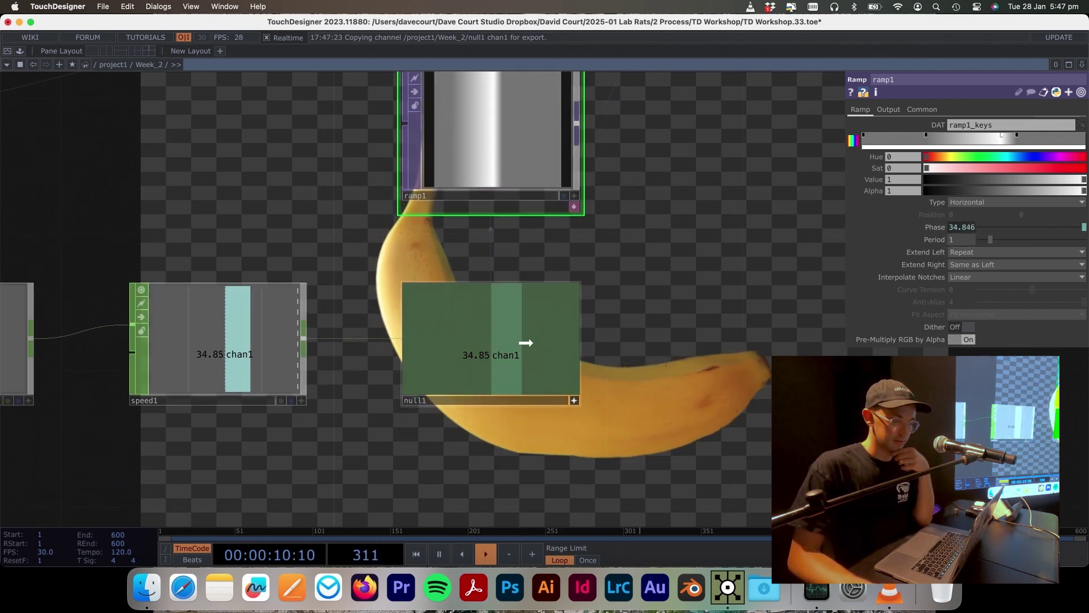
pyautogui.click(934, 227)
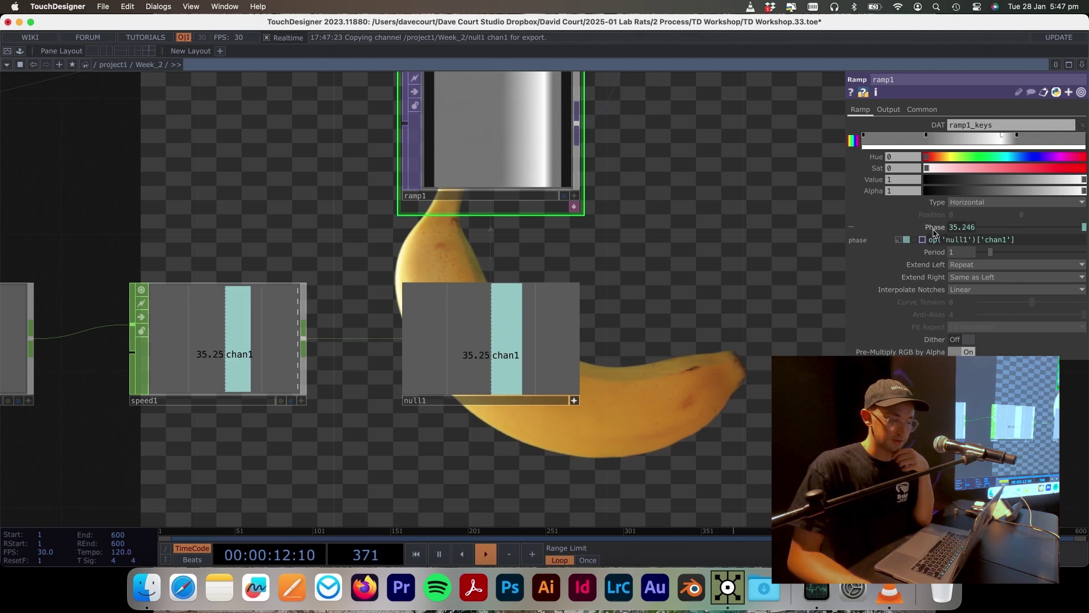
pyautogui.click(942, 240)
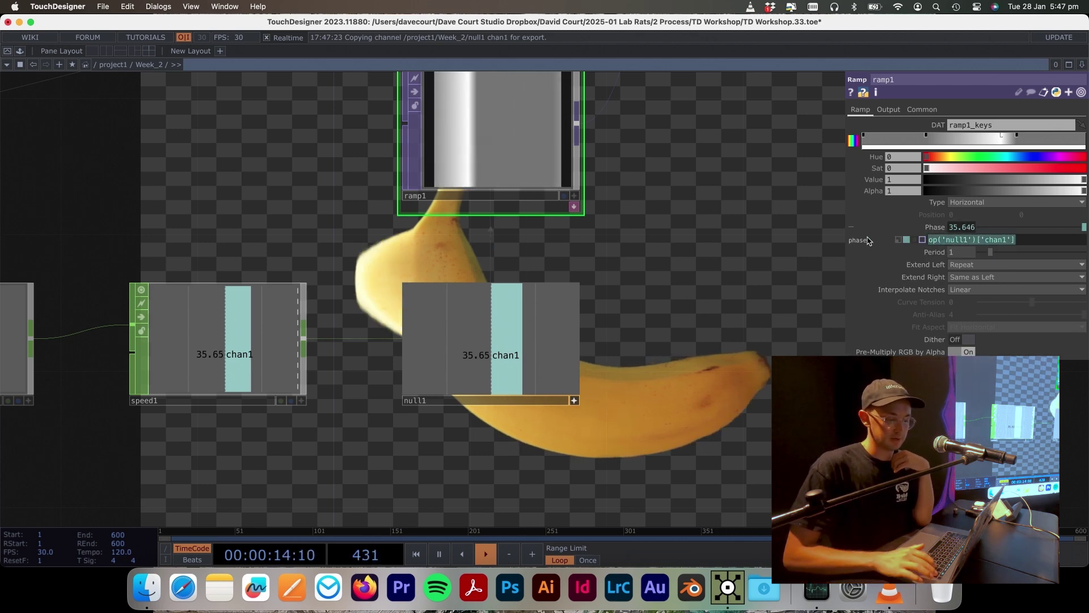
pyautogui.press('BackSpace')
pyautogui.press('Return')
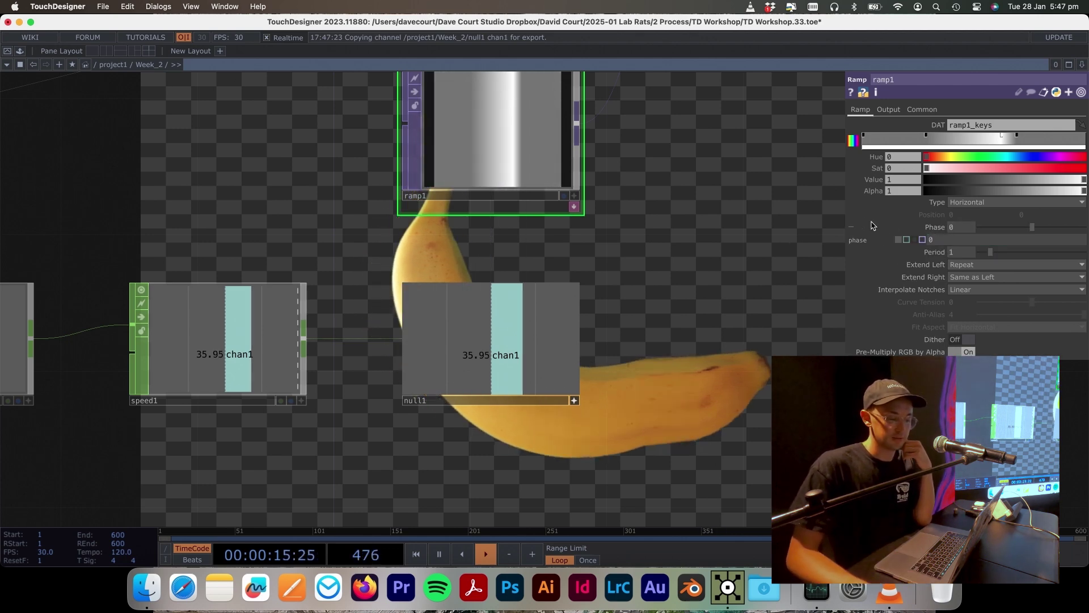
pyautogui.rightClick(935, 229)
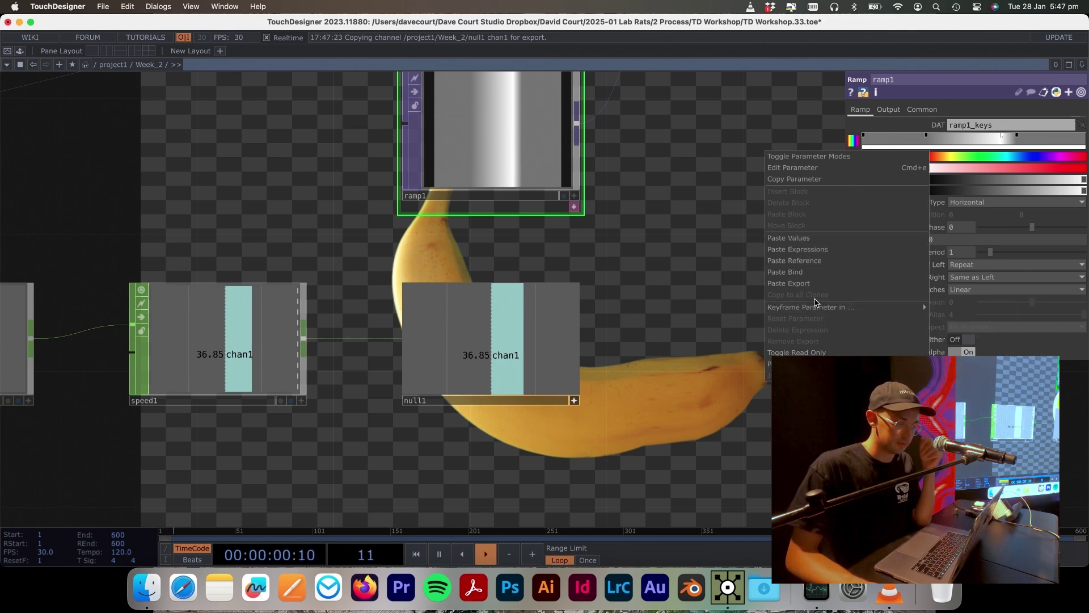
pyautogui.click(746, 301)
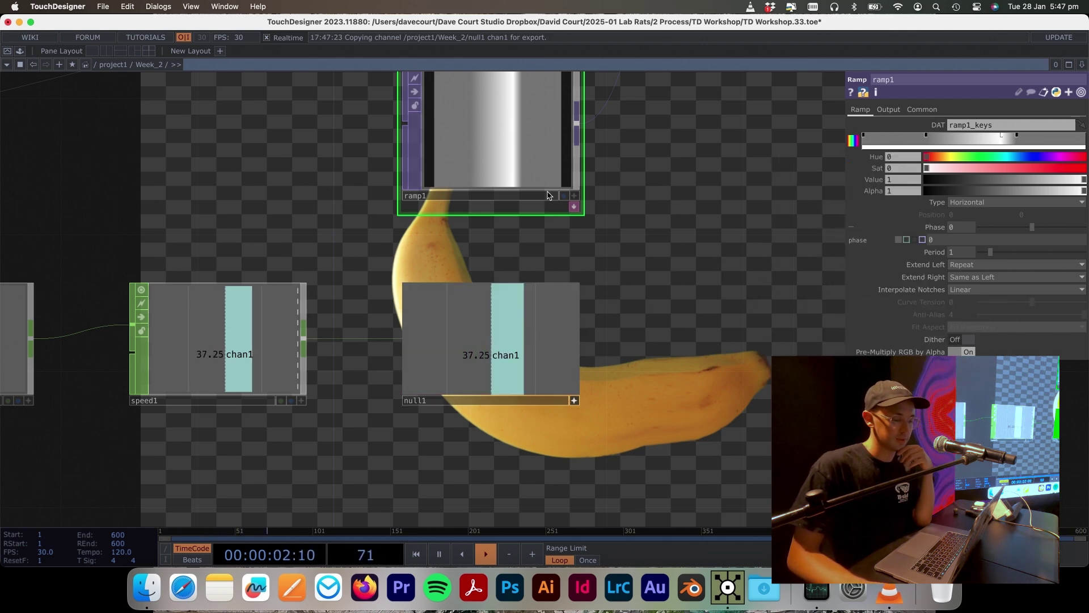
# Step: Link null1's chan1 channel to ramp1's Phase as a CHOP Reference
pyautogui.click(488, 319)
pyautogui.moveTo(463, 342); pyautogui.dragTo(923, 243)
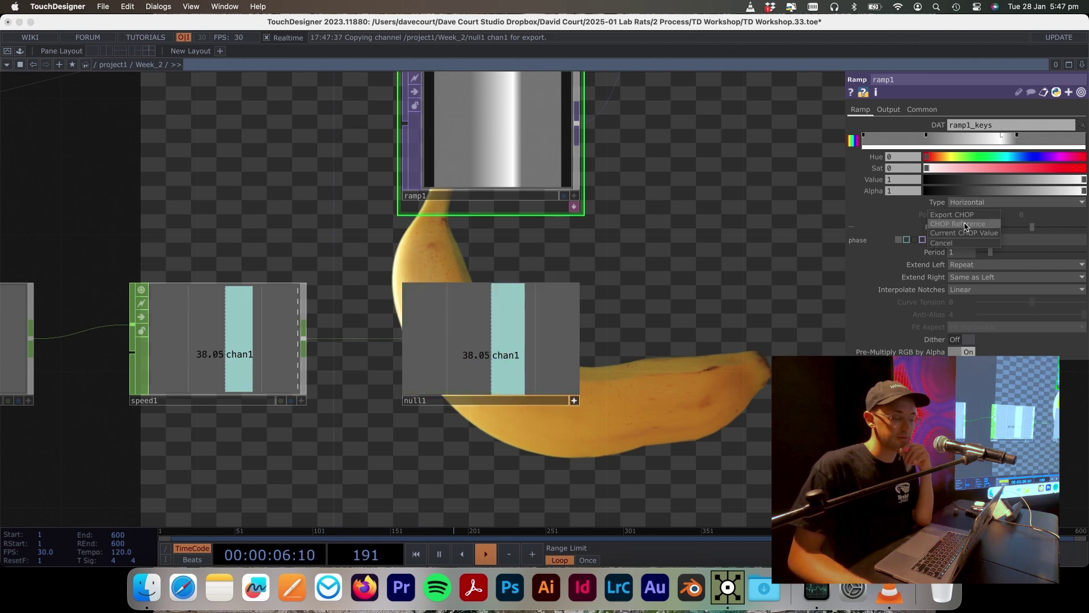
pyautogui.moveTo(966, 227); pyautogui.dragTo(966, 227)
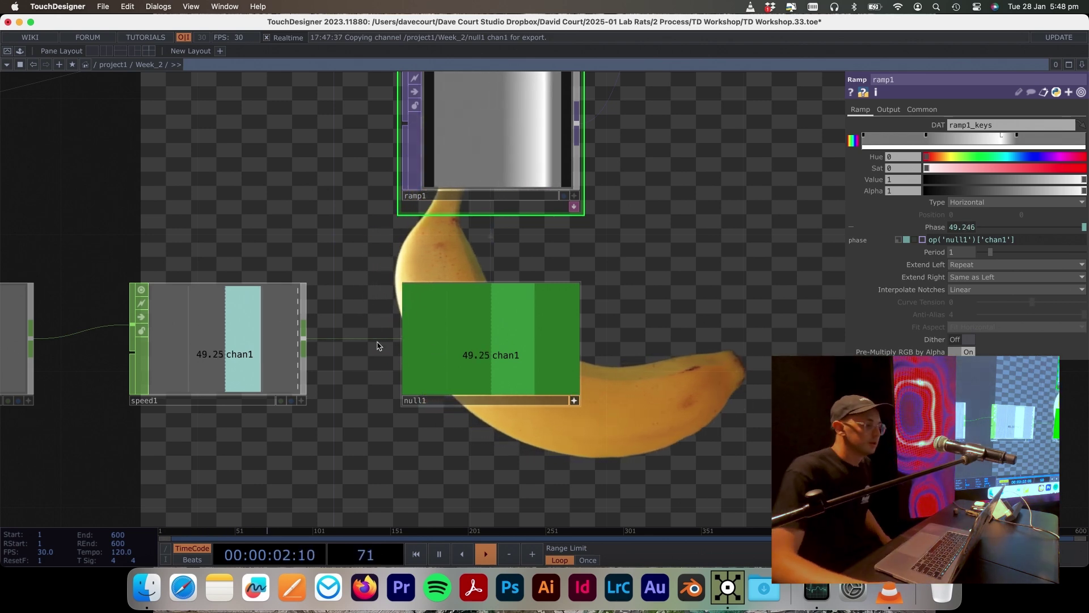
# Step: Reset fit1's Resolution parameter to its default, clearing the expressions that reference project_res
pyautogui.scroll(-5, 316, 280)
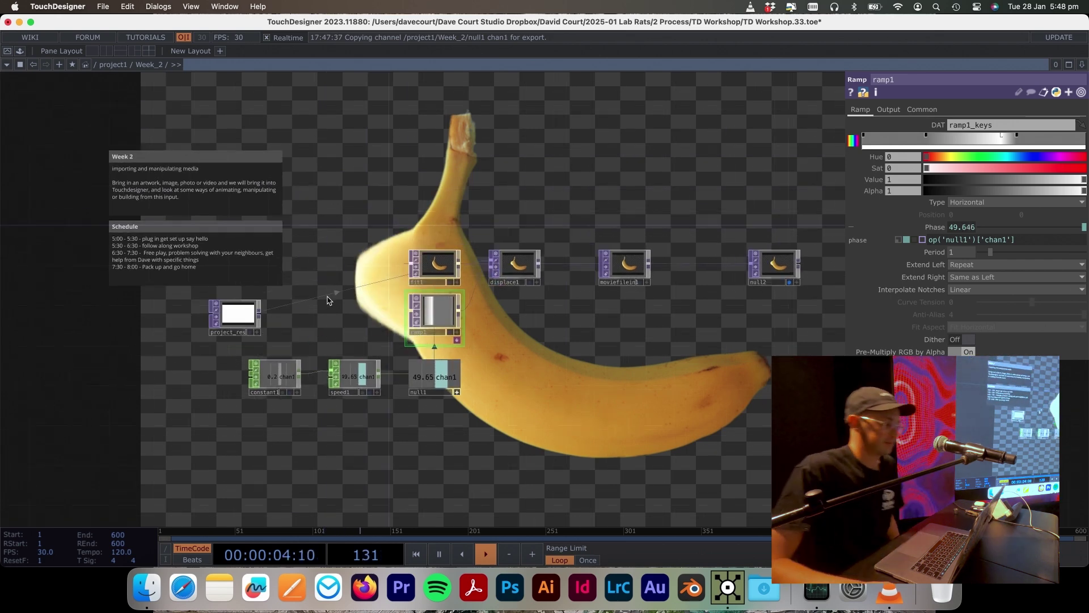
pyautogui.click(512, 263)
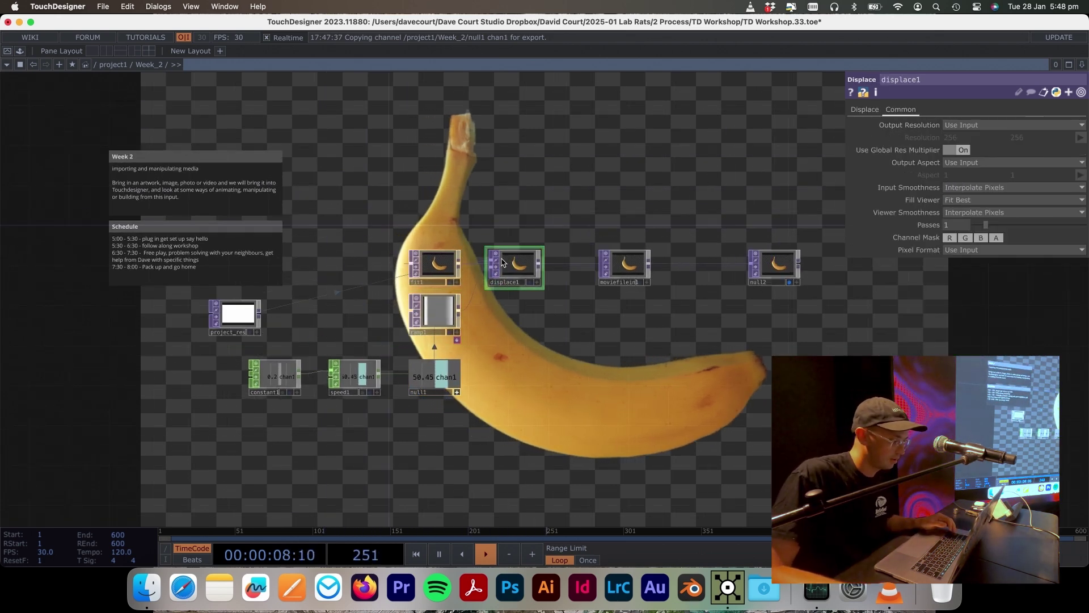
pyautogui.click(431, 267)
pyautogui.scroll(-2, 394, 239)
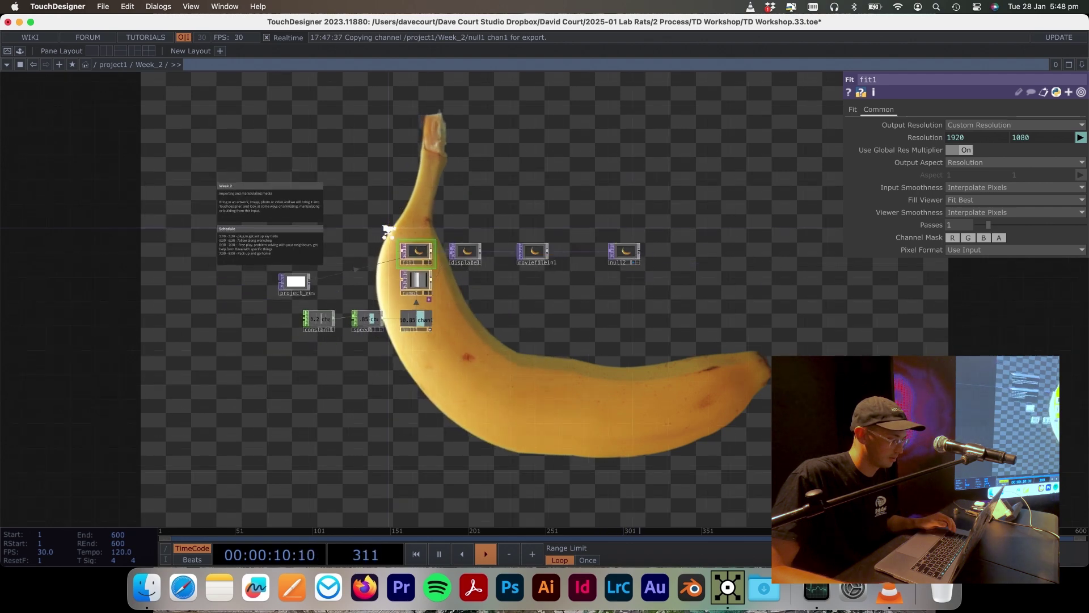
pyautogui.scroll(6, 389, 231)
pyautogui.moveTo(633, 162); pyautogui.dragTo(525, 181)
pyautogui.click(923, 139)
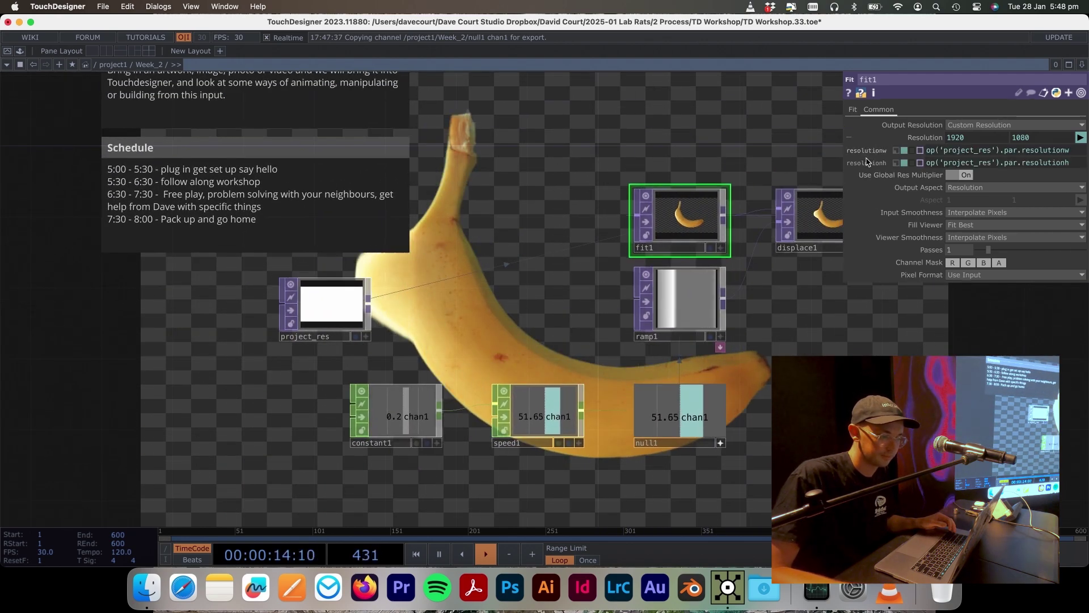
pyautogui.click(924, 140)
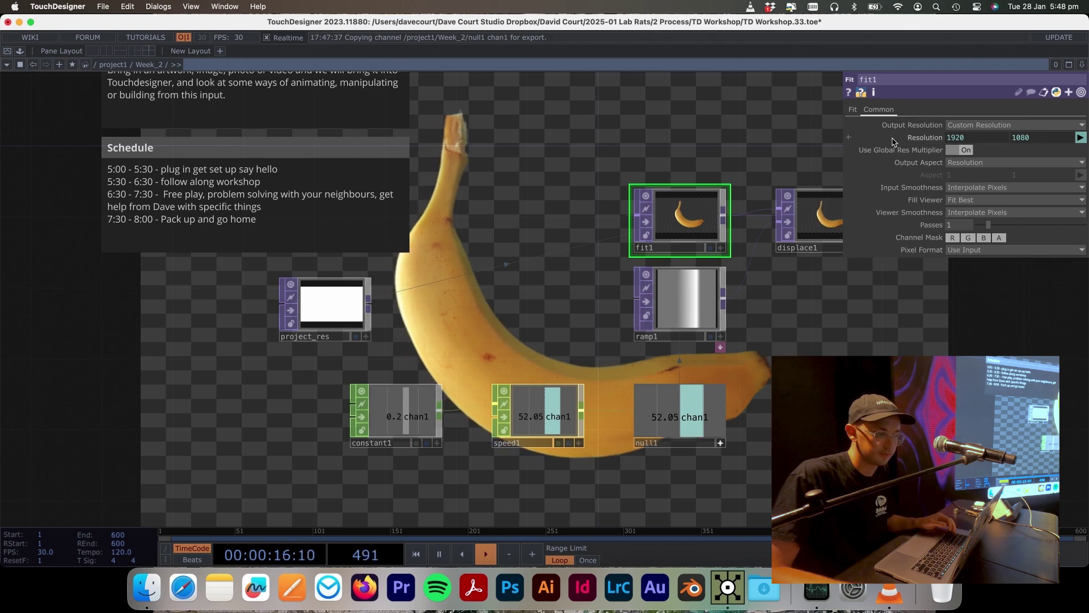
pyautogui.rightClick(922, 141)
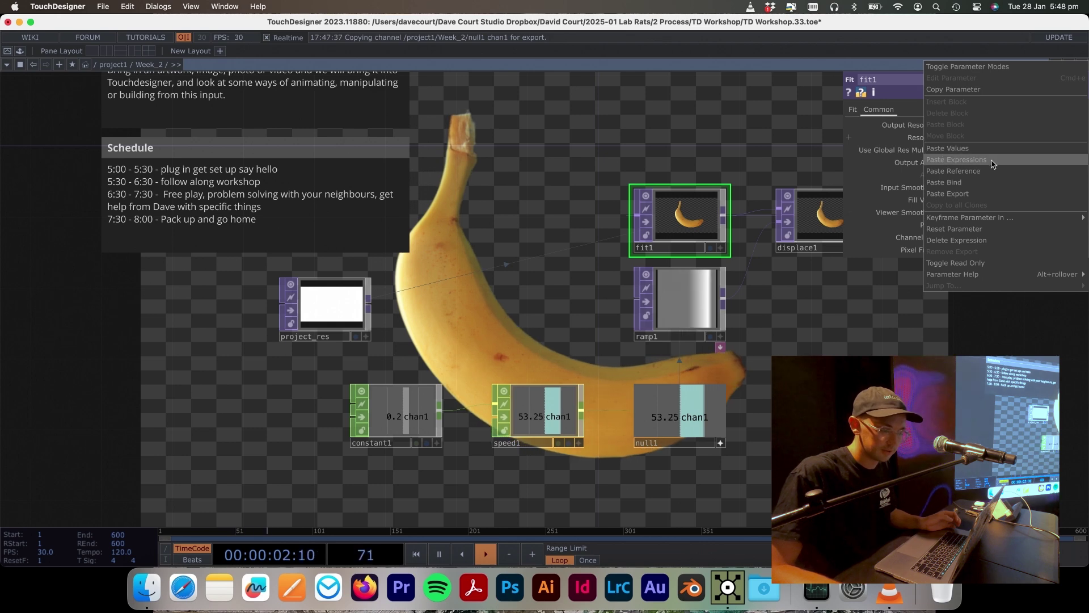
pyautogui.click(967, 229)
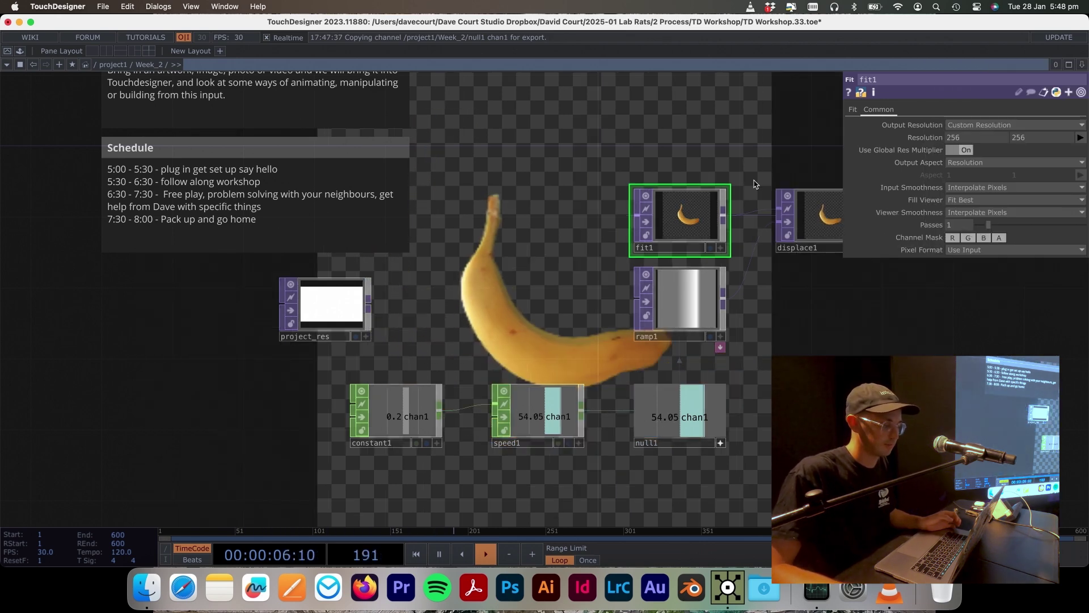
pyautogui.moveTo(686, 234); pyautogui.dragTo(599, 228)
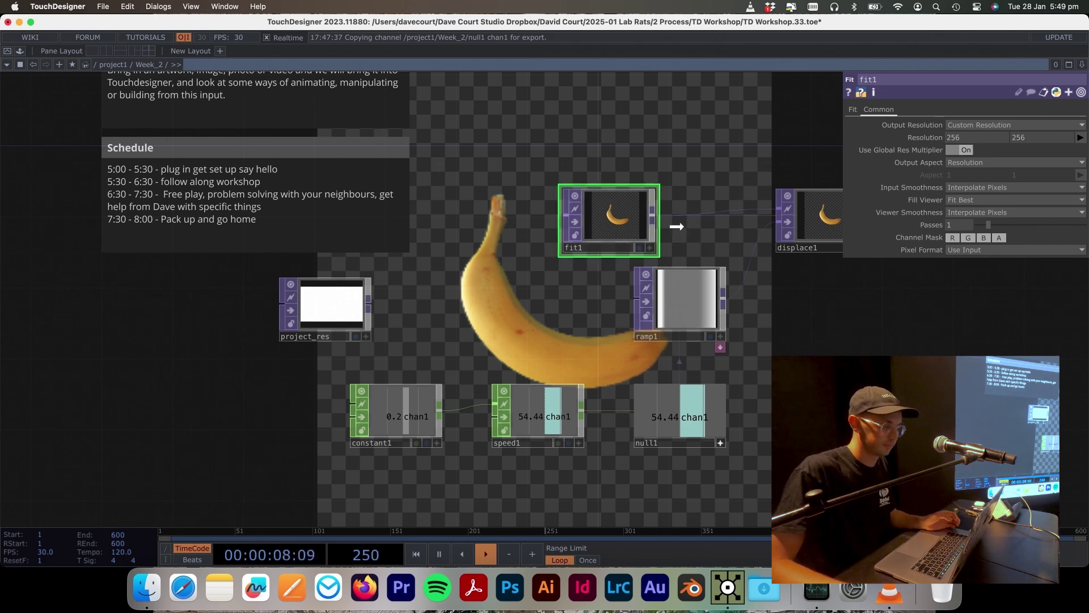
pyautogui.hotkey('ctrl', 'z')
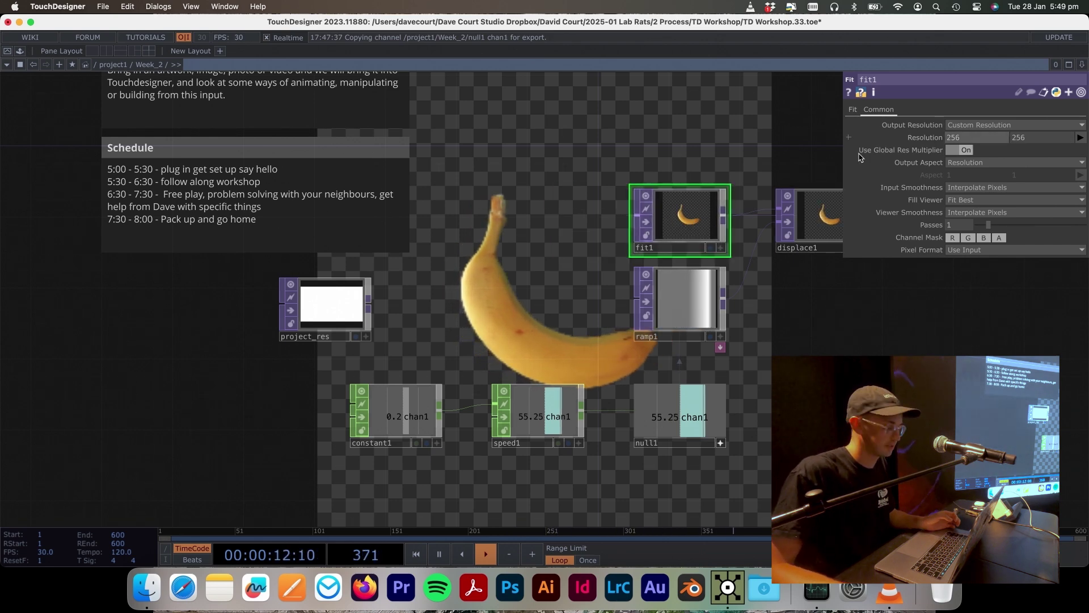
# Step: Copy project_res's Resolution parameter and paste it as a reference into fit1's Resolution
pyautogui.click(341, 284)
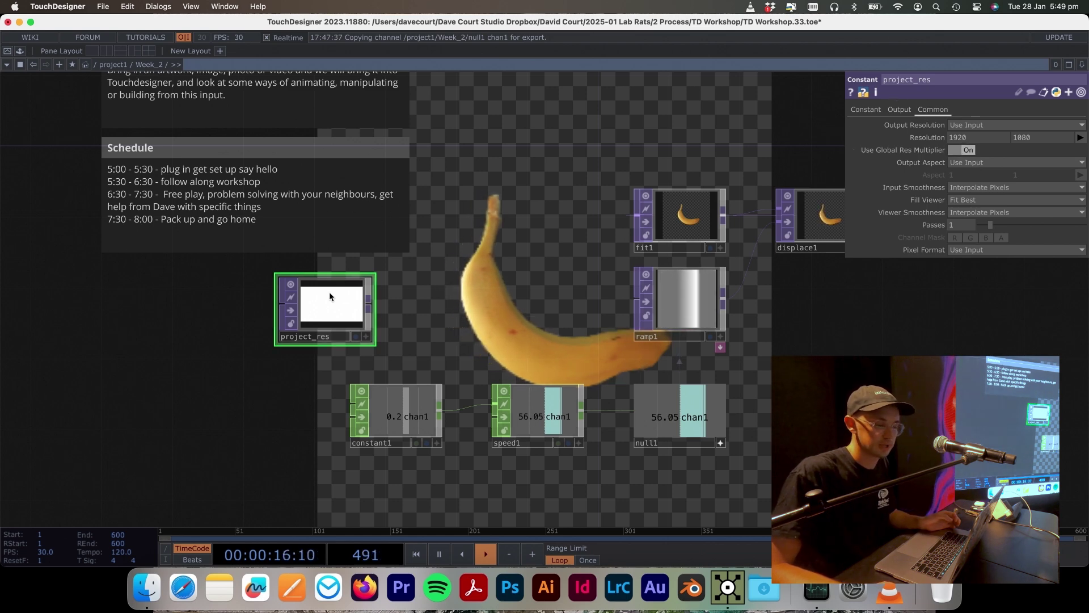
pyautogui.rightClick(929, 140)
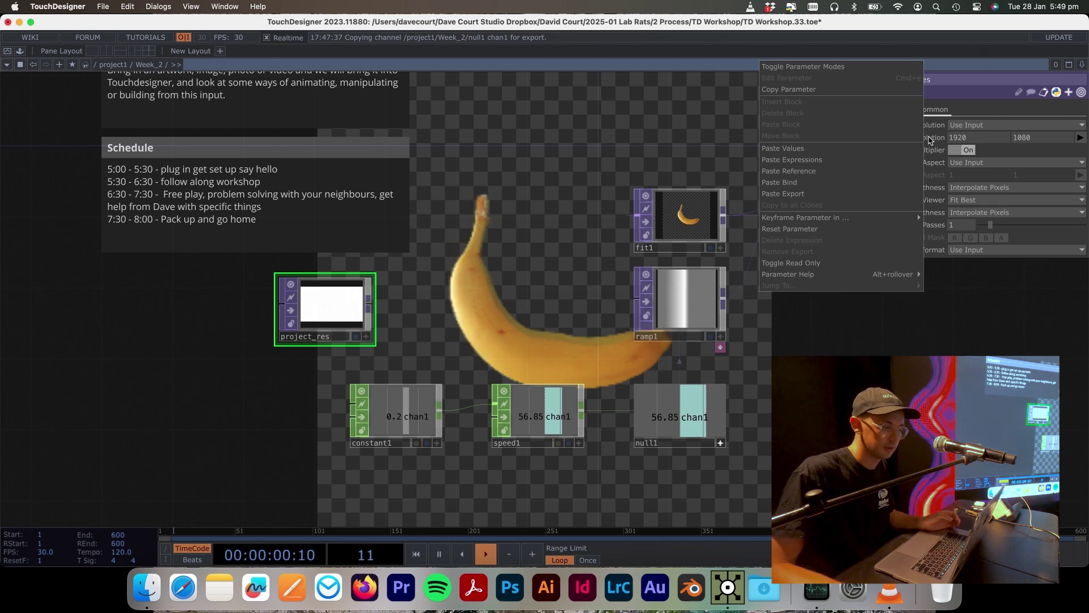
pyautogui.click(806, 91)
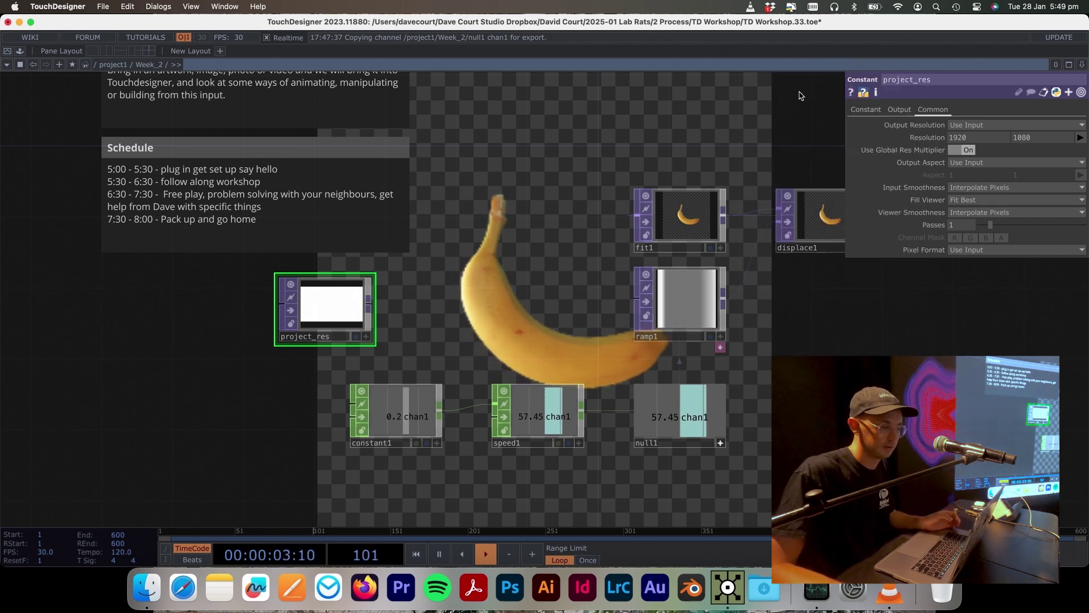
pyautogui.click(669, 241)
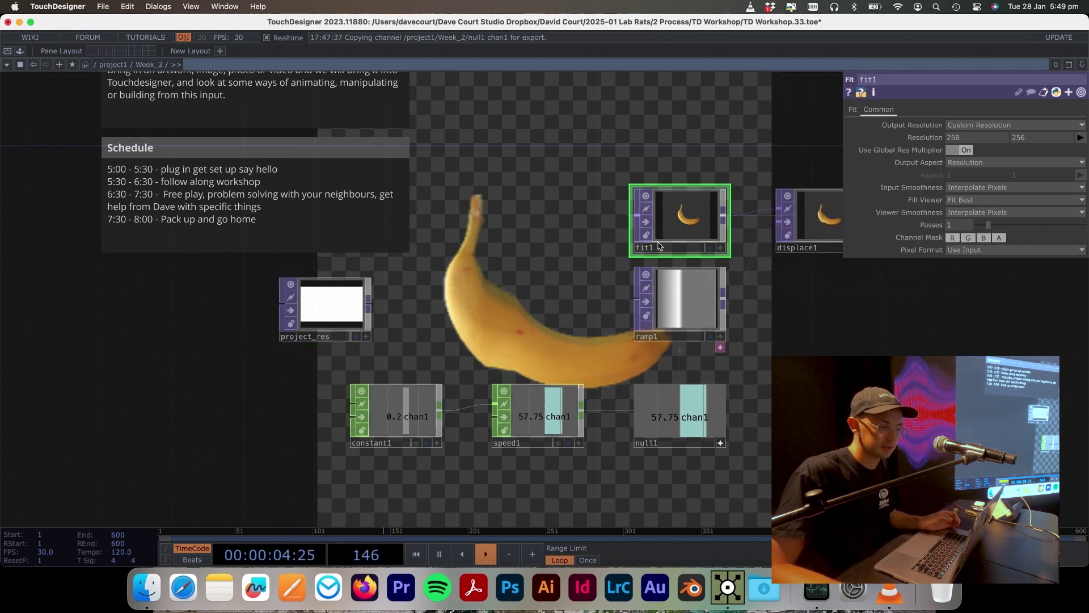
pyautogui.rightClick(924, 141)
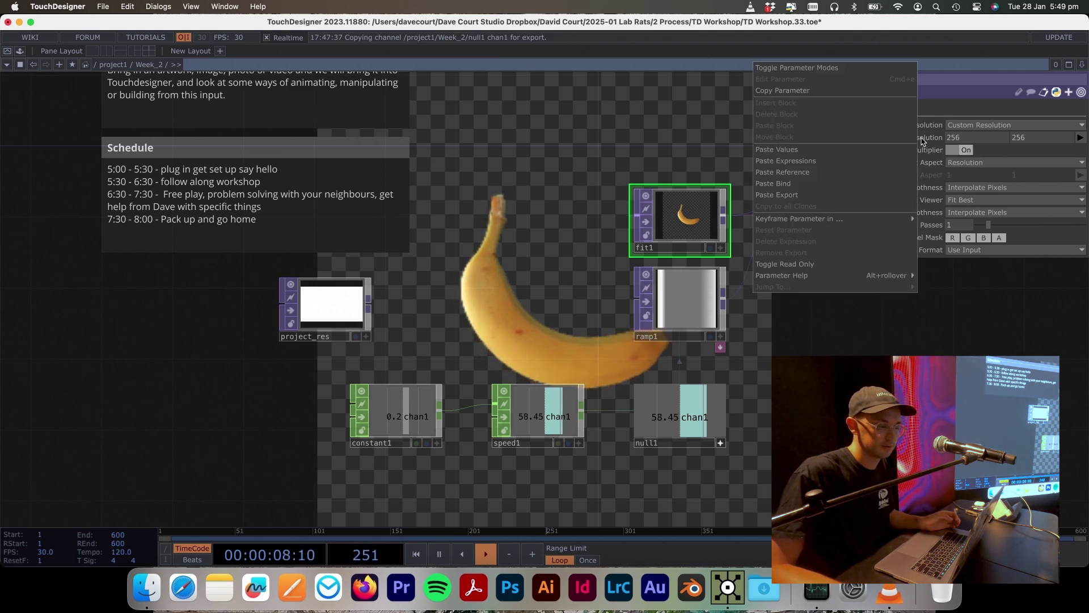
pyautogui.click(816, 173)
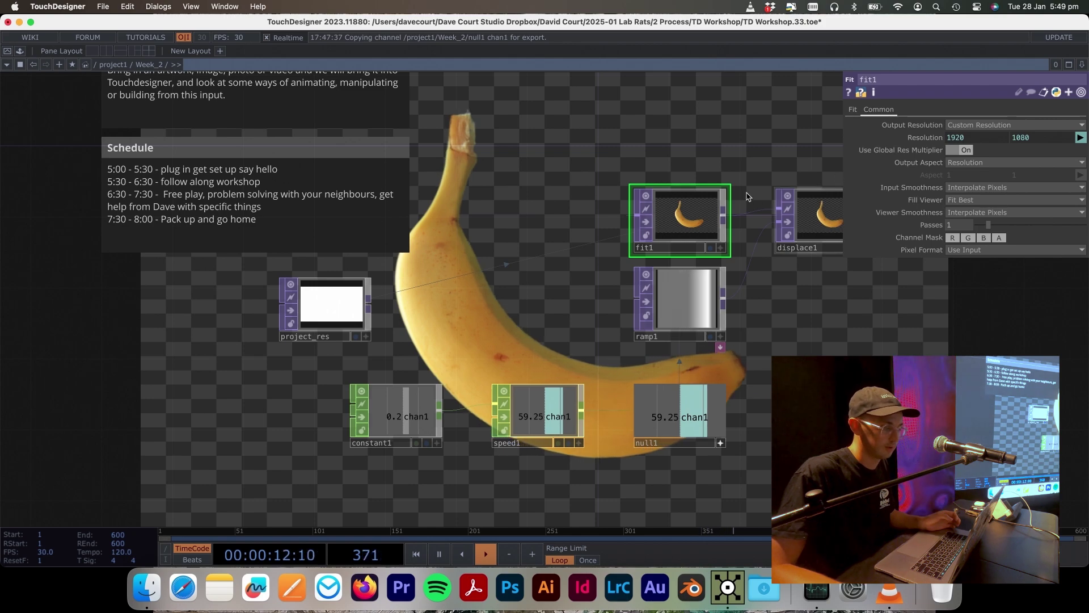
# Step: Examine project_res's Resolution parameter, including its copy and paste options and the list of preset resolutions
pyautogui.moveTo(818, 344); pyautogui.dragTo(640, 278)
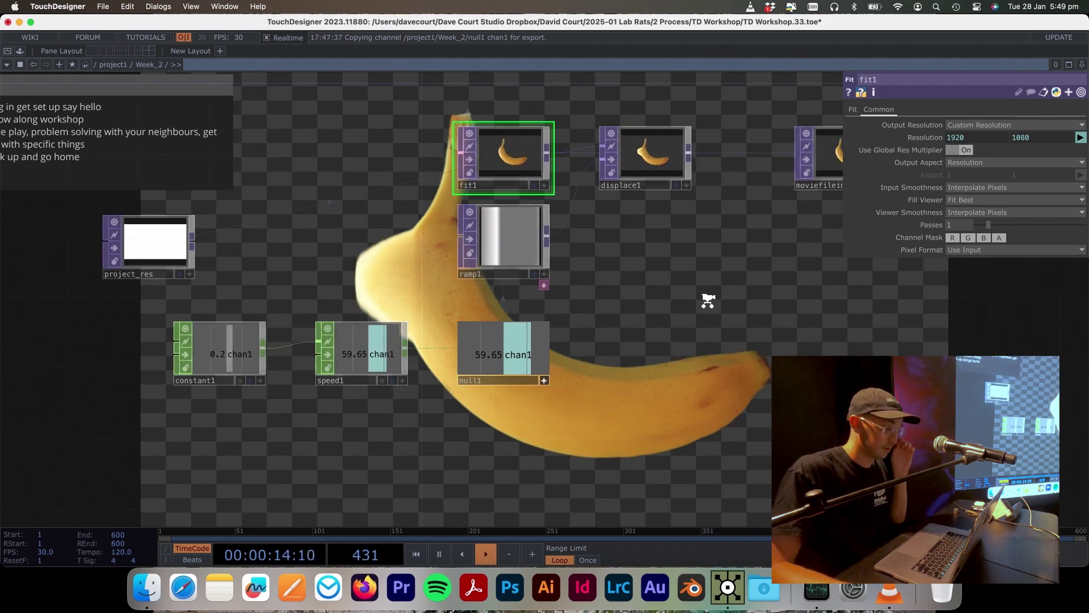
pyautogui.scroll(-2, 704, 297)
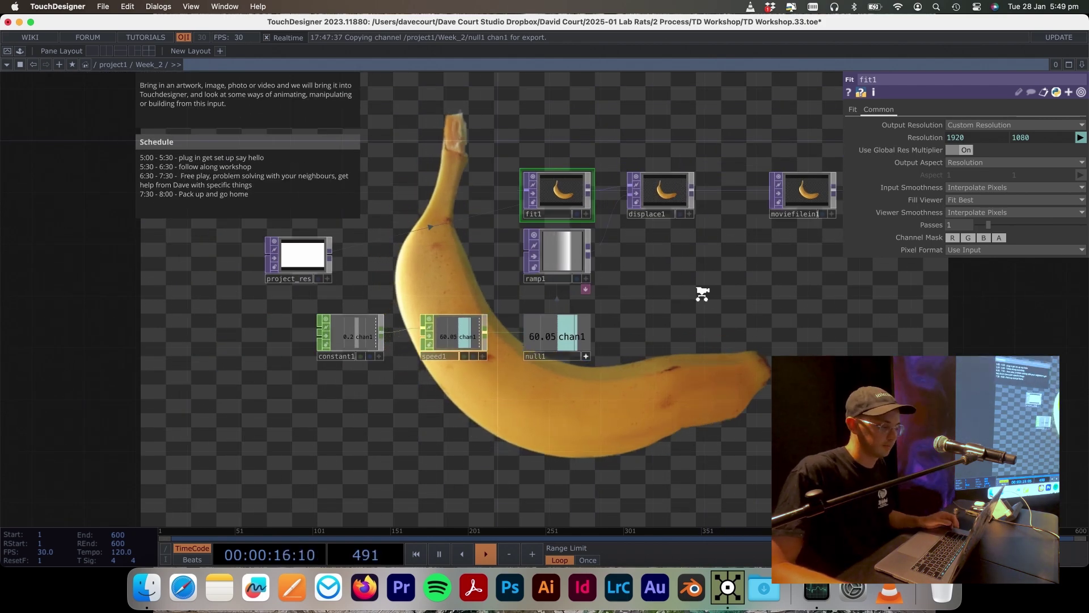
pyautogui.scroll(-2, 704, 297)
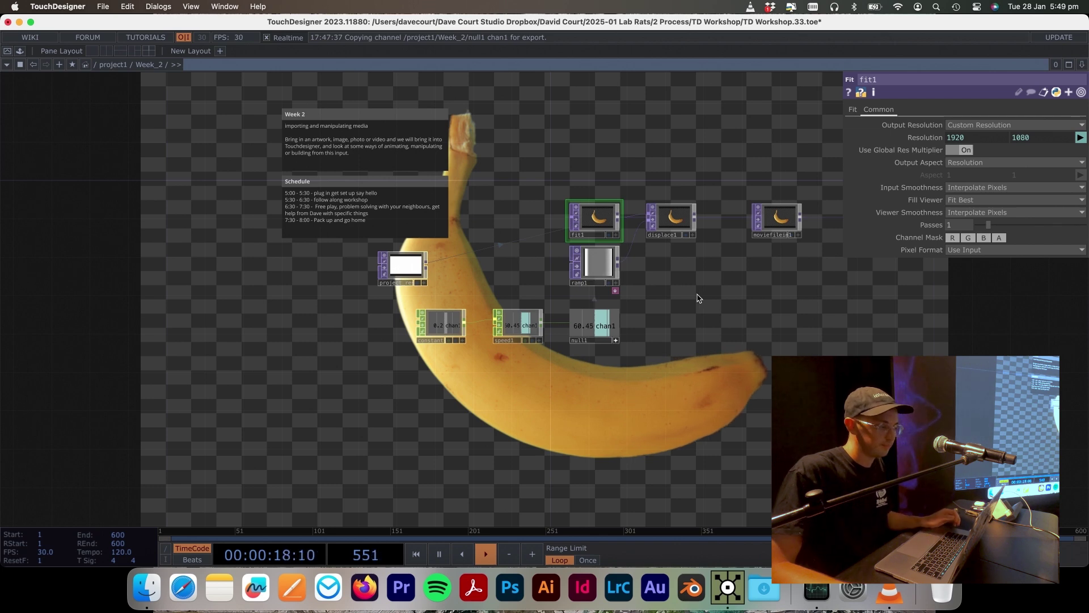
pyautogui.moveTo(725, 362); pyautogui.dragTo(714, 276)
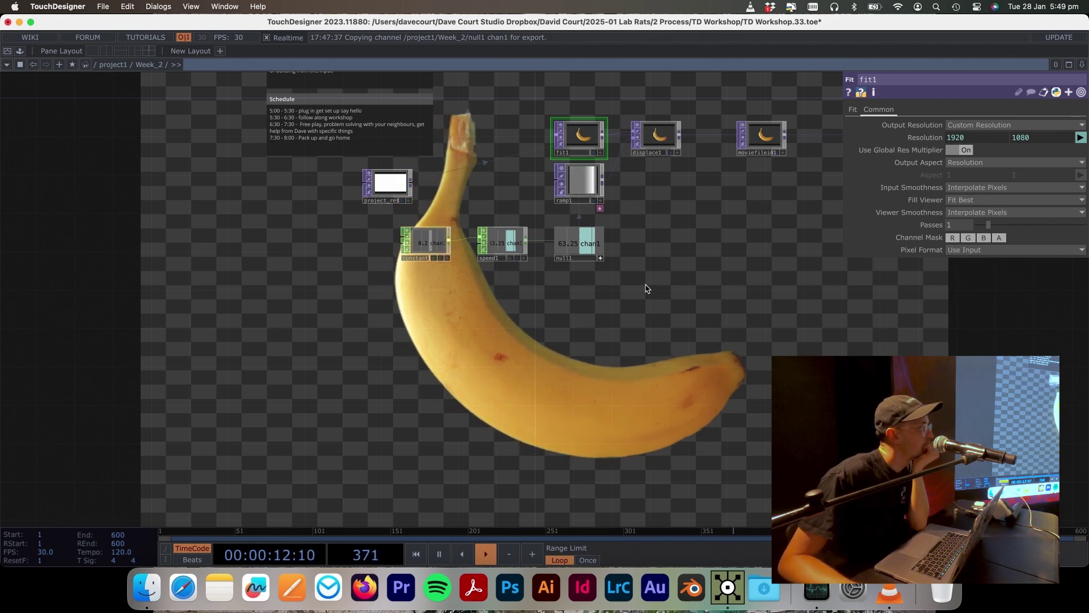
pyautogui.click(391, 191)
pyautogui.scroll(5, 498, 197)
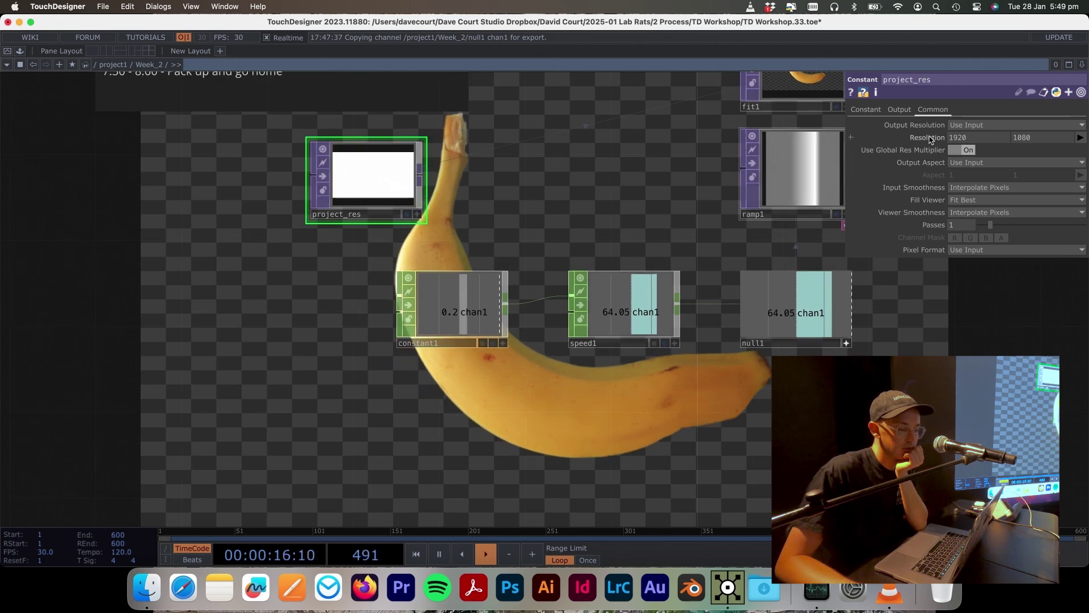
pyautogui.rightClick(935, 140)
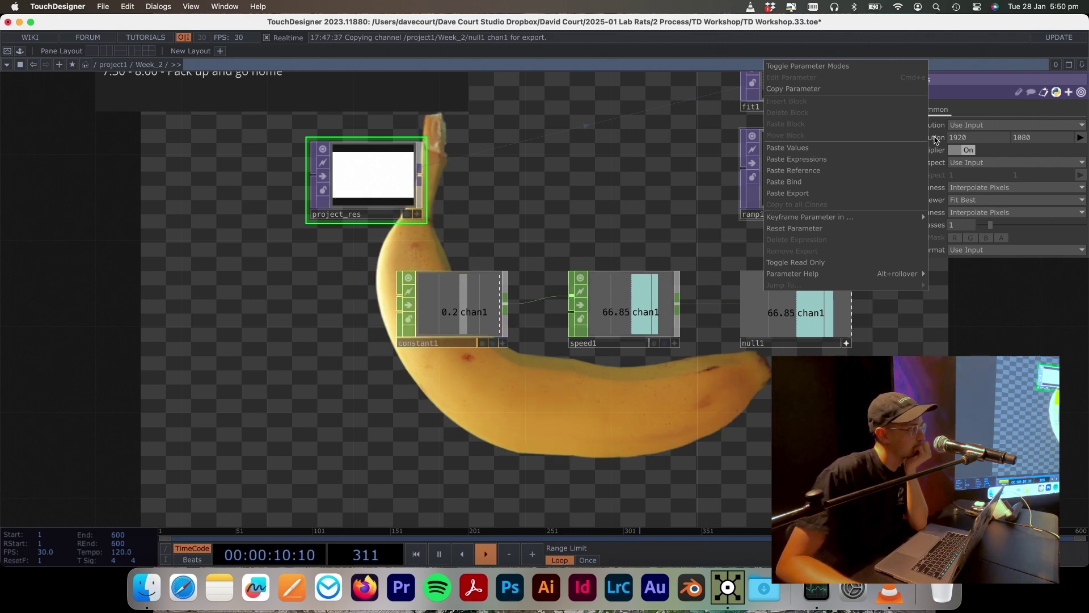
pyautogui.click(376, 185)
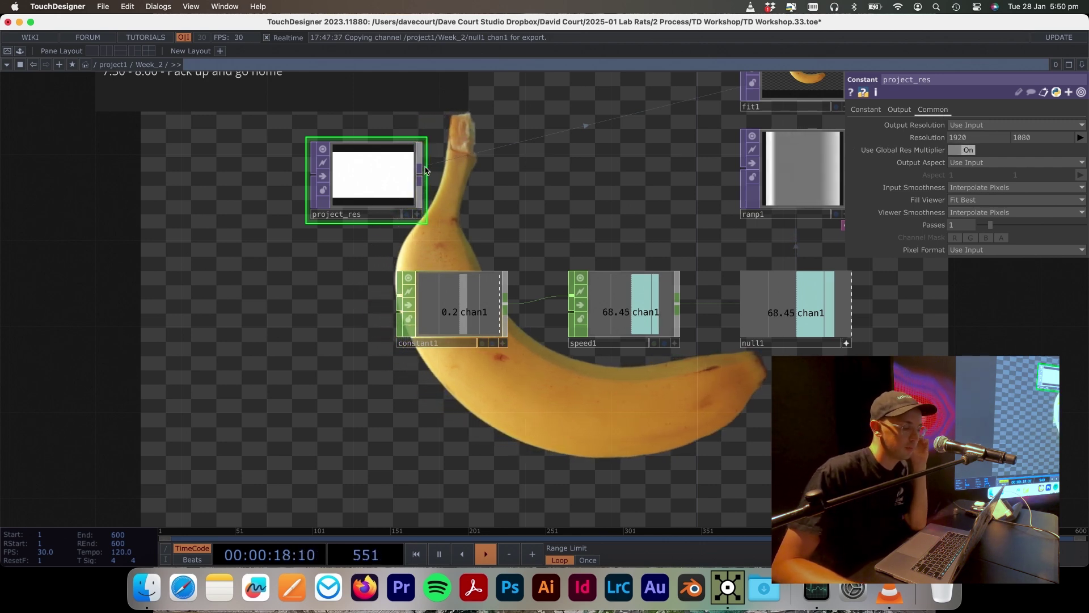
pyautogui.click(1080, 138)
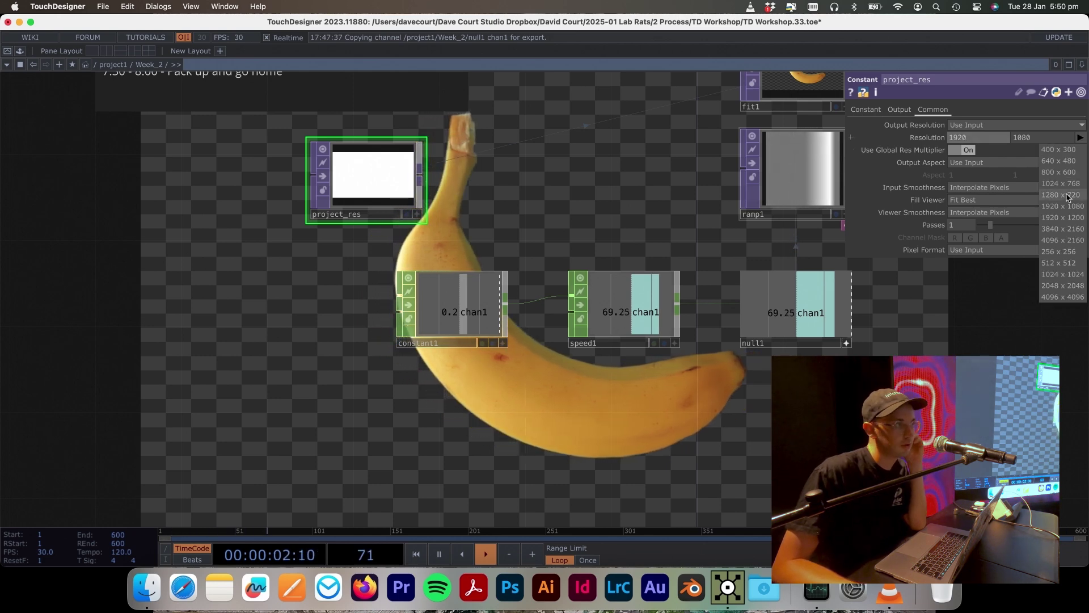
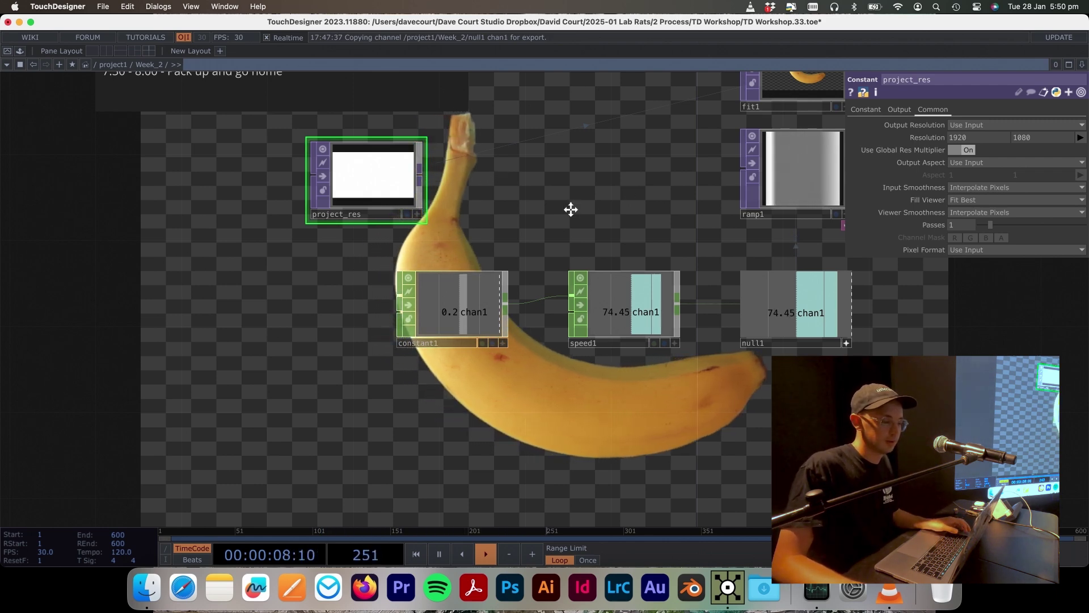
# Step: Turn off null2's background display and move it closer to moviefilein1
pyautogui.hscroll(5, 571, 209)
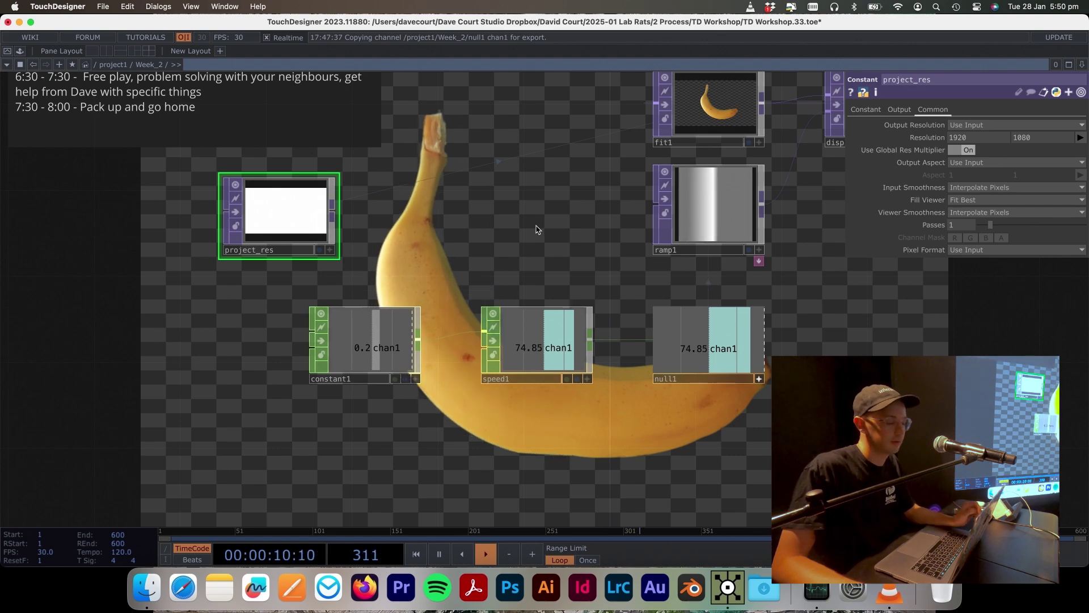
pyautogui.scroll(-5, 537, 229)
pyautogui.hscroll(5, 624, 272)
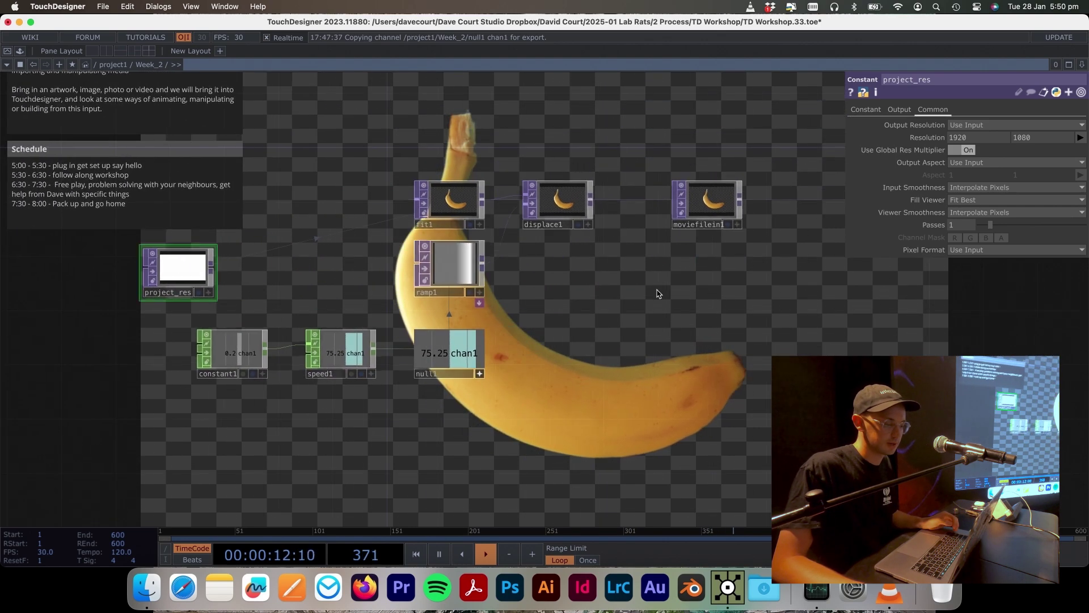
pyautogui.hscroll(5, 656, 273)
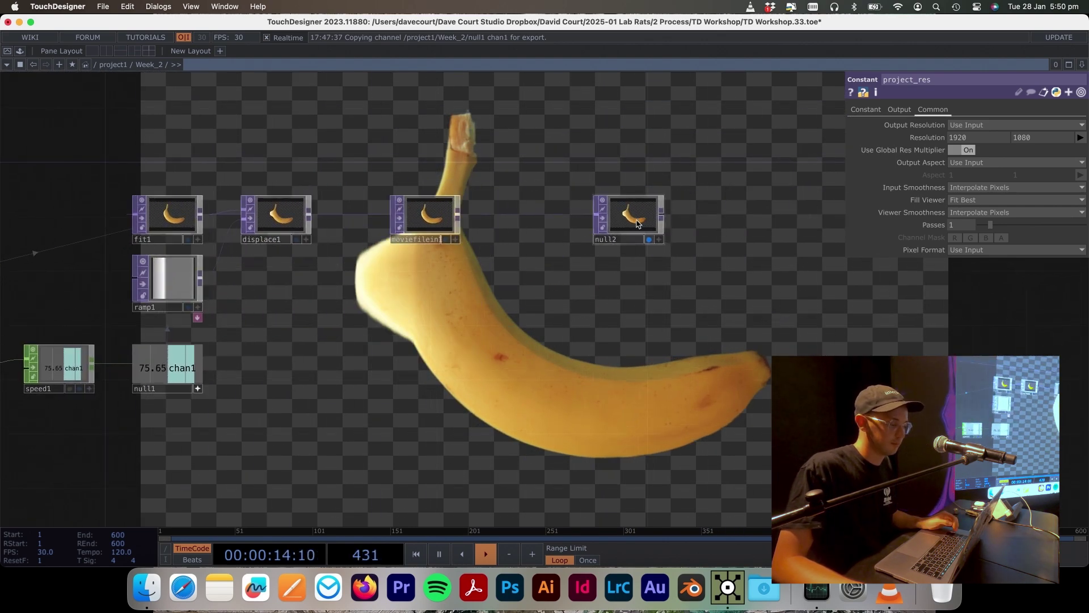
pyautogui.click(550, 246)
pyautogui.click(553, 240)
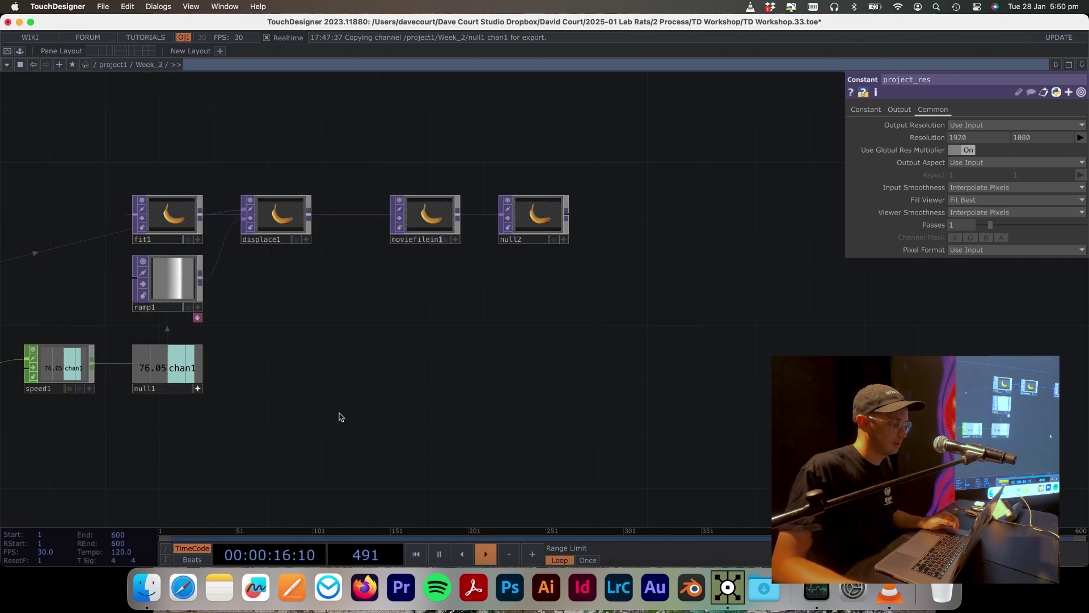
# Step: Switch to Finder and move its windows aside so the Movie folder and an empty network area are both accessible
pyautogui.hscroll(-10, 338, 416)
pyautogui.scroll(-5, 653, 350)
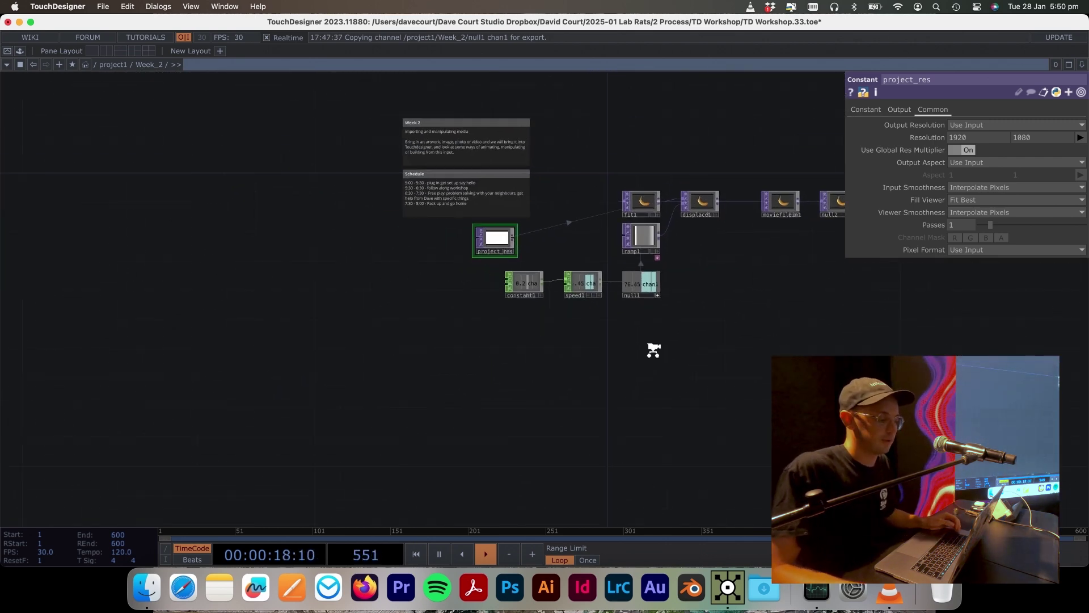
pyautogui.scroll(8, 669, 357)
pyautogui.scroll(-5, 721, 397)
pyautogui.hscroll(3, 632, 265)
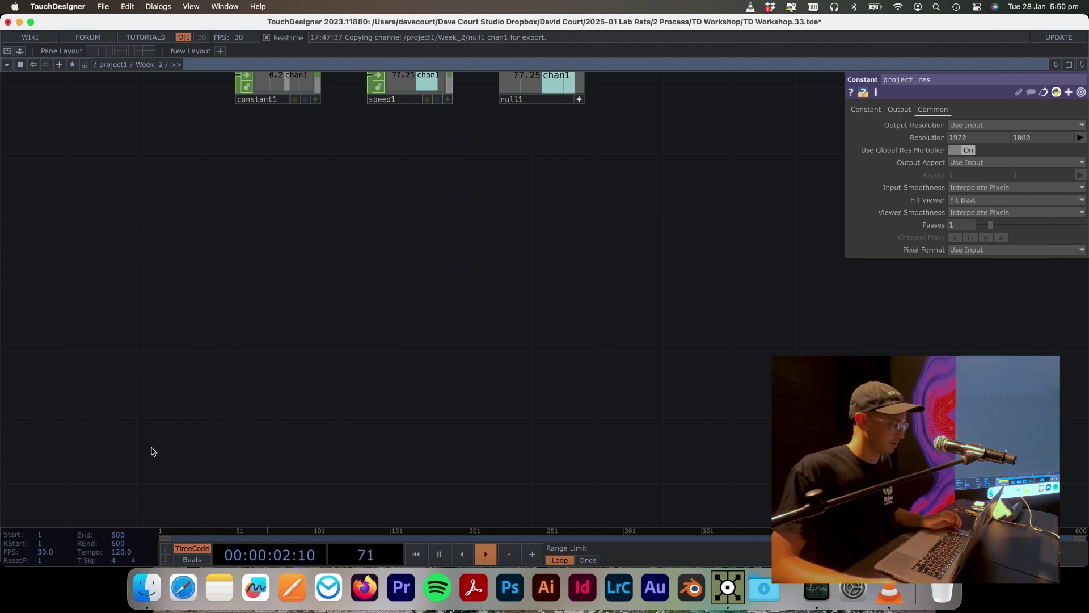
pyautogui.click(147, 601)
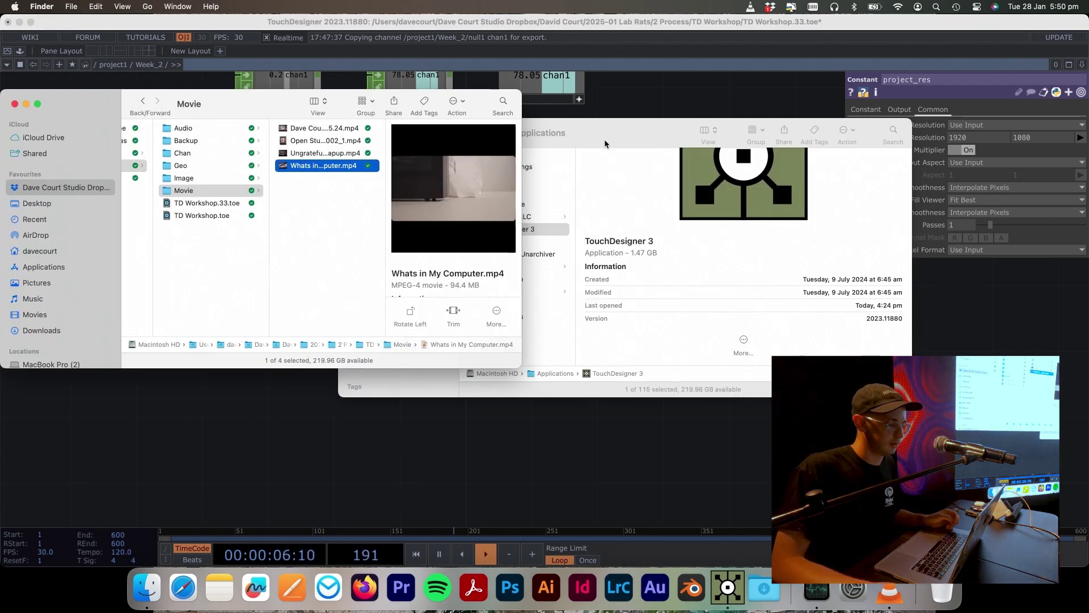
pyautogui.moveTo(605, 144); pyautogui.dragTo(197, 242)
pyautogui.moveTo(257, 108); pyautogui.dragTo(179, 121)
# Step: Select Open Studio 002_1.mp4 in the Movie folder and preview the video
pyautogui.click(238, 153)
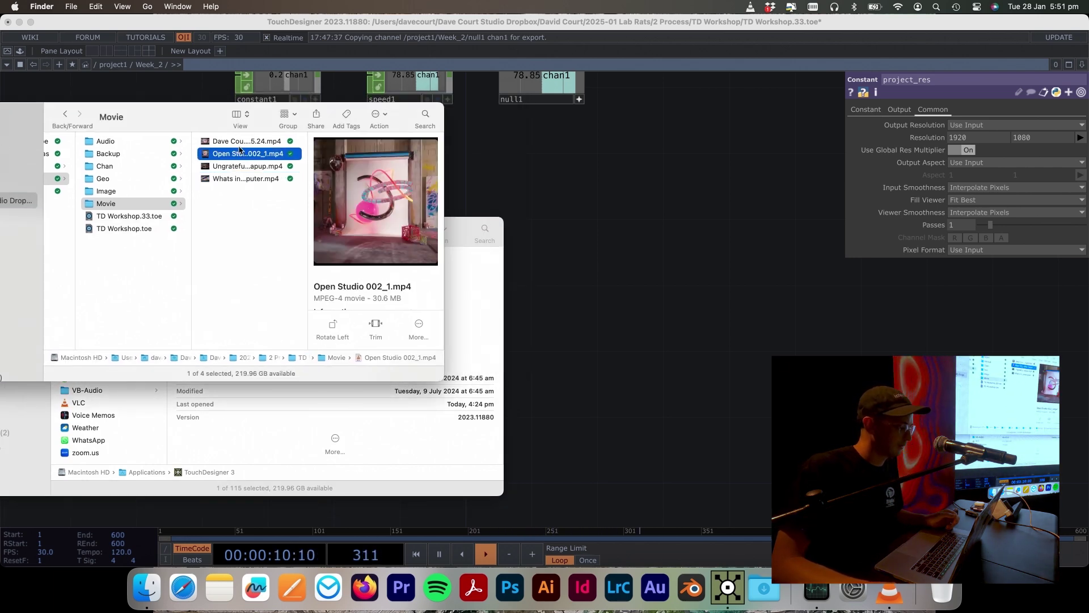
pyautogui.press('Up')
pyautogui.press('Down')
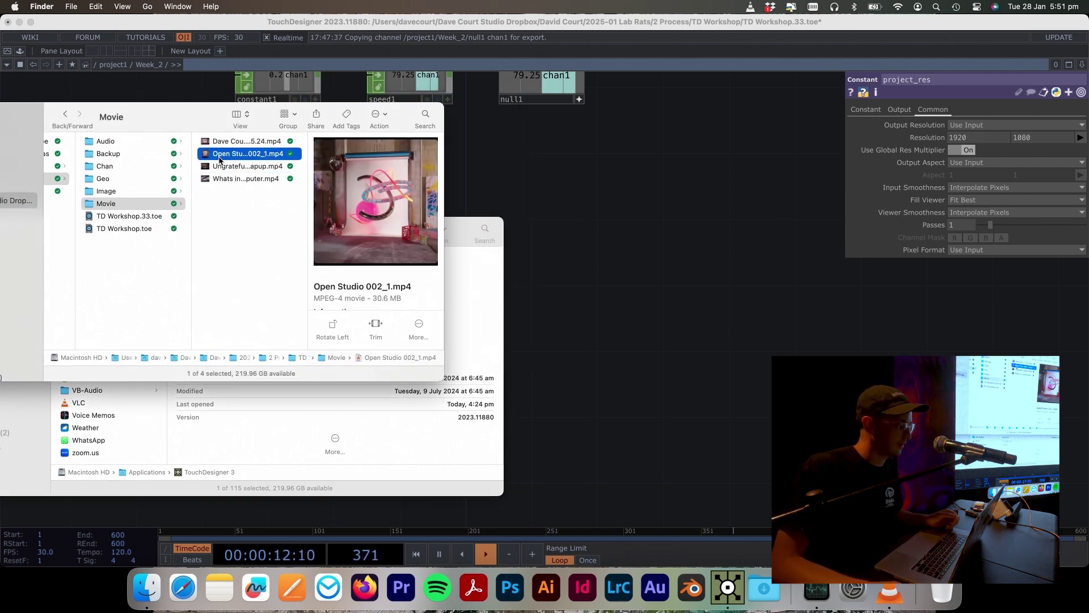
pyautogui.press('space')
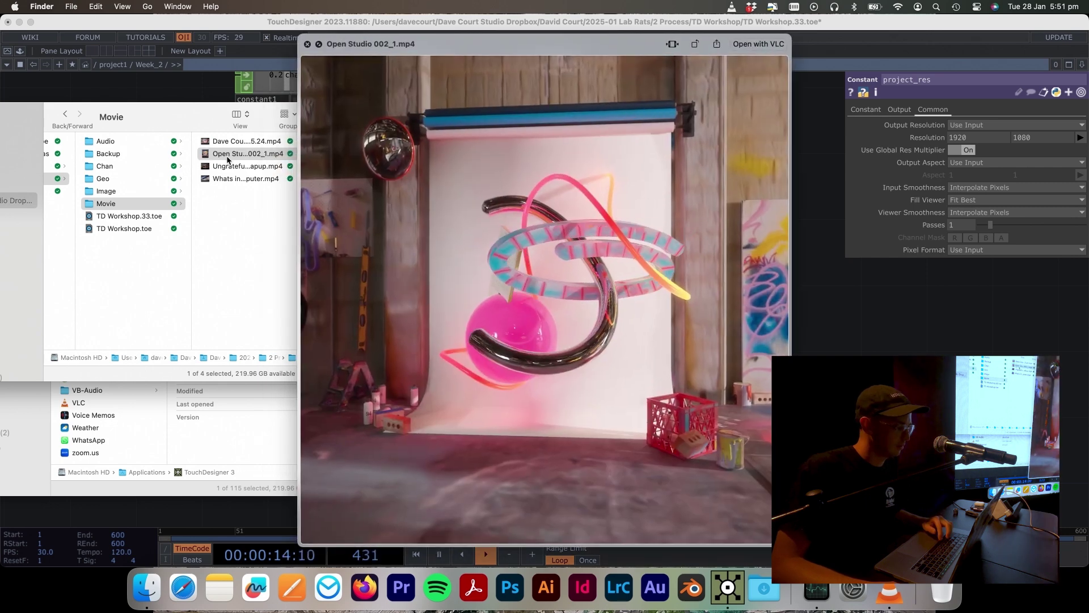
pyautogui.press('space')
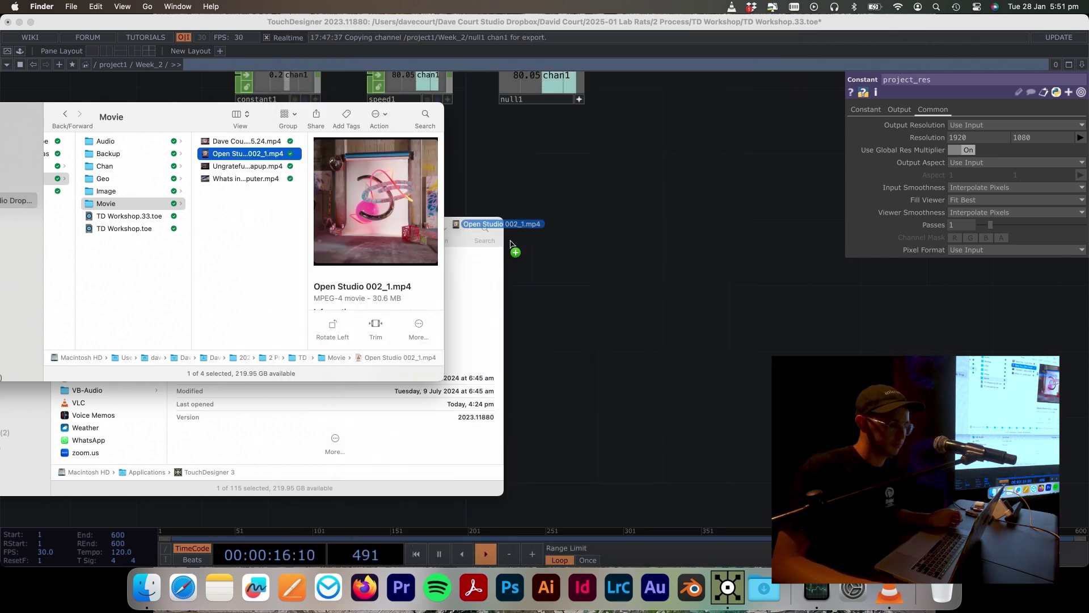
# Step: Import Open Studio 002_1.mp4 into the Week_2 network and place its node in the empty area below the CHOP chain
pyautogui.moveTo(645, 273); pyautogui.dragTo(166, 223)
pyautogui.hscroll(-10, 416, 226)
pyautogui.scroll(2, 416, 226)
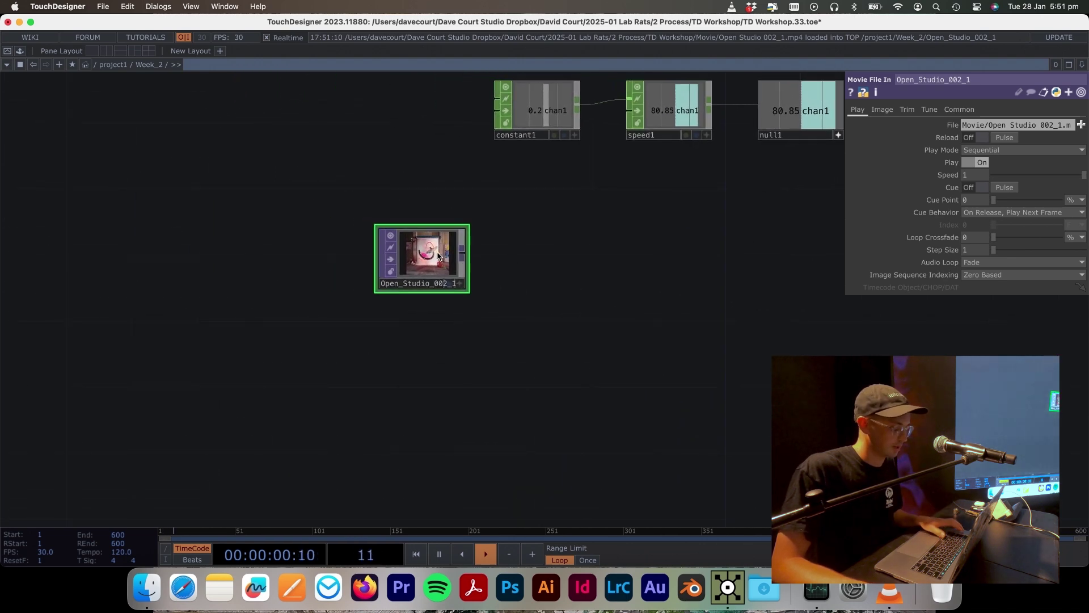
pyautogui.moveTo(432, 260); pyautogui.dragTo(366, 342)
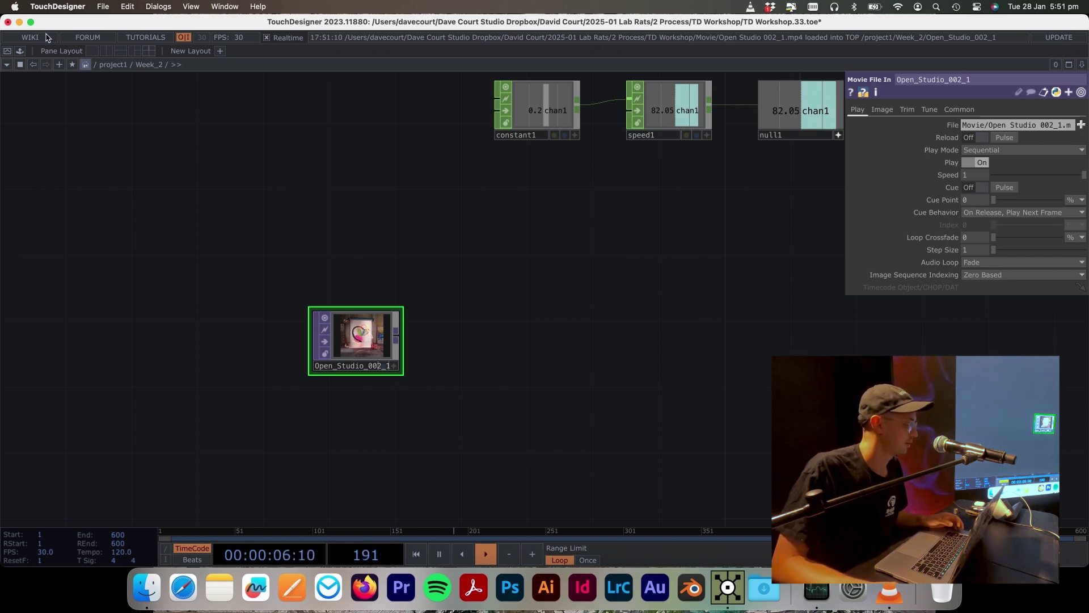
pyautogui.moveTo(364, 333); pyautogui.dragTo(374, 308)
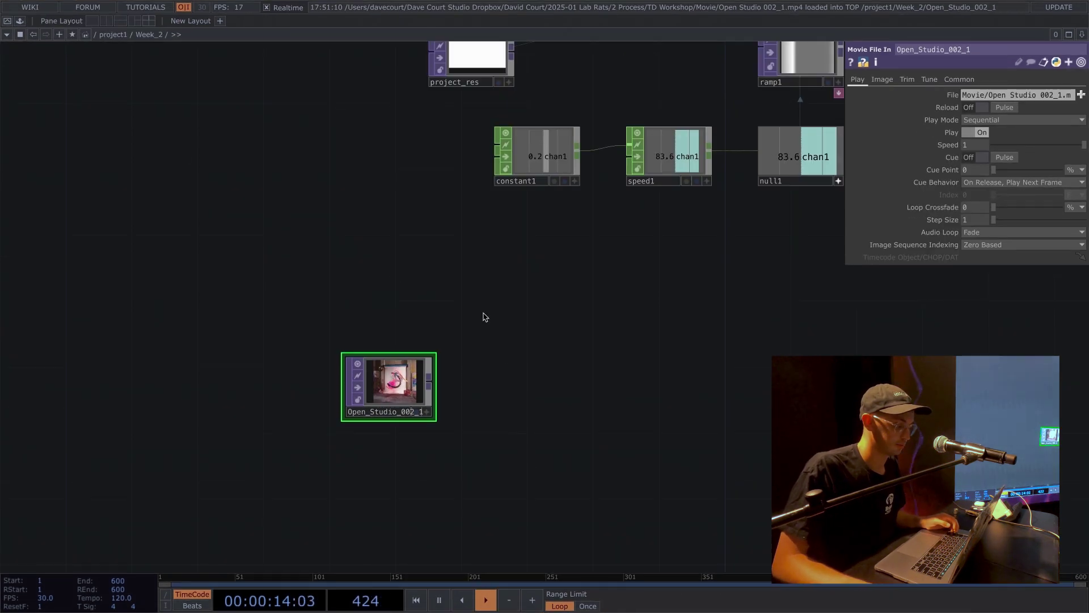
pyautogui.moveTo(460, 296); pyautogui.dragTo(317, 123)
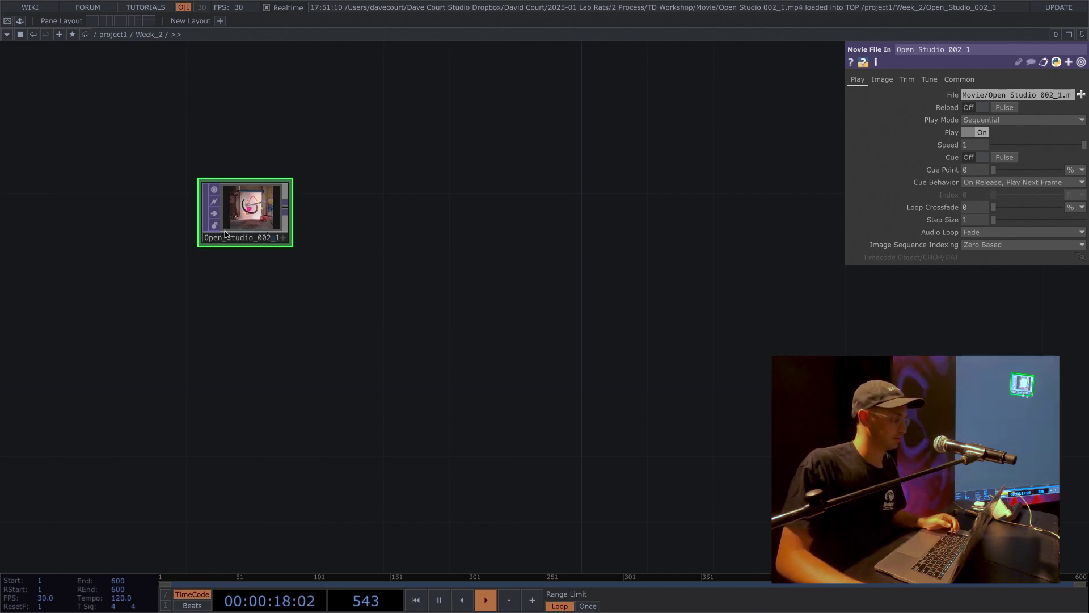
pyautogui.moveTo(272, 226); pyautogui.dragTo(321, 226)
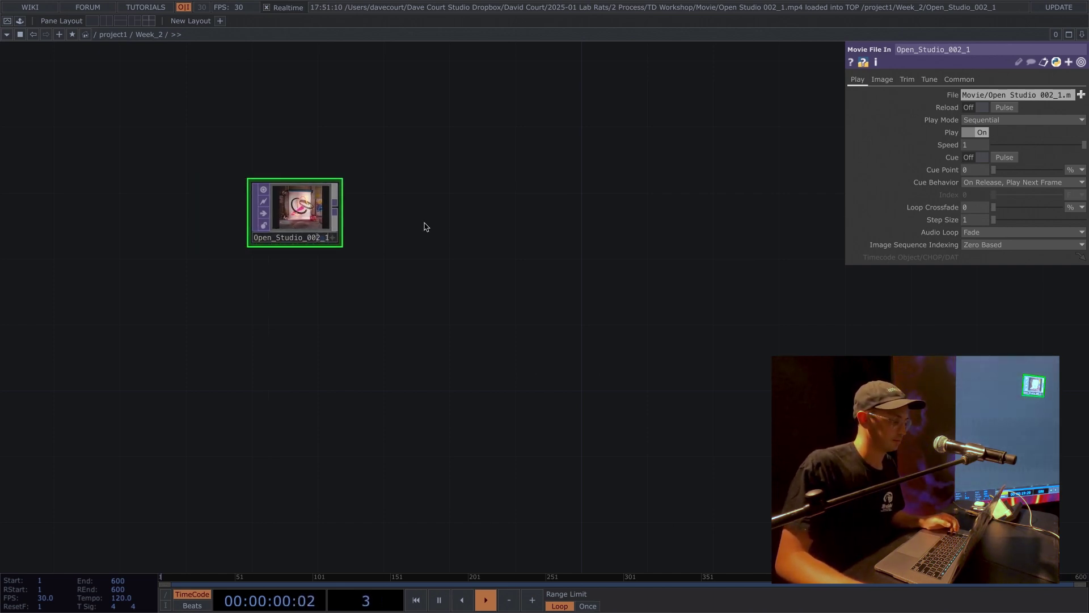
# Step: Add a Null TOP to Open_Studio_002_1's output, place it well apart from the source, and display it in the background
pyautogui.scroll(-2, 402, 218)
pyautogui.scroll(4, 350, 214)
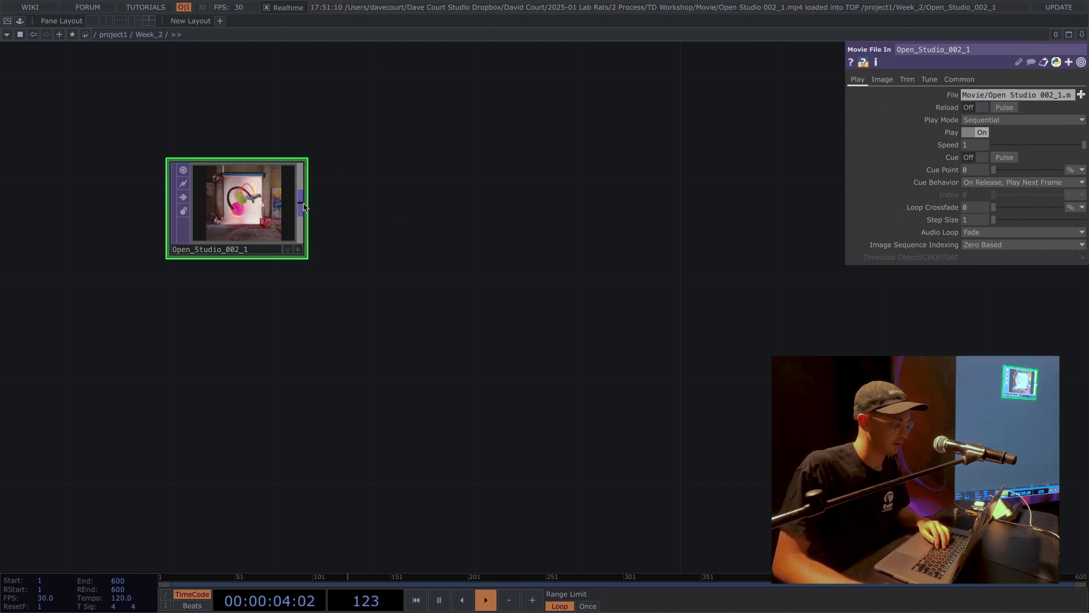
pyautogui.rightClick(305, 208)
pyautogui.write('nu')
pyautogui.press('Return')
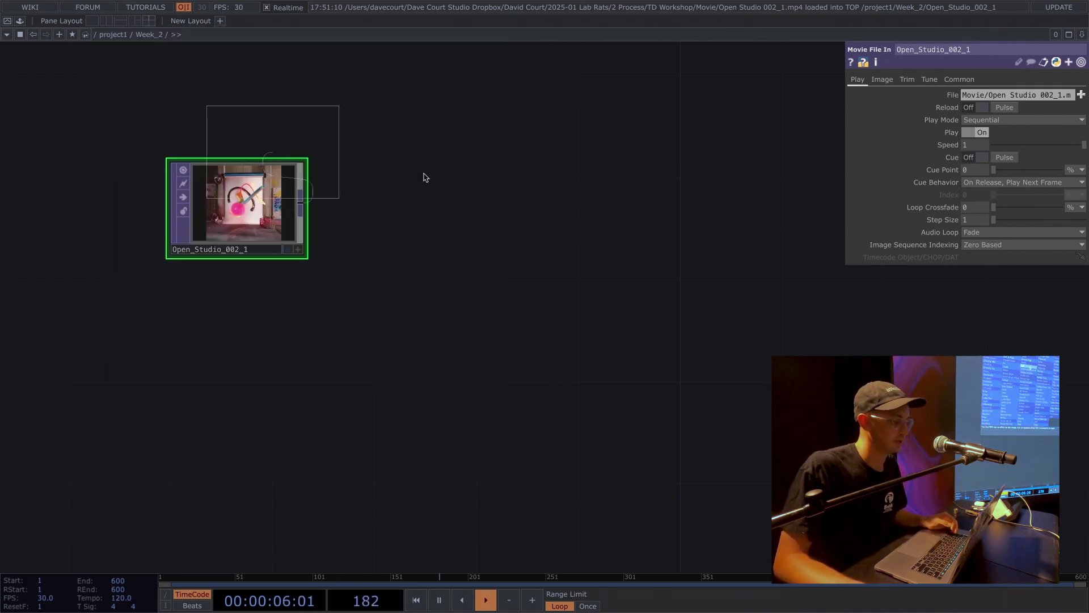
pyautogui.click(720, 209)
pyautogui.hscroll(5, 469, 353)
pyautogui.scroll(-3, 448, 318)
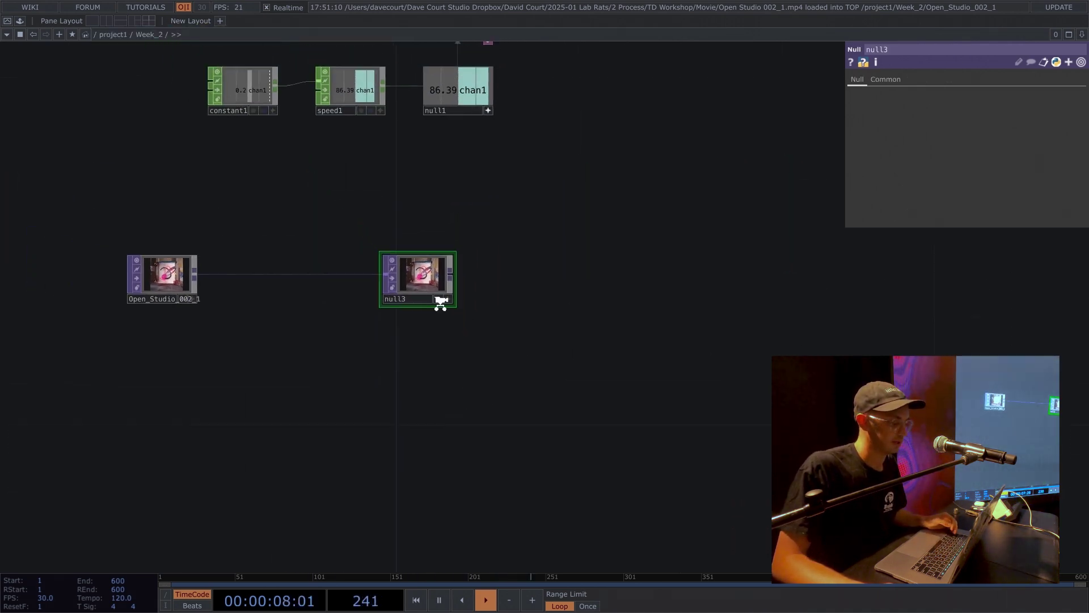
pyautogui.scroll(1, 440, 302)
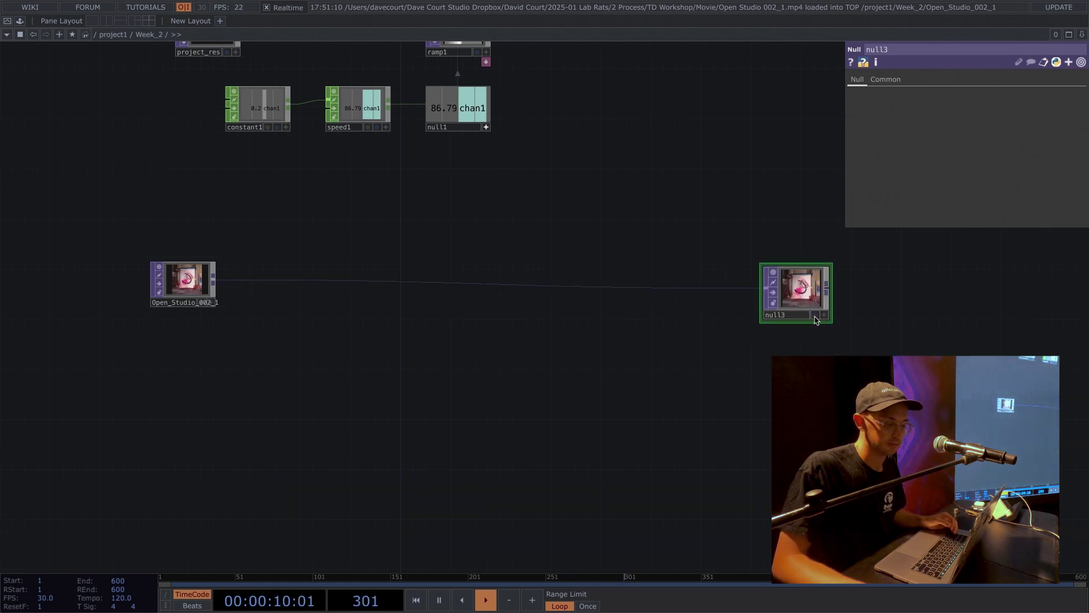
pyautogui.click(815, 317)
# Step: Add a Displace TOP from Open_Studio_002_1's output, placing it between the video and null3
pyautogui.hscroll(-10, 584, 301)
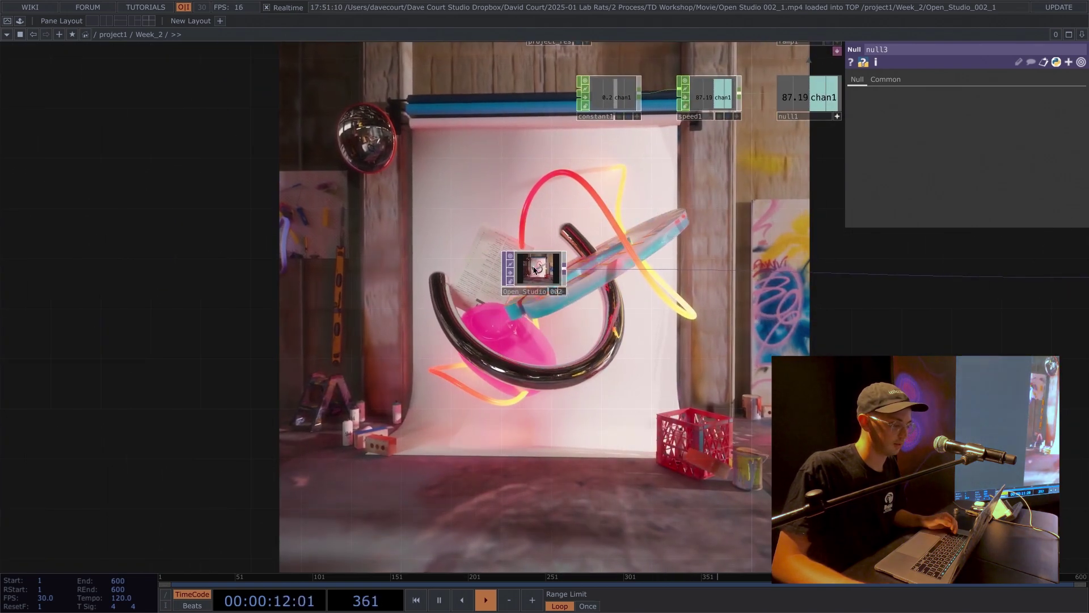
pyautogui.moveTo(535, 271); pyautogui.dragTo(187, 279)
pyautogui.scroll(3, 314, 269)
pyautogui.scroll(2, 318, 272)
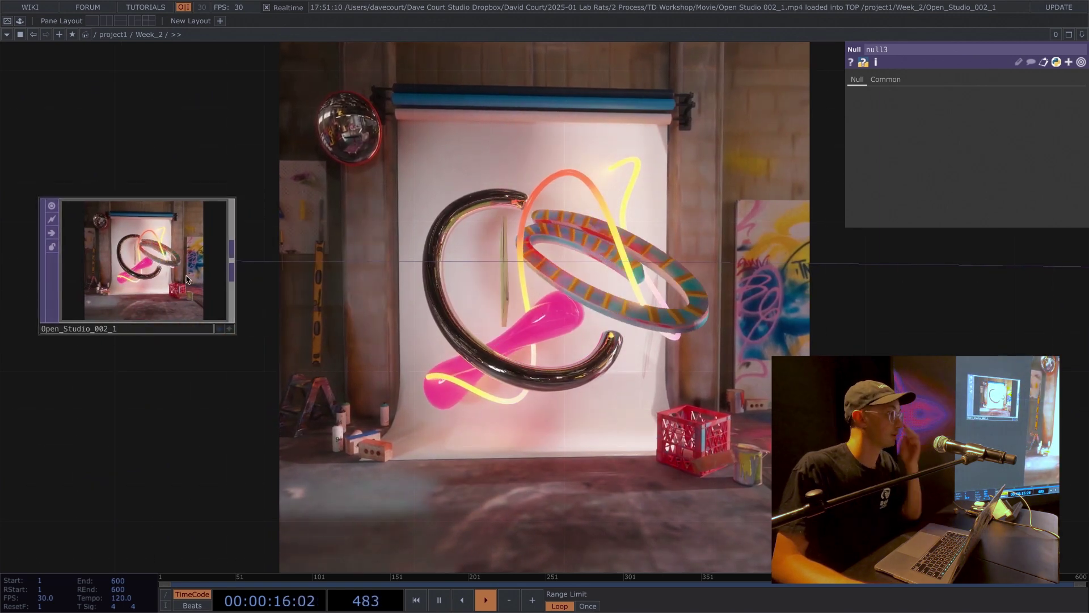
pyautogui.scroll(-2, 376, 300)
pyautogui.hscroll(-2, 376, 300)
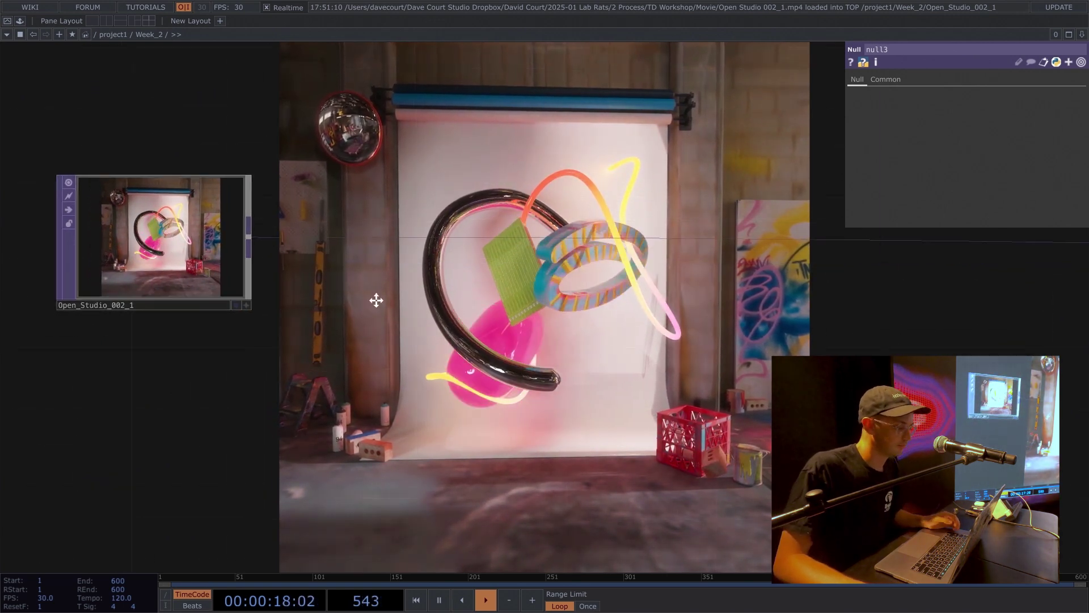
pyautogui.scroll(-2, 376, 300)
pyautogui.hscroll(-1, 376, 300)
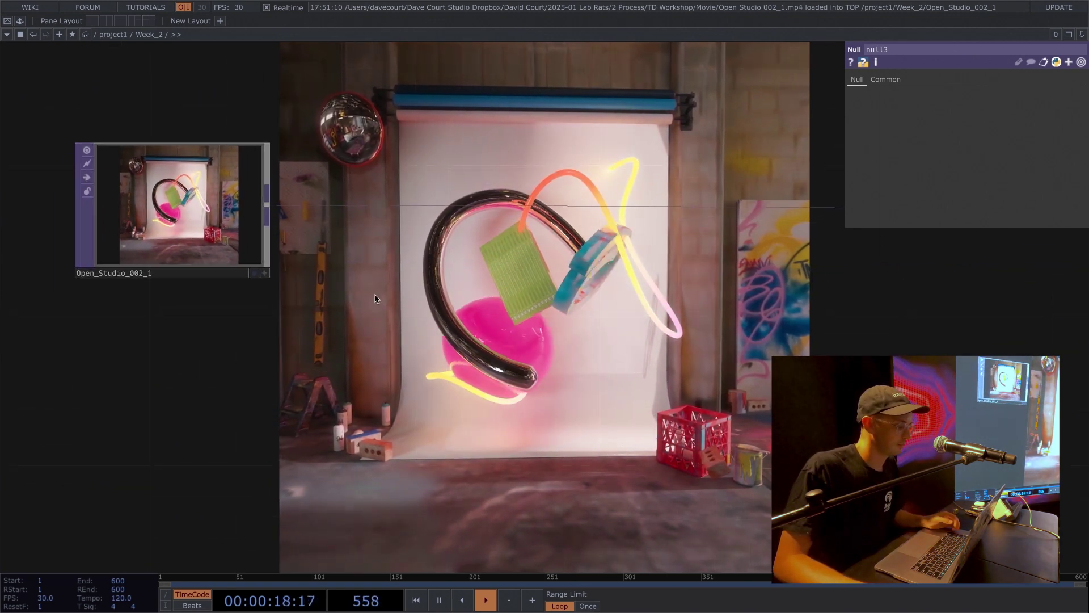
pyautogui.rightClick(268, 218)
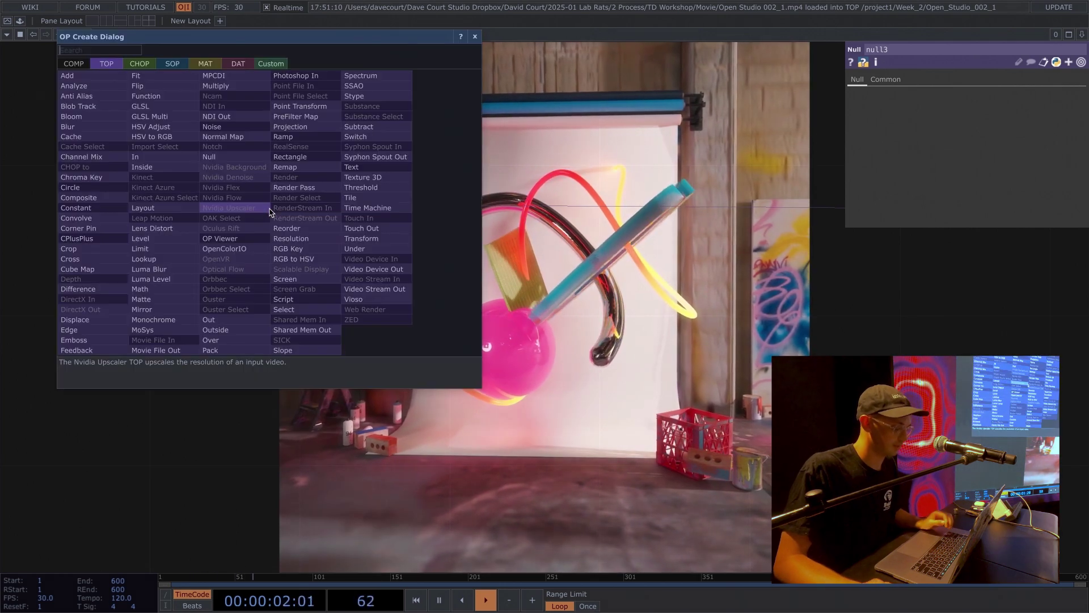
pyautogui.write('displ')
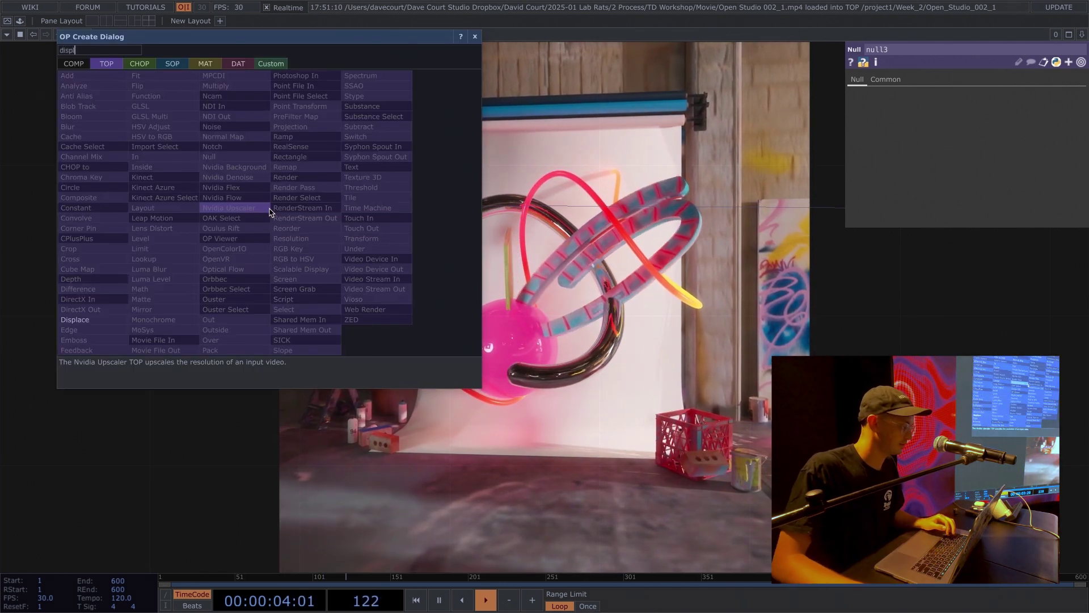
pyautogui.click(85, 320)
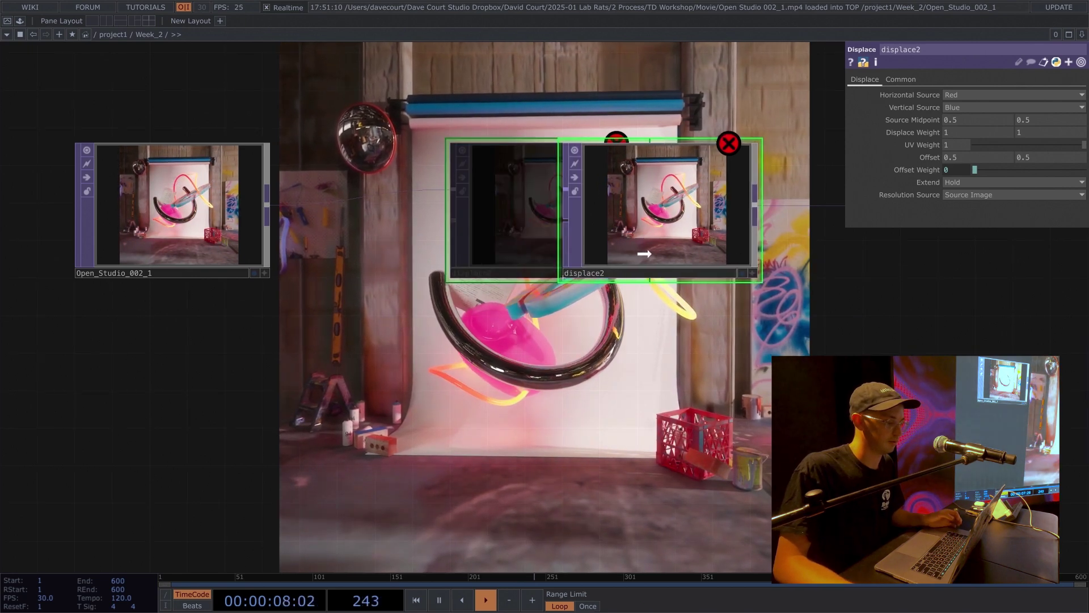
# Step: Add a Ramp TOP below the Open_Studio_002_1 movie node and connect it to the second input of displace2
pyautogui.moveTo(171, 204); pyautogui.dragTo(95, 167)
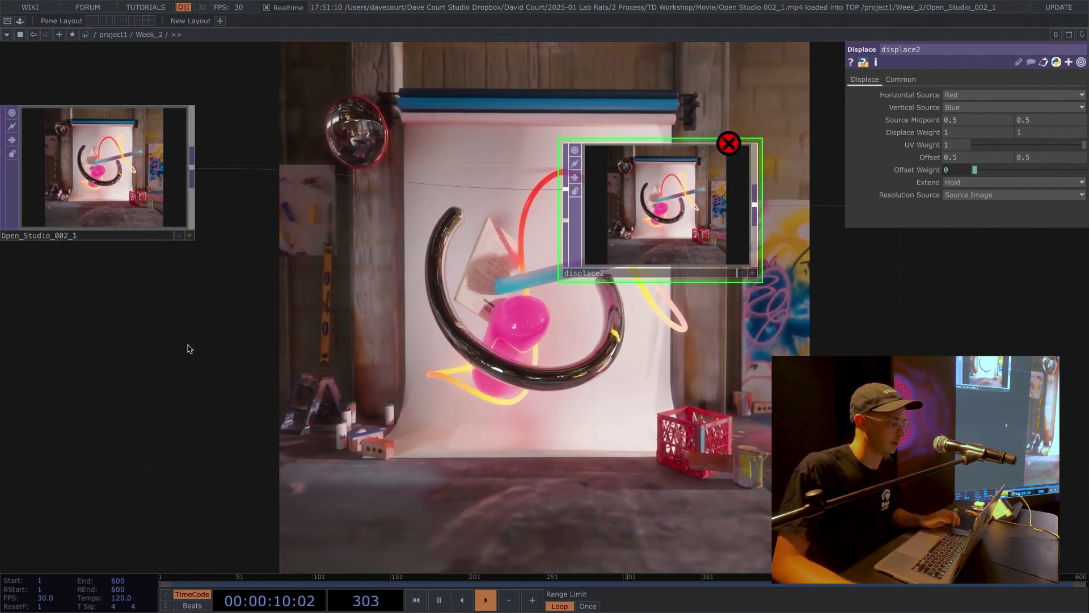
pyautogui.press('Tab')
pyautogui.write('ram')
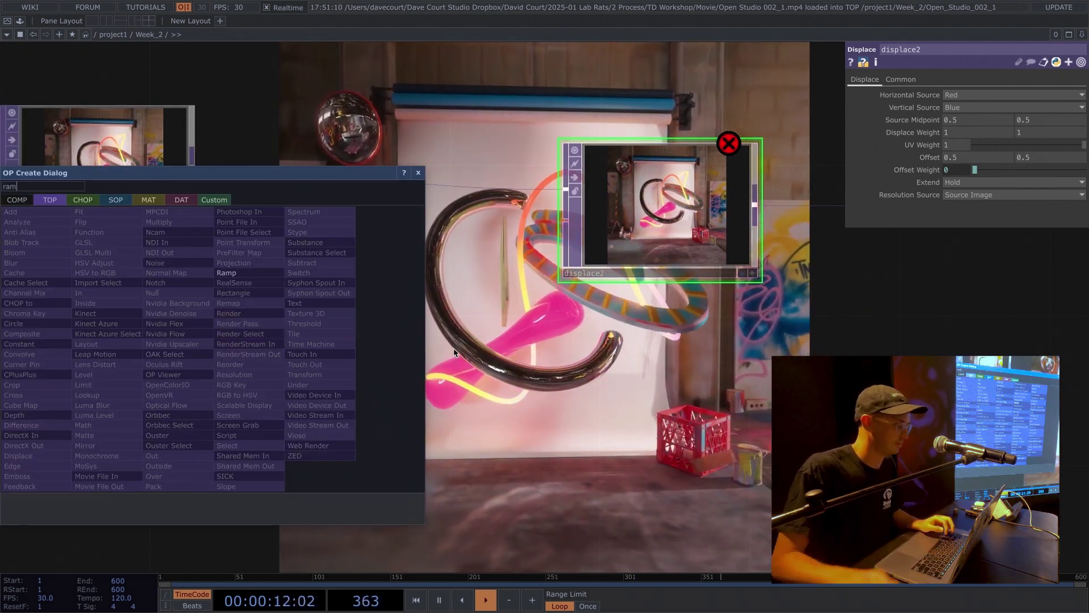
pyautogui.click(245, 276)
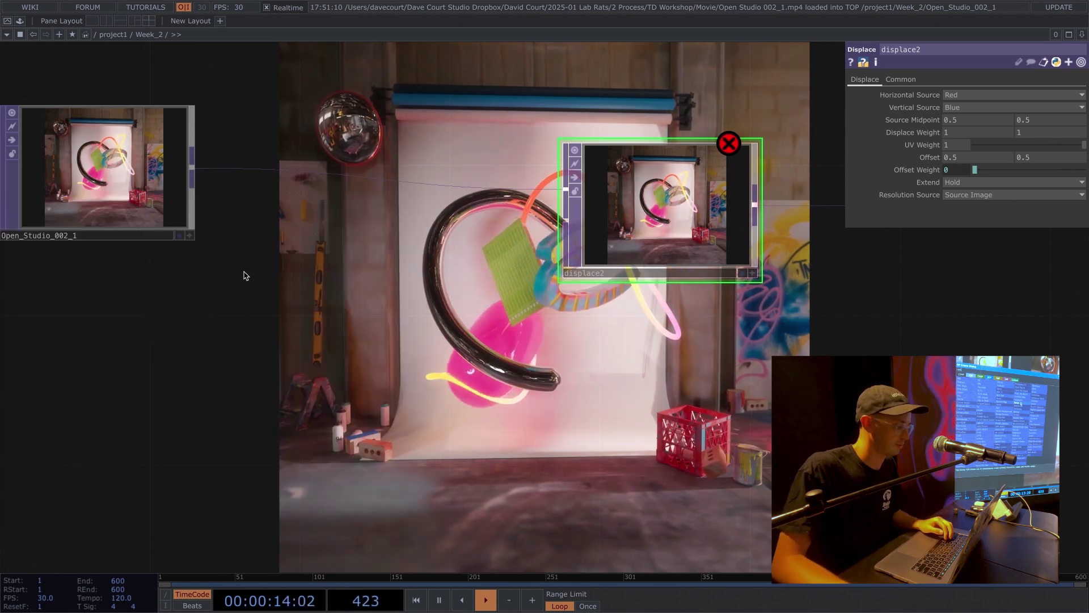
pyautogui.click(213, 392)
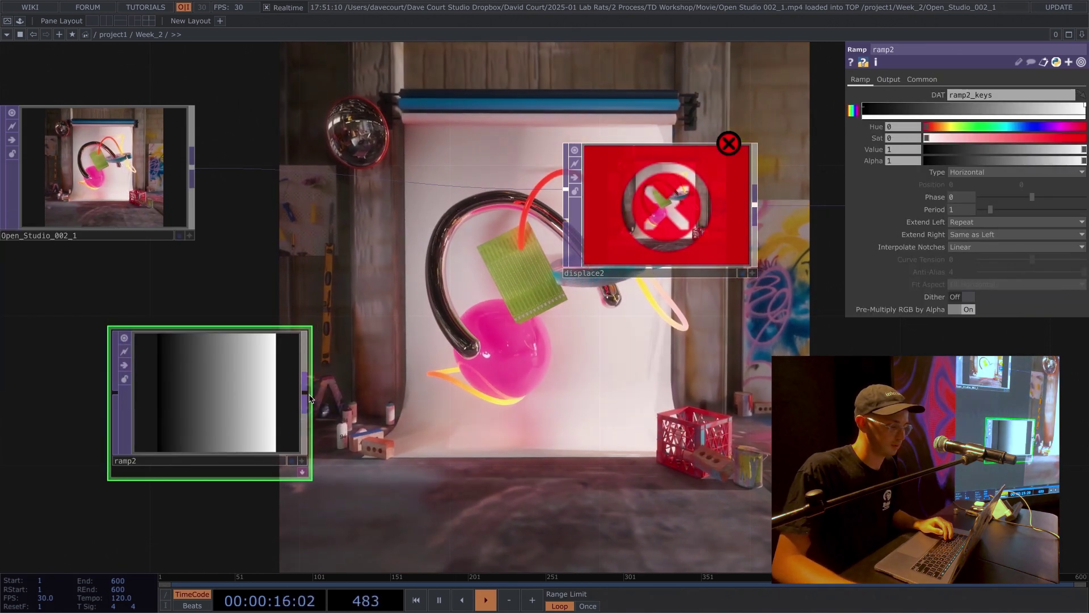
pyautogui.moveTo(309, 398); pyautogui.dragTo(566, 220)
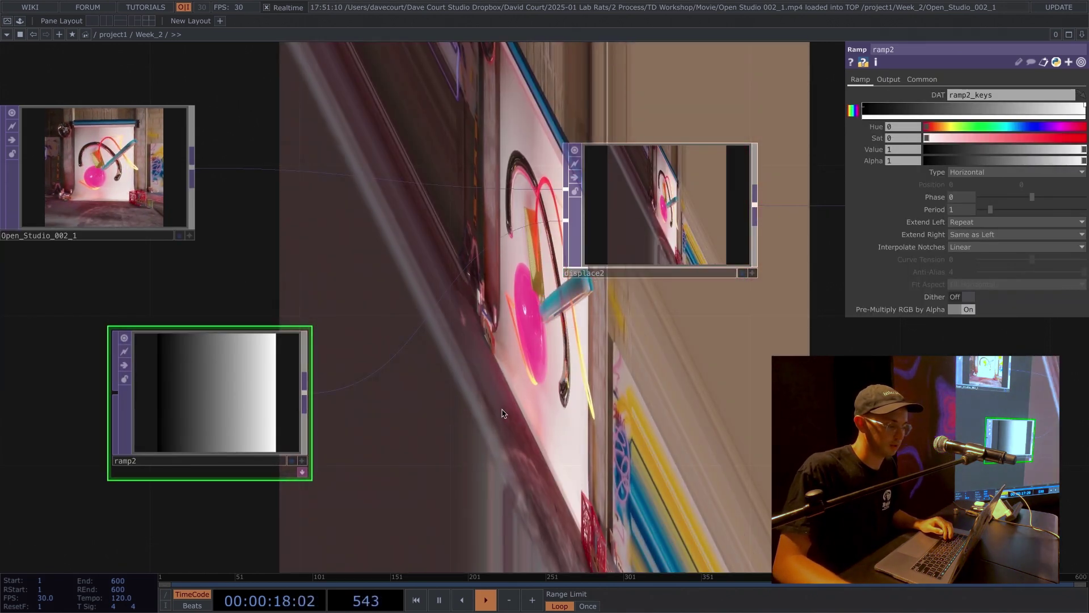
# Step: Set both Displace Weight values of displace2 to 0.1
pyautogui.scroll(-4, 502, 413)
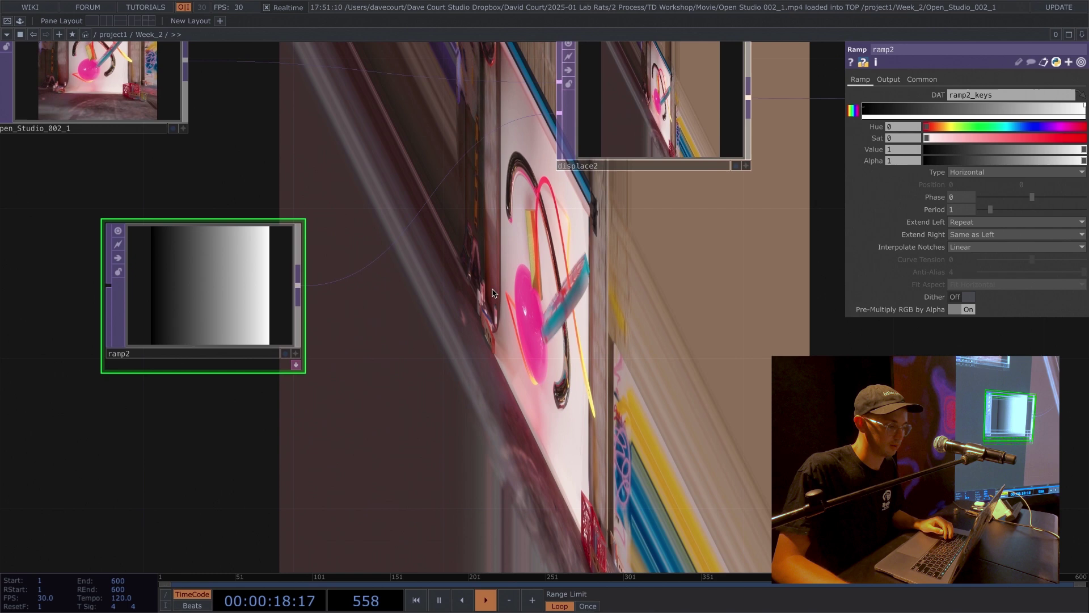
pyautogui.click(667, 97)
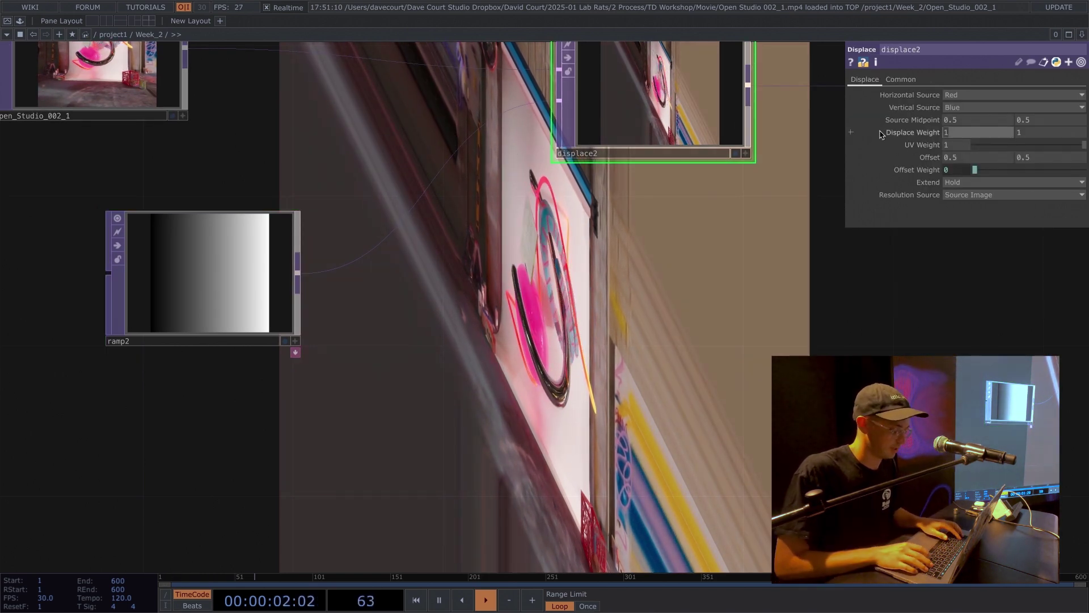
pyautogui.write('.')
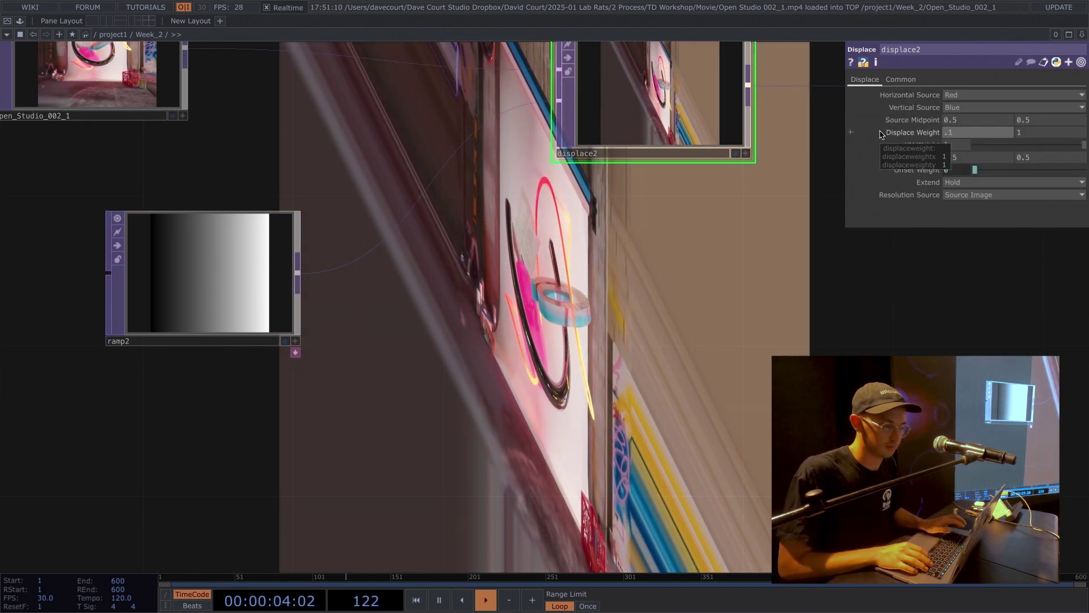
pyautogui.write('1')
pyautogui.press('Tab')
pyautogui.write('.1')
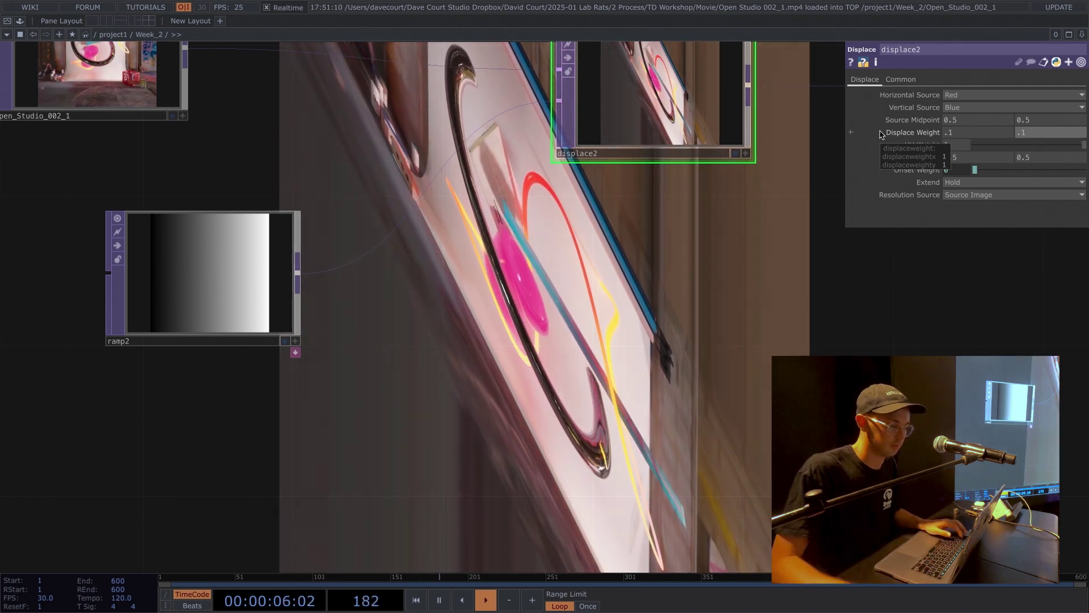
pyautogui.press('Return')
# Step: Set the Extend mode of displace2 to Mirror and align the ramp2 node beneath the Open_Studio_002_1 movie node
pyautogui.hscroll(-5, 575, 236)
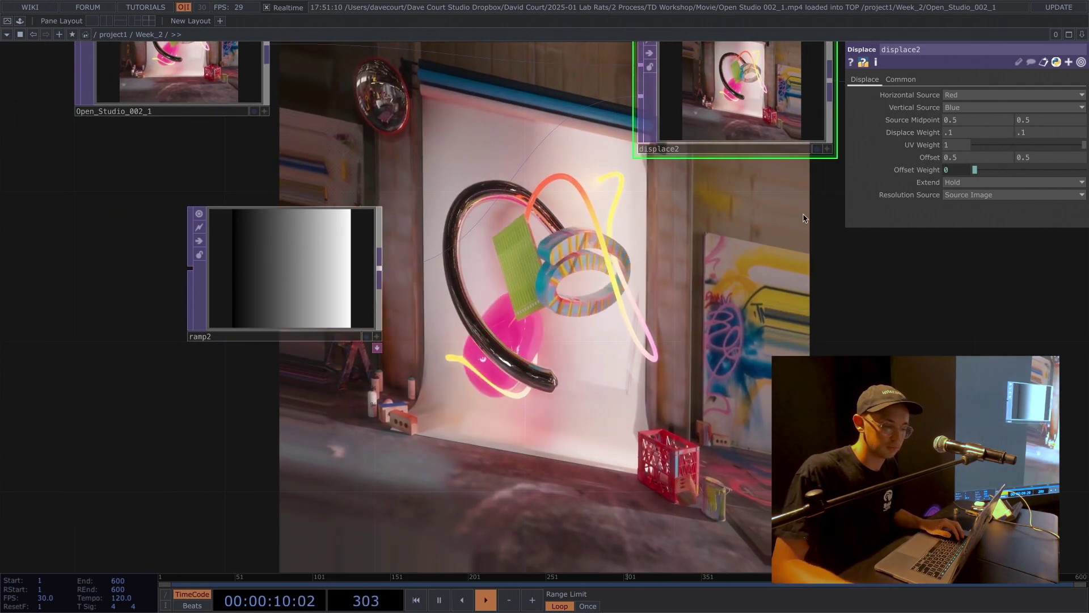
pyautogui.click(959, 184)
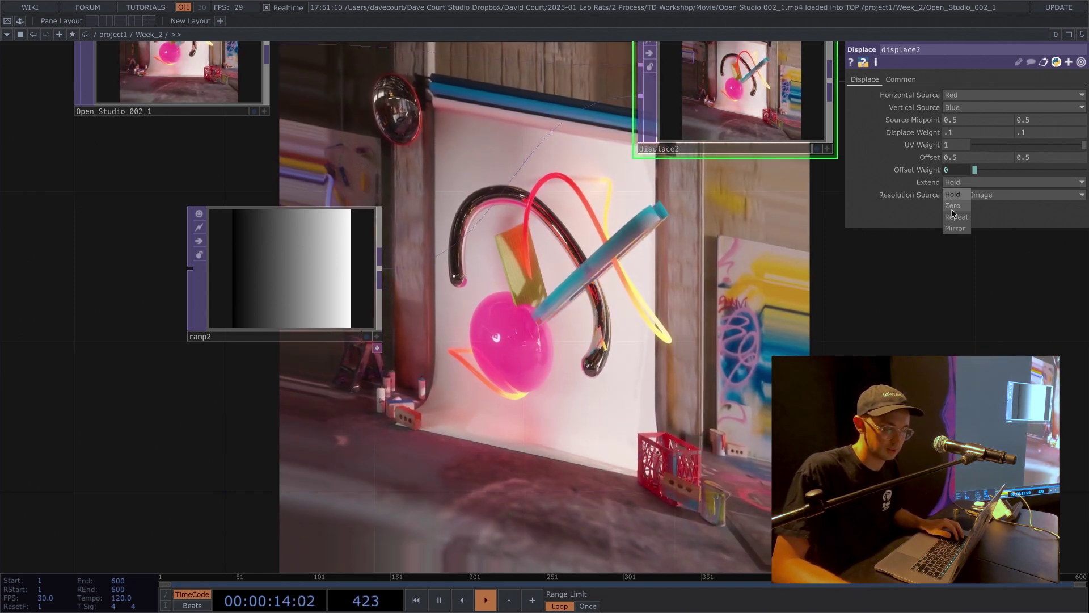
pyautogui.click(955, 229)
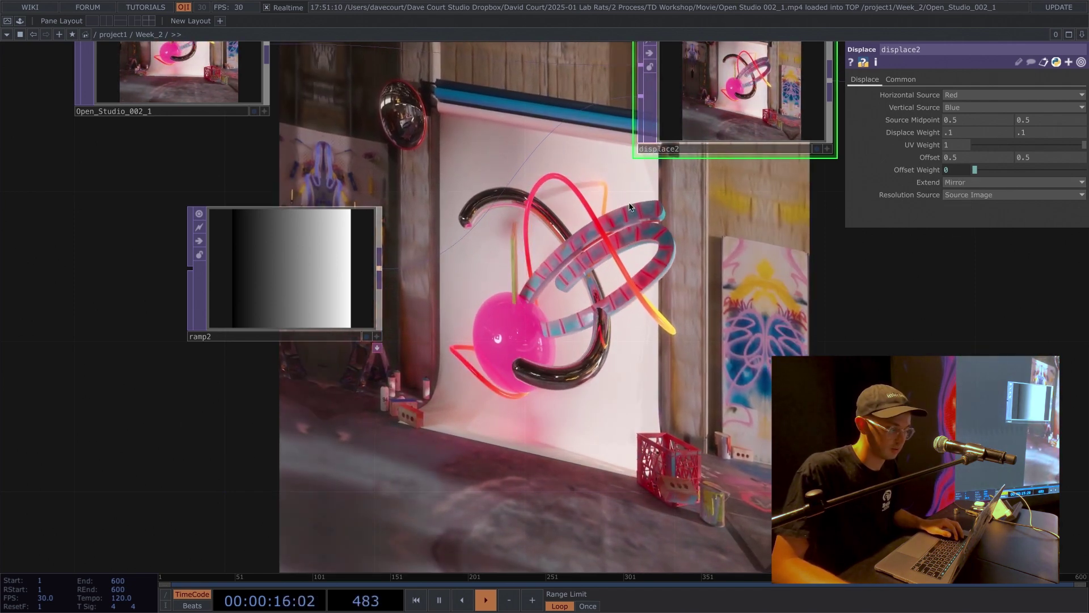
pyautogui.moveTo(309, 256); pyautogui.dragTo(197, 256)
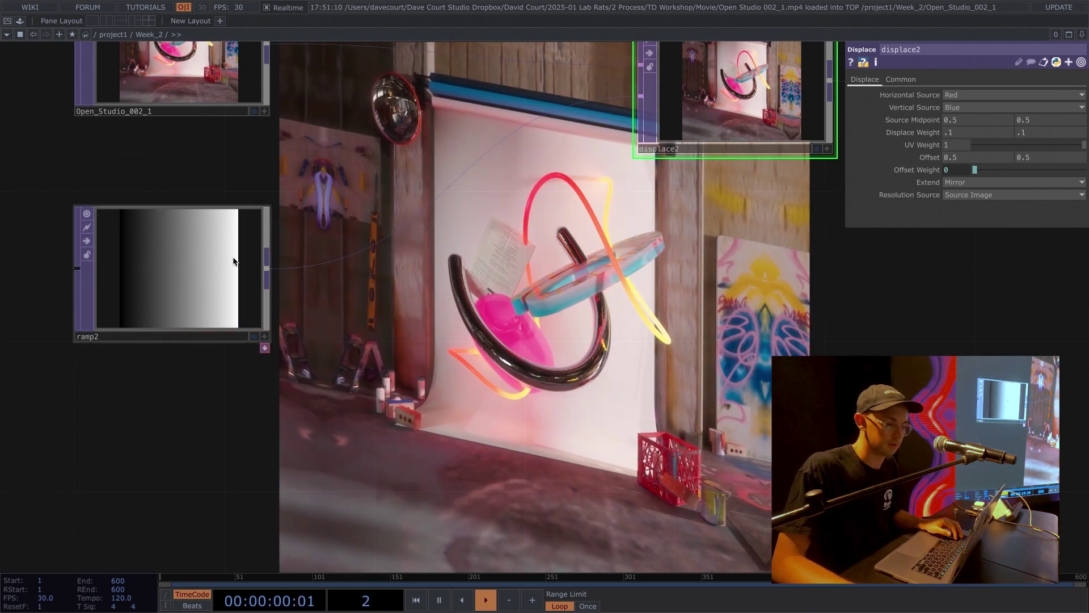
pyautogui.click(171, 266)
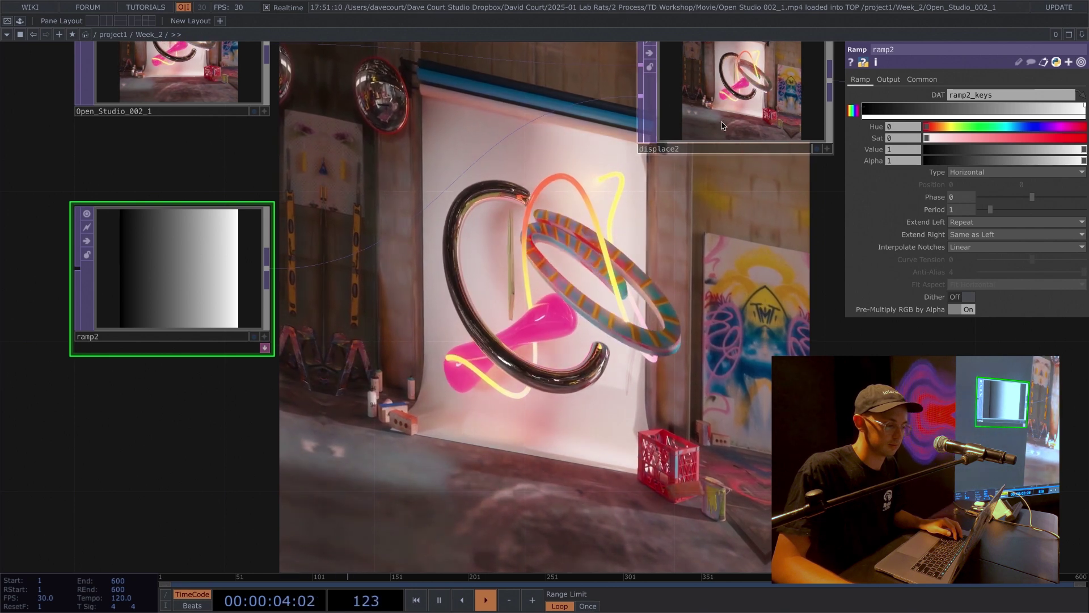
pyautogui.click(672, 145)
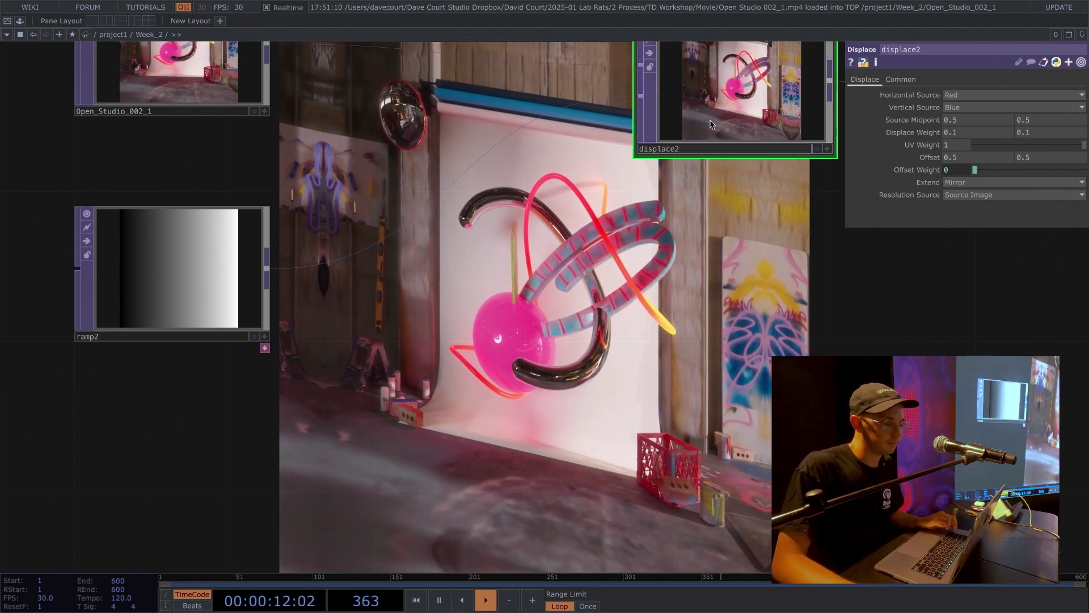
# Step: Duplicate the constant1, speed1 and null1 chain and place the copies in a row below ramp2
pyautogui.scroll(3, 656, 164)
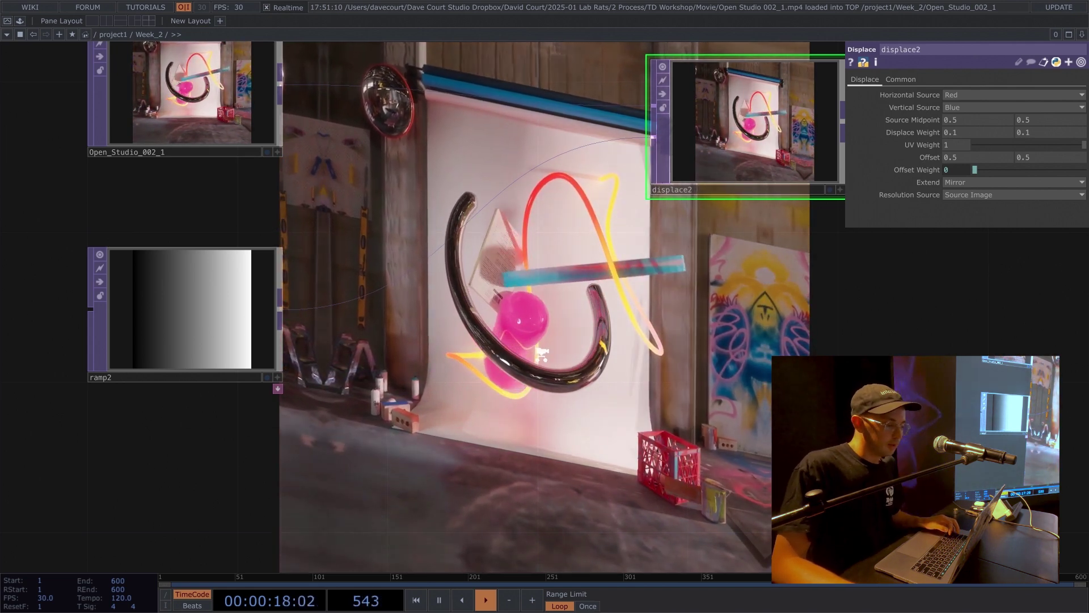
pyautogui.scroll(-2, 535, 350)
pyautogui.scroll(-4, 537, 352)
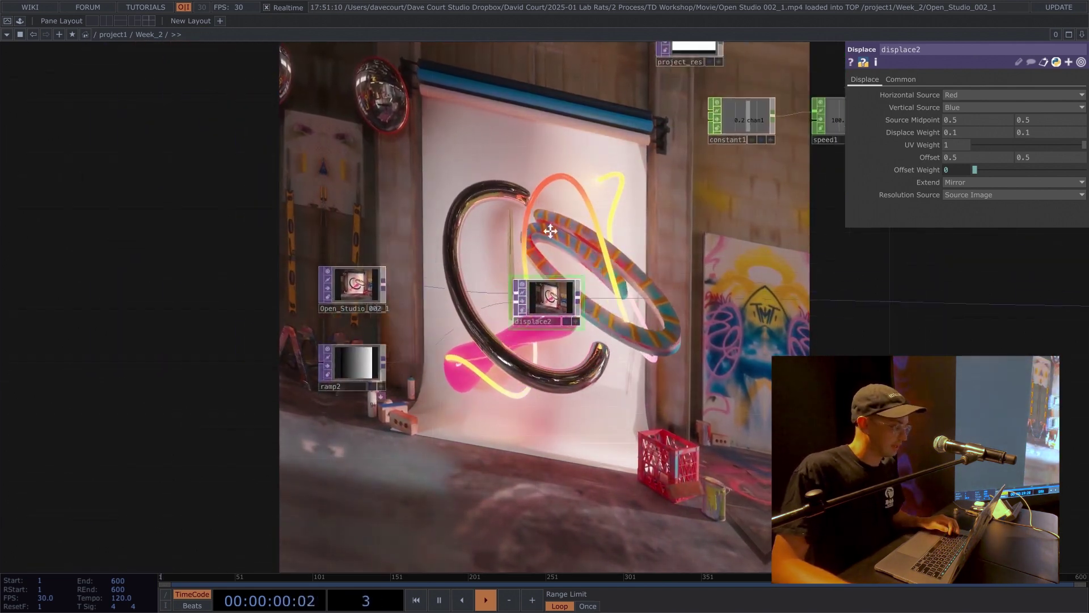
pyautogui.moveTo(681, 237); pyautogui.dragTo(498, 301)
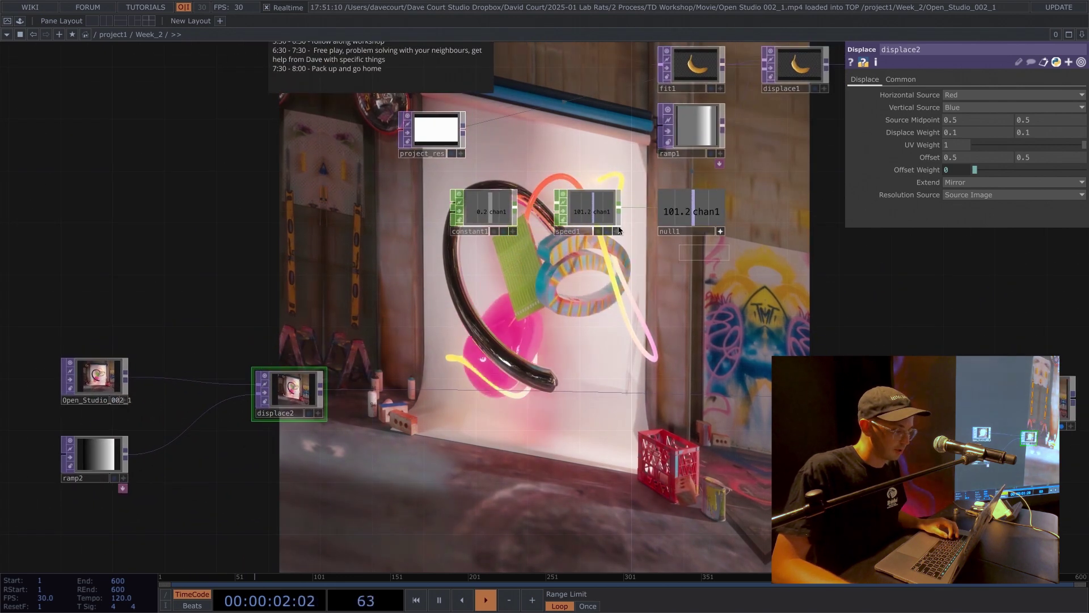
pyautogui.moveTo(729, 260); pyautogui.dragTo(466, 208, button='right')
pyautogui.hotkey('ctrl', 'c')
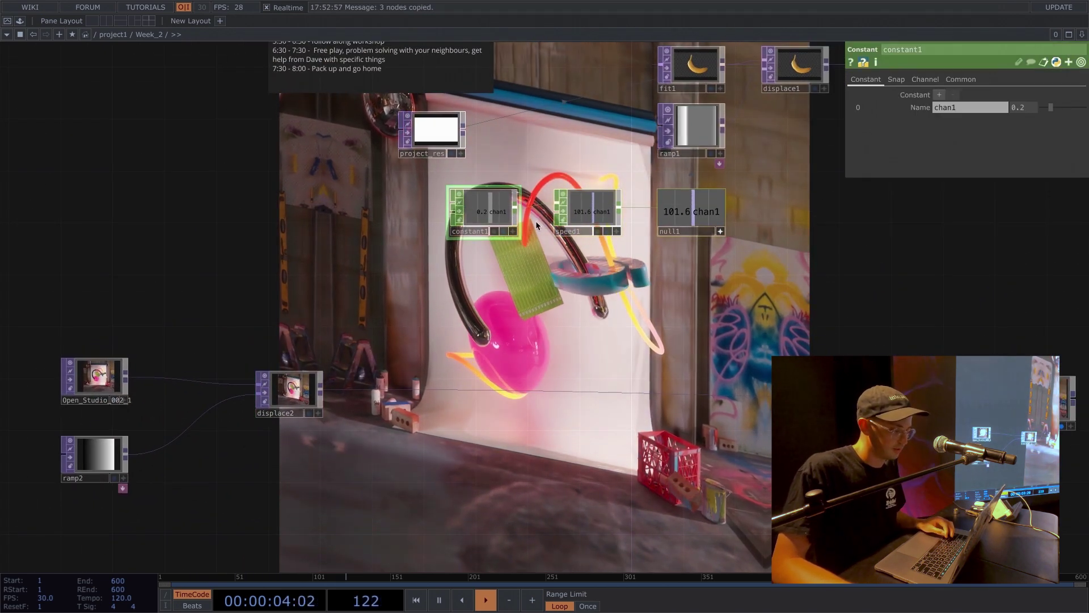
pyautogui.moveTo(316, 294); pyautogui.dragTo(579, 144)
pyautogui.scroll(10, 429, 353)
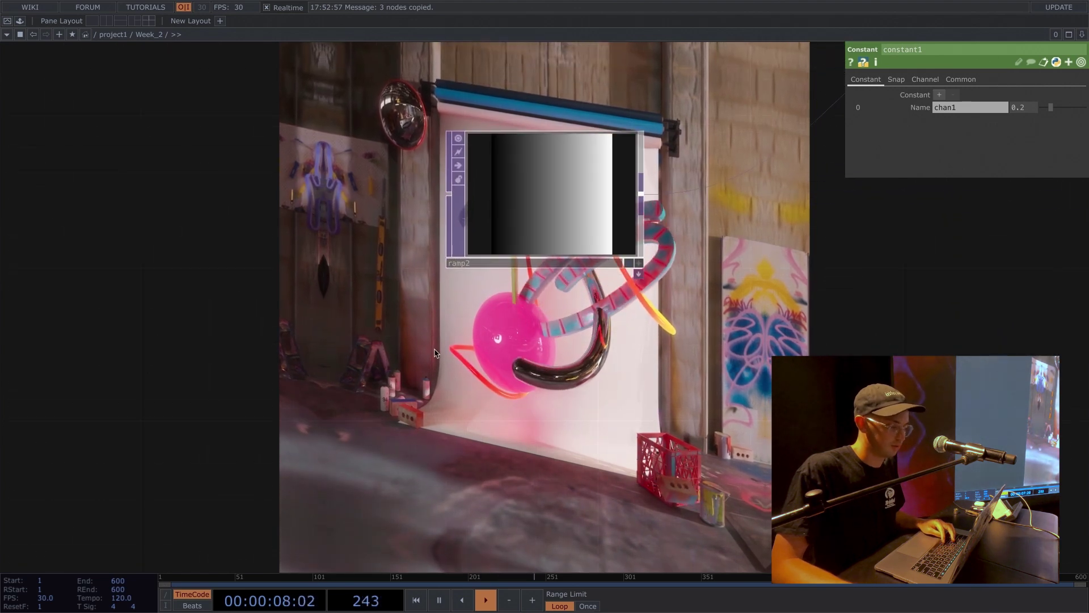
pyautogui.hotkey('ctrl', 'v')
pyautogui.scroll(-5, 567, 363)
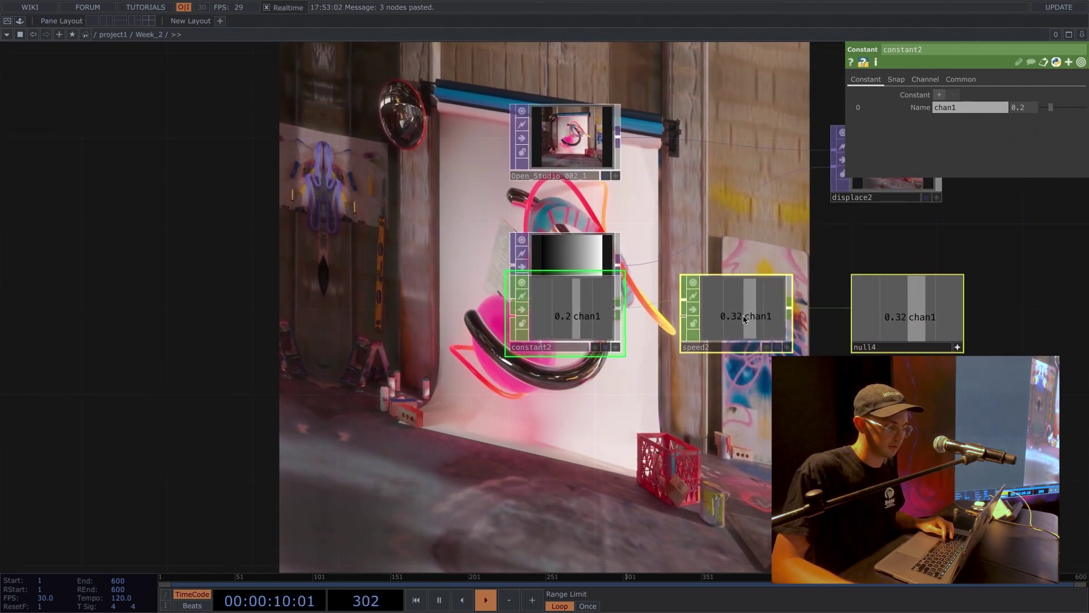
pyautogui.click(431, 397)
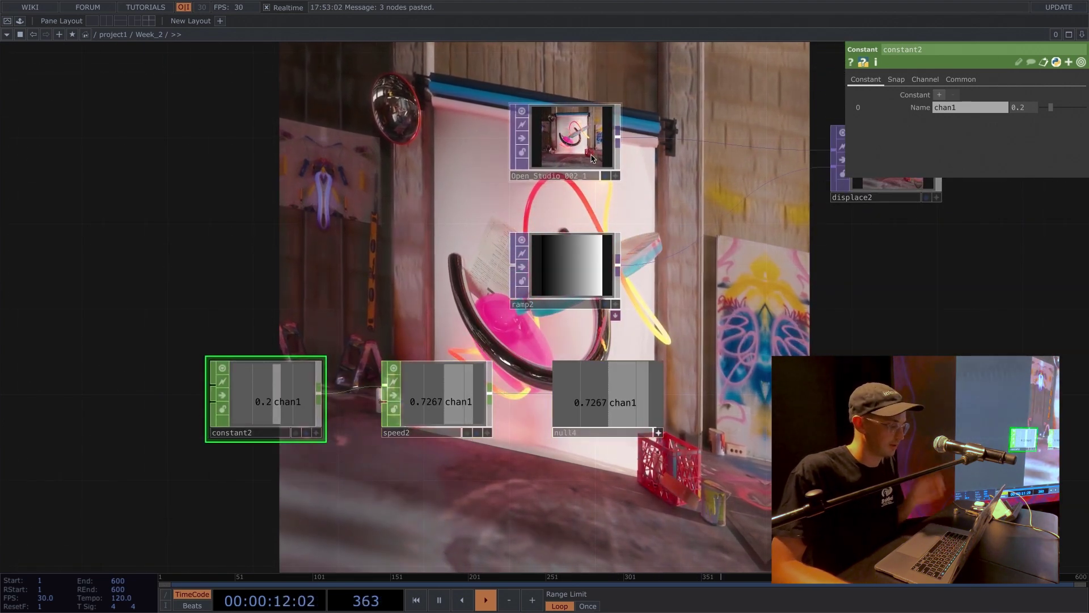
# Step: Rearrange the network so ramp2 sits directly above the copied null node and the movie node sits further left
pyautogui.click(568, 266)
pyautogui.moveTo(567, 266); pyautogui.dragTo(632, 266)
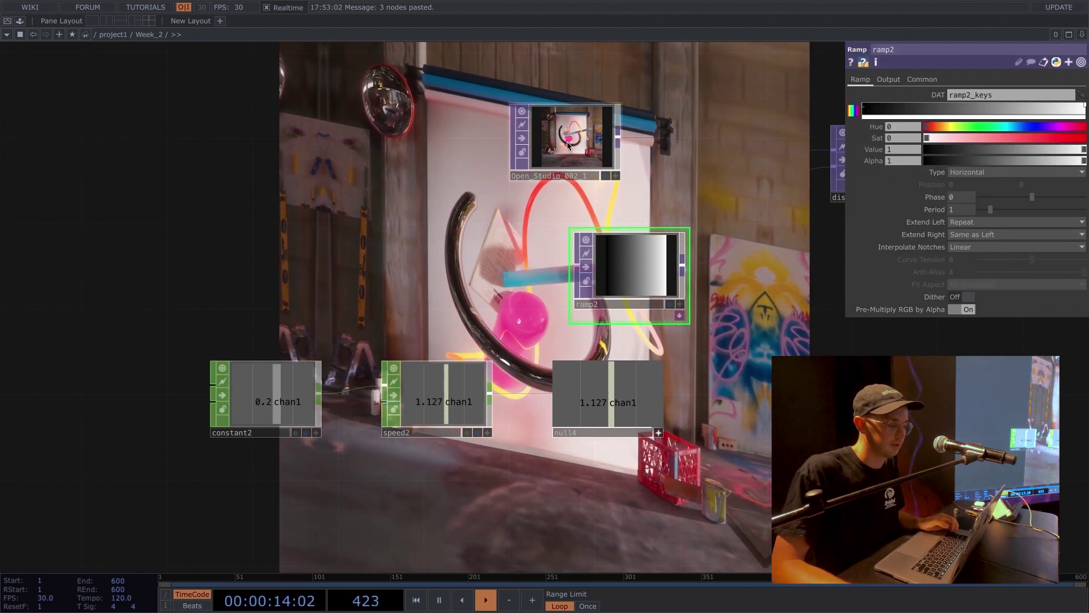
pyautogui.moveTo(569, 146); pyautogui.dragTo(526, 146)
pyautogui.moveTo(655, 283); pyautogui.dragTo(630, 281)
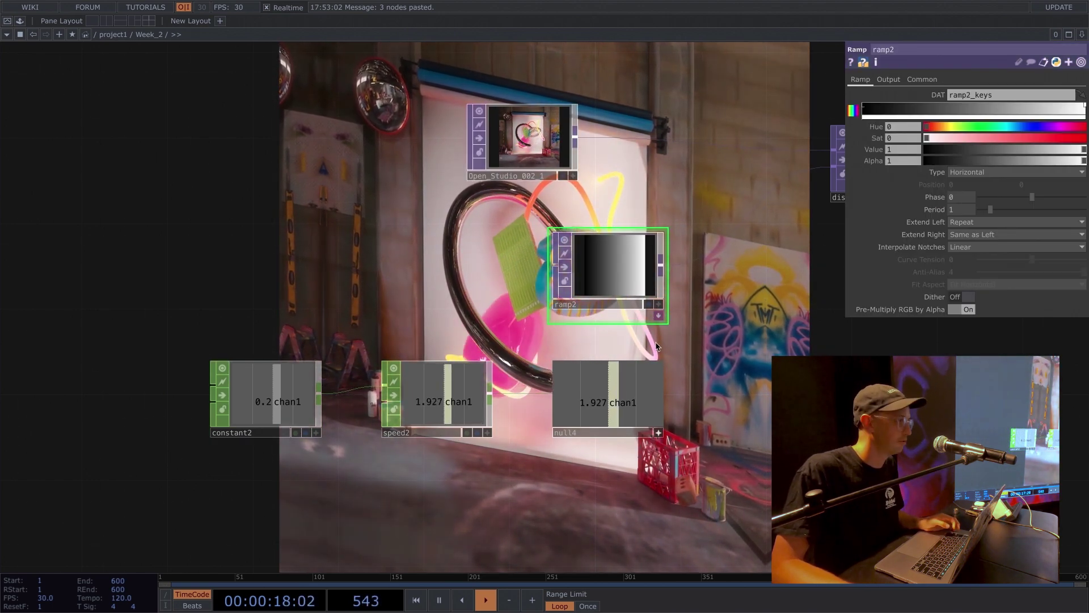
# Step: Drive the Phase of ramp2 with a CHOP Reference to chan1 of null4
pyautogui.moveTo(721, 339); pyautogui.dragTo(686, 278)
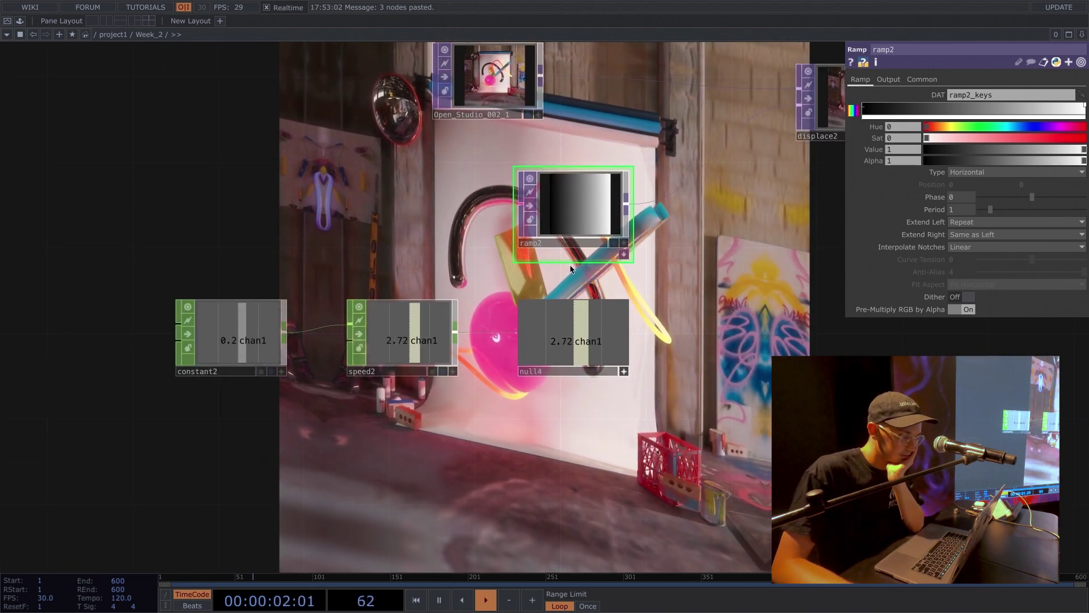
pyautogui.moveTo(588, 203); pyautogui.dragTo(584, 329)
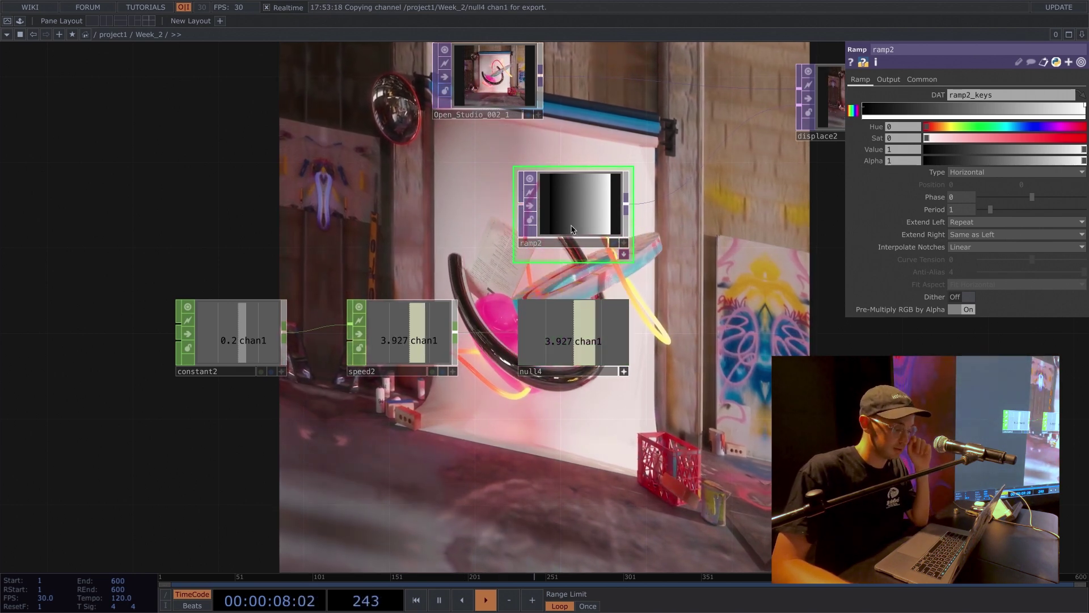
pyautogui.moveTo(572, 322); pyautogui.dragTo(615, 312)
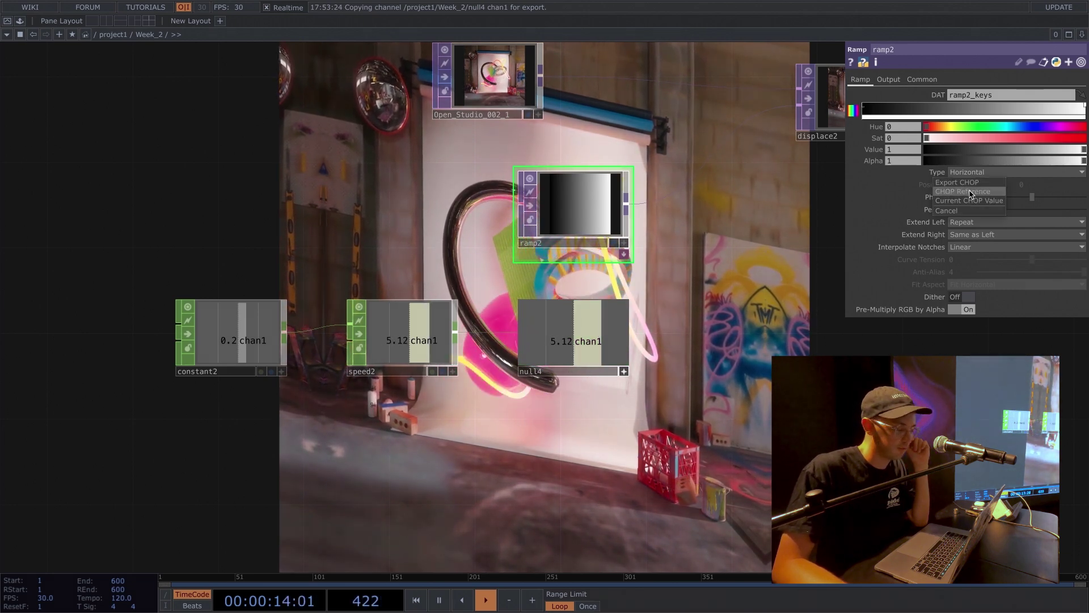
pyautogui.click(969, 192)
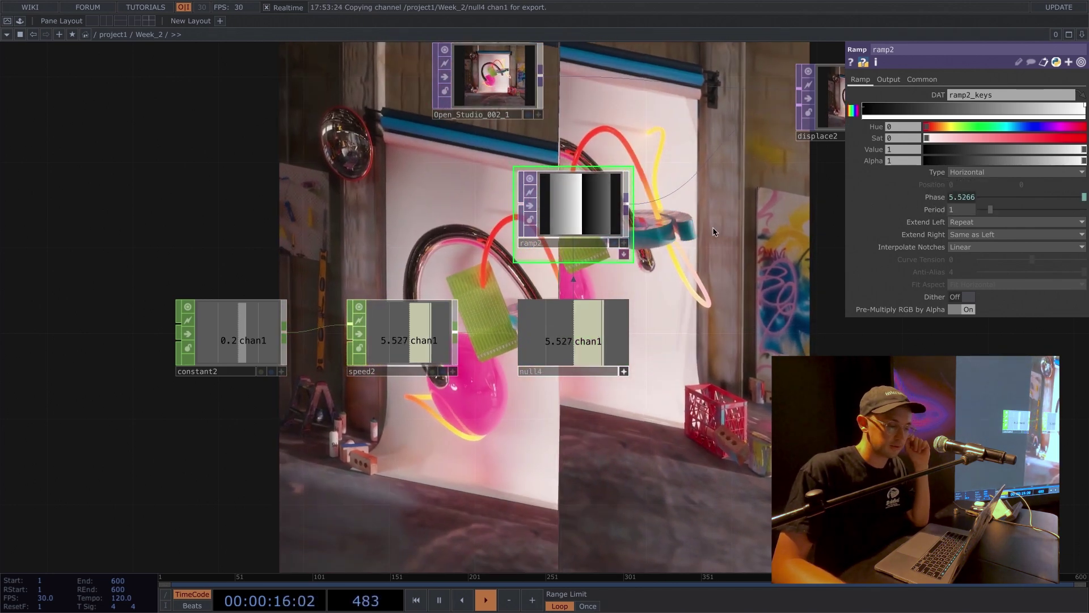
# Step: Change the gradient type of ramp2 to Vertical
pyautogui.scroll(4, 535, 217)
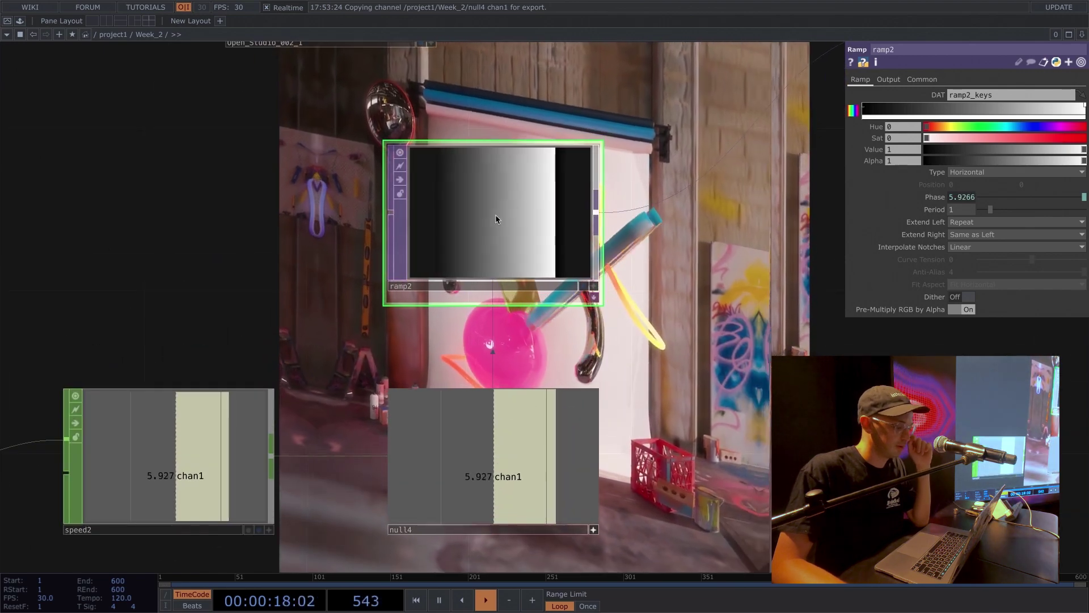
pyautogui.scroll(-5, 503, 276)
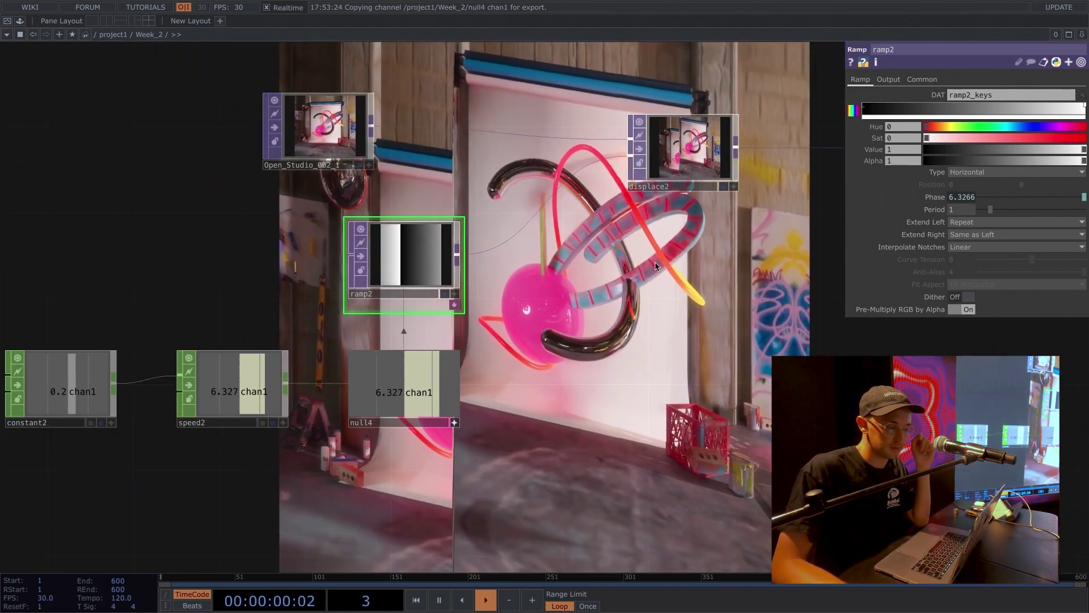
pyautogui.moveTo(656, 267); pyautogui.dragTo(591, 278)
pyautogui.click(965, 172)
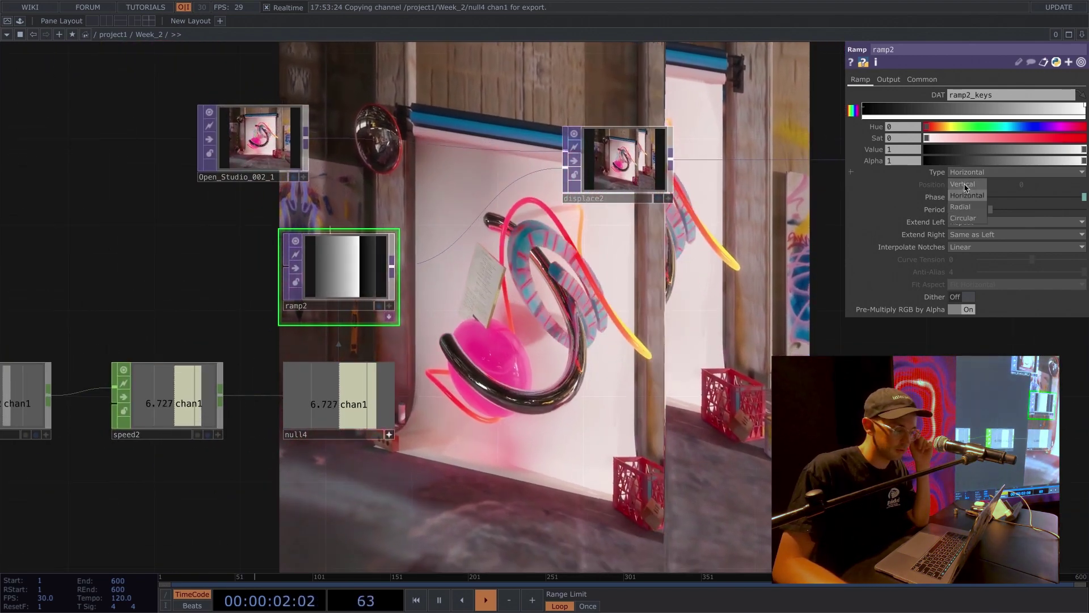
pyautogui.click(963, 184)
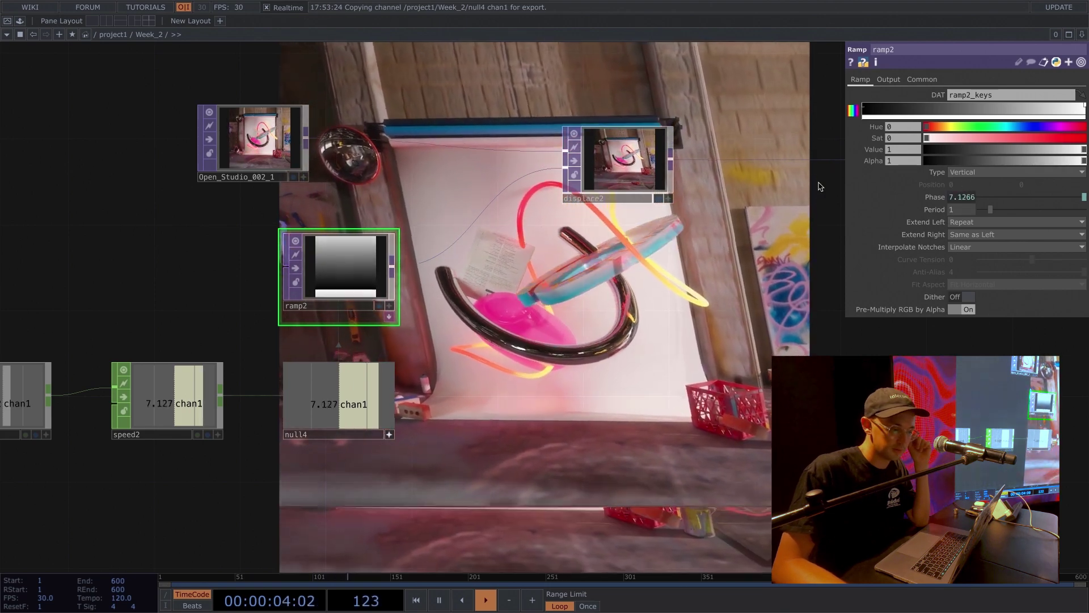
# Step: Move ramp2's black gradient key to about a quarter of the ramp and its white key to about the middle
pyautogui.click(925, 108)
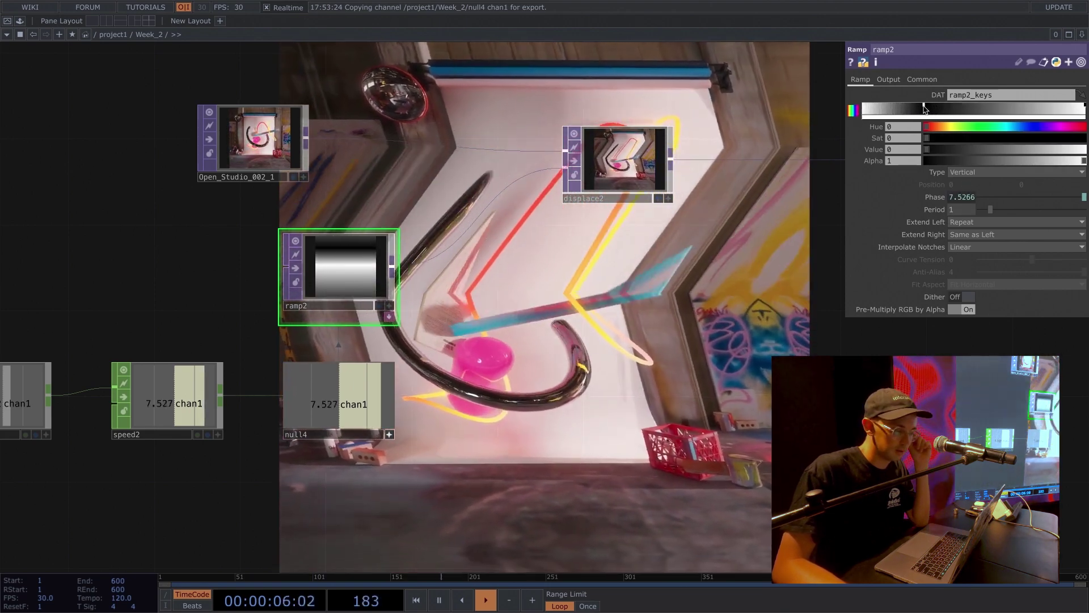
pyautogui.click(1069, 109)
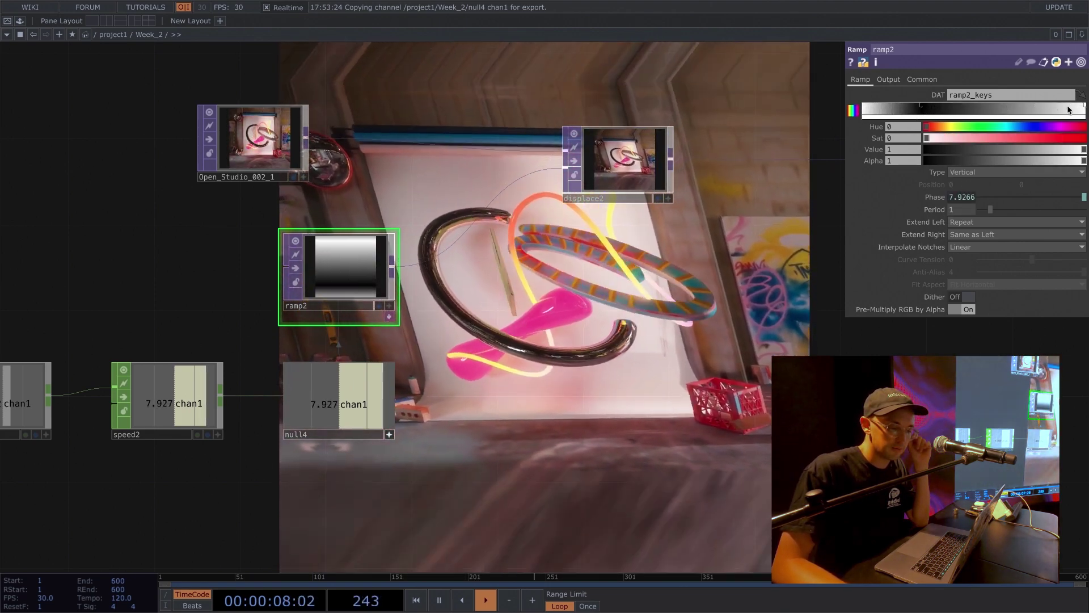
pyautogui.moveTo(1069, 109); pyautogui.dragTo(976, 108)
pyautogui.click(920, 107)
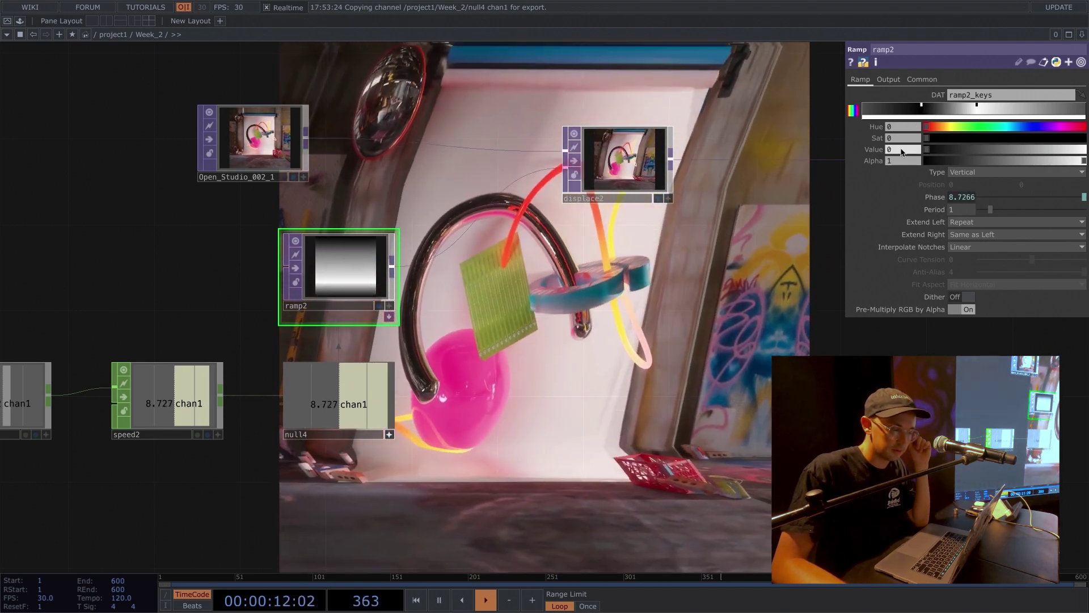
# Step: Set the Value of ramp2's neutral gradient keys to 0.5, with a green and a red key placed between them
pyautogui.click(902, 149)
pyautogui.write('.5')
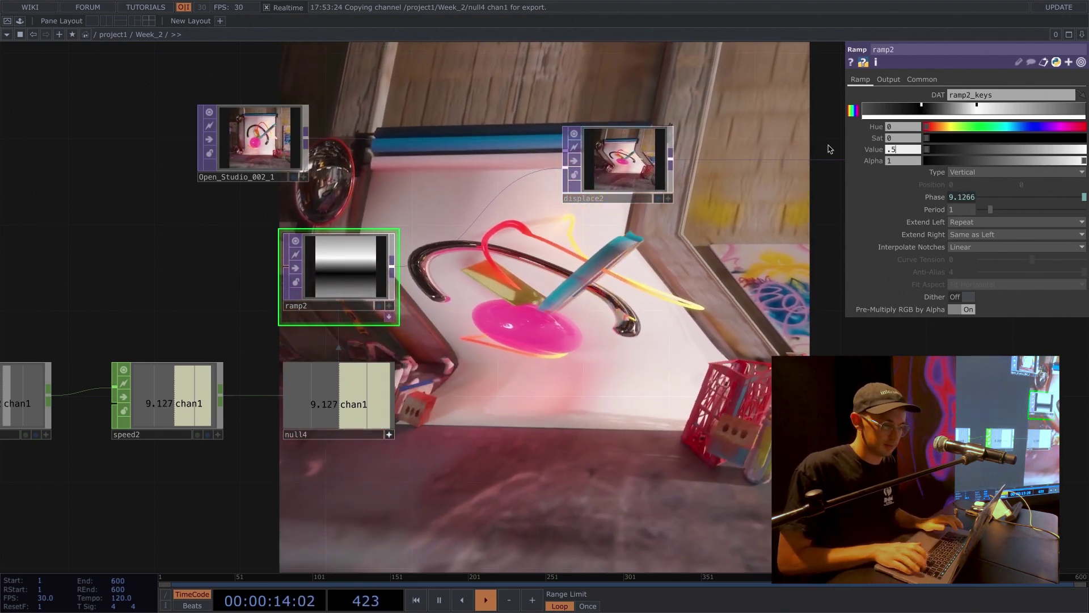
pyautogui.press('Return')
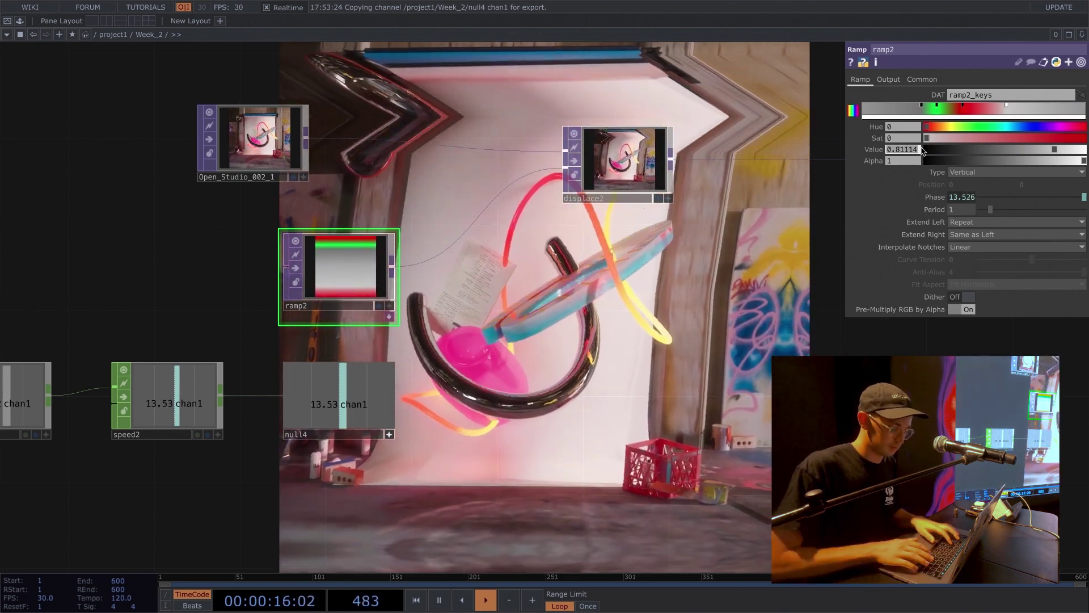
pyautogui.write('.5')
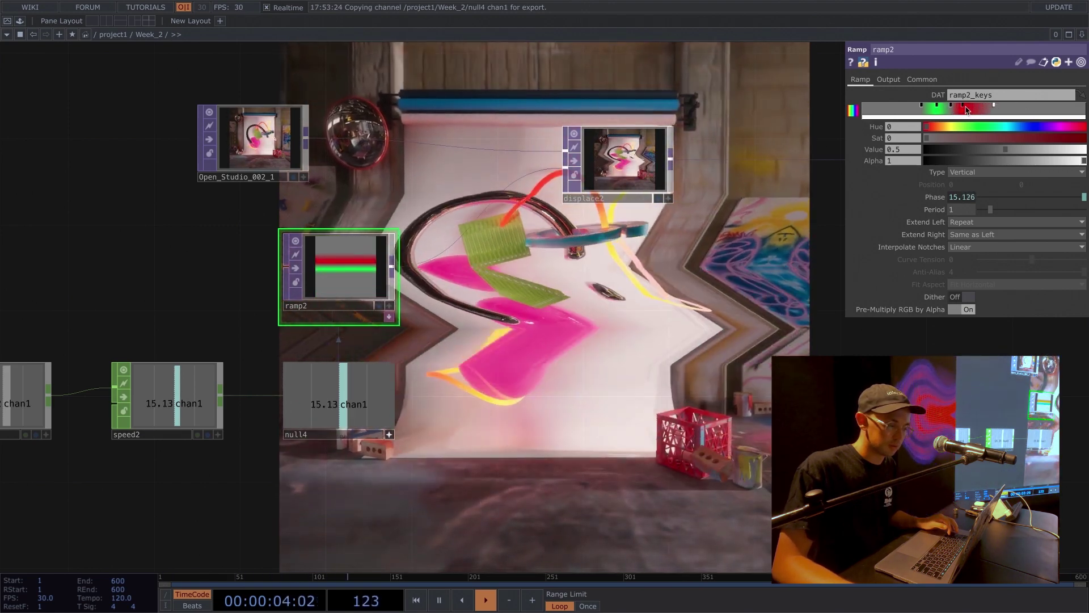
# Step: Move ramp2's green key closer to the neutral key at its start and set the Period to 0.43
pyautogui.click(988, 109)
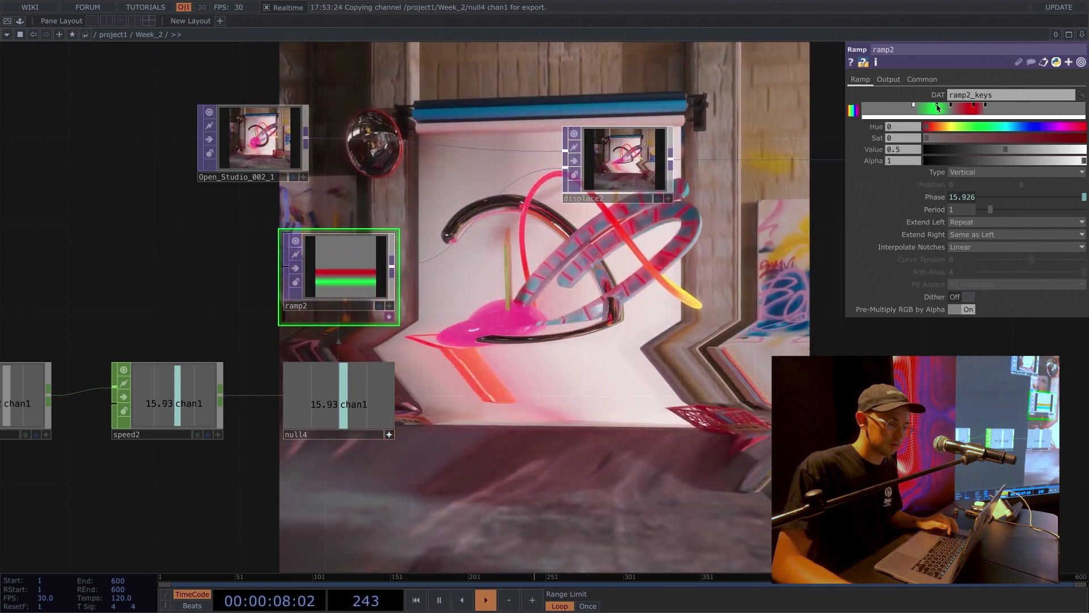
pyautogui.moveTo(937, 106); pyautogui.dragTo(927, 106)
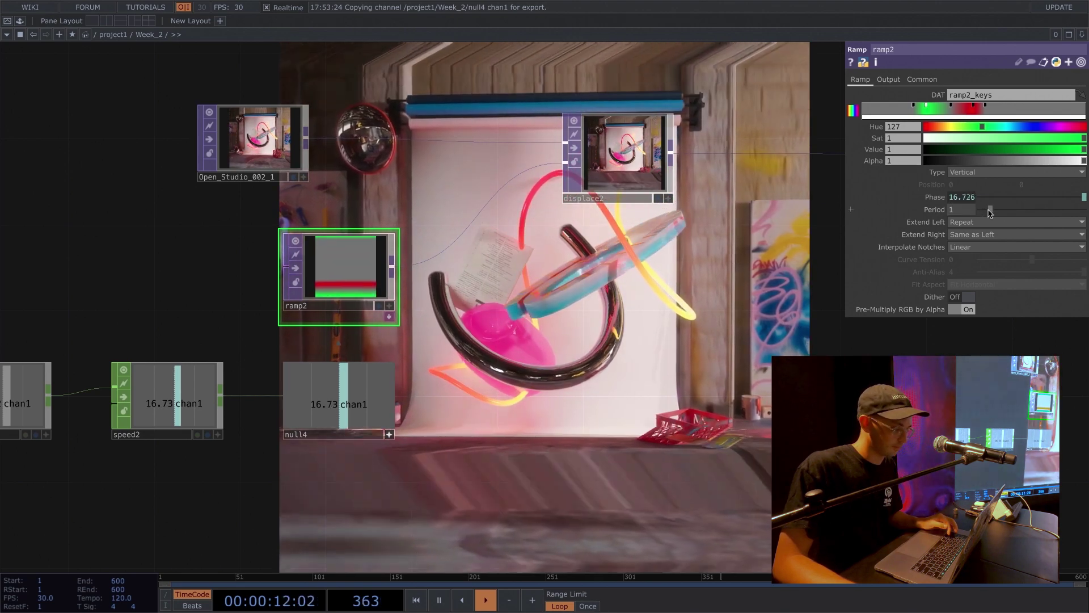
pyautogui.moveTo(990, 211)
pyautogui.mouseDown()
pyautogui.moveTo(1004, 213)
pyautogui.moveTo(986, 214)
pyautogui.mouseUp()
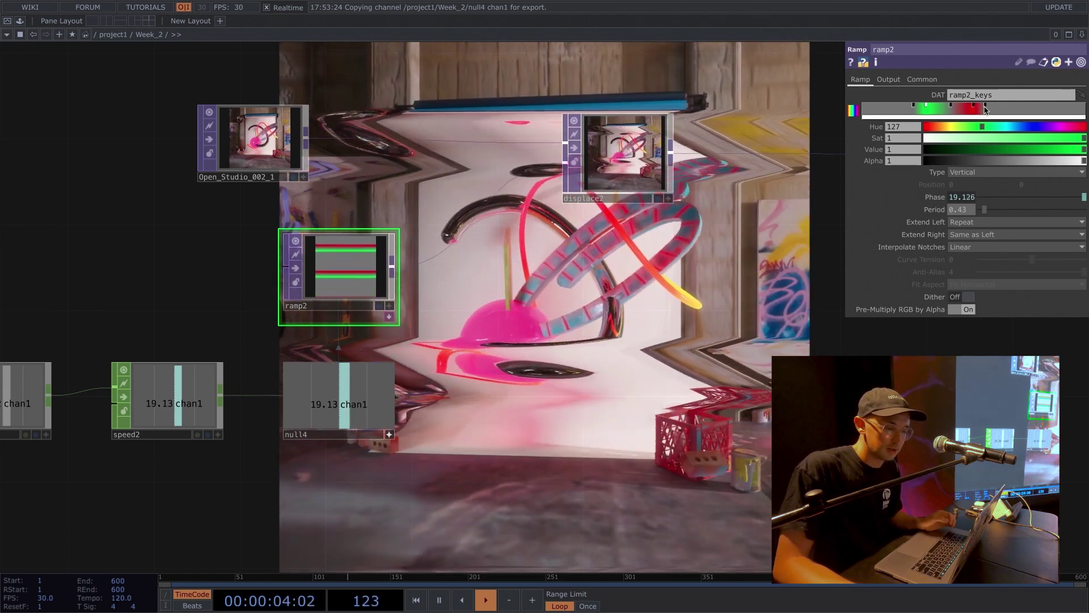
# Step: Narrow ramp2's red band by moving the neutral keys on both sides closer to the red key
pyautogui.click(995, 107)
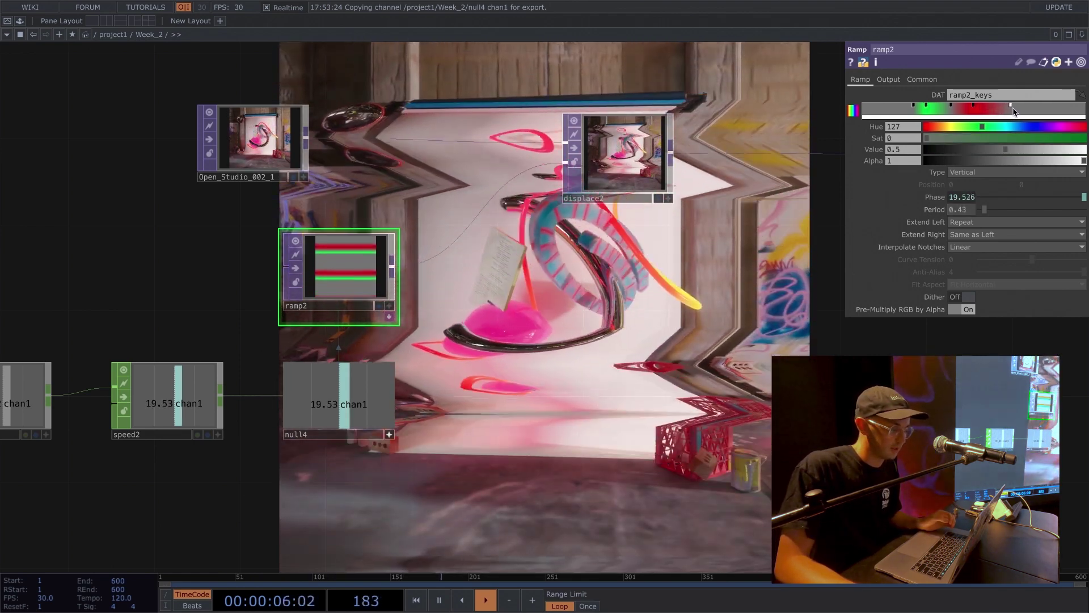
pyautogui.moveTo(995, 107); pyautogui.dragTo(1025, 106)
pyautogui.moveTo(952, 107); pyautogui.dragTo(989, 107)
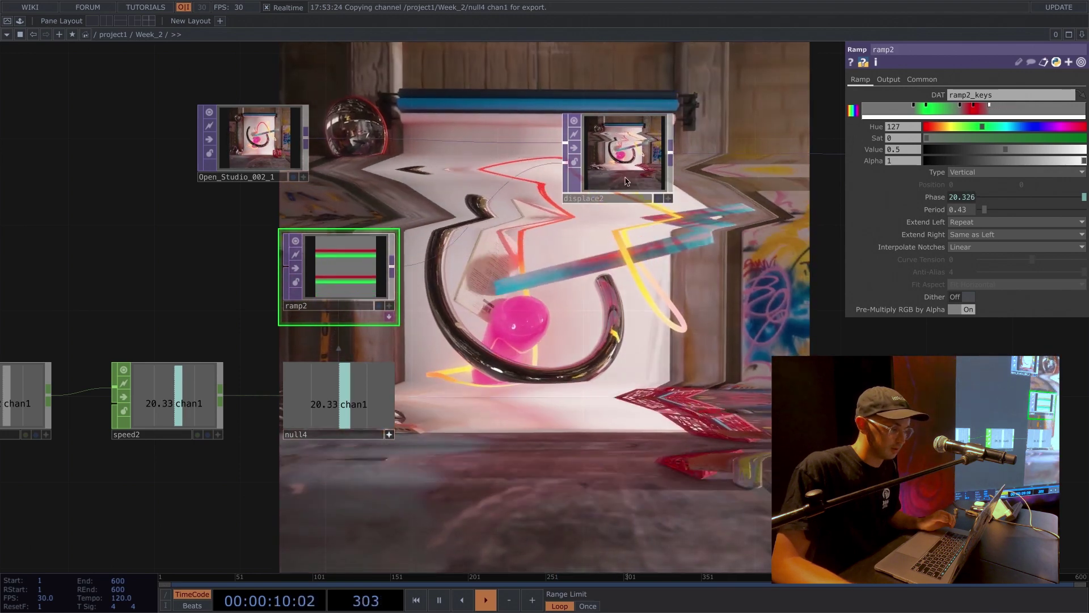
# Step: Set both Displace Weight values of displace2 to 0.03 and align the movie node above ramp2
pyautogui.click(624, 159)
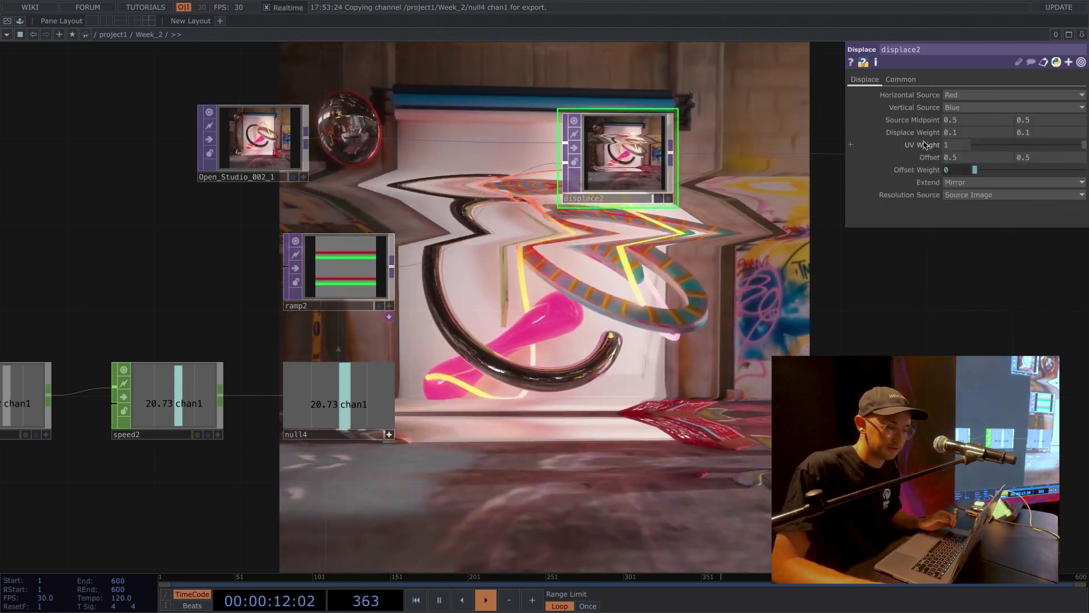
pyautogui.moveTo(930, 137); pyautogui.dragTo(934, 116, button='middle')
pyautogui.moveTo(777, 246); pyautogui.dragTo(624, 258)
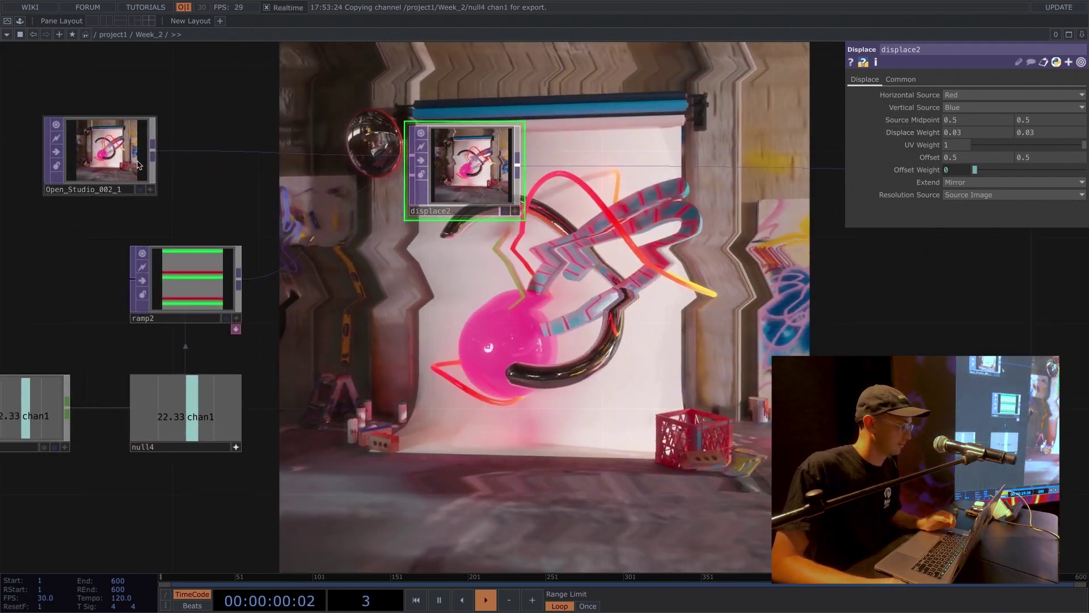
pyautogui.moveTo(102, 171); pyautogui.dragTo(187, 170)
# Step: Look over the part of the network between displace2 and null3
pyautogui.moveTo(473, 272); pyautogui.dragTo(201, 264)
pyautogui.moveTo(586, 282); pyautogui.dragTo(591, 284)
pyautogui.scroll(-5, 596, 287)
pyautogui.moveTo(513, 285); pyautogui.dragTo(259, 274)
pyautogui.moveTo(833, 224); pyautogui.dragTo(515, 202)
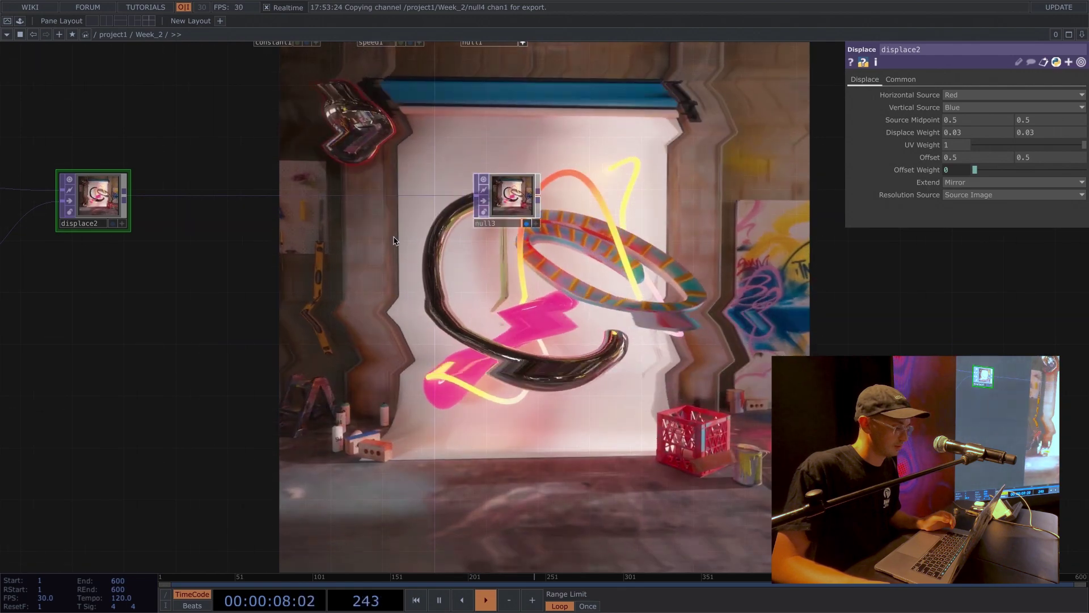
pyautogui.moveTo(163, 238); pyautogui.dragTo(381, 244)
pyautogui.scroll(5, 380, 241)
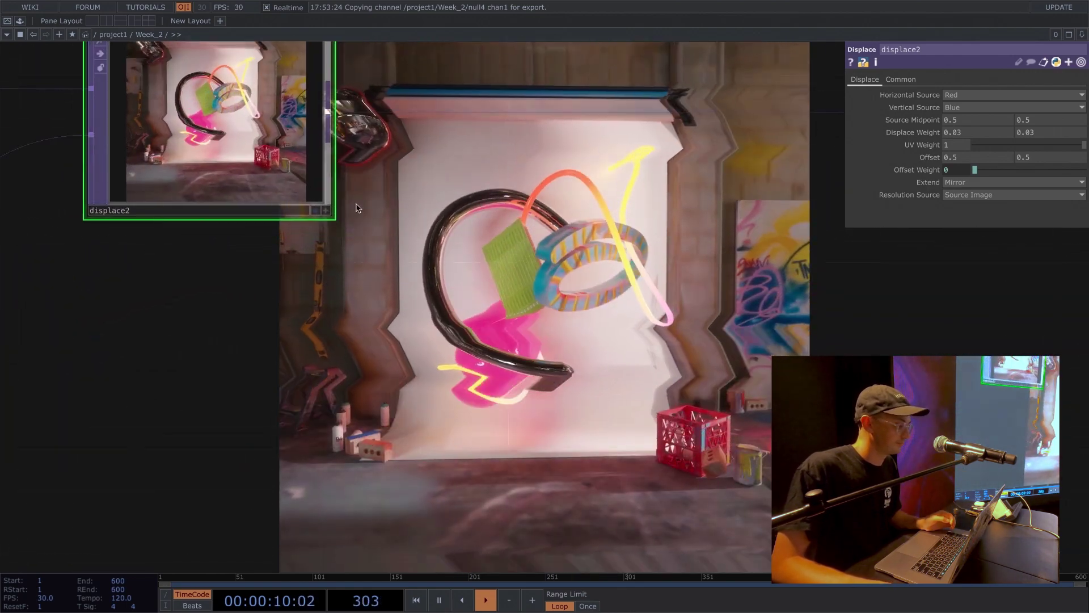
pyautogui.scroll(-3, 382, 192)
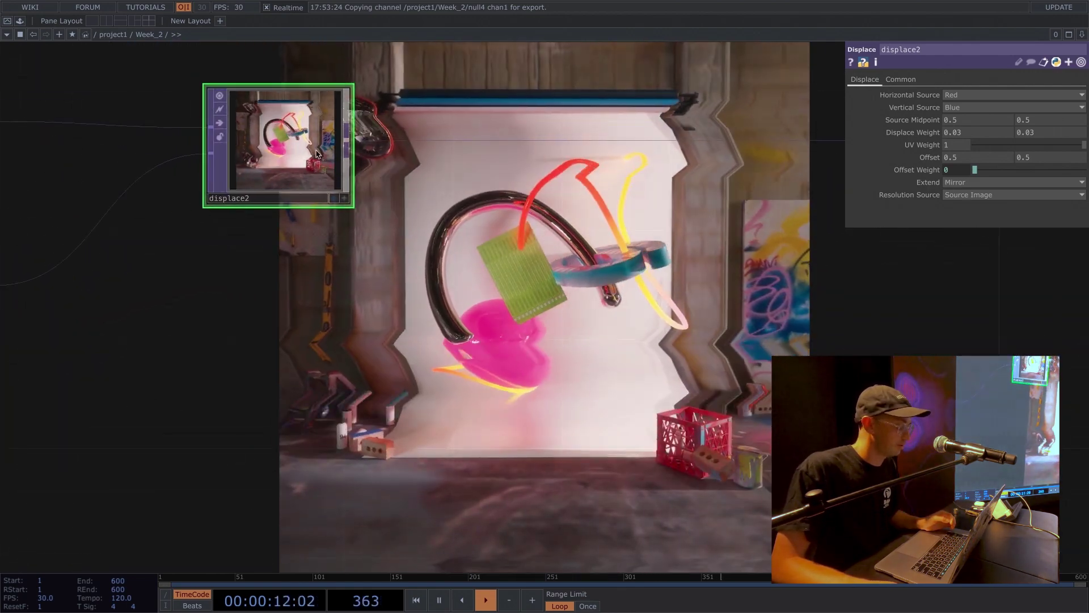
pyautogui.moveTo(369, 170); pyautogui.dragTo(261, 165)
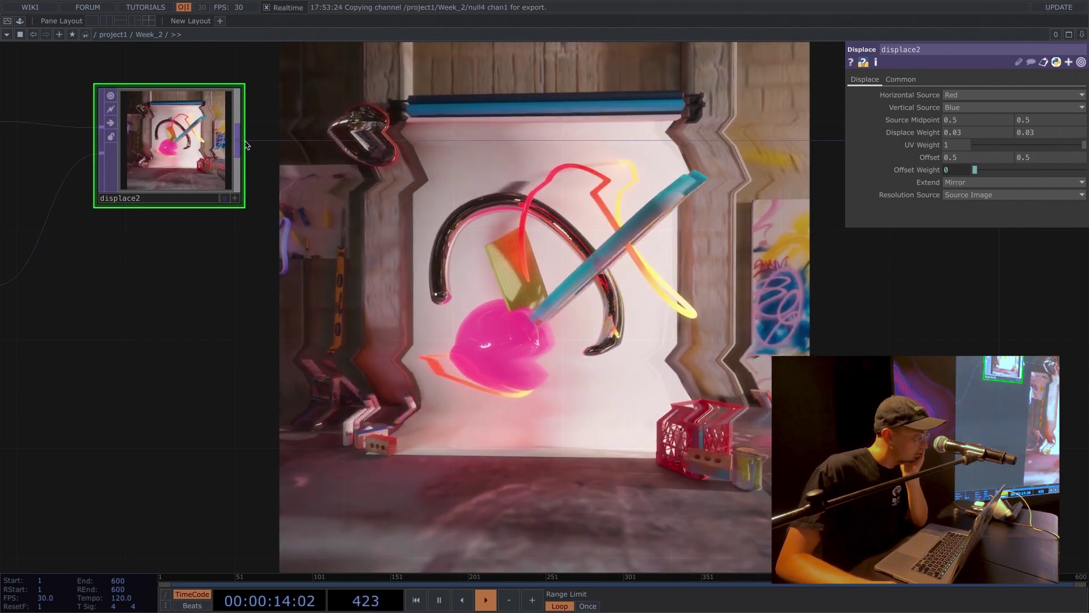
# Step: Add a Channel Mix TOP between displace2 and null3, positioned slightly above displace2
pyautogui.rightClick(241, 143)
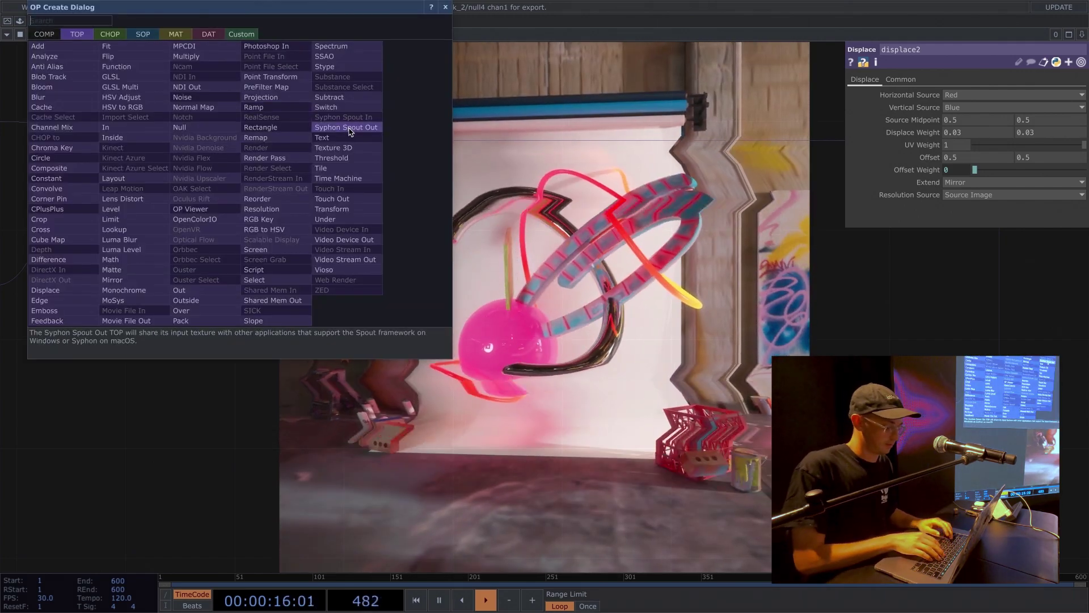
pyautogui.write('chan')
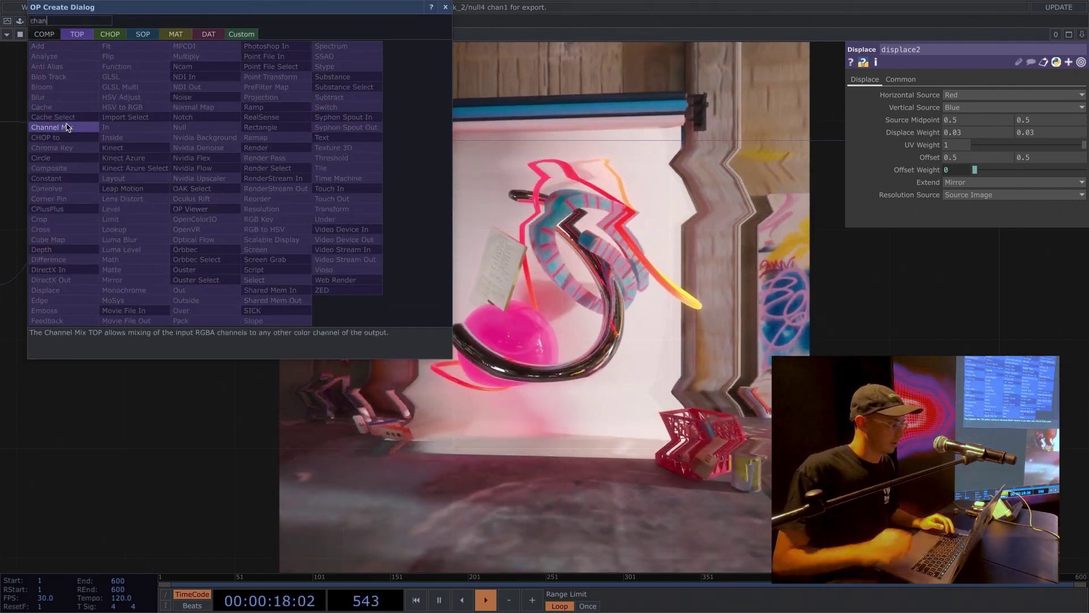
pyautogui.click(66, 127)
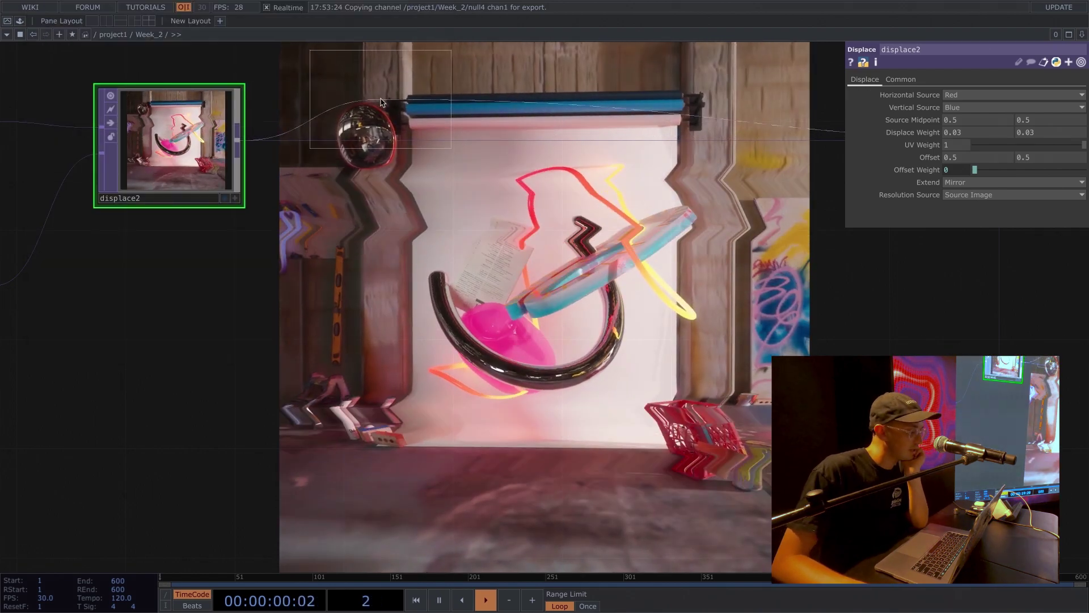
pyautogui.click(386, 108)
pyautogui.scroll(-4, 403, 300)
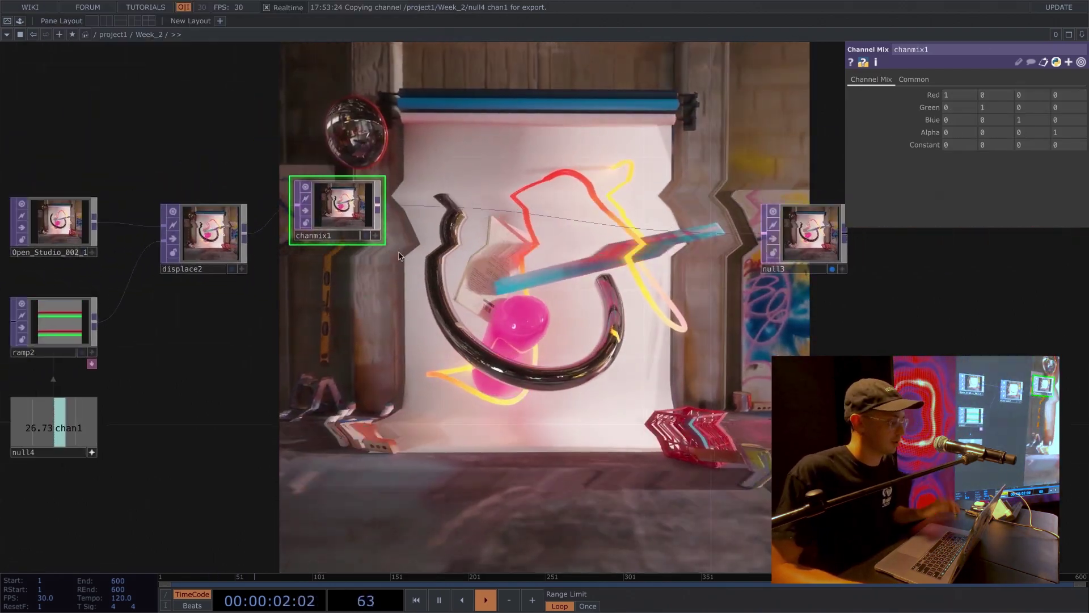
pyautogui.moveTo(345, 205); pyautogui.dragTo(390, 184)
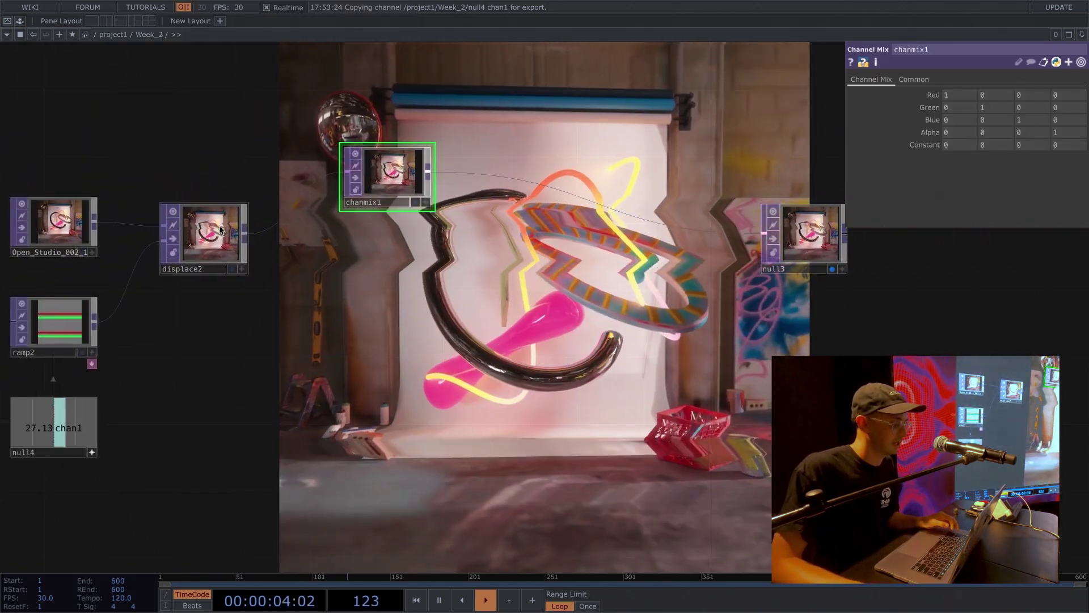
# Step: Duplicate the Channel Mix node twice and stack the copies beneath the original
pyautogui.hotkey('ctrl', 'c')
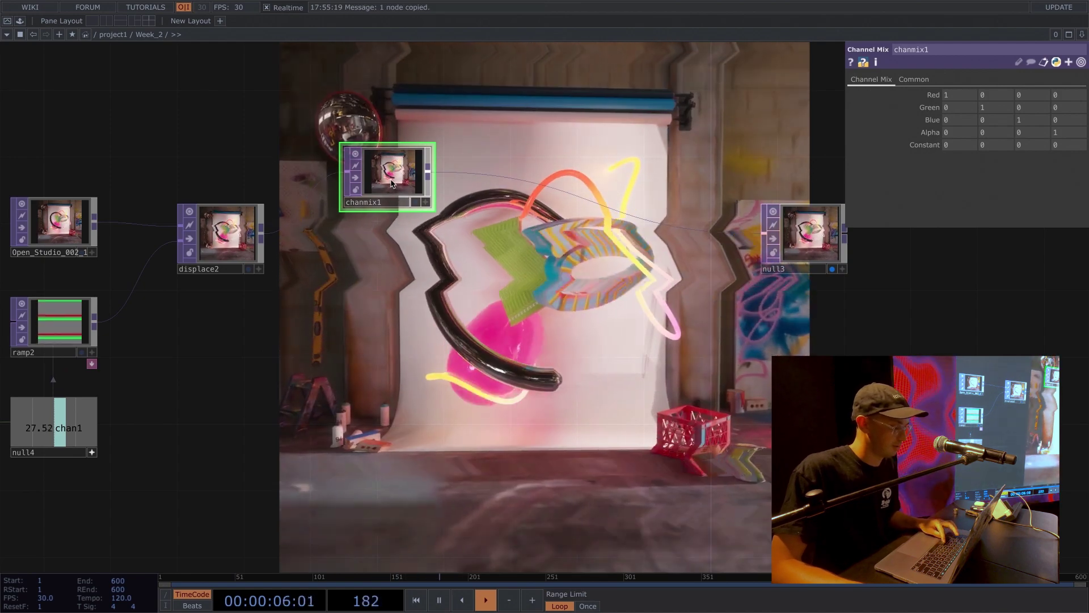
pyautogui.hotkey('ctrl', 'v')
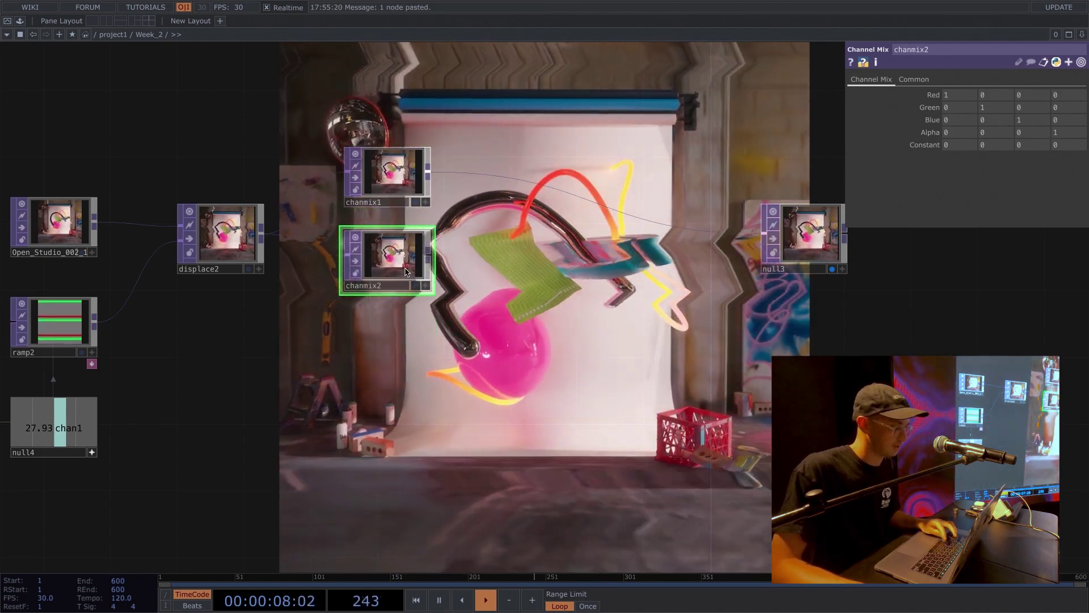
pyautogui.hotkey('ctrl', 'v')
pyautogui.click(387, 173)
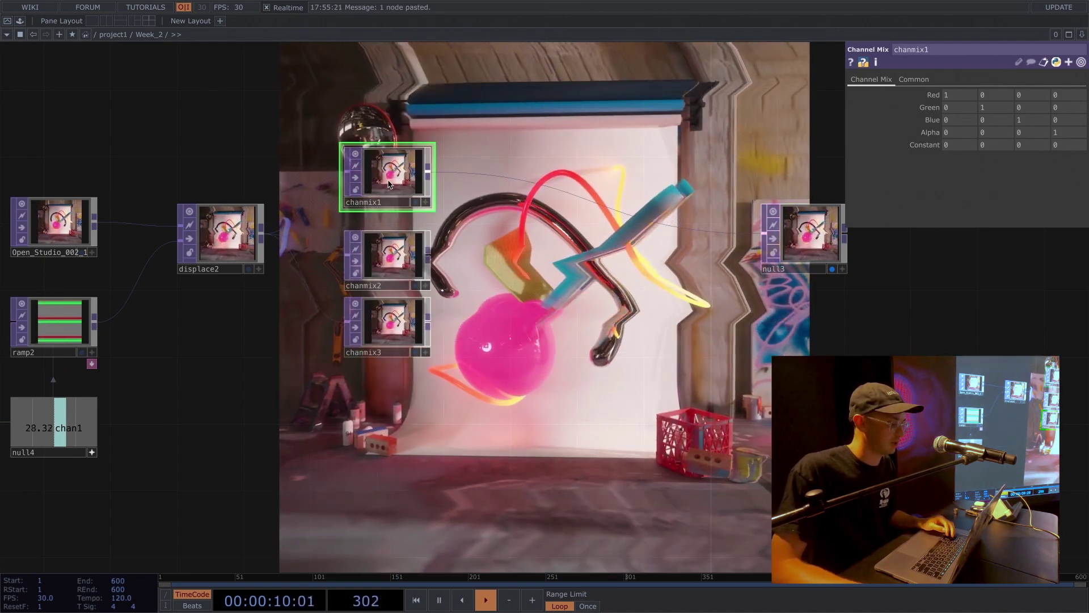
pyautogui.scroll(-2, 387, 177)
pyautogui.scroll(4, 390, 178)
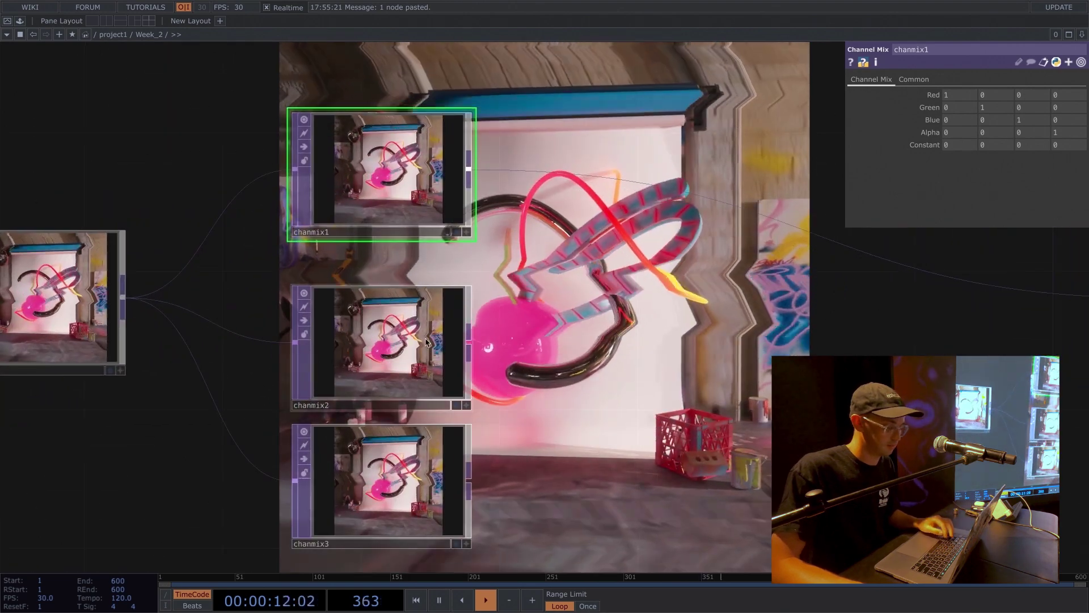
# Step: Undo the creation of the Channel Mix node and its two copies
pyautogui.hotkey('ctrl', 'z')
pyautogui.hotkey('ctrl', 'z')
pyautogui.hotkey('ctrl', 'z')
pyautogui.hotkey('ctrl', 'z')
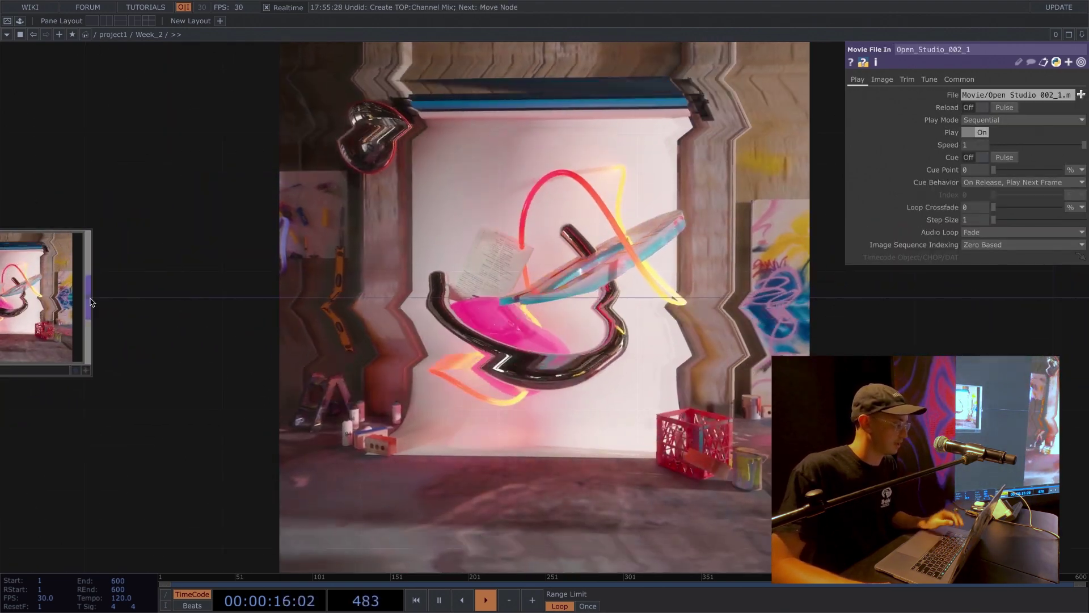
# Step: Insert a new Channel Mix TOP on the output of displace2, ahead of null3
pyautogui.press('Tab')
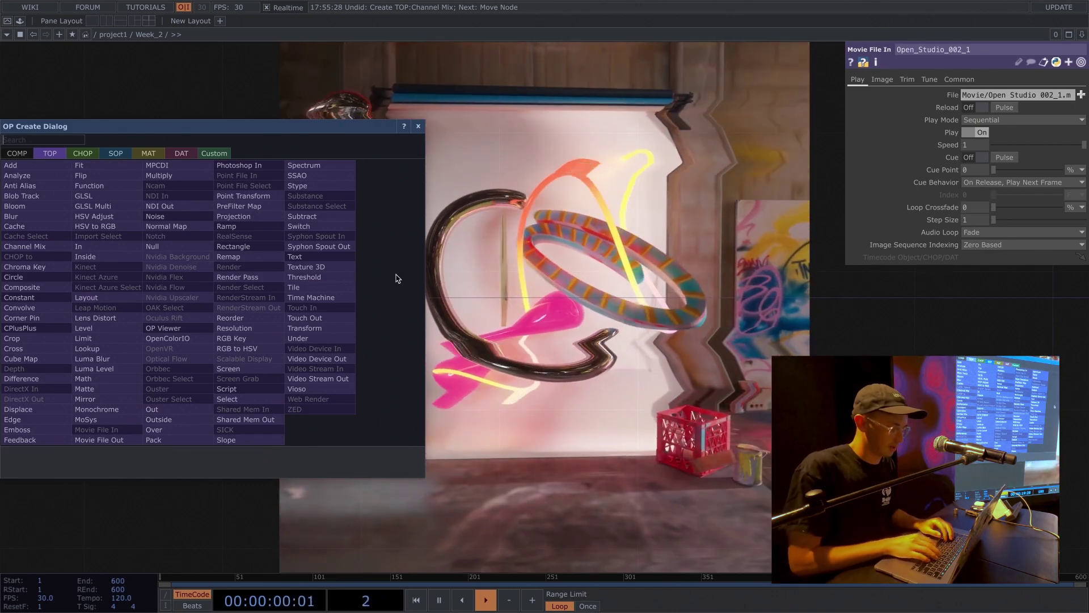
pyautogui.write('ch')
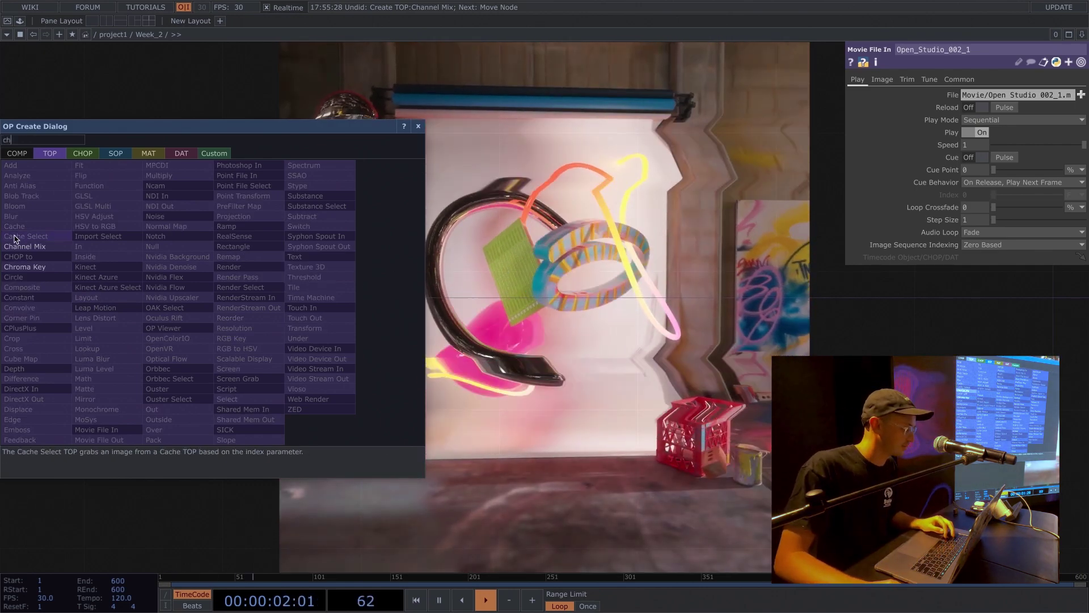
pyautogui.press('Return')
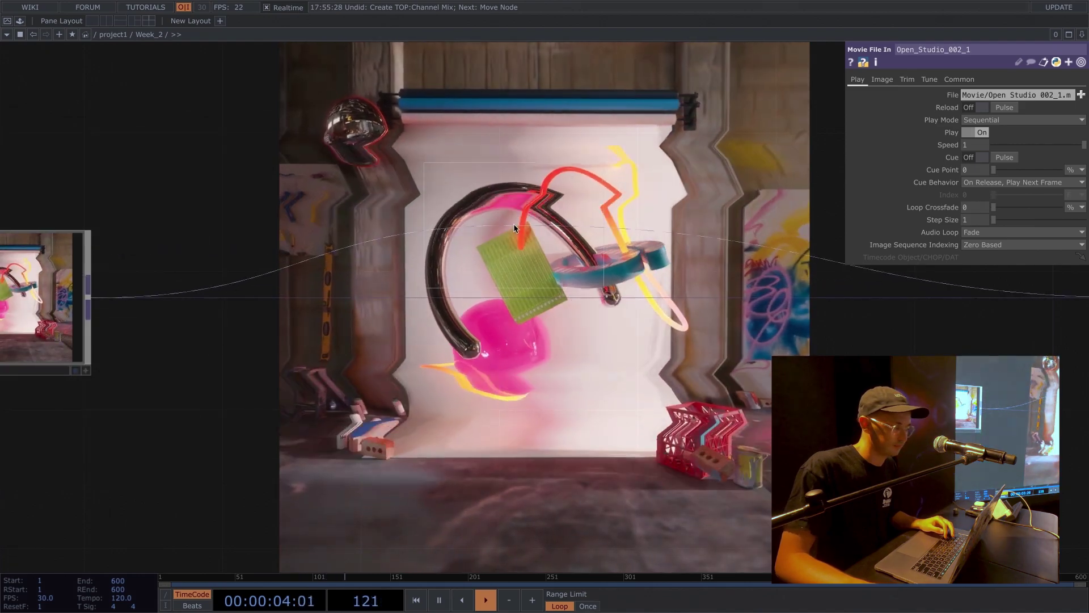
pyautogui.click(514, 228)
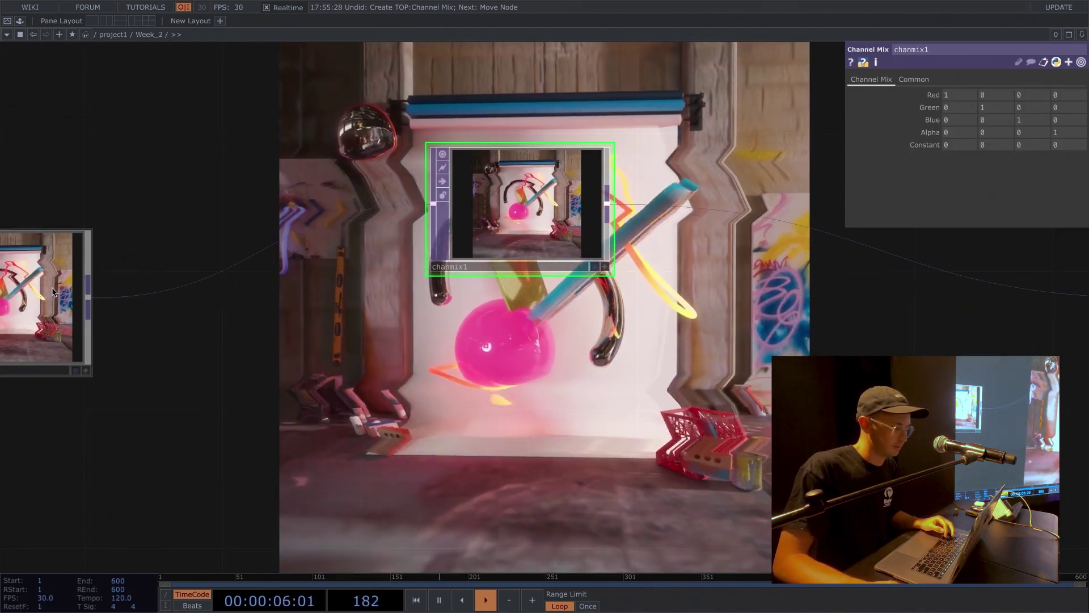
# Step: Move displace2 and chanmix1 closer together, keeping chanmix1 slightly higher than displace2
pyautogui.moveTo(53, 292); pyautogui.dragTo(190, 292)
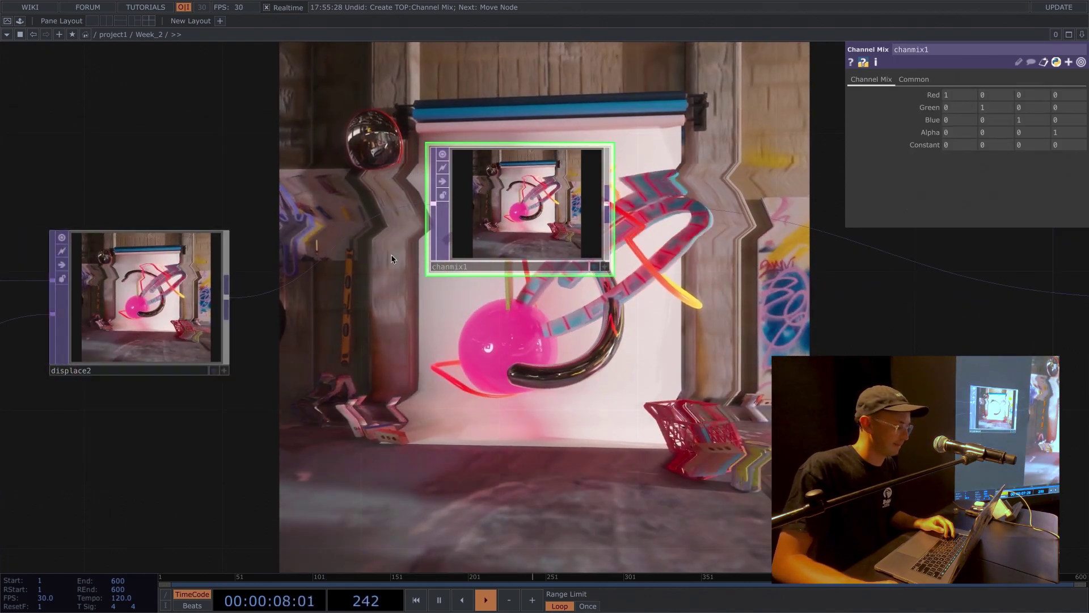
pyautogui.click(145, 298)
pyautogui.moveTo(527, 250); pyautogui.dragTo(428, 285)
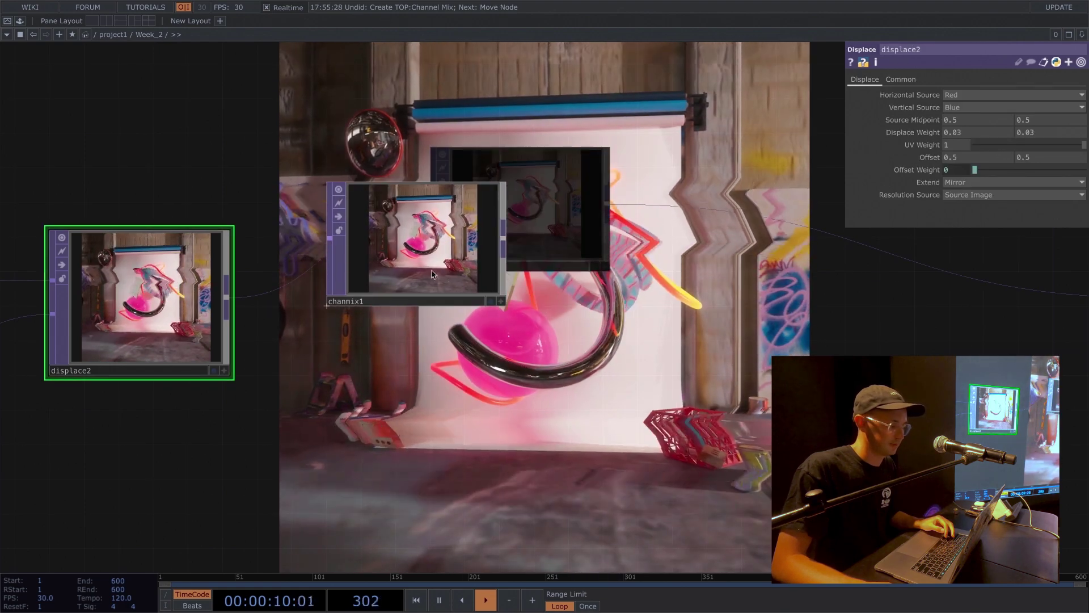
pyautogui.moveTo(446, 361); pyautogui.dragTo(531, 305)
# Step: Make chanmix1 pass only the red channel by setting its green and blue coefficients to 0
pyautogui.click(523, 196)
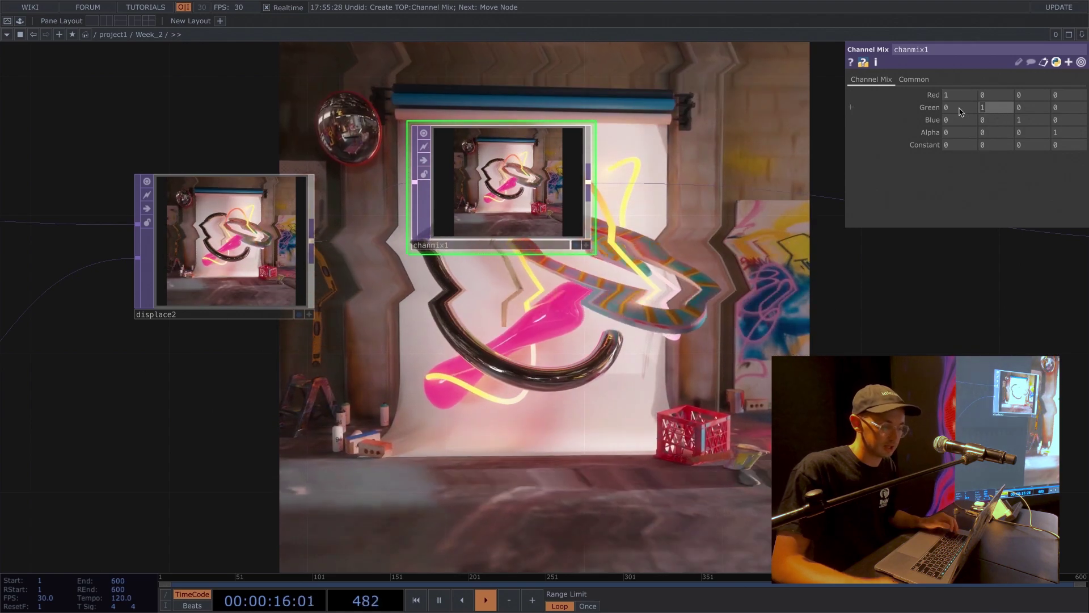
pyautogui.write('0')
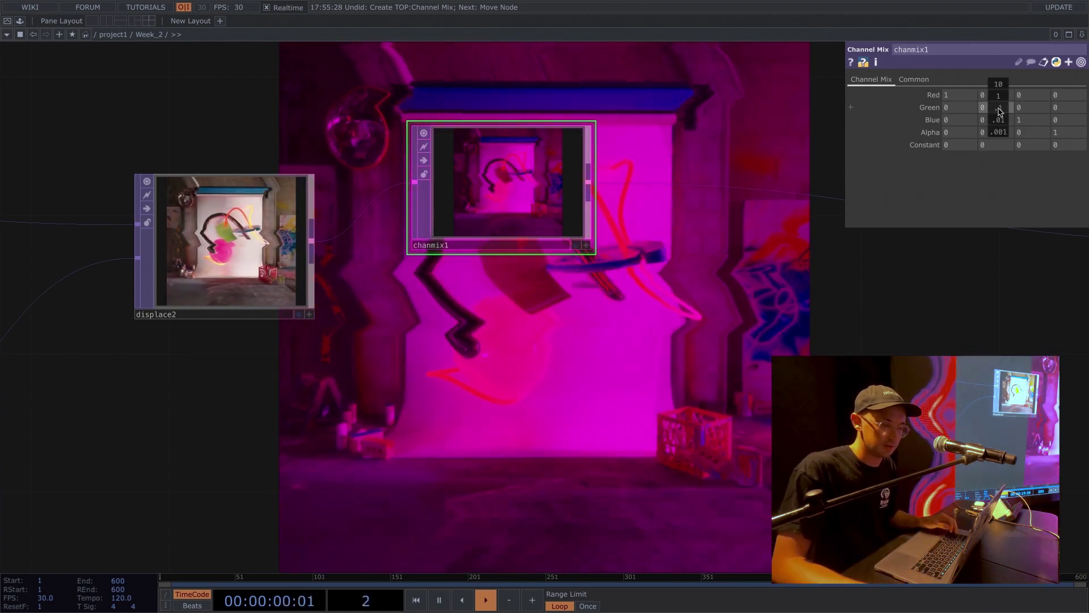
pyautogui.moveTo(1001, 112); pyautogui.dragTo(1002, 89, button='middle')
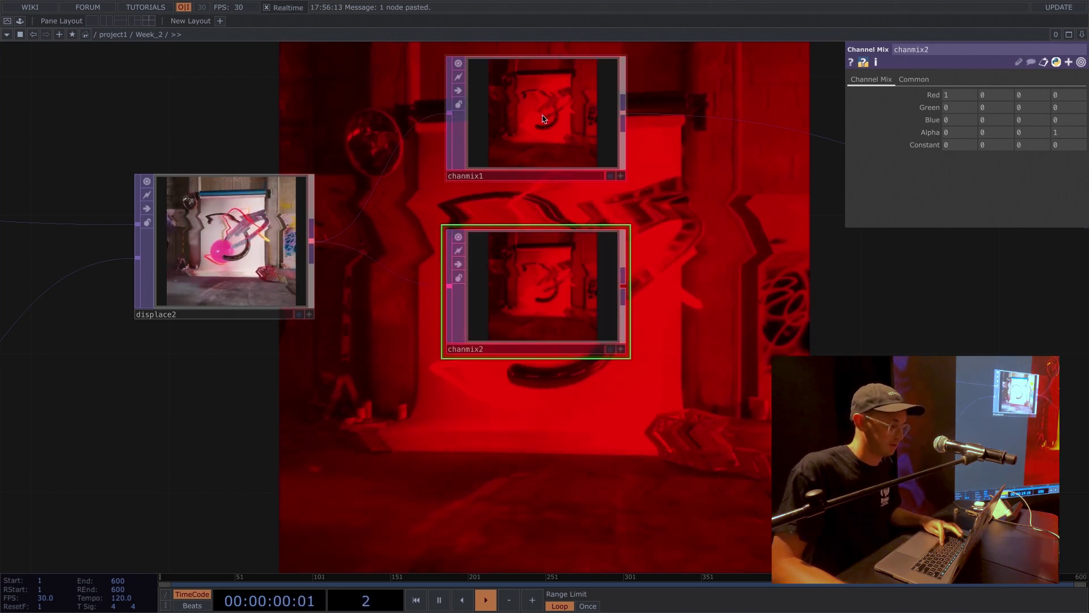
# Step: Duplicate chanmix1 twice beneath it, making one copy pass only green and the other only blue, each with coefficient 1
pyautogui.moveTo(609, 188); pyautogui.dragTo(587, 183)
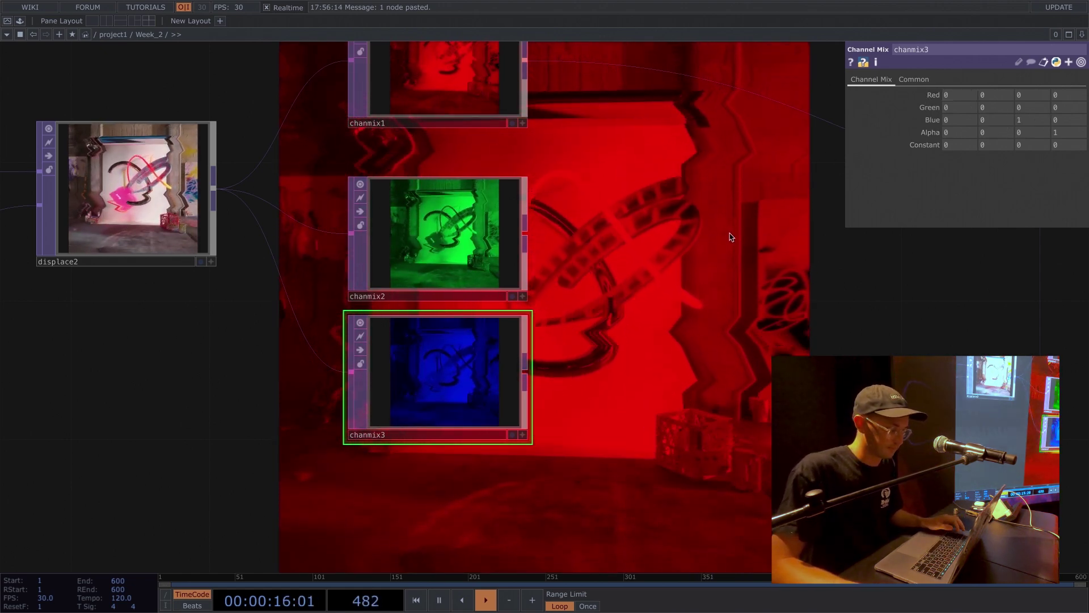
pyautogui.scroll(3, 652, 234)
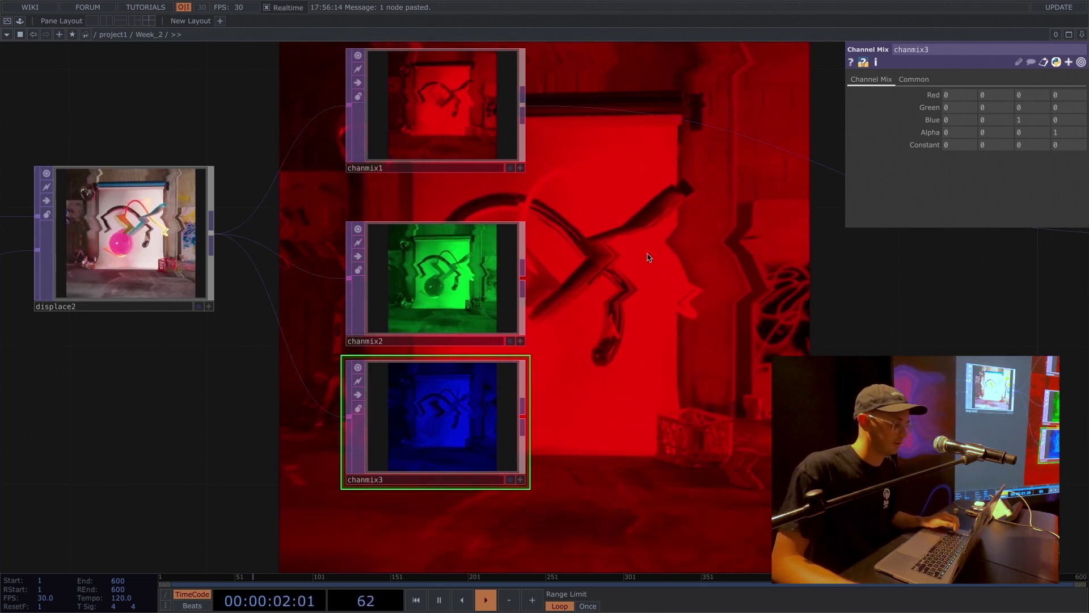
# Step: Insert a Composite TOP between chanmix1 and null3
pyautogui.hscroll(5, 542, 214)
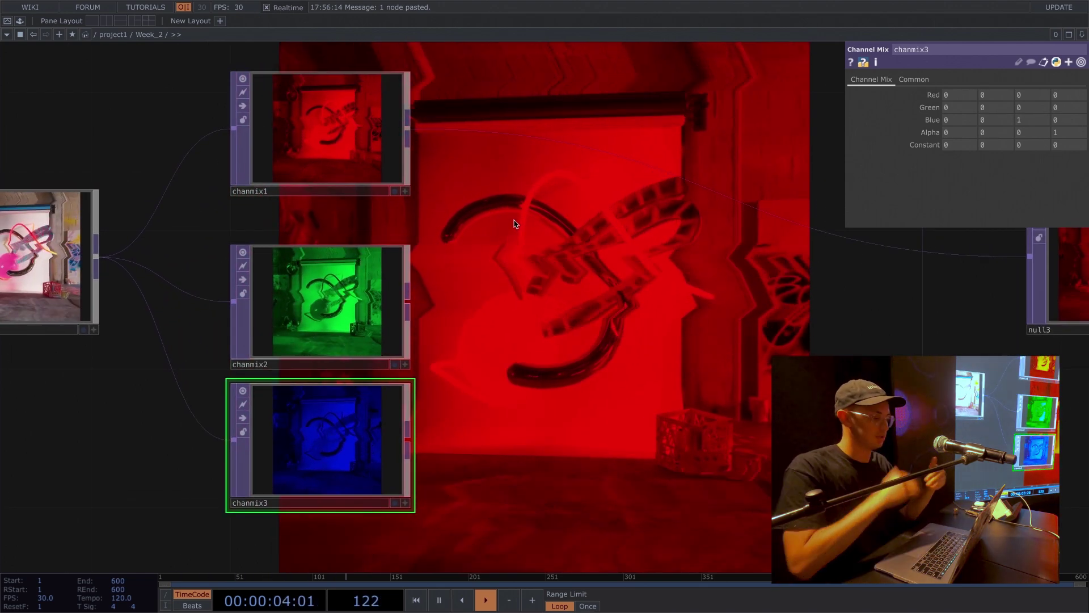
pyautogui.press('Tab')
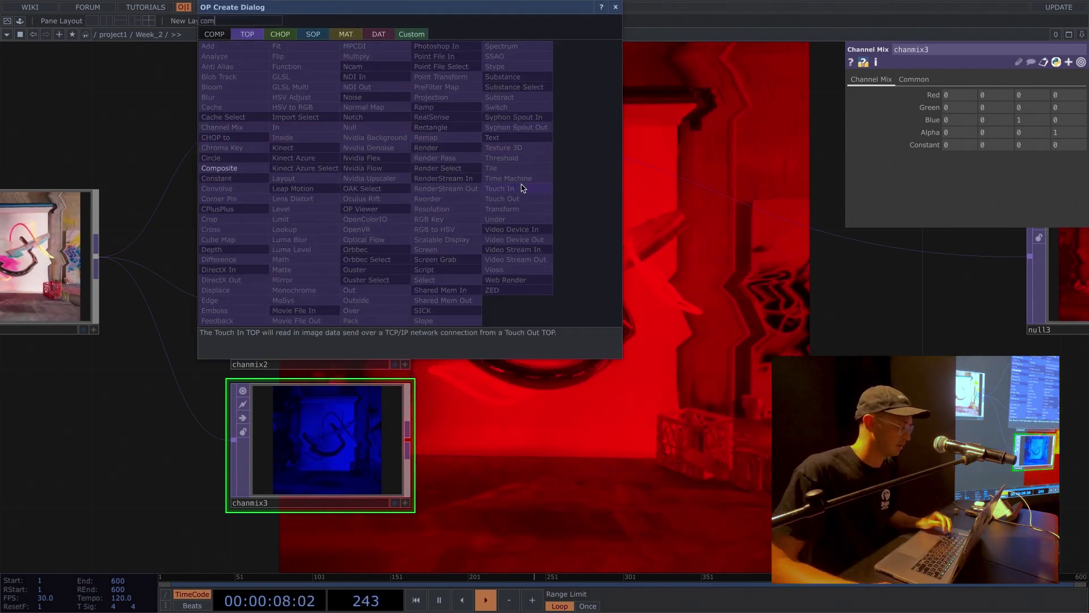
pyautogui.press('Return')
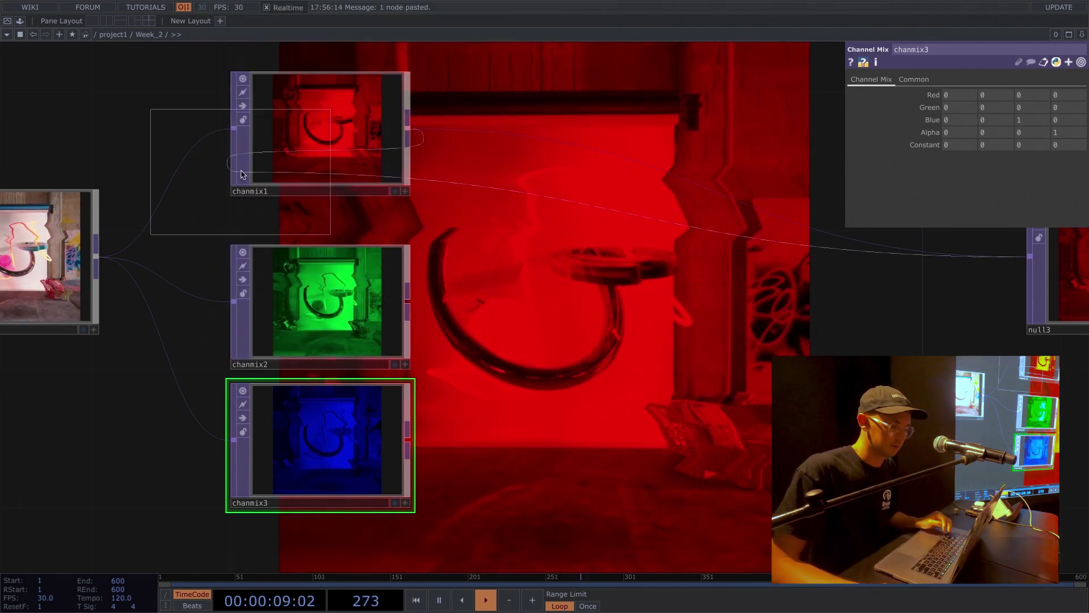
pyautogui.click(815, 254)
pyautogui.hscroll(5, 632, 328)
pyautogui.moveTo(534, 218); pyautogui.dragTo(568, 253)
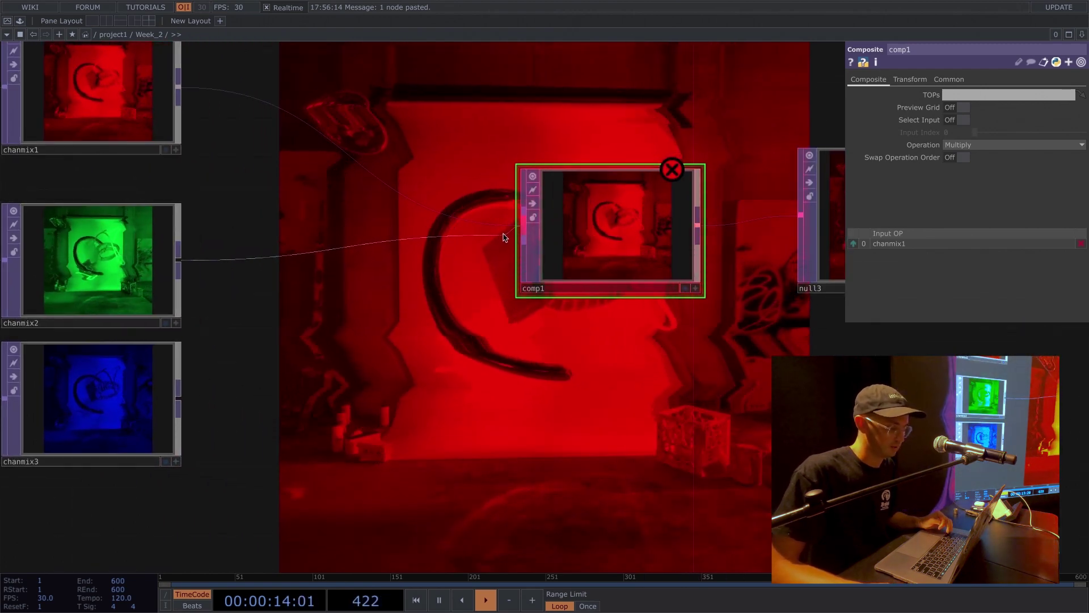
# Step: Wire chanmix2 and chanmix3 into comp1 as further inputs and set its operation to Add
pyautogui.moveTo(505, 237); pyautogui.dragTo(522, 230)
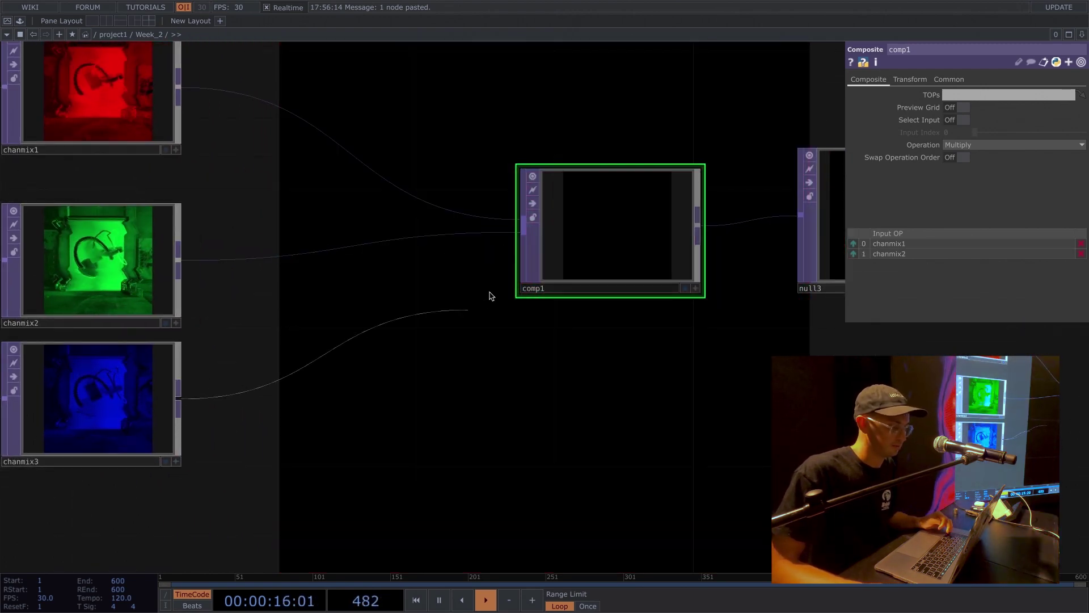
pyautogui.click(993, 146)
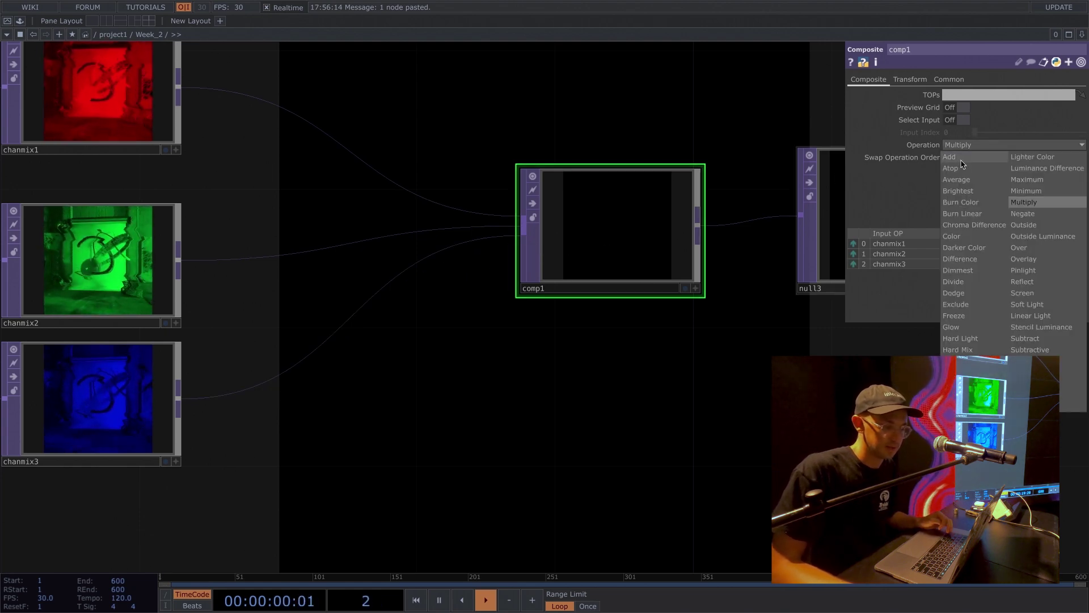
pyautogui.click(961, 160)
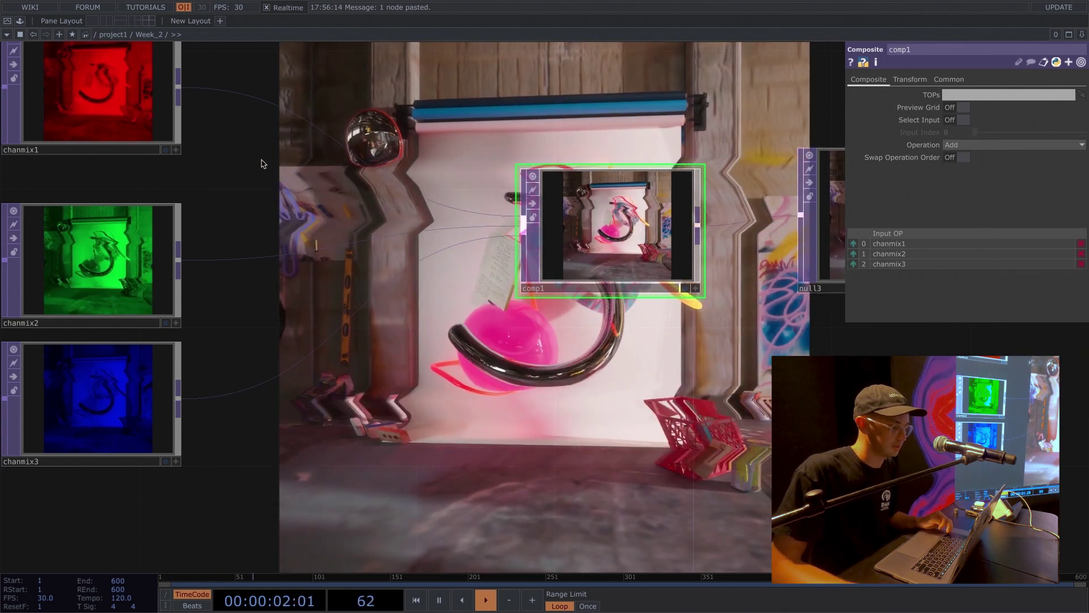
# Step: Move comp1 and null3 farther from the three channel mix nodes, leaving room for more operators in between
pyautogui.moveTo(262, 164); pyautogui.dragTo(298, 160)
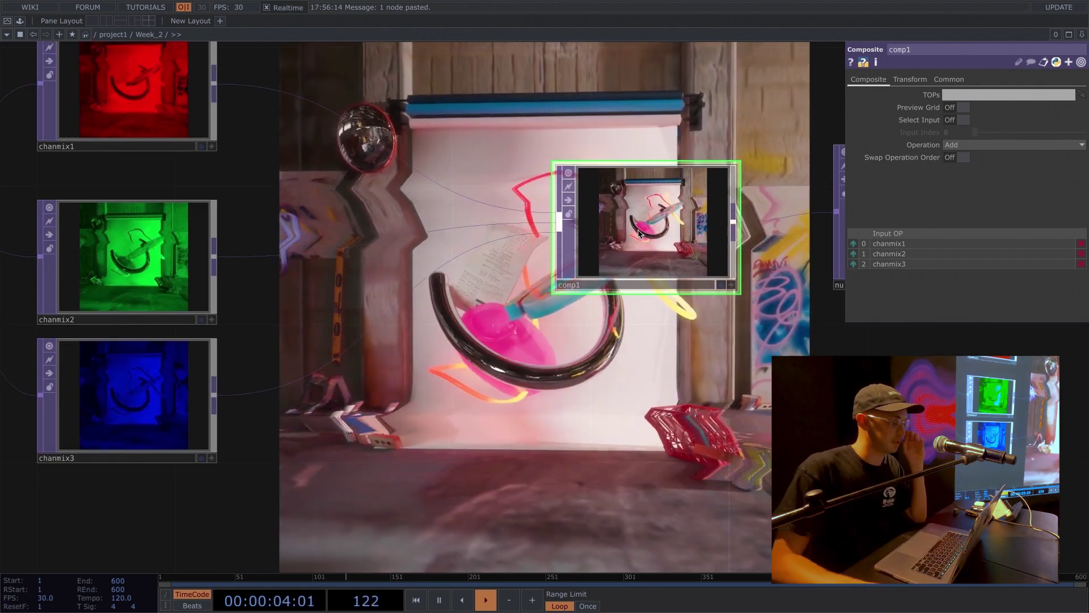
pyautogui.moveTo(476, 151); pyautogui.dragTo(610, 218)
pyautogui.moveTo(761, 278); pyautogui.dragTo(694, 278)
pyautogui.moveTo(738, 226); pyautogui.dragTo(688, 196)
pyautogui.moveTo(295, 207); pyautogui.dragTo(645, 221)
pyautogui.moveTo(353, 107); pyautogui.dragTo(316, 145)
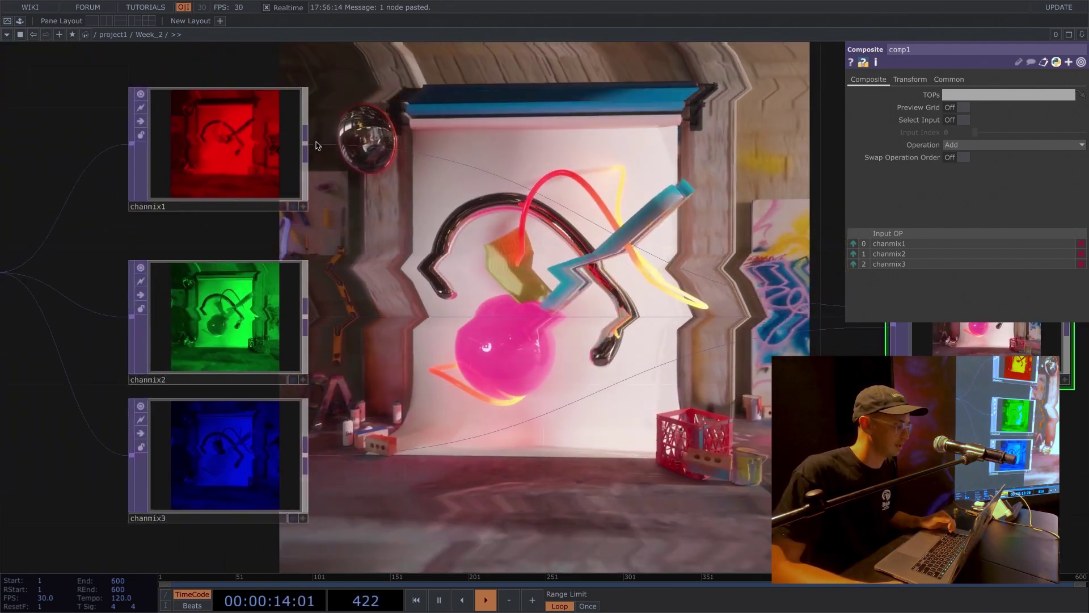
# Step: Insert a Transform TOP on the red branch between chanmix1 and comp1
pyautogui.press('Tab')
pyautogui.write('tran')
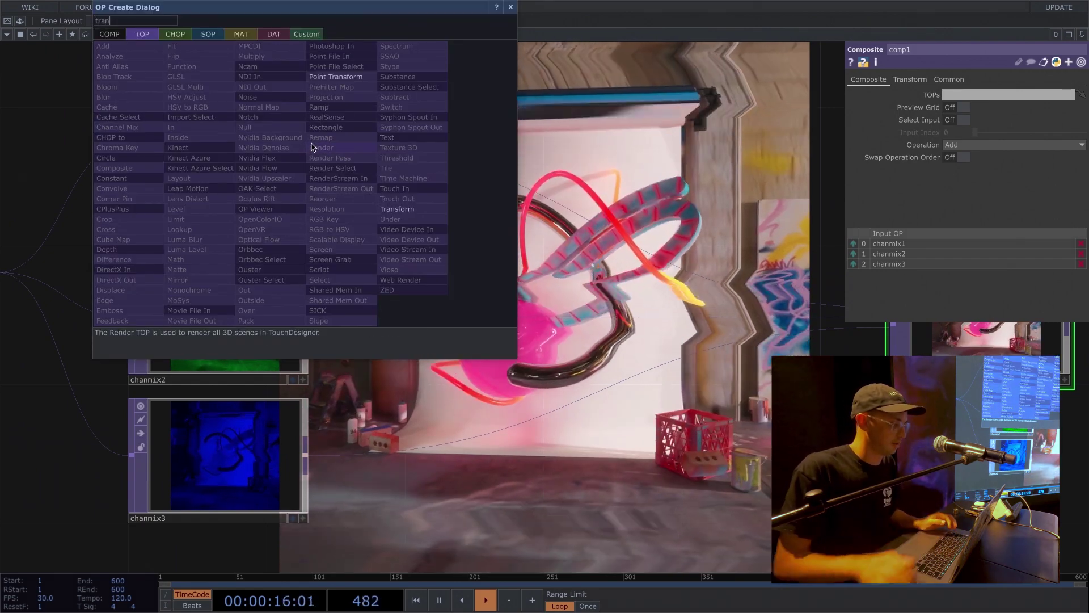
pyautogui.click(398, 208)
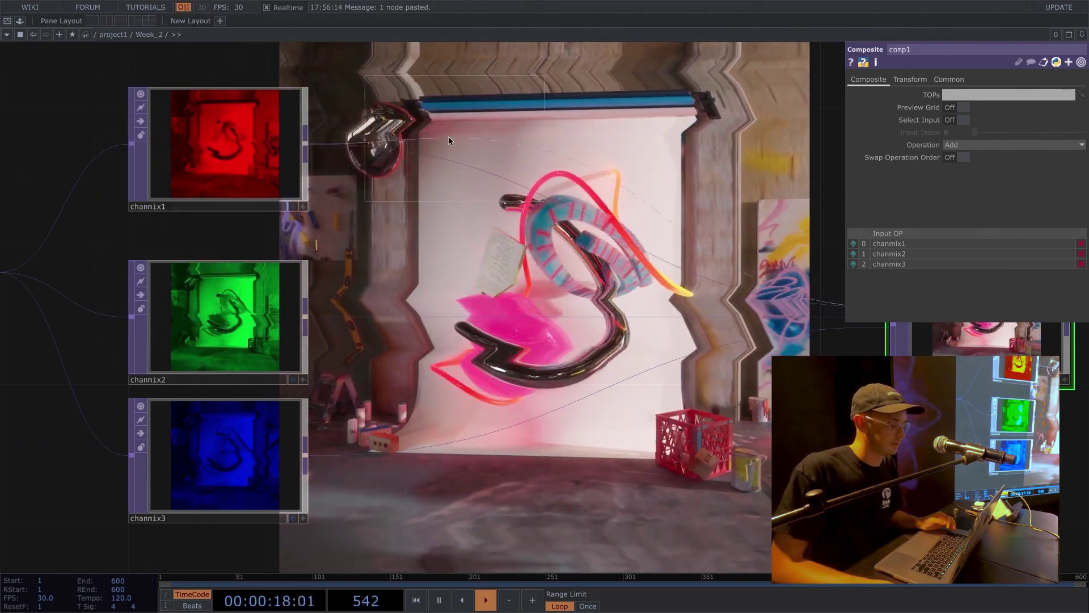
pyautogui.click(450, 145)
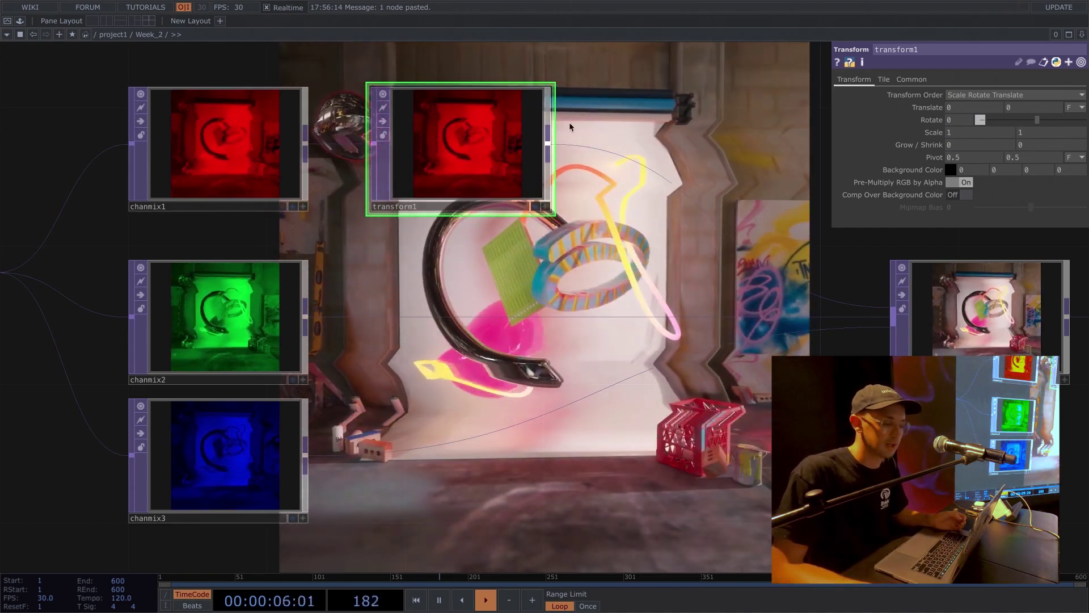
# Step: Set transform1's horizontal translate to 0.01 and its extend mode to Repeat
pyautogui.middleClick(960, 111)
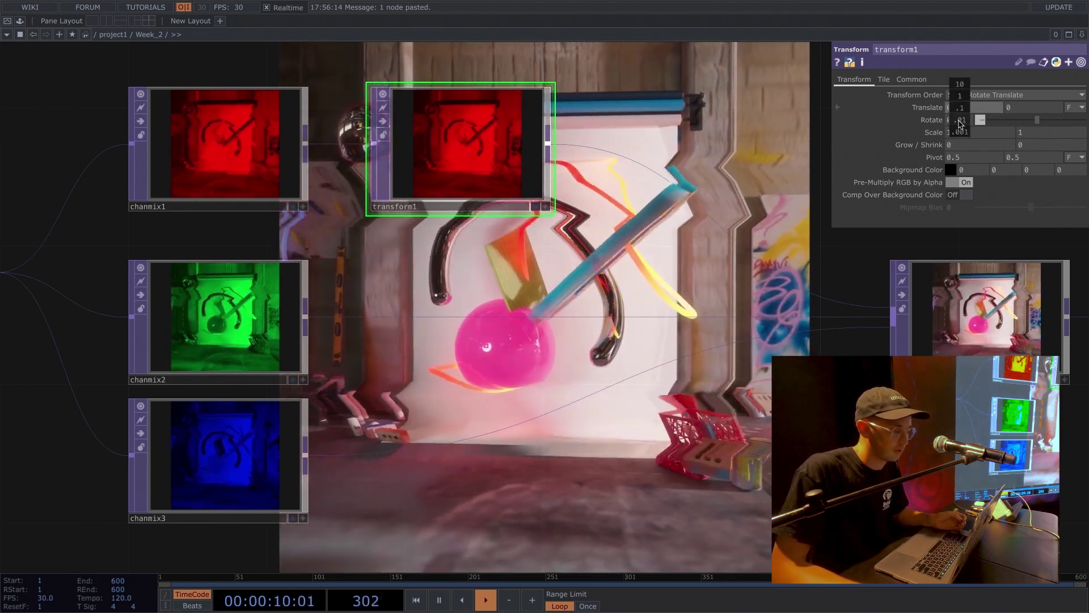
pyautogui.moveTo(960, 124); pyautogui.dragTo(960, 86, button='middle')
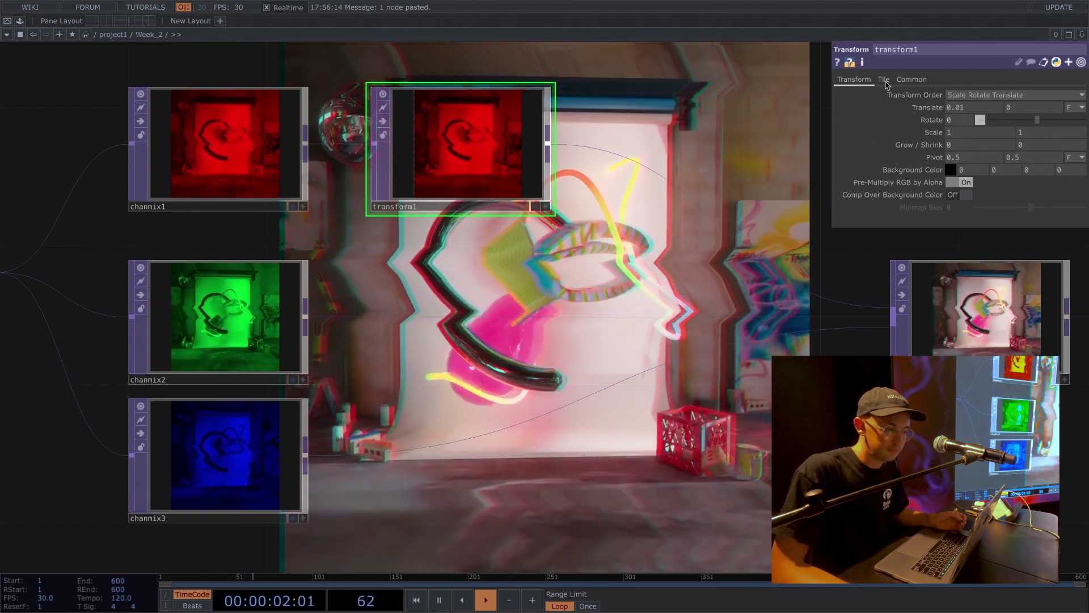
pyautogui.click(884, 79)
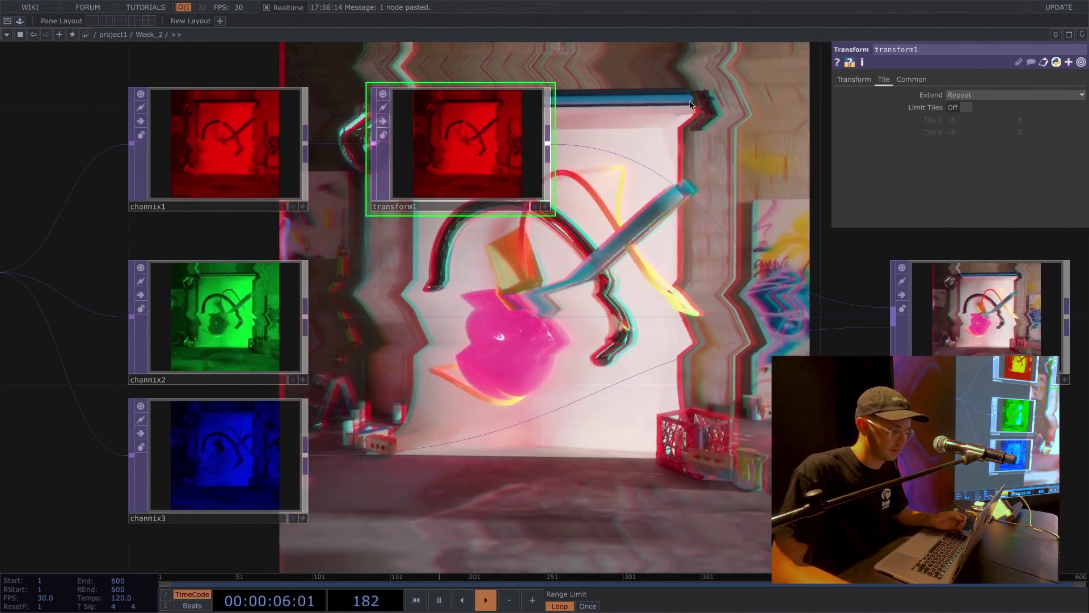
# Step: Insert a Blur TOP on the green branch between chanmix2 and comp1
pyautogui.scroll(-5, 506, 197)
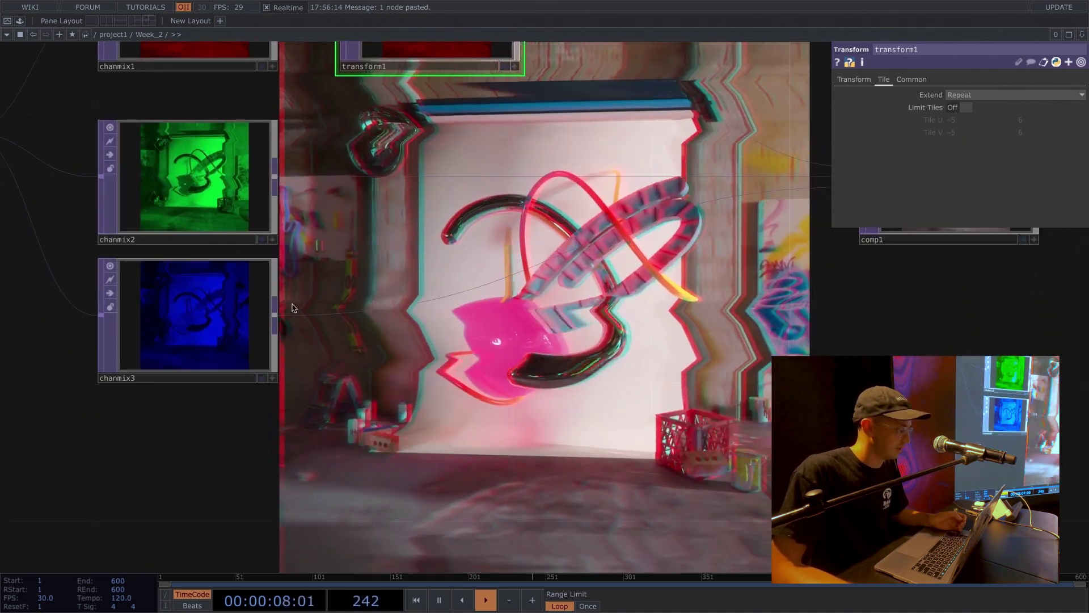
pyautogui.press('Tab')
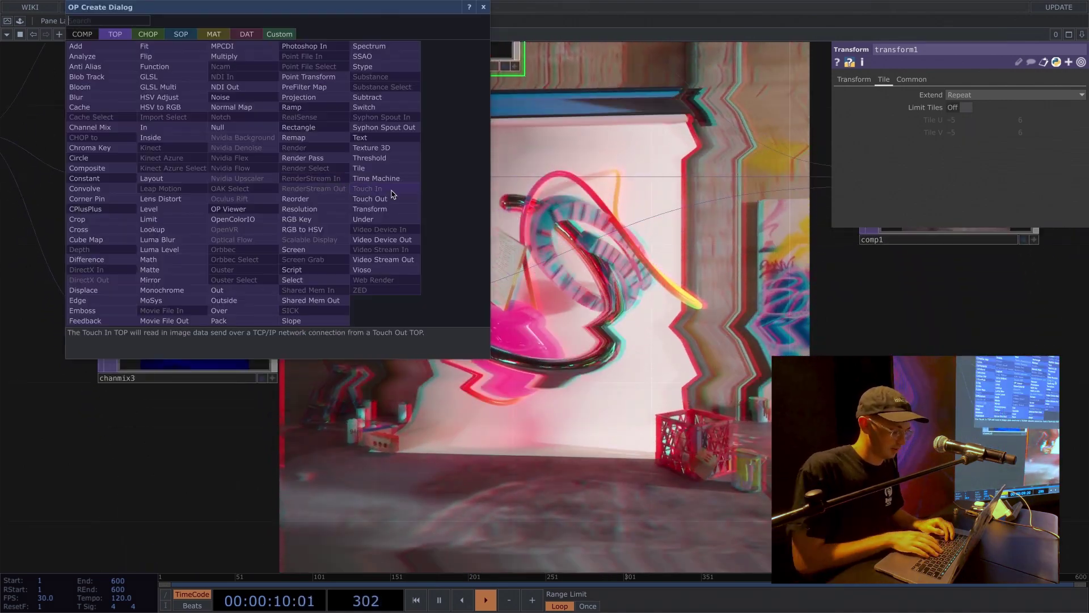
pyautogui.write('blu')
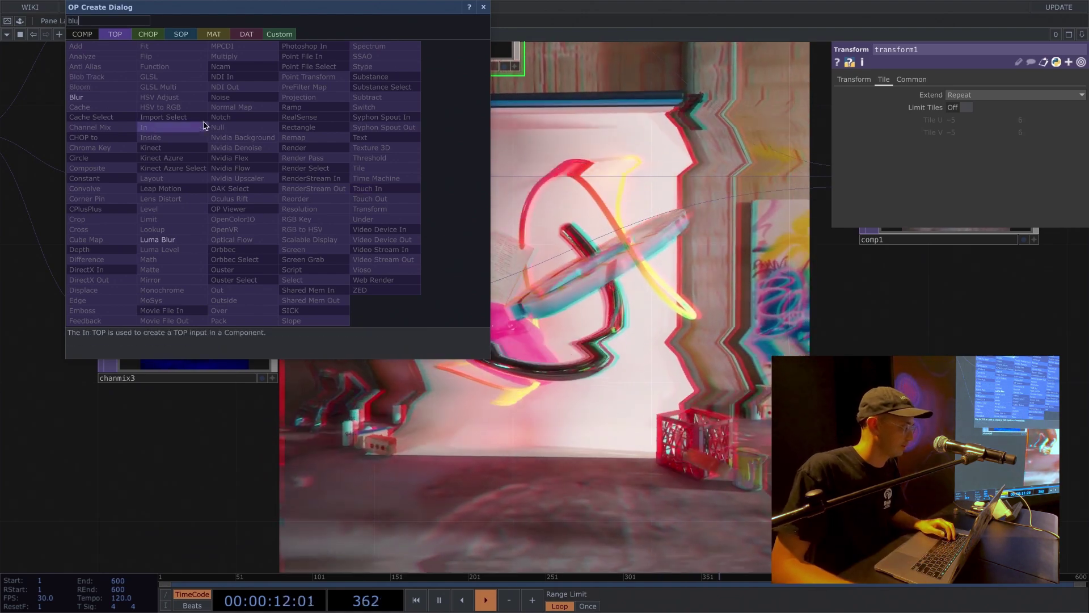
pyautogui.click(76, 97)
pyautogui.click(391, 152)
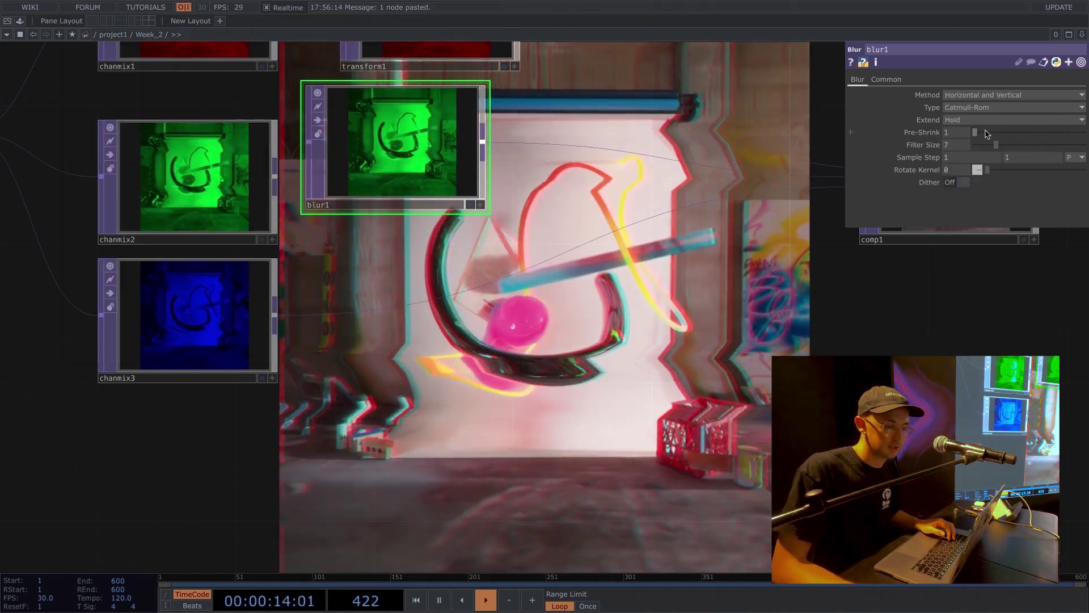
# Step: Set blur1's pre-shrink to 2 and filter size to 9, pausing playback briefly to inspect the image
pyautogui.moveTo(1031, 135); pyautogui.dragTo(991, 138)
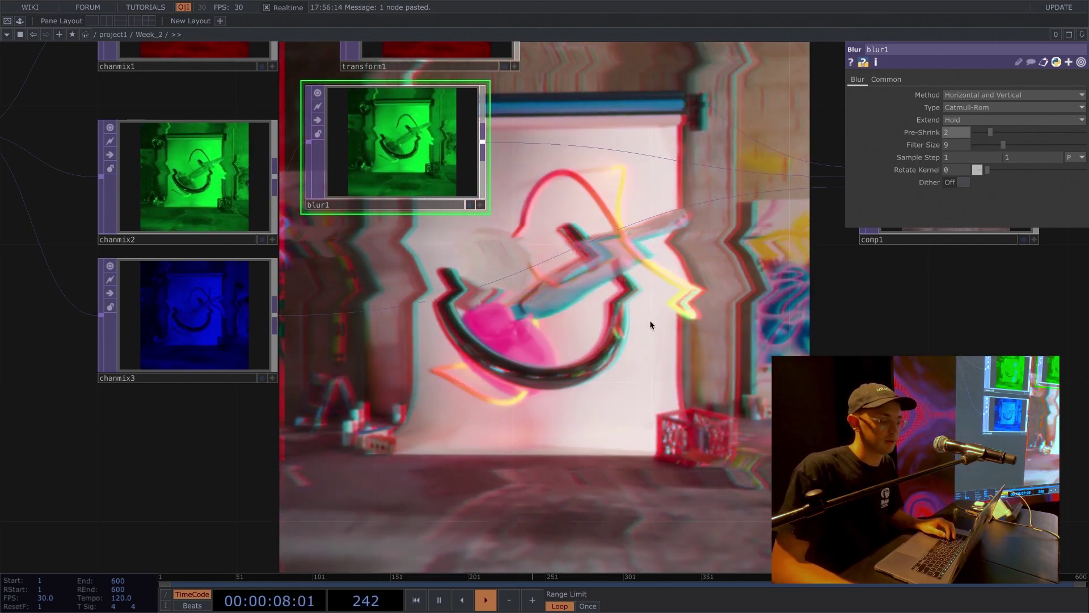
pyautogui.press('space')
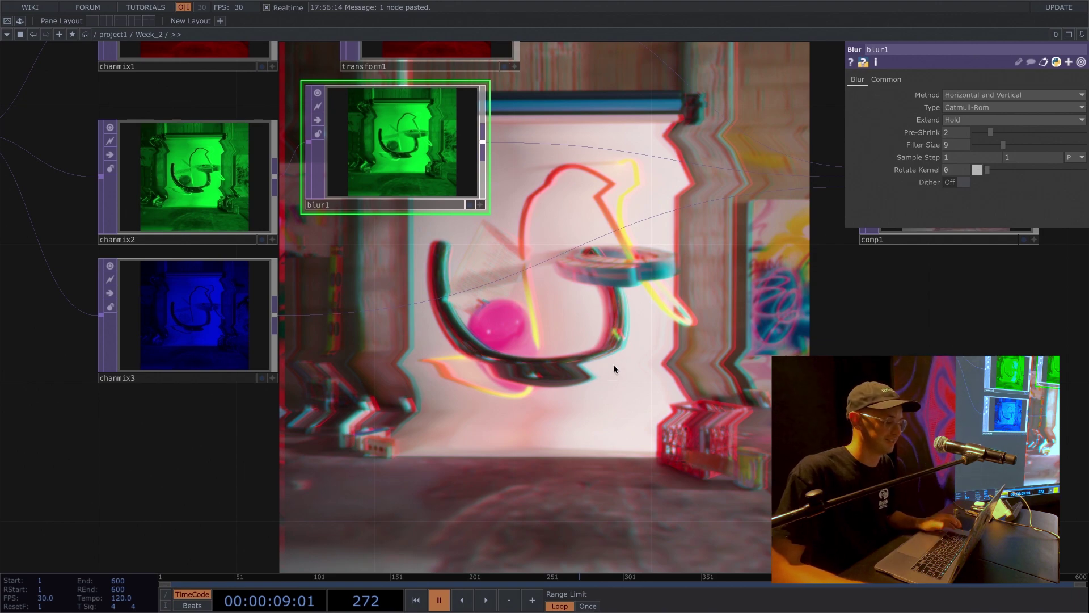
pyautogui.press('space')
# Step: Line up blur1 between chanmix2 and comp1 beneath transform1, and move comp1 slightly closer to the branches
pyautogui.moveTo(596, 377); pyautogui.dragTo(521, 400)
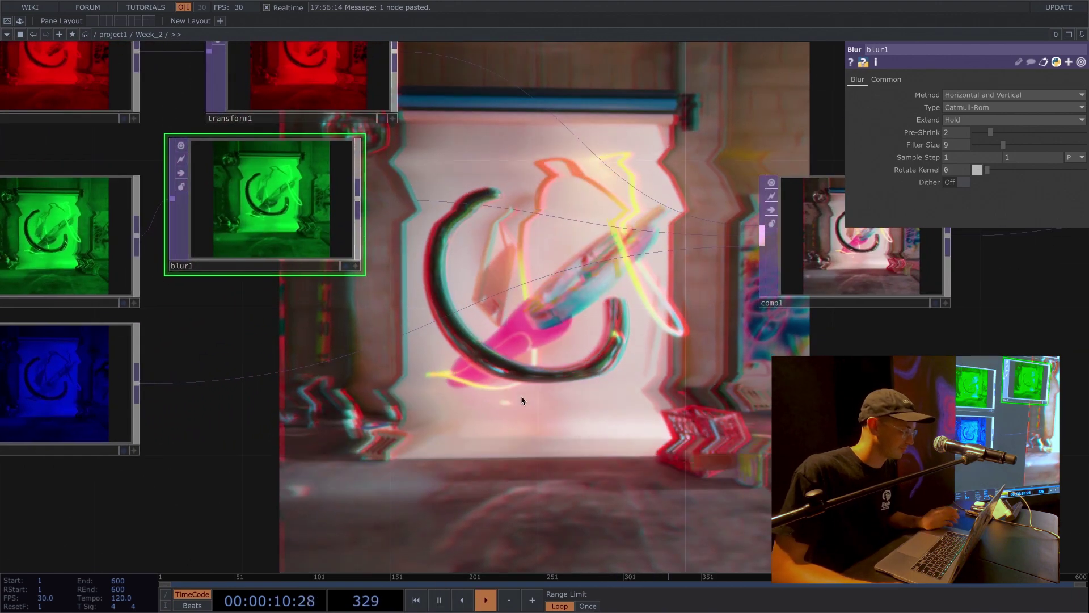
pyautogui.scroll(-2, 521, 400)
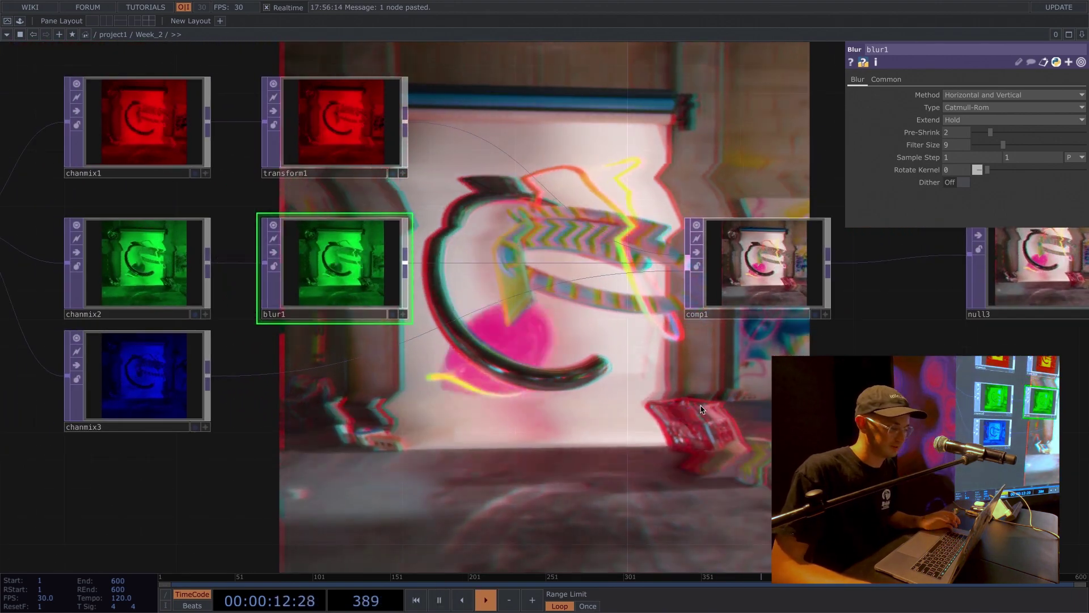
pyautogui.moveTo(641, 374); pyautogui.dragTo(372, 349)
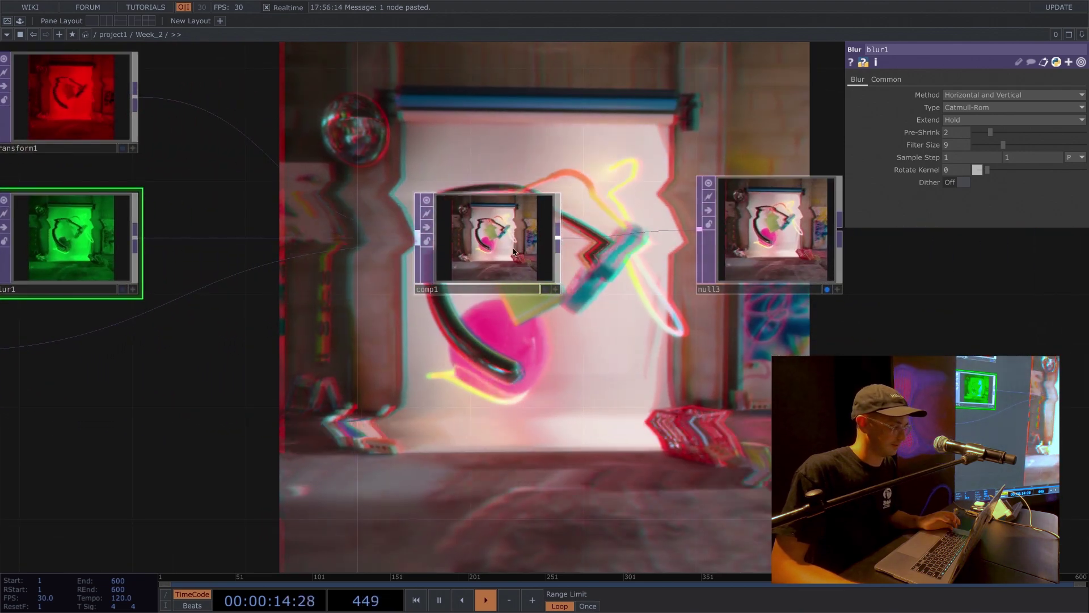
pyautogui.moveTo(514, 251); pyautogui.dragTo(457, 251)
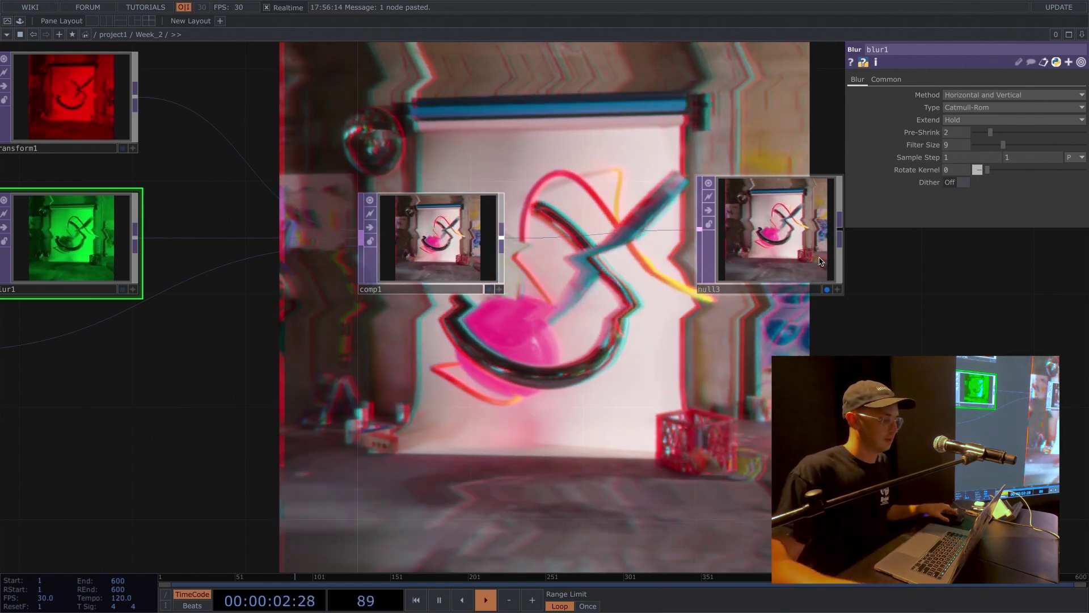
pyautogui.hscroll(-10, 574, 254)
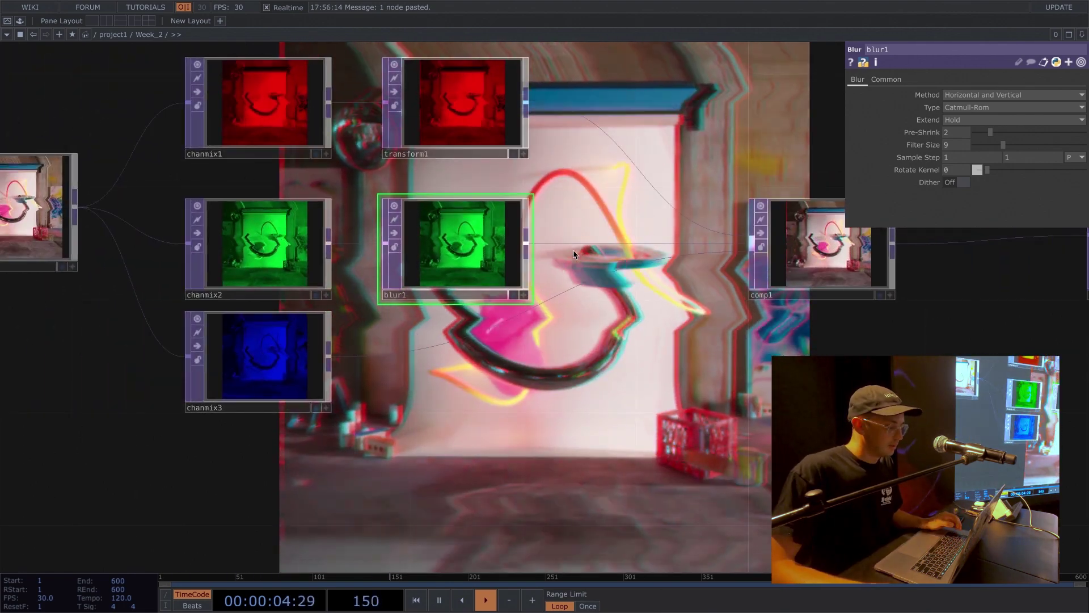
# Step: Insert a Difference TOP on the blue branch after chanmix3 and spread the two nodes apart
pyautogui.scroll(-5, 532, 306)
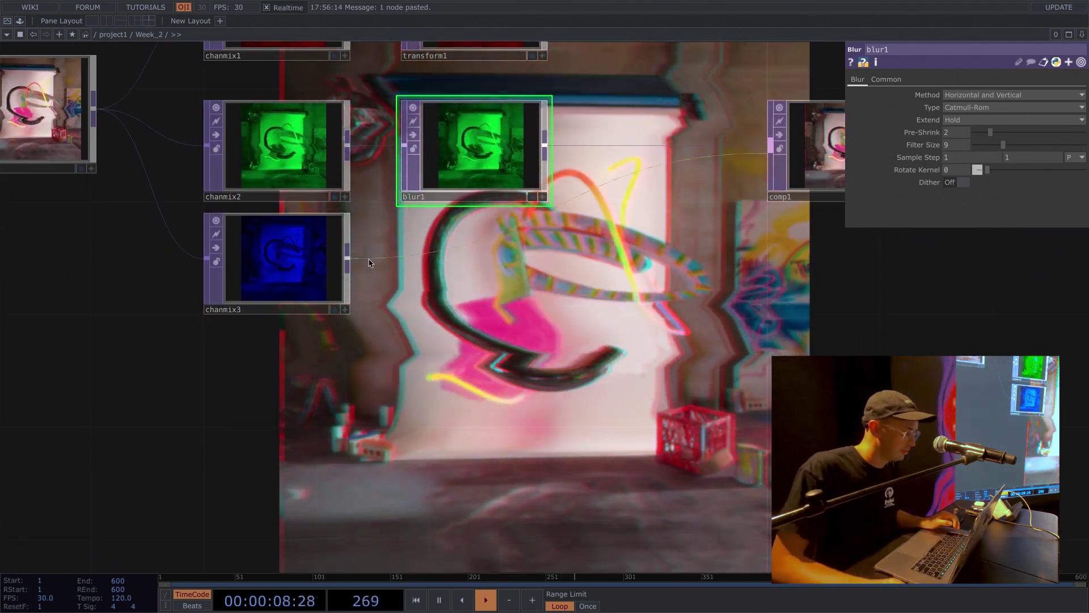
pyautogui.press('Tab')
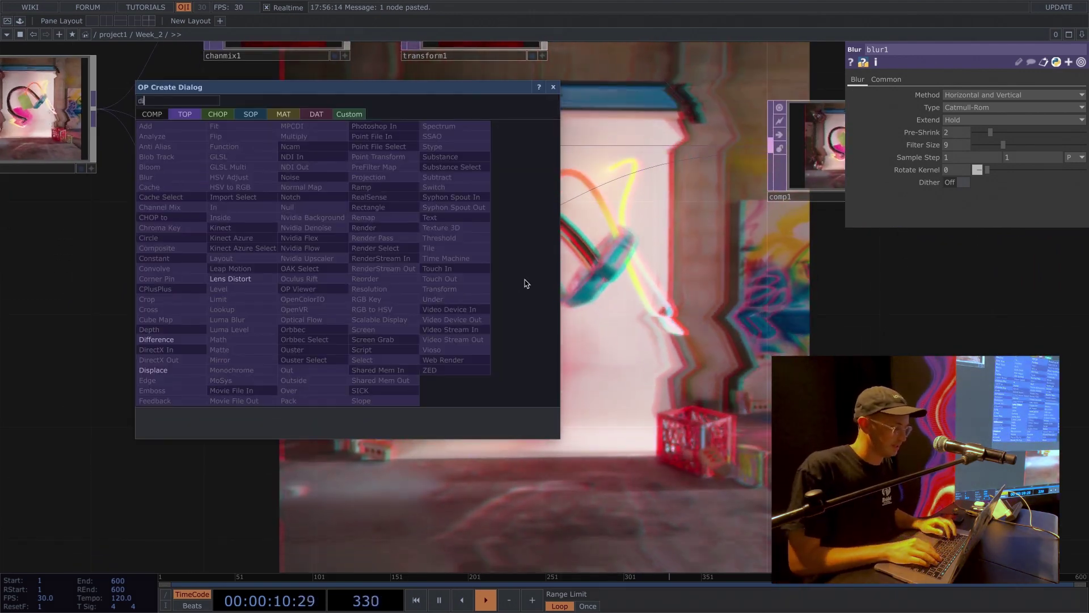
pyautogui.click(178, 343)
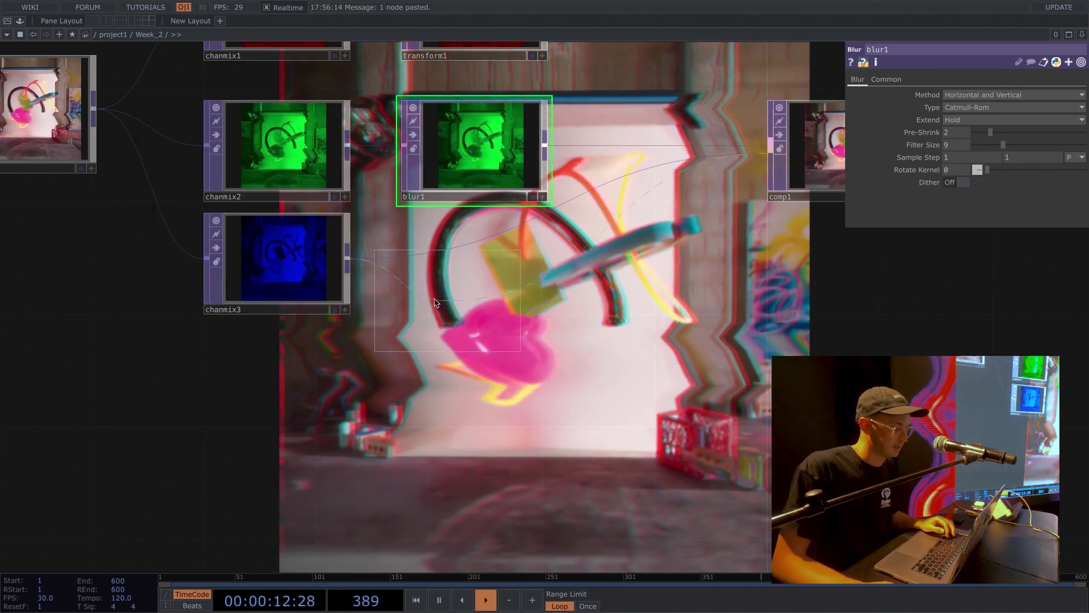
pyautogui.click(372, 241)
pyautogui.moveTo(414, 286); pyautogui.dragTo(505, 286)
pyautogui.scroll(-5, 373, 374)
pyautogui.hscroll(-4, 373, 374)
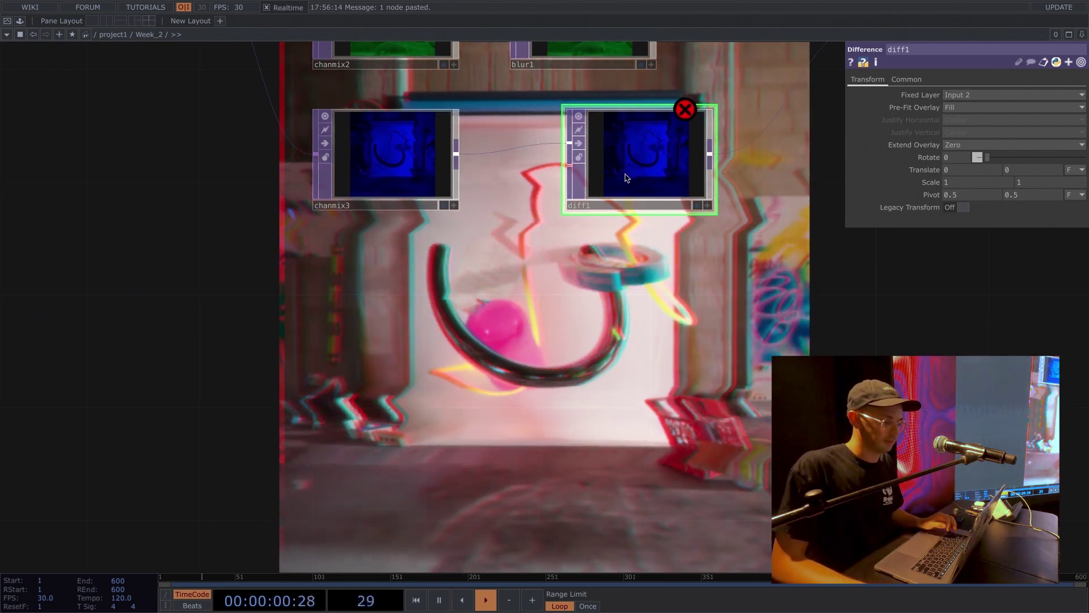
pyautogui.moveTo(624, 175); pyautogui.dragTo(654, 203)
pyautogui.moveTo(350, 146); pyautogui.dragTo(323, 146)
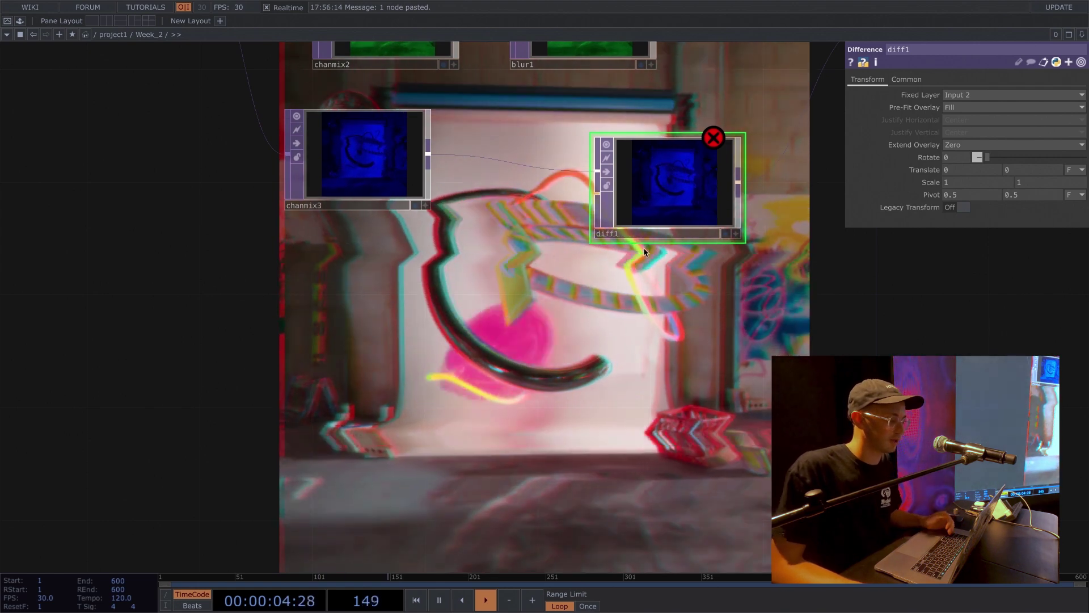
# Step: Add a Noise TOP beneath chanmix3
pyautogui.press('Tab')
pyautogui.write('noi')
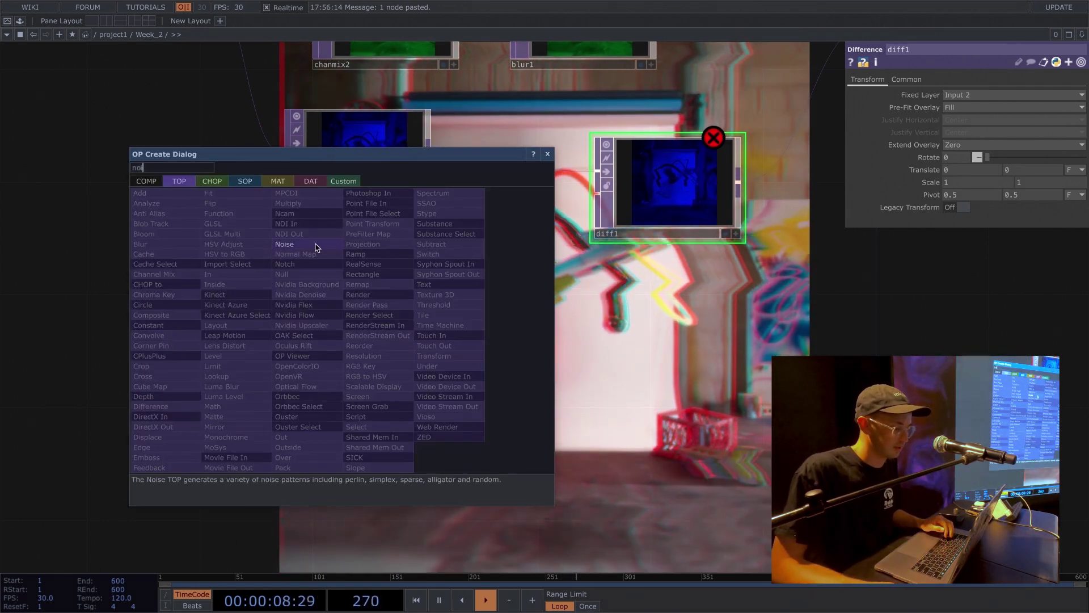
pyautogui.press('Return')
pyautogui.click(261, 253)
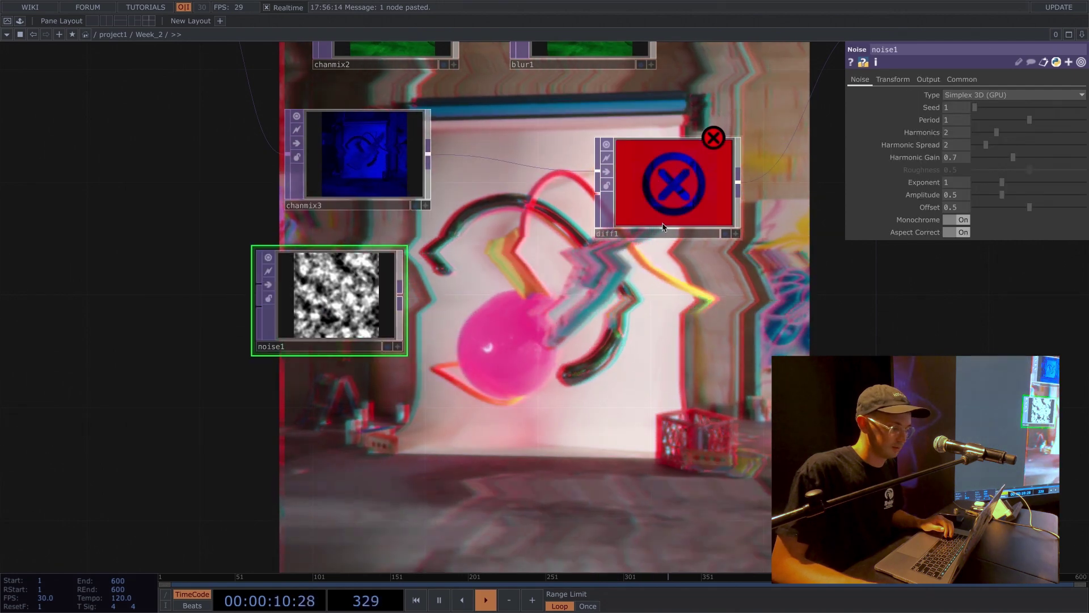
# Step: Replace the Difference TOP on the blue branch with a Displace TOP placed between chanmix3 and comp1
pyautogui.click(668, 215)
pyautogui.press('Delete')
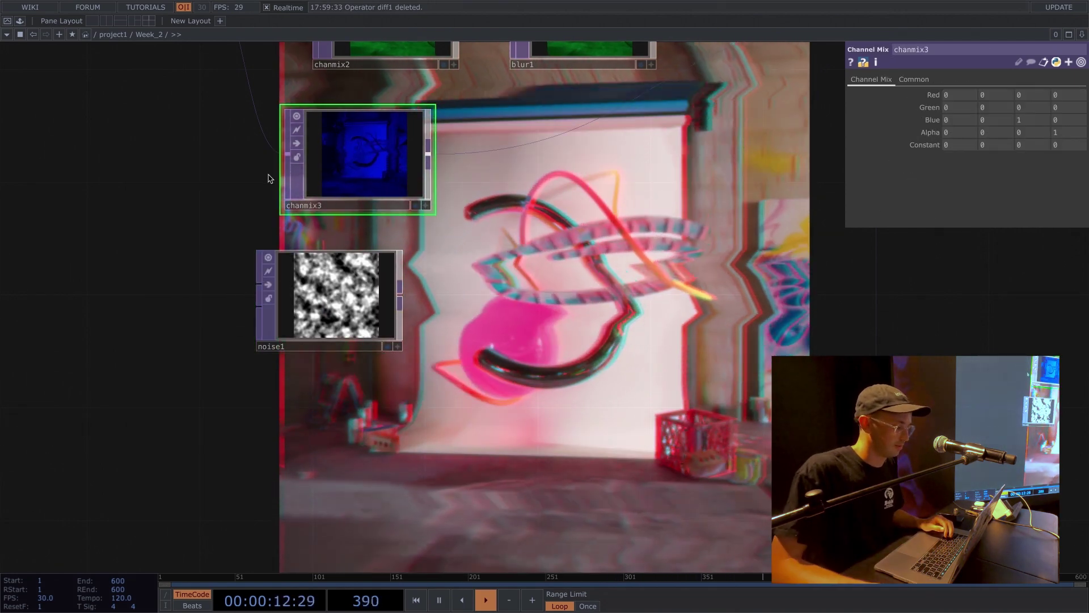
pyautogui.press('Tab')
pyautogui.write('di')
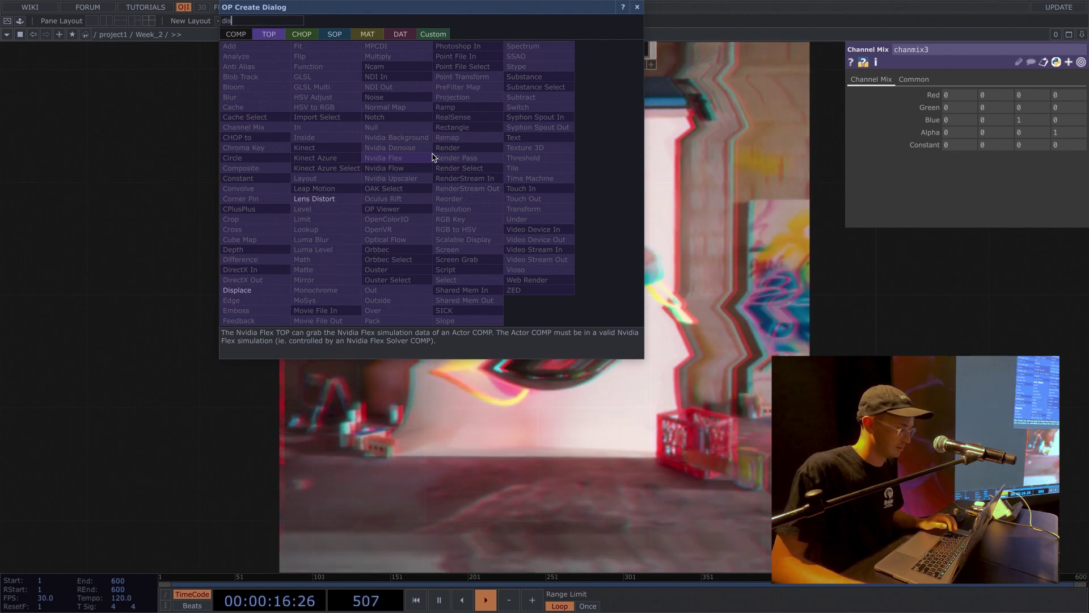
pyautogui.press('Return')
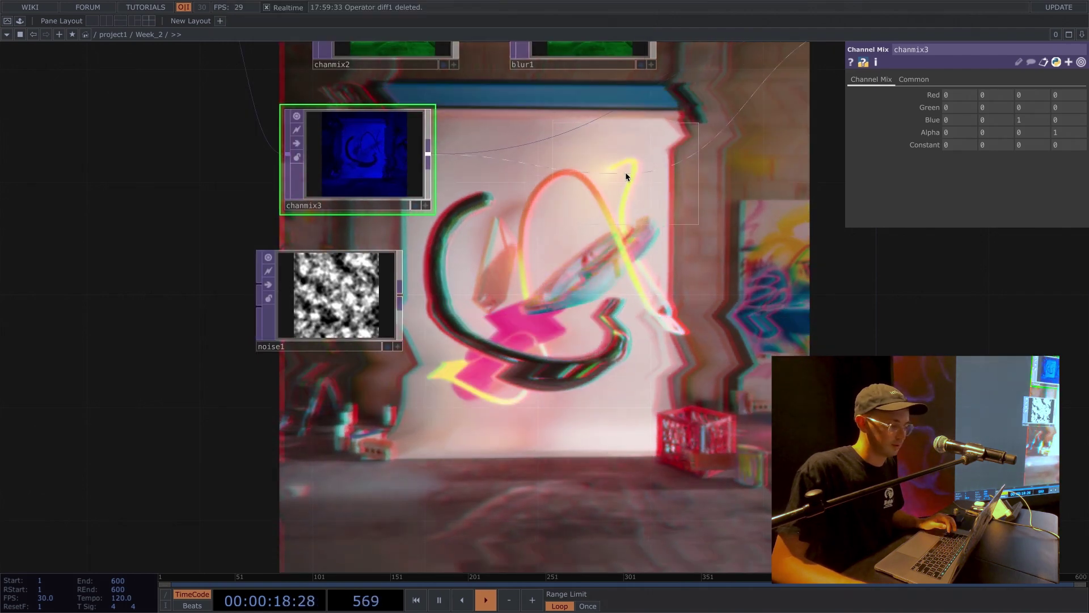
pyautogui.click(569, 111)
# Step: Connect noise1 to the second input of displace3 and move chanmix3 farther from displace3
pyautogui.click(400, 295)
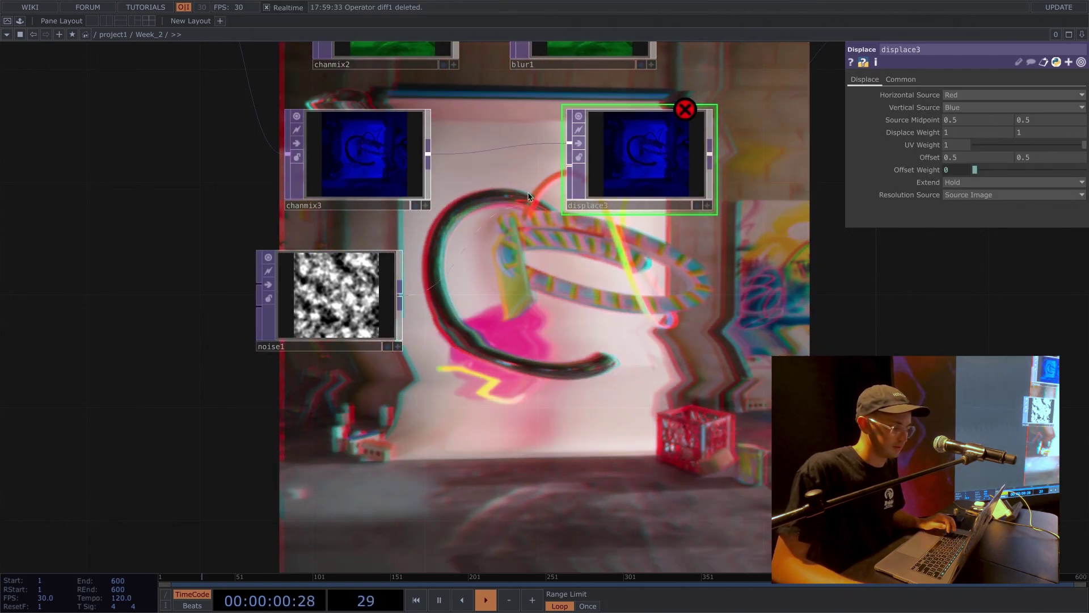
pyautogui.click(570, 169)
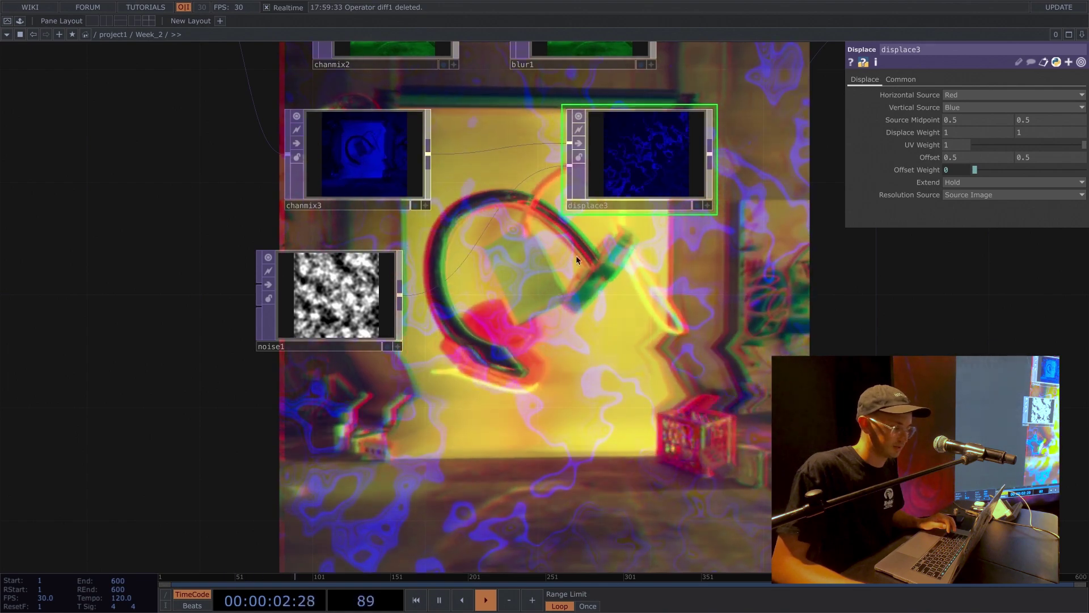
pyautogui.moveTo(376, 166); pyautogui.dragTo(320, 165)
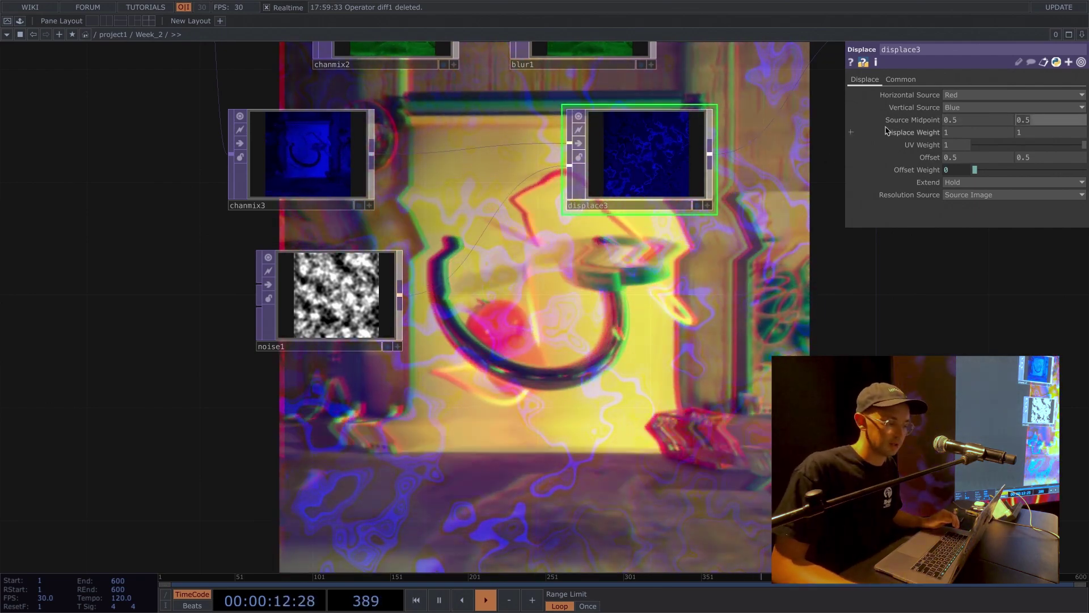
# Step: Try a vertical source midpoint of 0 on displace3, return it to 0.5, and set the vertical displace weight to 0
pyautogui.click(1048, 120)
pyautogui.write('0')
pyautogui.press('Return')
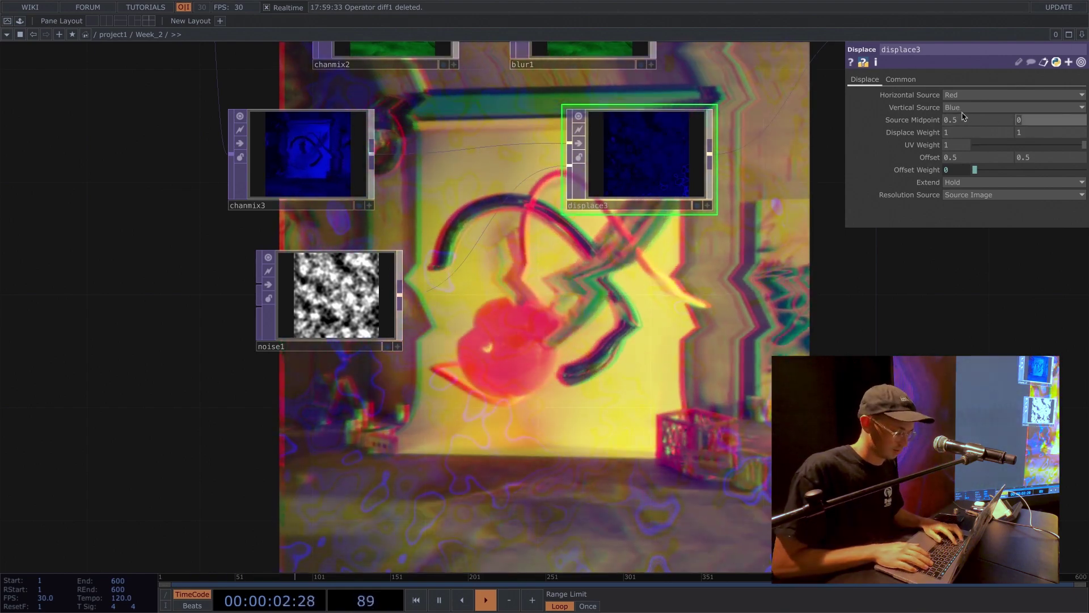
pyautogui.write('.5')
pyautogui.click(1032, 134)
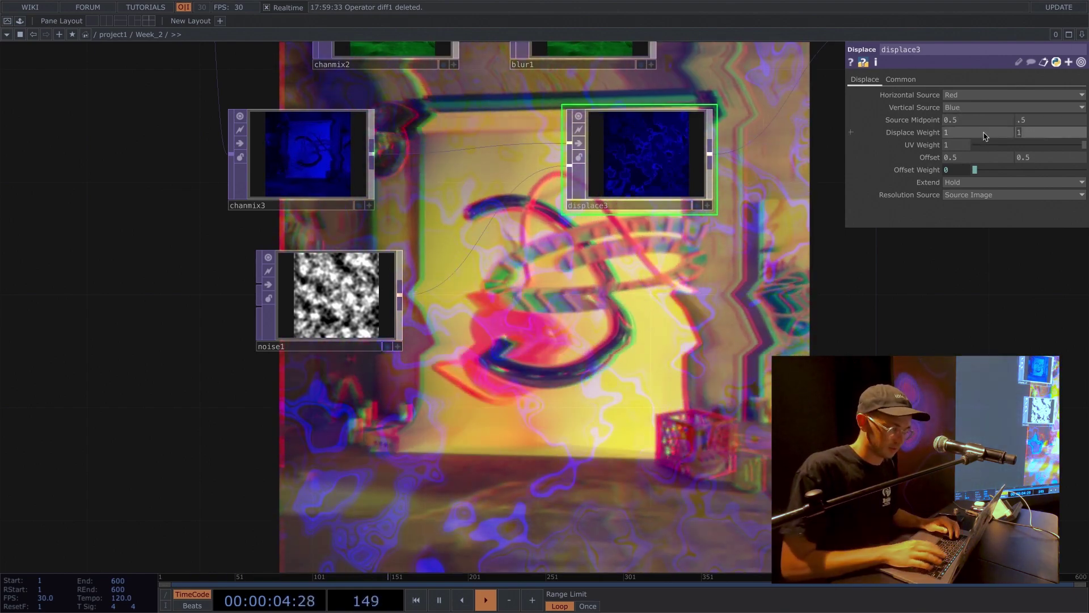
pyautogui.write('0')
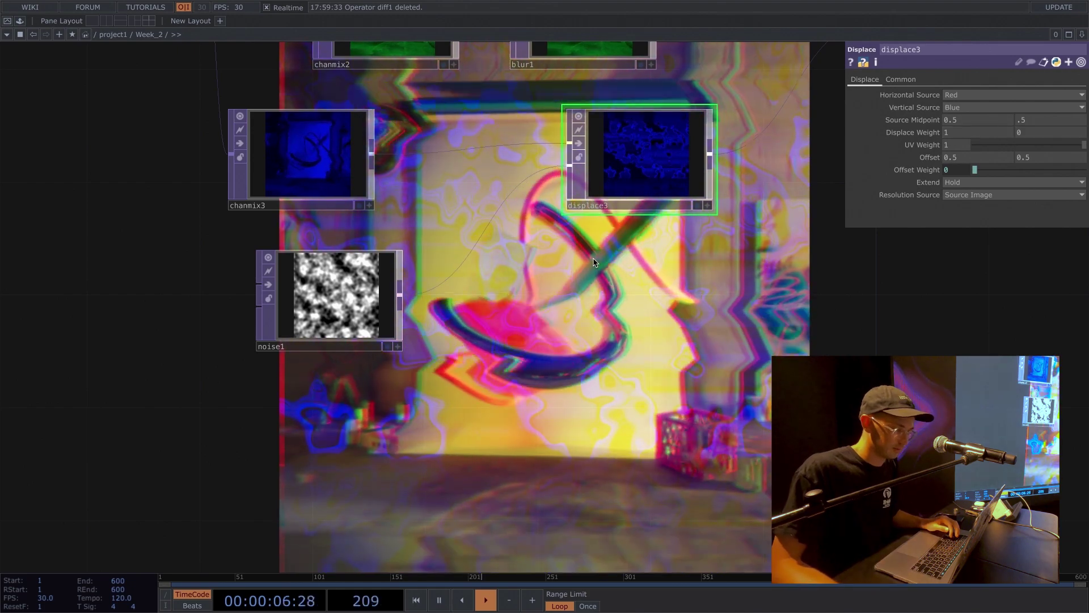
# Step: Stretch noise1 into horizontal streaks by setting its transform scale to 0.5 in X and 12.5 in Y, keeping it monochrome
pyautogui.click(363, 281)
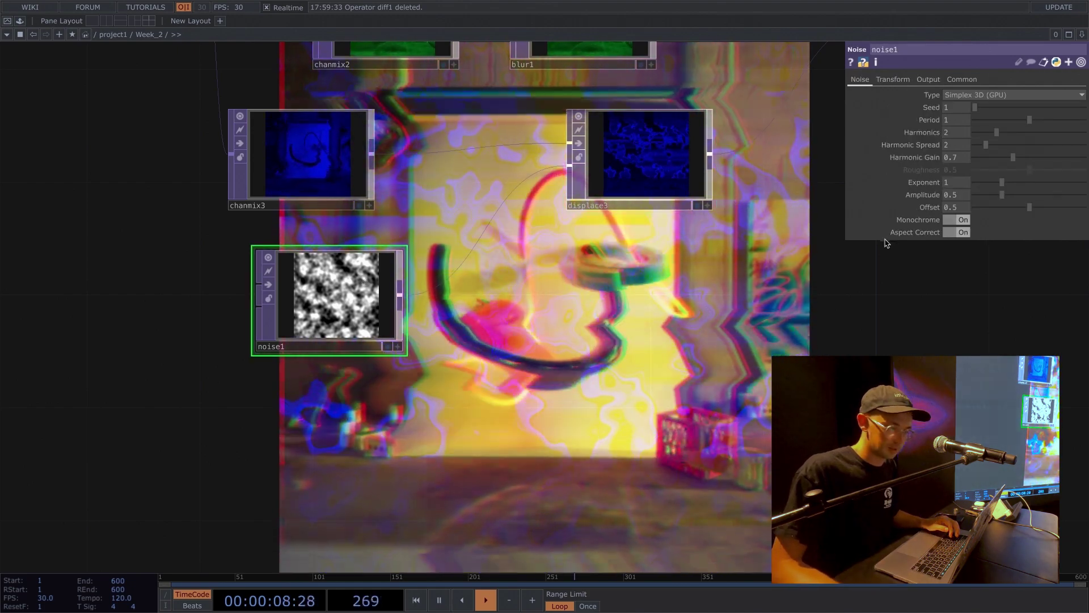
pyautogui.click(959, 221)
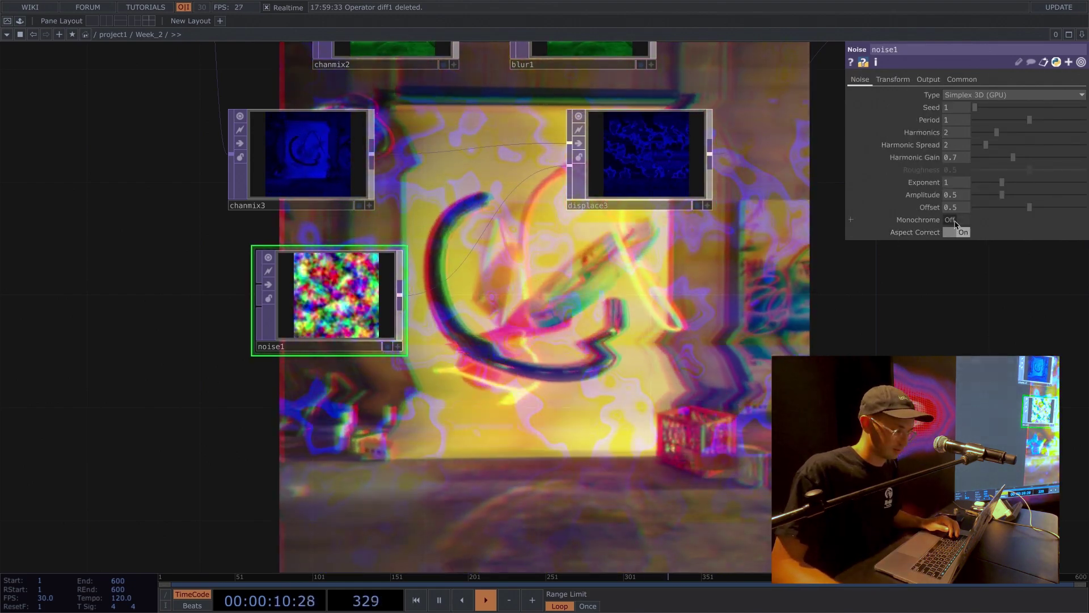
pyautogui.click(962, 221)
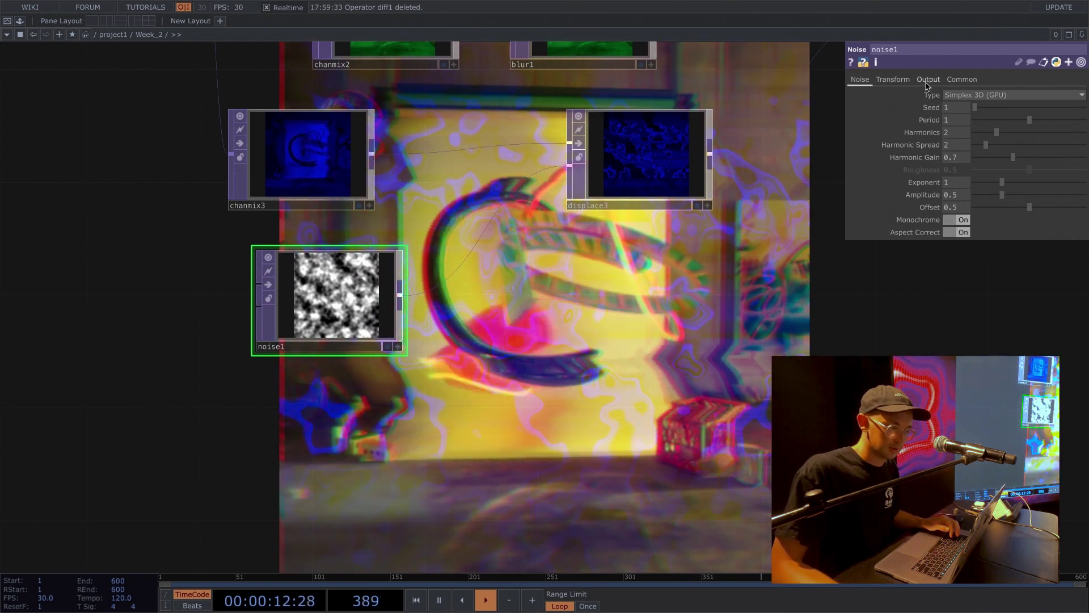
pyautogui.click(892, 81)
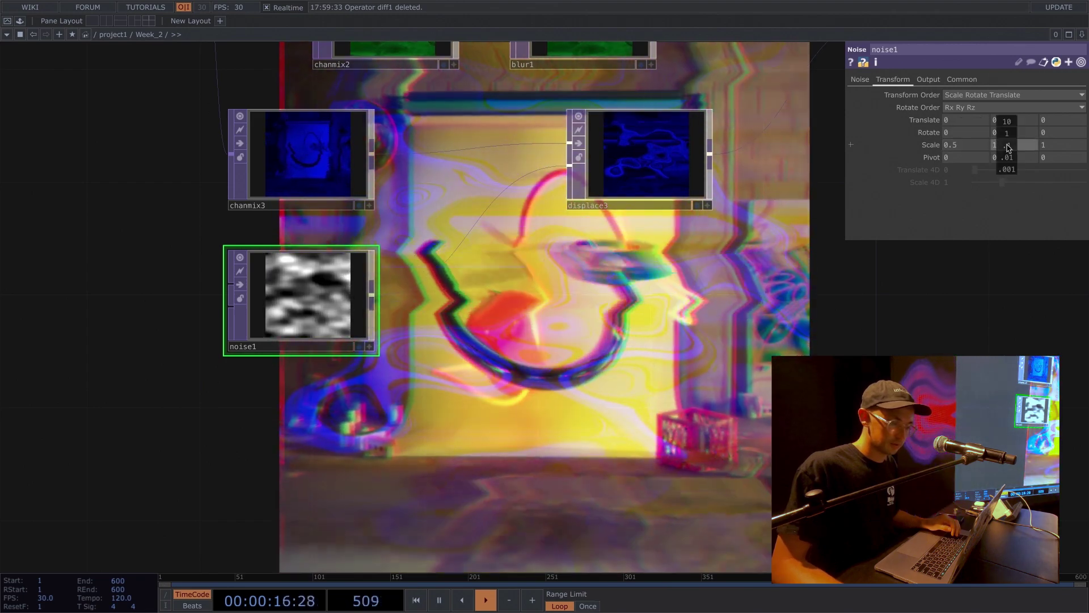
pyautogui.moveTo(1004, 146); pyautogui.dragTo(1018, 86)
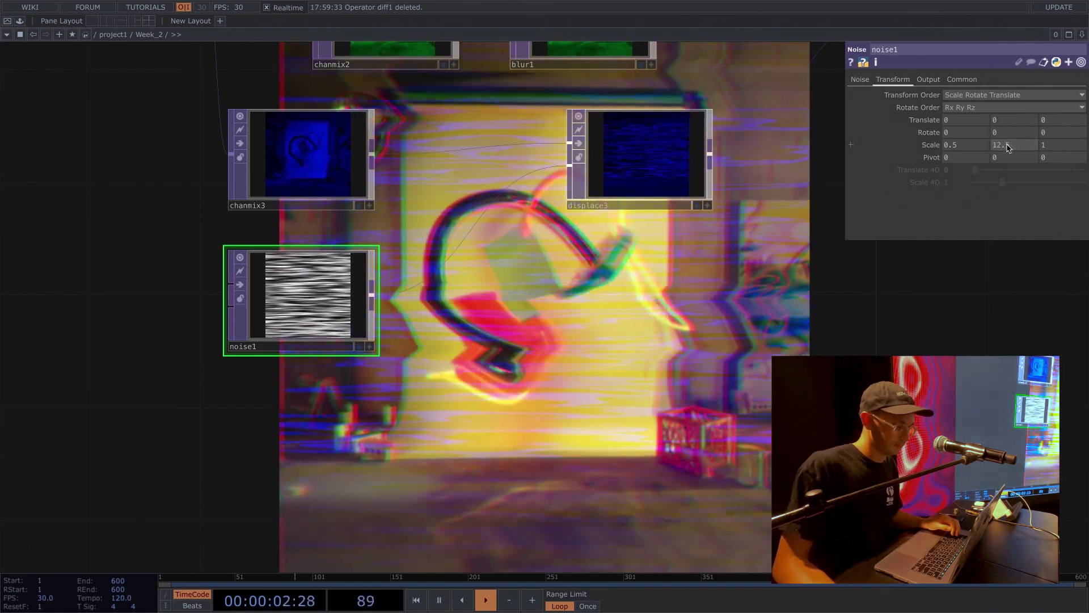
# Step: Reduce displace3's horizontal displace weight, trying 0.1 before setting it to 0.01
pyautogui.click(658, 145)
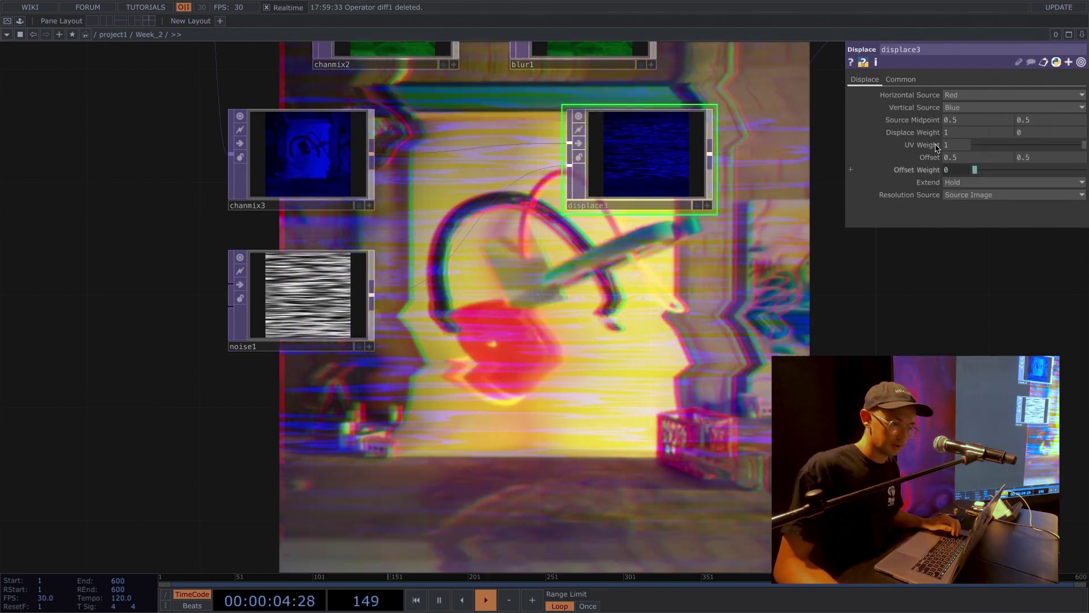
pyautogui.click(963, 132)
pyautogui.write('.1')
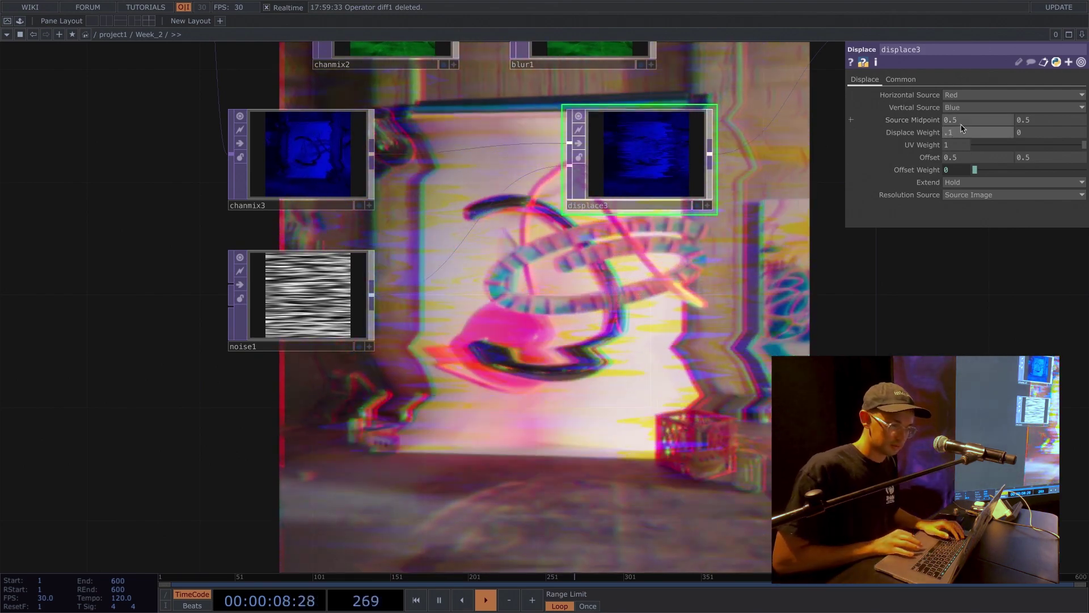
pyautogui.press('BackSpace')
pyautogui.write('01')
pyautogui.press('Return')
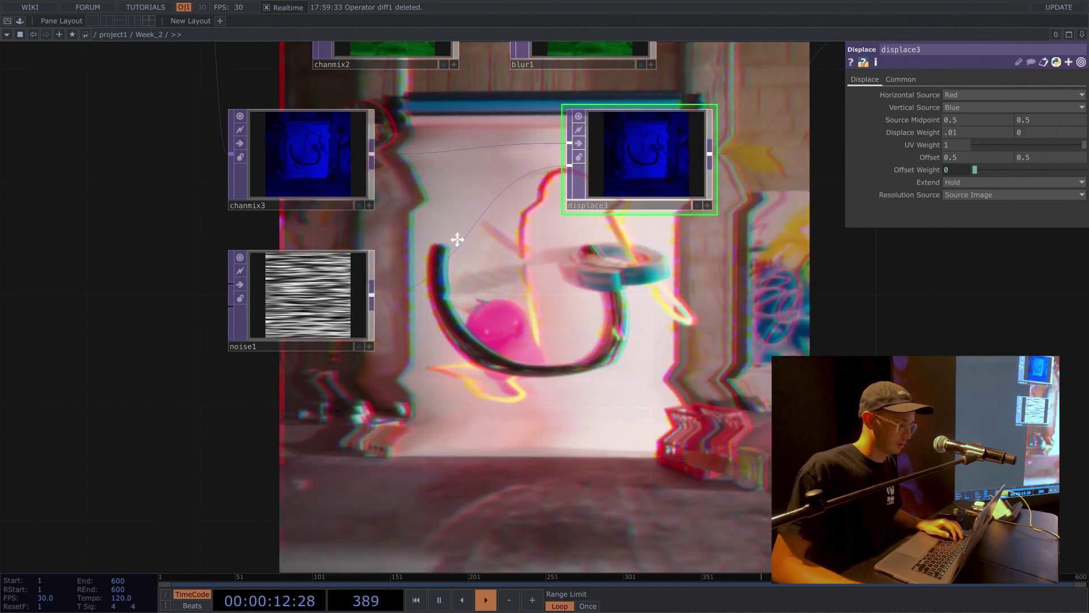
# Step: Animate noise1 by driving its Z translate with the chan1 channel of null4, and inspect the moving noise up close
pyautogui.moveTo(455, 241); pyautogui.dragTo(653, 260)
pyautogui.scroll(-4, 424, 320)
pyautogui.click(536, 348)
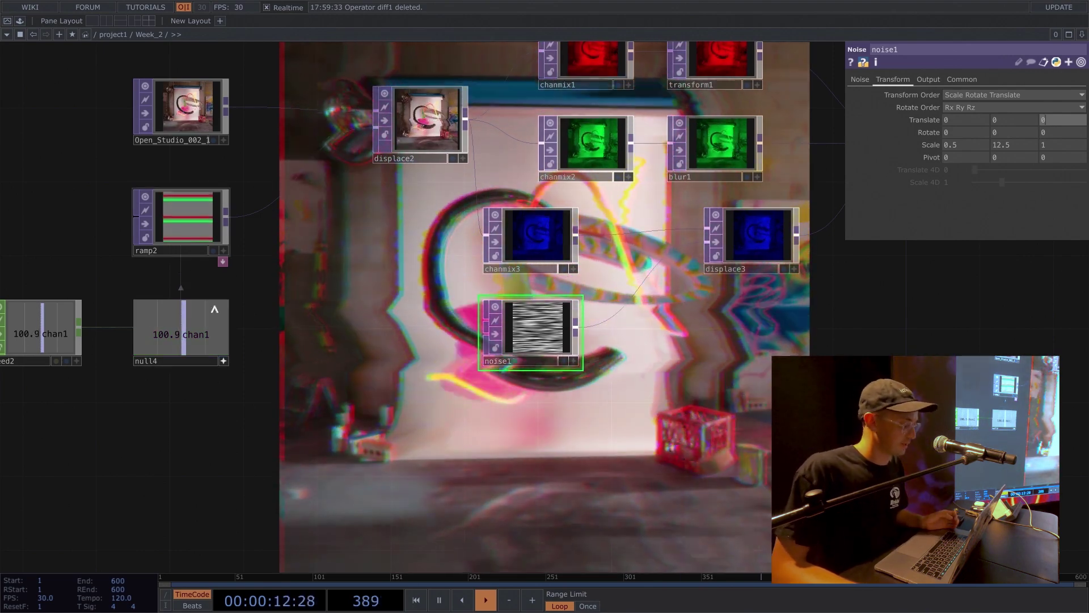
pyautogui.moveTo(185, 343); pyautogui.dragTo(1053, 118)
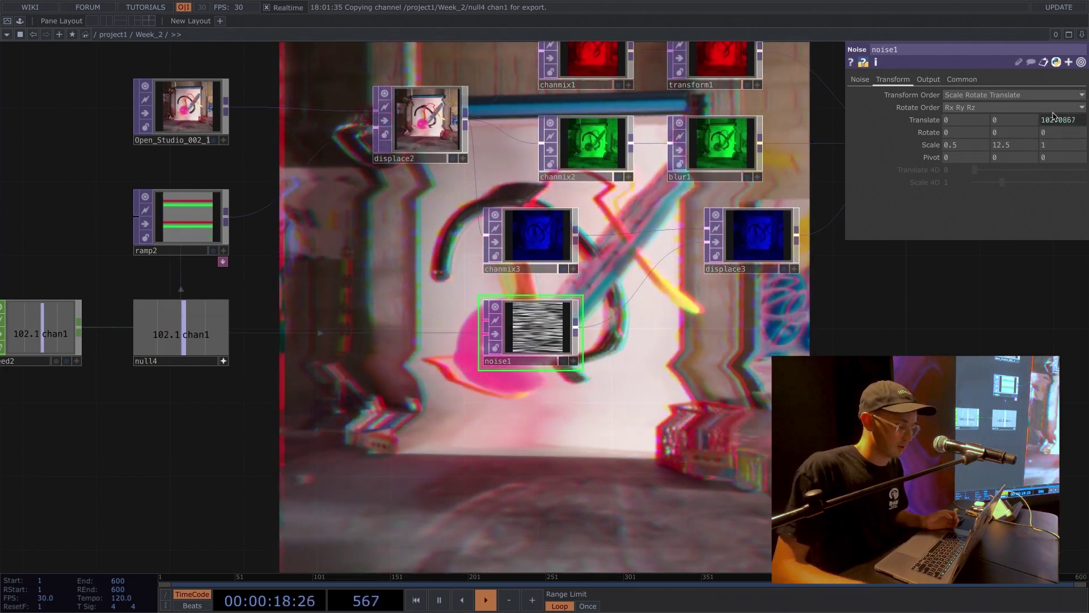
pyautogui.scroll(5, 529, 345)
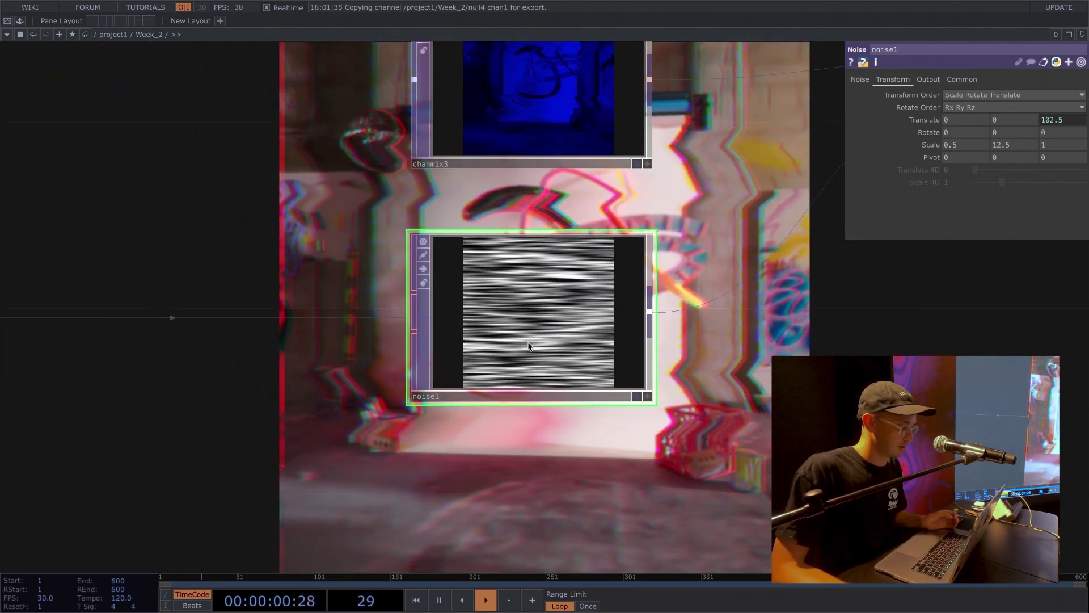
pyautogui.scroll(5, 557, 349)
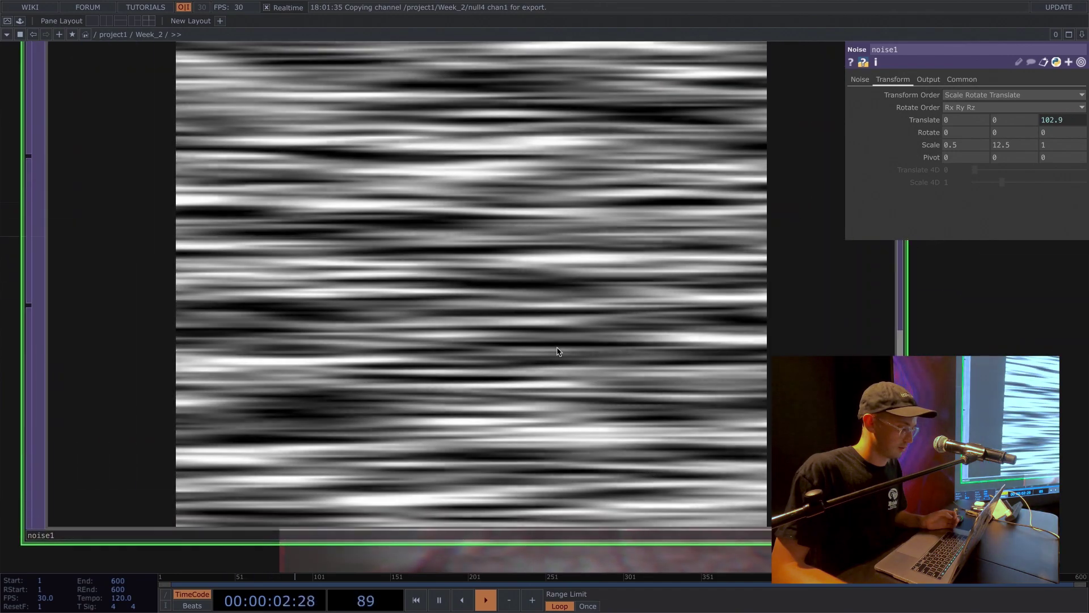
pyautogui.scroll(-5, 557, 348)
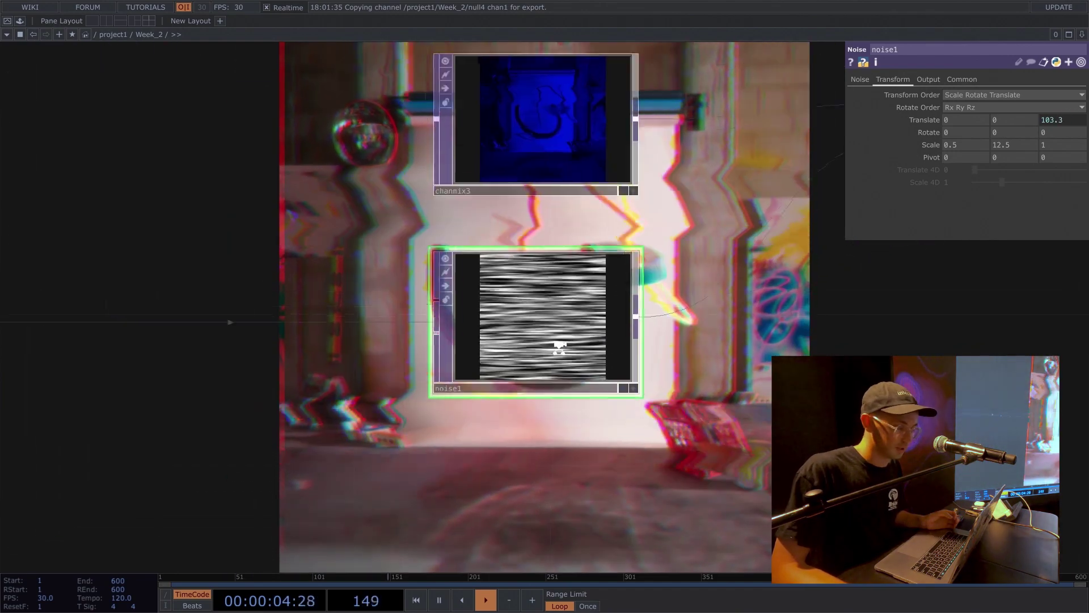
# Step: Move null3 farther from comp1 and shift comp1 slightly closer to the channel branches
pyautogui.scroll(-3, 559, 347)
pyautogui.moveTo(735, 347); pyautogui.dragTo(406, 311)
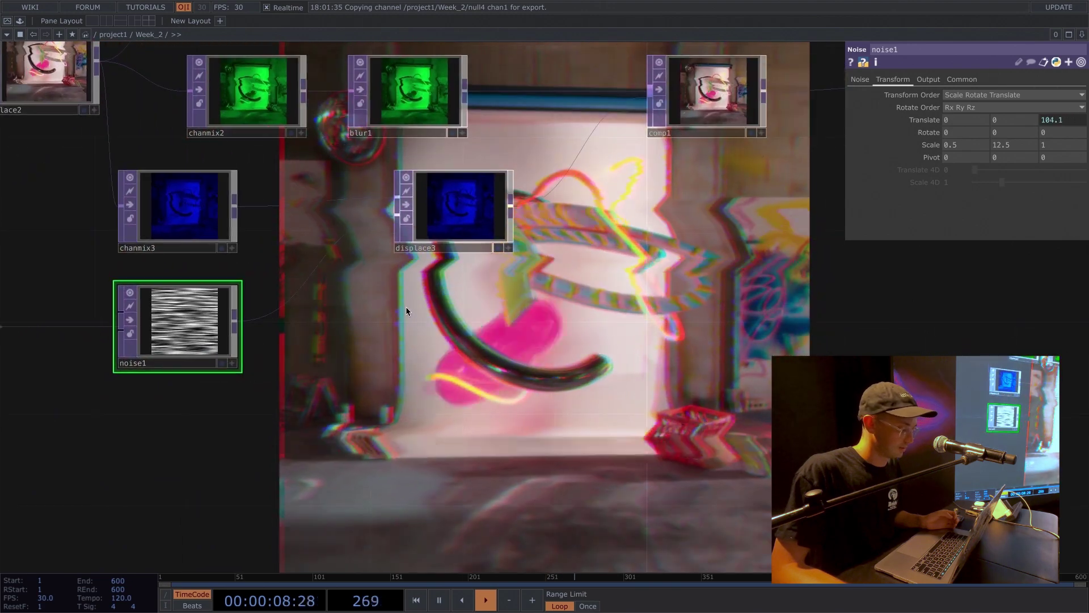
pyautogui.moveTo(464, 277); pyautogui.dragTo(346, 298)
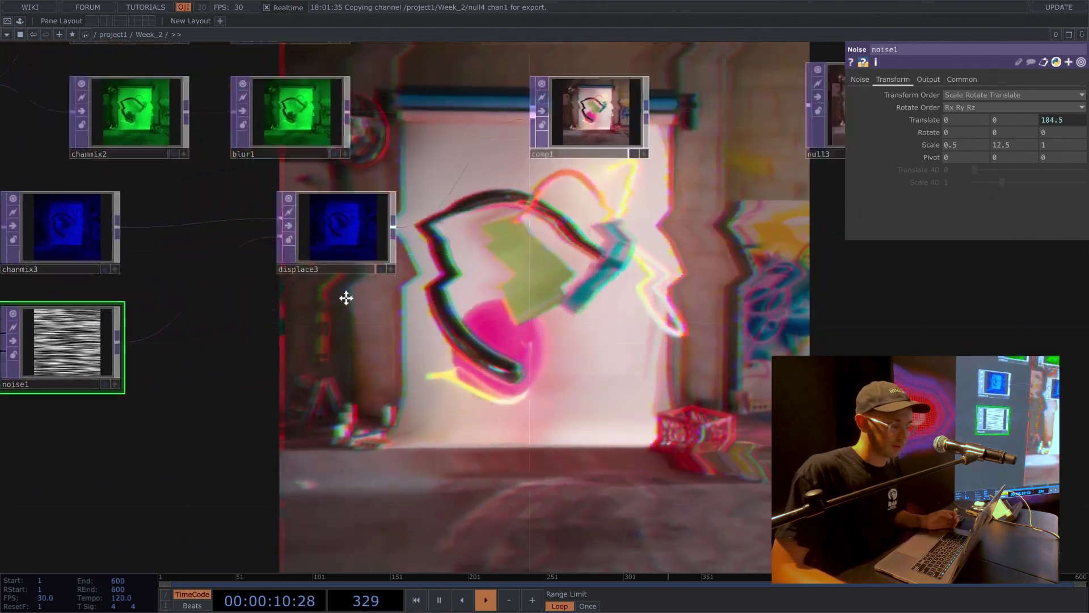
pyautogui.moveTo(547, 298); pyautogui.dragTo(413, 311)
pyautogui.scroll(-4, 409, 308)
pyautogui.moveTo(594, 201); pyautogui.dragTo(709, 202)
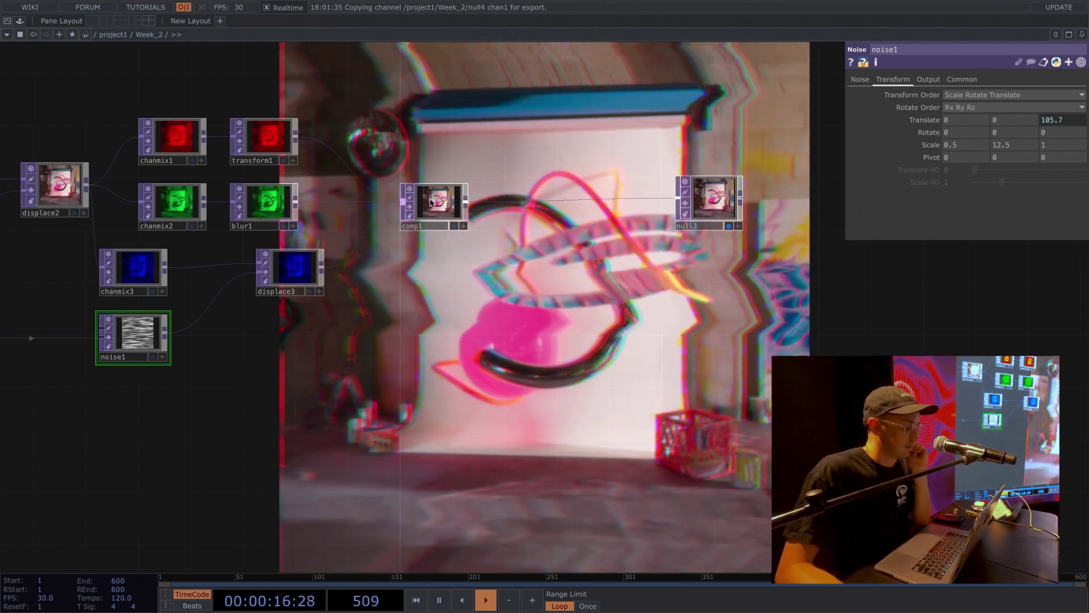
pyautogui.moveTo(432, 202); pyautogui.dragTo(418, 202)
# Step: Align displace3 beneath blur1 and chanmix3 beneath chanmix2, and place noise1 under the blue branch
pyautogui.moveTo(295, 263); pyautogui.dragTo(269, 263)
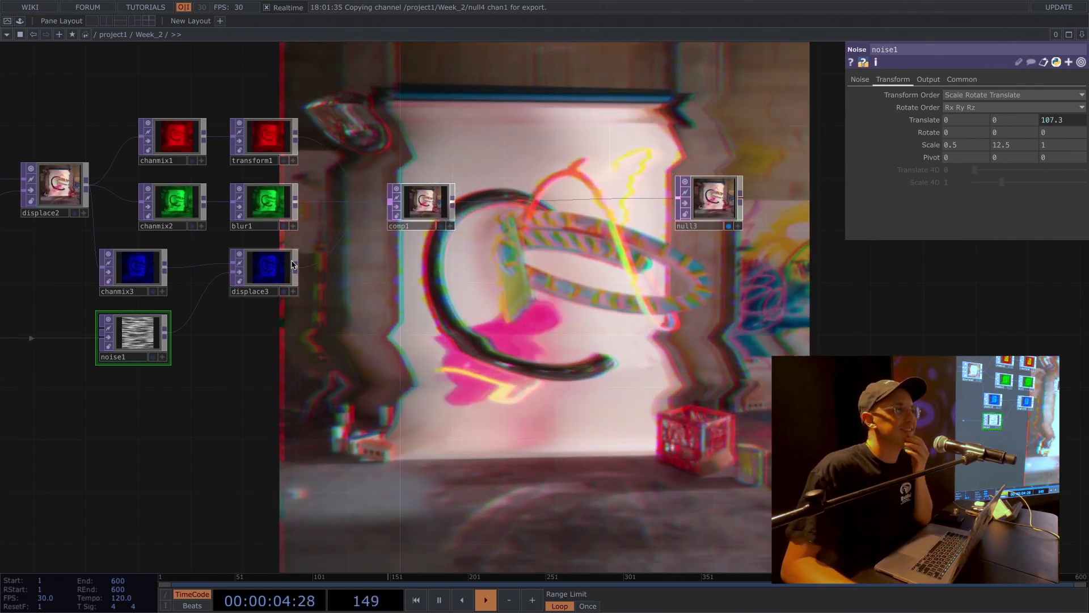
pyautogui.moveTo(114, 281); pyautogui.dragTo(154, 281)
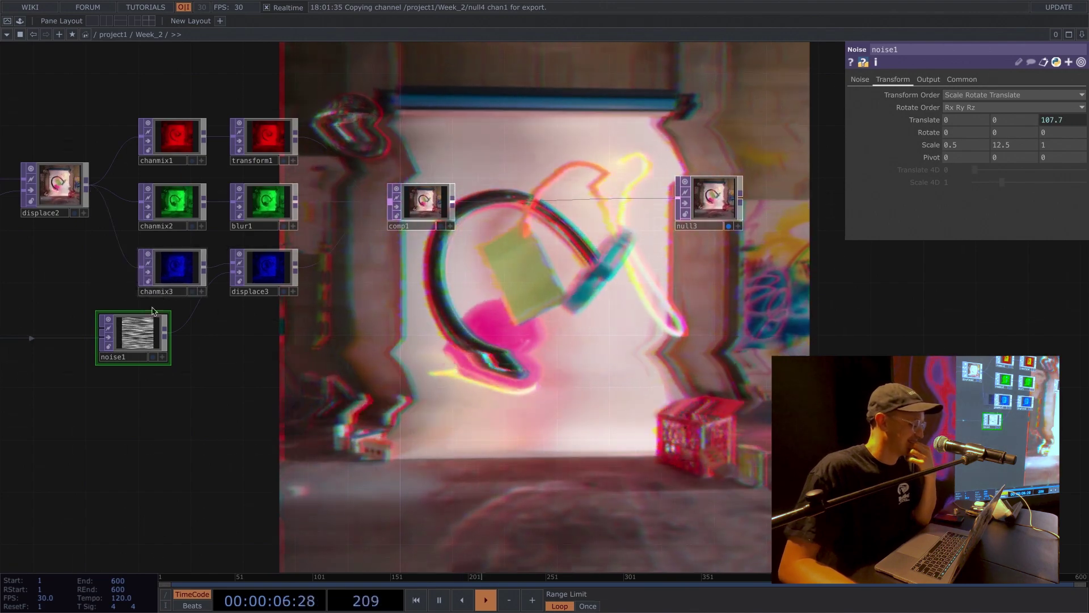
pyautogui.moveTo(140, 334); pyautogui.dragTo(192, 334)
# Step: Review the network from the source clip through the three channel branches, and examine comp1's composite settings
pyautogui.moveTo(363, 397); pyautogui.dragTo(794, 386)
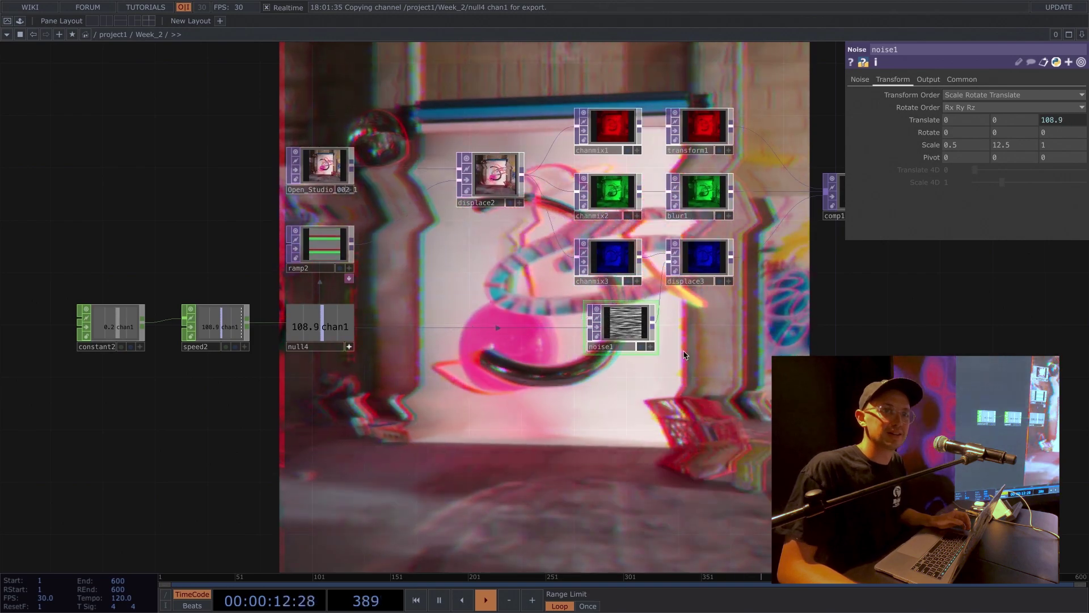
pyautogui.moveTo(834, 230); pyautogui.dragTo(627, 243)
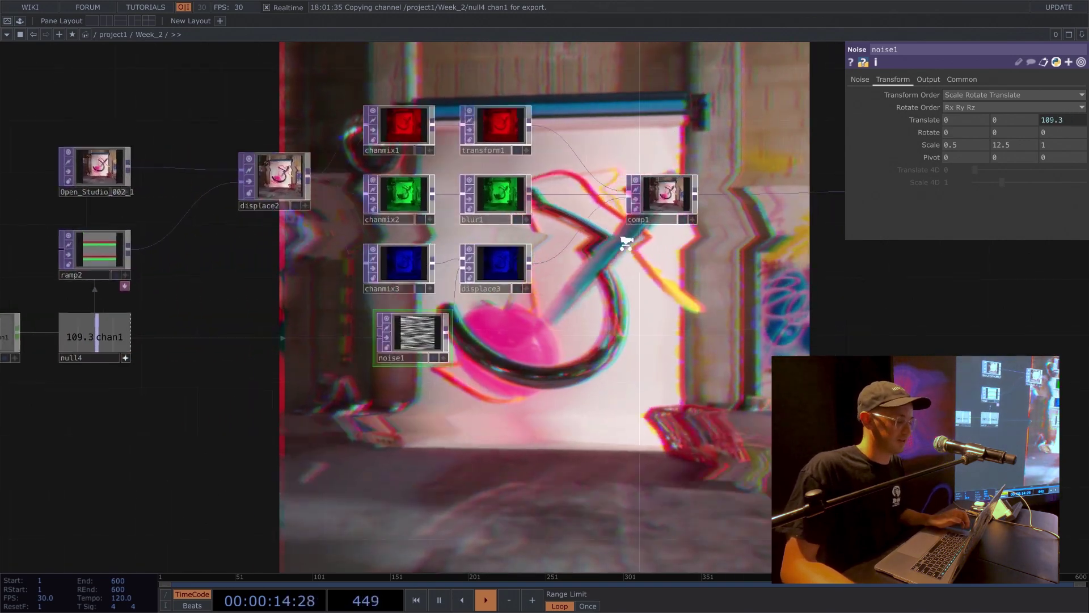
pyautogui.scroll(8, 627, 243)
pyautogui.scroll(-4, 442, 233)
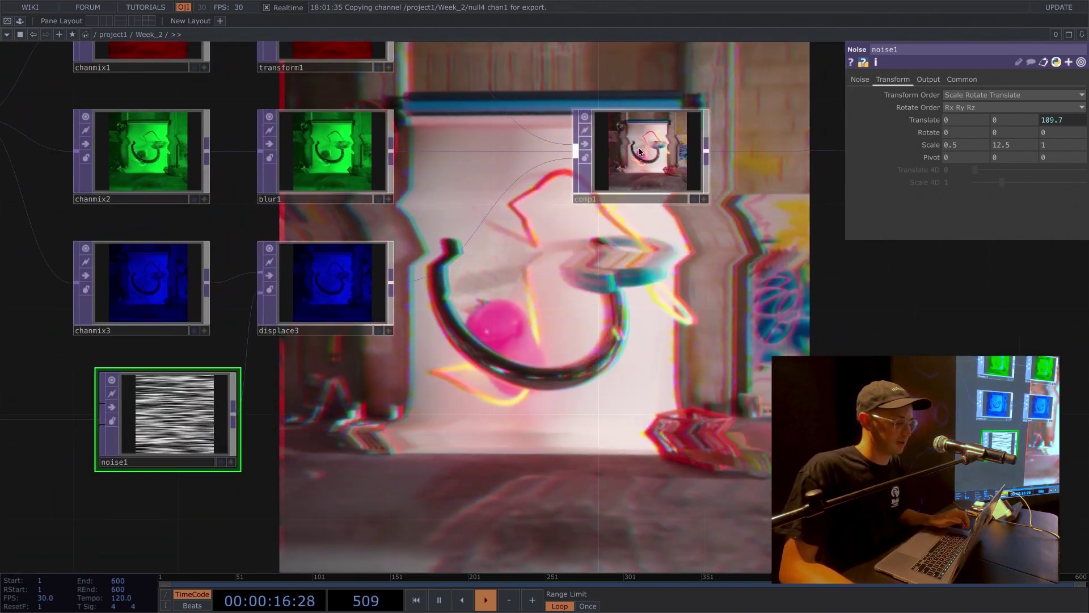
pyautogui.click(640, 152)
pyautogui.moveTo(594, 44); pyautogui.dragTo(612, 184)
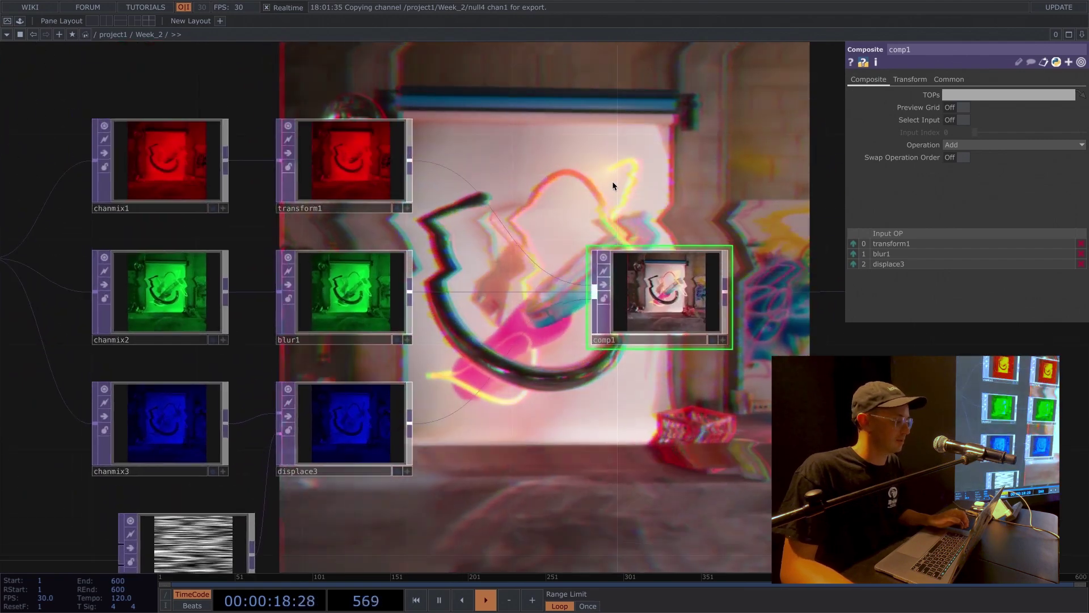
pyautogui.scroll(-2, 603, 185)
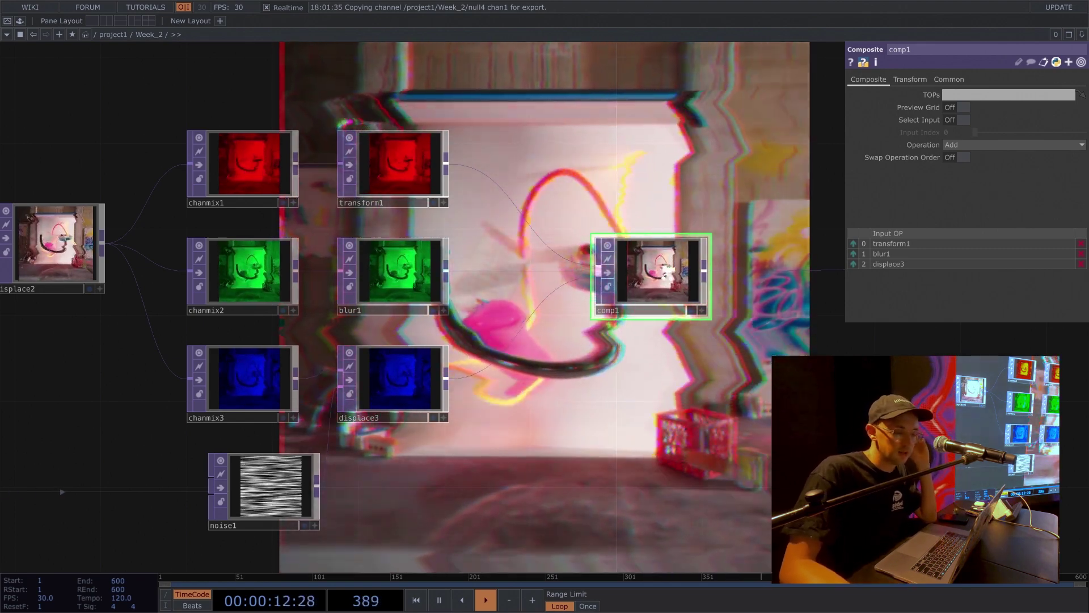
pyautogui.scroll(3, 667, 272)
# Step: Try the Multiply and Negate operations on comp1
pyautogui.click(967, 145)
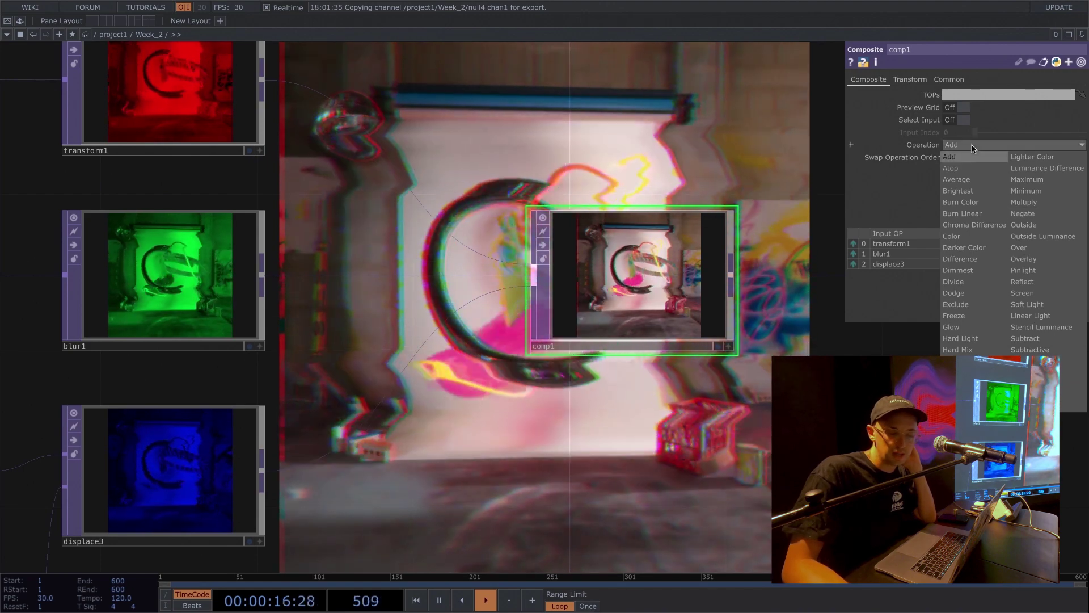
pyautogui.click(974, 146)
pyautogui.click(983, 145)
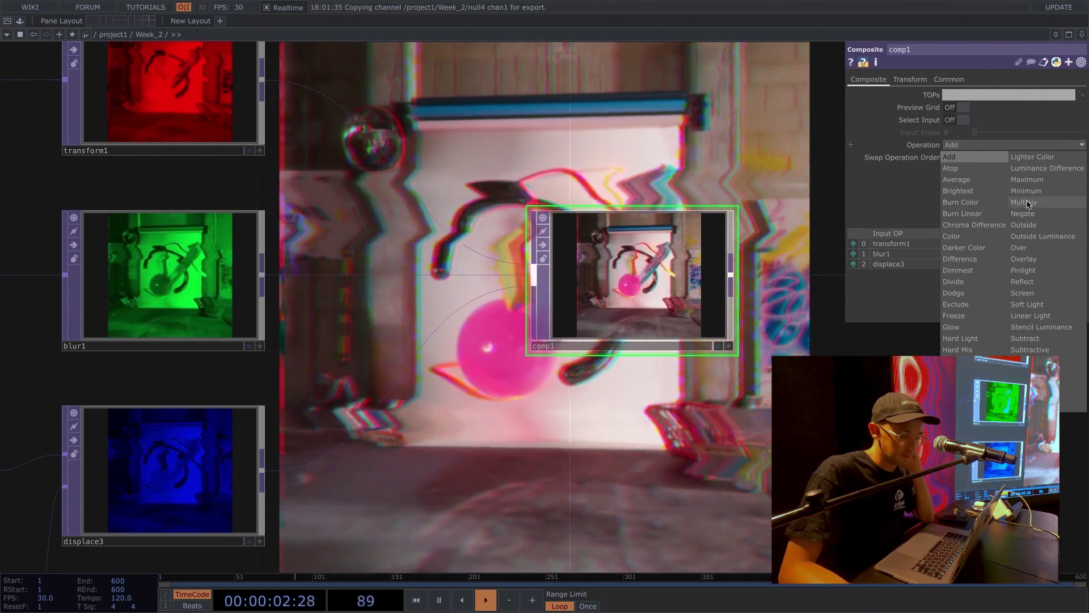
pyautogui.click(1026, 203)
pyautogui.click(986, 147)
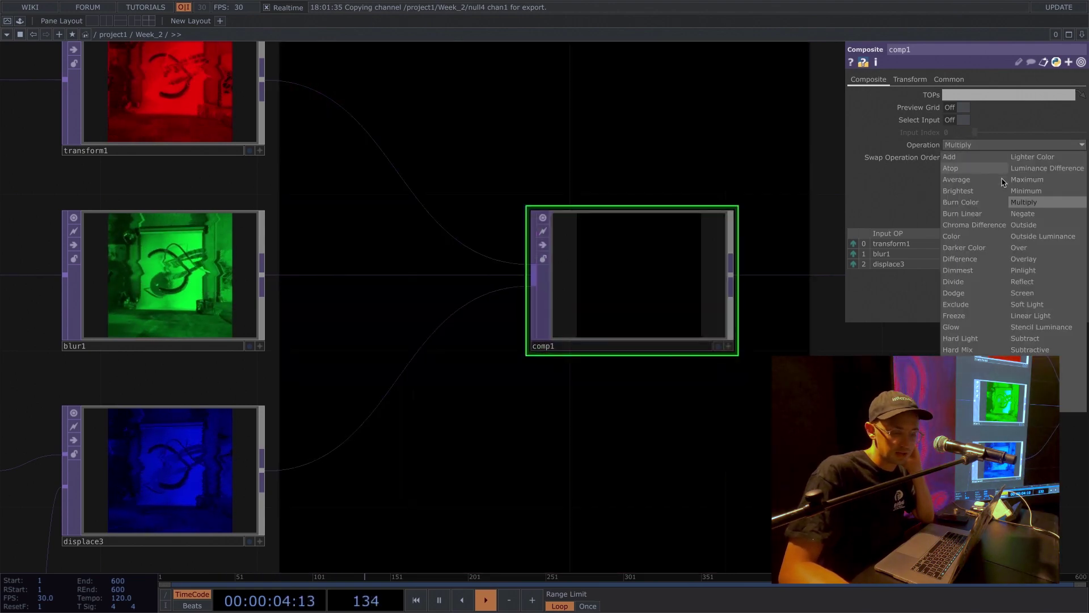
pyautogui.click(1034, 219)
pyautogui.click(1003, 147)
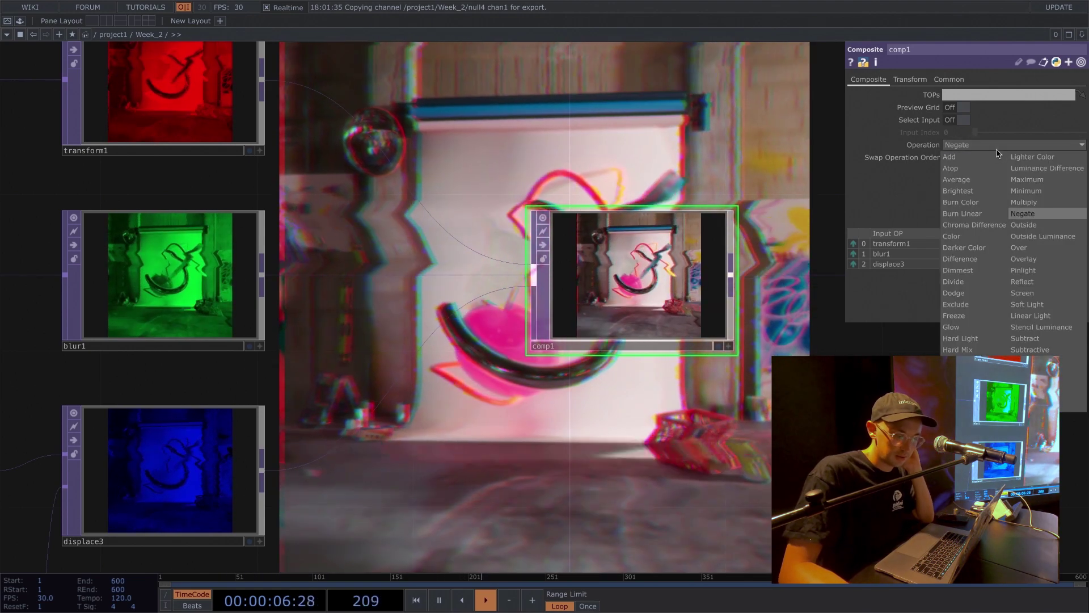
# Step: Enable comp1's preview grid and compare the tiles of the different composite operations up close
pyautogui.click(922, 148)
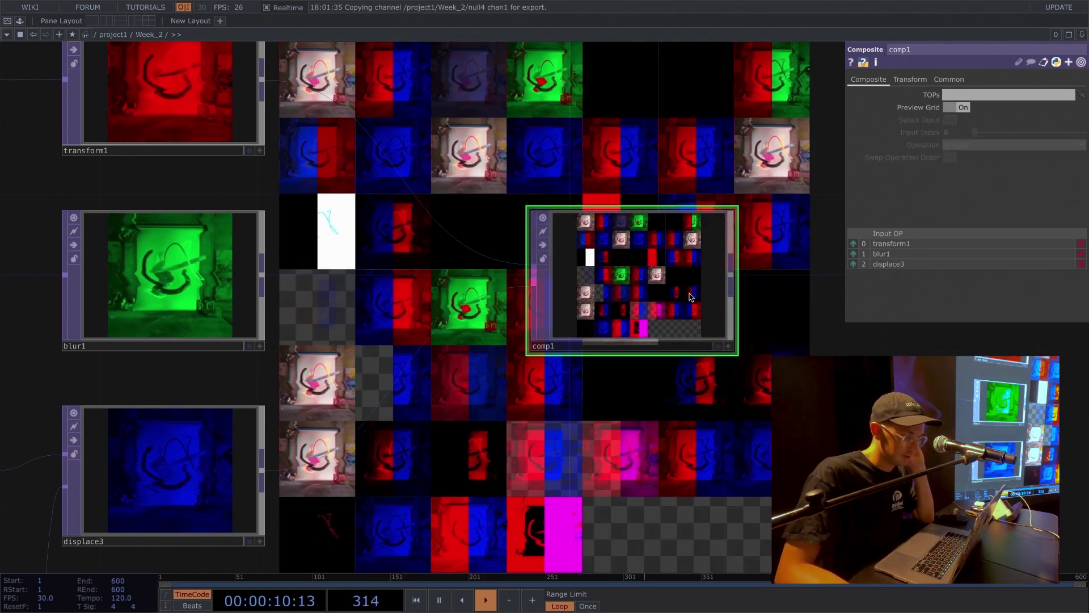
pyautogui.scroll(3, 691, 295)
pyautogui.scroll(5, 635, 285)
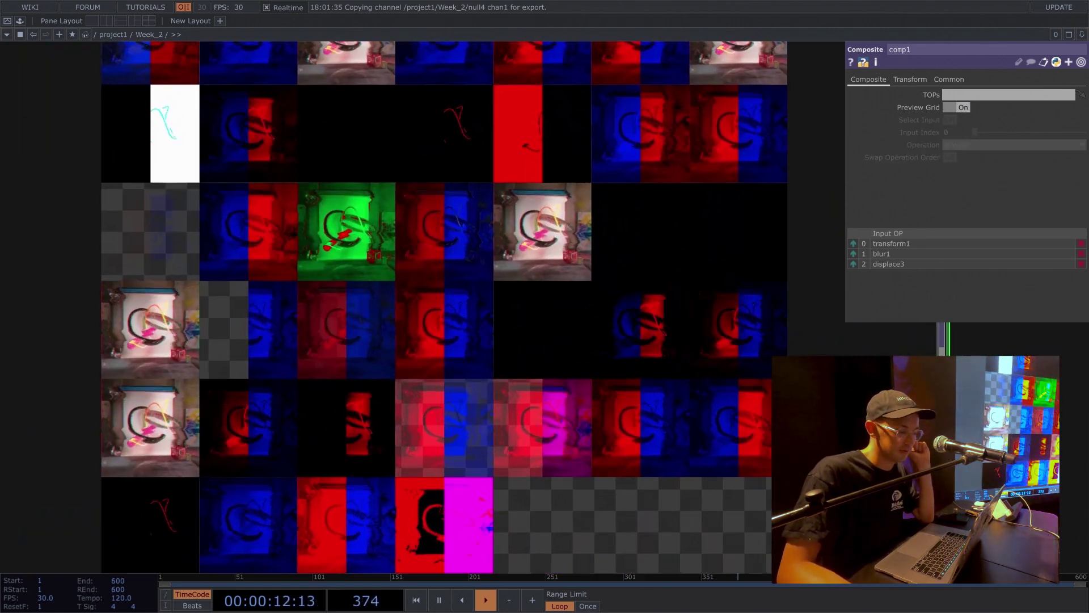
pyautogui.scroll(-2, 1022, 417)
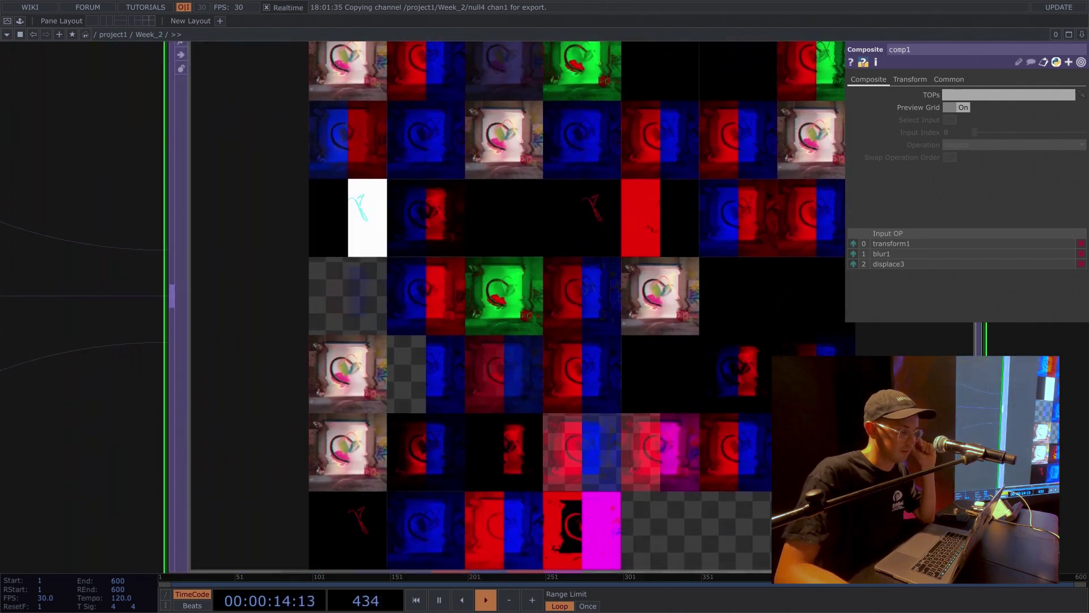
pyautogui.moveTo(1021, 417); pyautogui.dragTo(983, 459)
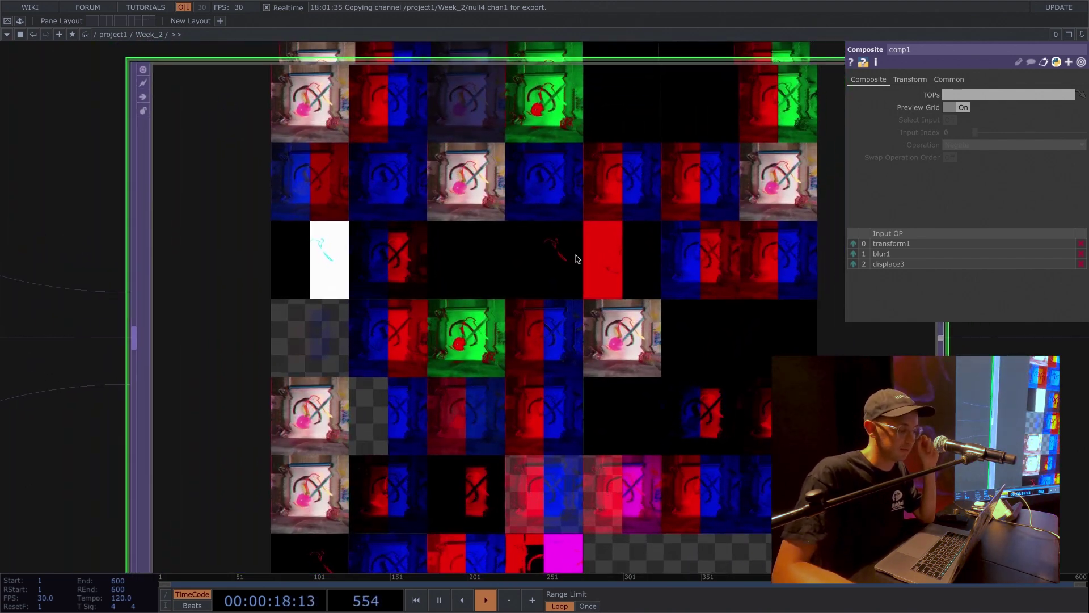
pyautogui.moveTo(984, 459); pyautogui.dragTo(918, 393)
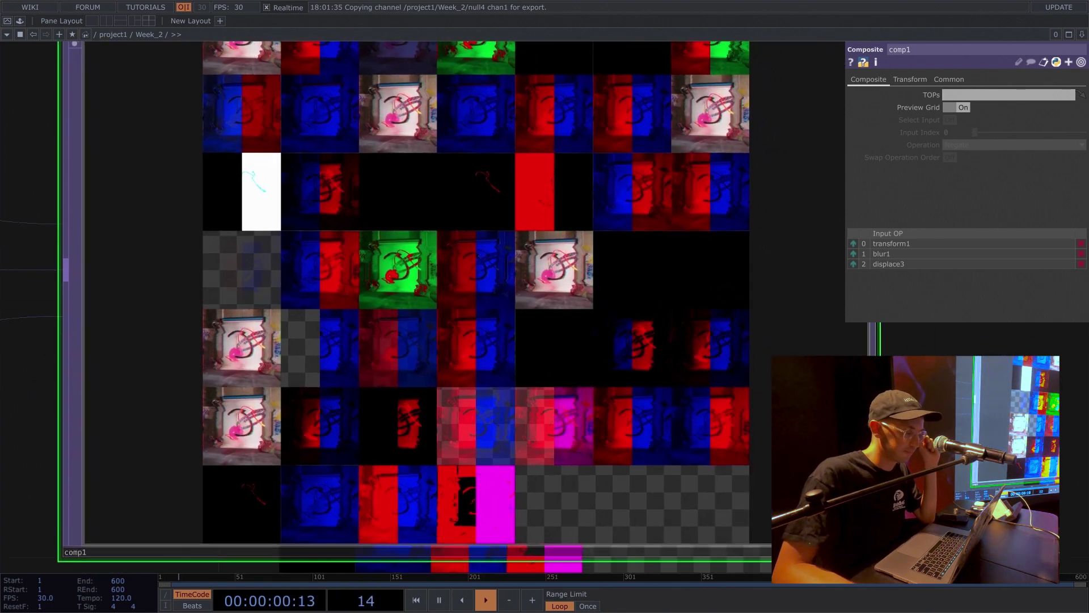
pyautogui.scroll(-2, 916, 362)
# Step: Turn off comp1's preview grid and set its operation back to Add
pyautogui.moveTo(1002, 151); pyautogui.dragTo(945, 152)
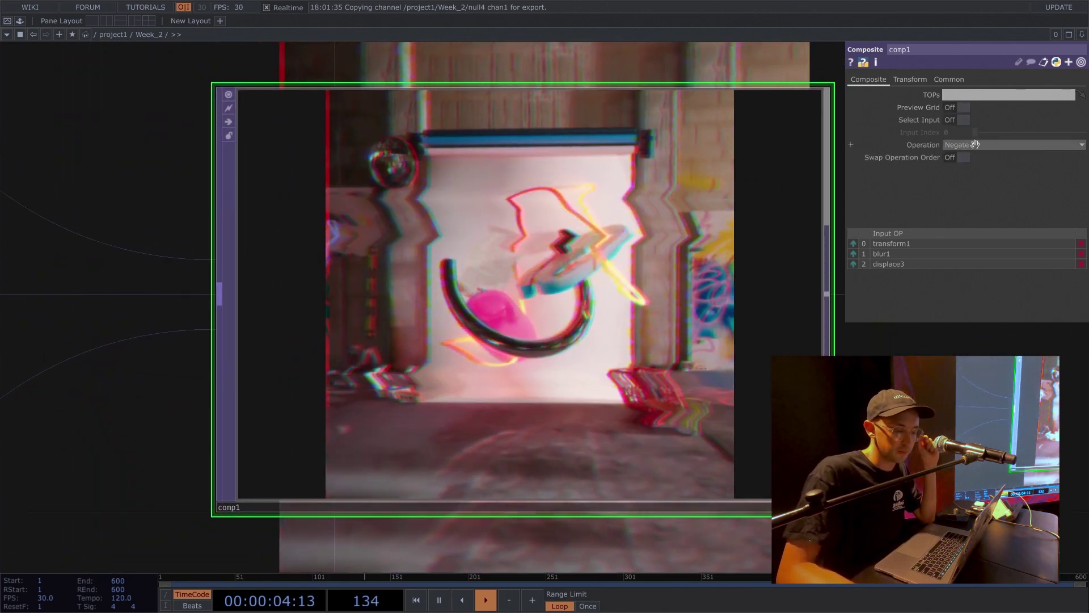
pyautogui.click(975, 145)
pyautogui.click(874, 177)
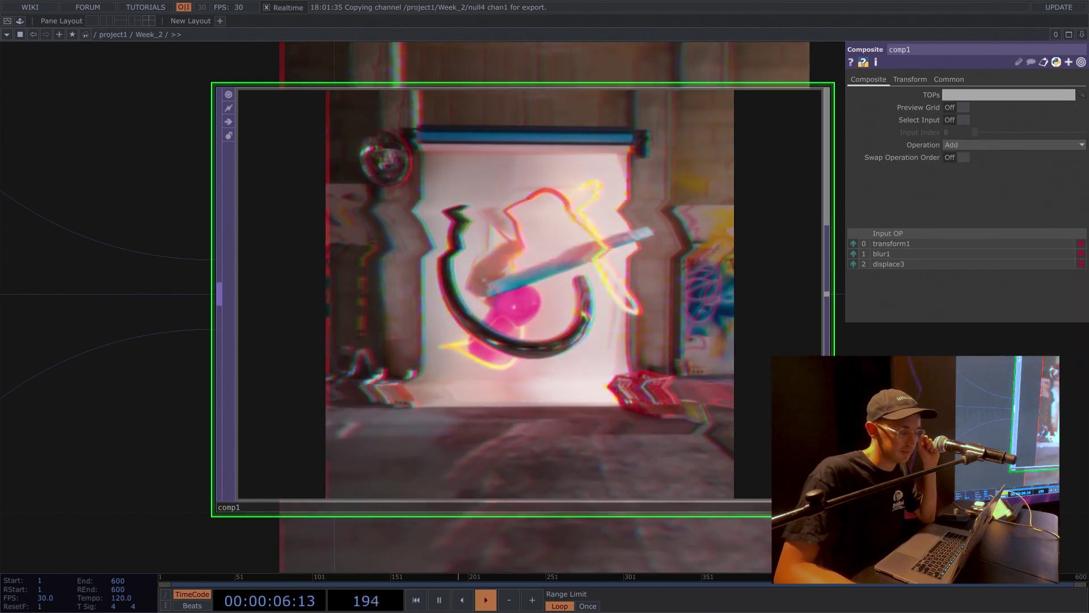
# Step: Widen the gap between comp1 and null3 by moving null3 away and comp1 slightly up toward the channel branches
pyautogui.scroll(-5, 304, 298)
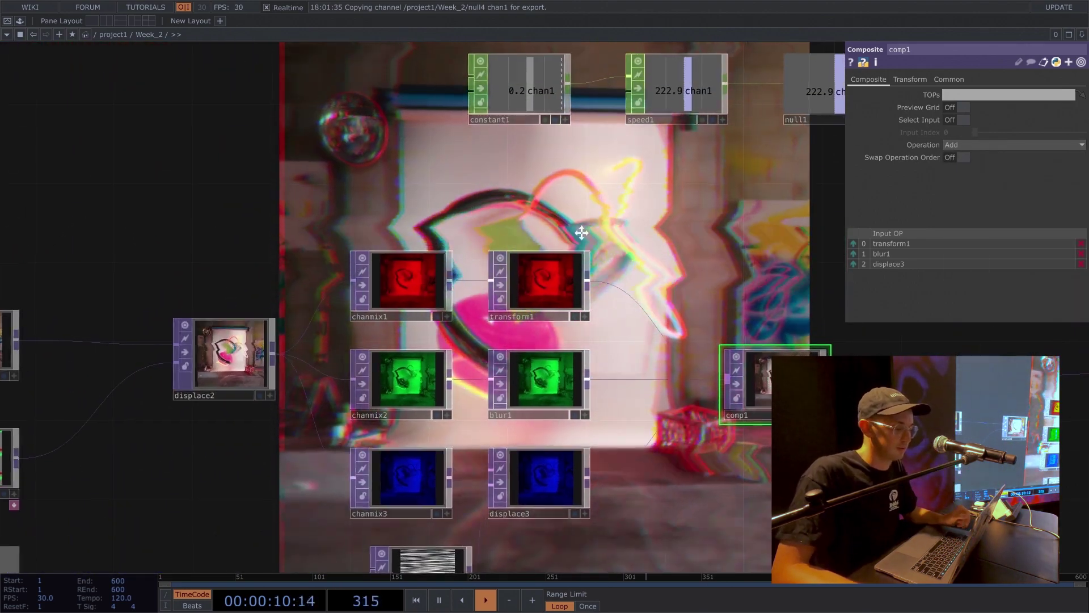
pyautogui.moveTo(585, 238); pyautogui.dragTo(467, 149)
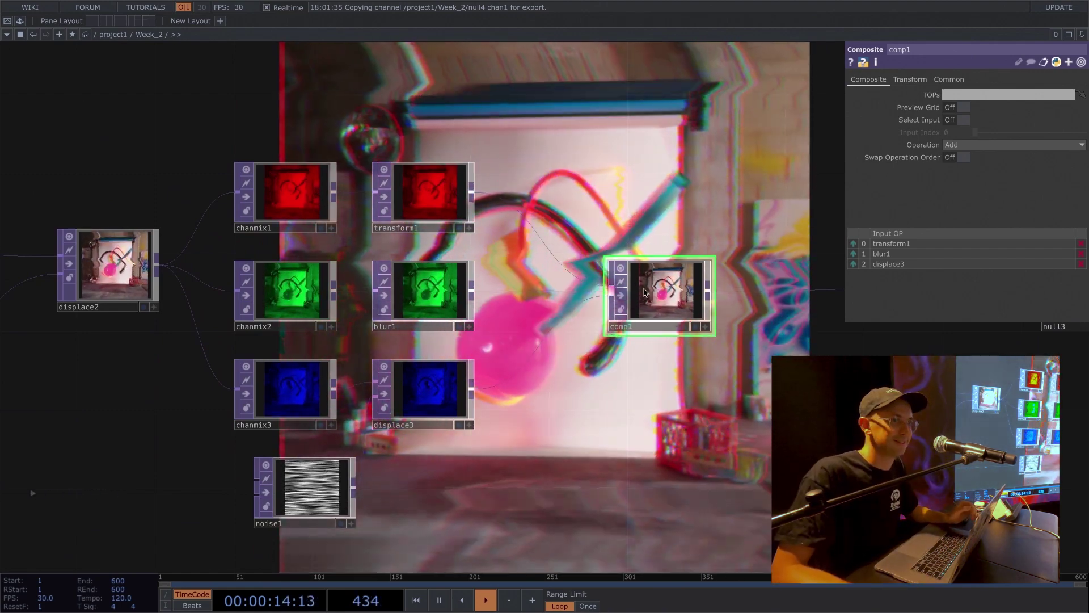
pyautogui.moveTo(592, 376); pyautogui.dragTo(523, 233)
pyautogui.scroll(-3, 665, 282)
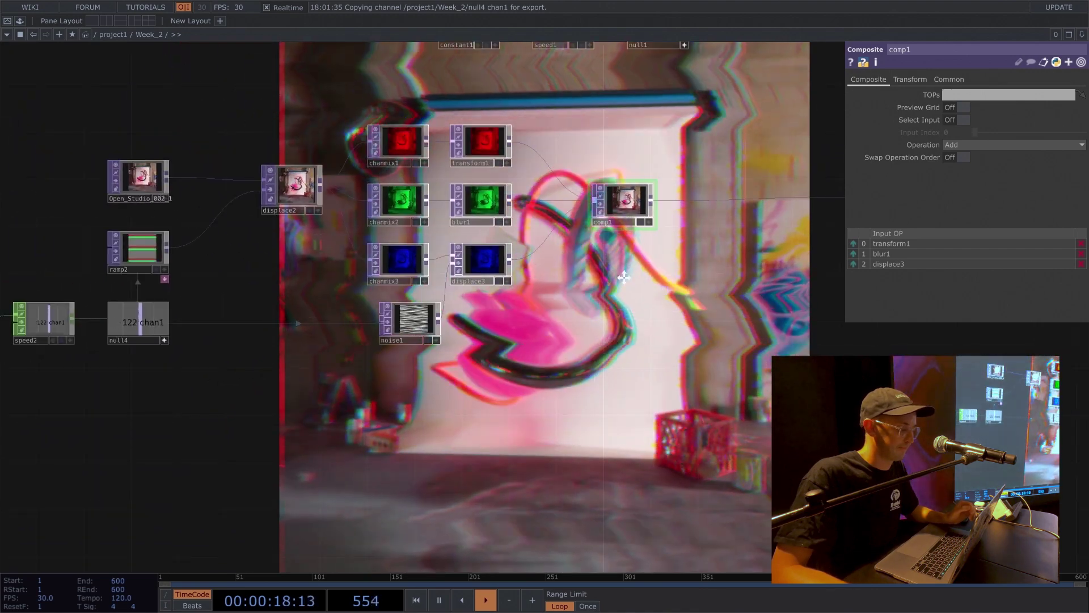
pyautogui.moveTo(666, 284); pyautogui.dragTo(475, 270)
pyautogui.click(701, 185)
pyautogui.moveTo(701, 185); pyautogui.dragTo(737, 185)
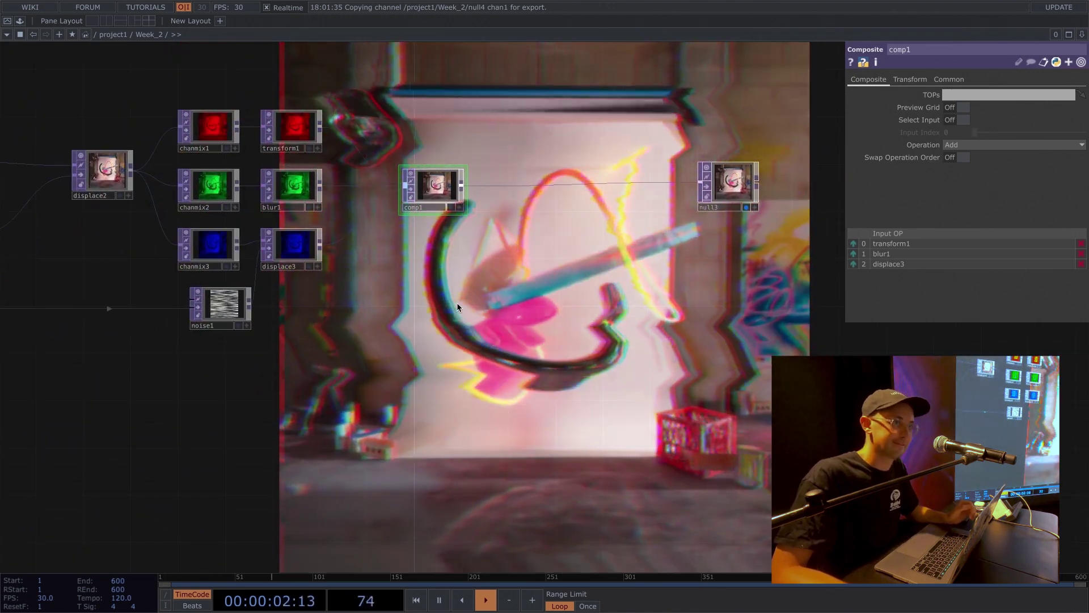
pyautogui.moveTo(414, 185); pyautogui.dragTo(389, 174)
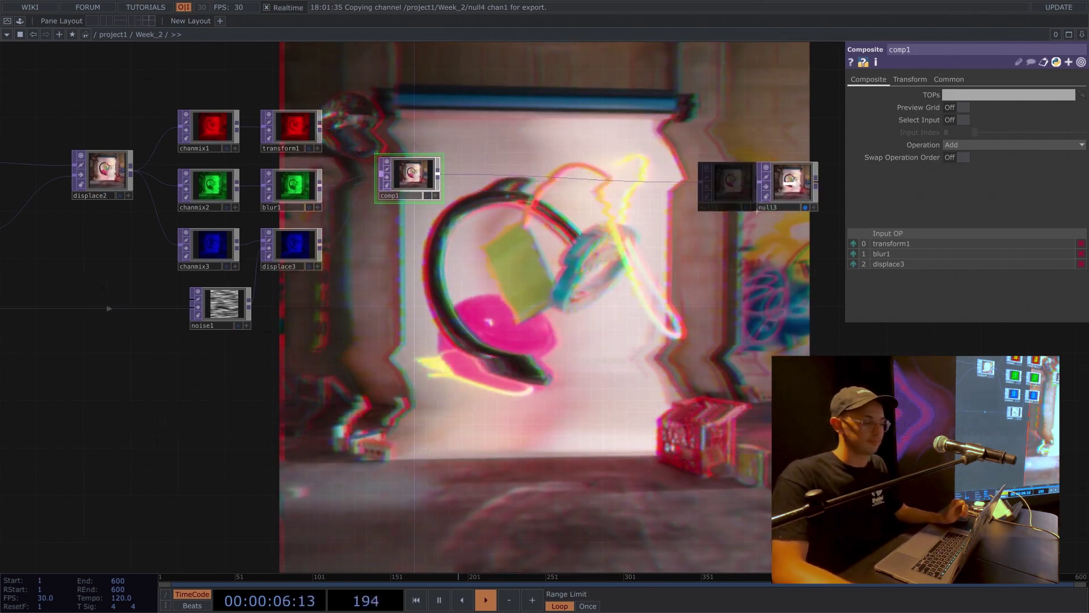
pyautogui.moveTo(725, 188); pyautogui.dragTo(808, 187)
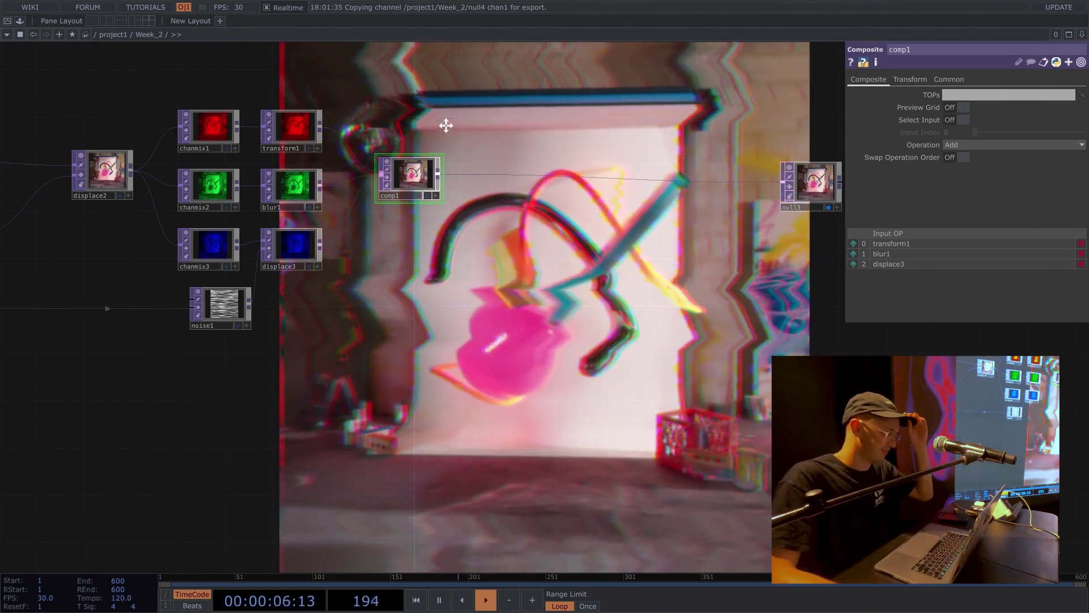
# Step: Insert a Fit TOP on the connection between comp1 and null3
pyautogui.moveTo(446, 126); pyautogui.dragTo(488, 125)
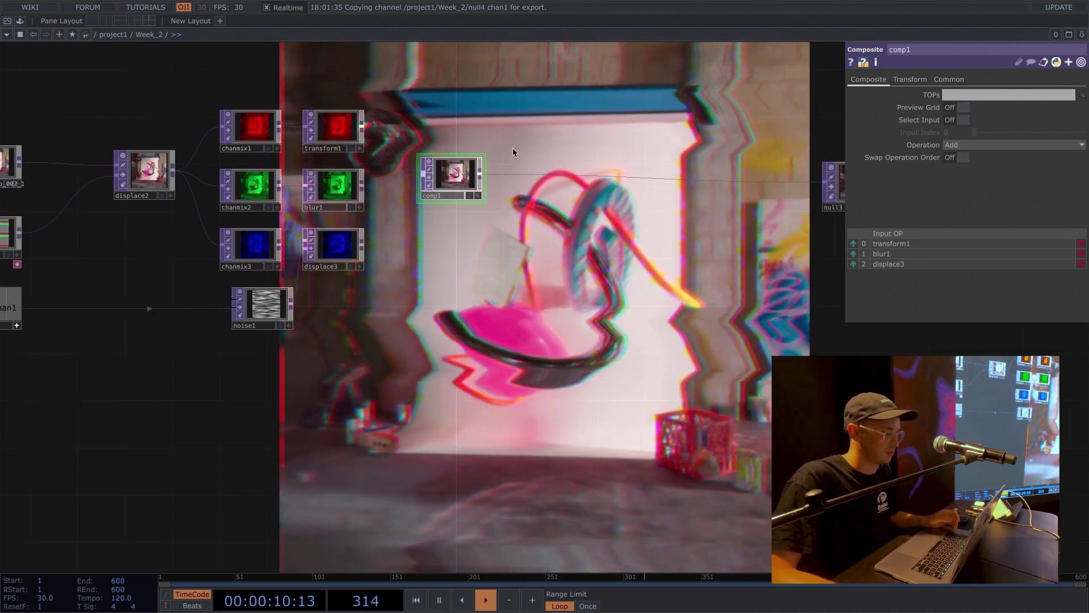
pyautogui.rightClick(482, 177)
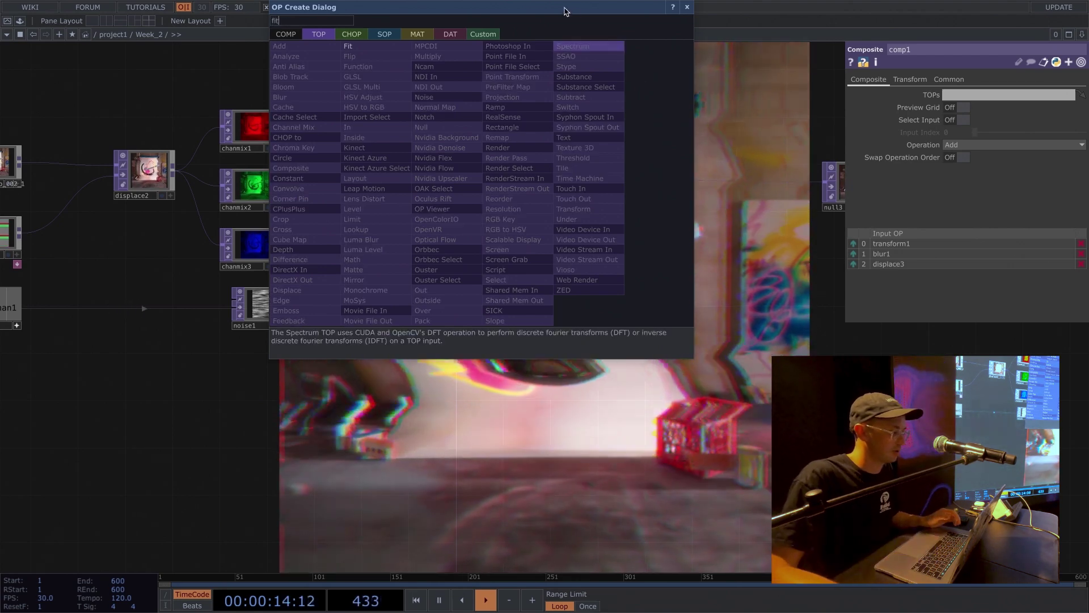
pyautogui.click(372, 50)
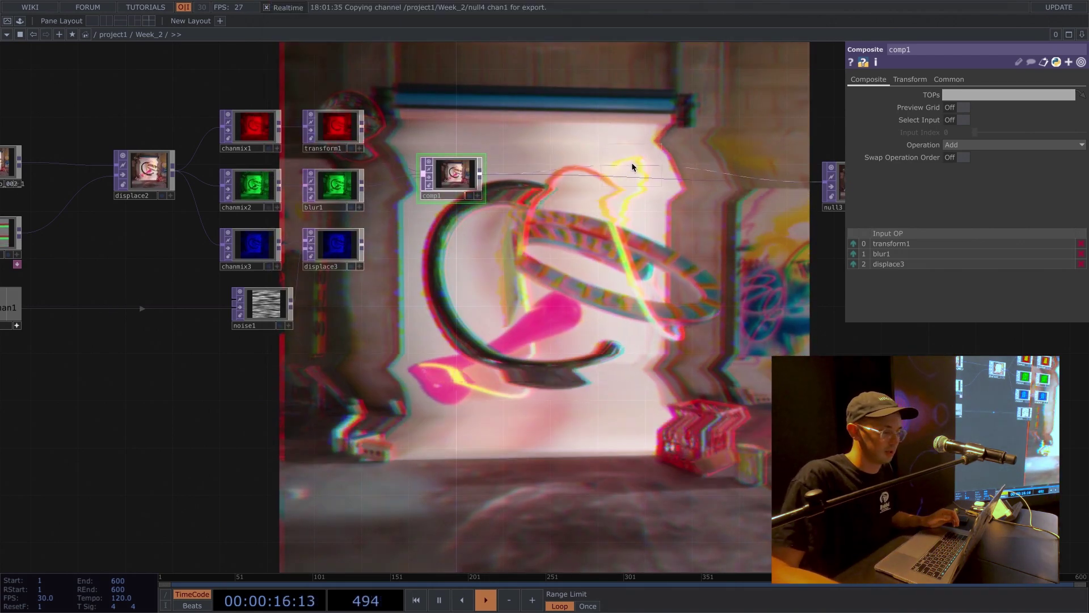
pyautogui.click(550, 172)
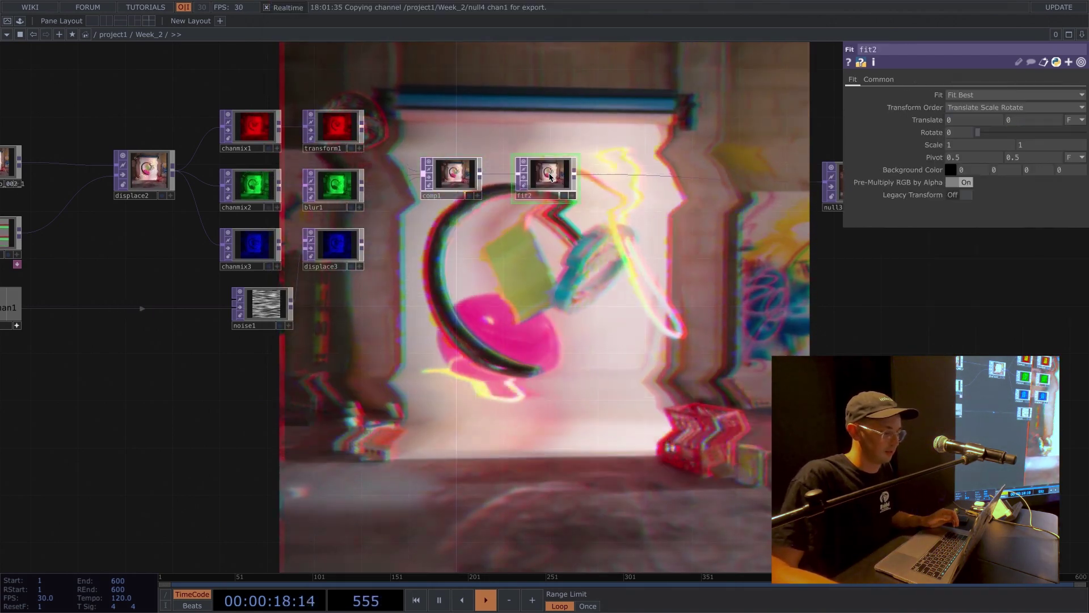
# Step: Link fit2's resolution to the project by copying project_res's Resolution parameter and pasting it as a reference on fit2's Resolution
pyautogui.press('h')
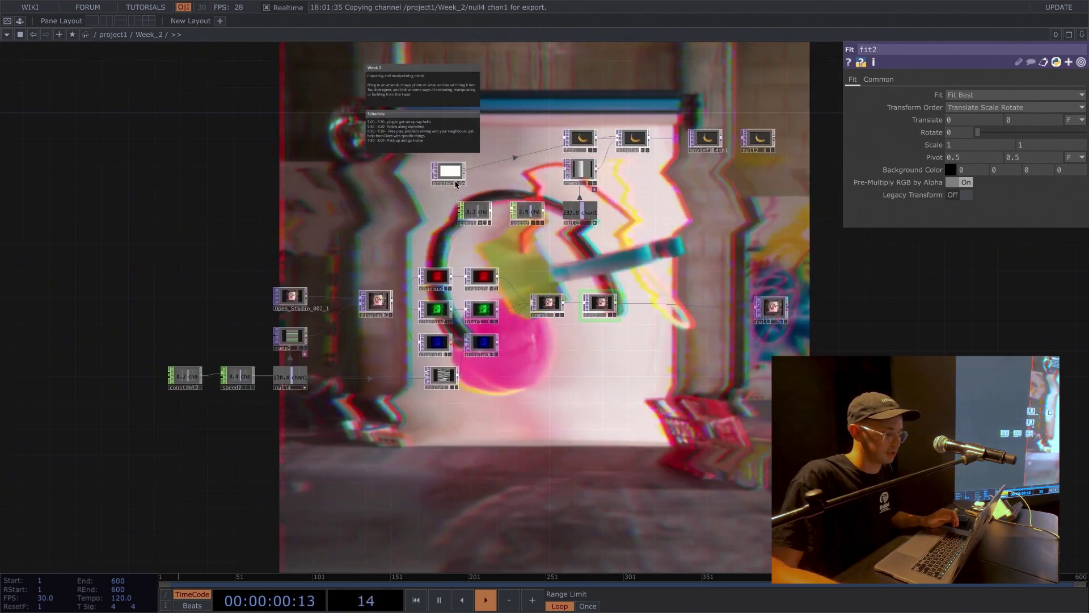
pyautogui.scroll(6, 455, 183)
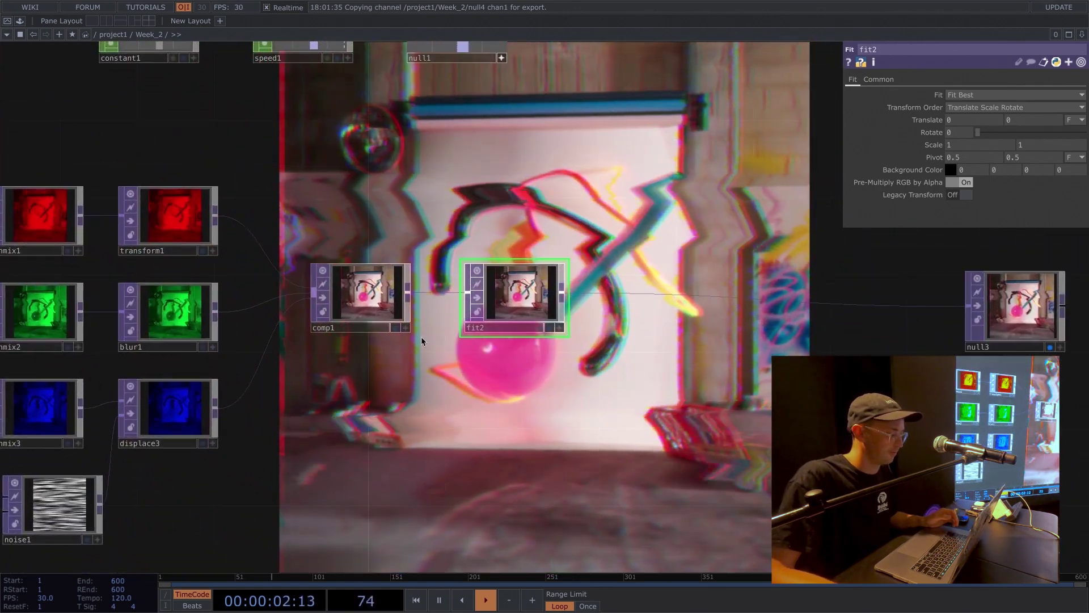
pyautogui.click(391, 317)
pyautogui.moveTo(487, 234); pyautogui.dragTo(468, 302)
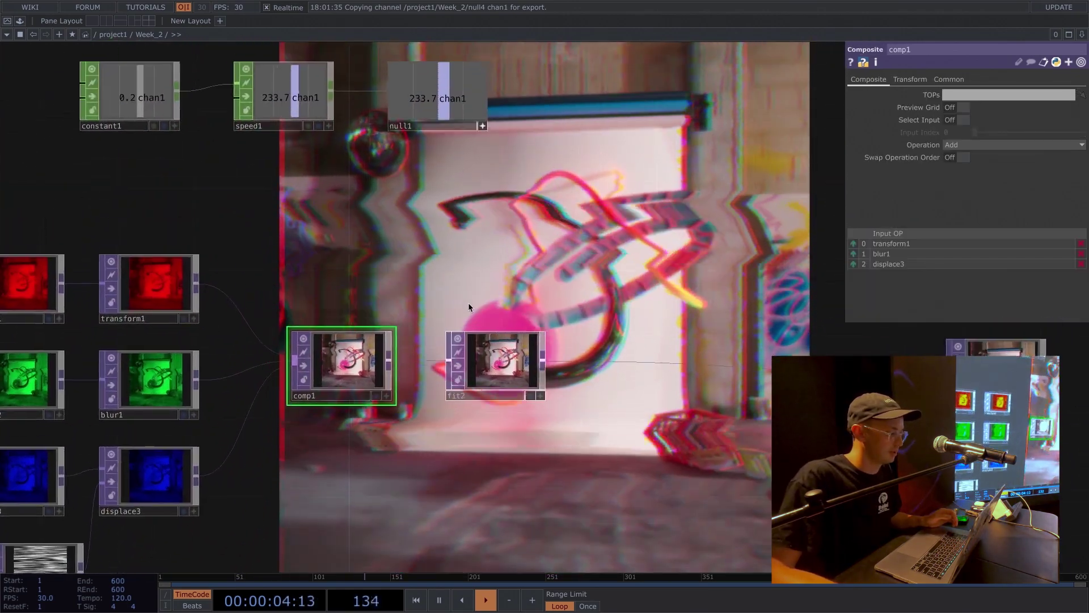
pyautogui.moveTo(401, 320); pyautogui.dragTo(428, 449)
pyautogui.click(92, 109)
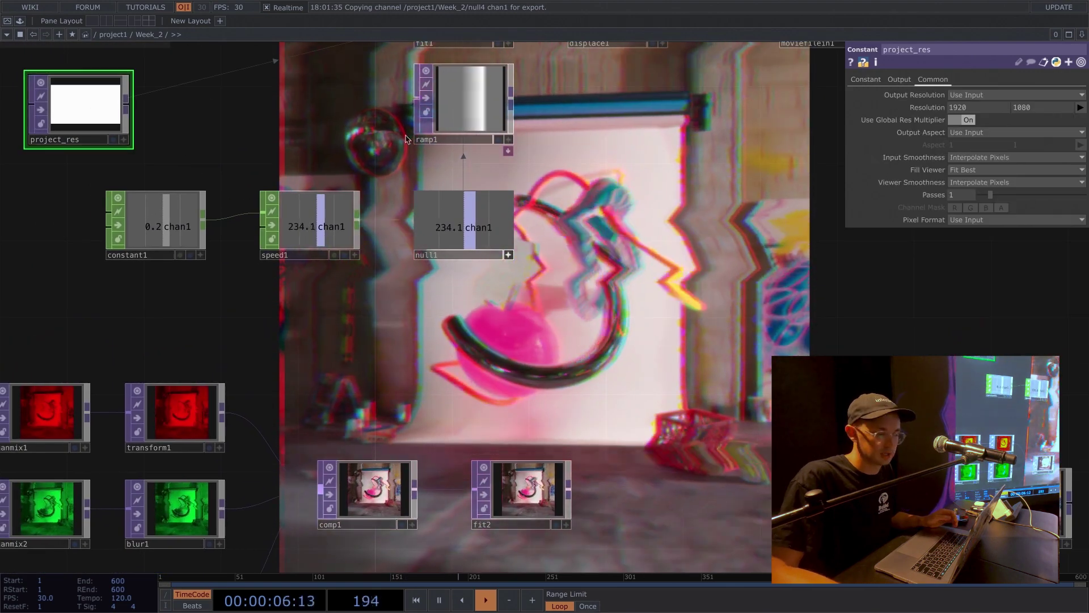
pyautogui.rightClick(930, 108)
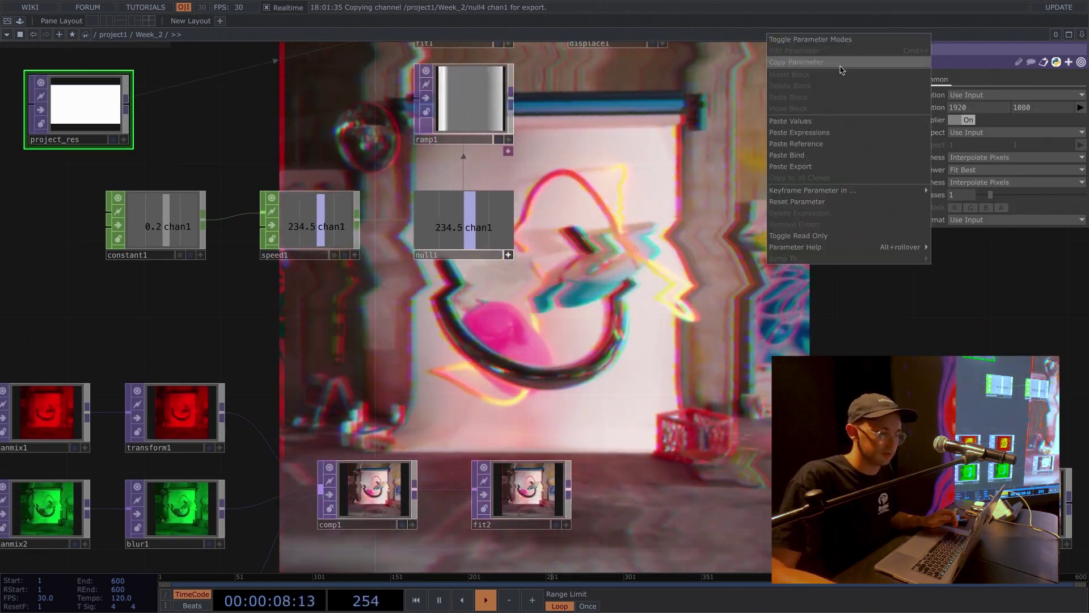
pyautogui.click(842, 65)
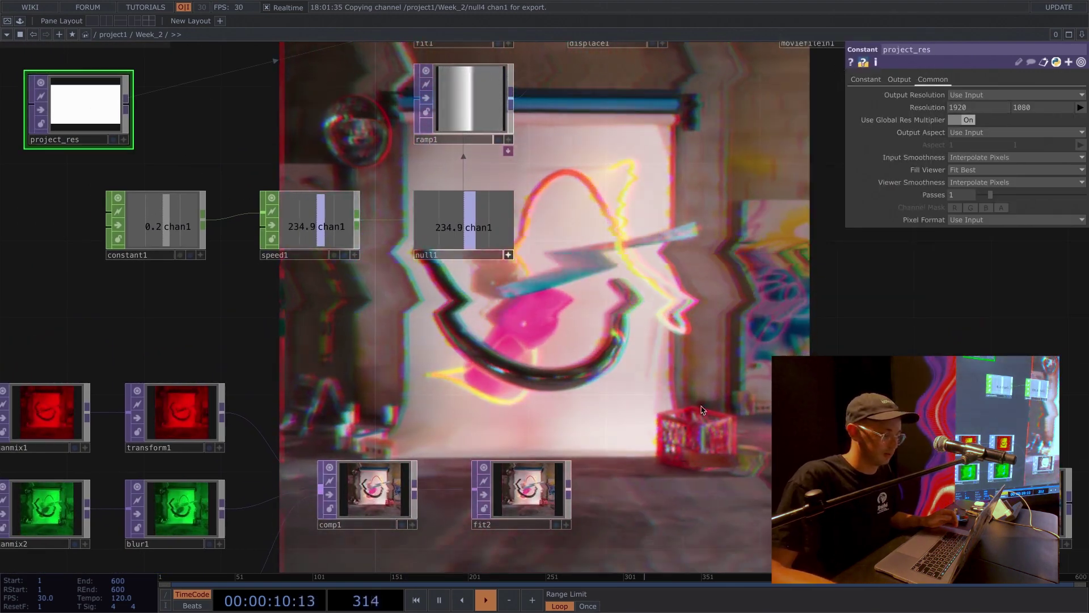
pyautogui.click(522, 489)
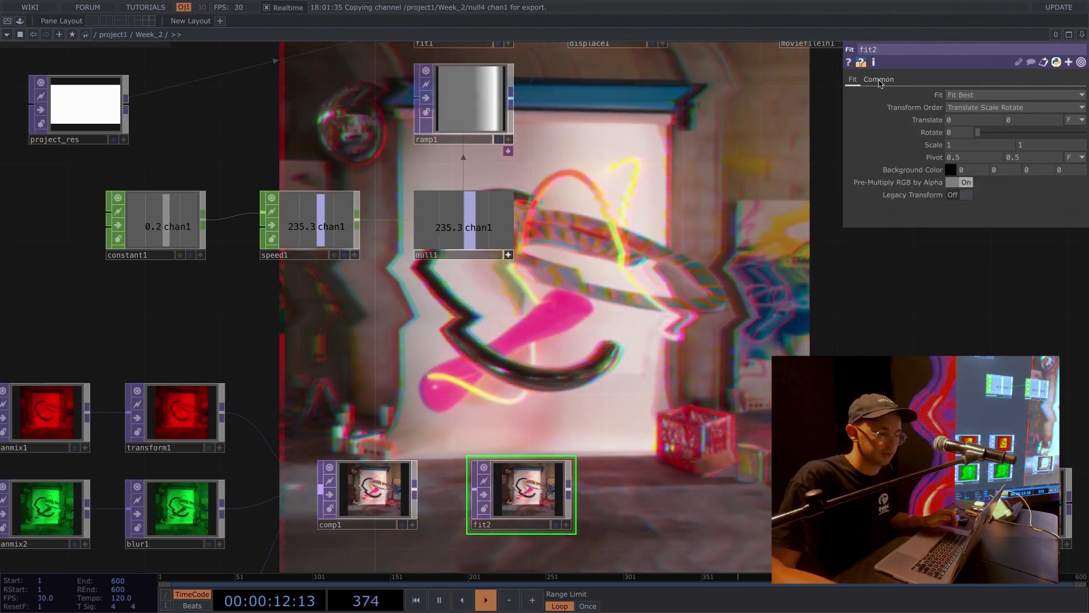
pyautogui.rightClick(931, 107)
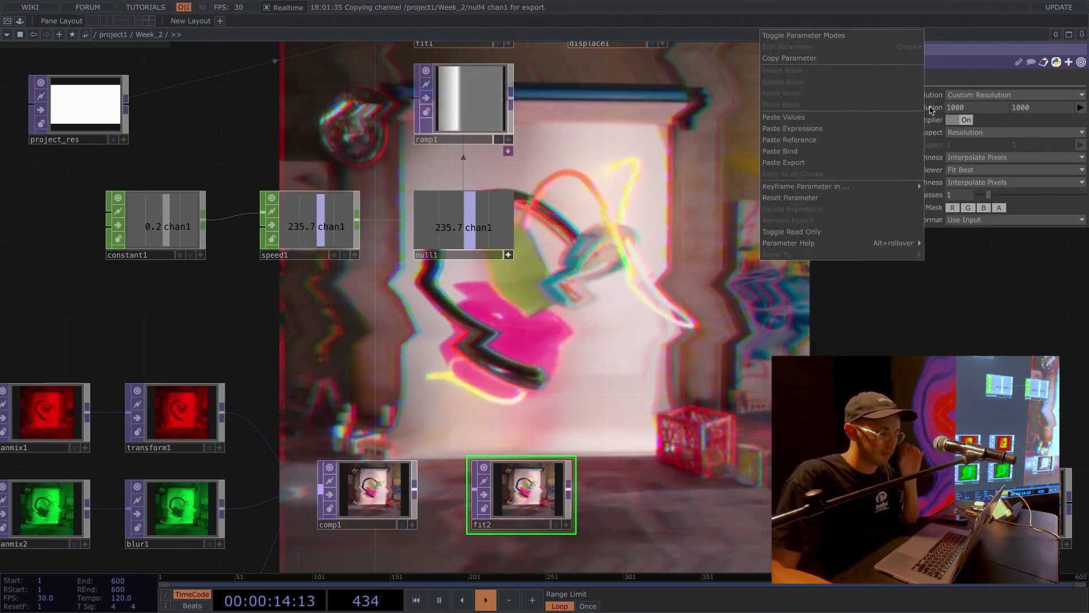
pyautogui.click(826, 140)
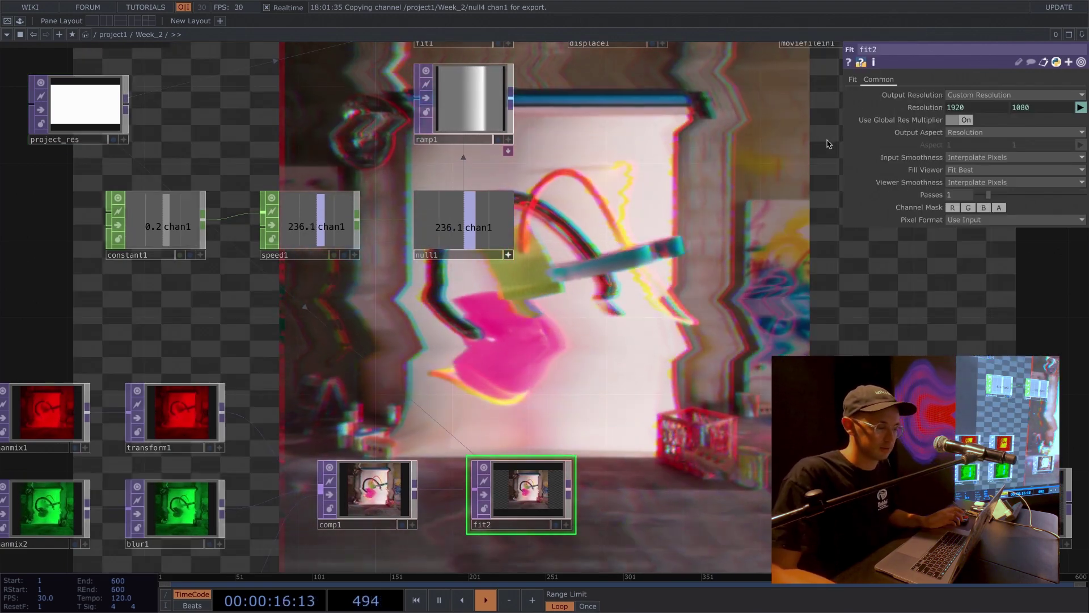
# Step: Shift comp1 closer to the channel branches and fit2 slightly toward comp1
pyautogui.scroll(-5, 658, 325)
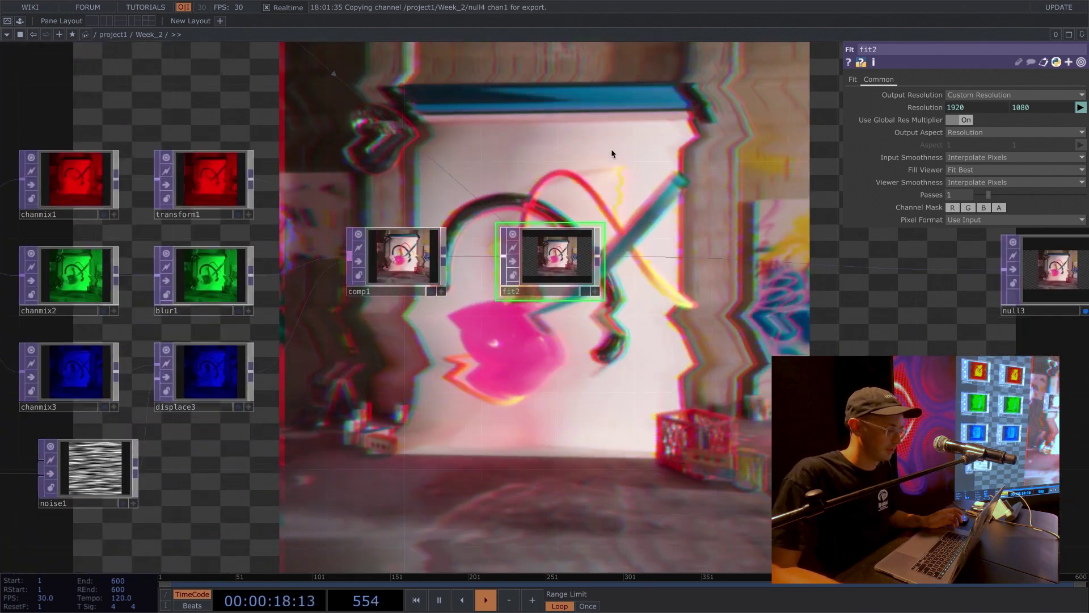
pyautogui.moveTo(397, 247); pyautogui.dragTo(359, 246)
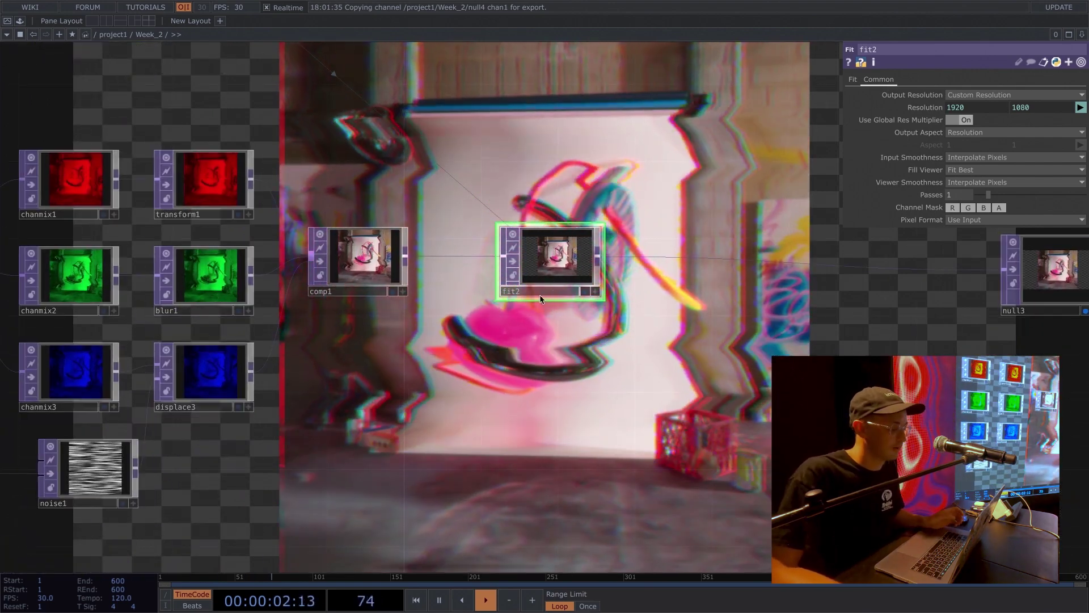
pyautogui.moveTo(555, 267); pyautogui.dragTo(535, 266)
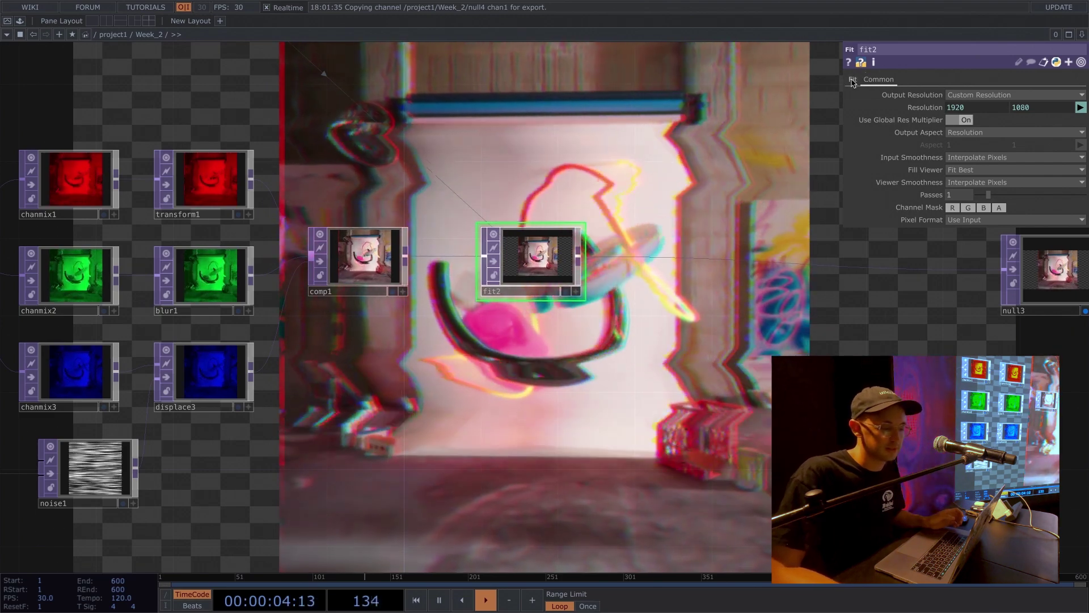
# Step: Set fit2's Fit mode to Fill so comp1's image stretches across the whole project frame
pyautogui.click(852, 79)
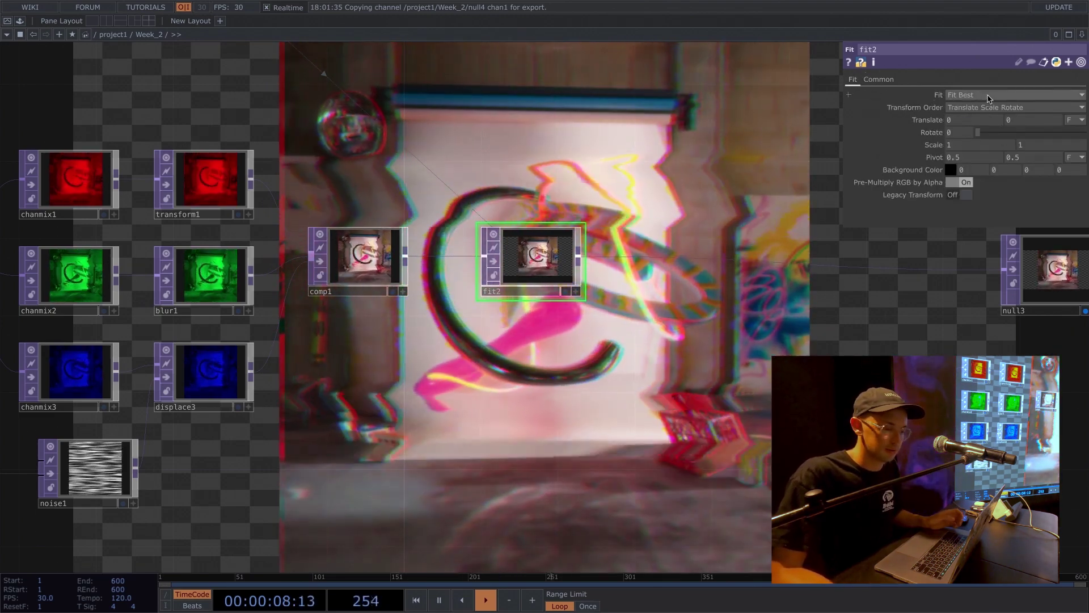
pyautogui.click(963, 96)
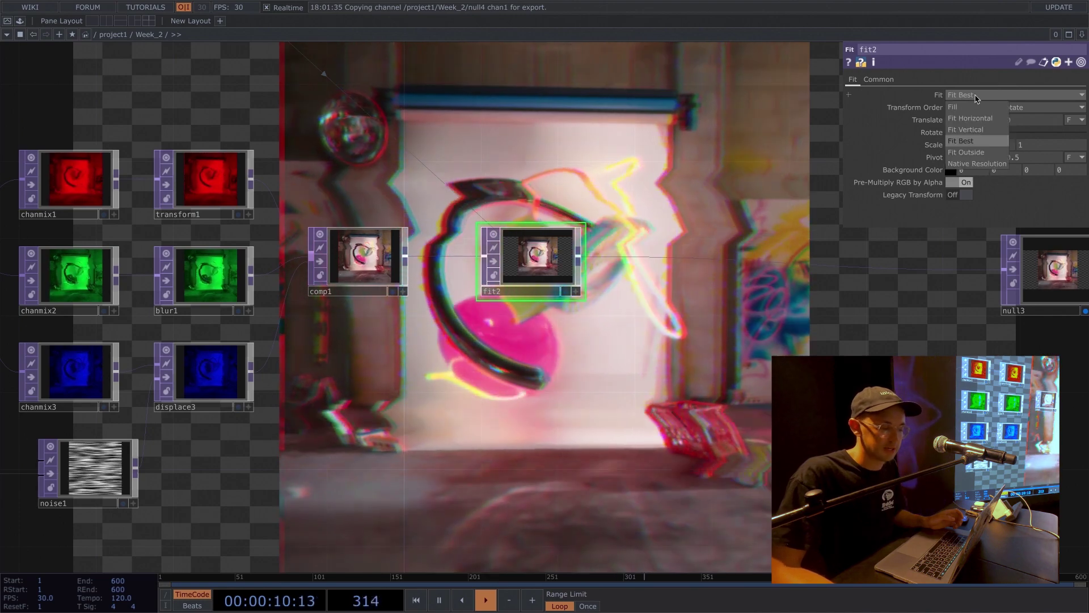
pyautogui.click(958, 108)
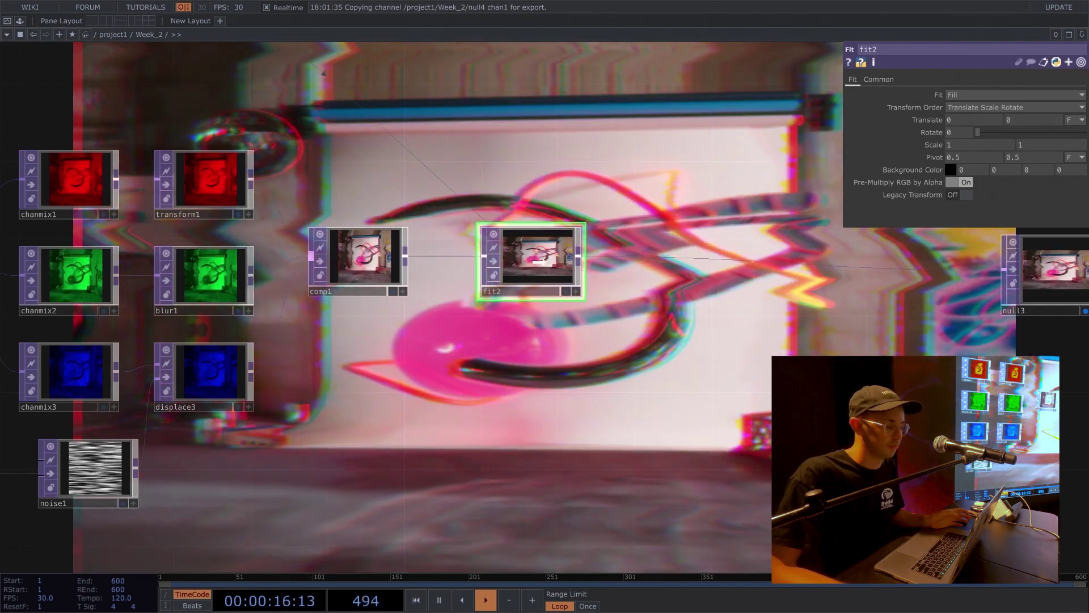
# Step: Insert a Transform TOP on the connection between fit2 and null3
pyautogui.moveTo(556, 219); pyautogui.dragTo(352, 143)
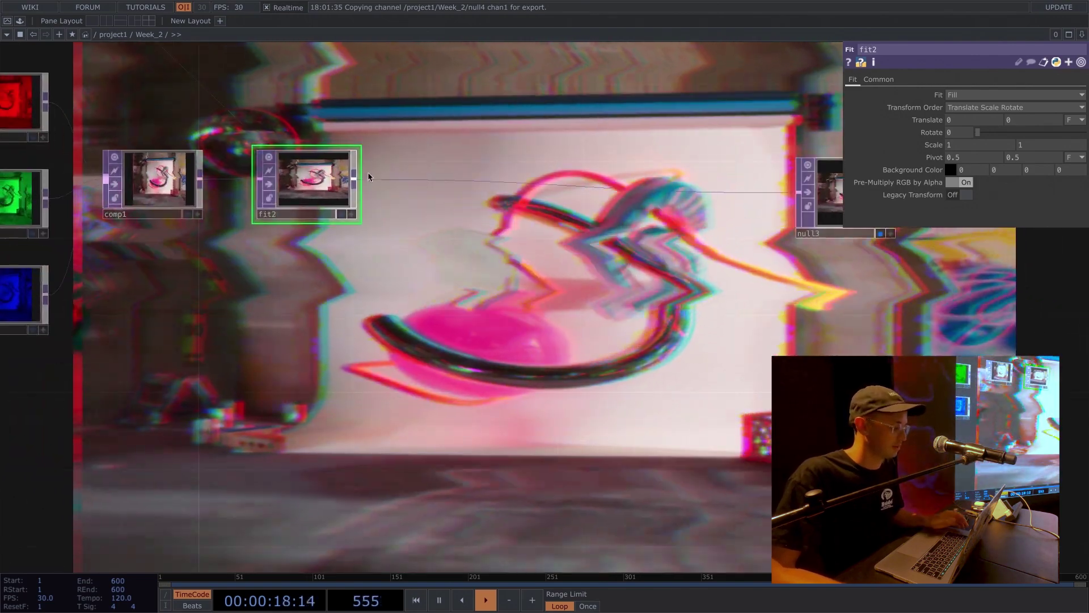
pyautogui.rightClick(356, 182)
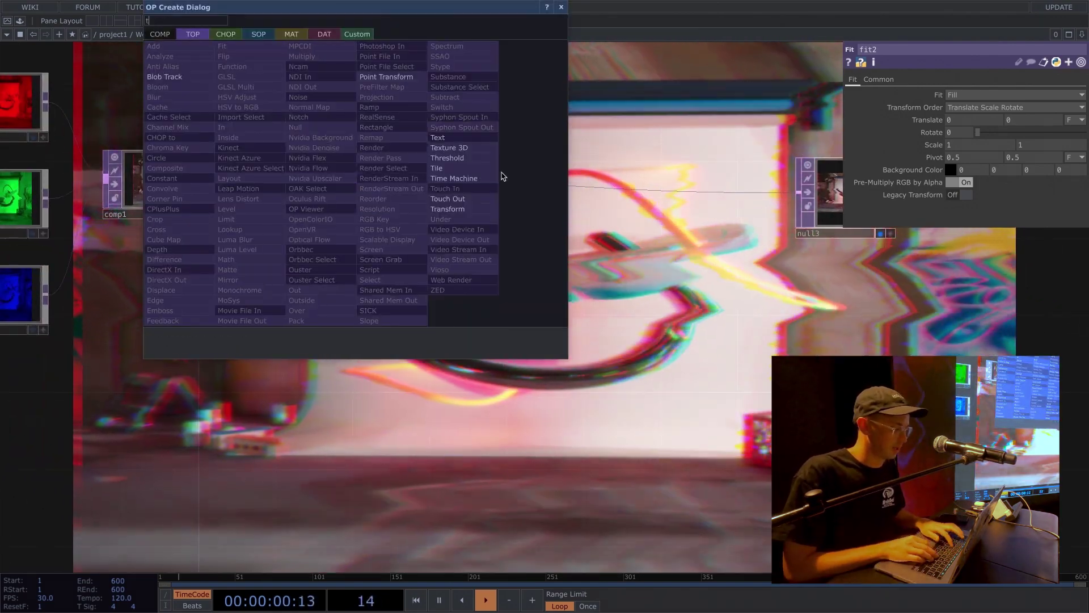
pyautogui.click(448, 211)
pyautogui.click(427, 189)
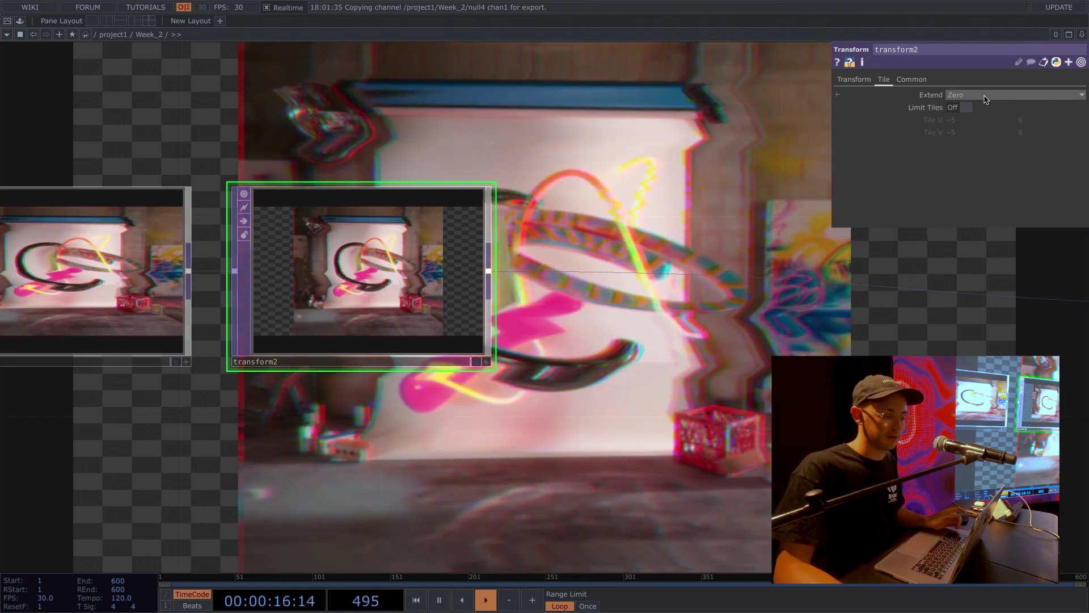
# Step: Set transform2's Extend mode to Mirror so the empty areas beside the image are tiled
pyautogui.click(985, 96)
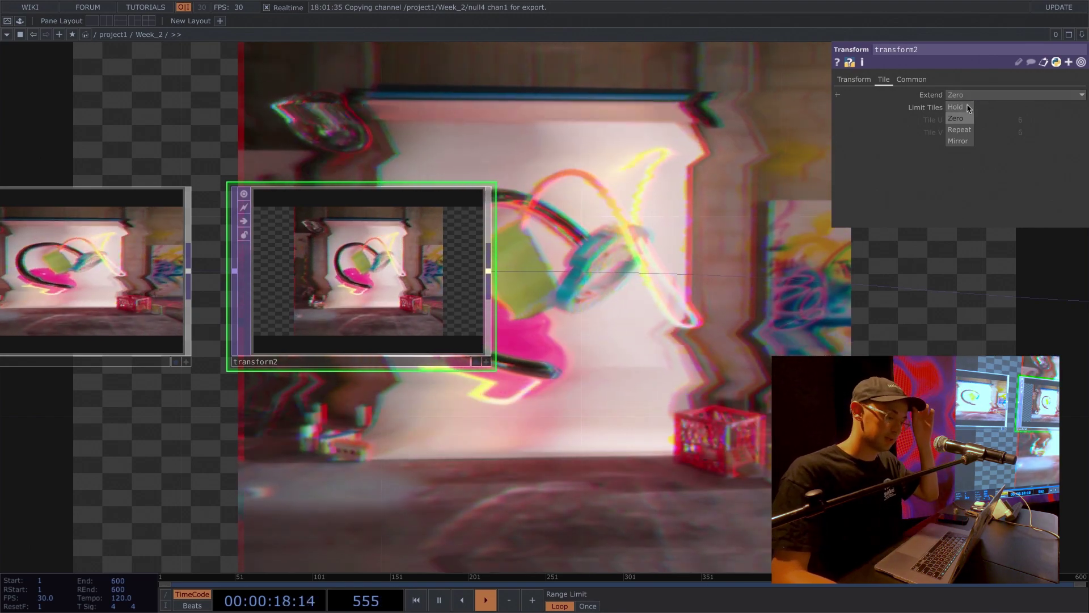
pyautogui.click(959, 141)
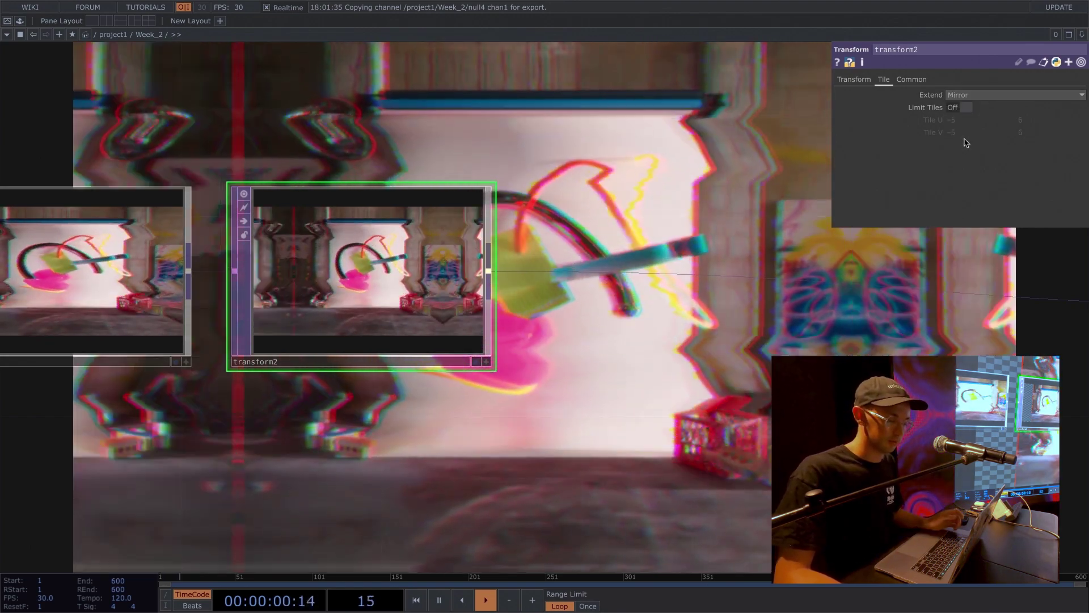
pyautogui.scroll(-3, 669, 275)
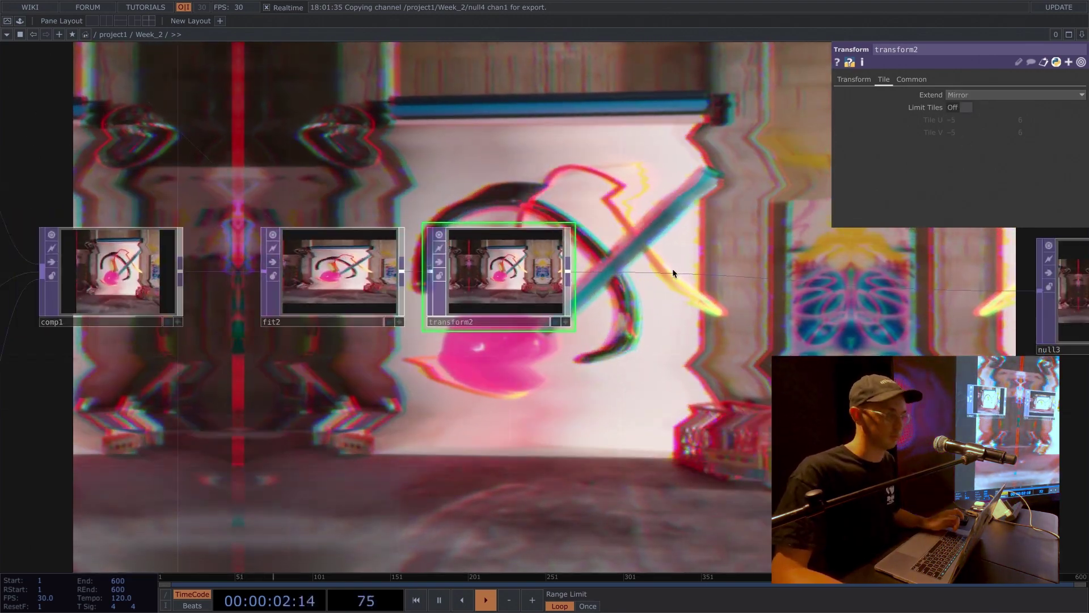
# Step: Move null3 farther away from transform2 to leave a wide gap in the chain
pyautogui.moveTo(730, 336); pyautogui.dragTo(659, 210, button='middle')
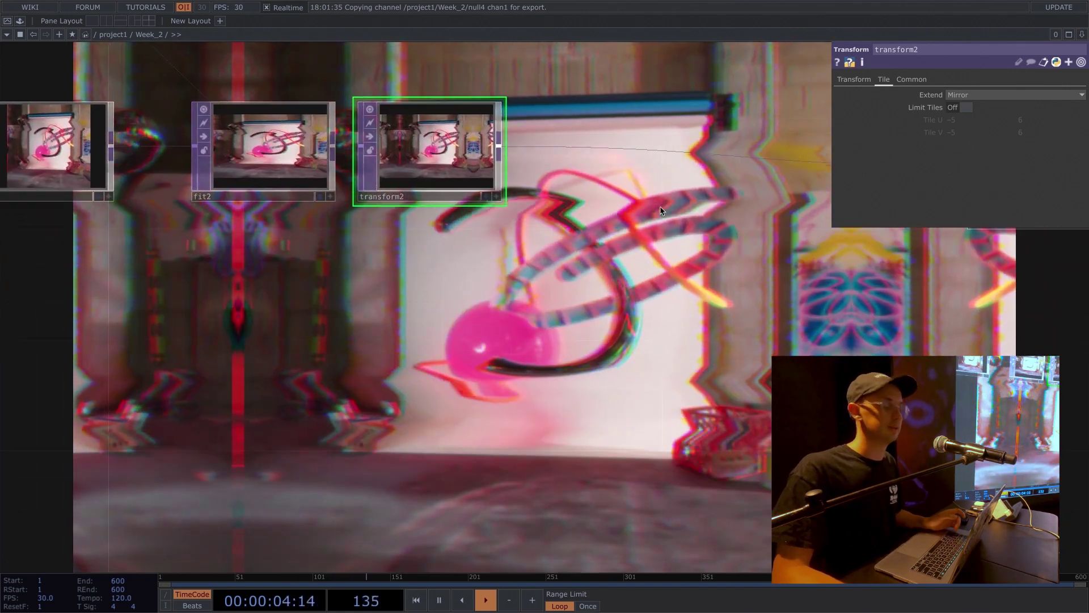
pyautogui.moveTo(608, 273); pyautogui.dragTo(467, 253, button='middle')
pyautogui.scroll(-3, 467, 253)
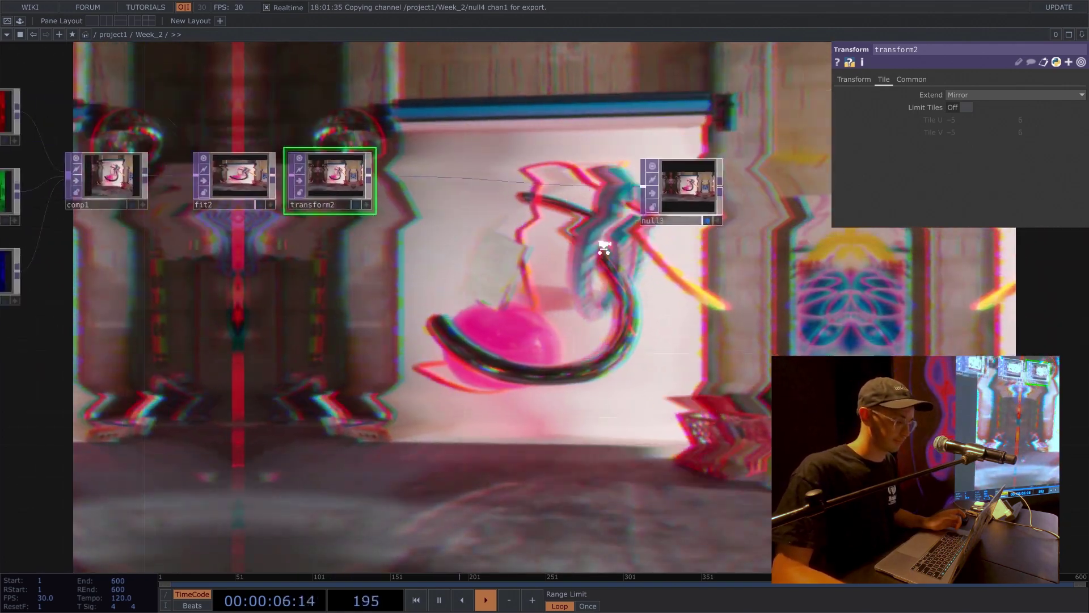
pyautogui.moveTo(504, 267); pyautogui.dragTo(371, 264)
pyautogui.moveTo(522, 197); pyautogui.dragTo(693, 183)
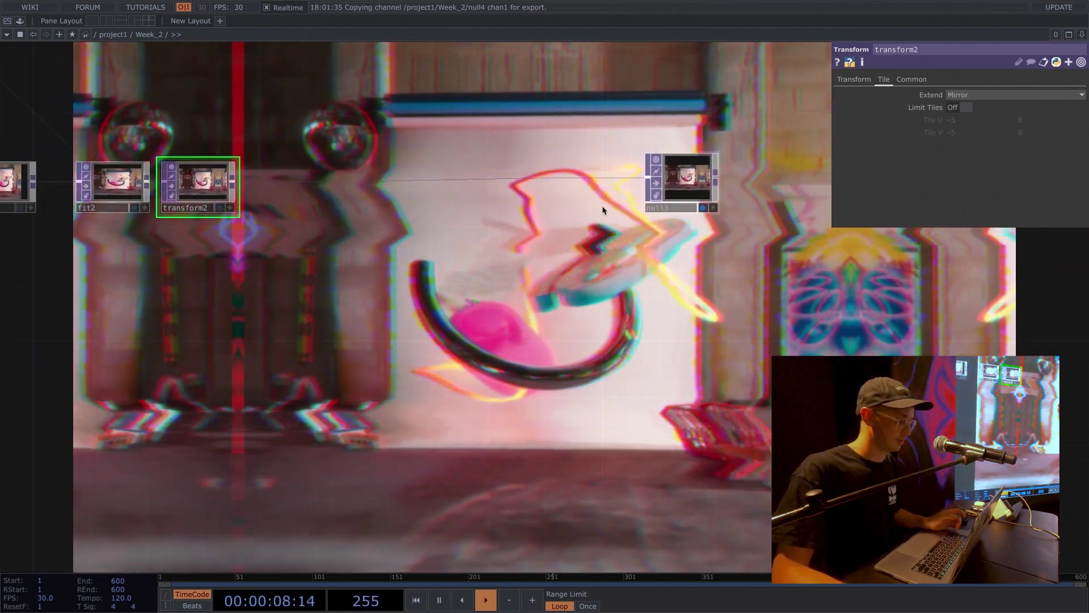
pyautogui.moveTo(278, 268); pyautogui.dragTo(544, 230)
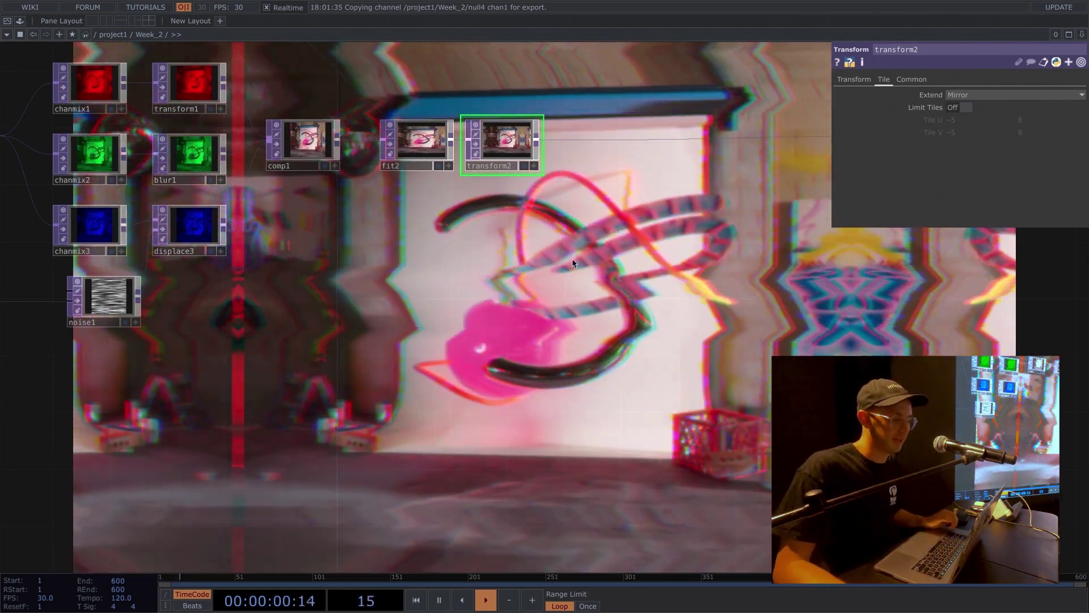
pyautogui.hscroll(10, 397, 283)
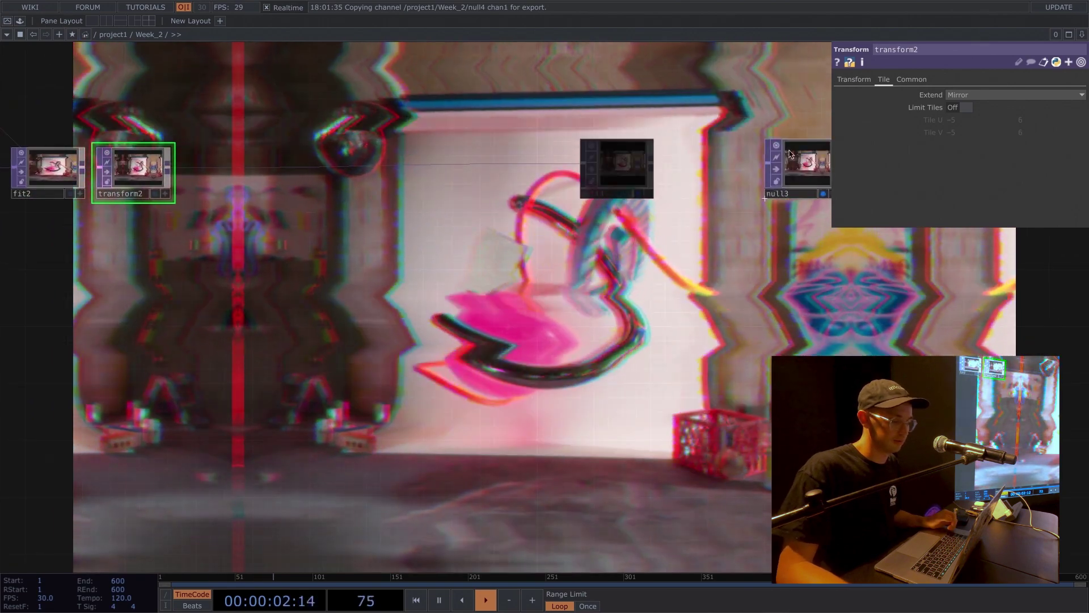
pyautogui.hscroll(5, 803, 233)
# Step: Toggle null3's background display off and back on
pyautogui.scroll(5, 691, 223)
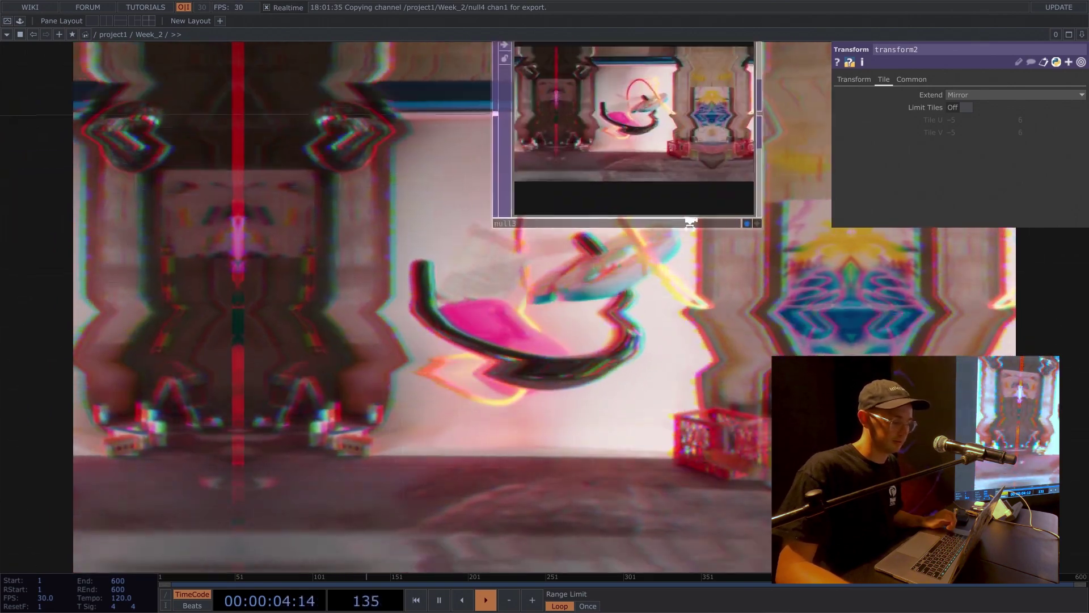
pyautogui.scroll(2, 691, 223)
pyautogui.click(760, 225)
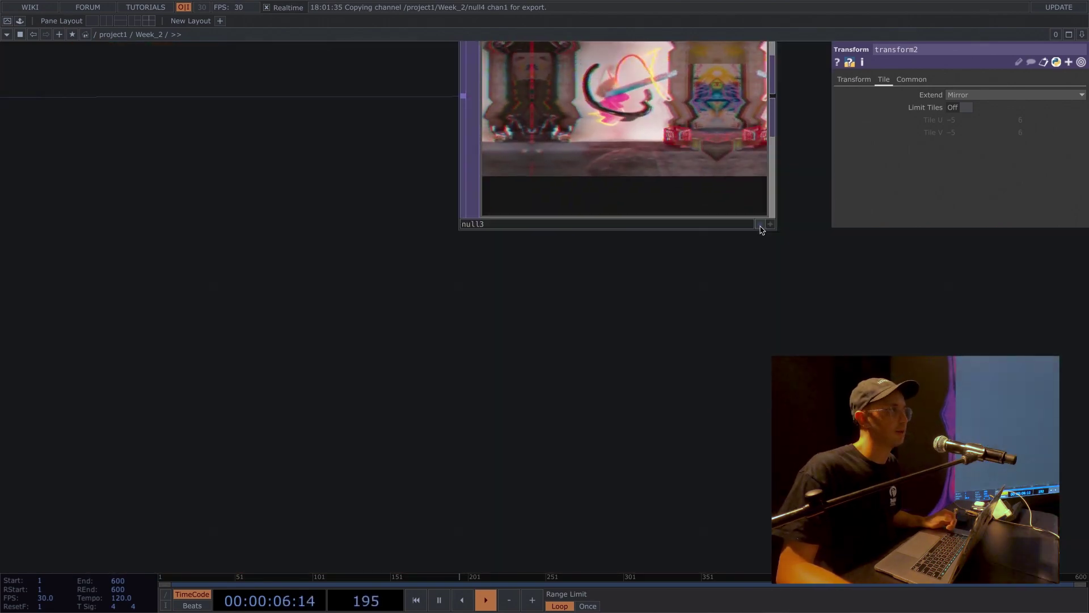
pyautogui.click(761, 225)
pyautogui.click(761, 225)
pyautogui.click(760, 225)
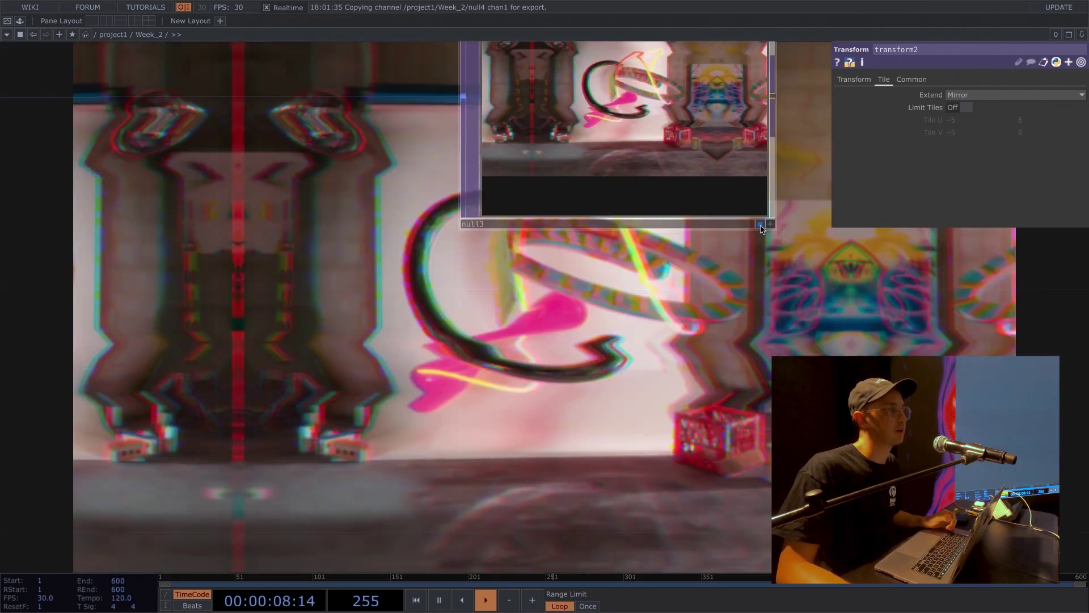
# Step: Review the node chain from the RGB channel branches through comp1, fit2 and transform2
pyautogui.scroll(-5, 425, 290)
pyautogui.hscroll(-10, 701, 334)
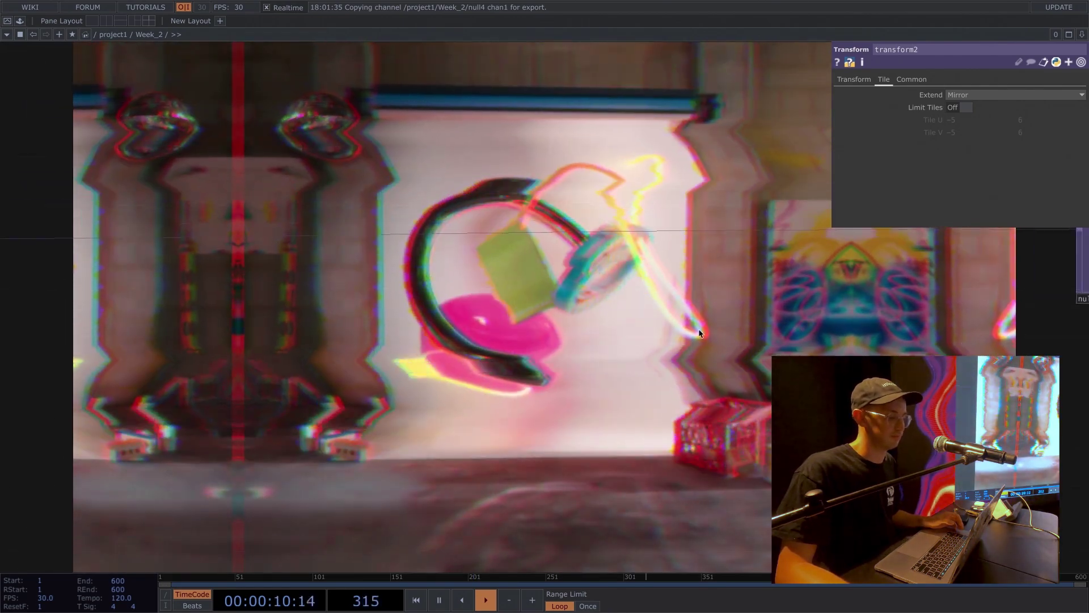
pyautogui.scroll(-5, 700, 328)
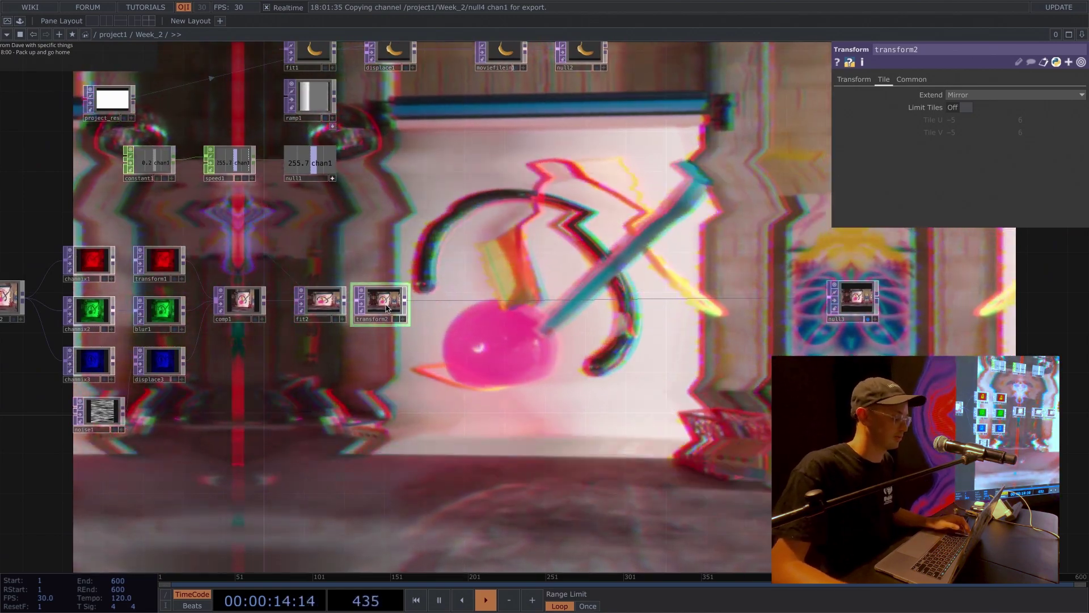
pyautogui.scroll(10, 385, 305)
pyautogui.scroll(-8, 386, 305)
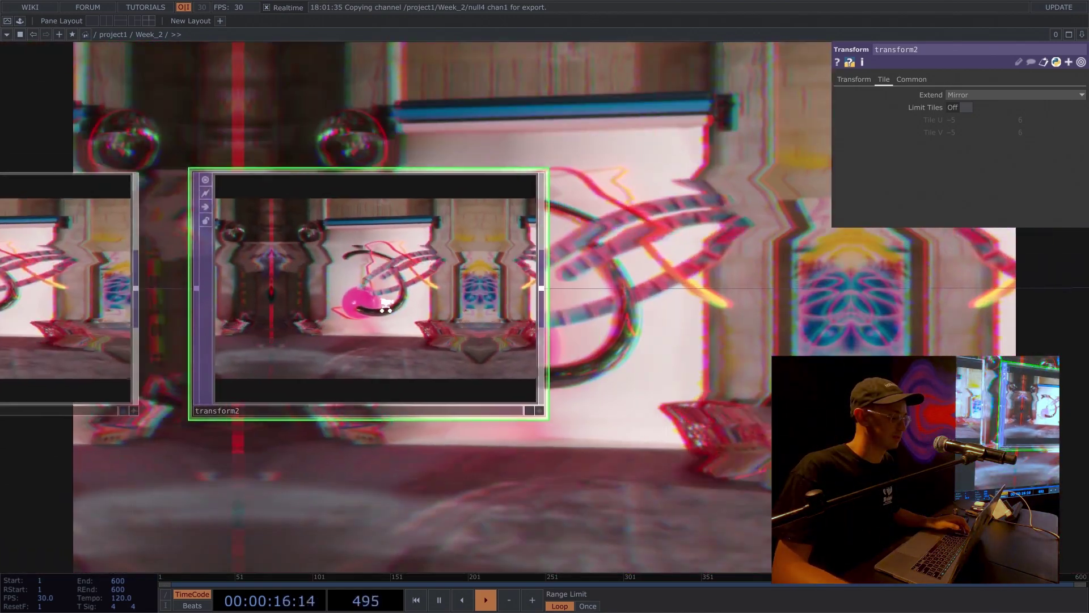
pyautogui.scroll(-4, 486, 319)
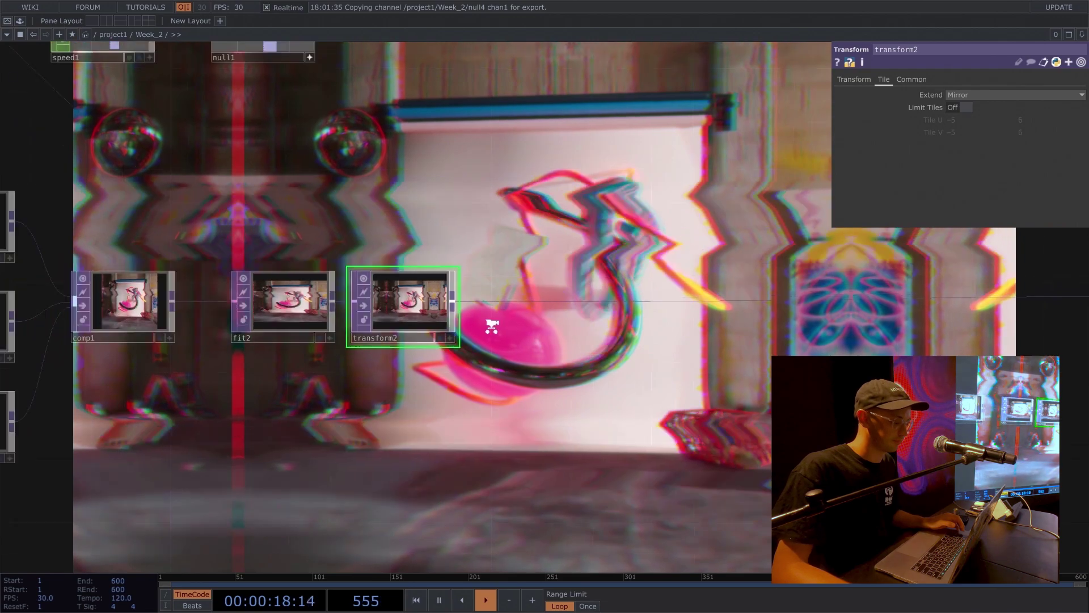
pyautogui.moveTo(496, 319); pyautogui.dragTo(406, 220)
pyautogui.moveTo(433, 256); pyautogui.dragTo(518, 374)
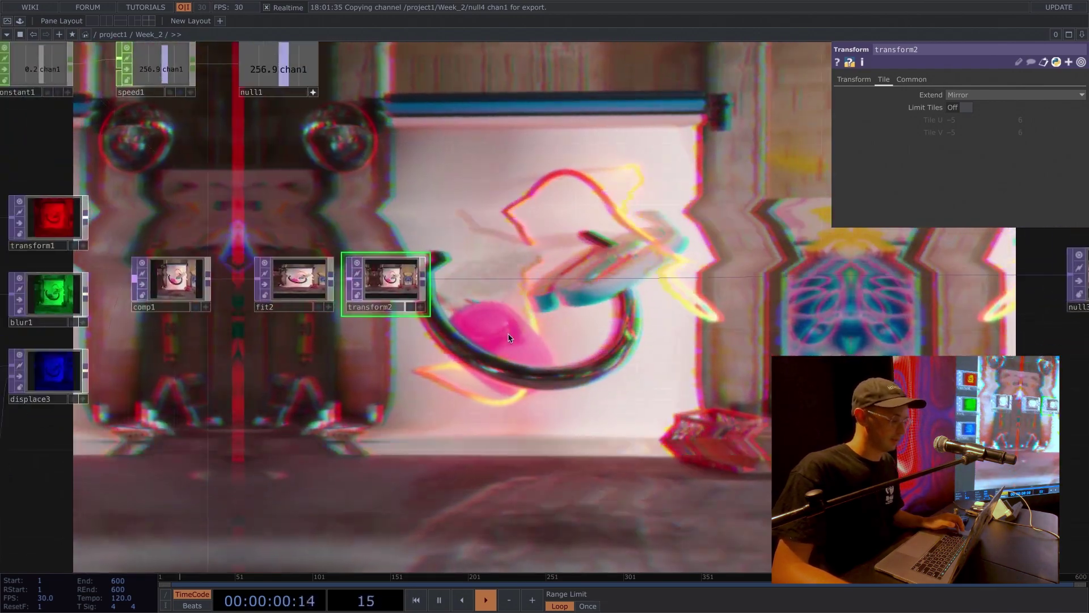
pyautogui.moveTo(419, 419); pyautogui.dragTo(526, 301)
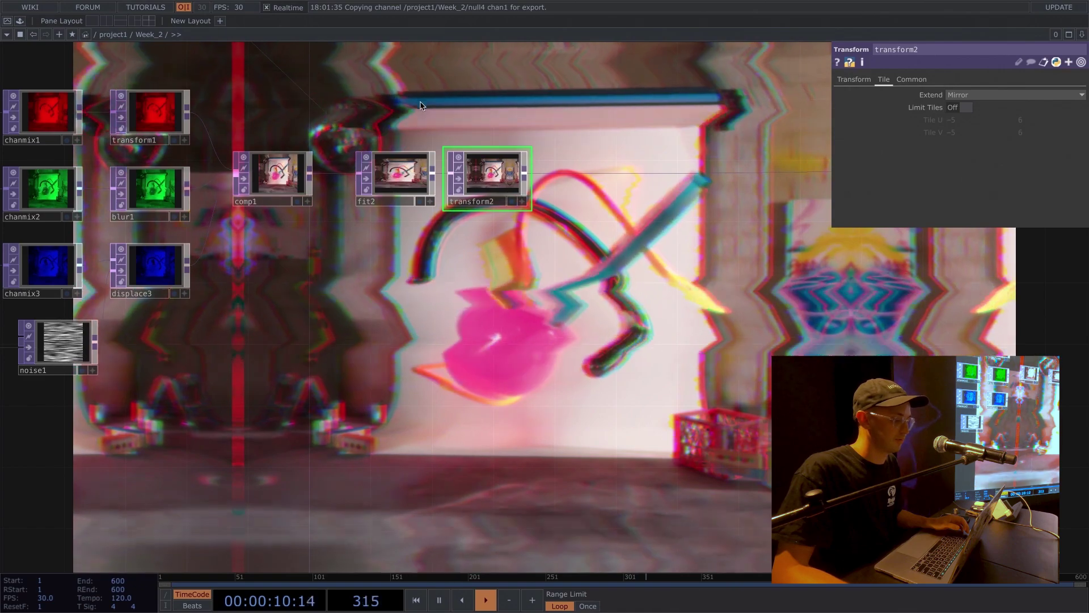
pyautogui.moveTo(582, 129); pyautogui.dragTo(448, 138)
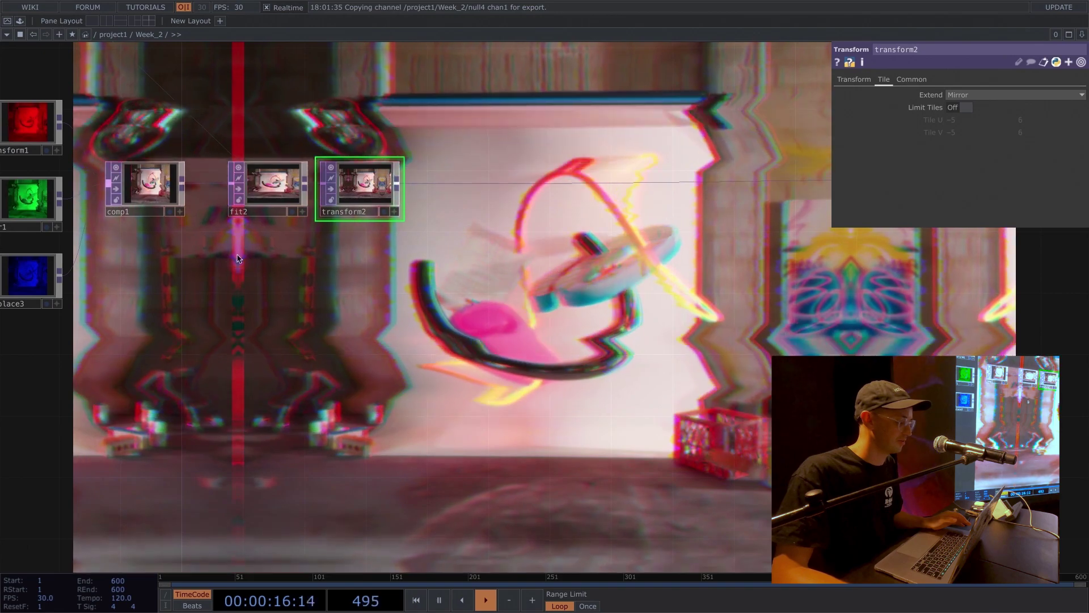
pyautogui.scroll(-5, 363, 267)
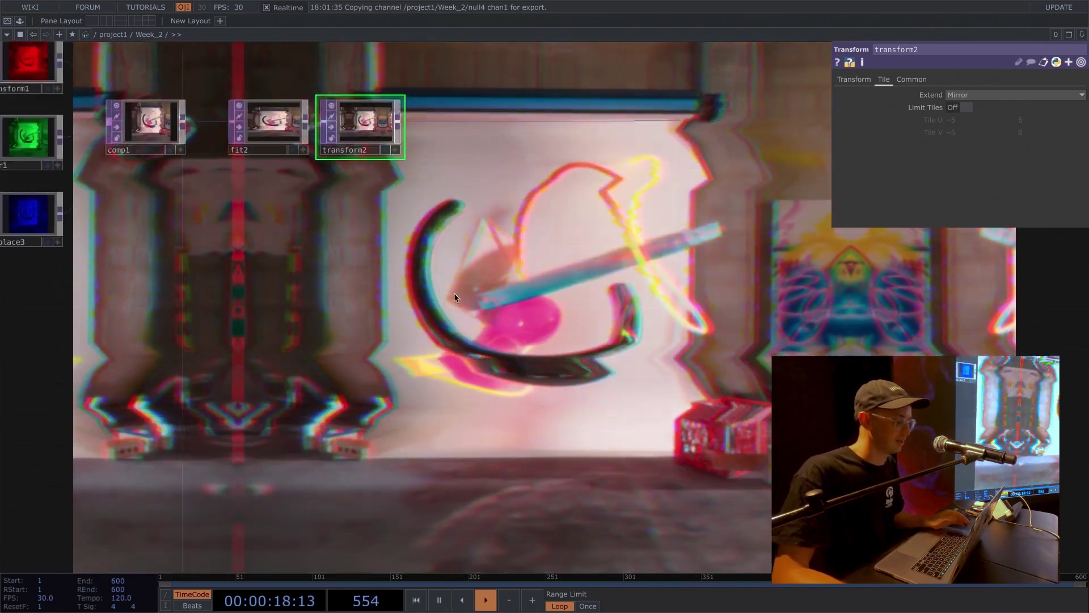
pyautogui.scroll(1, 526, 227)
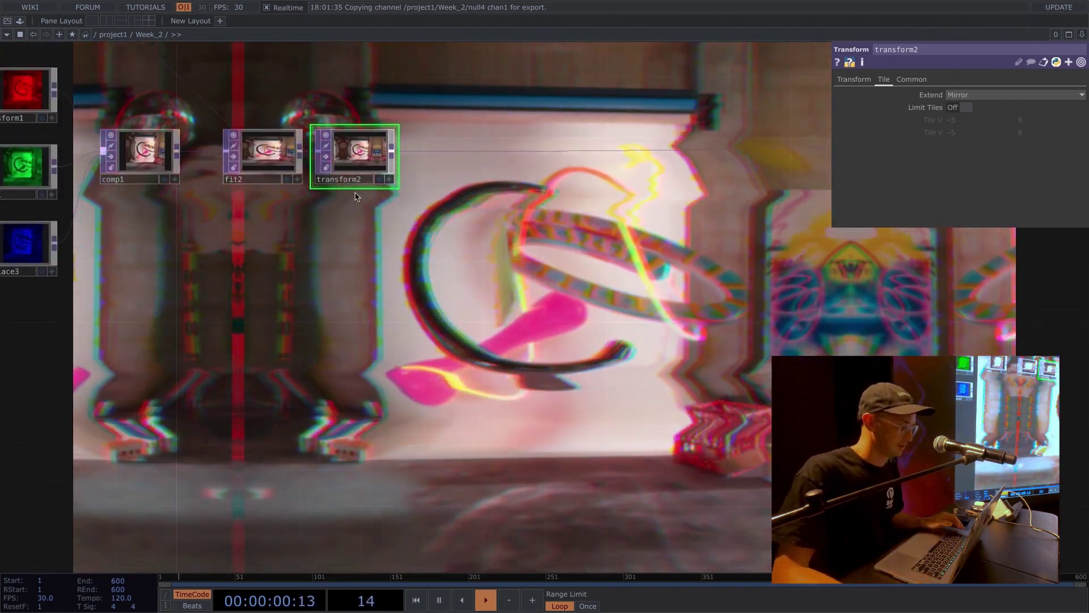
pyautogui.moveTo(270, 334); pyautogui.dragTo(330, 282)
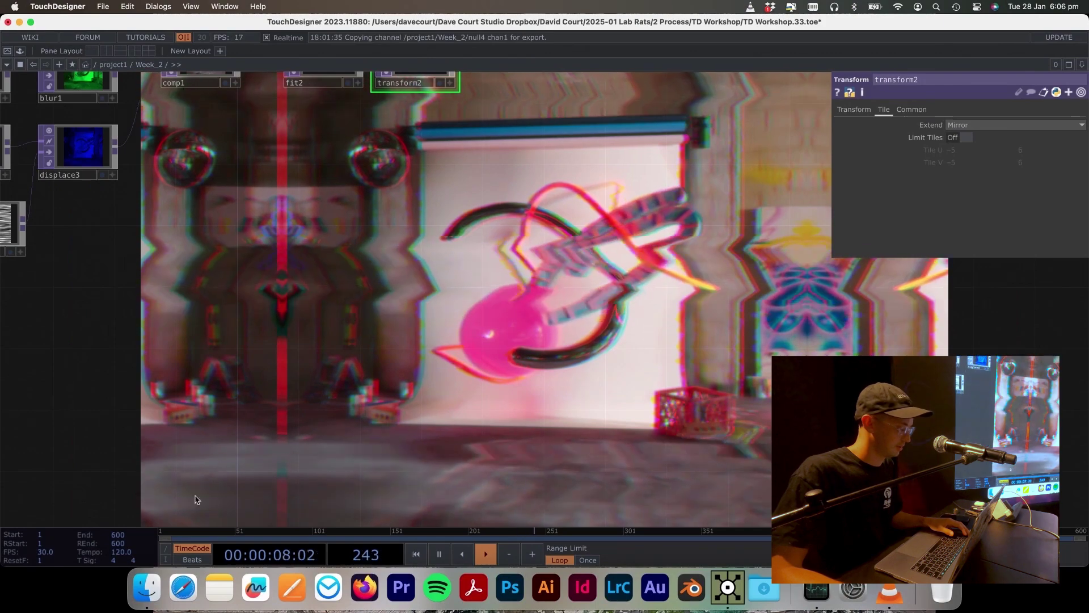
# Step: Switch to Finder and look through the TD Workshop project's Movie folder, selecting Whats in My Computer.mp4
pyautogui.press('super+Tab')
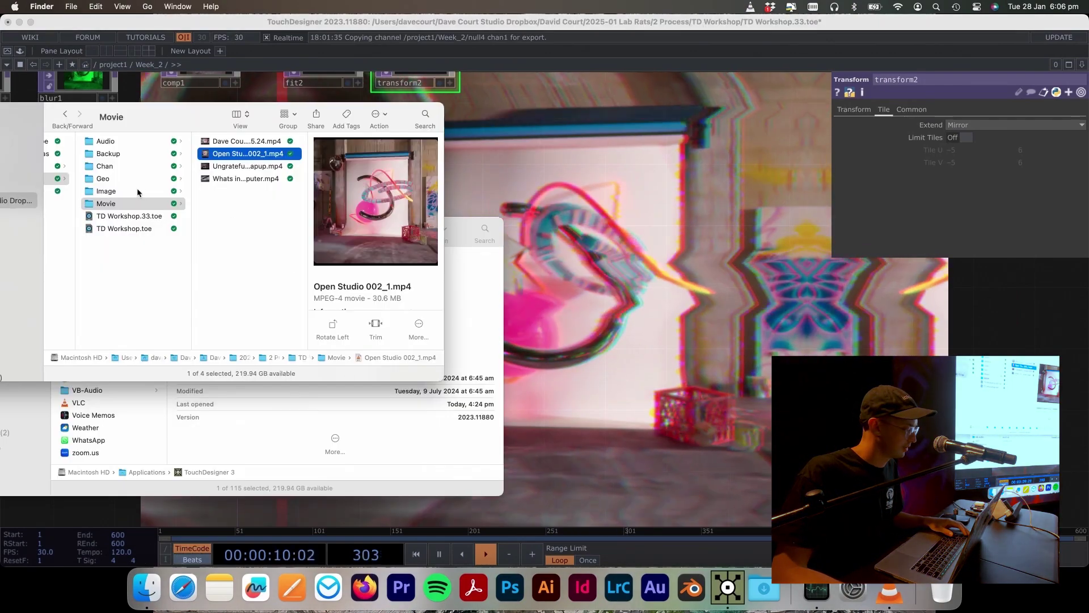
pyautogui.click(137, 191)
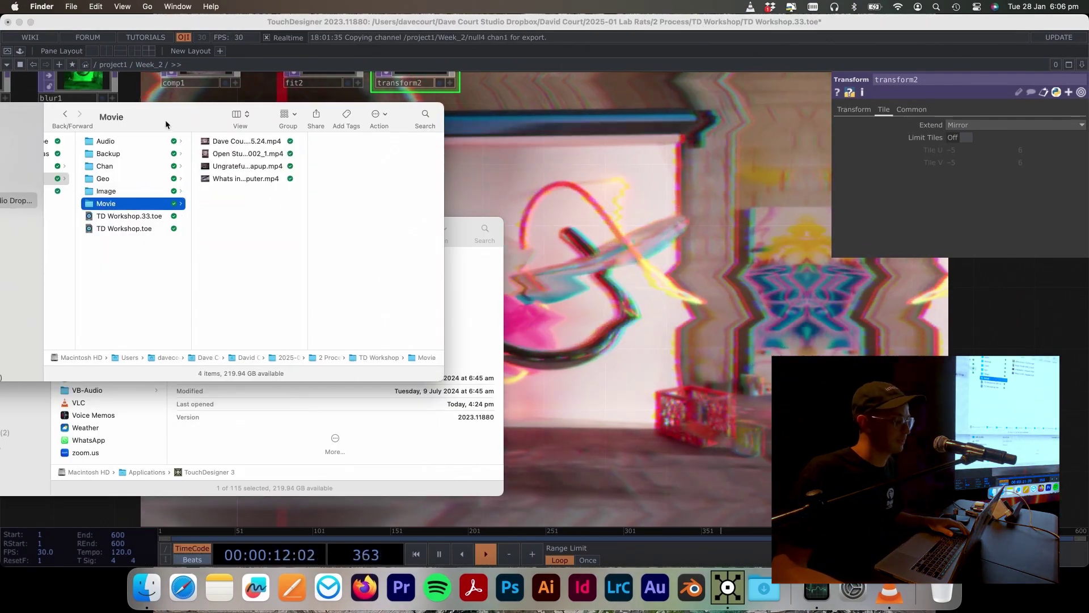
pyautogui.moveTo(166, 124); pyautogui.dragTo(211, 112)
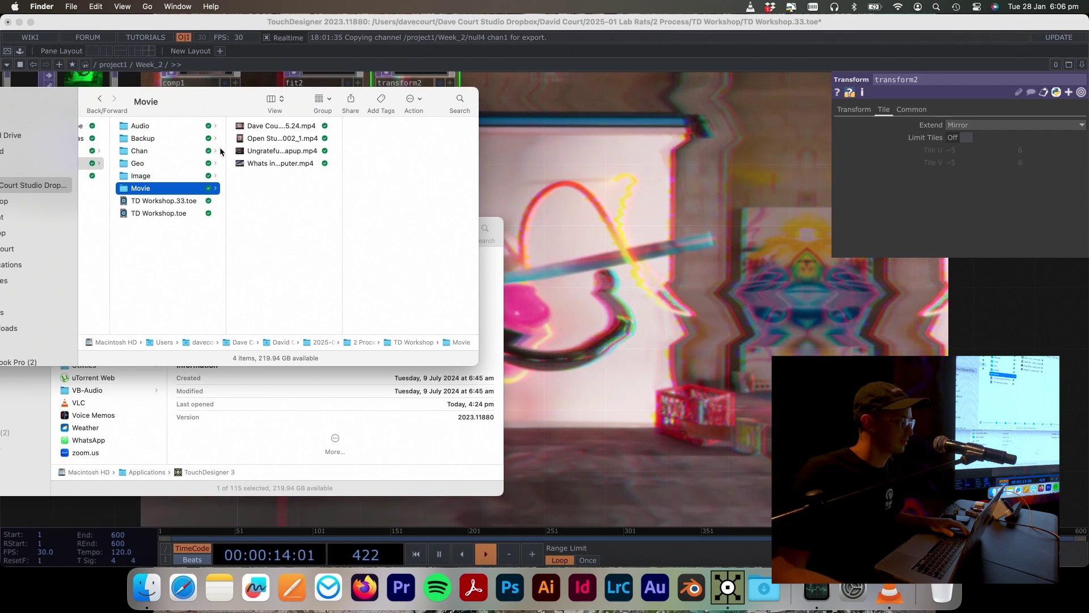
pyautogui.hscroll(-5, 188, 159)
pyautogui.hscroll(3, 319, 174)
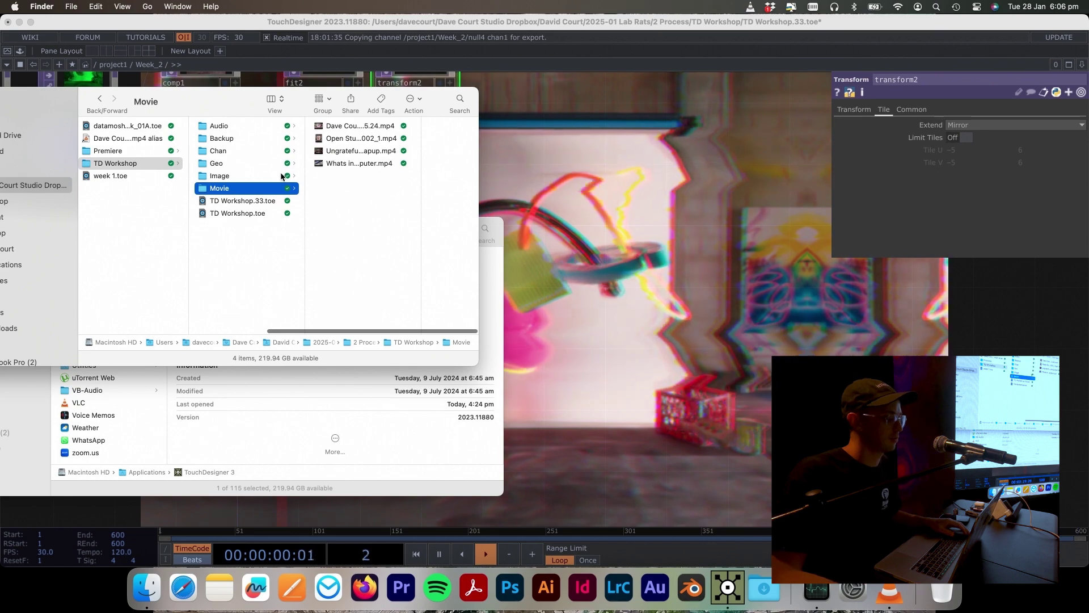
pyautogui.click(352, 165)
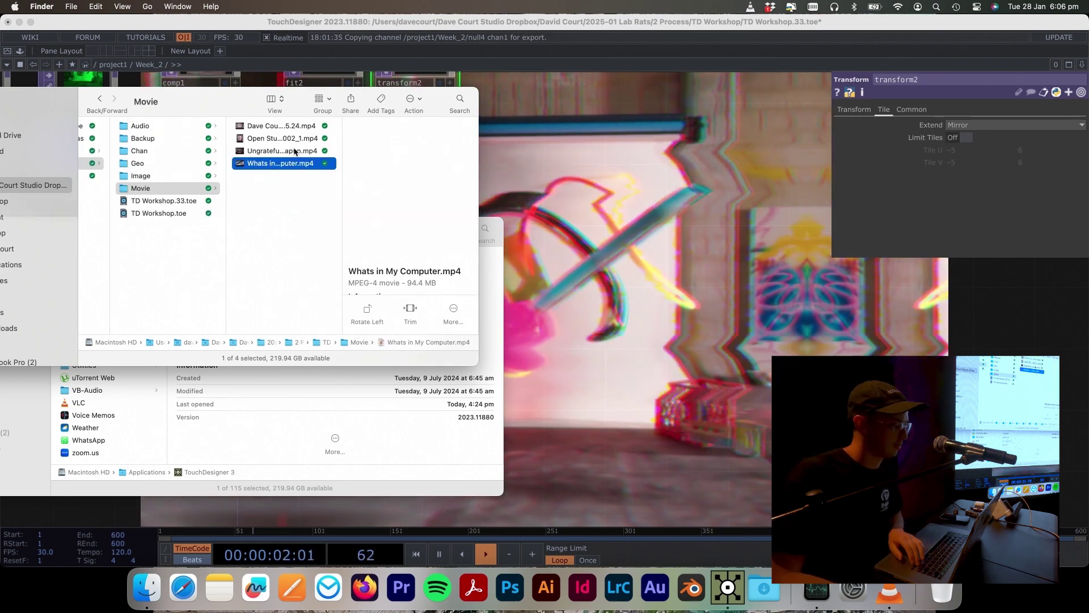
# Step: Preview the pictures in the Image folder from bricks.jpg to Etcher (31 of 37).jpg and go back to the folder itself
pyautogui.press('Left')
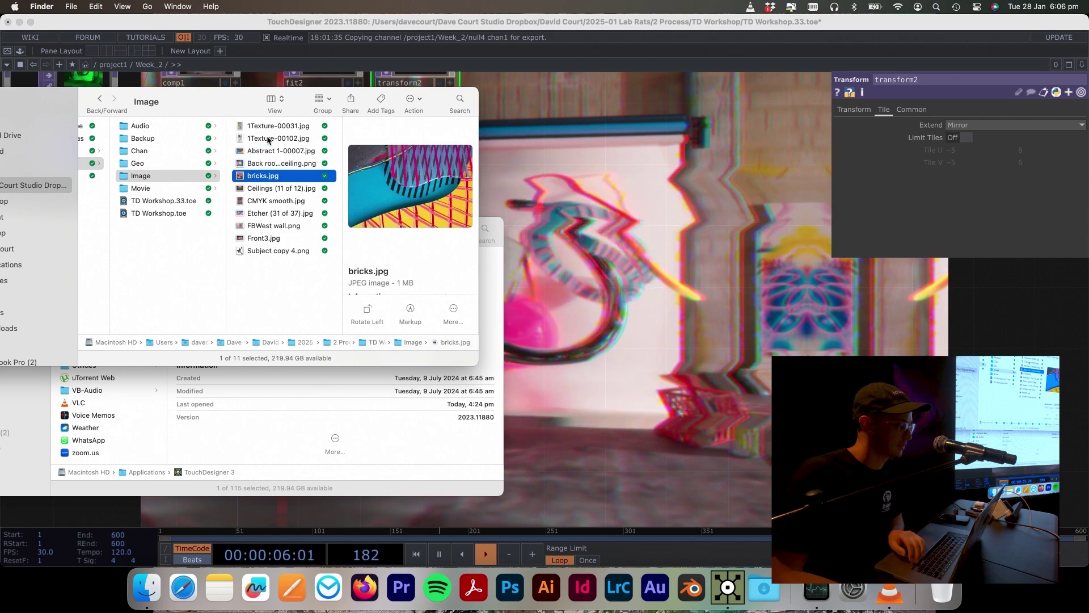
pyautogui.press('Down')
pyautogui.press('Down')
pyautogui.press('Down')
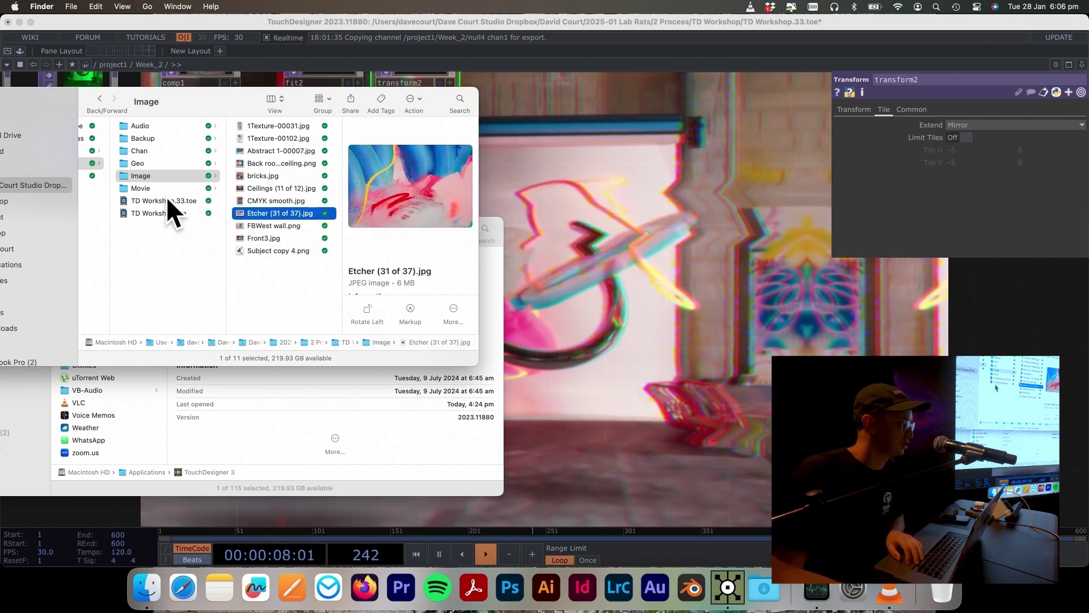
pyautogui.press('Left')
pyautogui.press('Return')
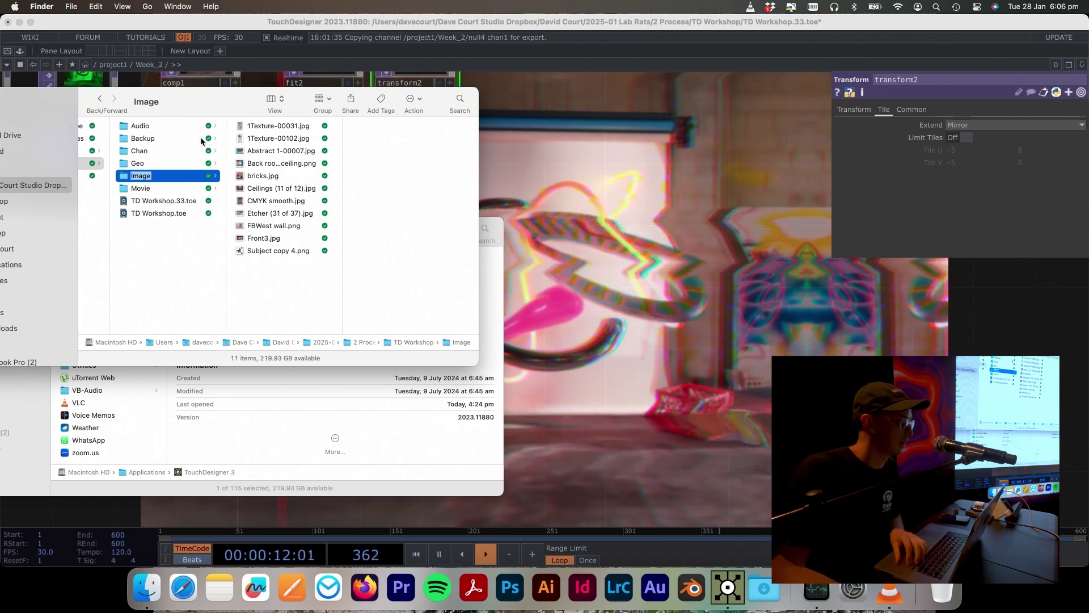
# Step: Preview the Image folder's remaining pictures from Etcher (31 of 37).jpg through Subject copy 4.png, going back to FBWest wall.png
pyautogui.click(265, 213)
pyautogui.click(265, 238)
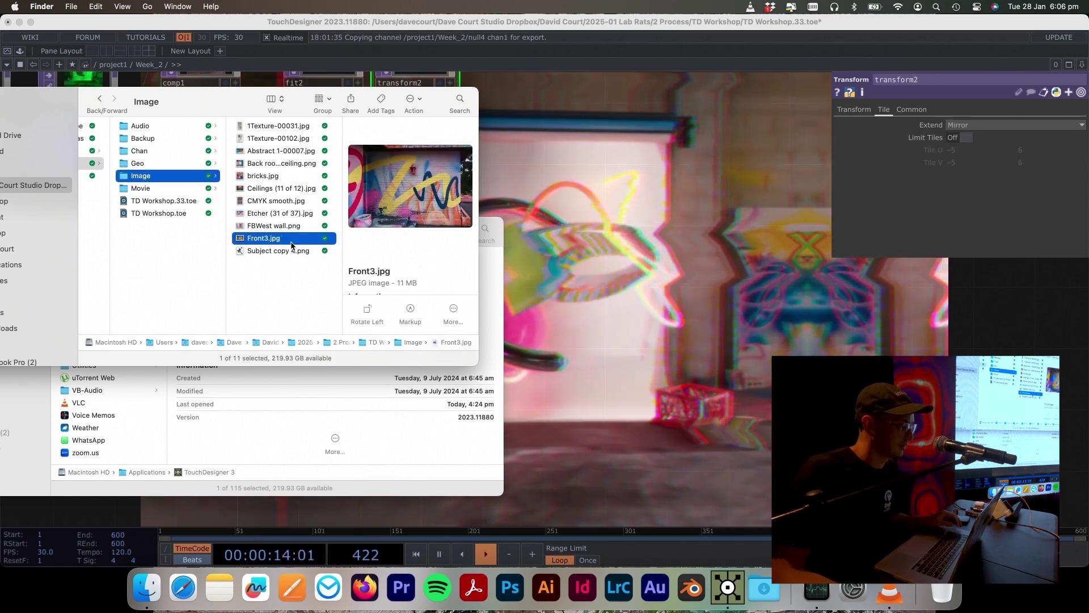
pyautogui.click(278, 251)
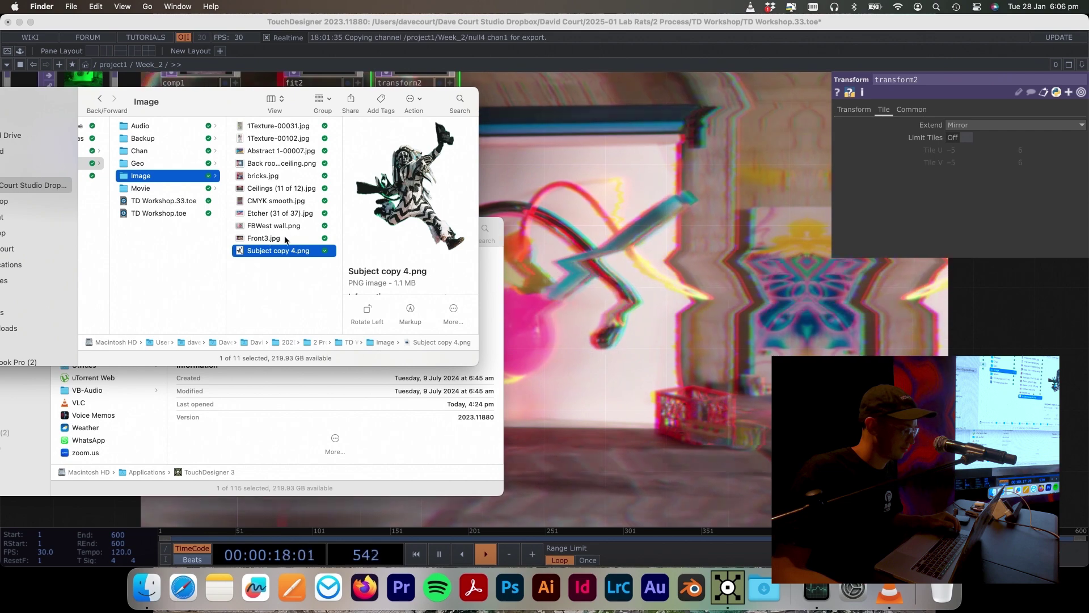
pyautogui.click(278, 239)
pyautogui.click(261, 226)
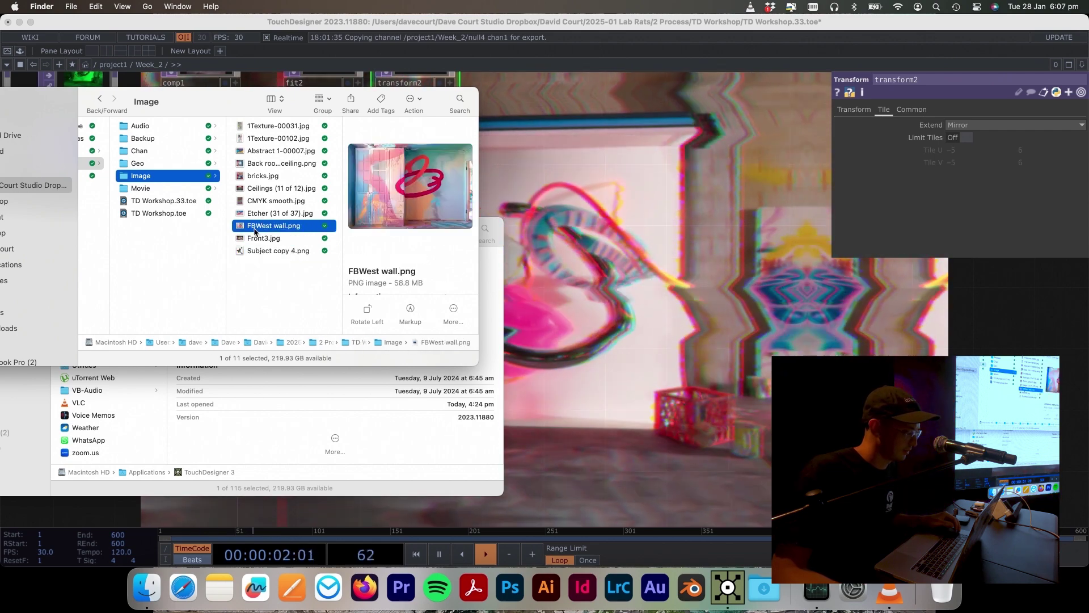
# Step: Bring Front3.jpg from the Image folder into the TouchDesigner network and place its node in the free area below noise1
pyautogui.click(275, 239)
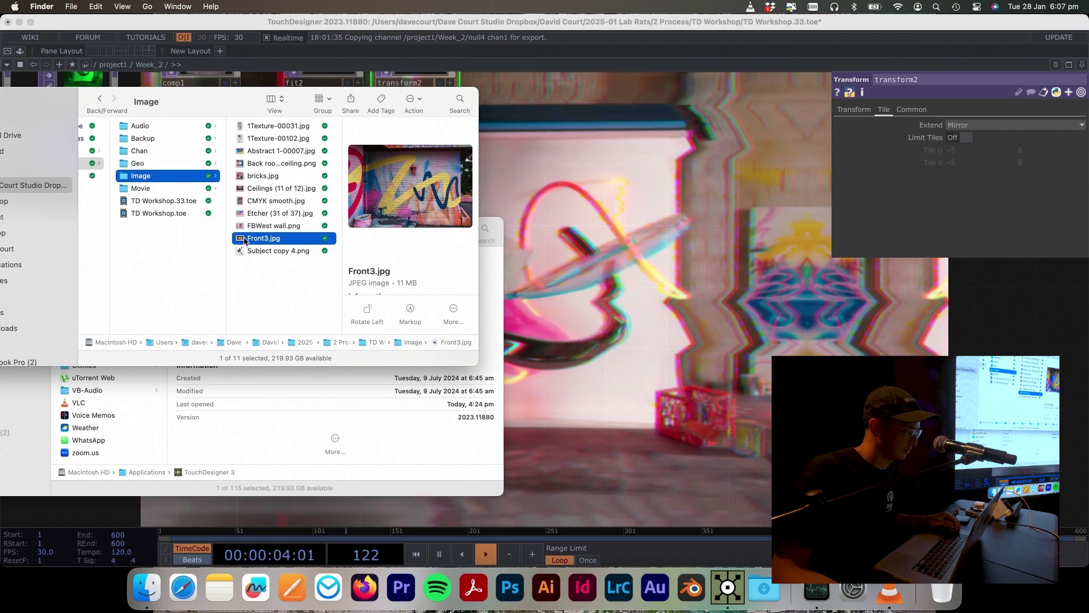
pyautogui.moveTo(481, 283); pyautogui.dragTo(587, 327)
pyautogui.moveTo(579, 241); pyautogui.dragTo(37, 343)
pyautogui.moveTo(302, 279); pyautogui.dragTo(674, 185)
pyautogui.scroll(5, 369, 261)
pyautogui.scroll(-3, 370, 261)
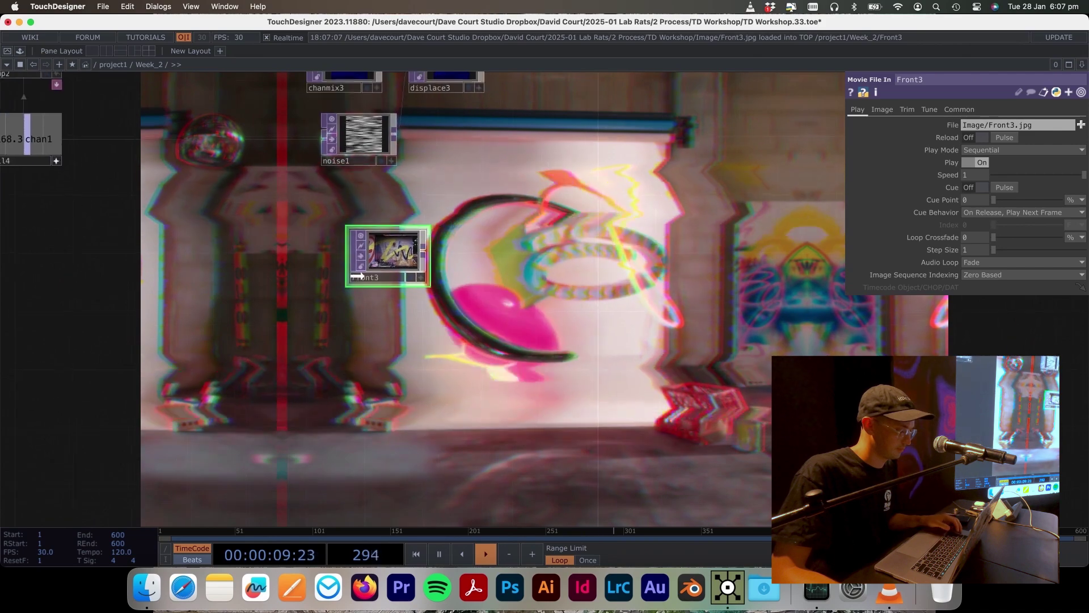
pyautogui.moveTo(429, 263); pyautogui.dragTo(327, 314)
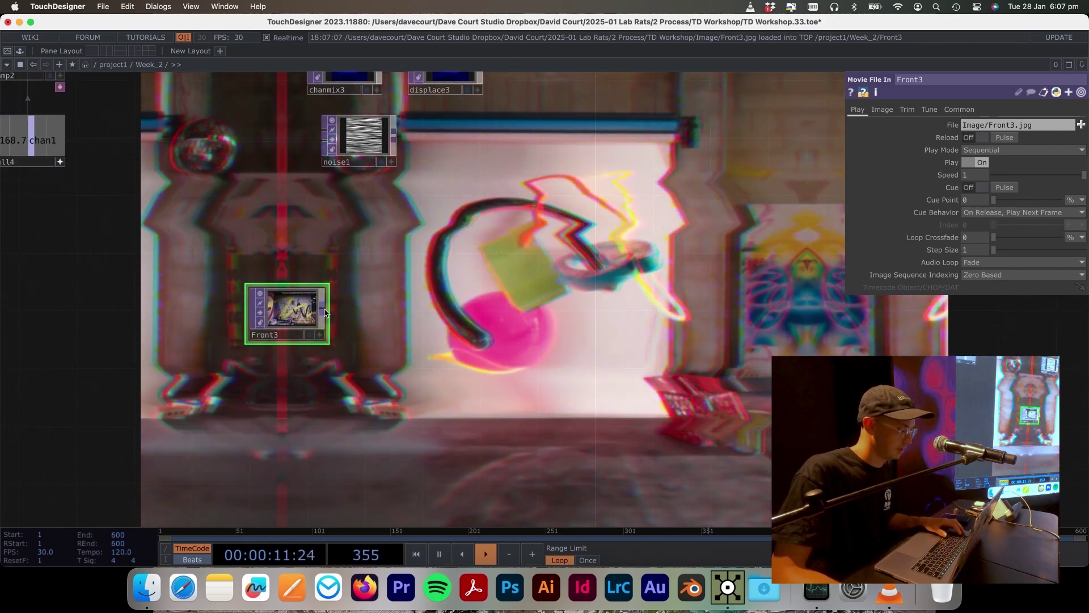
# Step: Switch the TouchDesigner window to full screen
pyautogui.press('Tab')
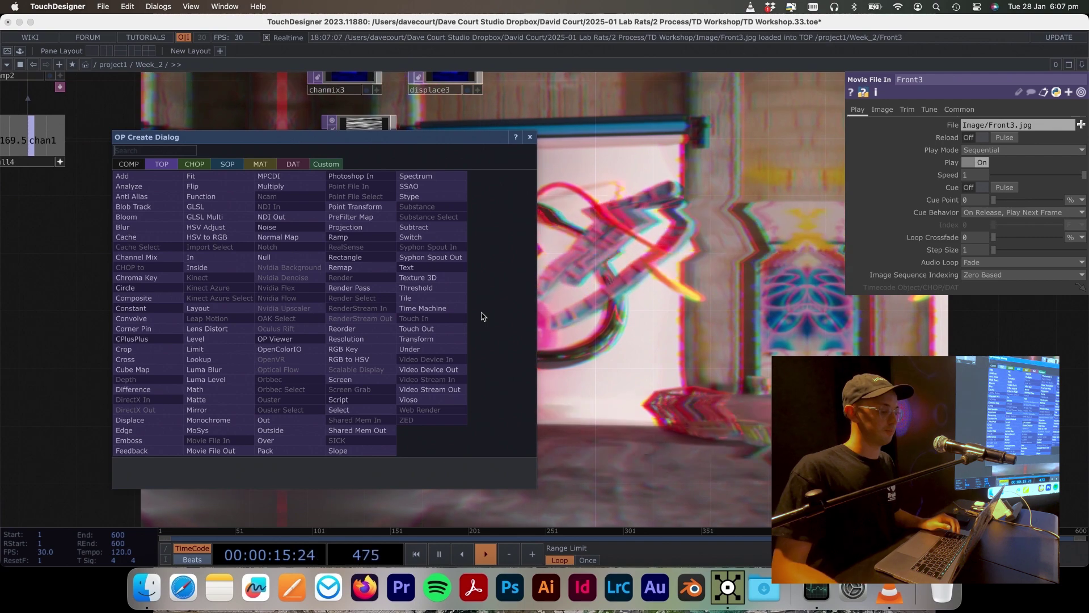
pyautogui.click(585, 318)
pyautogui.press('super+Tab')
pyautogui.press('super+Tab')
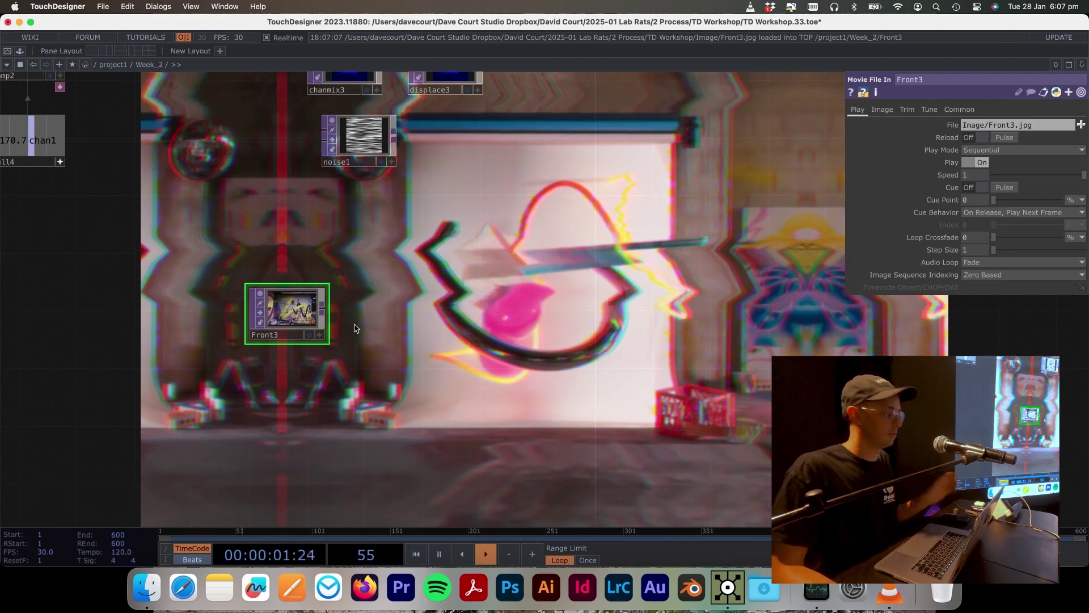
pyautogui.press('ctrl+super+f')
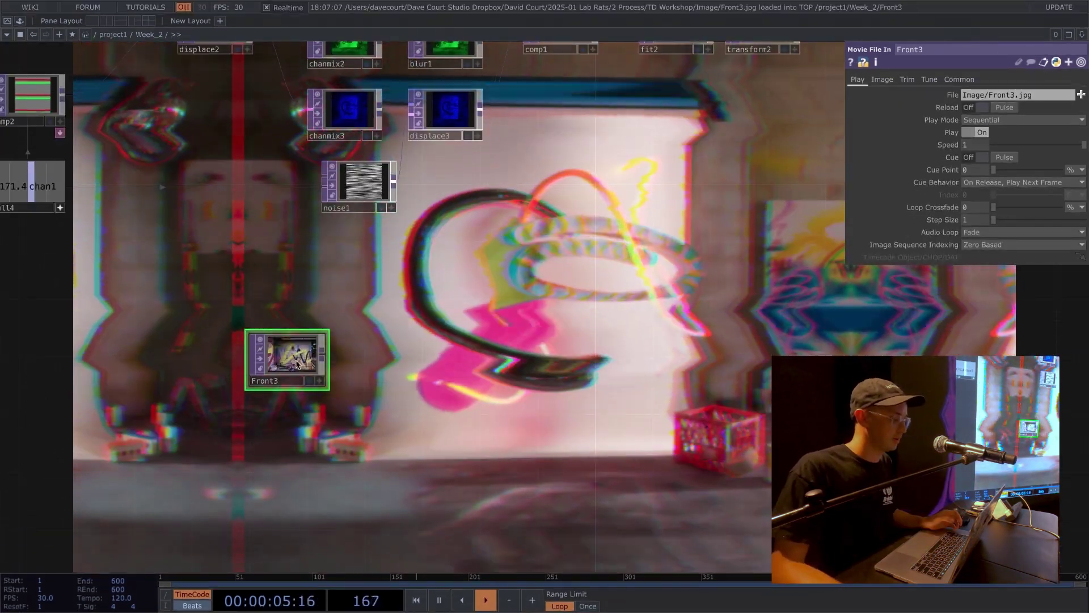
# Step: Add a Multiply TOP fed by Front3 and place it level with Front3, to its right
pyautogui.press('Tab')
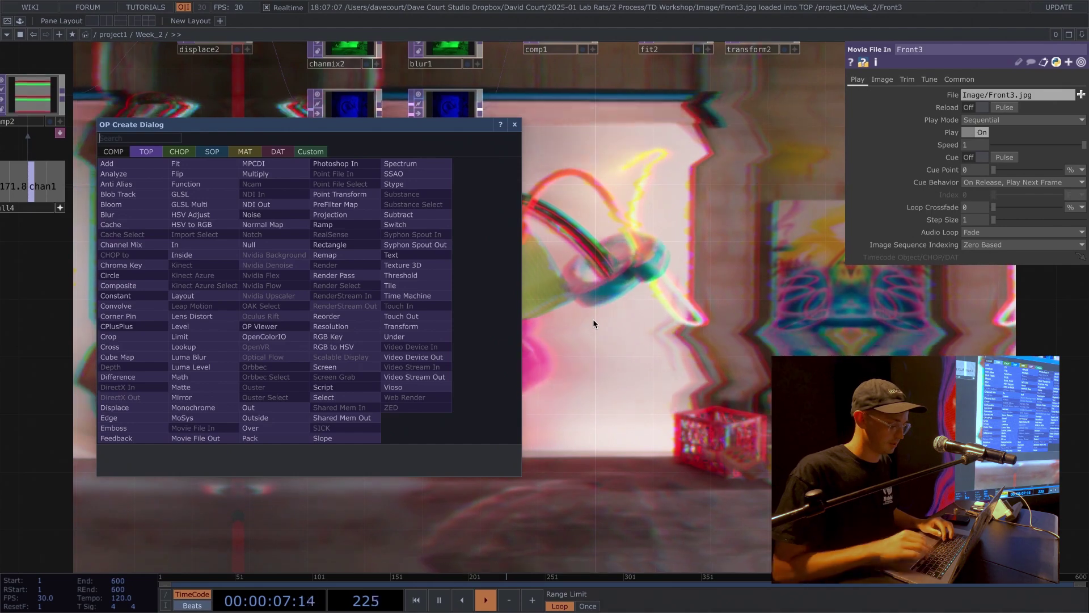
pyautogui.write('mul')
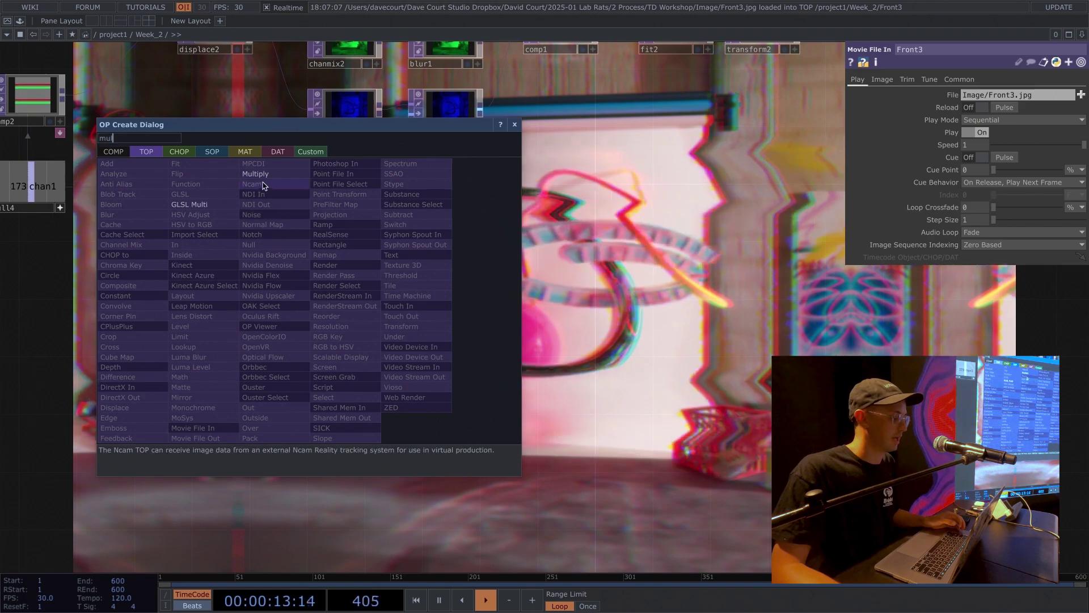
pyautogui.press('Return')
pyautogui.click(432, 306)
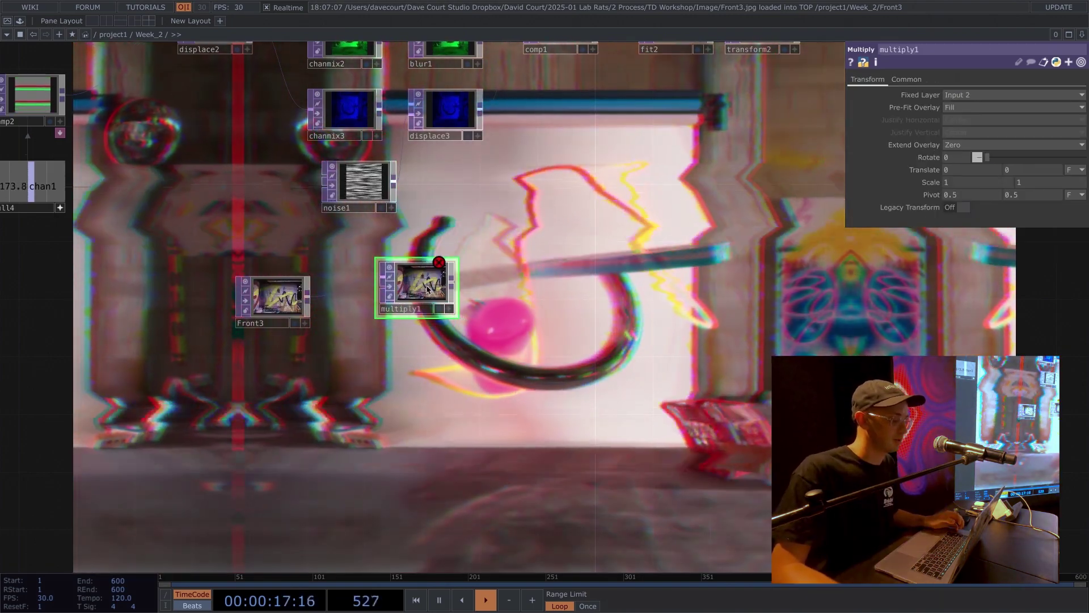
pyautogui.moveTo(428, 289); pyautogui.dragTo(458, 318)
pyautogui.scroll(8, 376, 317)
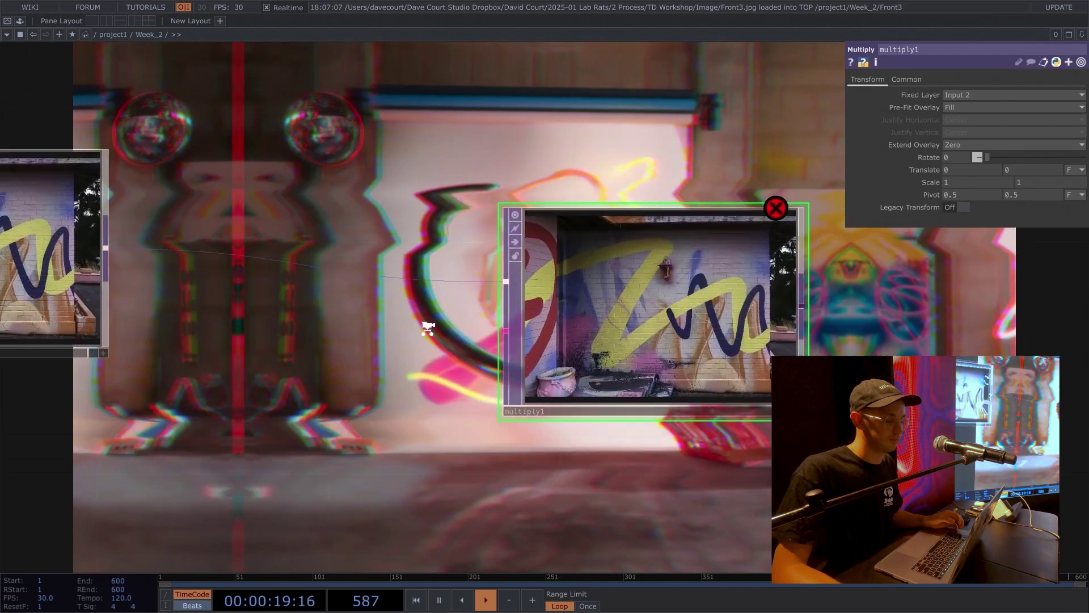
pyautogui.scroll(1, 428, 329)
pyautogui.scroll(-4, 465, 355)
pyautogui.moveTo(345, 372); pyautogui.dragTo(534, 312)
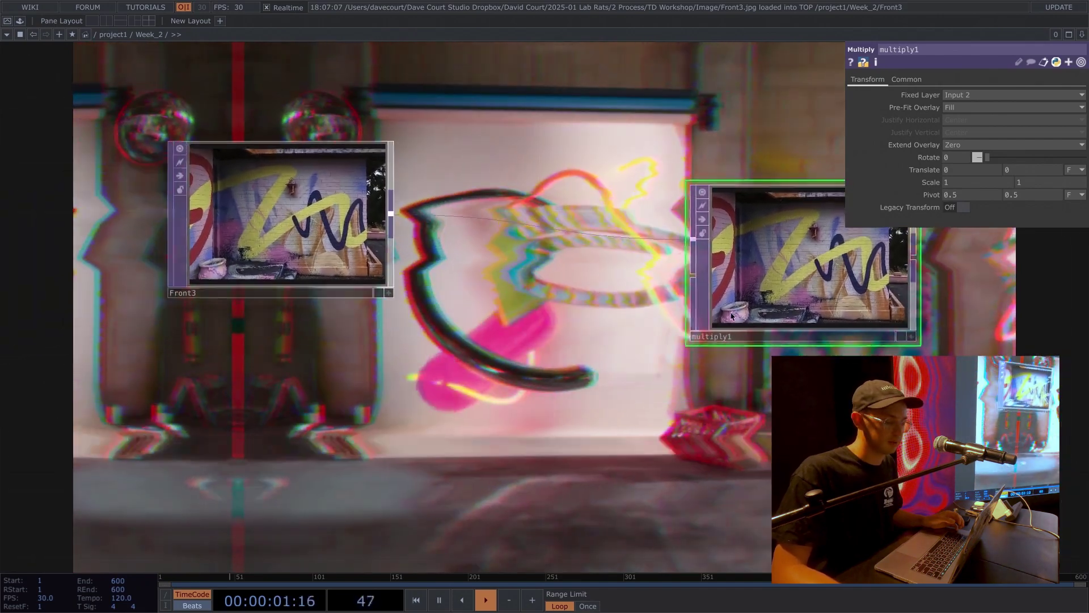
pyautogui.moveTo(731, 316); pyautogui.dragTo(646, 272)
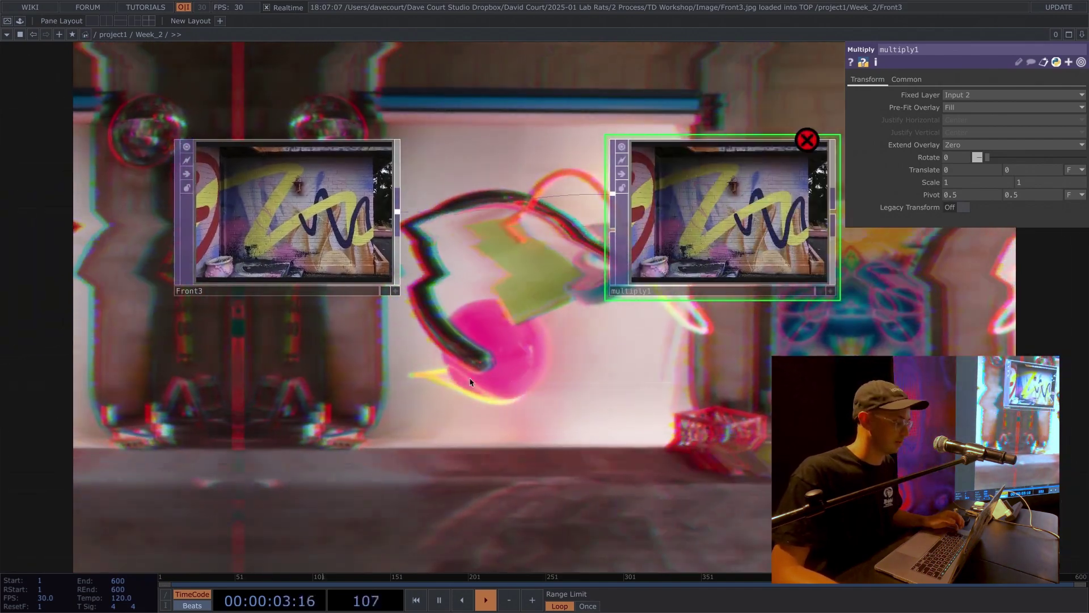
# Step: Move multiply1 farther to the right of Front3 and shift Front3 slightly upward to free space below it
pyautogui.hscroll(5, 546, 371)
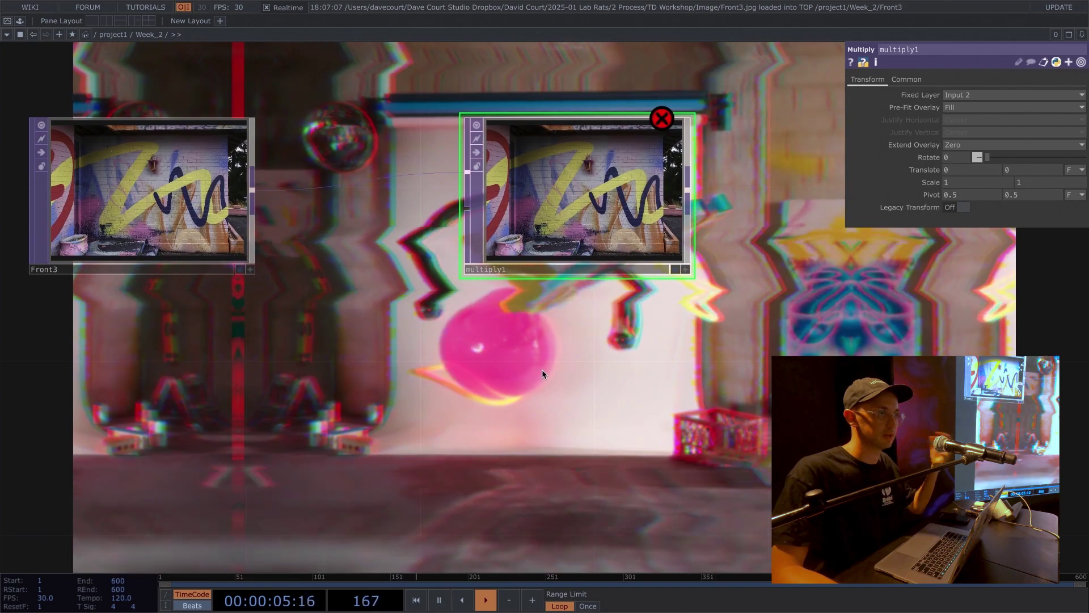
pyautogui.scroll(-3, 420, 373)
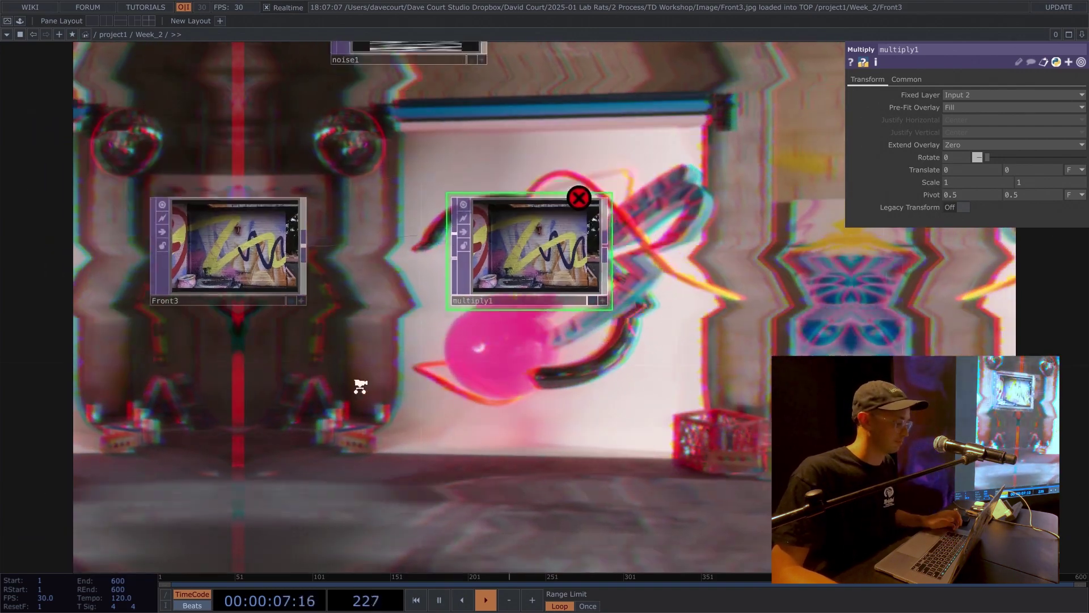
pyautogui.scroll(-3, 369, 363)
pyautogui.hscroll(-3, 369, 363)
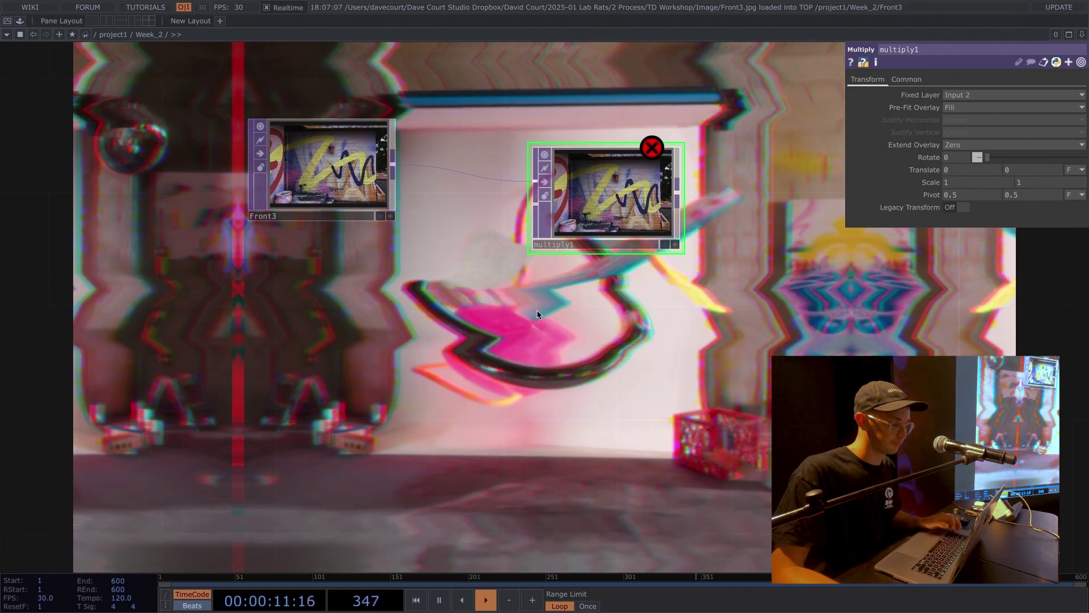
pyautogui.click(353, 188)
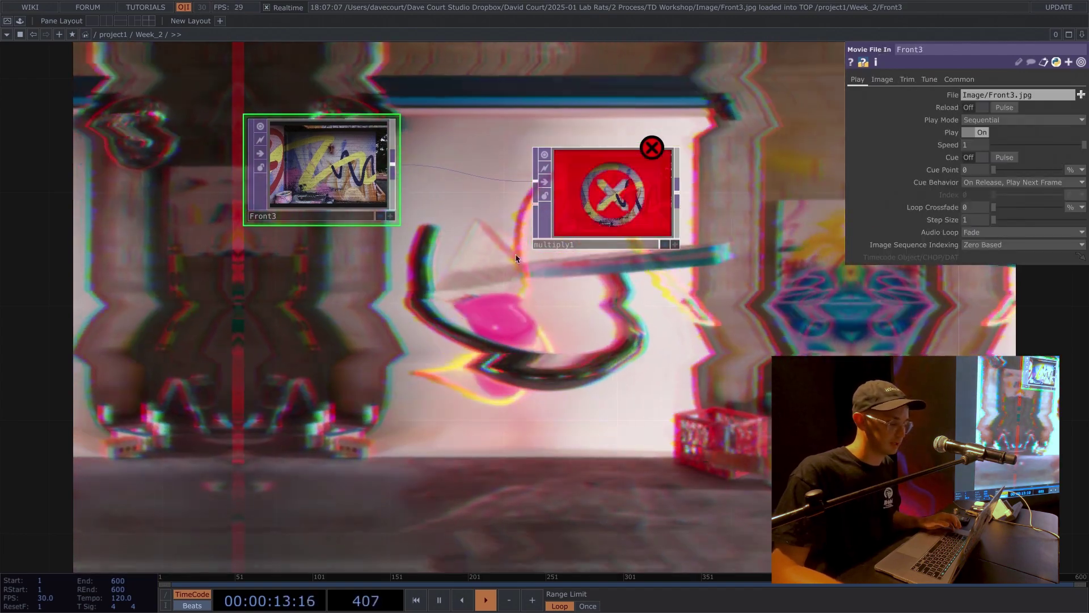
pyautogui.click(639, 207)
pyautogui.moveTo(638, 207); pyautogui.dragTo(720, 178)
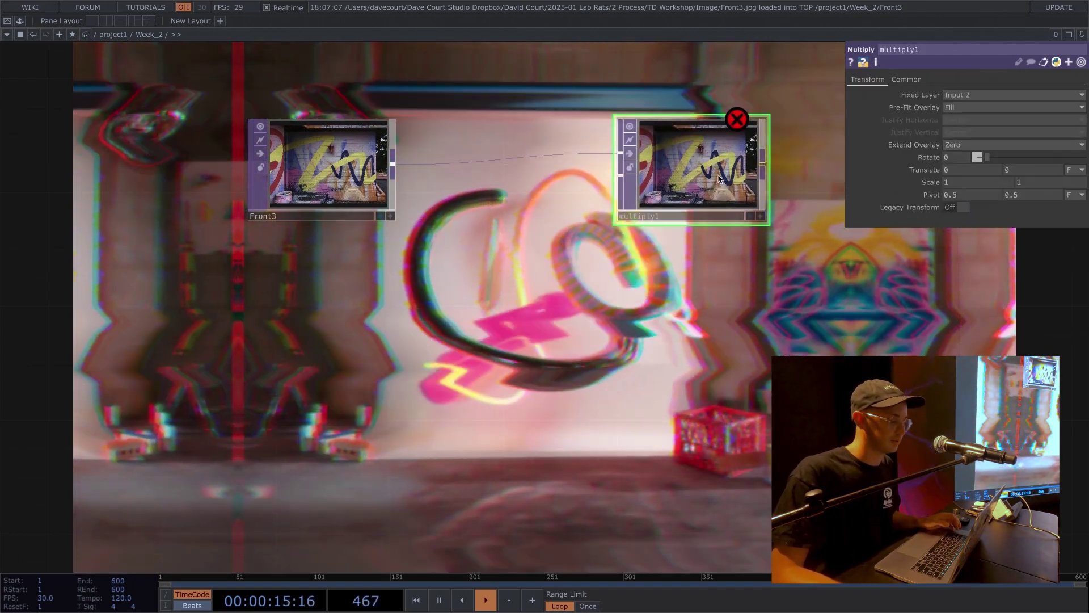
pyautogui.moveTo(341, 215); pyautogui.dragTo(340, 187)
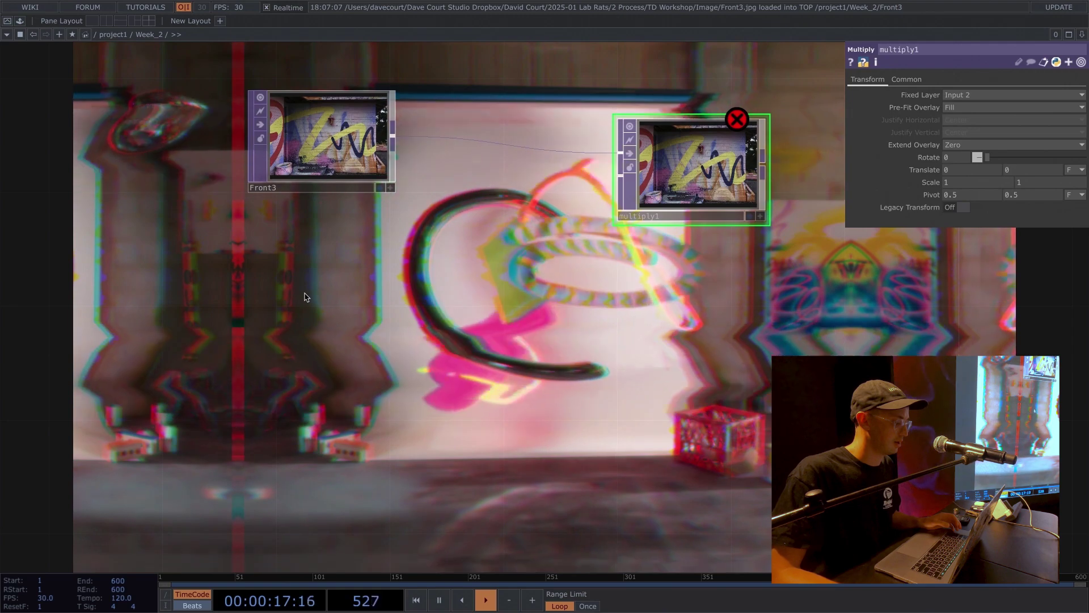
# Step: Add a Circle TOP stacked directly below Front3 and wire it into multiply1's second input
pyautogui.press('Tab')
pyautogui.write('cir')
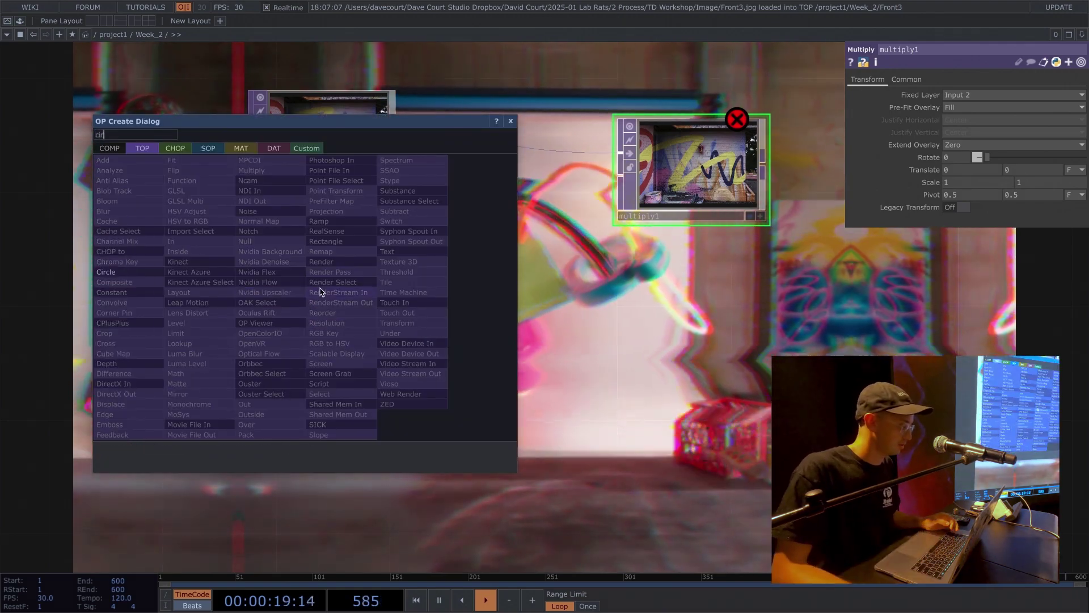
pyautogui.press('Return')
pyautogui.click(310, 307)
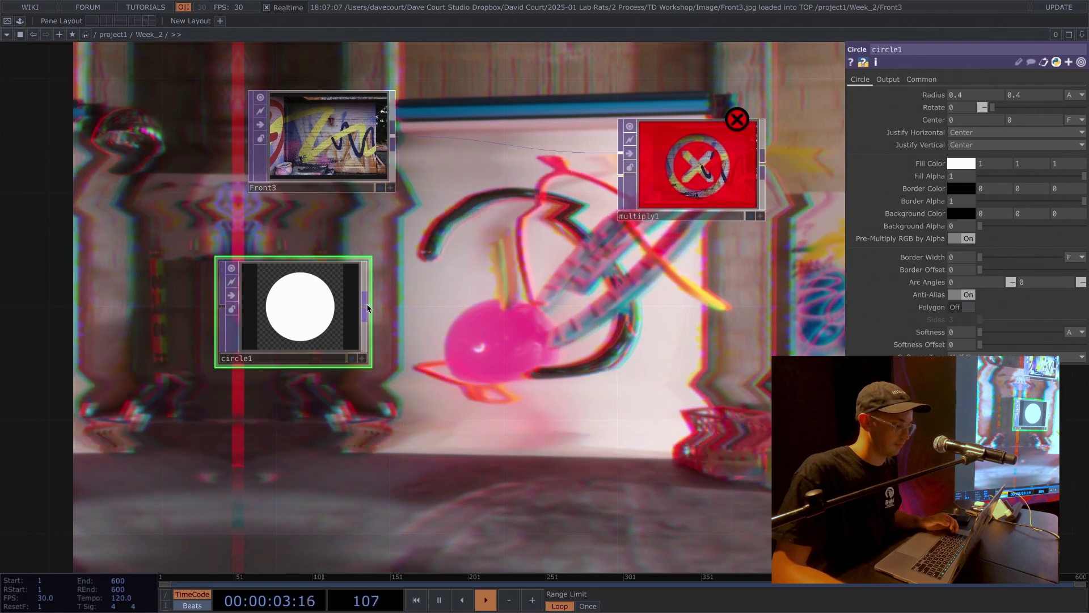
pyautogui.moveTo(365, 307); pyautogui.dragTo(539, 226)
pyautogui.click(620, 176)
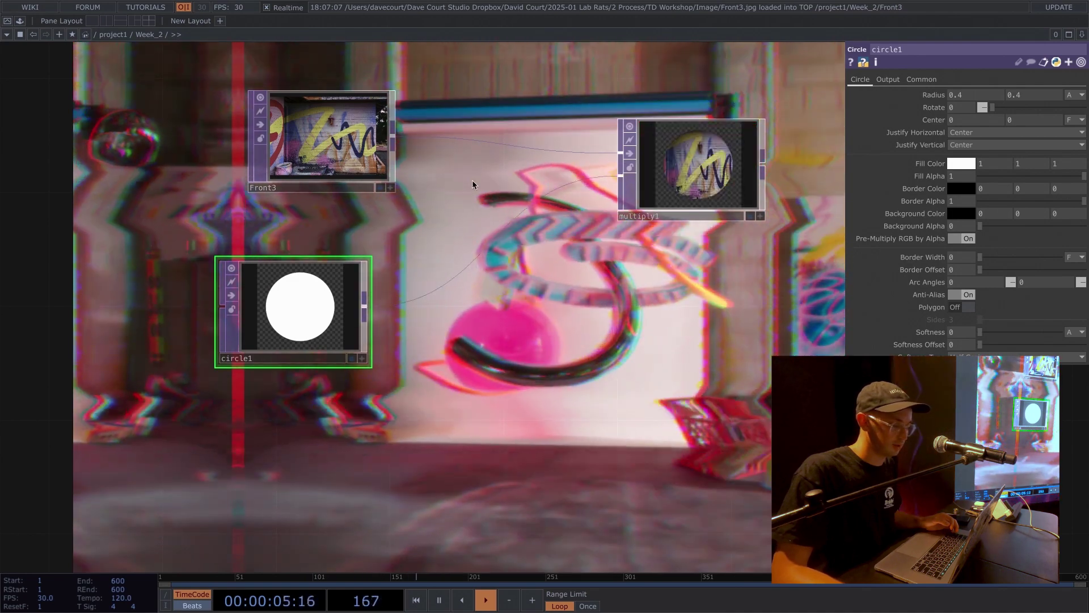
pyautogui.moveTo(322, 136); pyautogui.dragTo(265, 136)
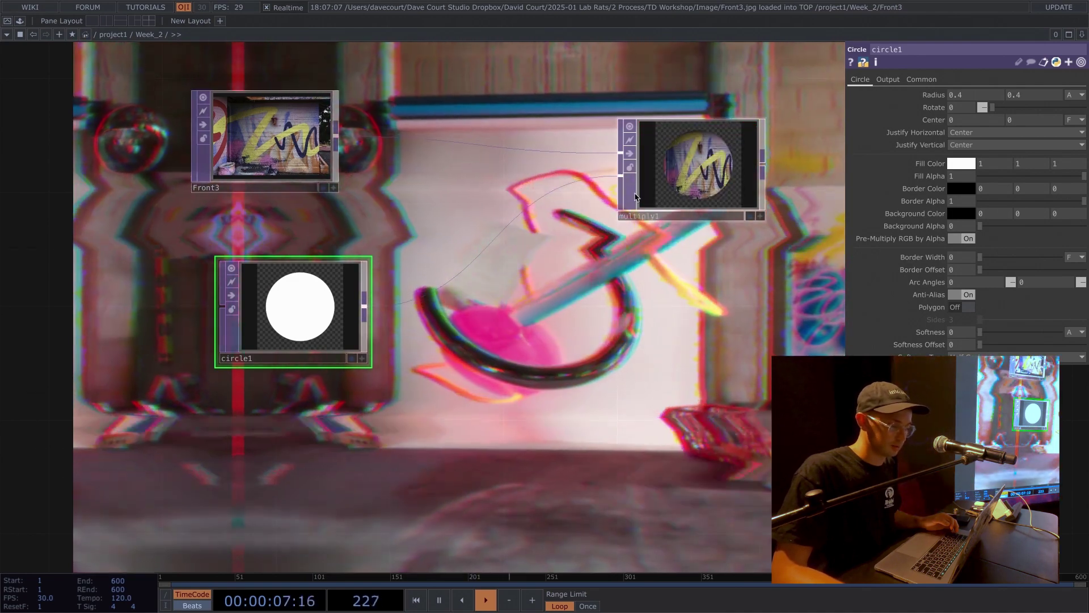
pyautogui.moveTo(295, 307); pyautogui.dragTo(266, 250)
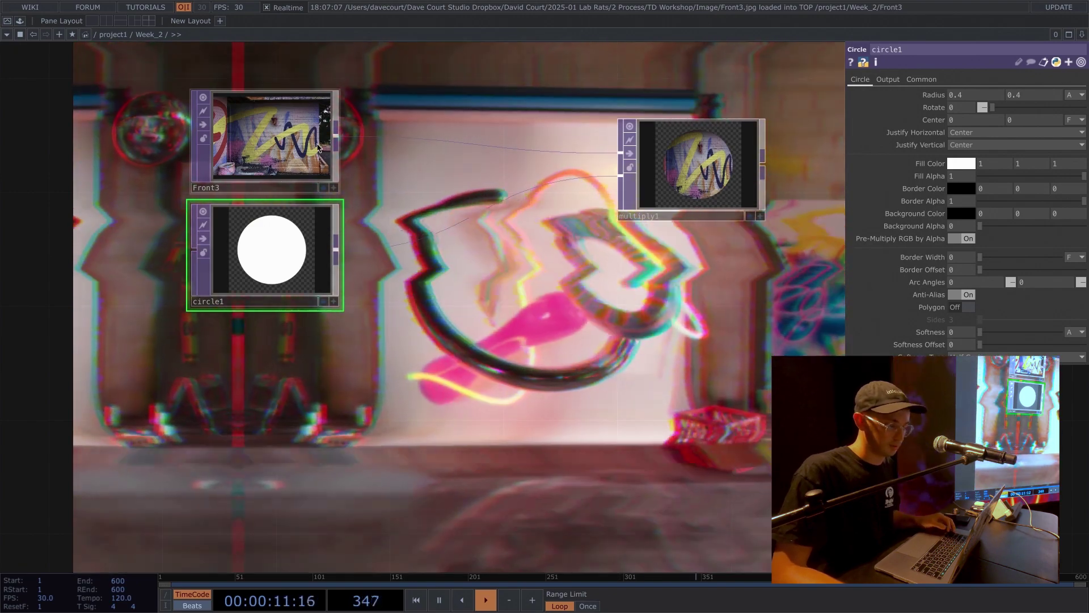
# Step: Inspect multiply1's circular cut-out up close and check circle1's output resolution settings
pyautogui.scroll(10, 698, 170)
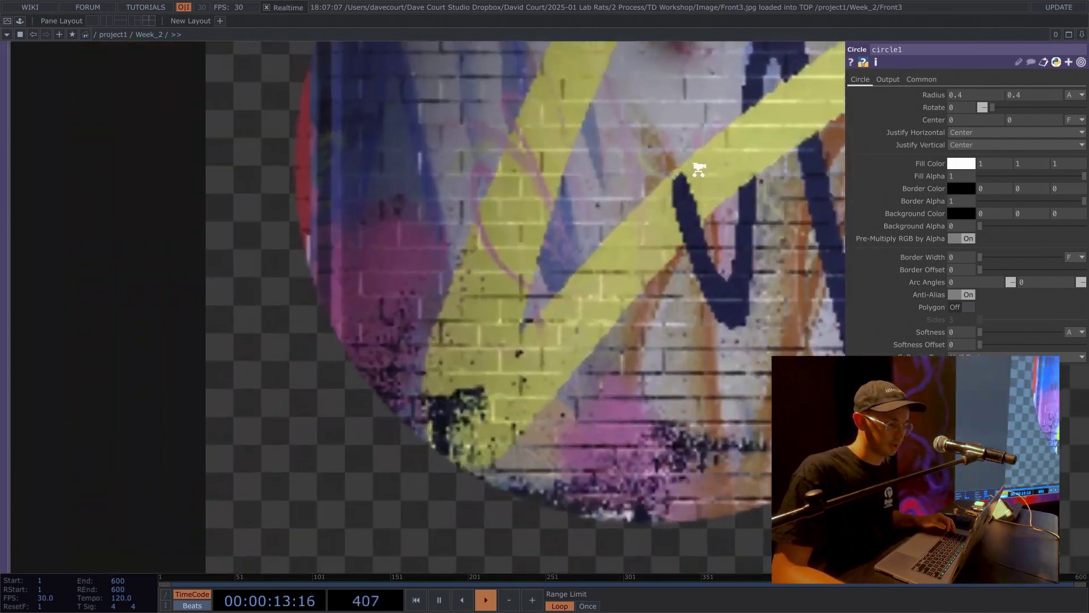
pyautogui.scroll(-10, 700, 169)
pyautogui.scroll(10, 697, 174)
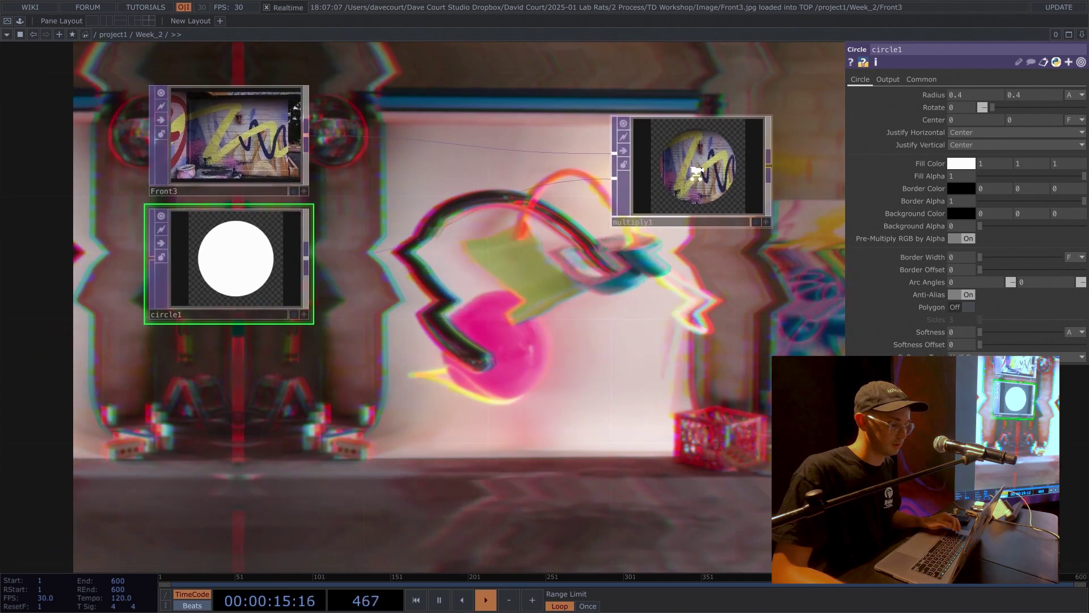
pyautogui.scroll(-10, 697, 174)
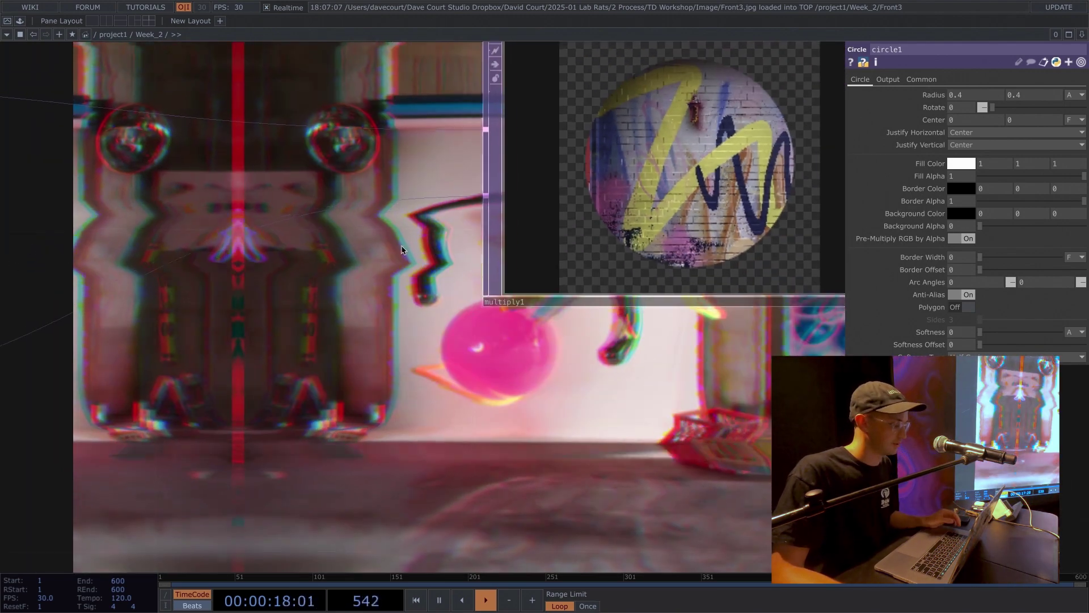
pyautogui.moveTo(402, 249); pyautogui.dragTo(742, 158)
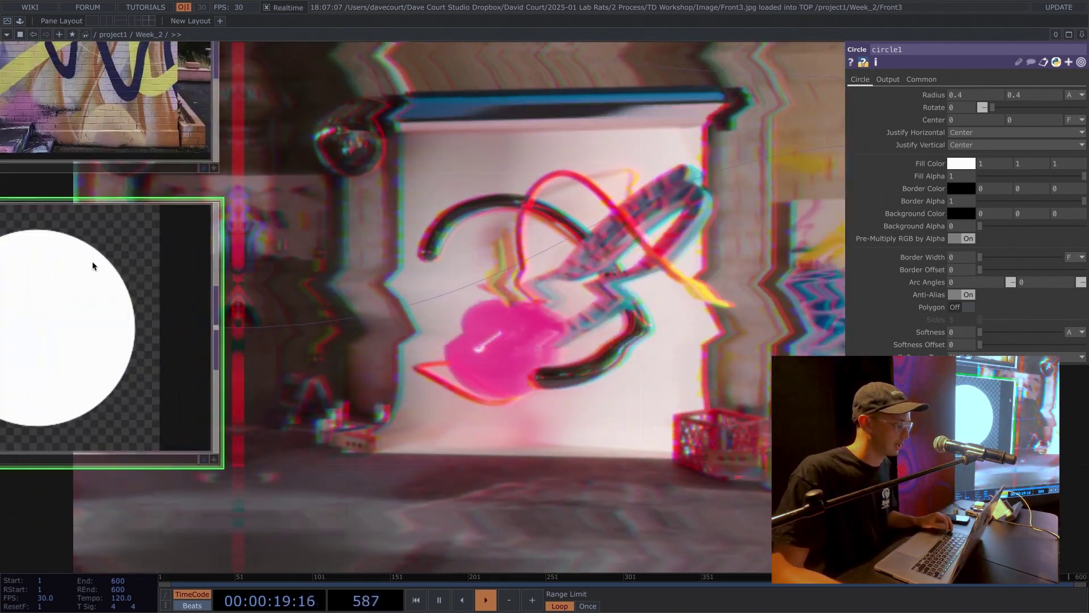
pyautogui.click(922, 79)
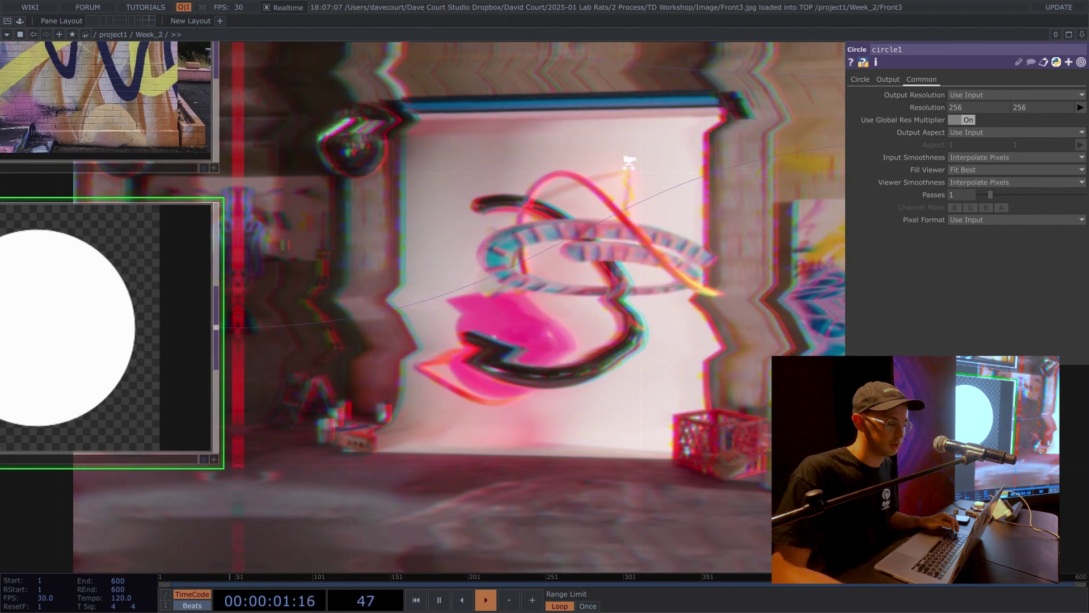
# Step: Insert a Fit TOP between Front3 and multiply1 and space the nodes evenly in the row
pyautogui.scroll(-5, 495, 109)
pyautogui.moveTo(454, 105); pyautogui.dragTo(386, 153)
pyautogui.rightClick(385, 153)
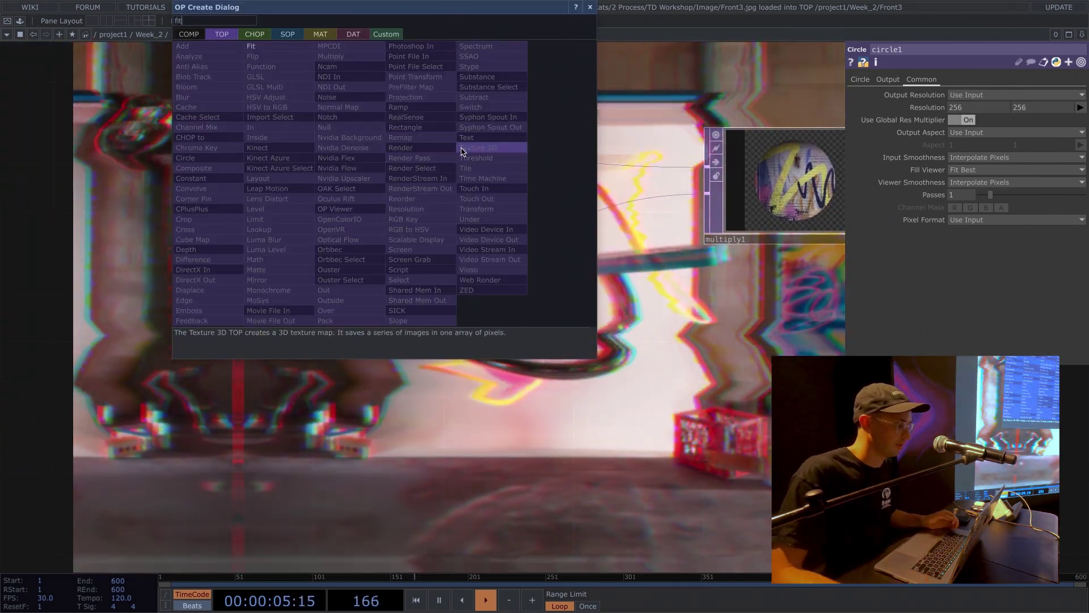
pyautogui.press('Return')
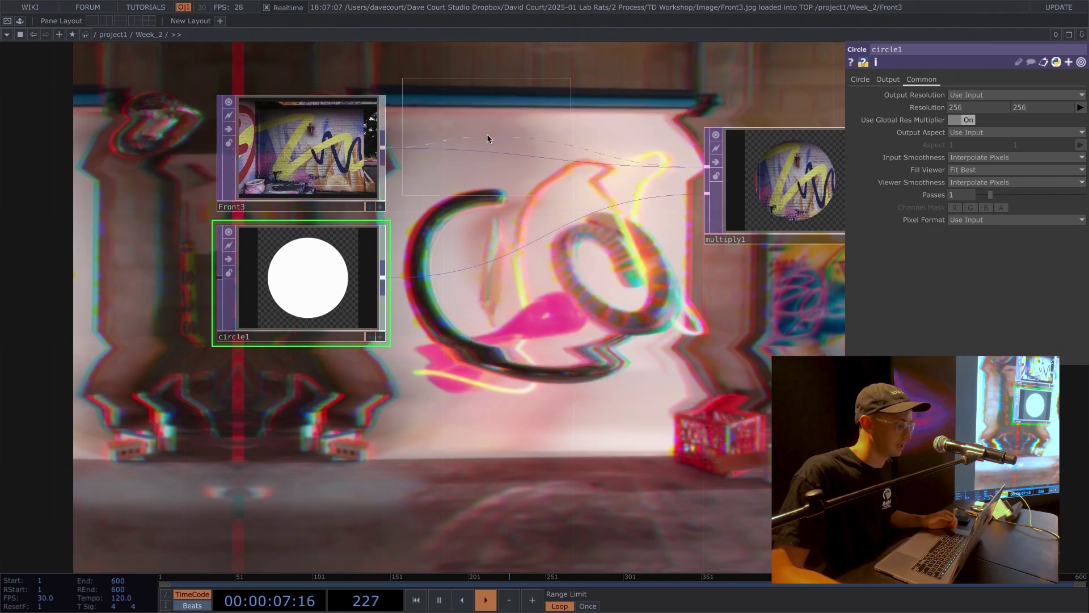
pyautogui.click(440, 148)
pyautogui.moveTo(440, 148); pyautogui.dragTo(480, 176)
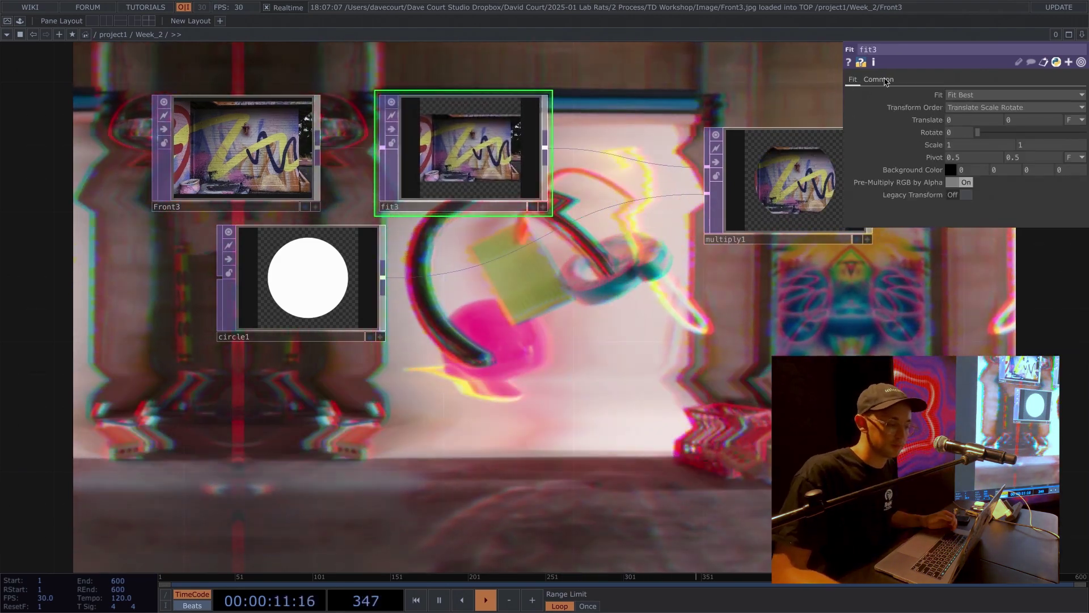
# Step: Link fit3's resolution to the copied 1920 × 1080 parameter reference, and align circle1 directly below Front3
pyautogui.click(887, 82)
pyautogui.rightClick(876, 104)
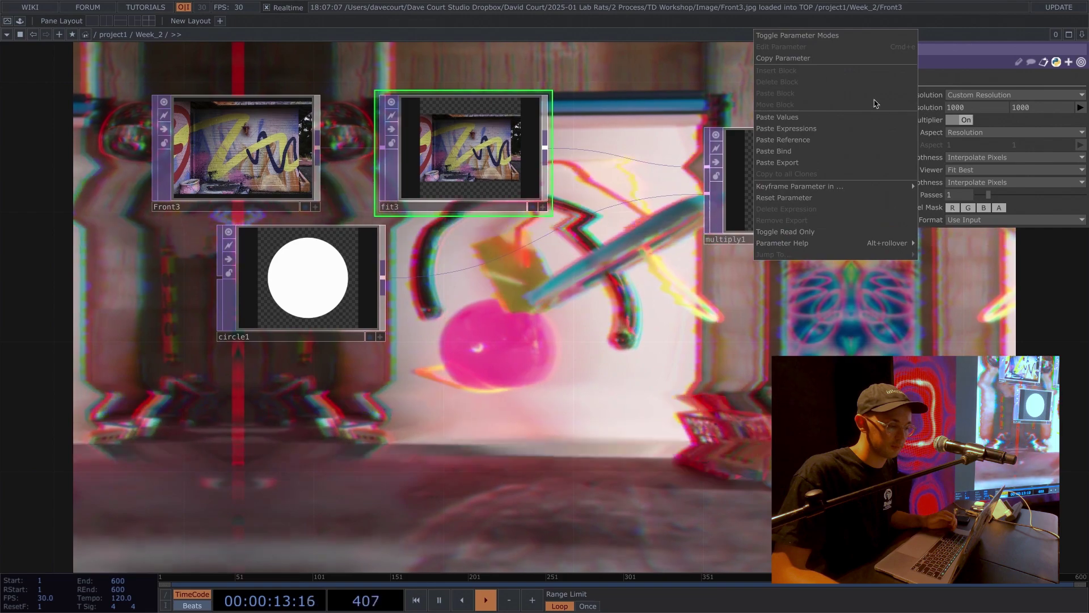
pyautogui.click(799, 141)
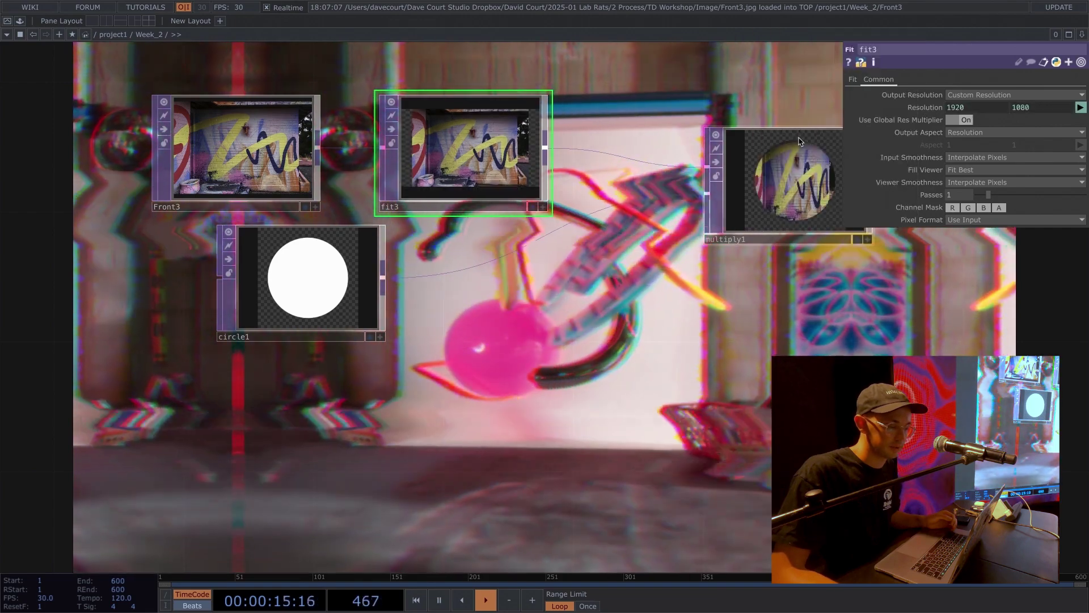
pyautogui.scroll(2, 732, 136)
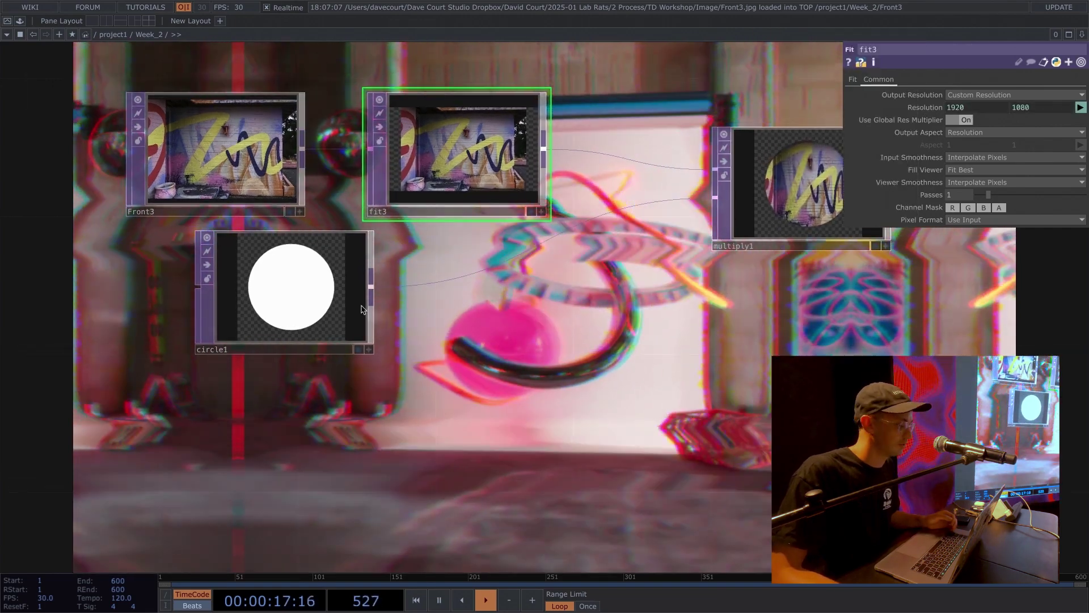
pyautogui.moveTo(362, 309); pyautogui.dragTo(292, 344)
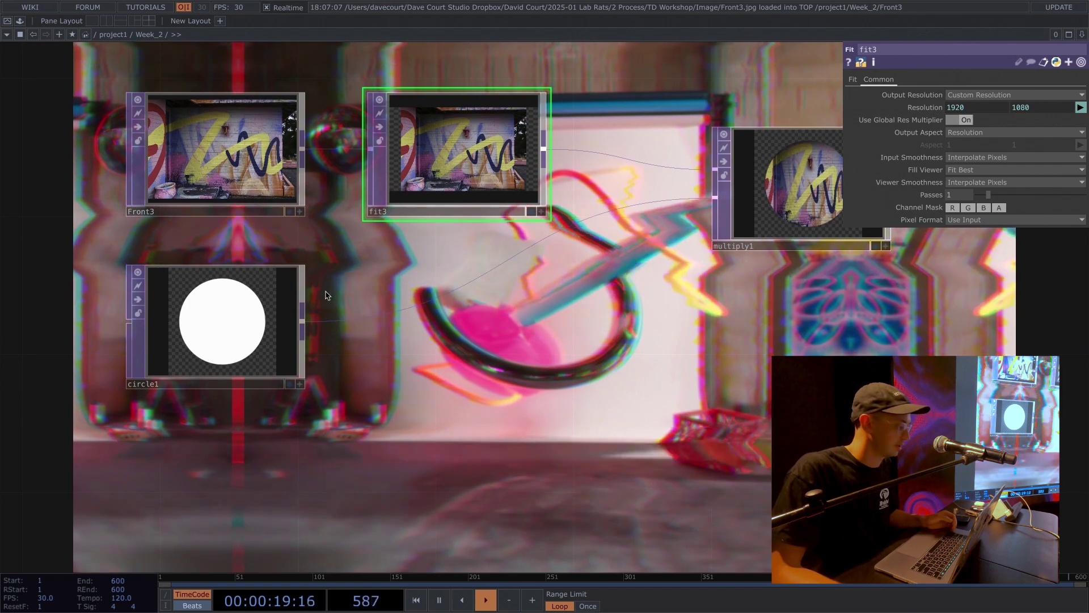
# Step: Insert a Fit TOP after circle1, directly below fit3, and link its resolution to the copied 1920 × 1080 reference
pyautogui.press('Tab')
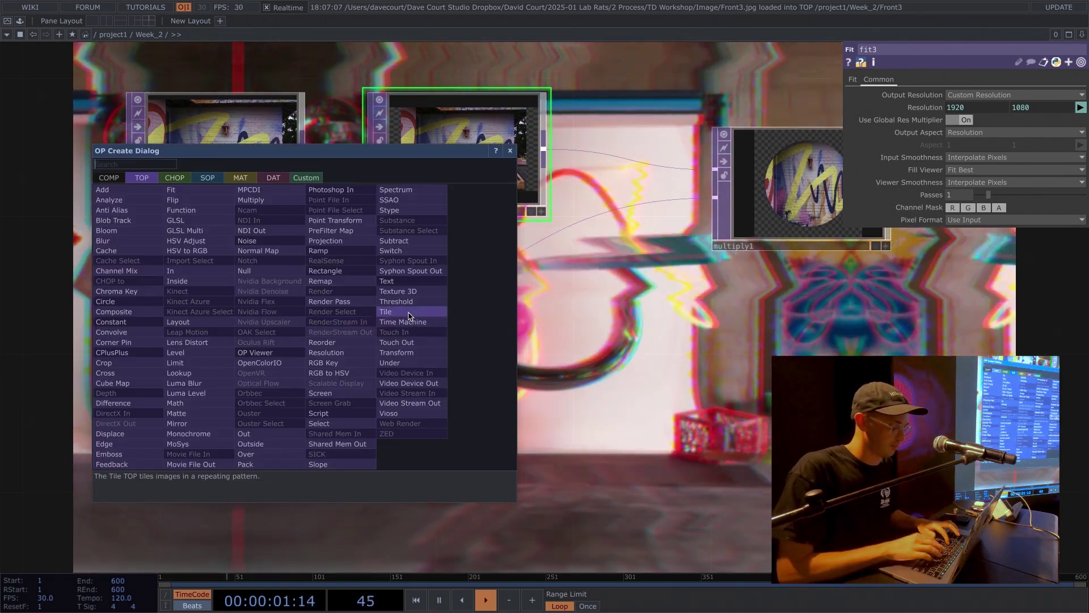
pyautogui.write('fit')
pyautogui.click(182, 191)
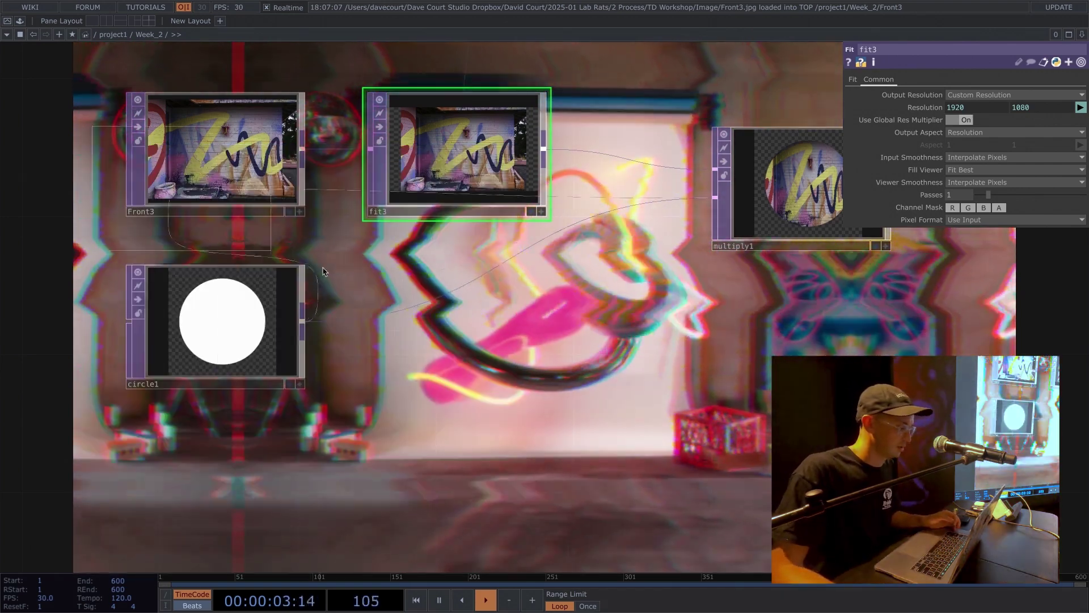
pyautogui.click(465, 321)
pyautogui.click(895, 80)
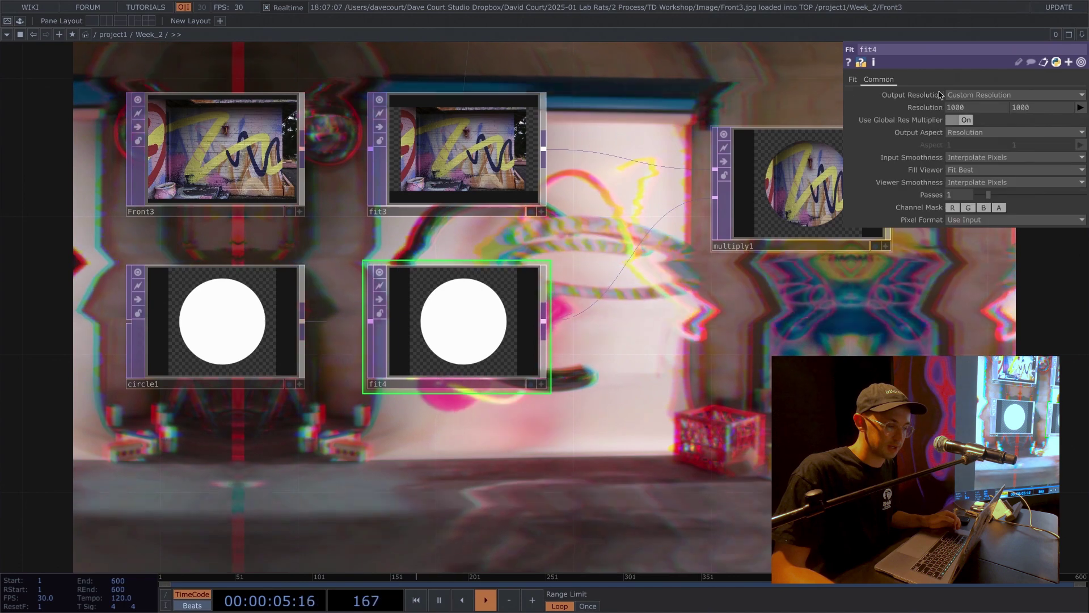
pyautogui.rightClick(930, 109)
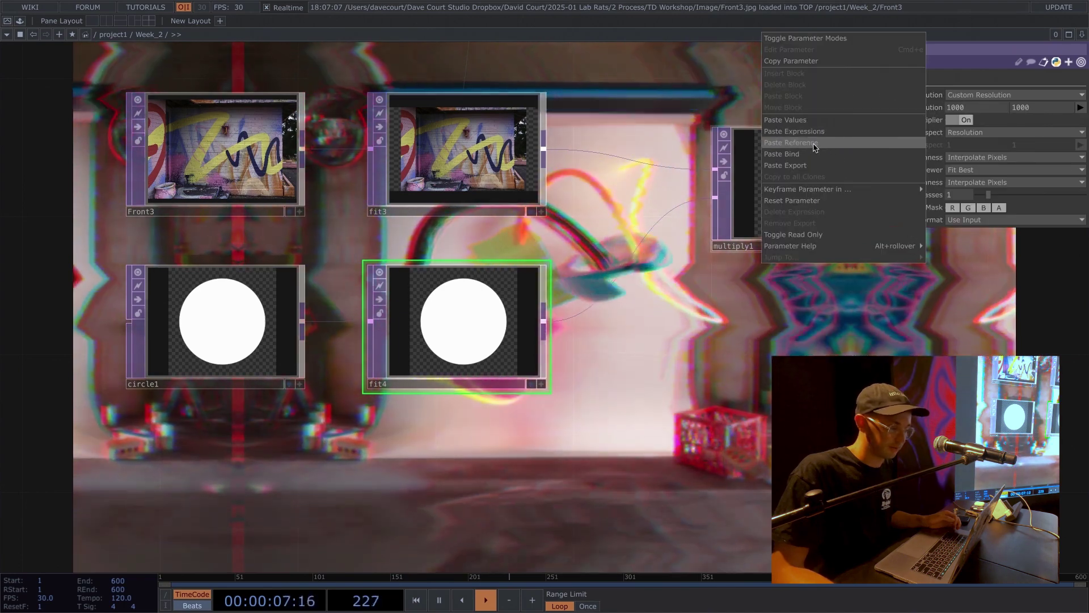
pyautogui.click(815, 147)
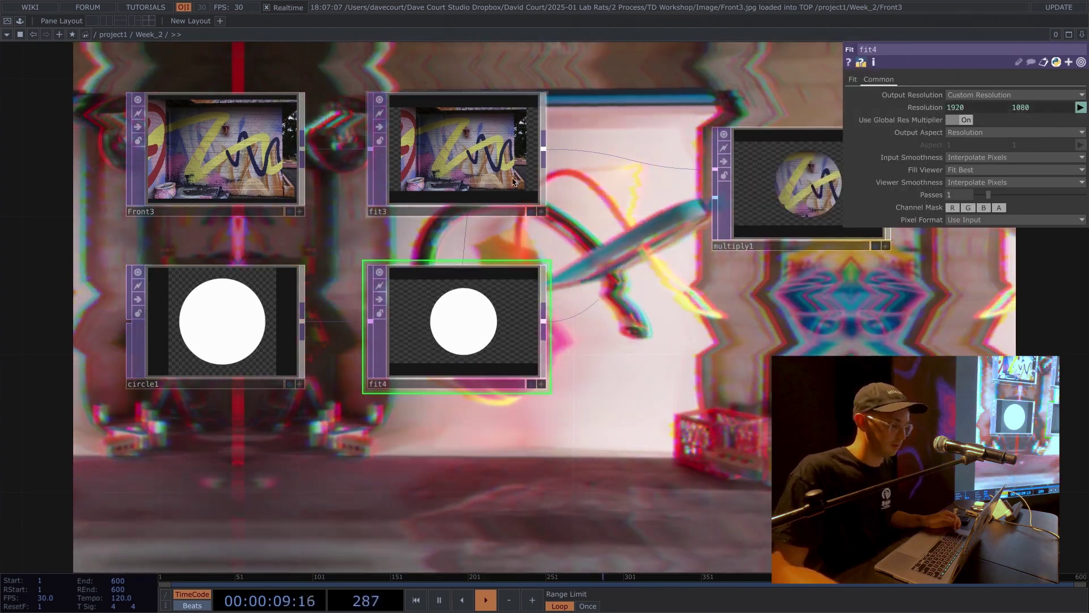
# Step: Examine the circular cut-out in multiply1's output up close
pyautogui.moveTo(590, 206); pyautogui.dragTo(435, 232)
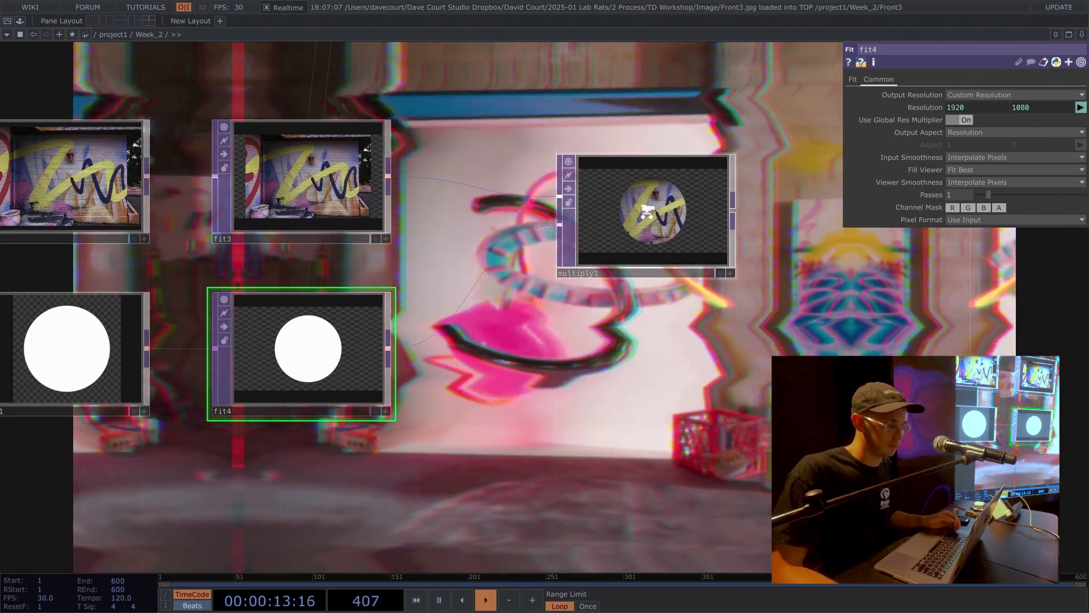
pyautogui.scroll(5, 646, 213)
pyautogui.scroll(-8, 599, 221)
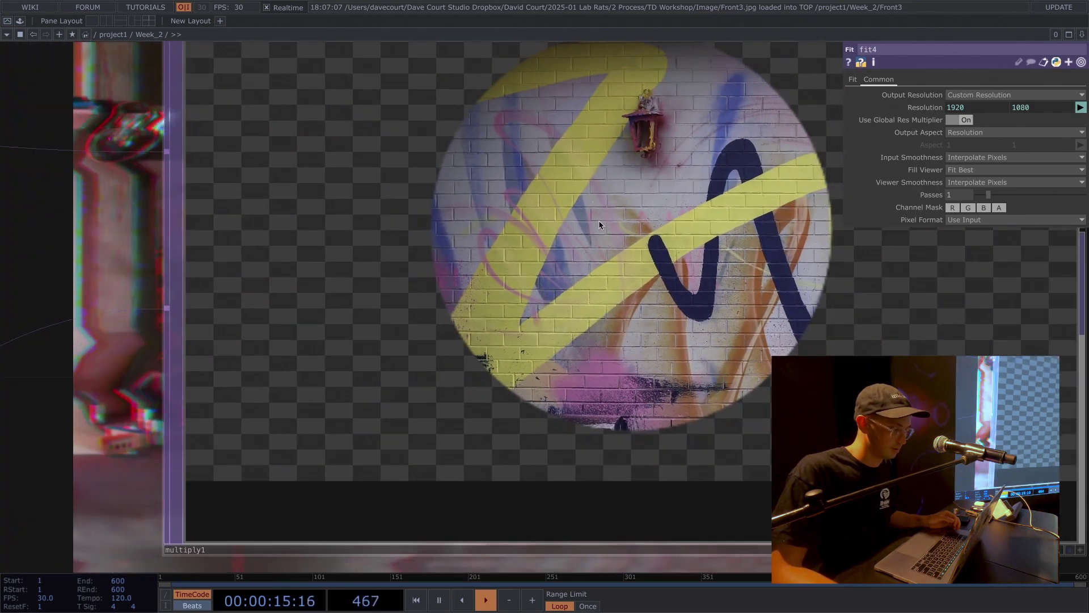
pyautogui.scroll(4, 595, 223)
pyautogui.scroll(3, 595, 223)
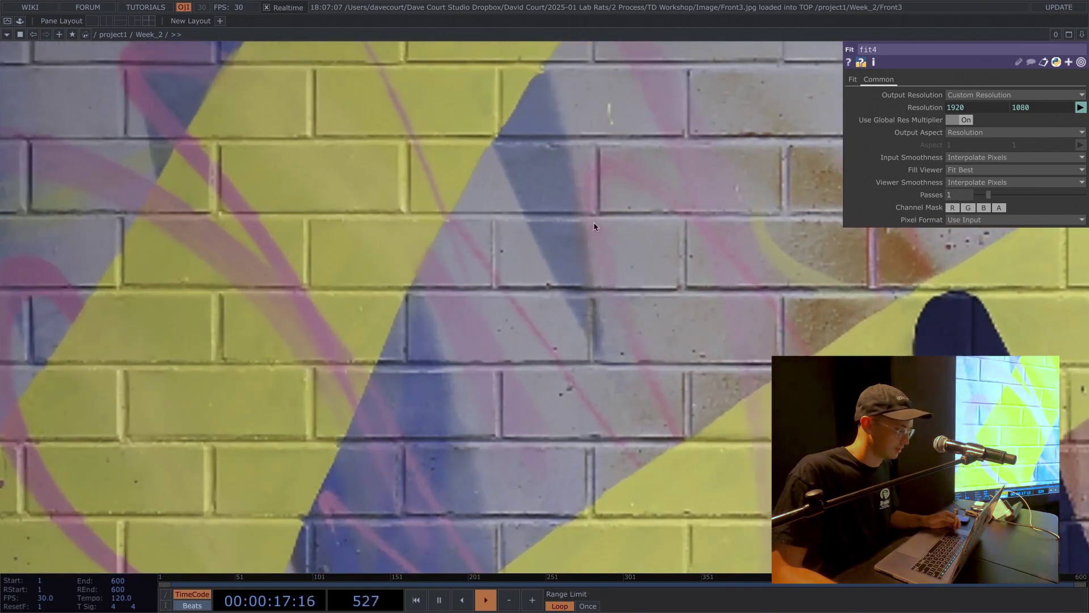
pyautogui.scroll(-8, 594, 224)
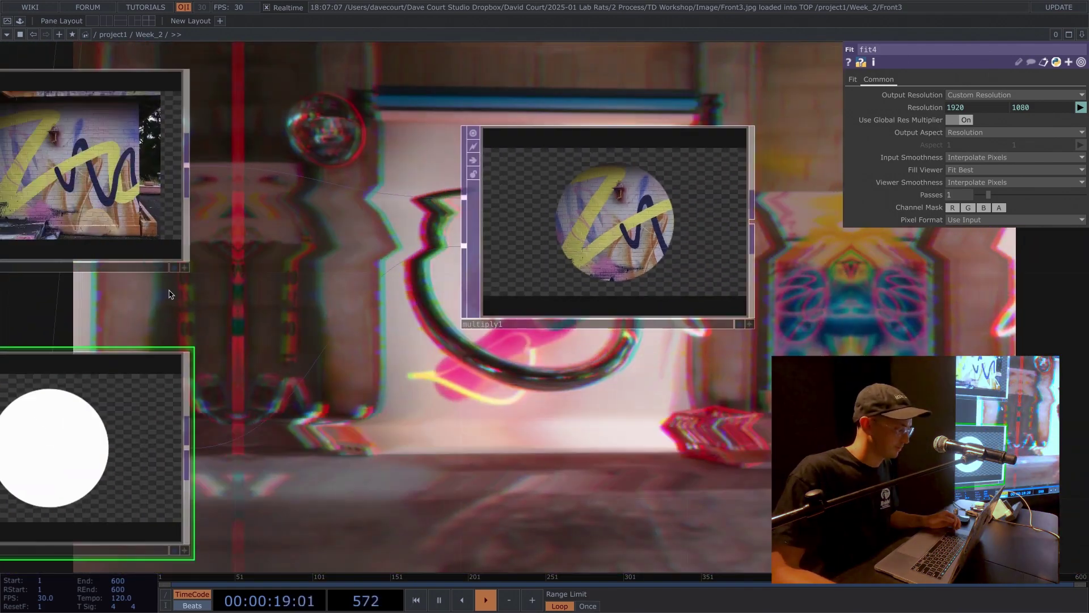
# Step: Link circle1's own resolution to the copied 1920 × 1080 reference and delete the Fit TOP that follows it
pyautogui.moveTo(169, 294); pyautogui.dragTo(519, 186)
pyautogui.click(63, 317)
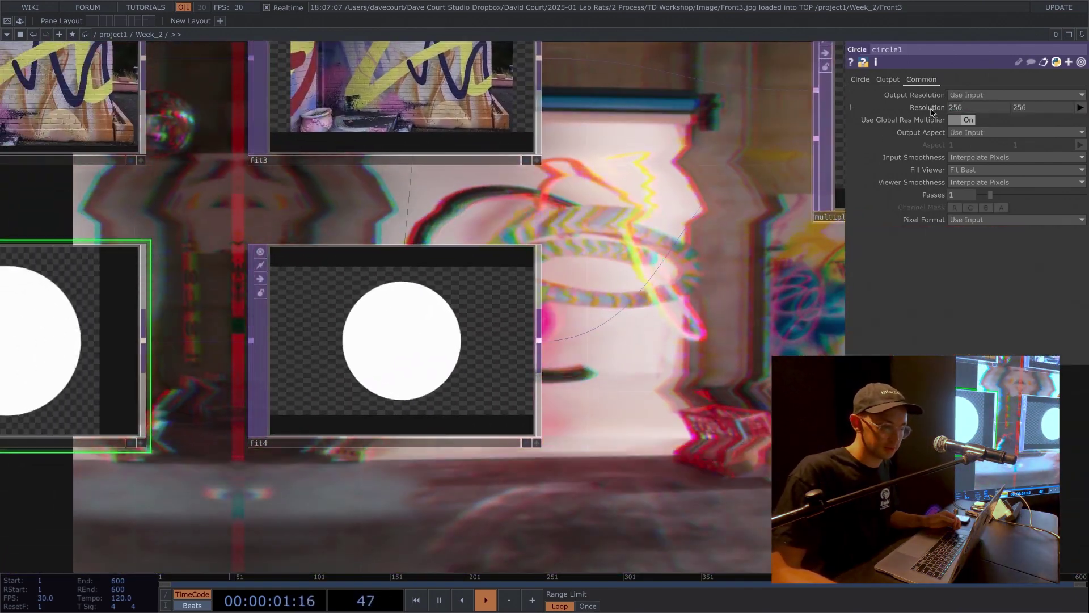
pyautogui.rightClick(946, 95)
pyautogui.click(802, 145)
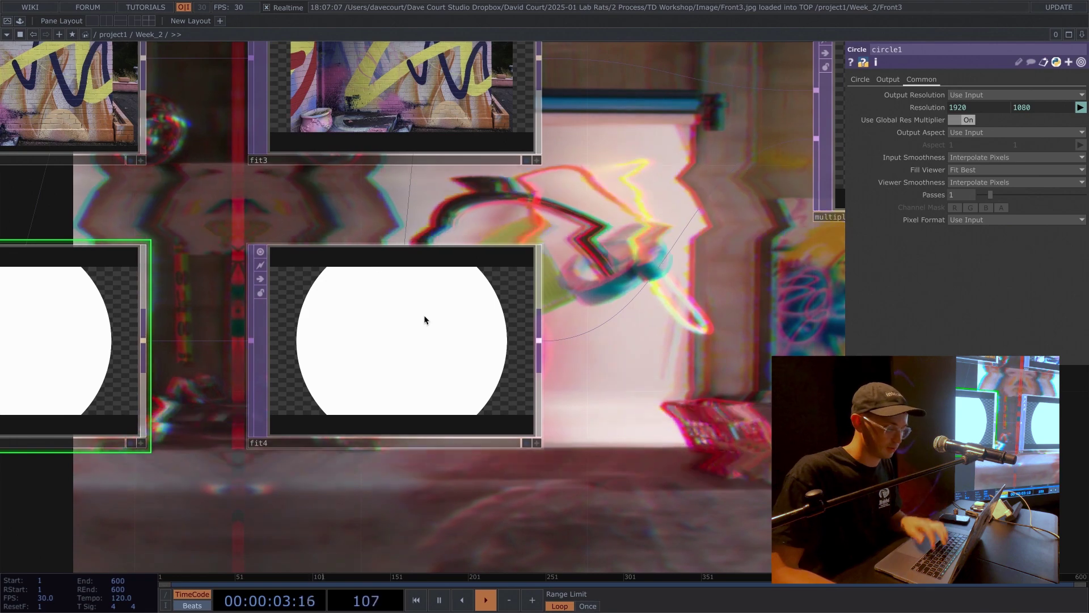
pyautogui.click(425, 318)
pyautogui.press('Delete')
pyautogui.hscroll(-5, 317, 242)
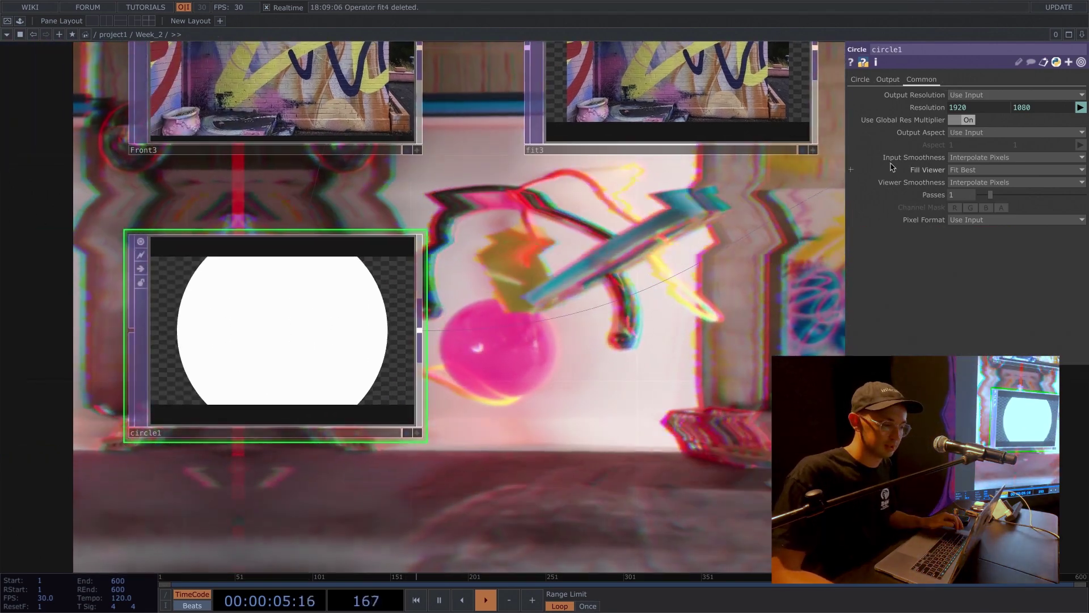
# Step: Set both of circle1's radius values to 0.24 and check the resulting cut-out in multiply1
pyautogui.click(861, 80)
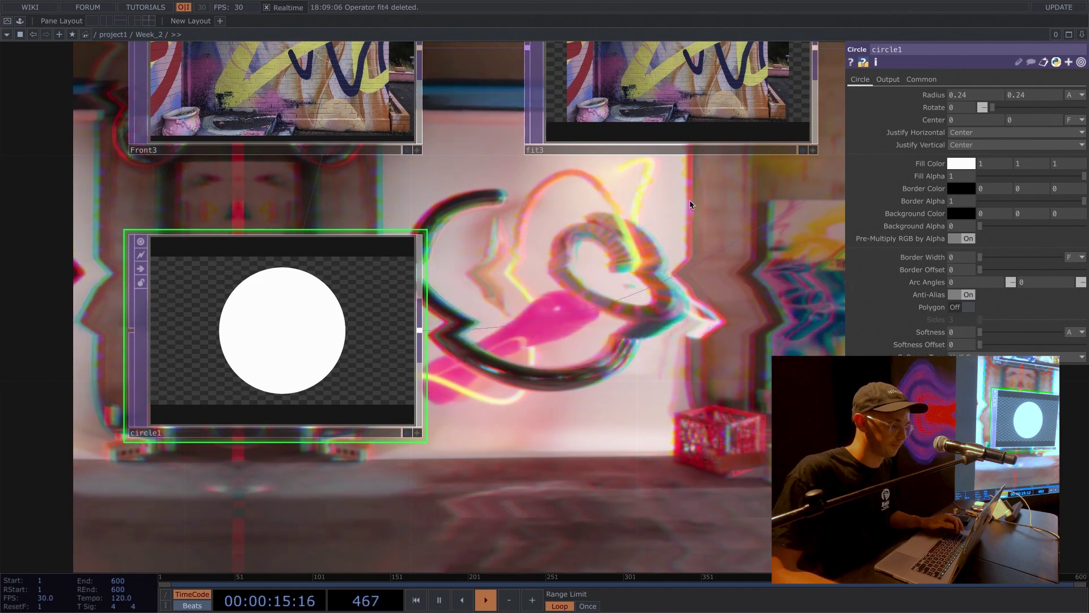
pyautogui.moveTo(691, 204); pyautogui.dragTo(462, 227)
pyautogui.scroll(-2, 467, 217)
pyautogui.moveTo(655, 249); pyautogui.dragTo(495, 257)
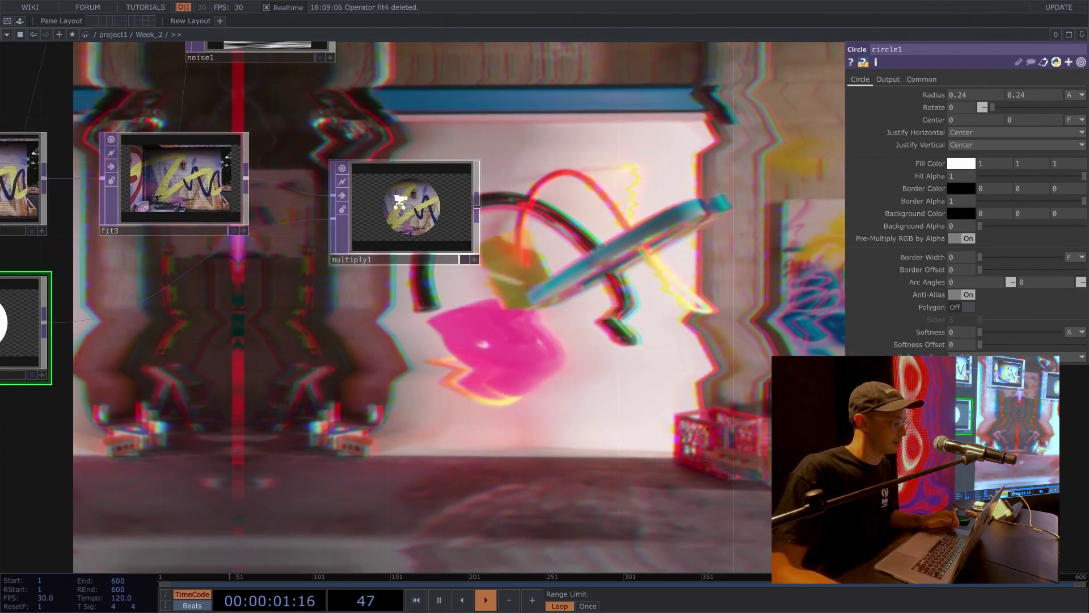
pyautogui.scroll(5, 400, 202)
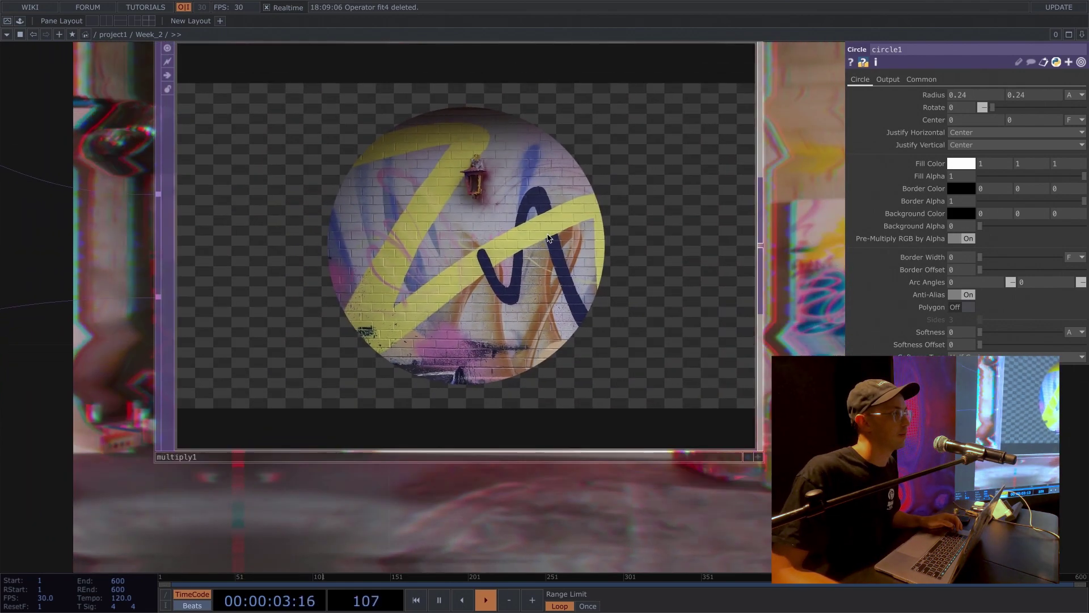
pyautogui.scroll(-1, 543, 234)
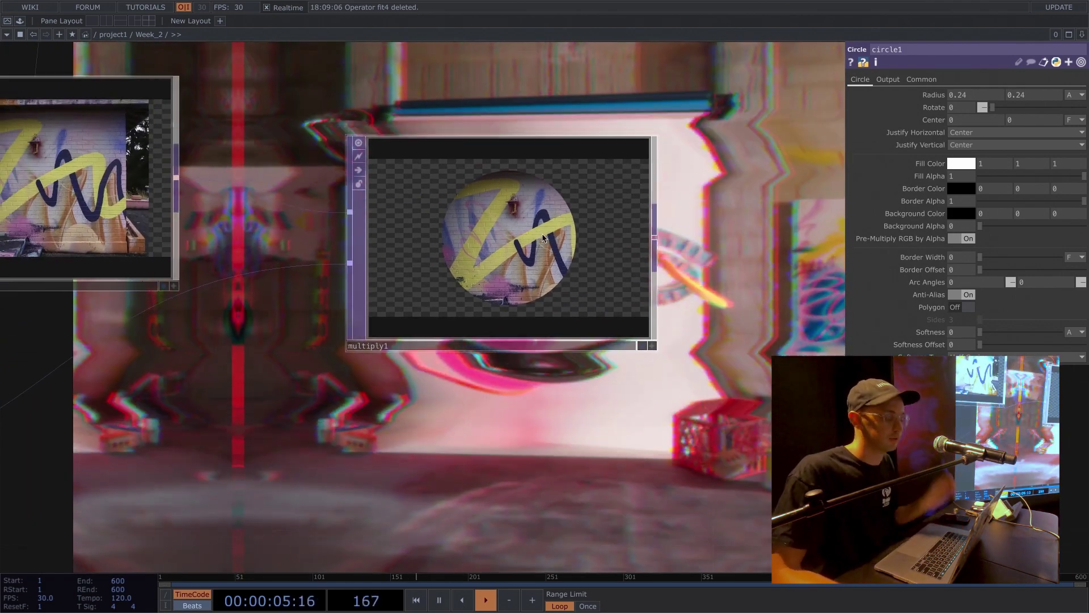
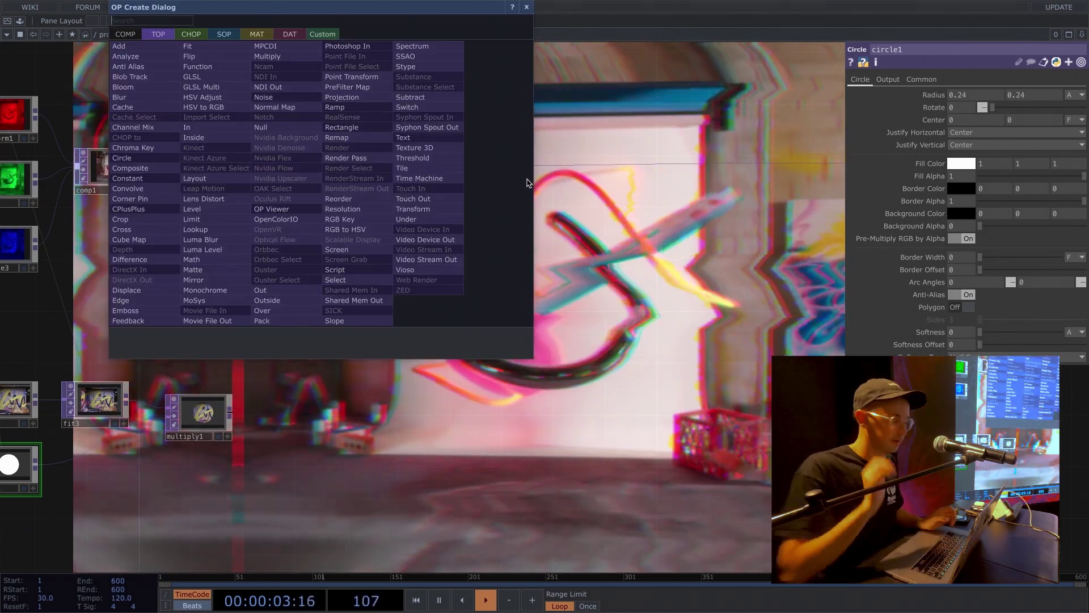
# Step: Insert a Composite TOP between transform2 and null3, set its operation to Over, and shift it slightly lower
pyautogui.write('comp')
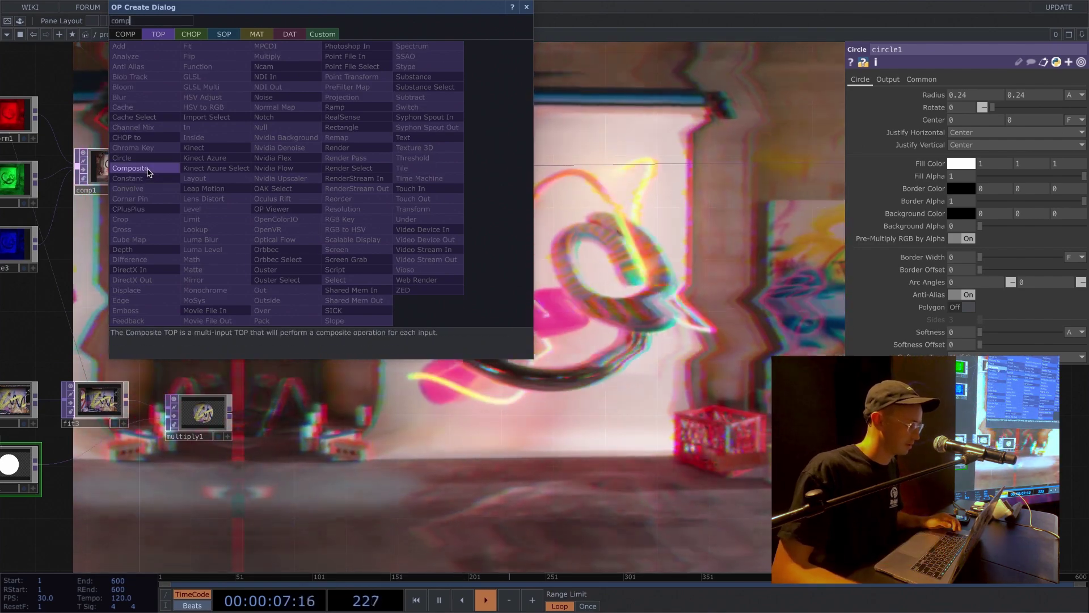
pyautogui.press('Escape')
pyautogui.click(612, 222)
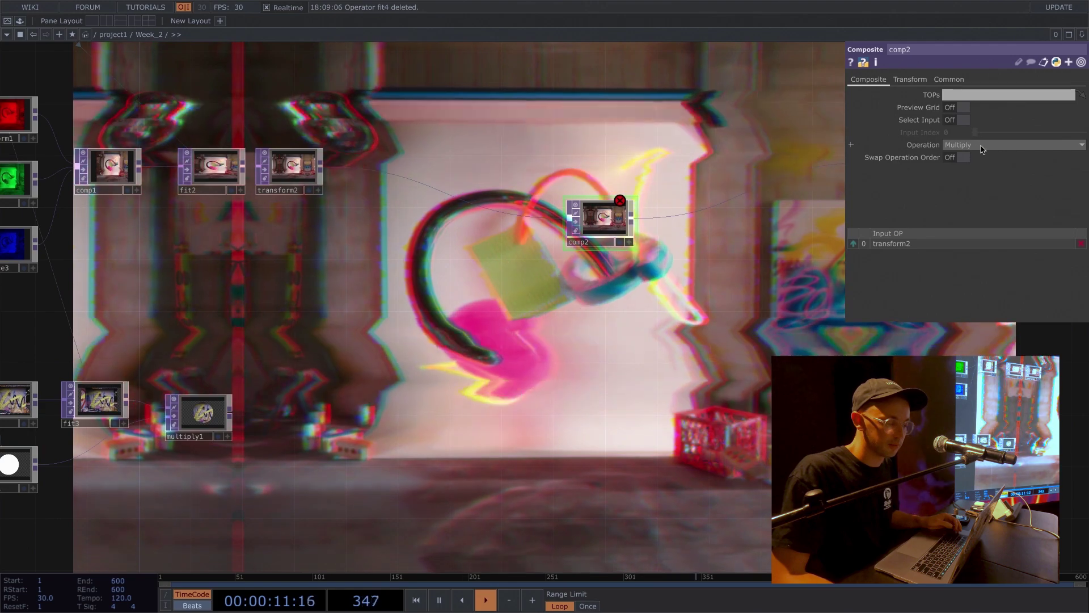
pyautogui.click(980, 146)
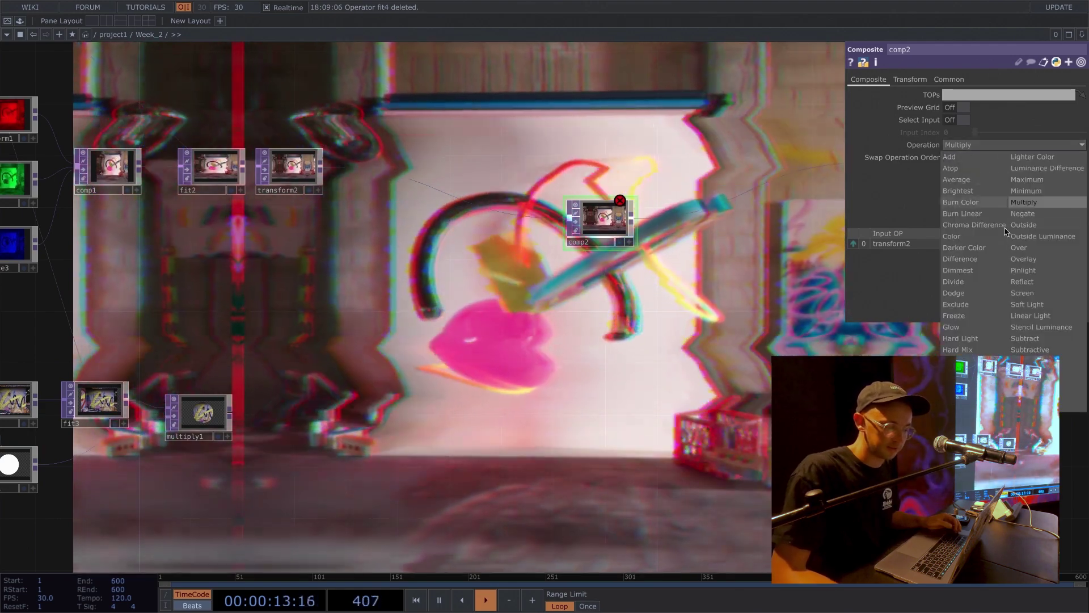
pyautogui.click(1021, 248)
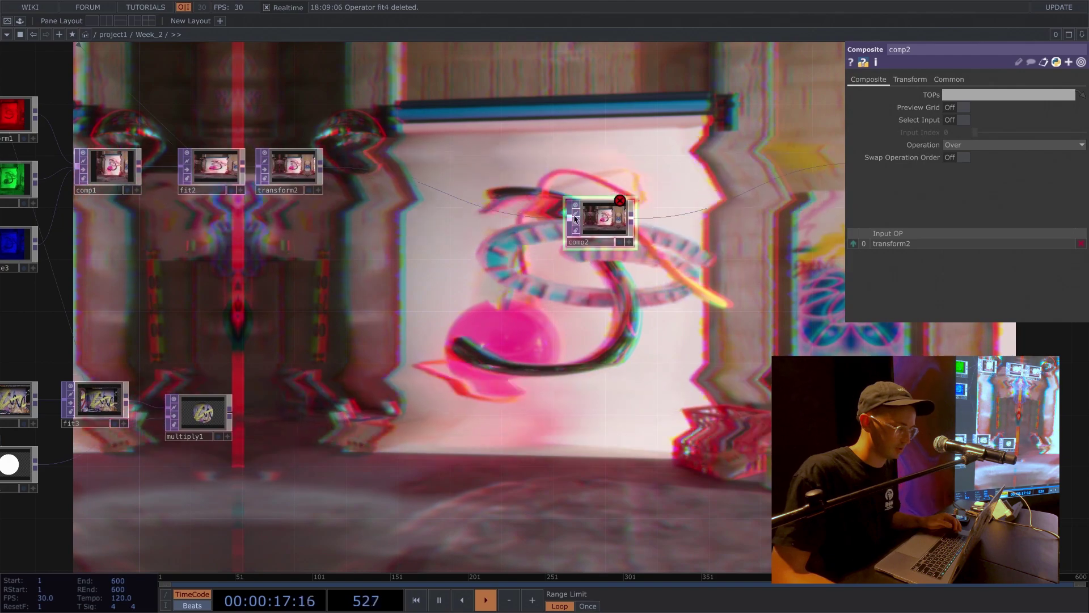
pyautogui.click(611, 232)
pyautogui.moveTo(612, 233); pyautogui.dragTo(613, 246)
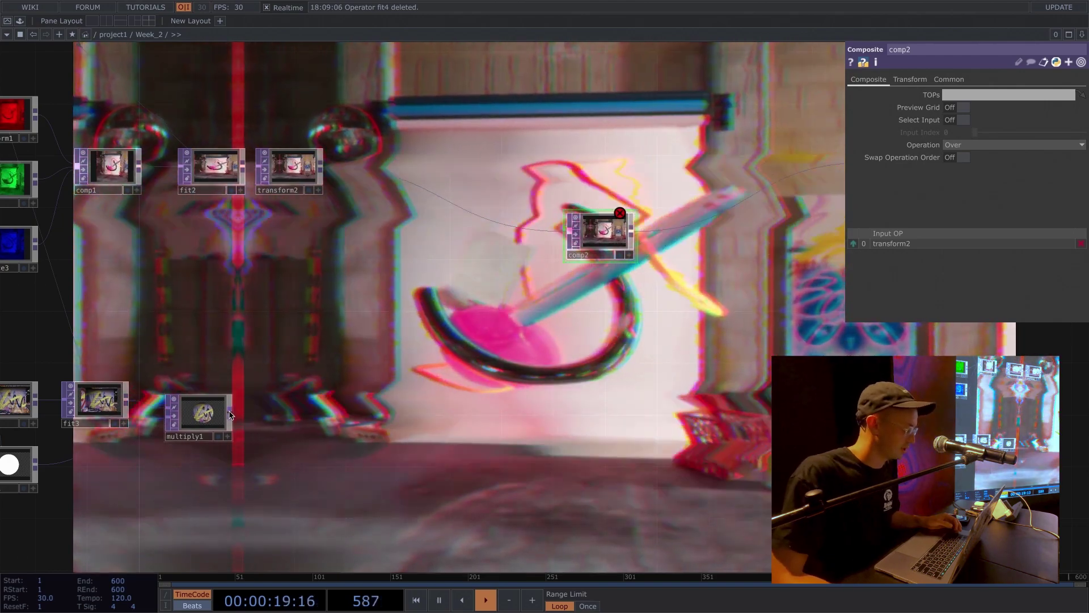
# Step: Wire multiply1 into the comp2 Composite TOP and move it ahead of transform2 in the input order
pyautogui.moveTo(233, 416); pyautogui.dragTo(631, 312)
pyautogui.scroll(5, 613, 315)
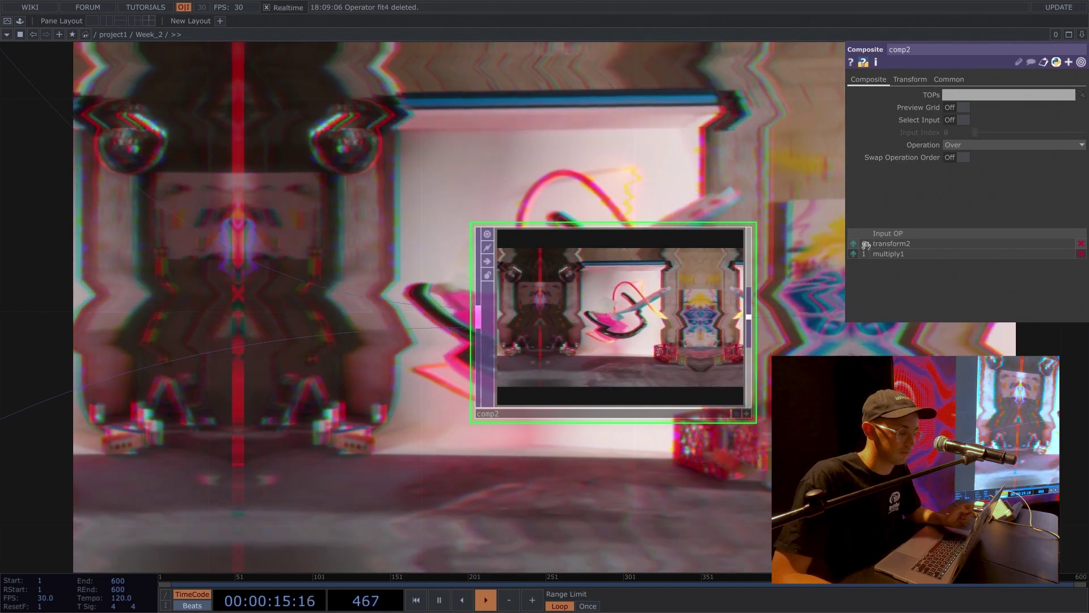
pyautogui.scroll(-5, 467, 254)
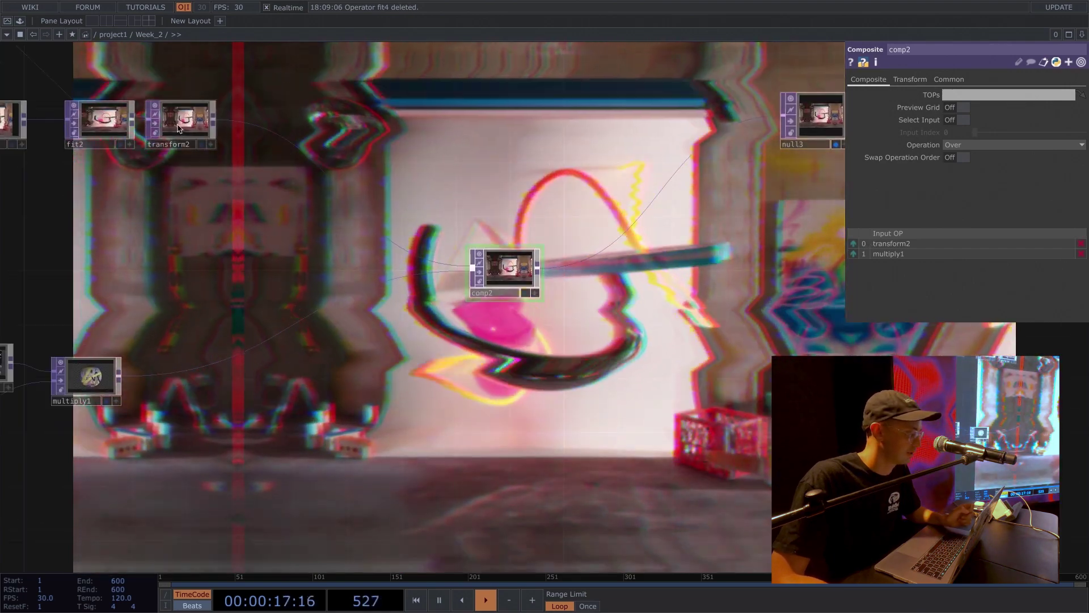
pyautogui.click(202, 126)
pyautogui.click(505, 267)
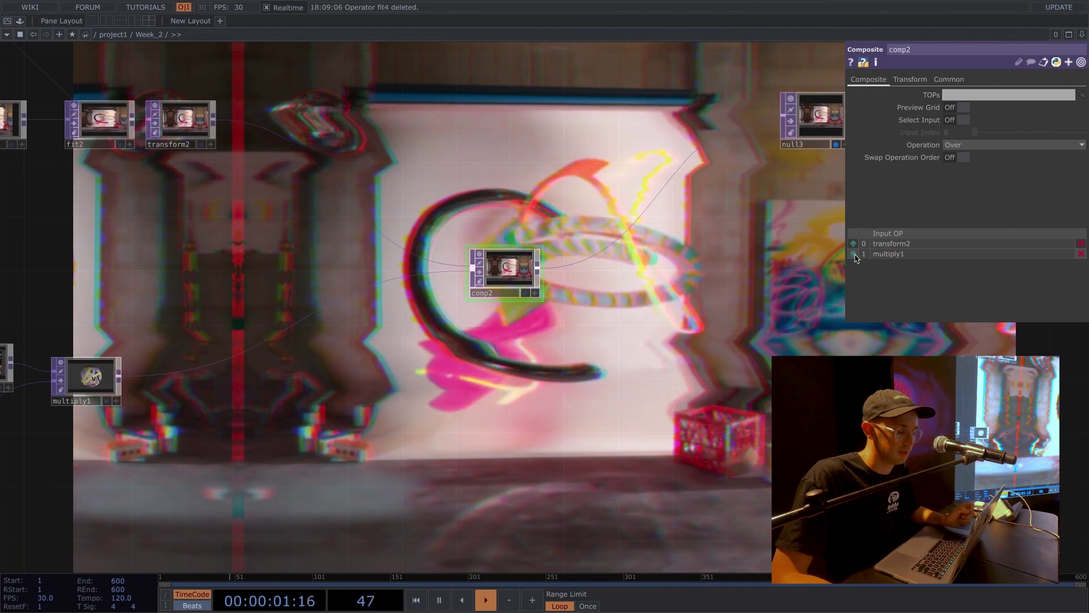
pyautogui.click(856, 256)
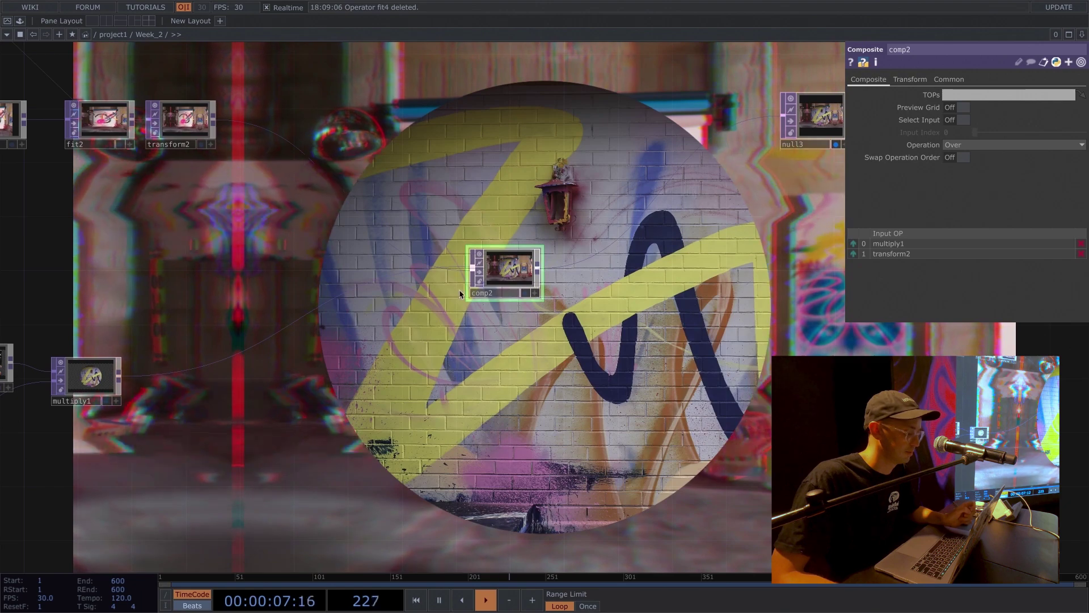
# Step: Insert a Transform TOP on the output of multiply1 and set its X and Y scale to 0.38
pyautogui.moveTo(431, 366); pyautogui.dragTo(549, 270, button='middle')
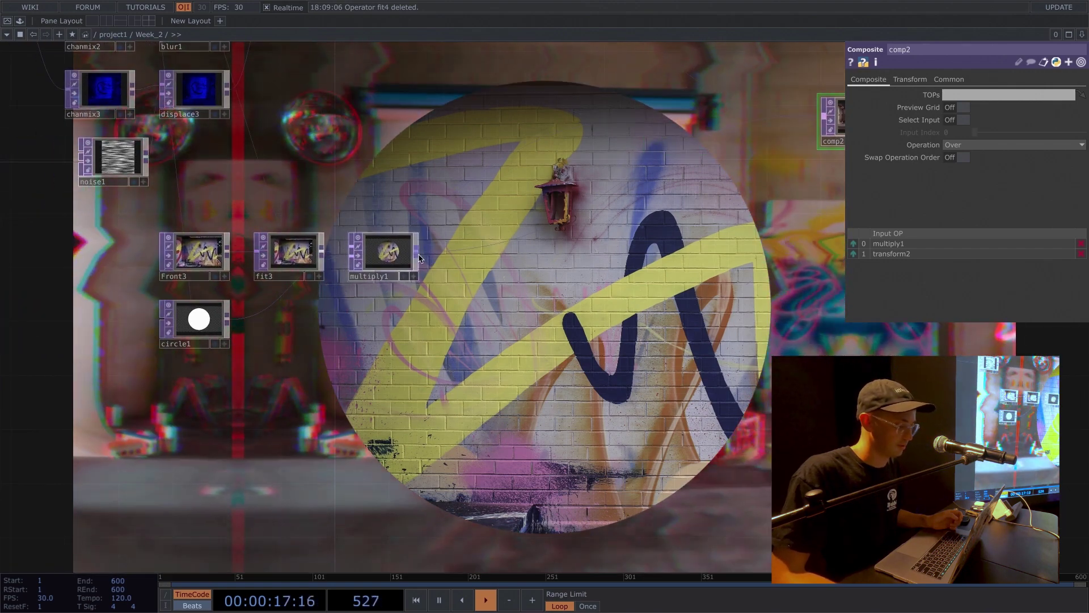
pyautogui.rightClick(420, 254)
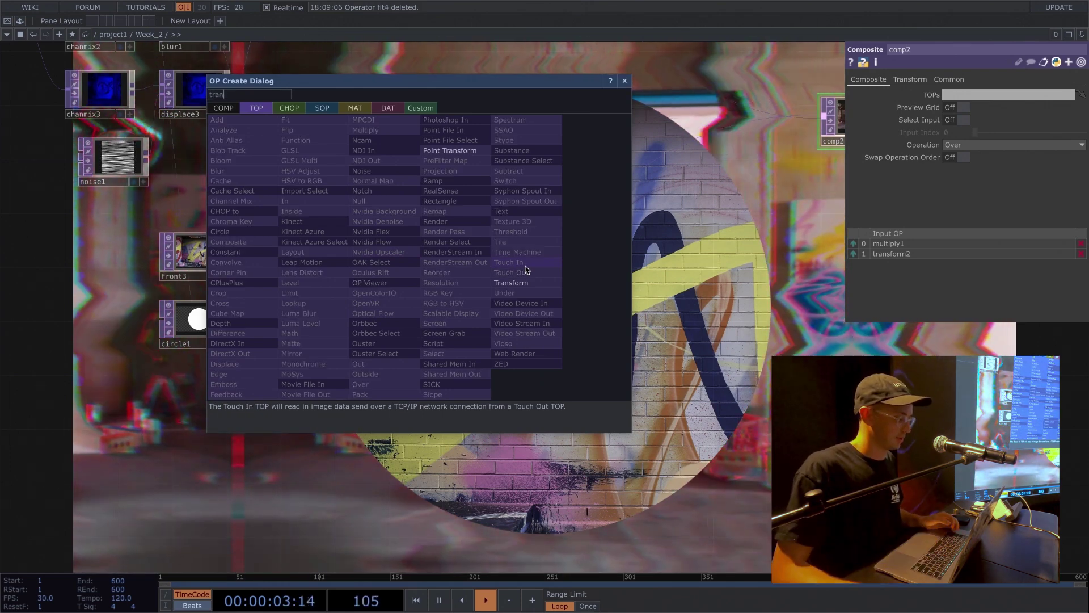
pyautogui.click(520, 283)
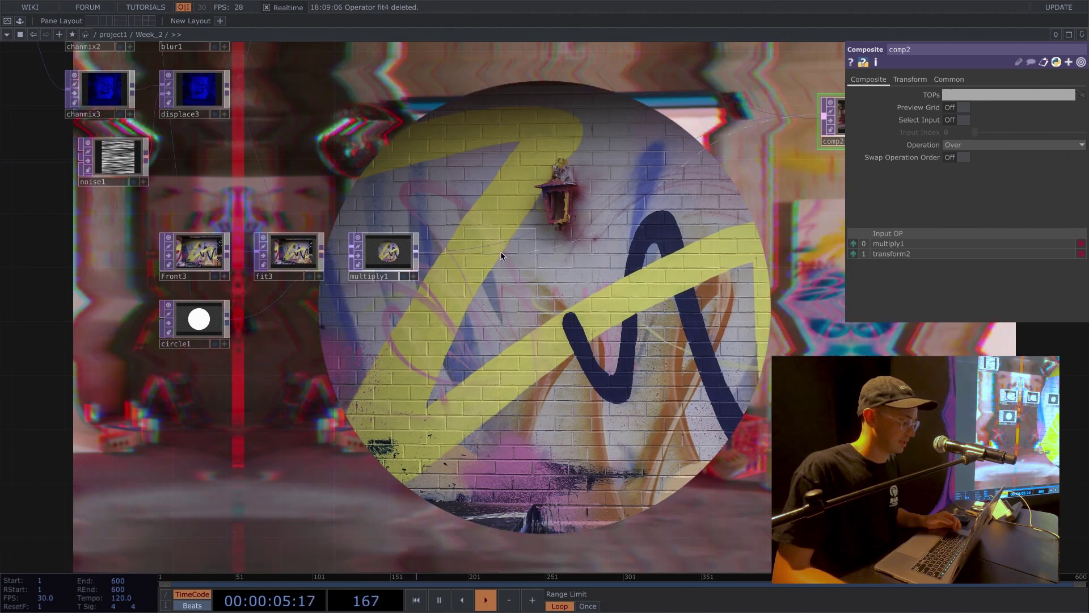
pyautogui.click(503, 258)
pyautogui.scroll(5, 514, 260)
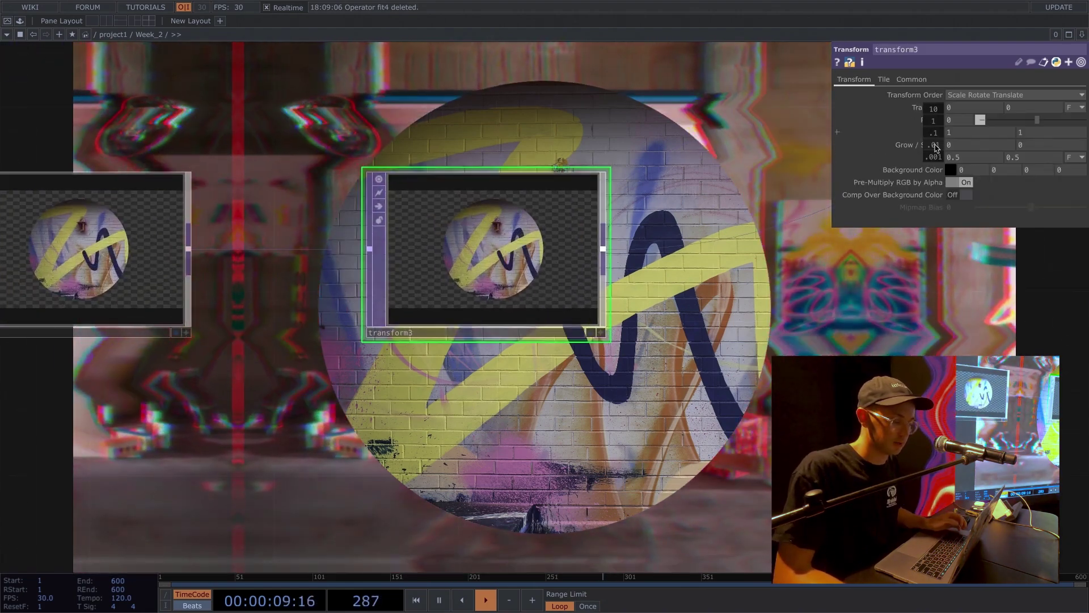
pyautogui.moveTo(935, 148); pyautogui.dragTo(931, 122, button='middle')
pyautogui.hscroll(6, 384, 145)
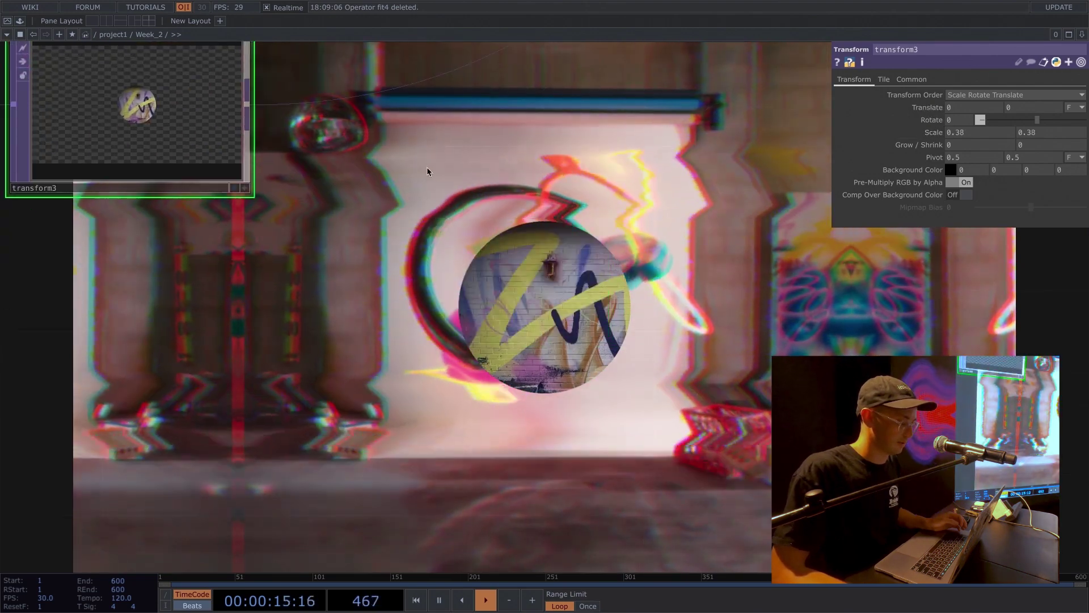
pyautogui.scroll(-4, 428, 171)
pyautogui.scroll(10, 415, 216)
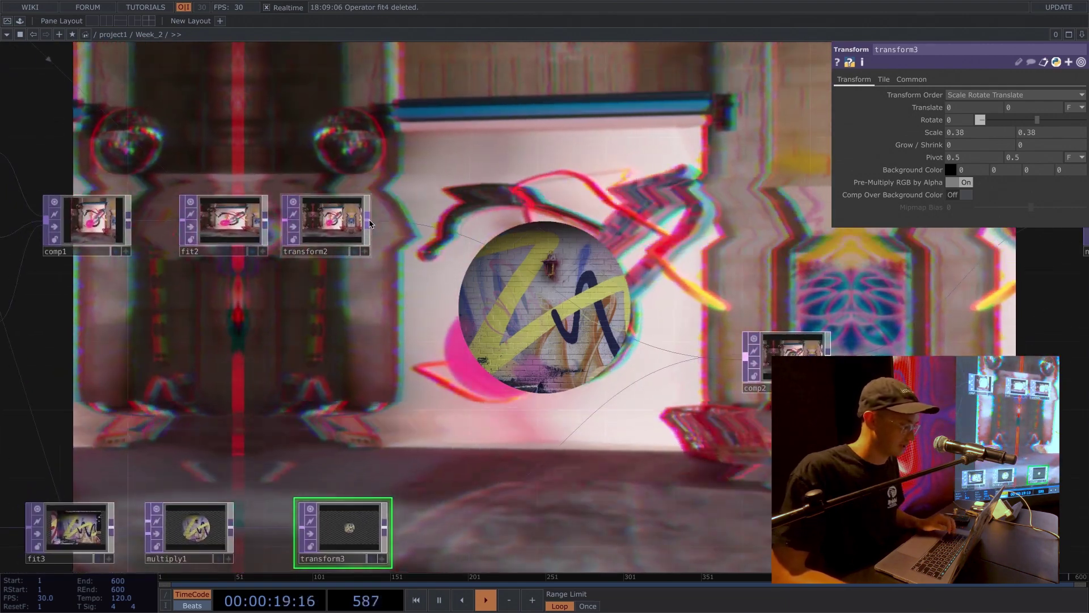
pyautogui.press('Tab')
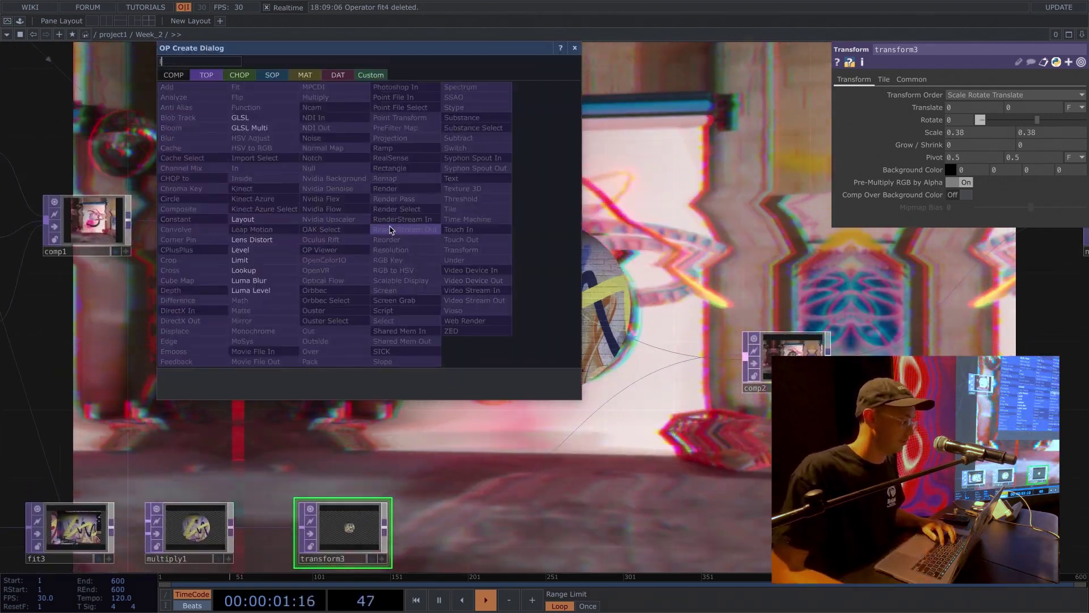
pyautogui.click(270, 241)
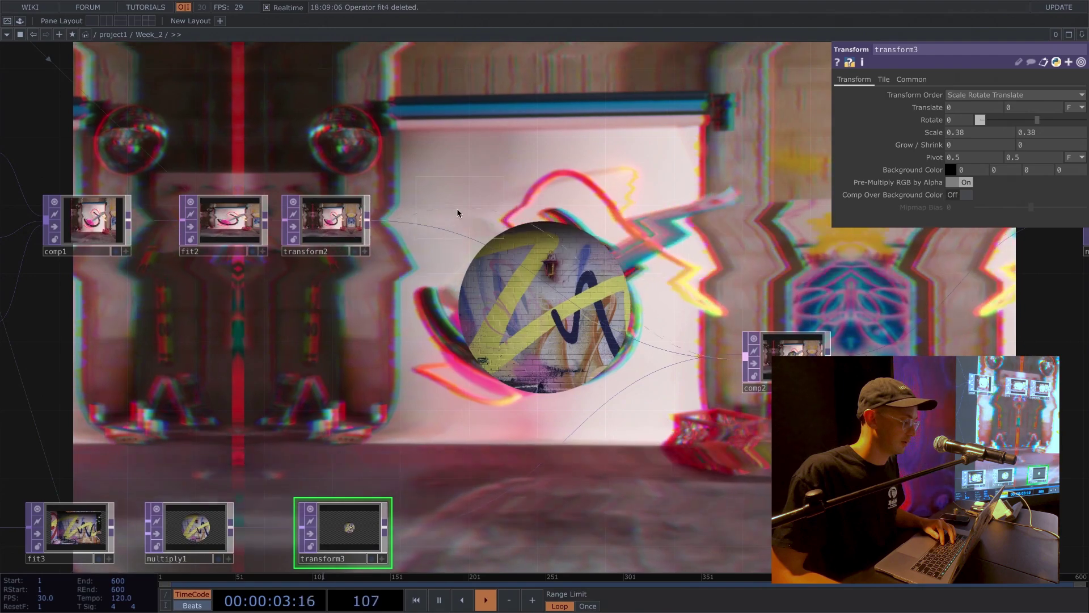
pyautogui.click(458, 223)
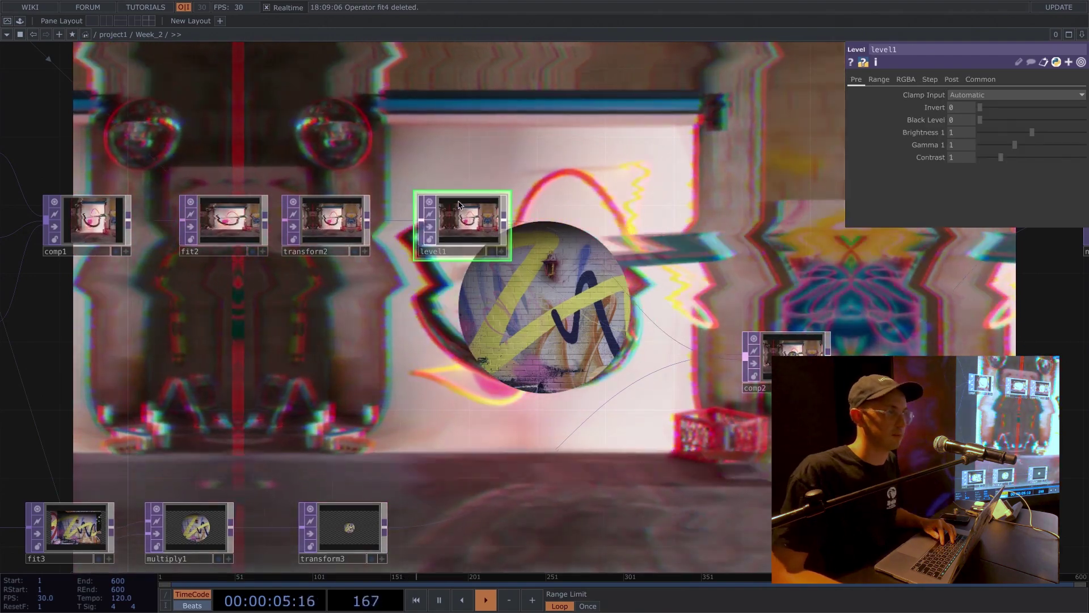
pyautogui.scroll(-3, 379, 220)
pyautogui.scroll(8, 379, 220)
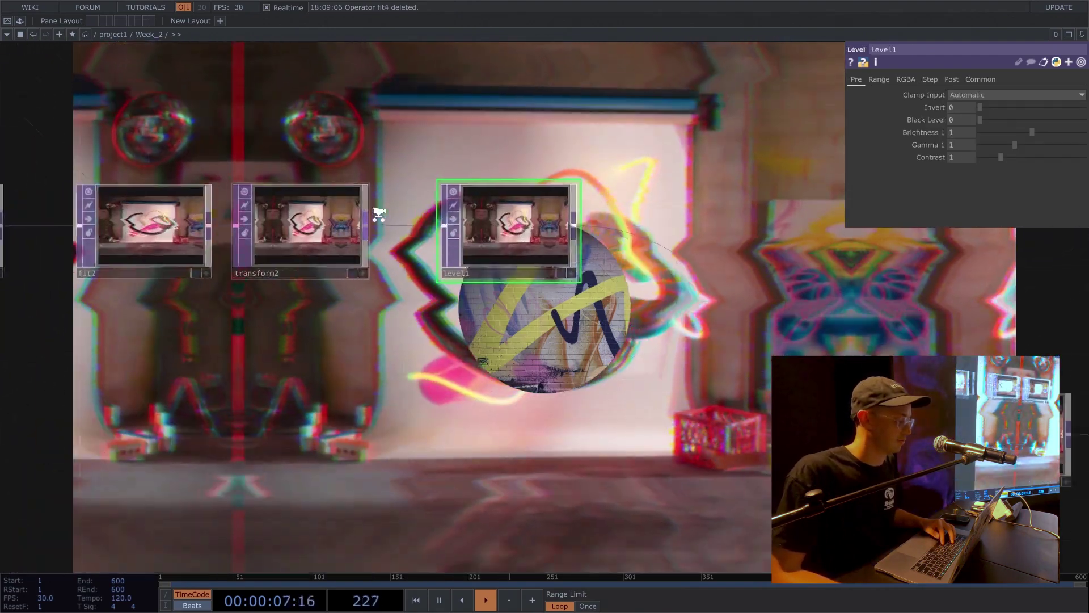
pyautogui.press('Delete')
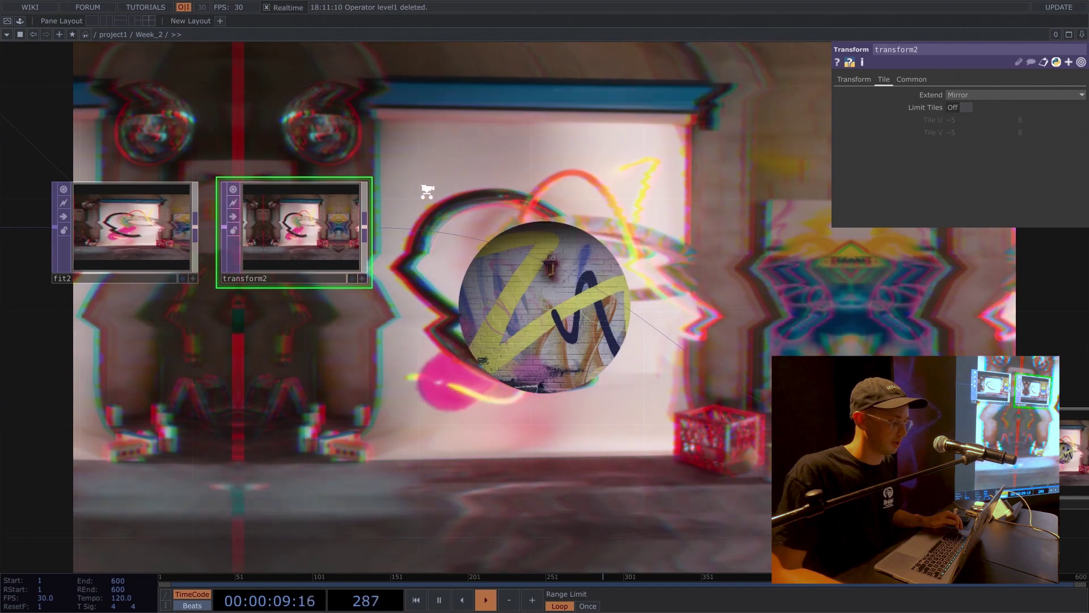
# Step: Insert a Level TOP on the output of transform2 and lower its Brightness 1 to 0.36
pyautogui.scroll(-2, 426, 190)
pyautogui.scroll(-2, 500, 189)
pyautogui.hscroll(2, 499, 189)
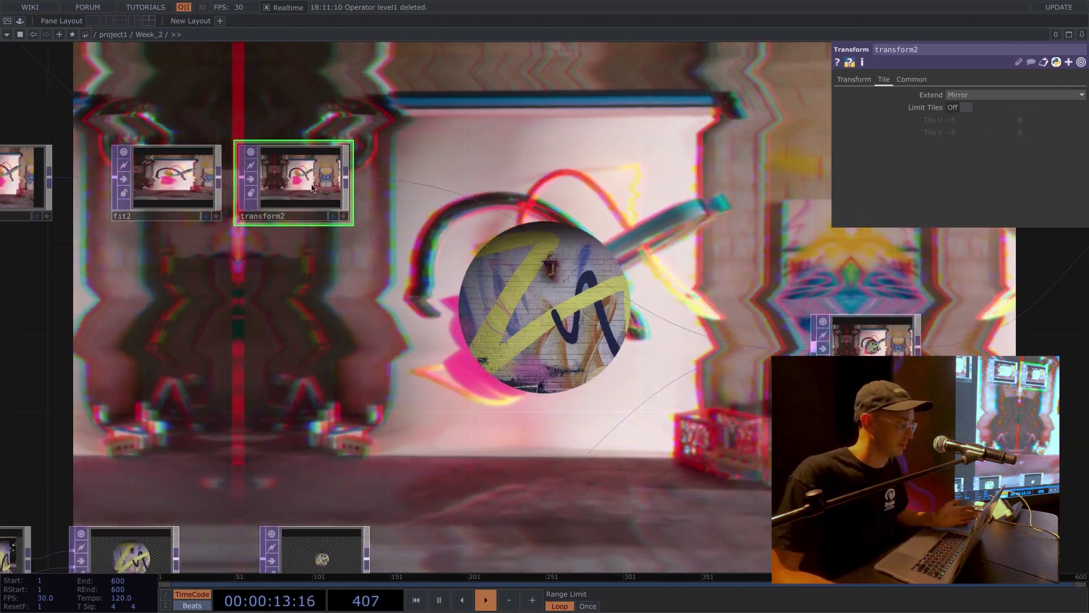
pyautogui.press('Tab')
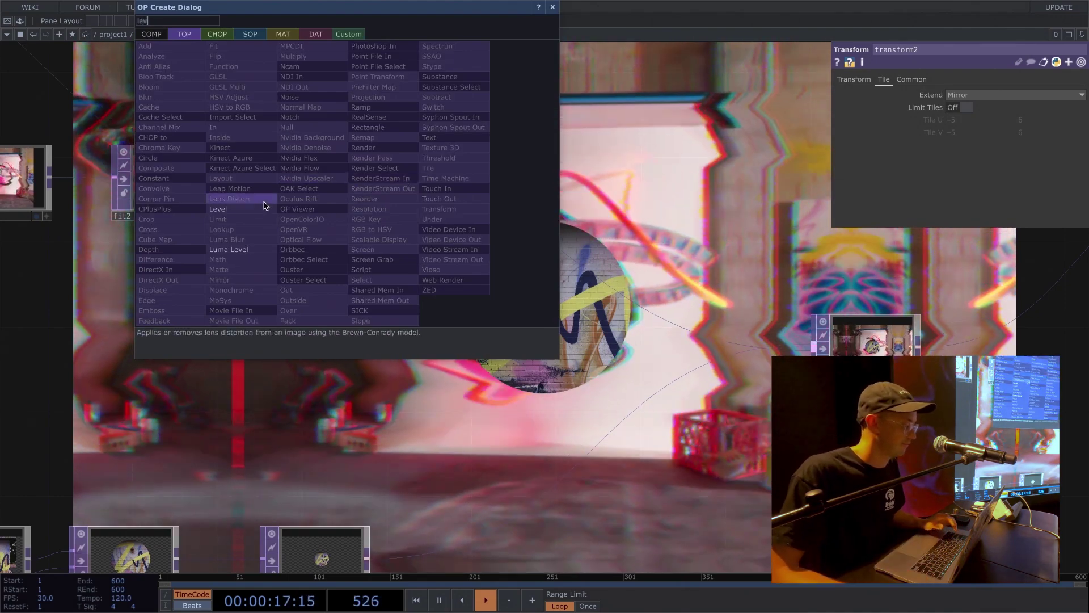
pyautogui.write('lev')
pyautogui.press('Return')
pyautogui.click(471, 176)
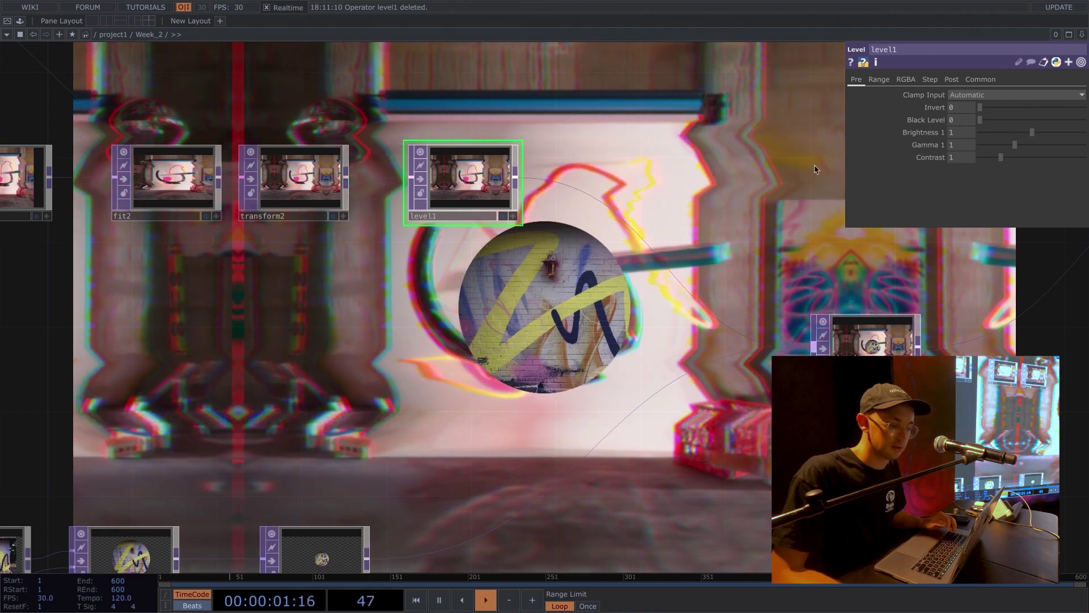
pyautogui.moveTo(1032, 132); pyautogui.dragTo(1001, 140)
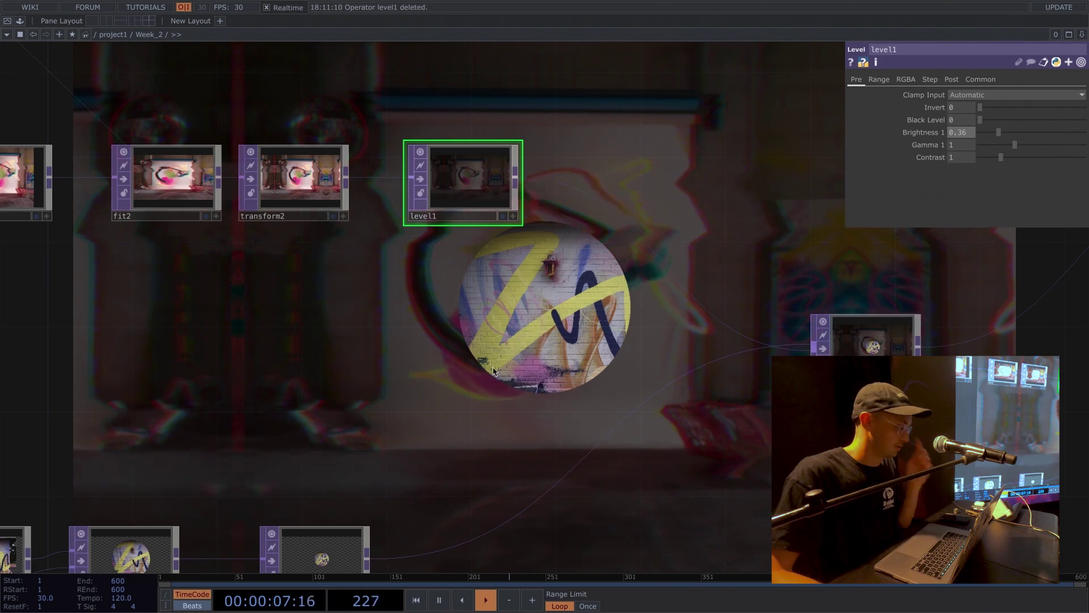
# Step: Insert a second Transform TOP on the output of transform3 in the circle's branch
pyautogui.scroll(-5, 510, 329)
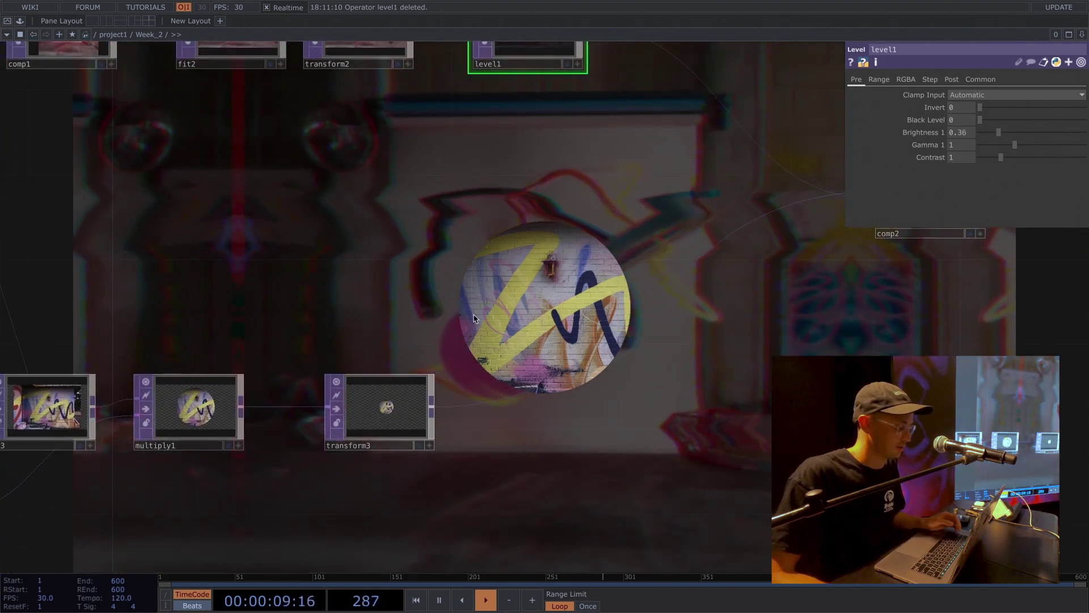
pyautogui.moveTo(483, 358); pyautogui.dragTo(440, 236)
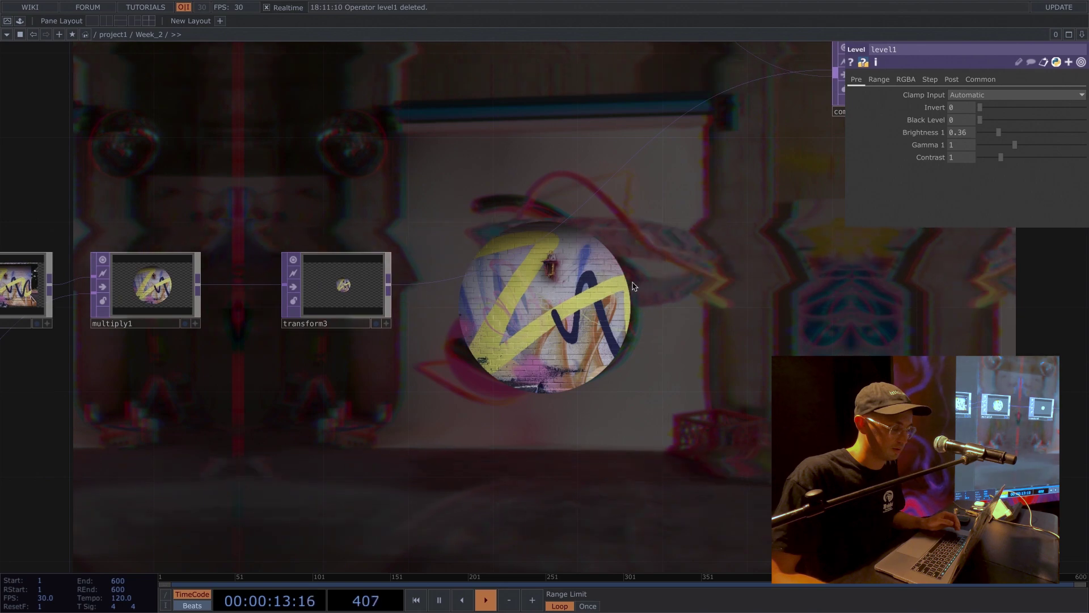
pyautogui.moveTo(634, 286); pyautogui.dragTo(404, 330)
pyautogui.hscroll(-5, 484, 301)
pyautogui.scroll(-2, 484, 301)
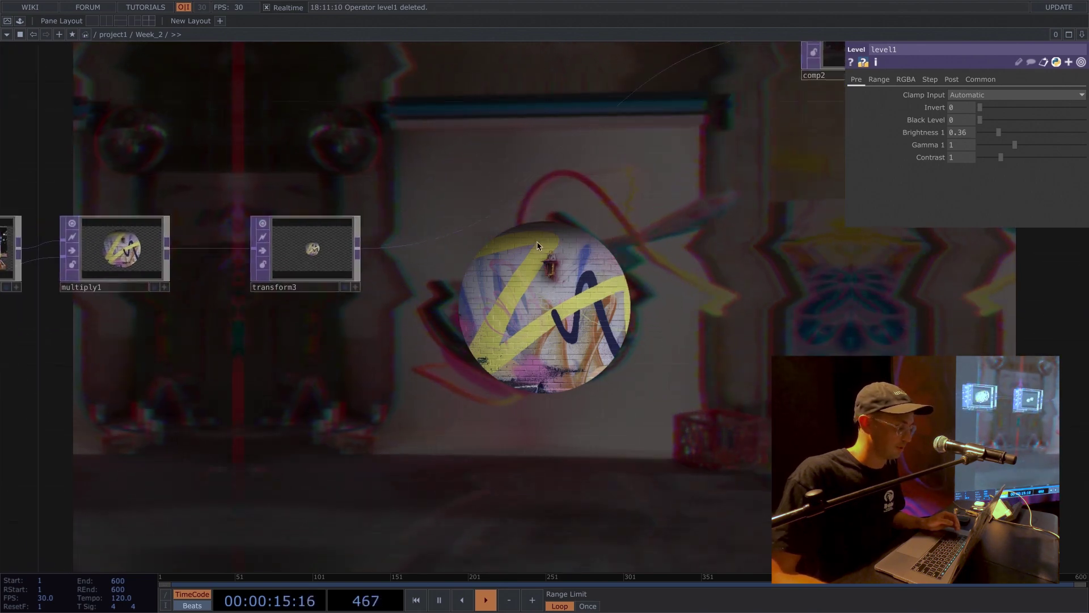
pyautogui.click(374, 245)
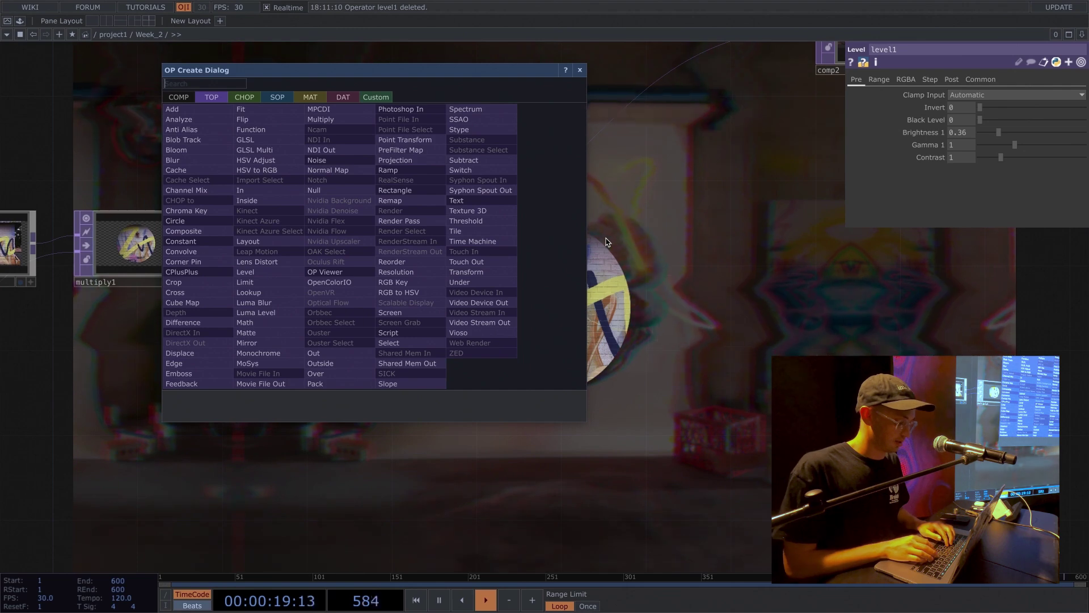
pyautogui.press('Escape')
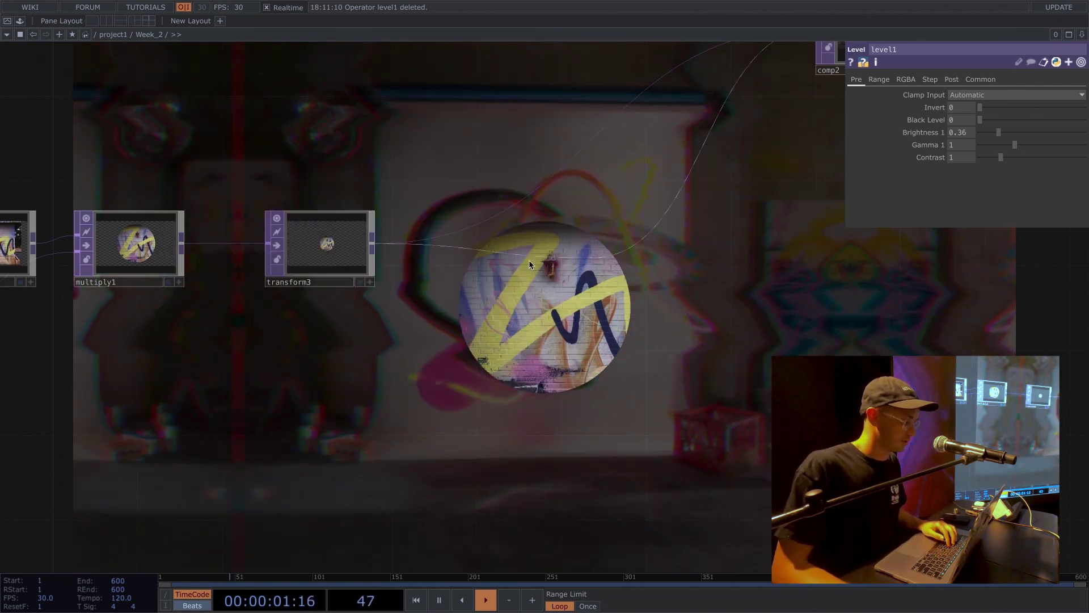
pyautogui.click(373, 247)
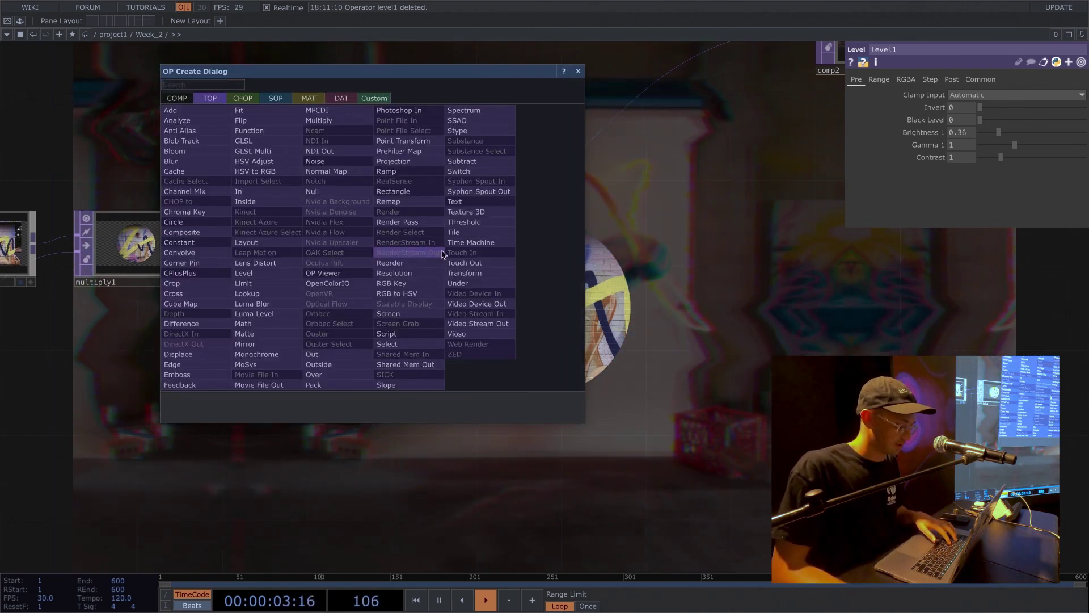
pyautogui.write('tr')
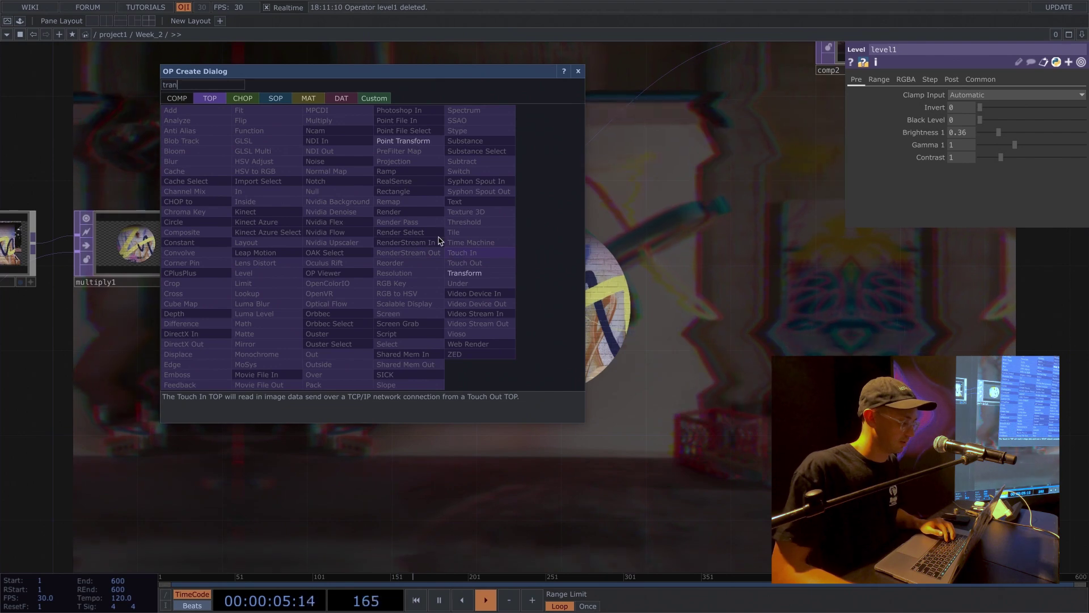
pyautogui.write('an')
pyautogui.click(474, 274)
pyautogui.click(510, 244)
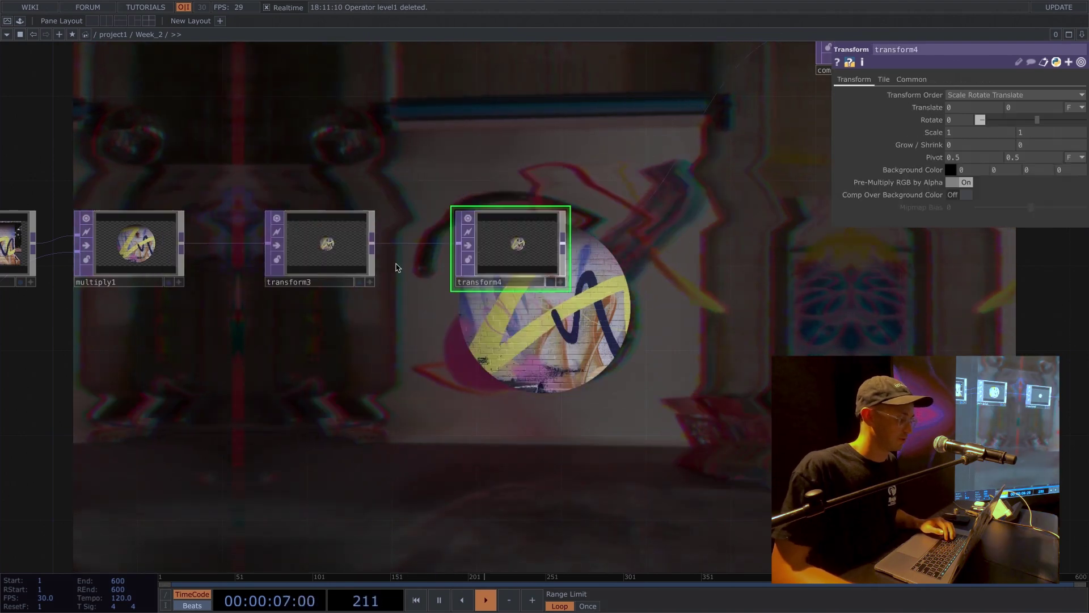
# Step: Test shifting the circle horizontally and vertically in transform4, leaving its translate at 0 in X and 0.06 in Y
pyautogui.click(320, 244)
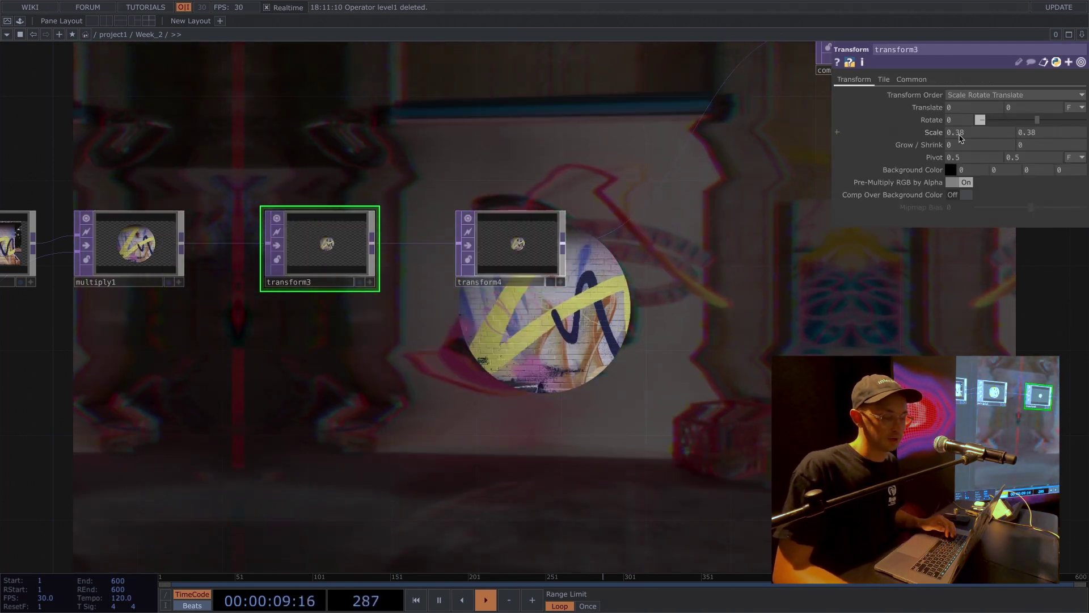
pyautogui.click(508, 252)
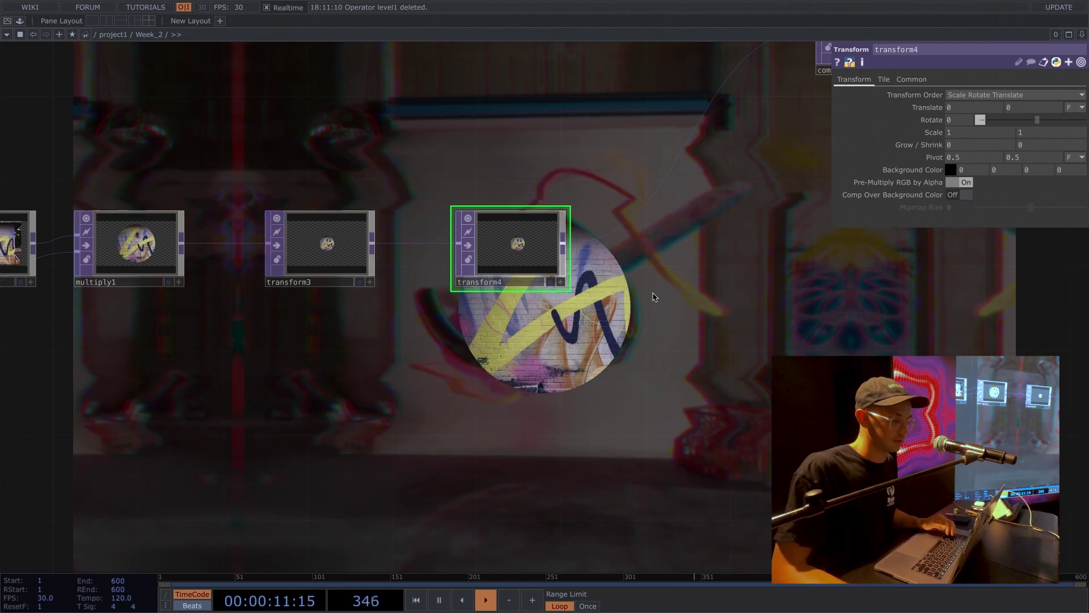
pyautogui.moveTo(657, 259); pyautogui.dragTo(575, 231)
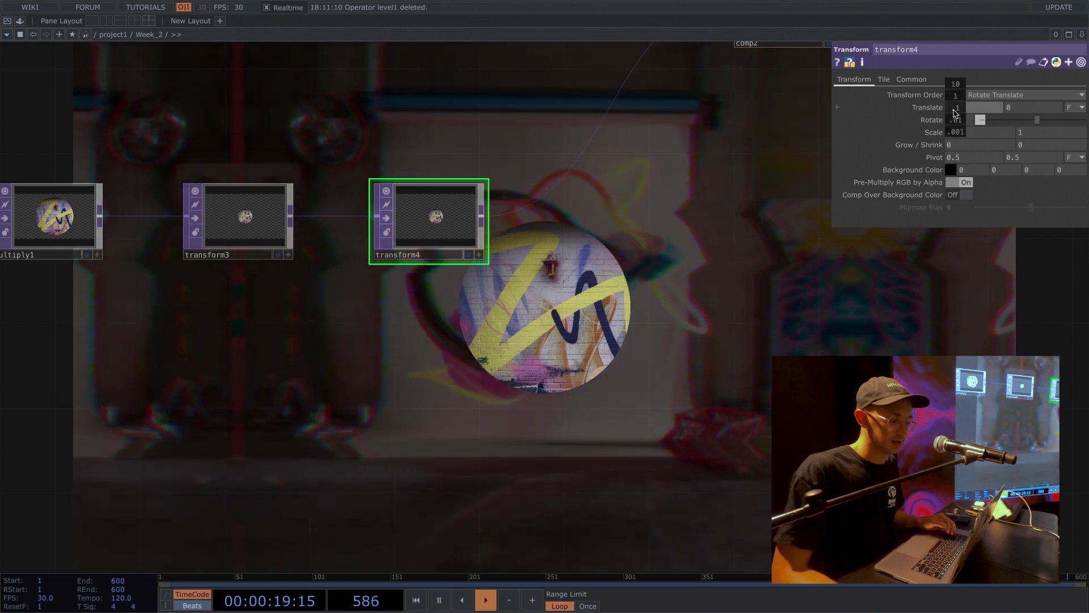
pyautogui.moveTo(956, 113); pyautogui.dragTo(990, 97, button='middle')
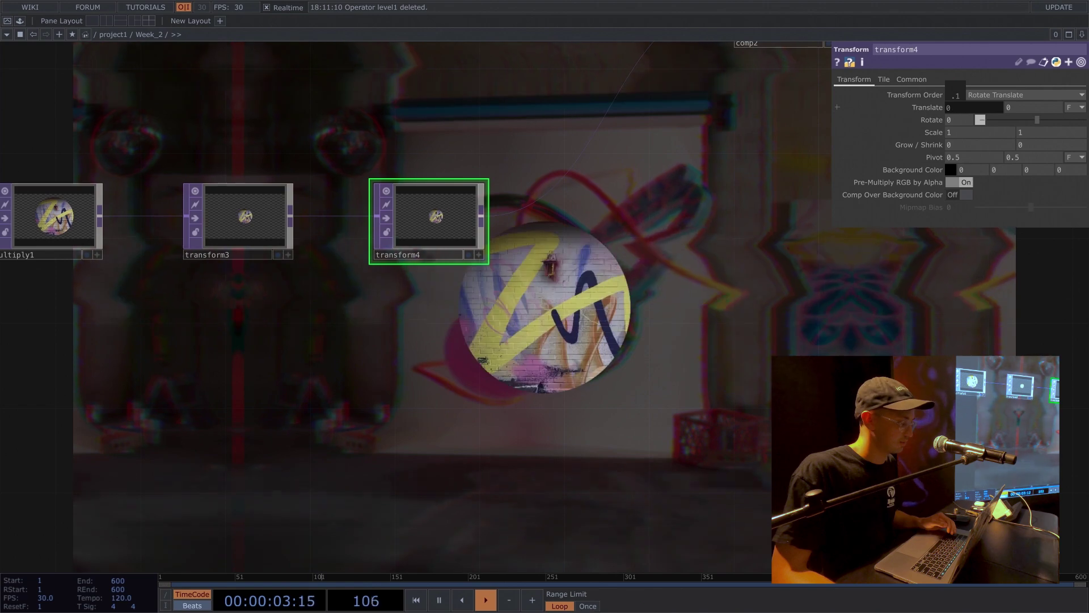
pyautogui.moveTo(958, 97)
pyautogui.mouseDown(button='middle')
pyautogui.moveTo(928, 97)
pyautogui.moveTo(961, 96)
pyautogui.mouseUp(button='middle')
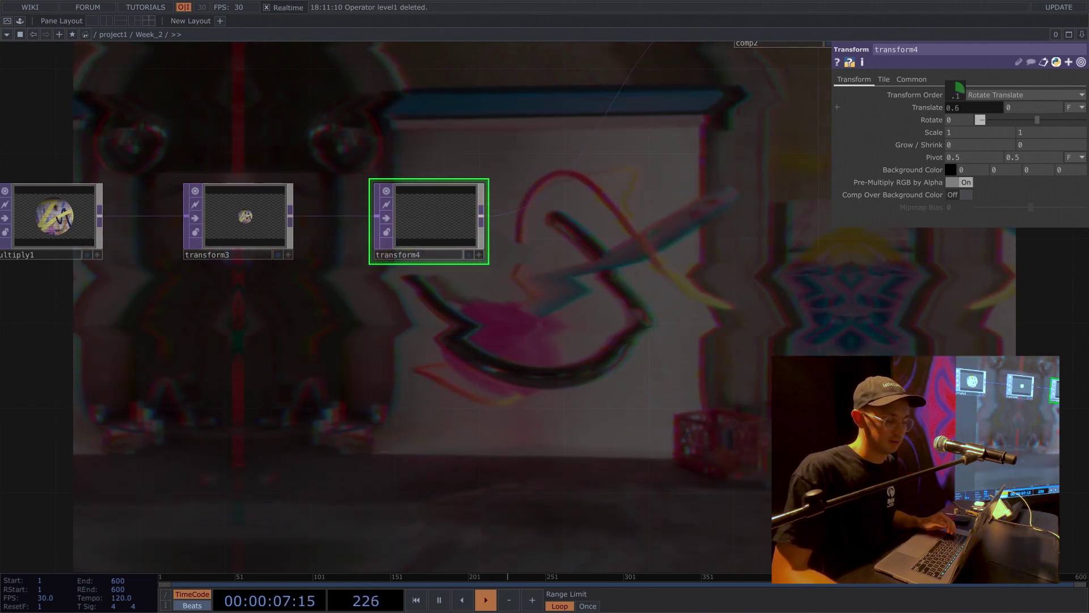
pyautogui.moveTo(962, 96)
pyautogui.mouseDown(button='middle')
pyautogui.moveTo(927, 96)
pyautogui.moveTo(962, 97)
pyautogui.mouseUp(button='middle')
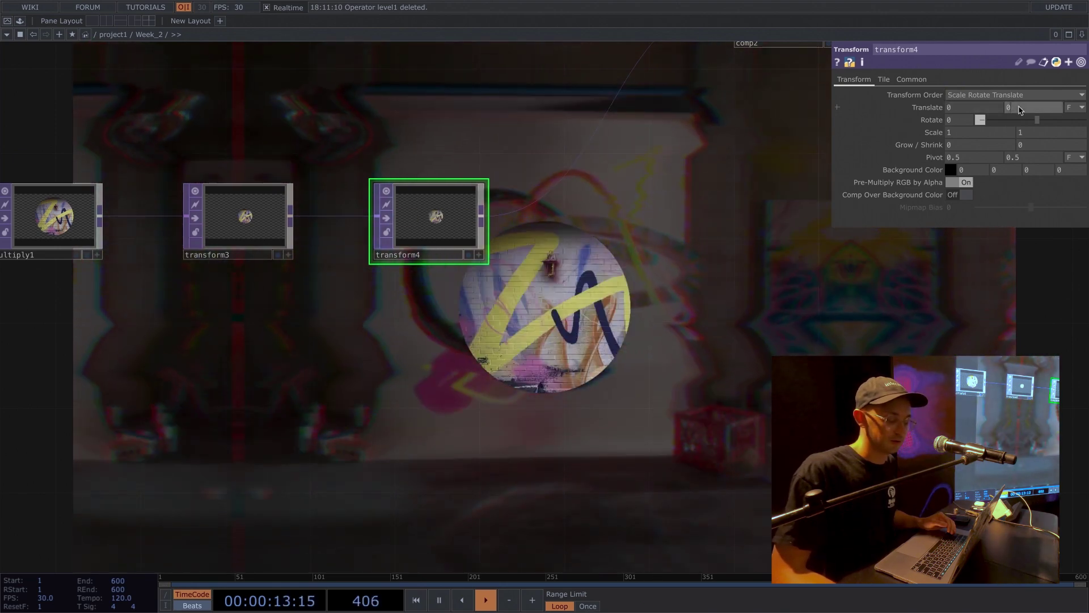
pyautogui.moveTo(1019, 124); pyautogui.dragTo(1015, 88, button='middle')
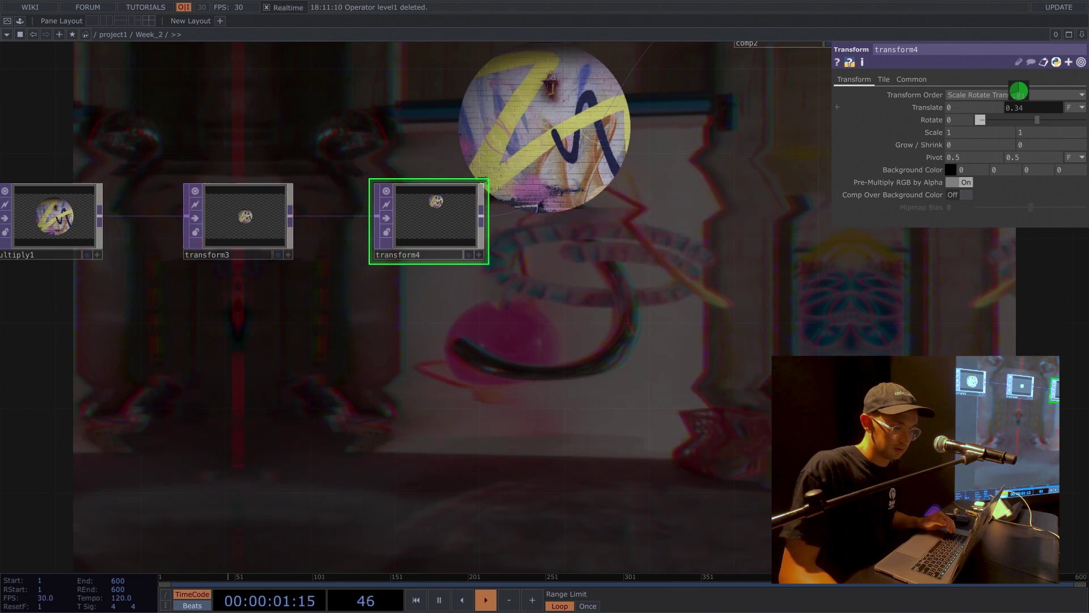
pyautogui.moveTo(1019, 91)
pyautogui.mouseDown(button='middle')
pyautogui.moveTo(1016, 112)
pyautogui.moveTo(1021, 91)
pyautogui.mouseUp(button='middle')
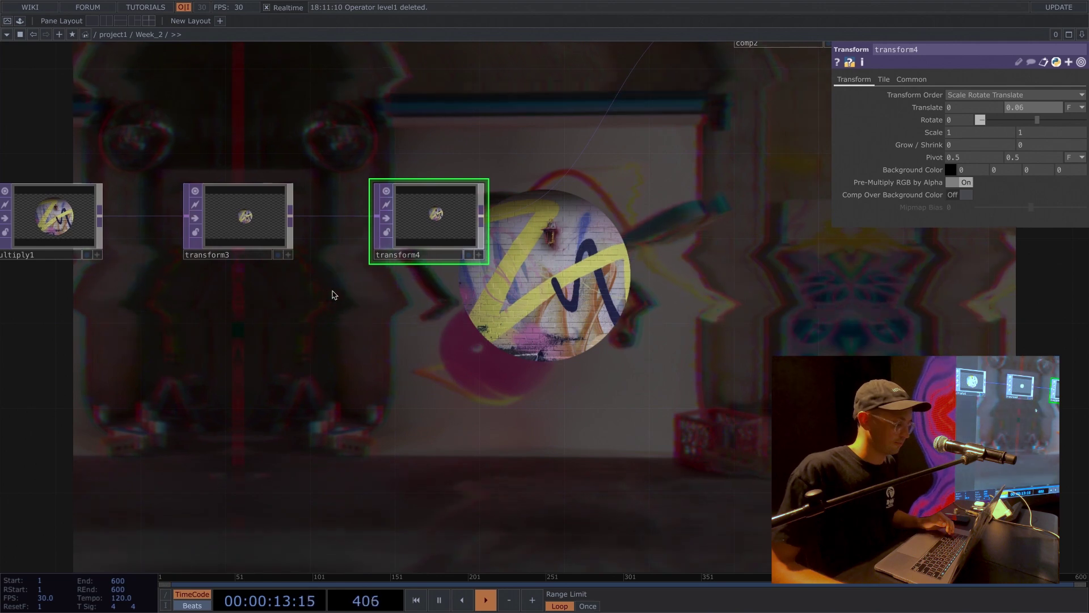
# Step: Add an LFO CHOP in the empty space below the transform3 branch
pyautogui.hscroll(-5, 266, 324)
pyautogui.scroll(-3, 267, 323)
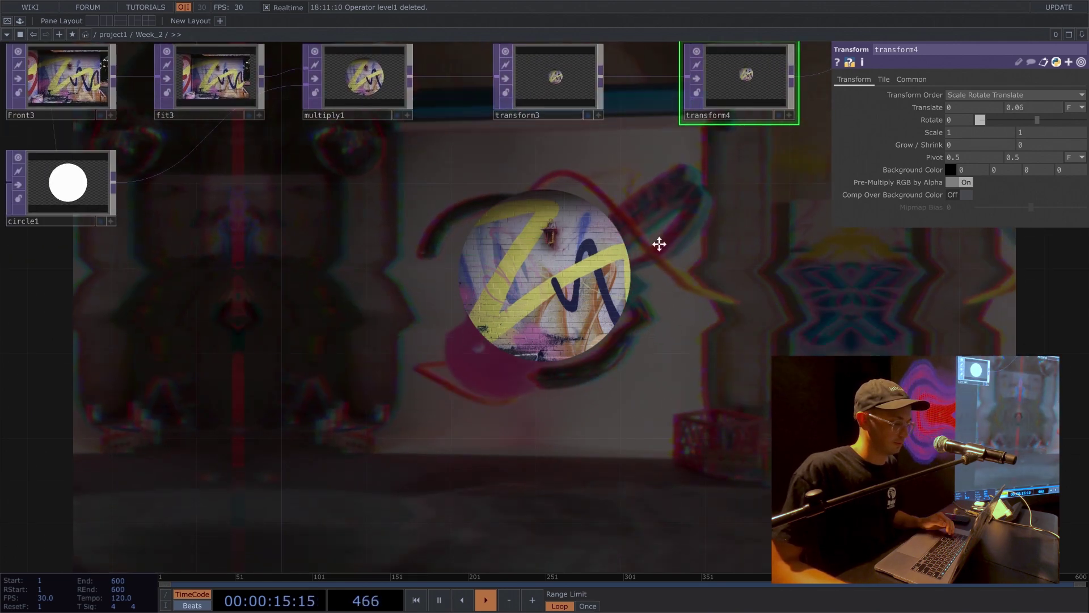
pyautogui.hscroll(3, 659, 244)
pyautogui.press('Tab')
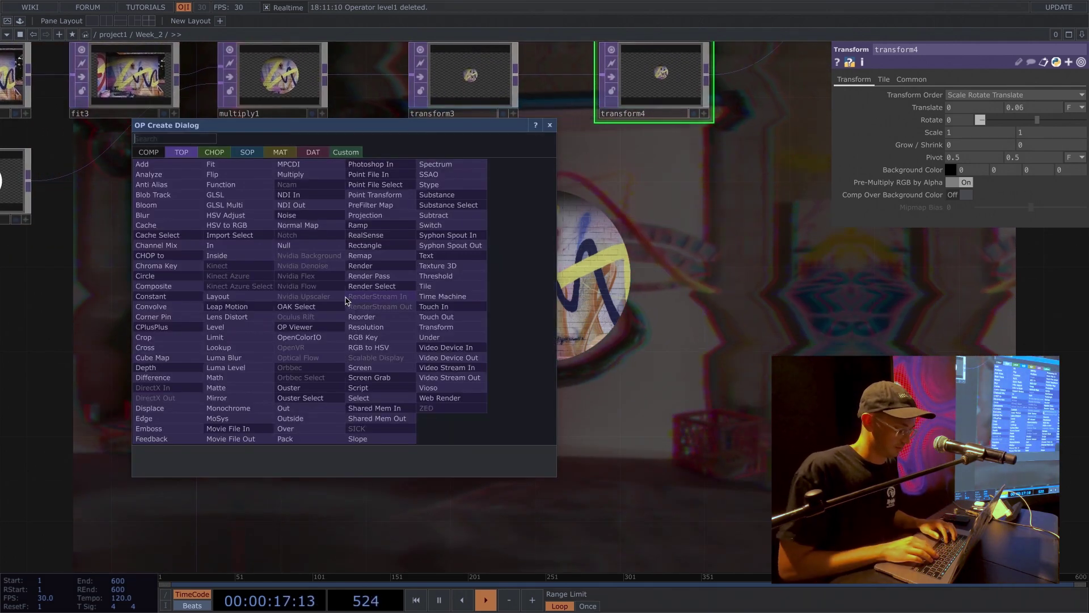
pyautogui.write('lfo')
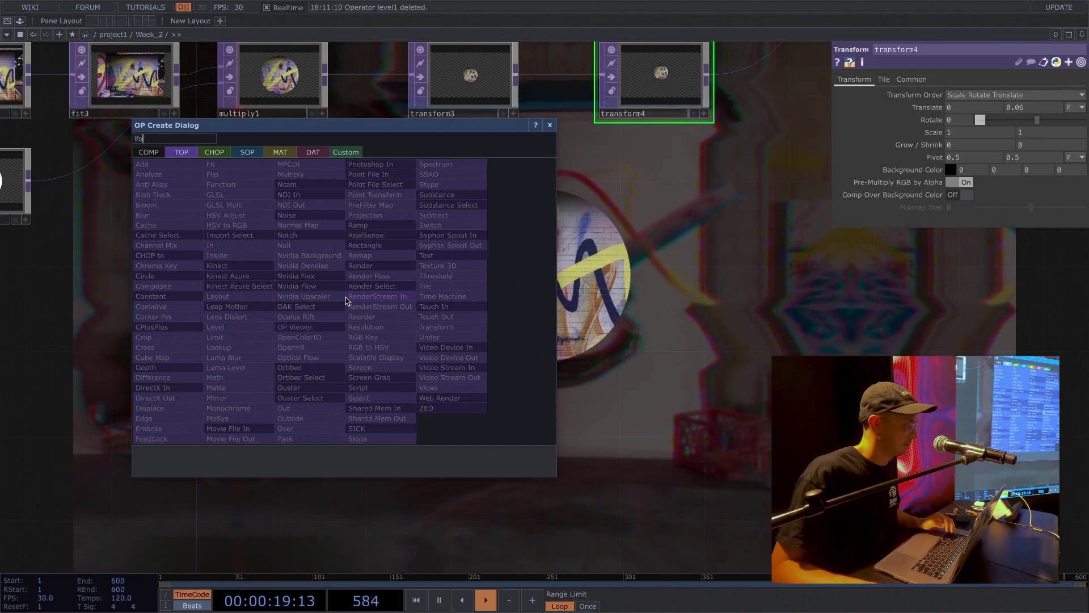
pyautogui.click(216, 153)
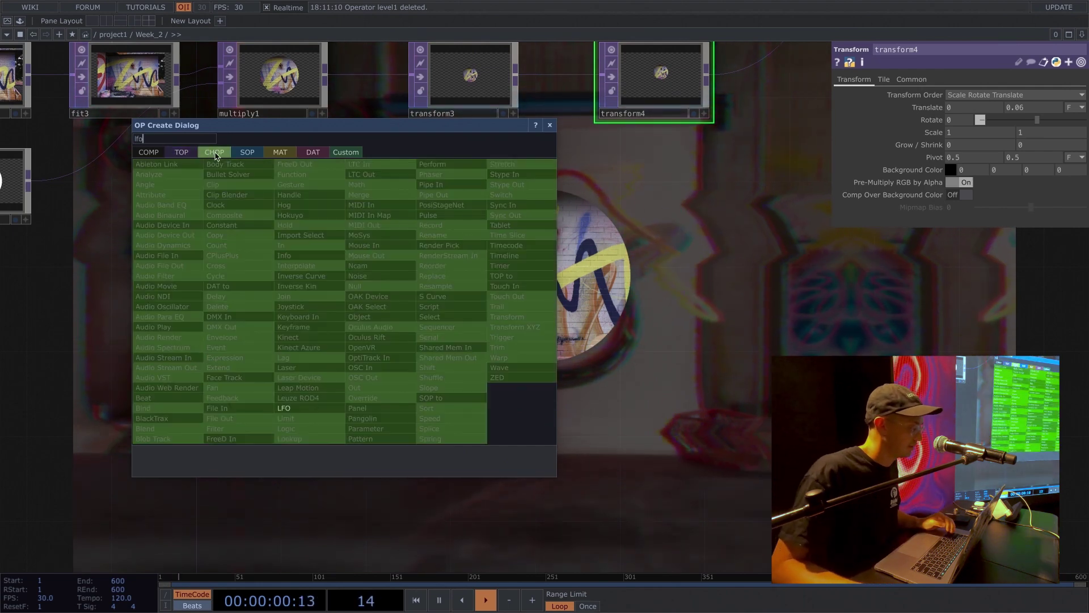
pyautogui.click(296, 410)
pyautogui.click(259, 263)
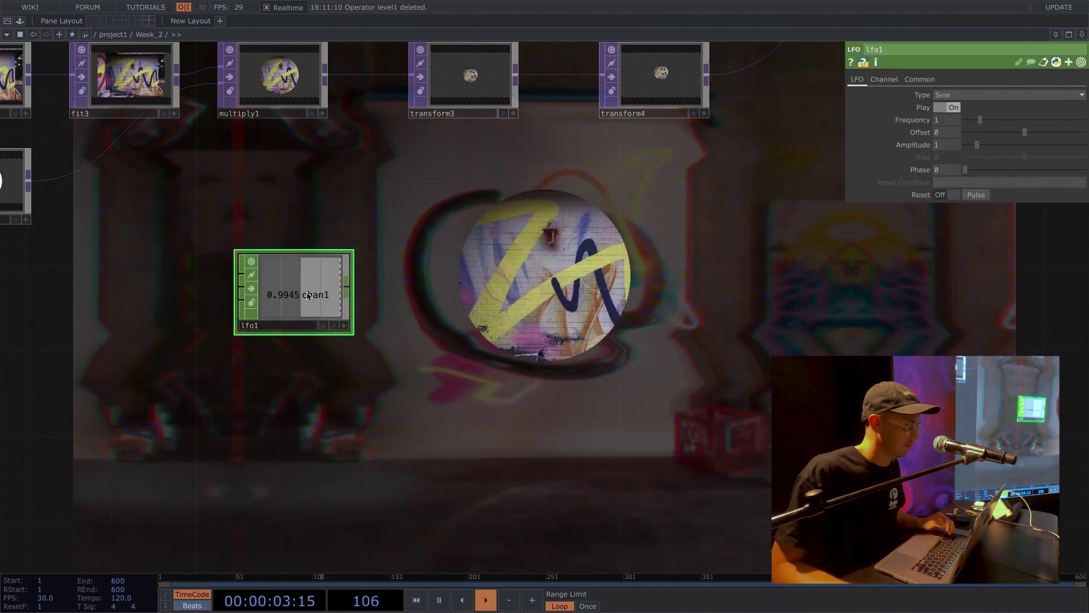
# Step: Insert a Math CHOP on the output of lfo1
pyautogui.press('Tab')
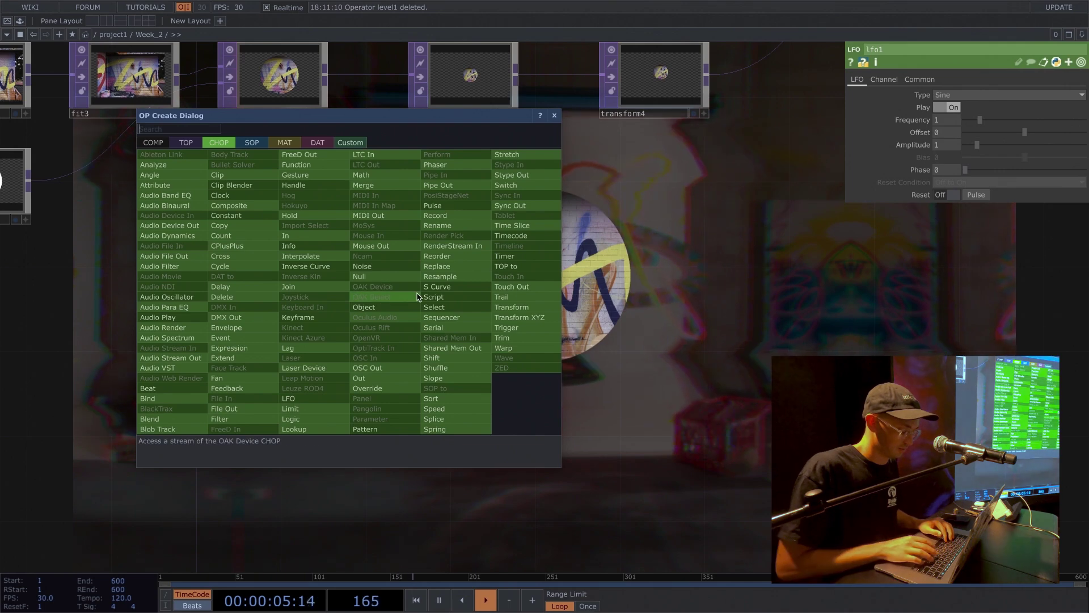
pyautogui.write('math')
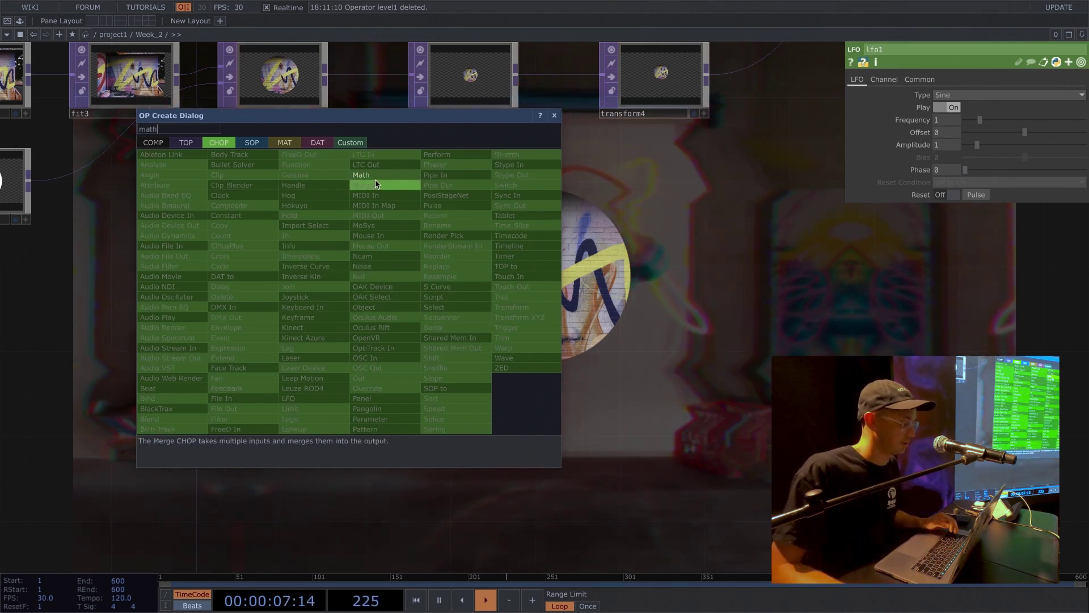
pyautogui.click(361, 175)
pyautogui.click(404, 266)
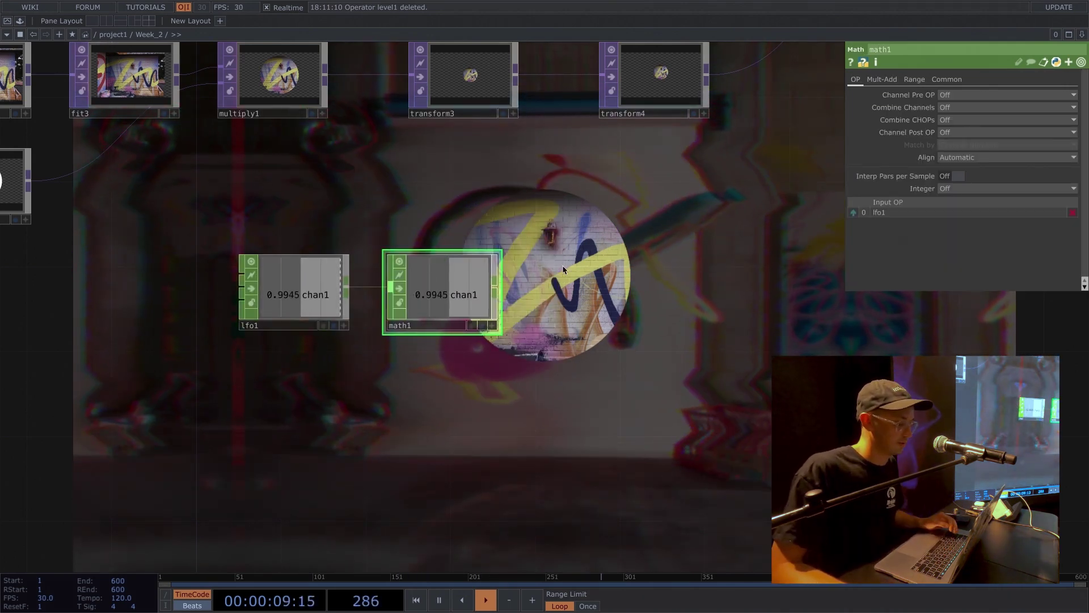
pyautogui.moveTo(569, 233); pyautogui.dragTo(443, 221)
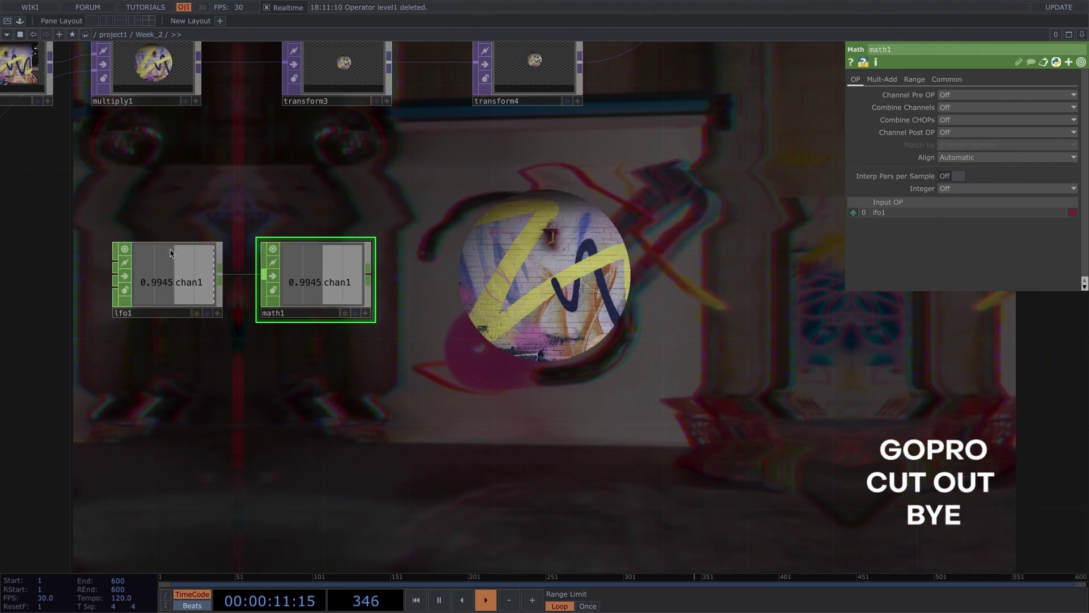
# Step: Insert a Null CHOP on the output of math1
pyautogui.rightClick(372, 278)
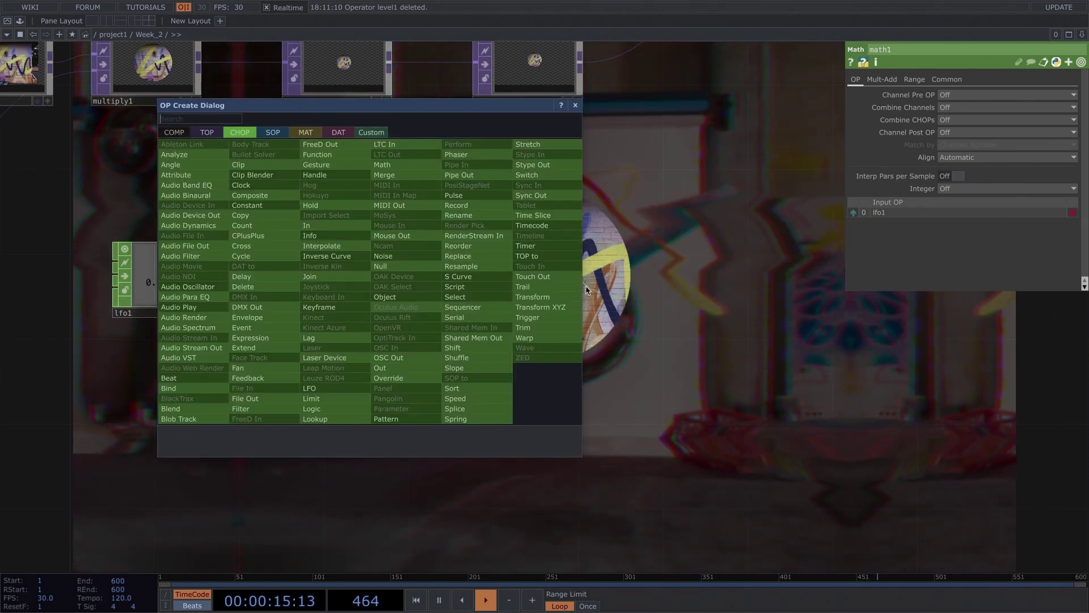
pyautogui.write('nu')
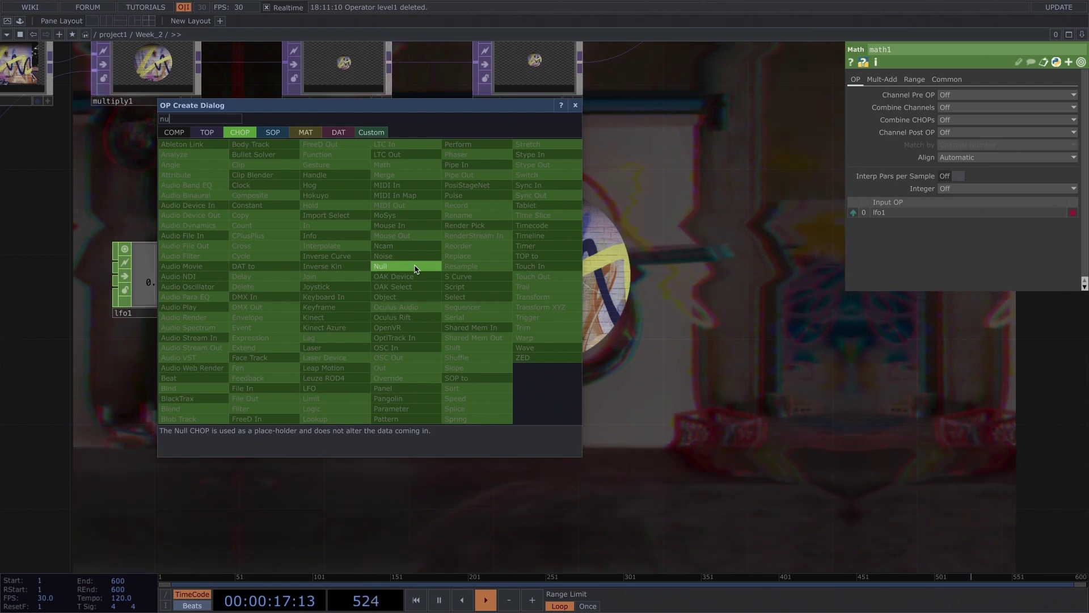
pyautogui.click(382, 266)
pyautogui.click(496, 279)
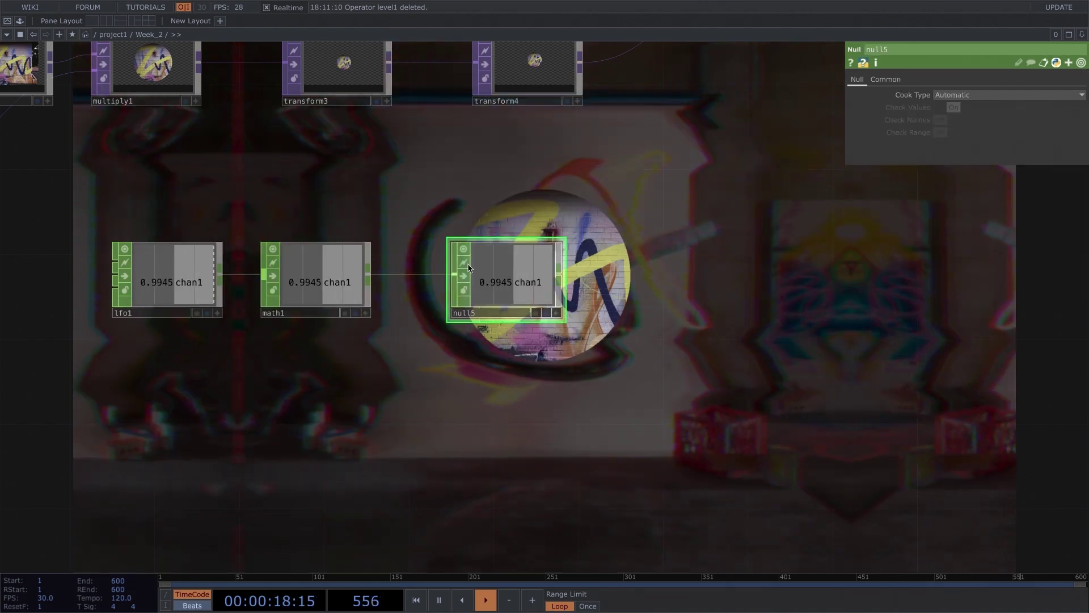
# Step: Link the chan1 channel of null5 to transform4's X translate and set its Y translate to 0
pyautogui.click(521, 101)
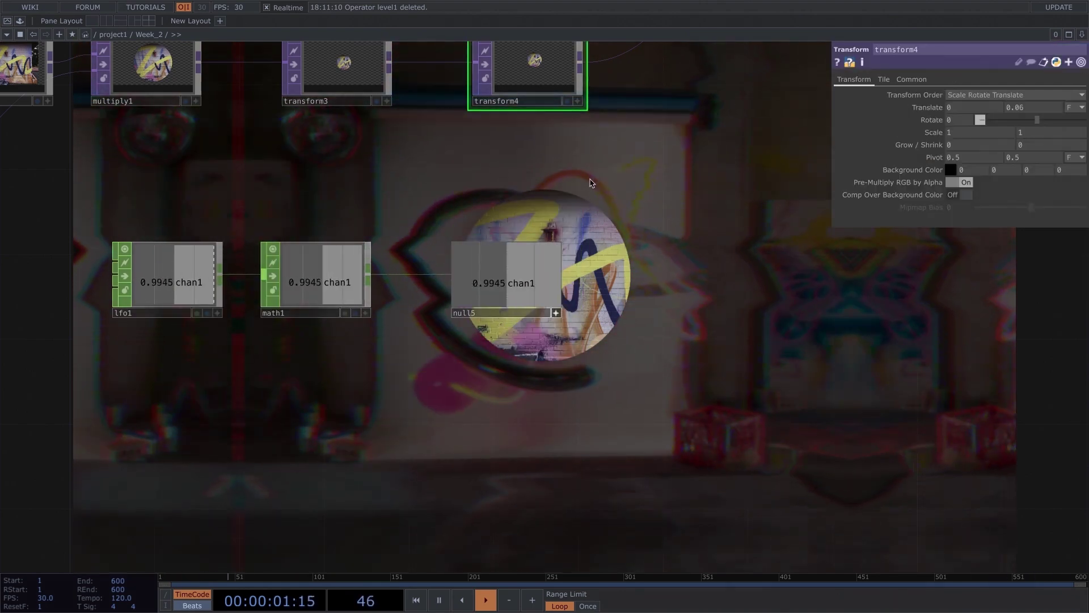
pyautogui.moveTo(556, 315); pyautogui.dragTo(551, 383)
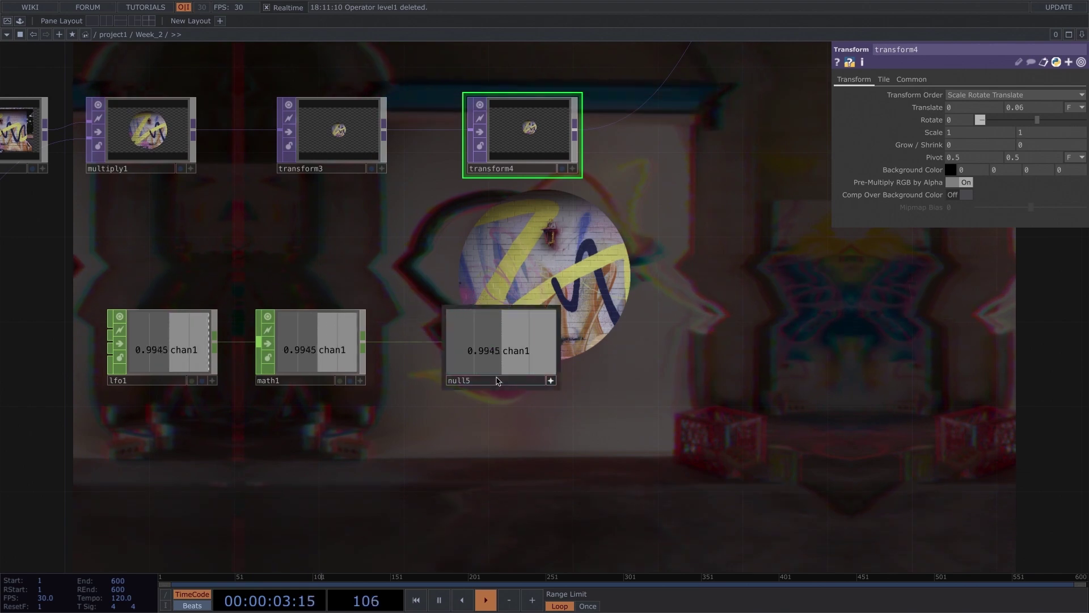
pyautogui.moveTo(498, 381); pyautogui.dragTo(650, 313)
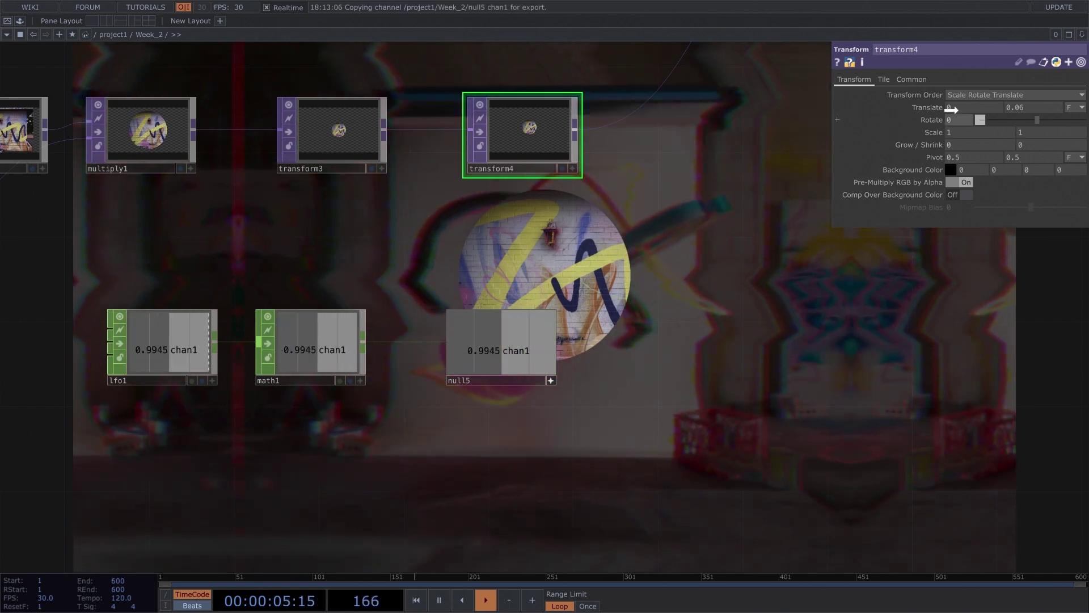
pyautogui.moveTo(951, 109); pyautogui.dragTo(953, 108)
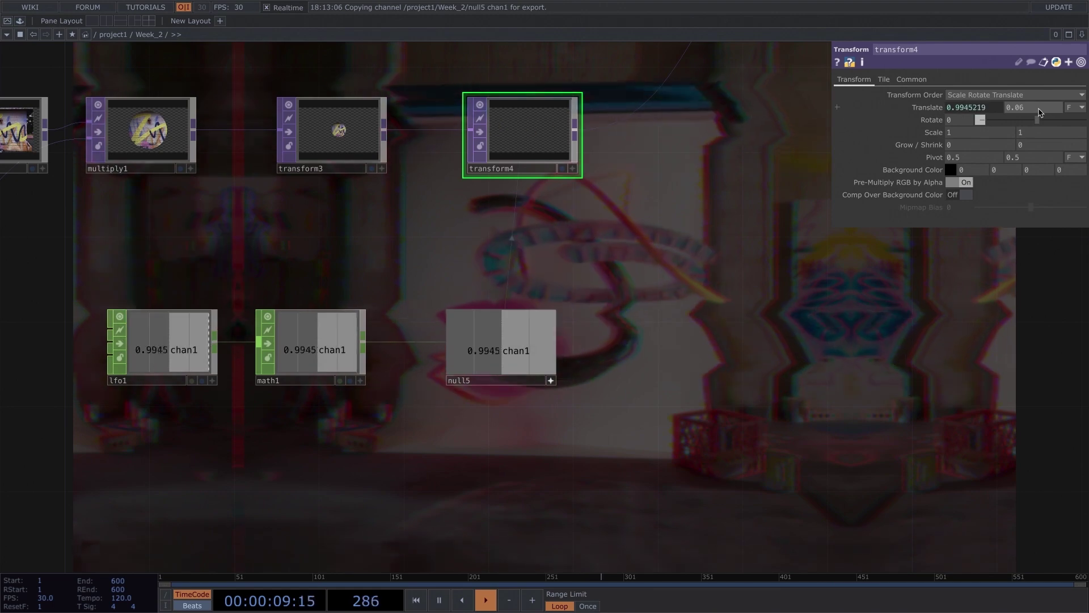
pyautogui.write('0')
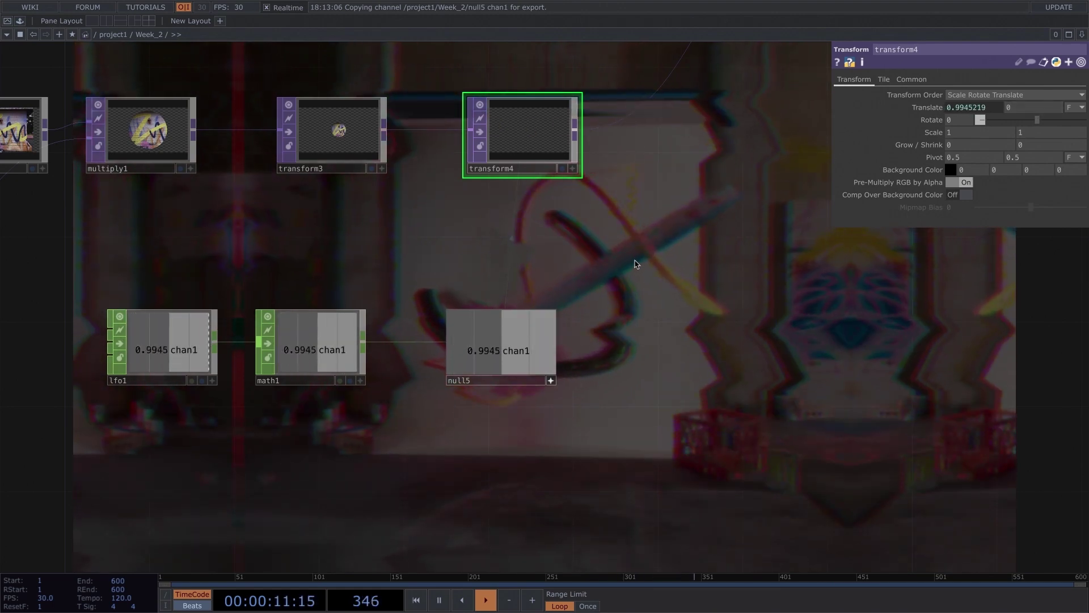
# Step: Remap the channel in math1 from the range -1 to 1 to the range -0.34 to 0.34
pyautogui.click(307, 340)
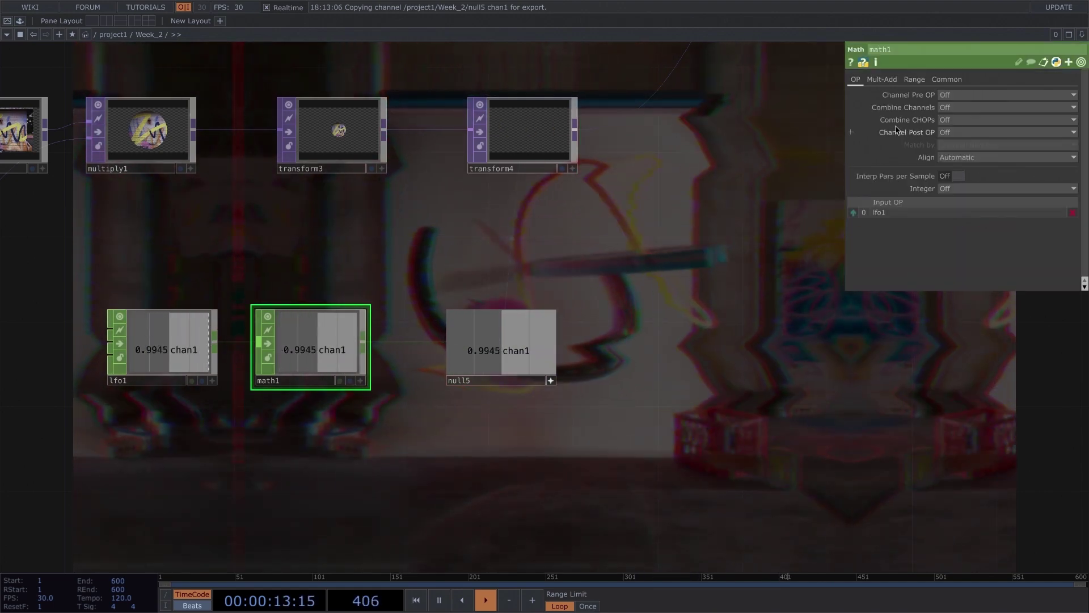
pyautogui.click(920, 83)
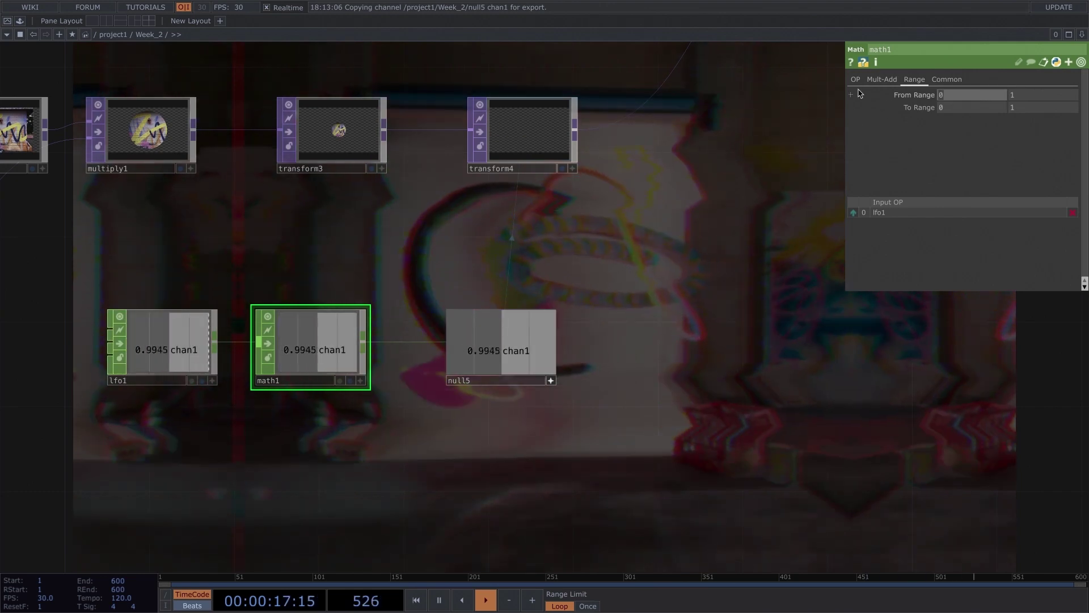
pyautogui.write('-1')
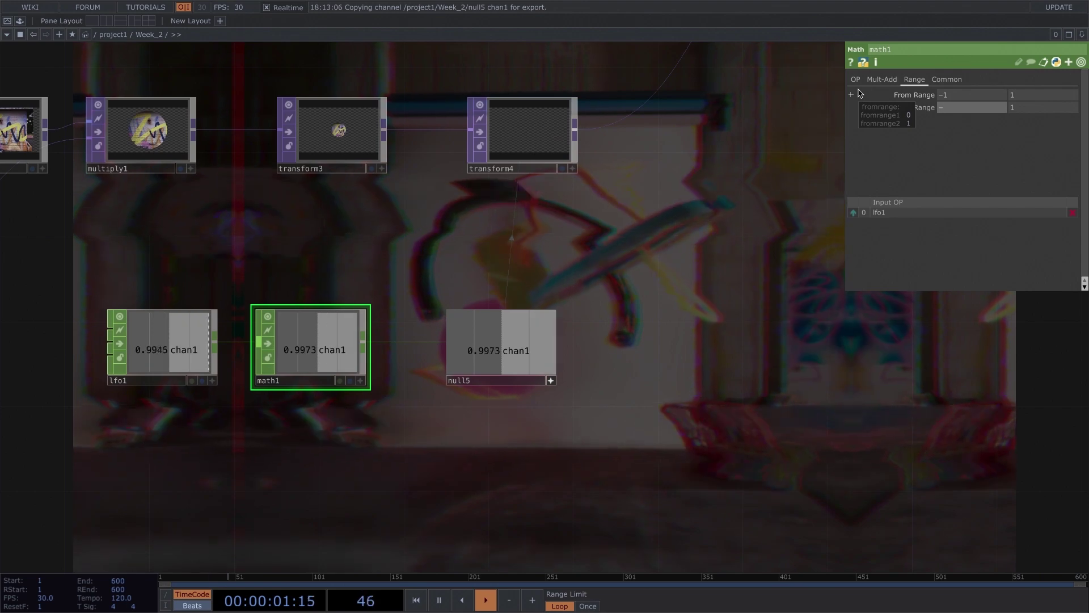
pyautogui.write('-0.')
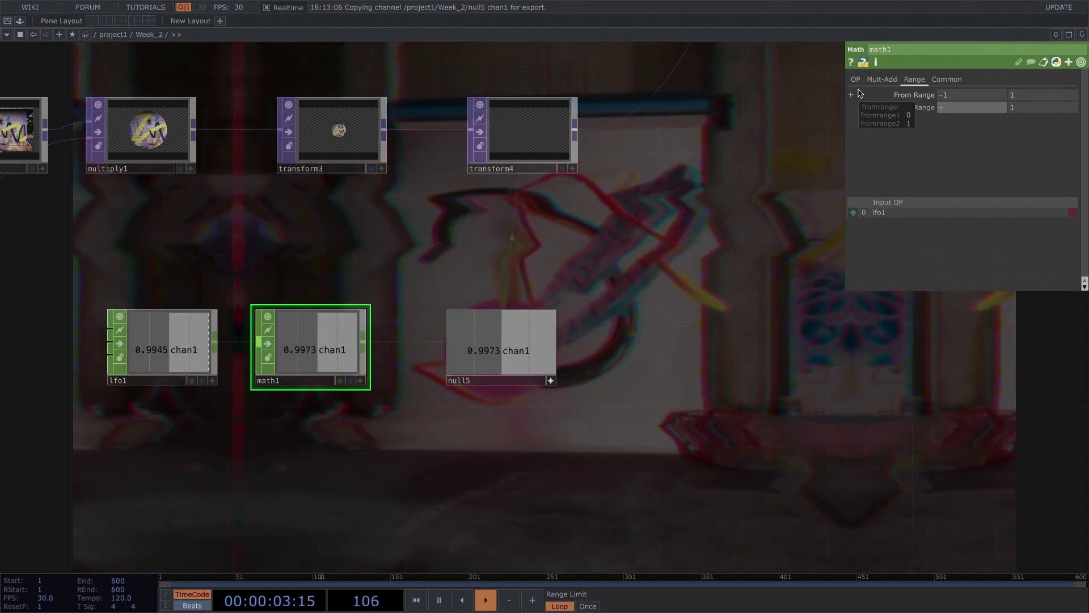
pyautogui.write('34')
pyautogui.press('Tab')
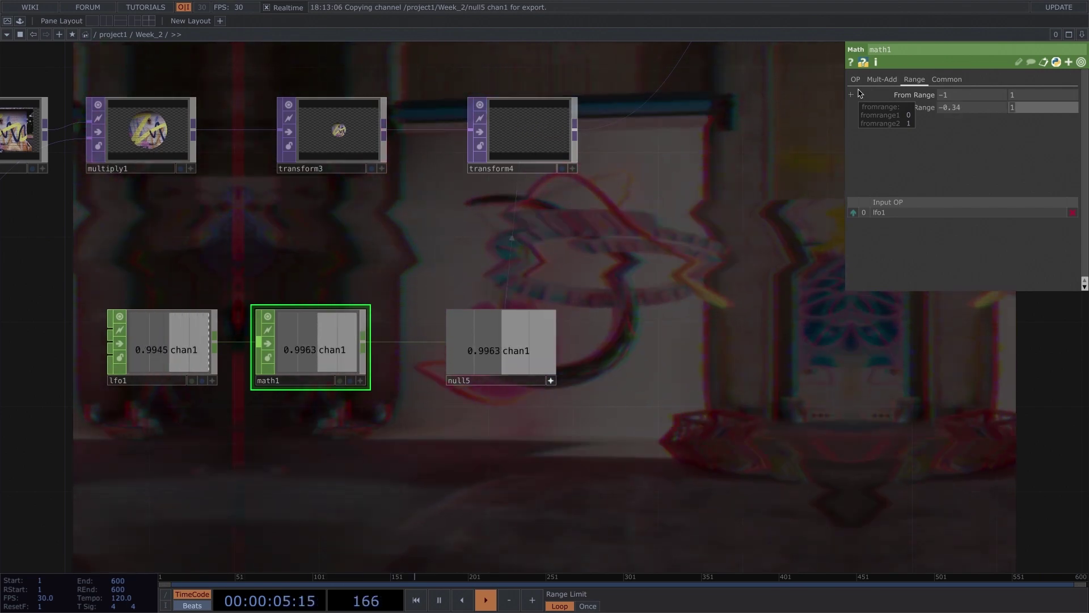
pyautogui.write('0.34')
pyautogui.press('Return')
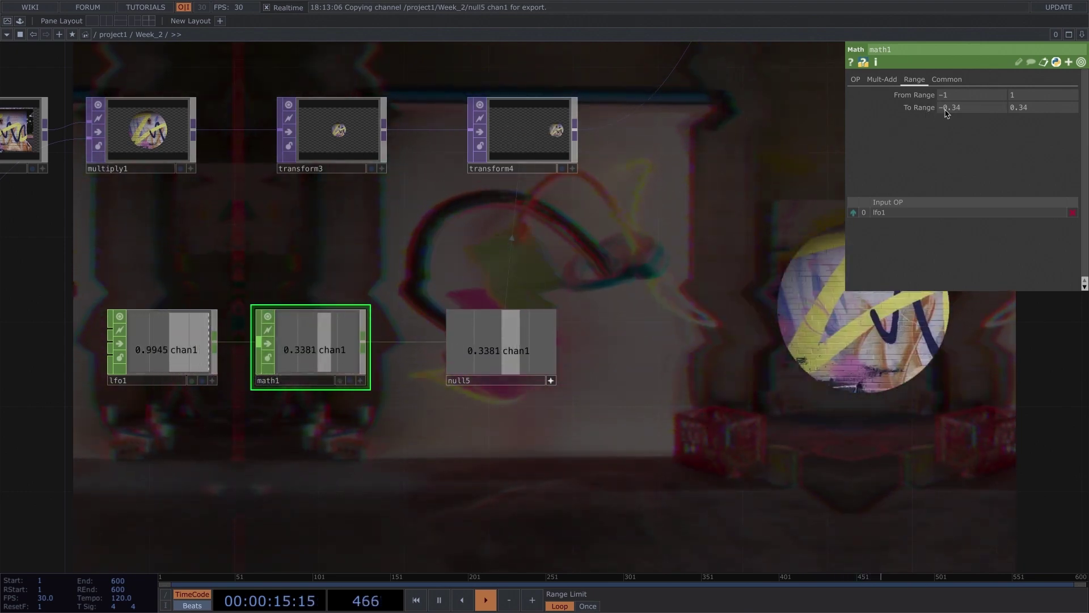
# Step: Release transform4's X translate from its channel to test horizontal offsets manually, and link null5's chan1 back to it
pyautogui.click(923, 107)
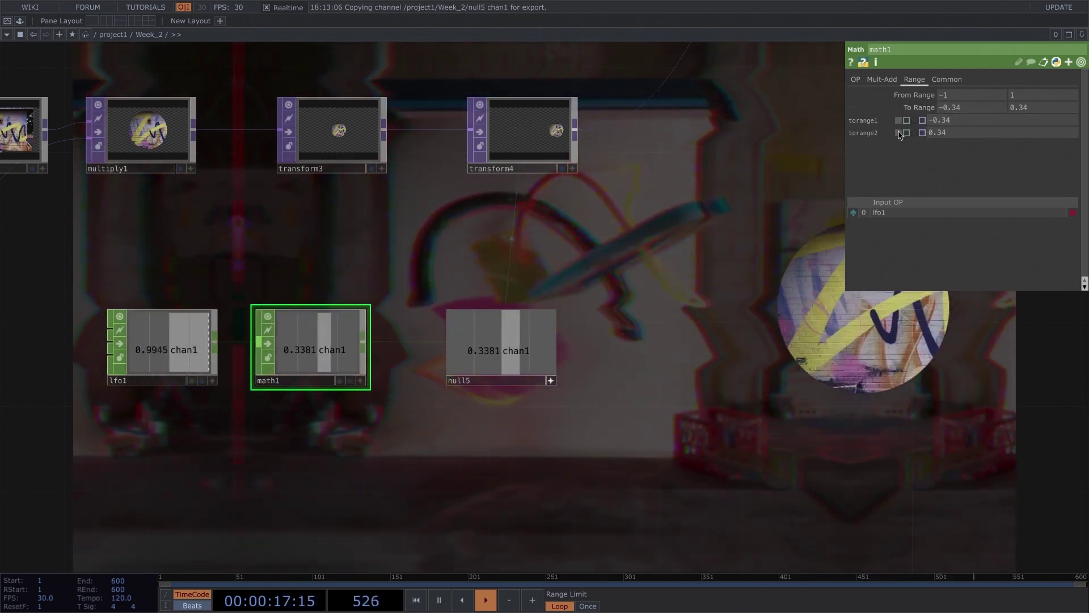
pyautogui.click(528, 146)
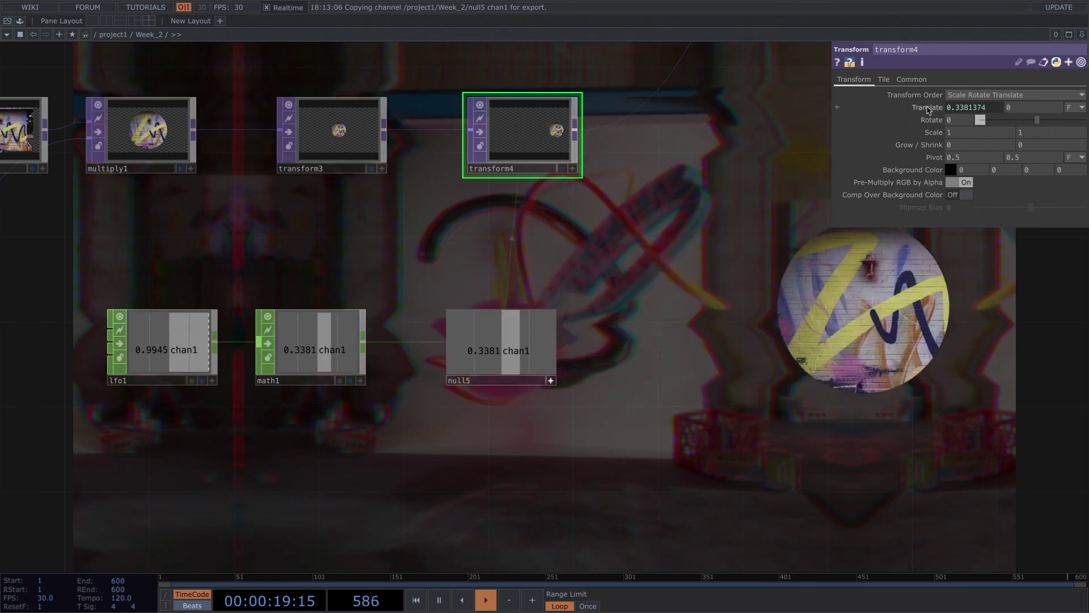
pyautogui.click(929, 111)
pyautogui.click(895, 121)
pyautogui.click(938, 110)
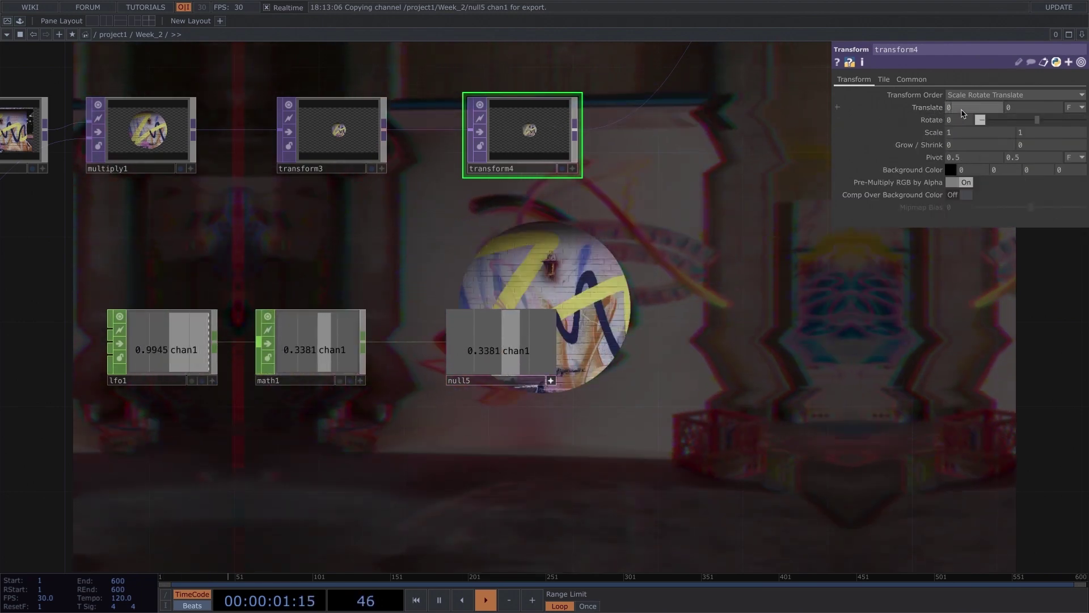
pyautogui.moveTo(962, 126); pyautogui.dragTo(961, 91, button='middle')
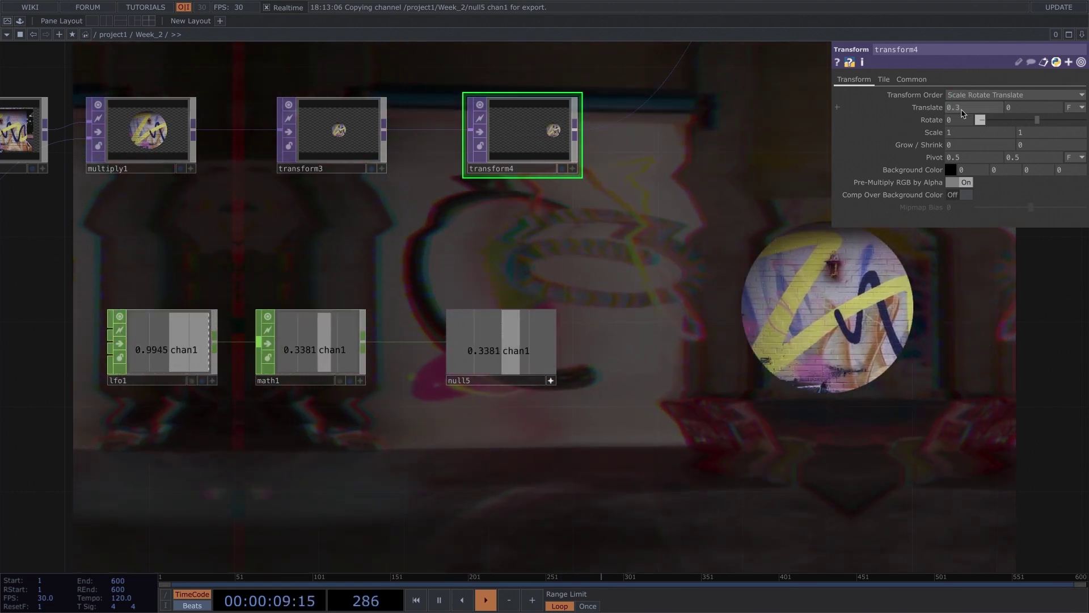
pyautogui.moveTo(512, 343); pyautogui.dragTo(972, 105)
pyautogui.click(971, 101)
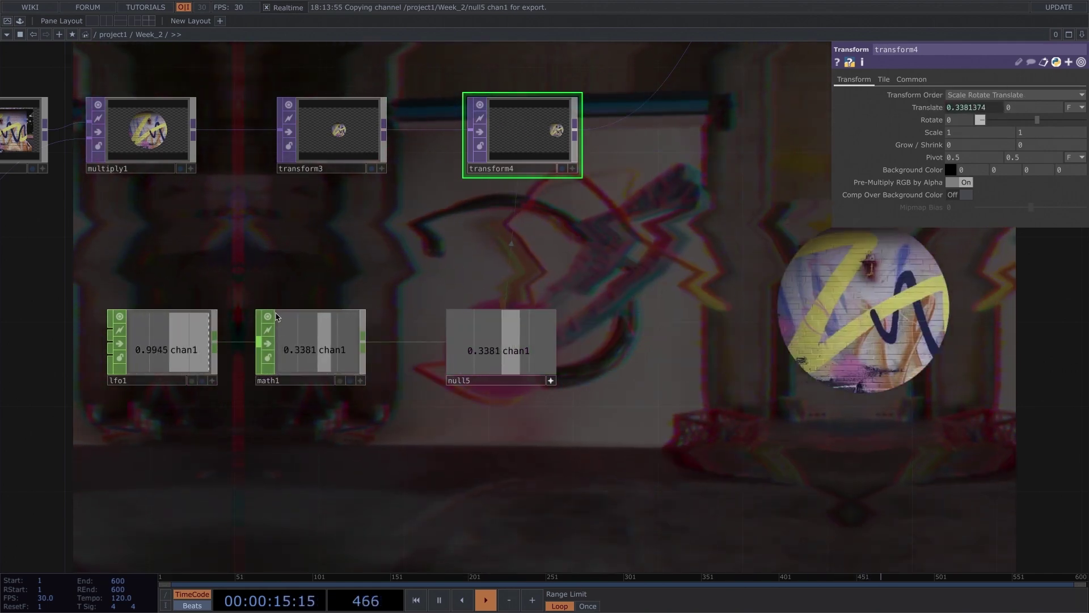
# Step: Widen the To Range of math1 to -0.4 and 0.4
pyautogui.click(311, 346)
pyautogui.click(969, 108)
pyautogui.write('-0.4')
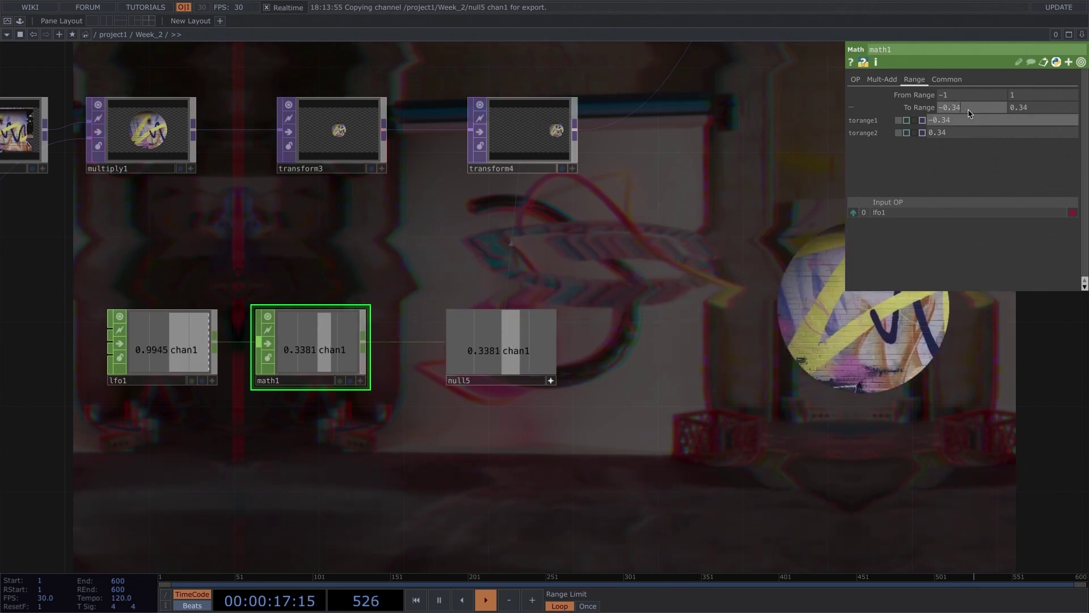
pyautogui.press('Tab')
pyautogui.write('0')
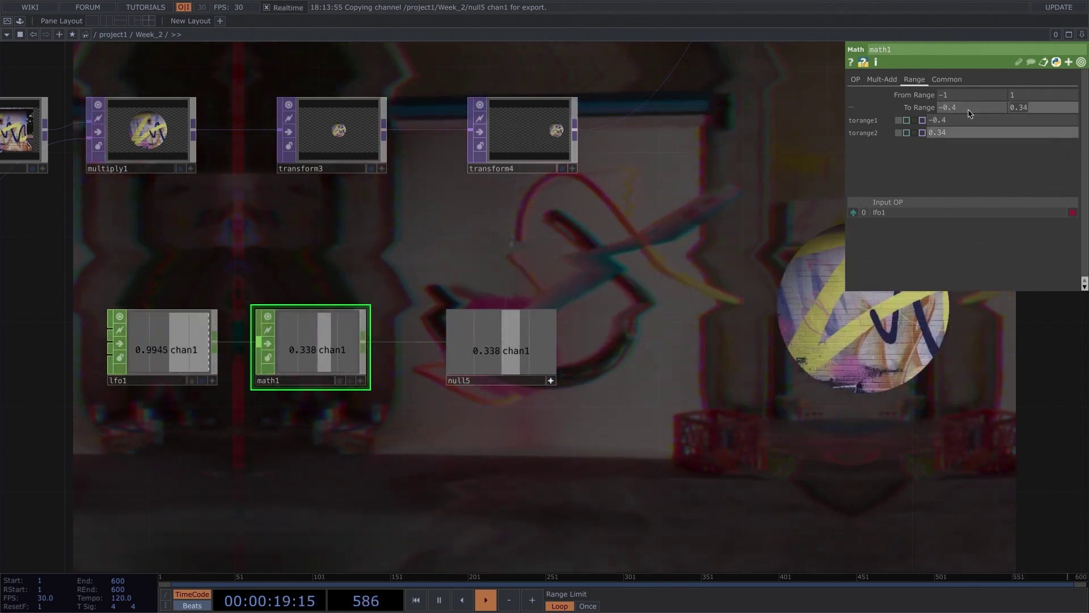
pyautogui.write('.4')
pyautogui.press('Return')
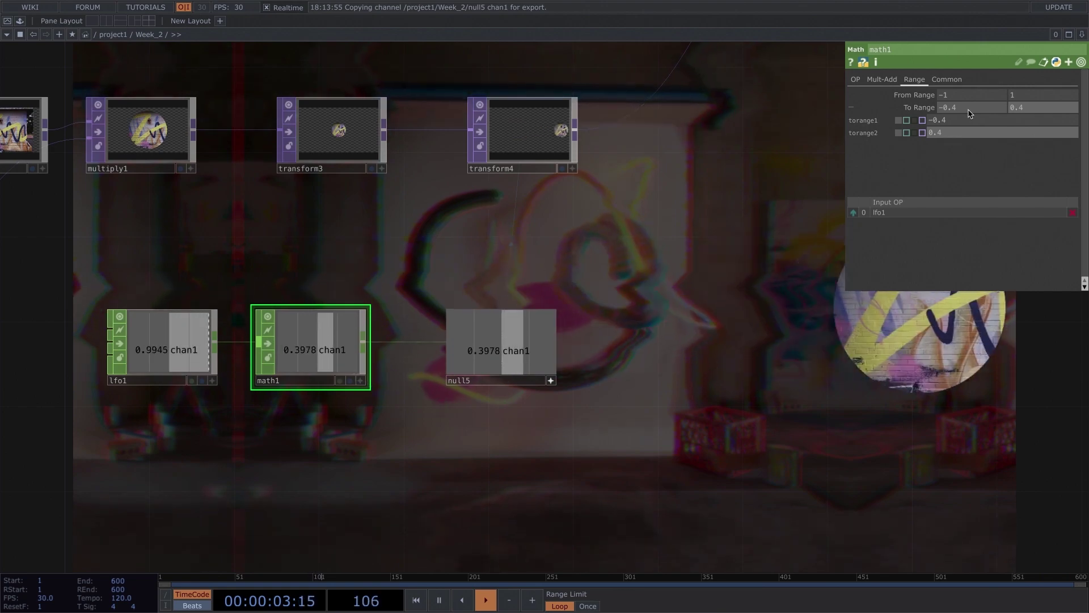
# Step: Slow down lfo1 by trying a frequency of 0.5 and settling on 0.3
pyautogui.click(162, 329)
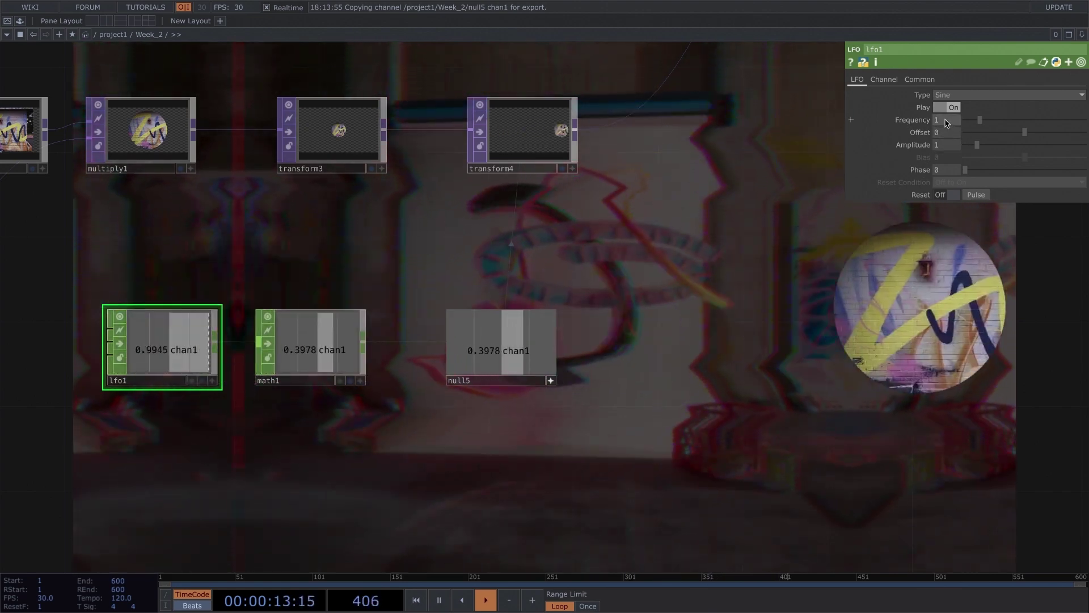
pyautogui.write('.5')
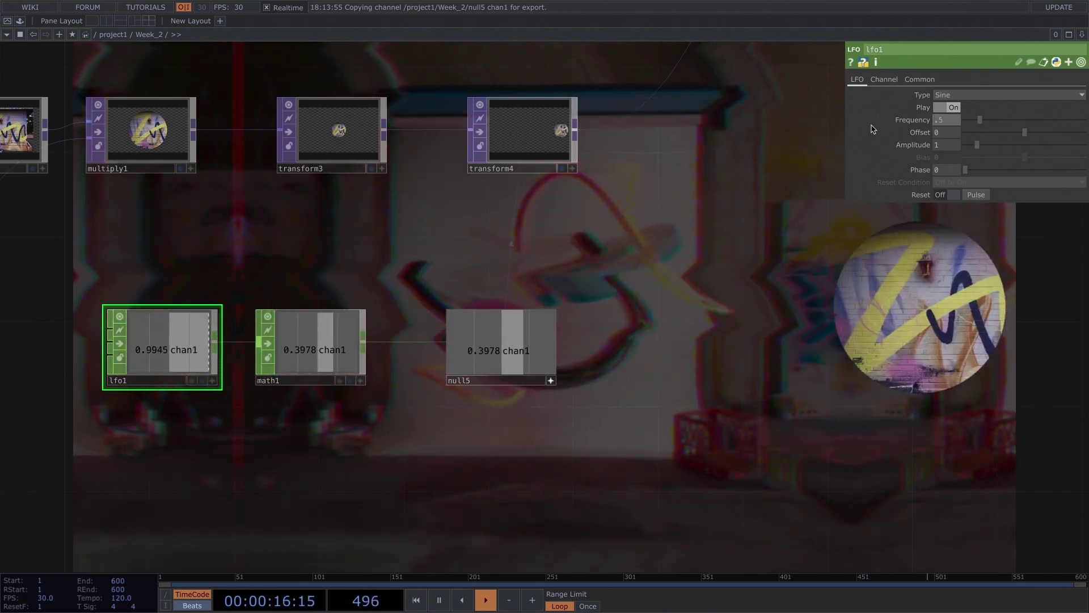
pyautogui.press('Return')
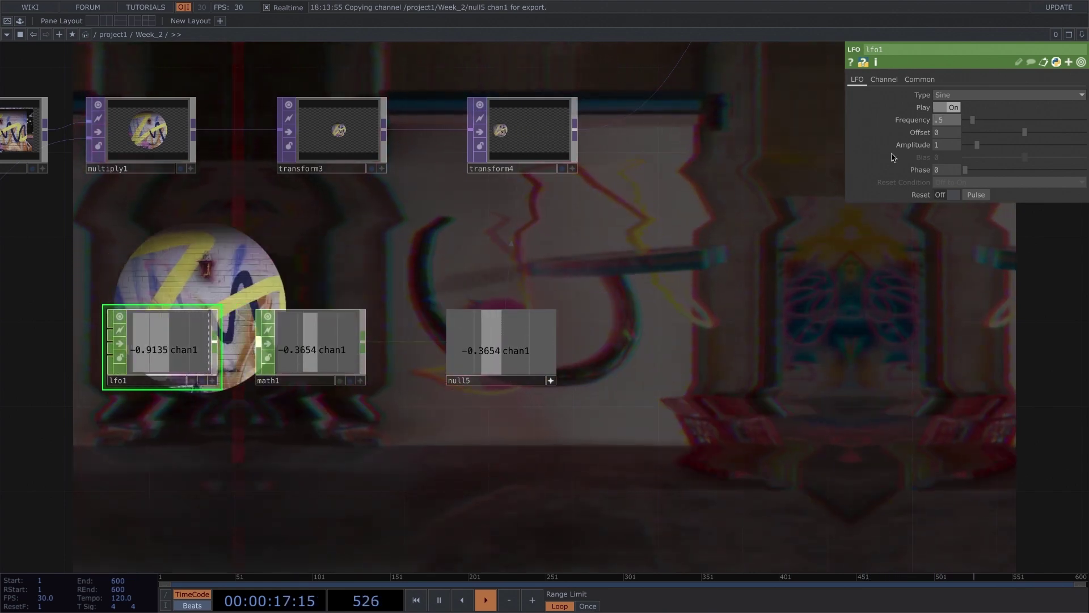
pyautogui.press('BackSpace')
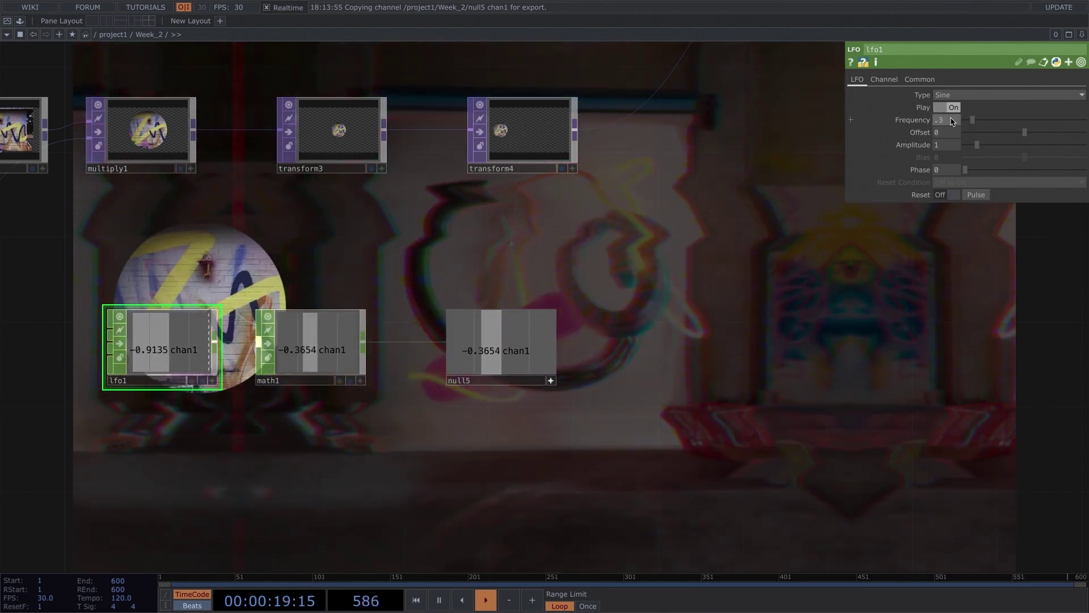
pyautogui.write('3')
pyautogui.press('Return')
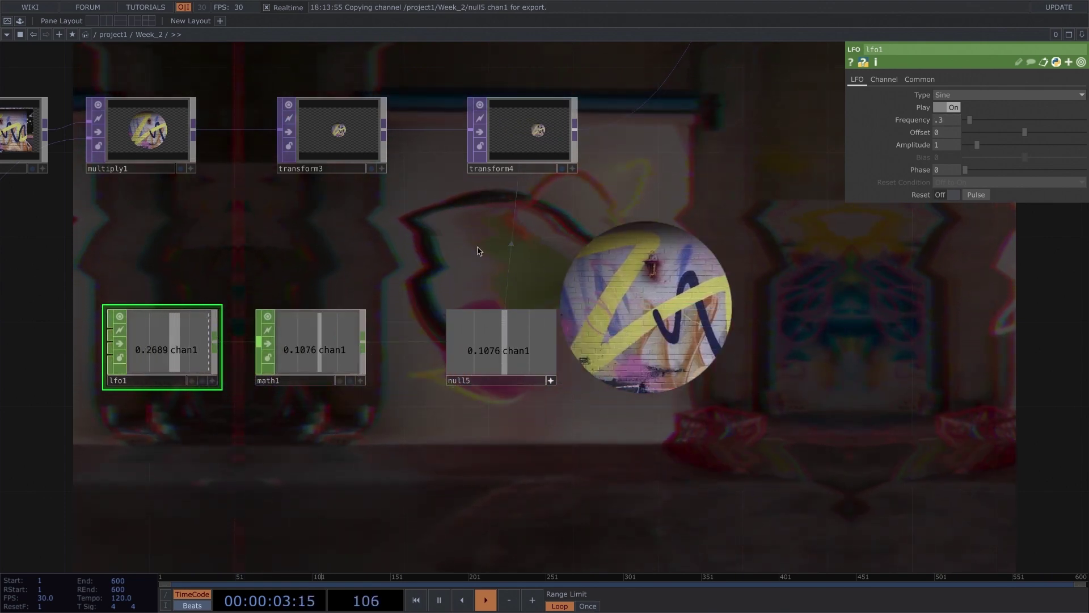
# Step: Try other waveform types on lfo1, including Square, and settle on Triangle
pyautogui.moveTo(378, 259); pyautogui.dragTo(390, 218)
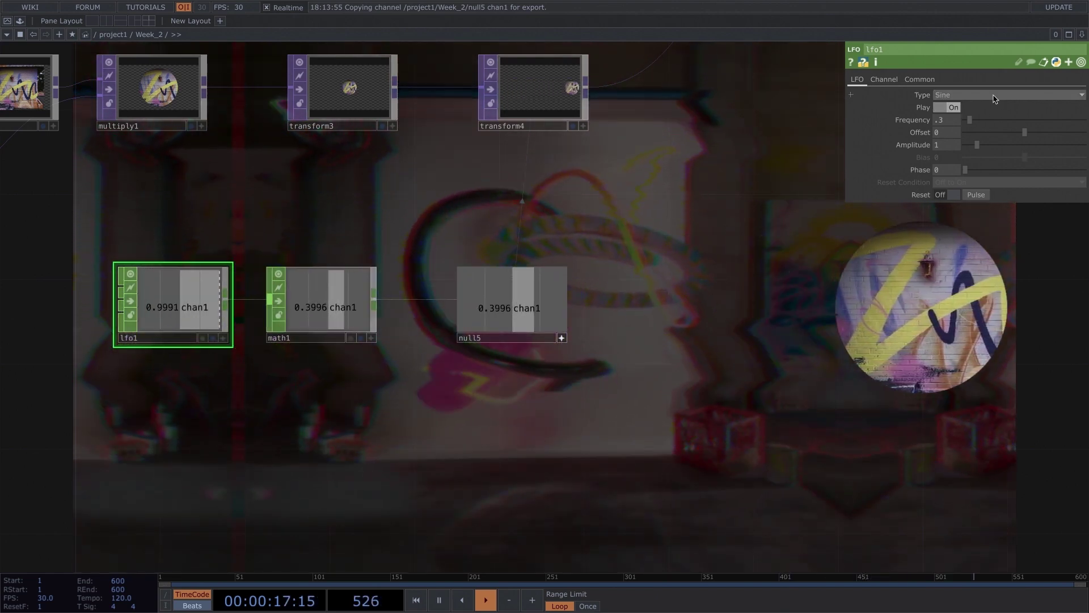
pyautogui.click(945, 107)
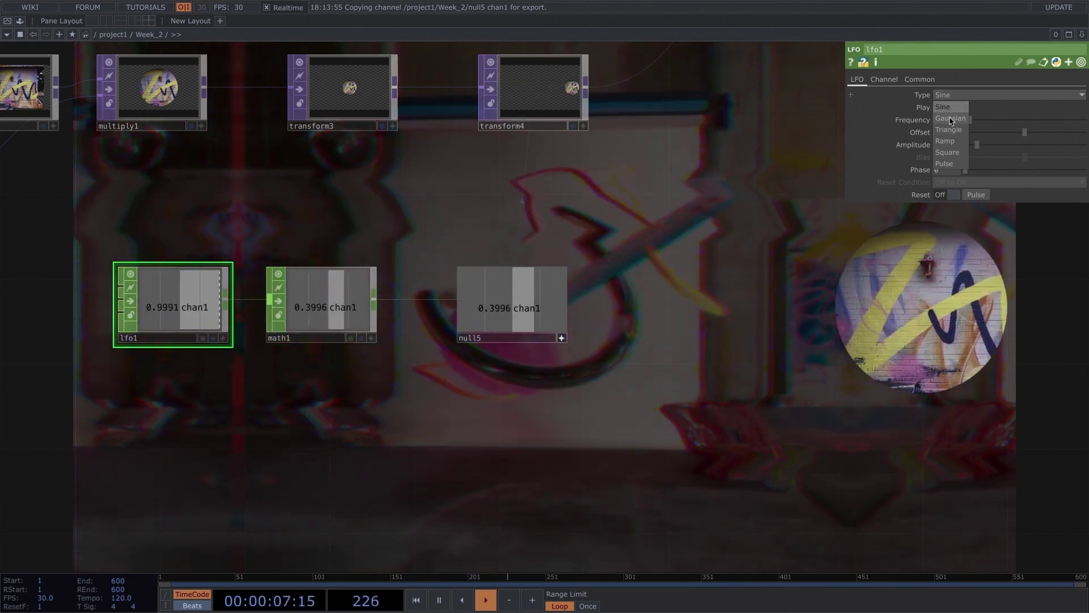
pyautogui.click(951, 119)
pyautogui.click(949, 130)
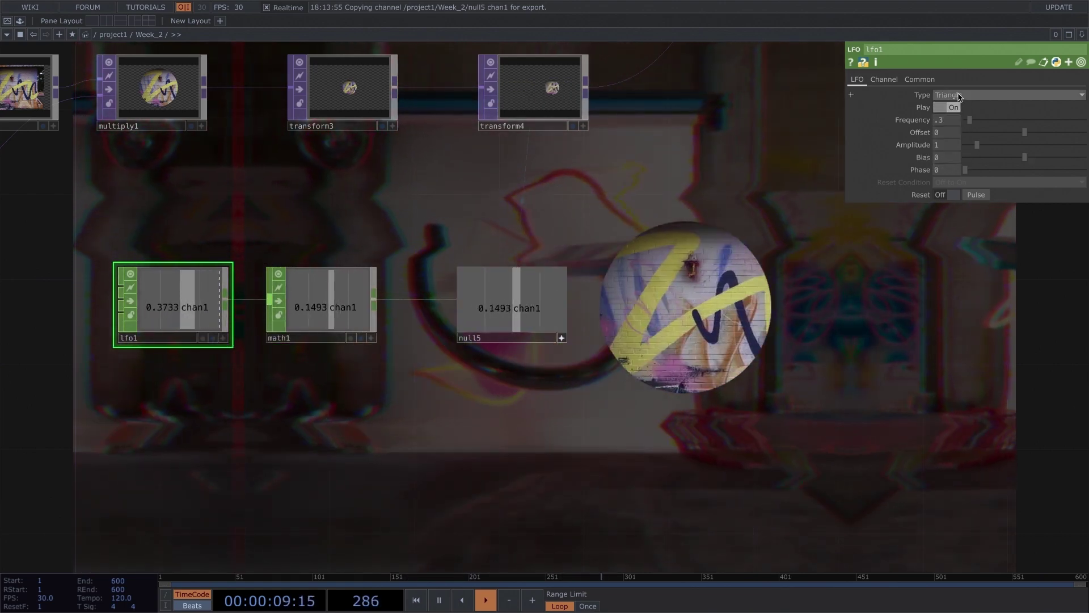
pyautogui.click(960, 96)
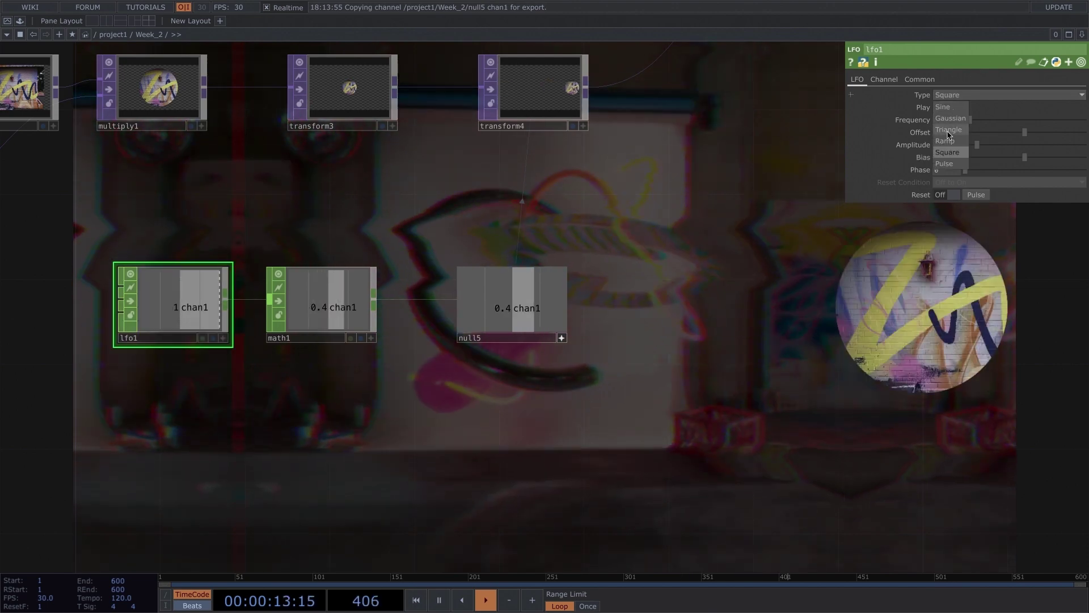
pyautogui.click(952, 130)
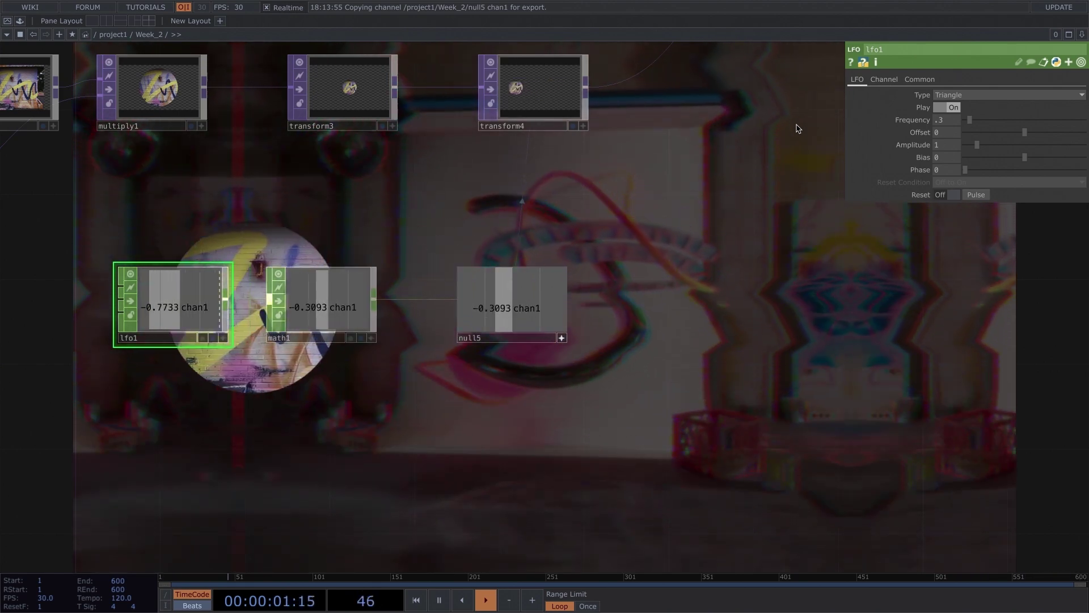
# Step: Move the lfo1, math1 and null5 chain up, closer beneath the row of transform nodes
pyautogui.moveTo(437, 325); pyautogui.dragTo(440, 323)
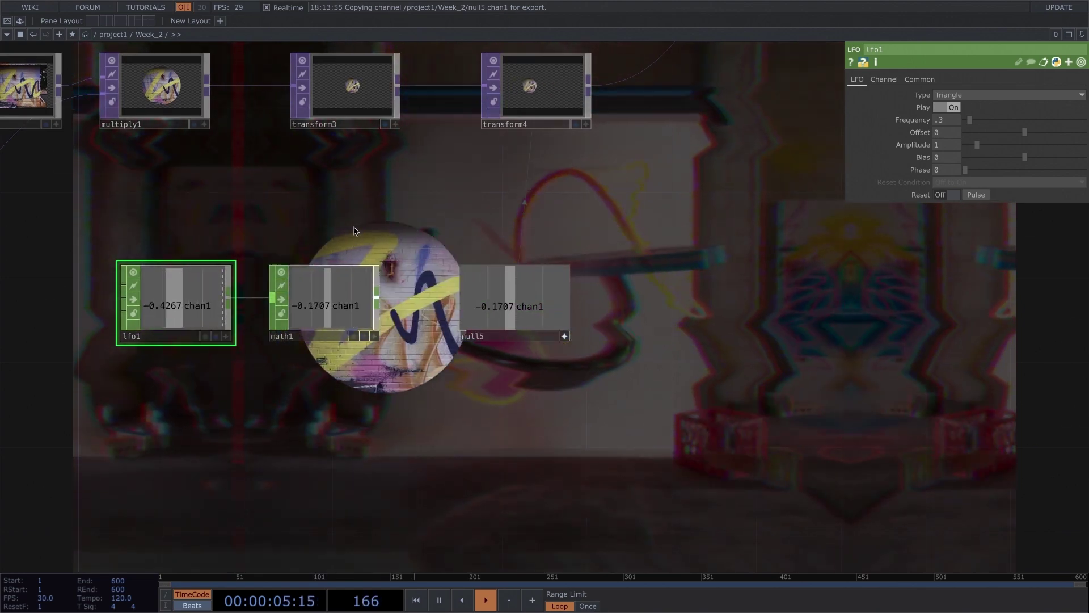
pyautogui.moveTo(316, 309); pyautogui.dragTo(357, 277, button='middle')
pyautogui.moveTo(668, 352); pyautogui.dragTo(168, 221)
pyautogui.moveTo(245, 267); pyautogui.dragTo(245, 204)
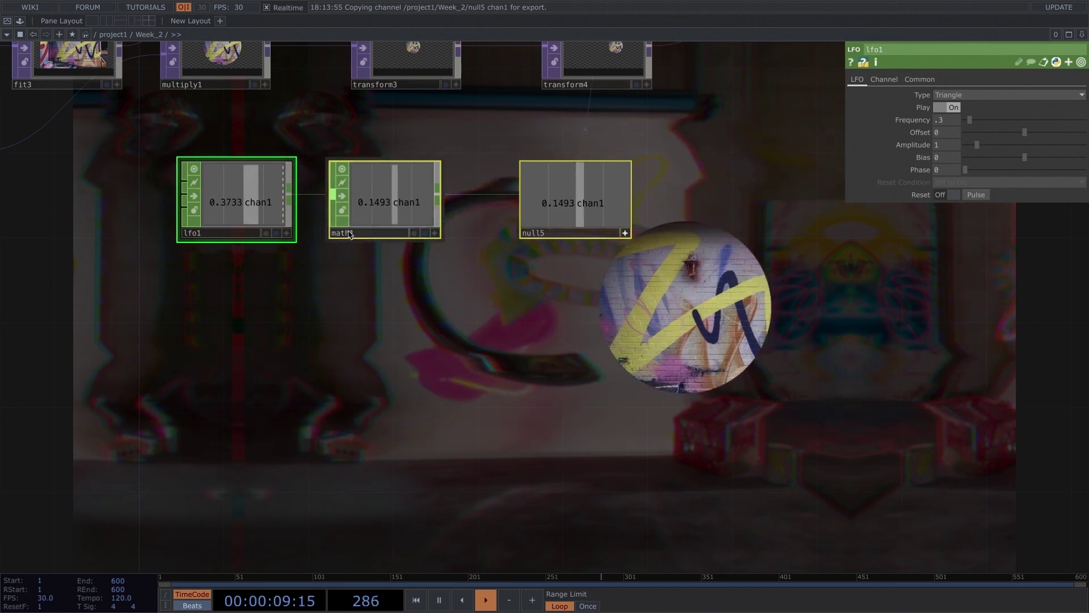
# Step: Duplicate lfo1, math1 and null5 together and place the copied chain directly below the original
pyautogui.click(693, 279)
pyautogui.moveTo(729, 307); pyautogui.dragTo(299, 176)
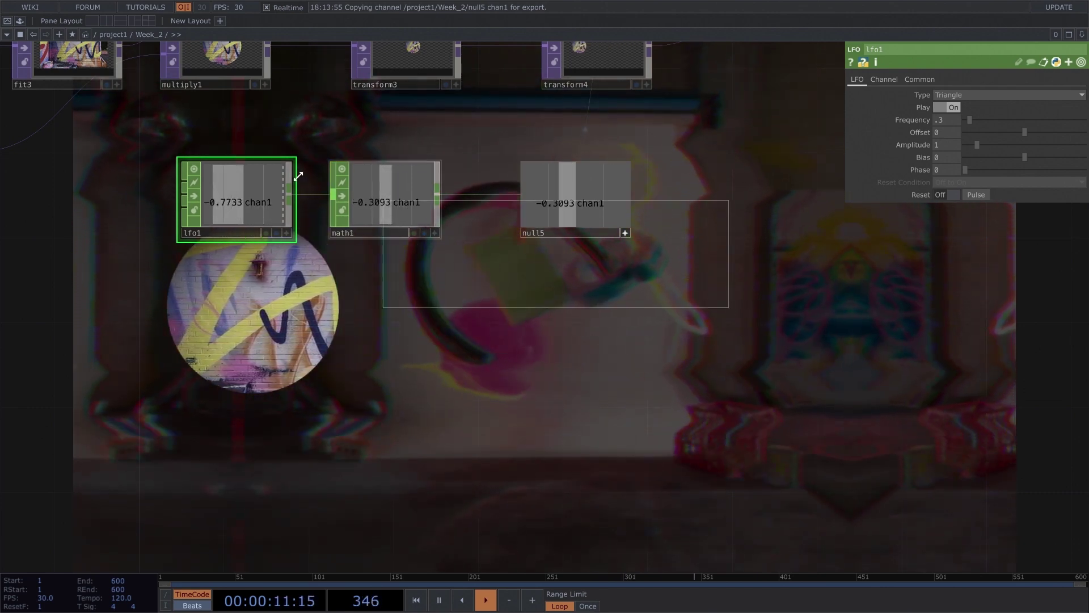
pyautogui.moveTo(164, 122)
pyautogui.mouseDown()
pyautogui.moveTo(144, 117)
pyautogui.moveTo(167, 135)
pyautogui.mouseUp()
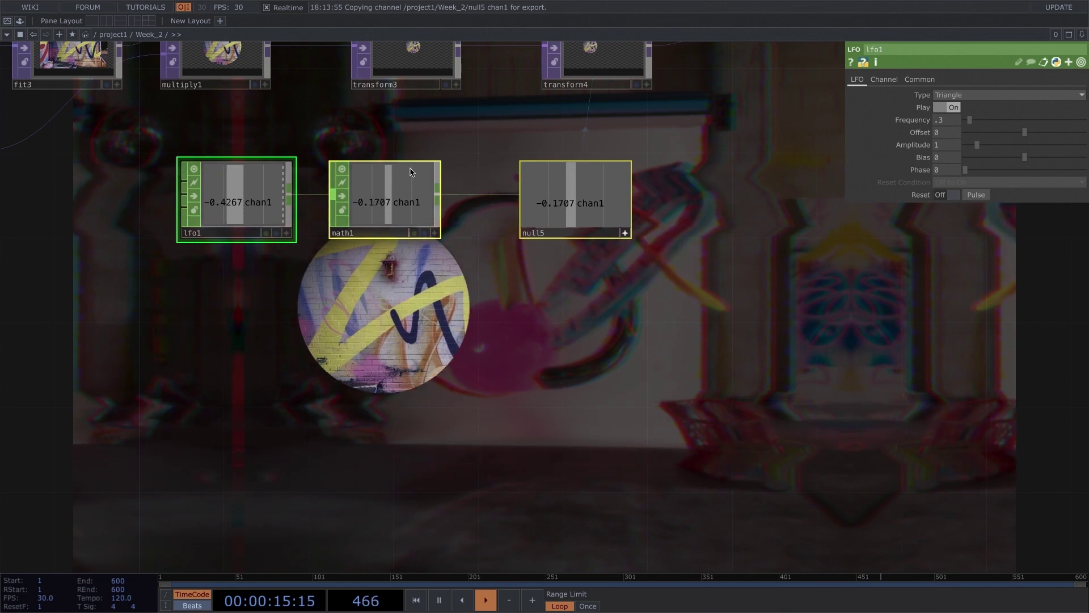
pyautogui.hotkey('ctrl', 'c')
pyautogui.hotkey('ctrl', 'v')
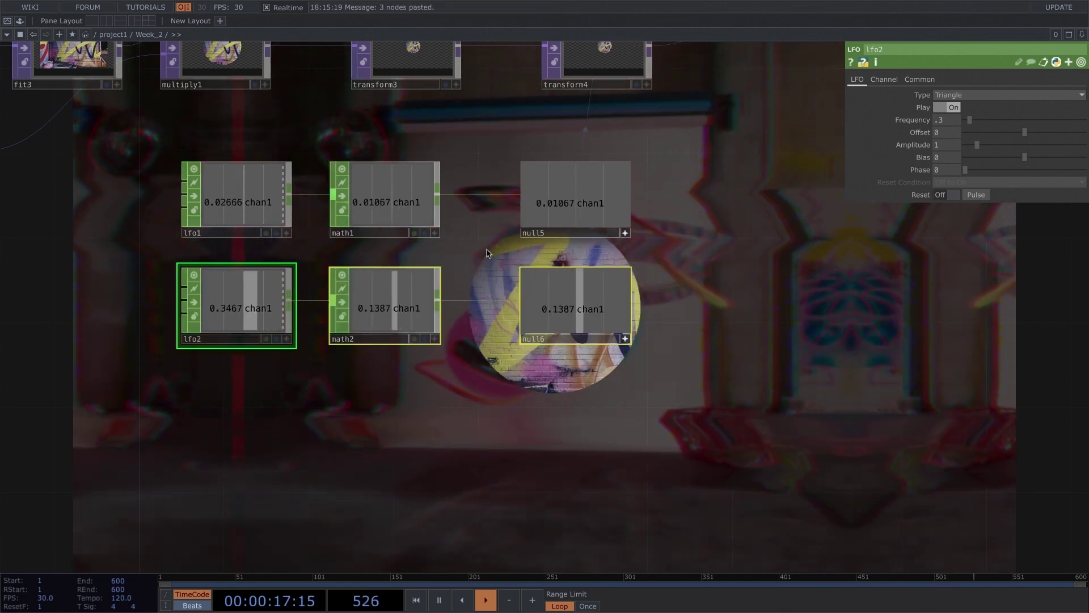
# Step: Link the chan1 channel of null6 to transform4's Y translate
pyautogui.click(490, 271)
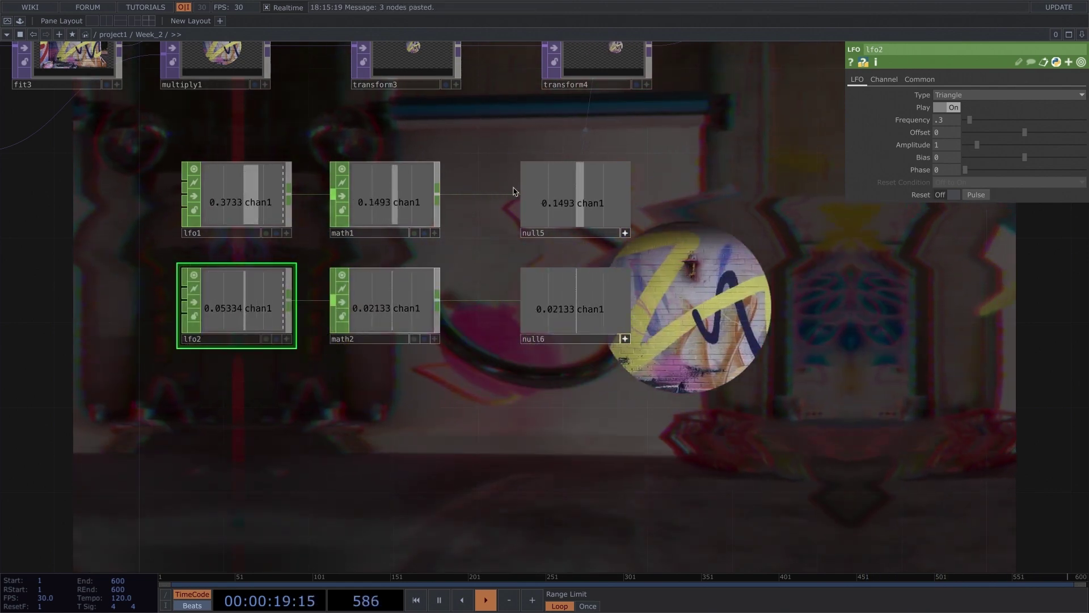
pyautogui.moveTo(684, 142); pyautogui.dragTo(683, 186)
pyautogui.click(594, 94)
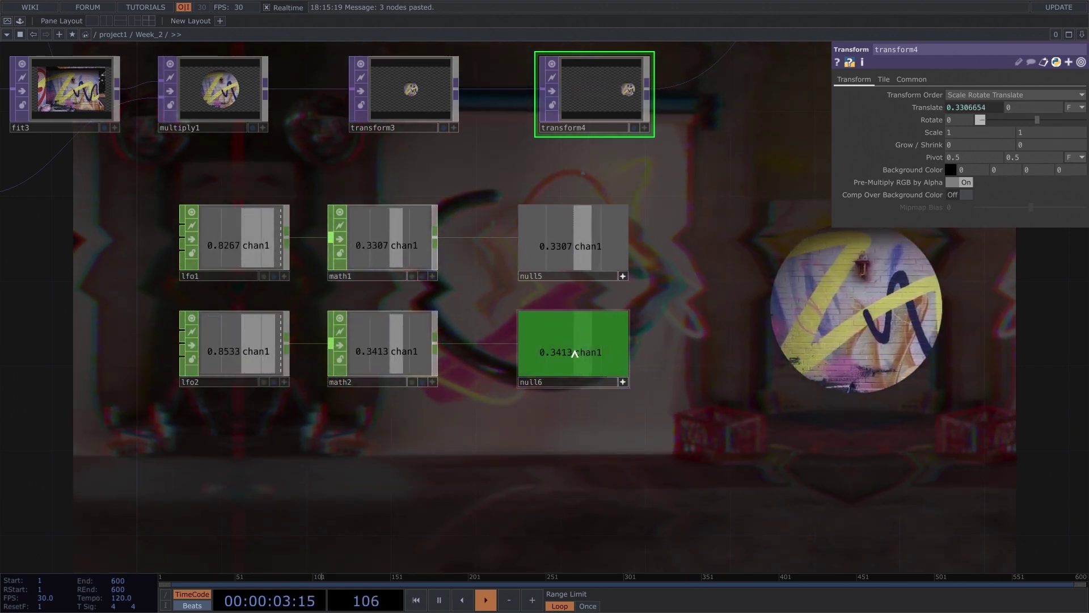
pyautogui.moveTo(558, 359); pyautogui.dragTo(1022, 109)
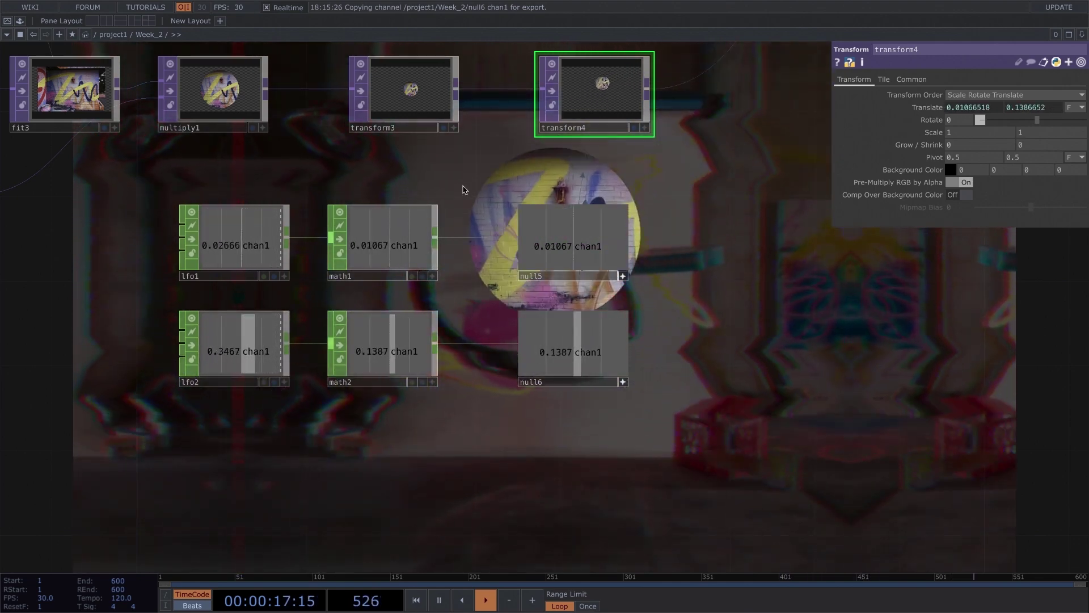
# Step: Set the frequency of lfo2 to 0.2
pyautogui.click(250, 335)
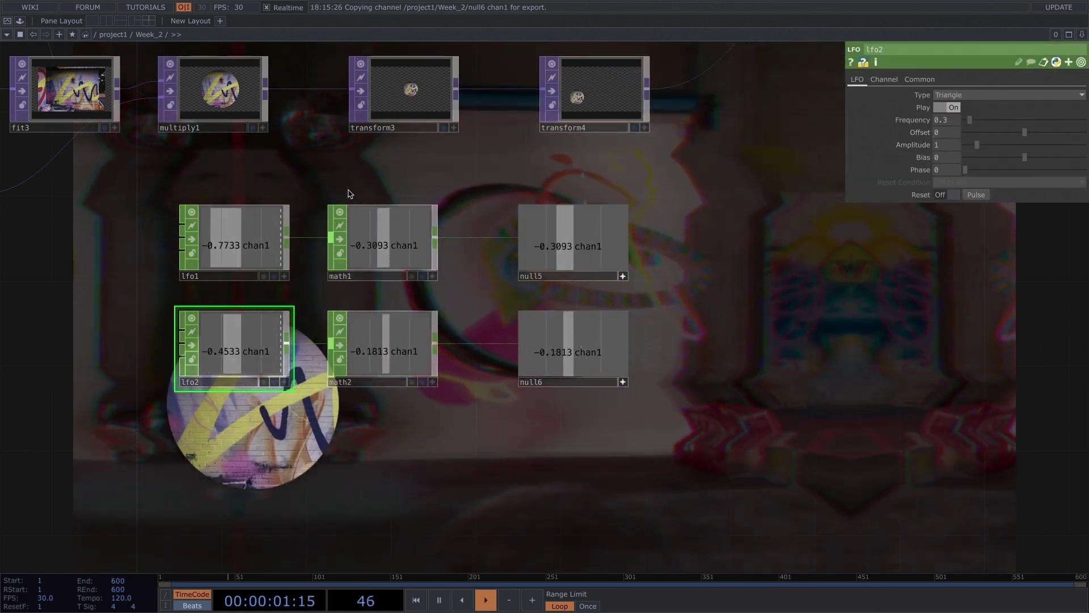
pyautogui.click(954, 122)
pyautogui.press('BackSpace')
pyautogui.write('2')
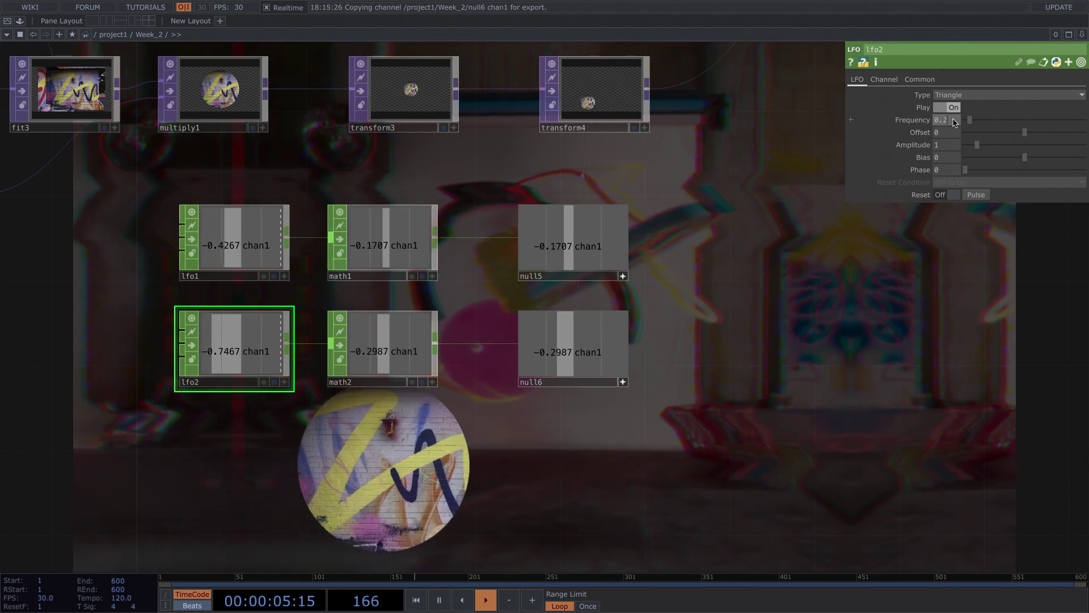
pyautogui.press('Return')
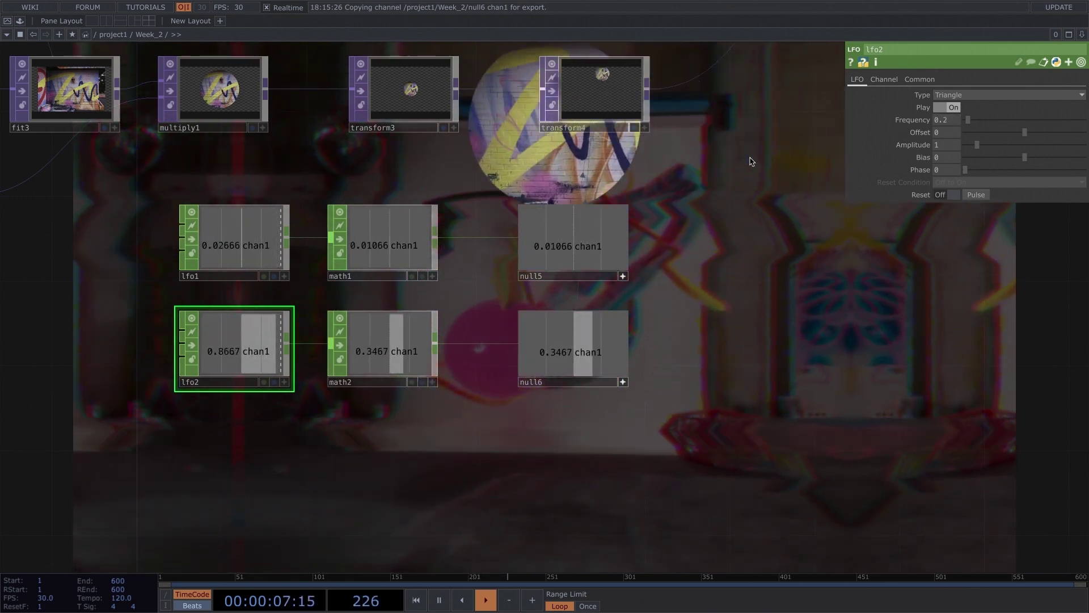
# Step: Narrow the To Range of math2 to -0.35 and 0.35
pyautogui.click(234, 250)
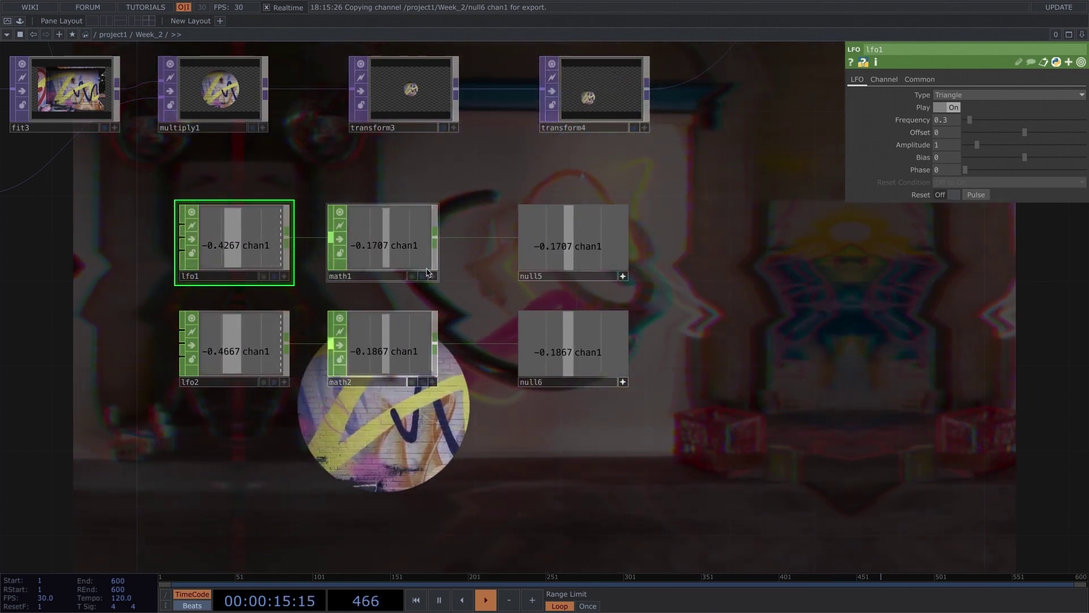
pyautogui.click(397, 341)
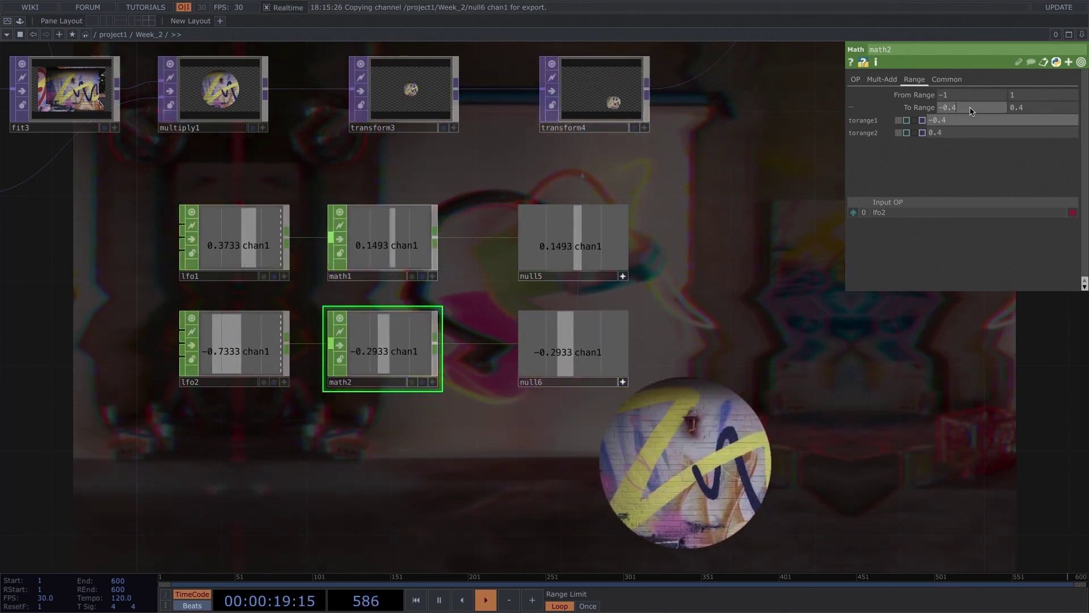
pyautogui.moveTo(972, 111); pyautogui.dragTo(1044, 109)
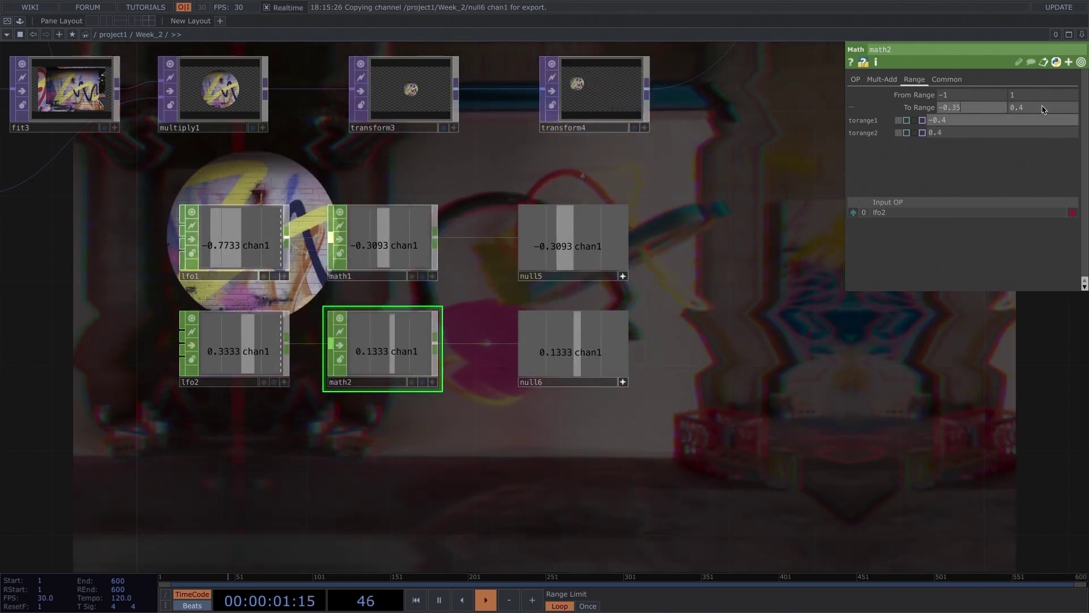
pyautogui.click(1043, 107)
pyautogui.press('BackSpace')
pyautogui.write('3')
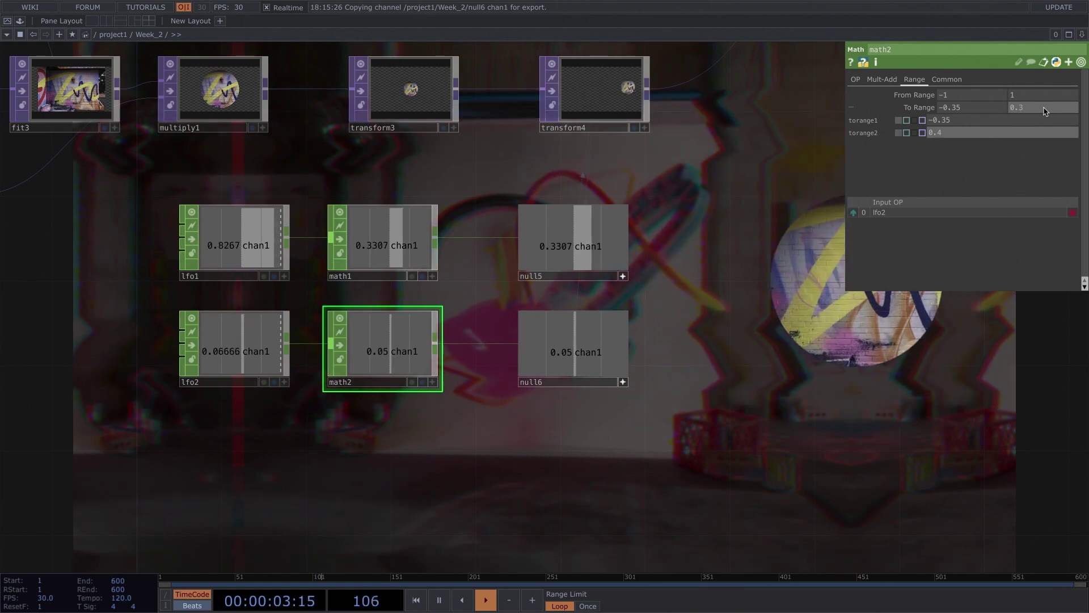
pyautogui.write('5')
pyautogui.press('Return')
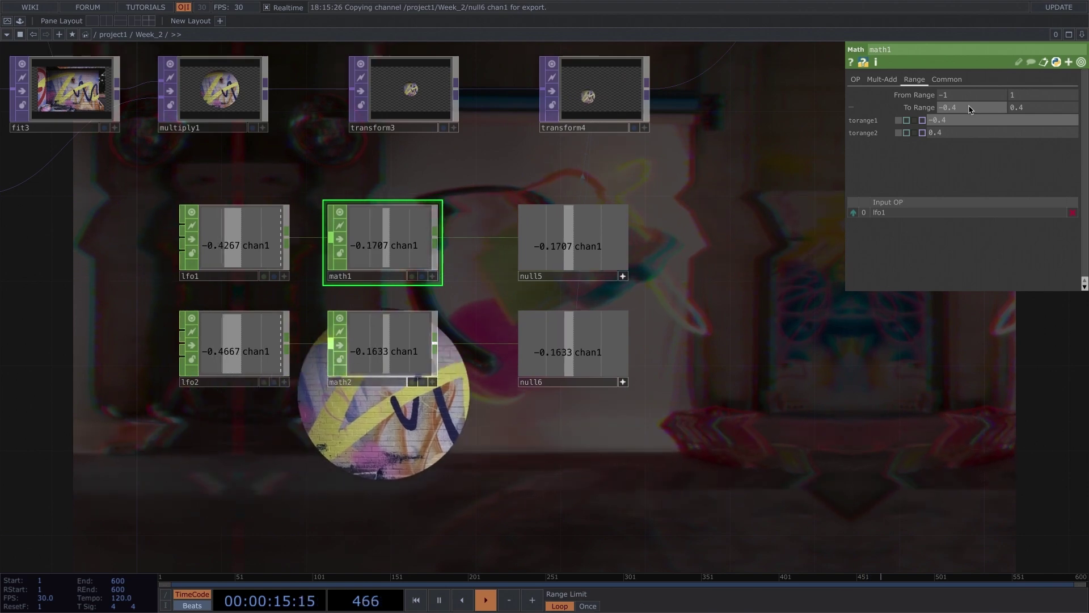
# Step: Widen the To Range of math1 to -0.42 and 0.42
pyautogui.write('2')
pyautogui.click(1032, 111)
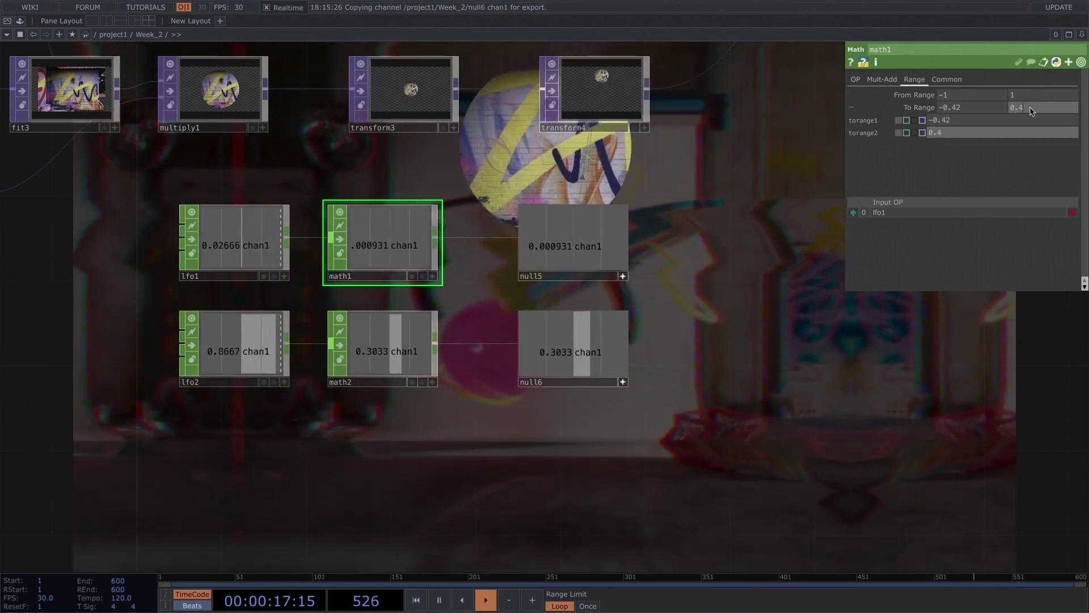
pyautogui.write('2')
pyautogui.press('Return')
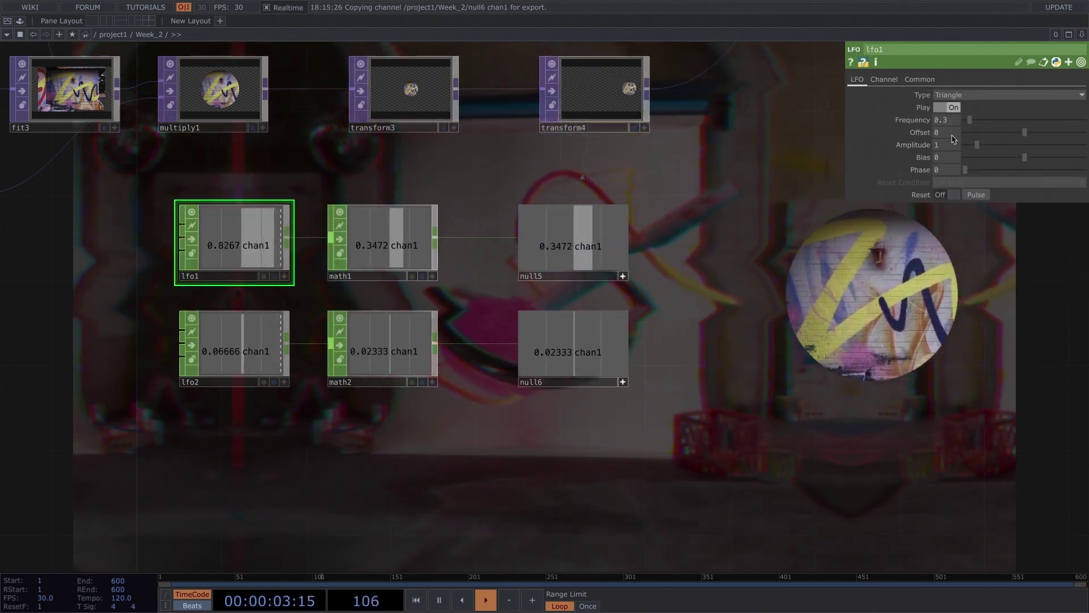
# Step: Set the frequency of lfo1 to 0.2 and the frequency of lfo2 to 0.17
pyautogui.scroll(-1, 957, 124)
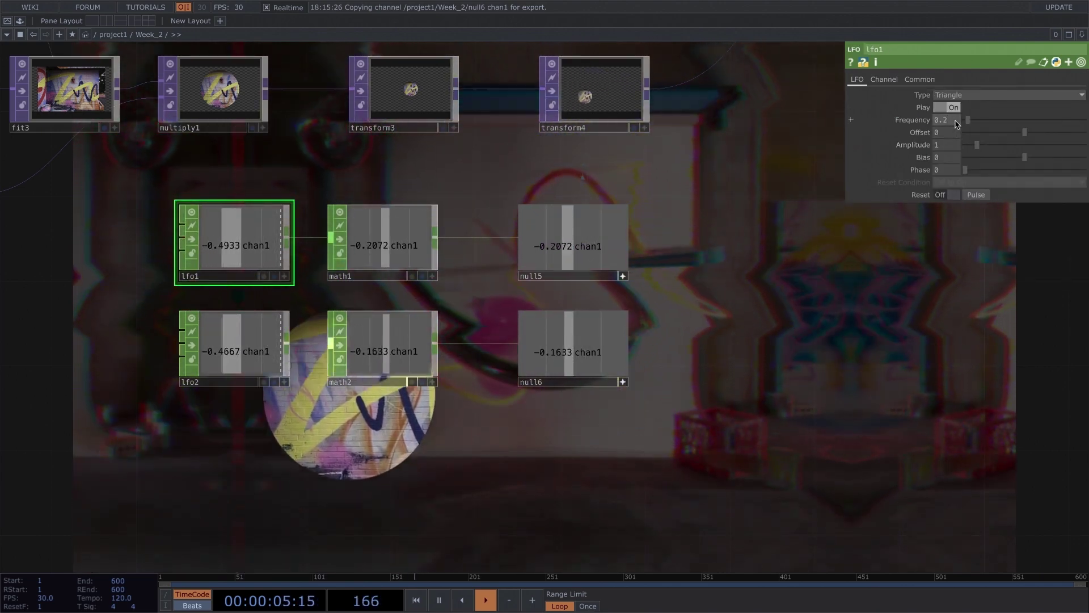
pyautogui.moveTo(786, 319); pyautogui.dragTo(717, 226)
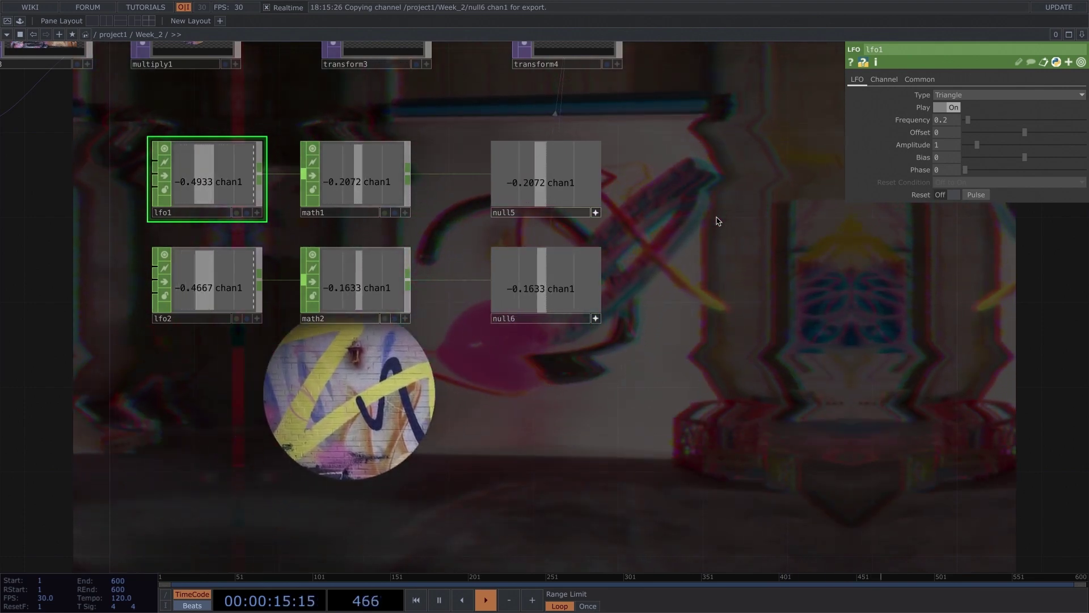
pyautogui.click(264, 266)
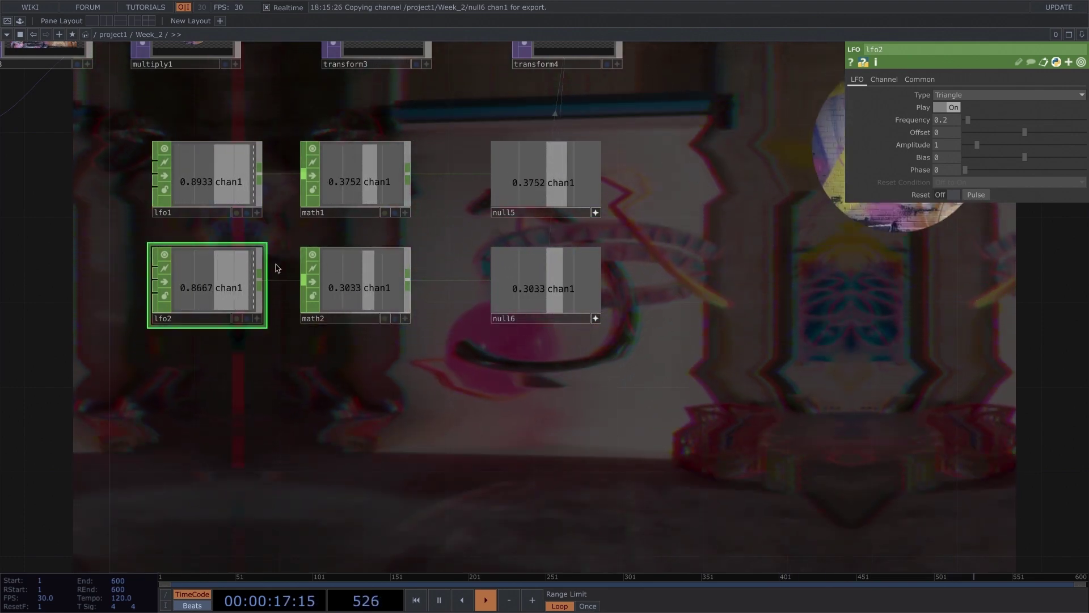
pyautogui.click(952, 122)
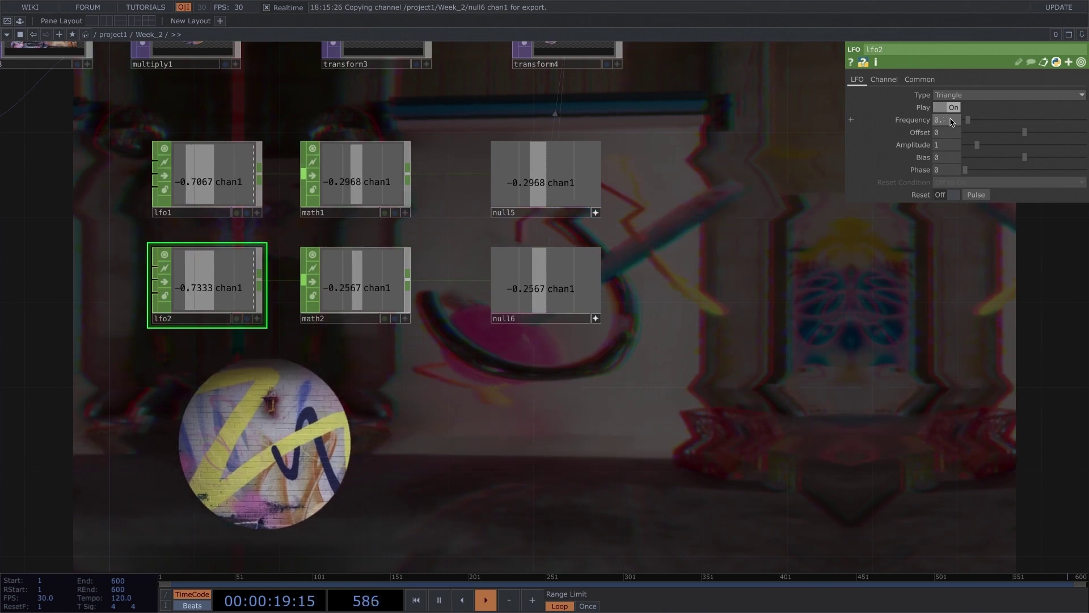
pyautogui.press('BackSpace')
pyautogui.write('17')
pyautogui.press('Return')
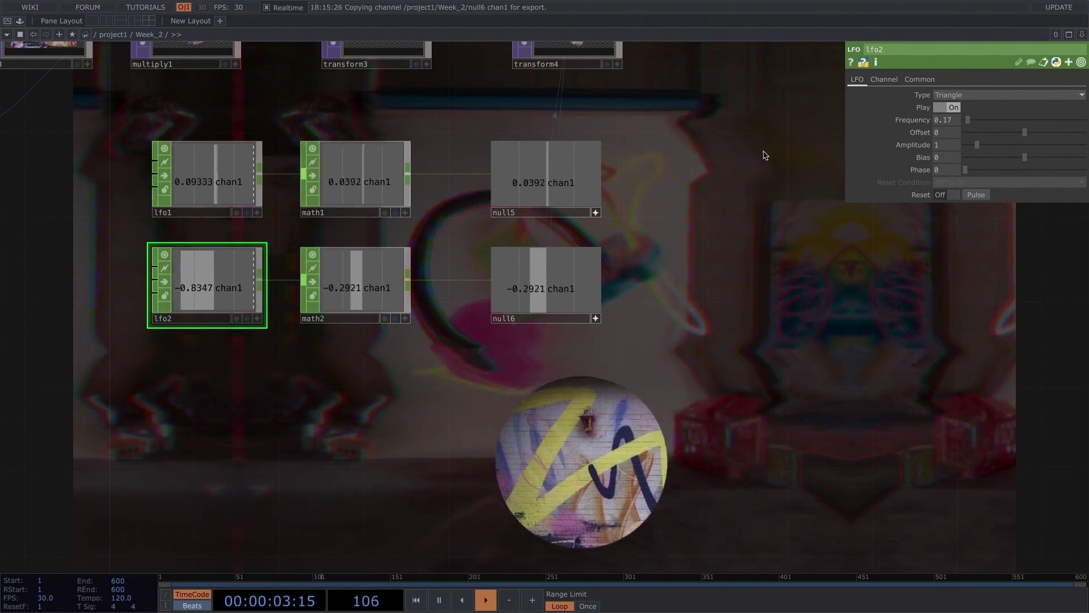
pyautogui.scroll(-2, 778, 149)
pyautogui.moveTo(720, 121); pyautogui.dragTo(893, 312)
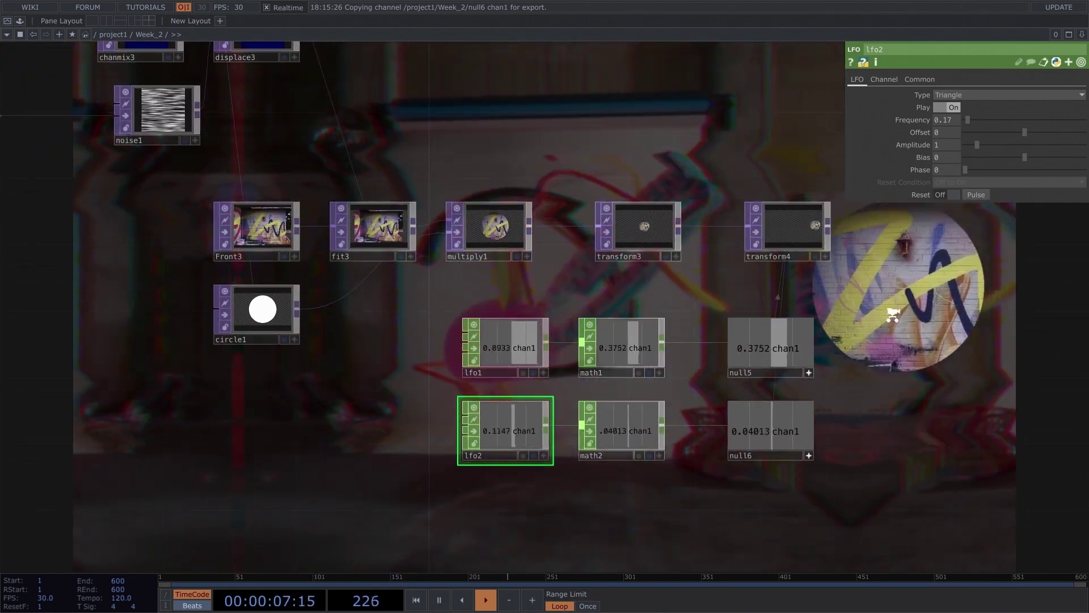
pyautogui.scroll(2, 893, 312)
pyautogui.moveTo(618, 288); pyautogui.dragTo(720, 289)
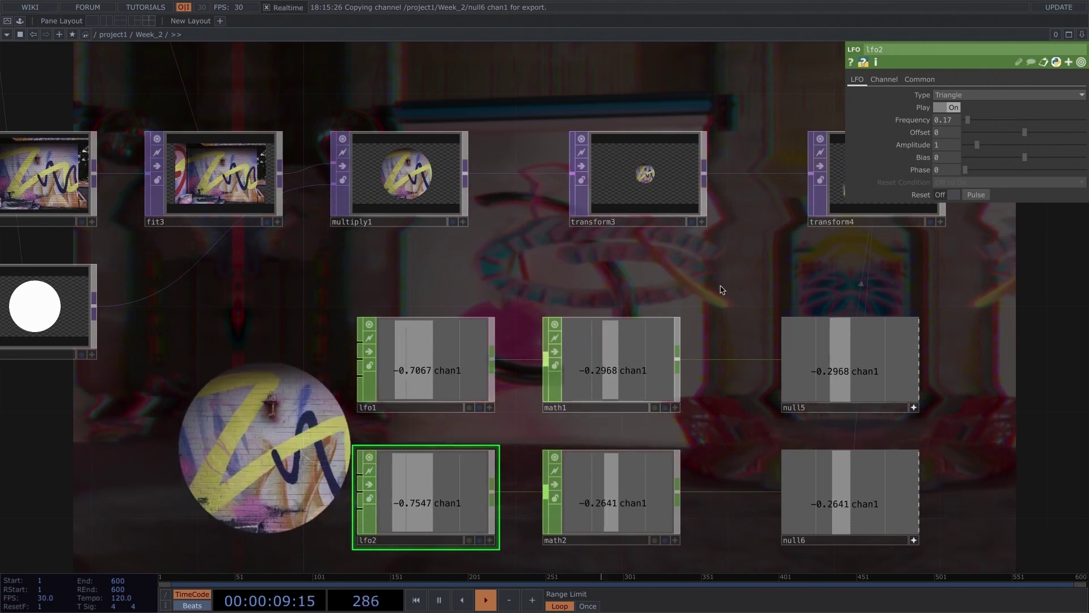
# Step: Move the Front3 and fit3 nodes slightly higher in the network and show Front3's parameters
pyautogui.press('p')
pyautogui.moveTo(586, 268); pyautogui.dragTo(678, 245)
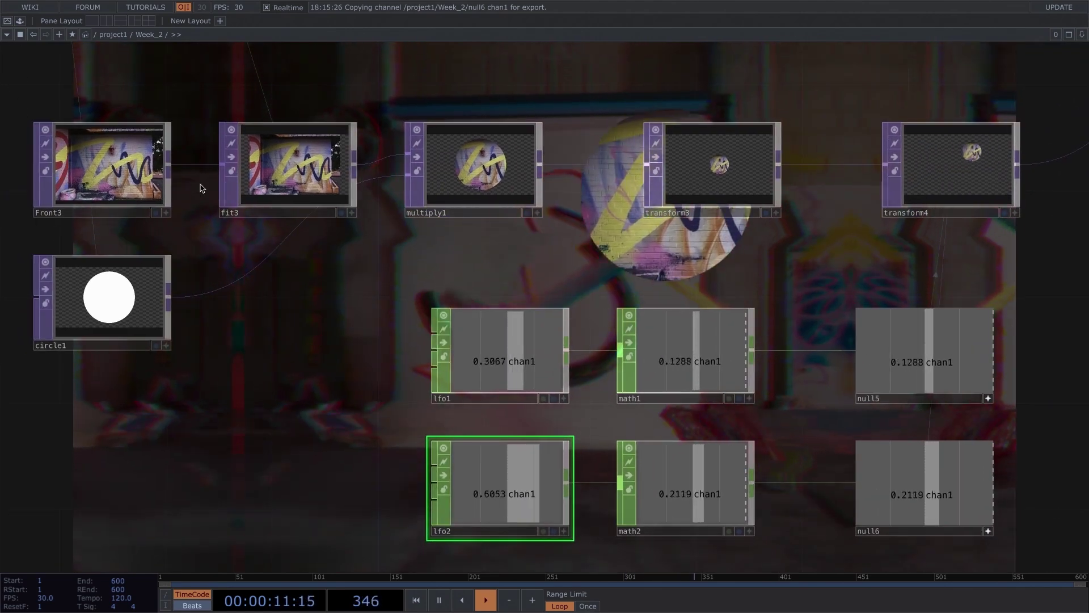
pyautogui.click(103, 152)
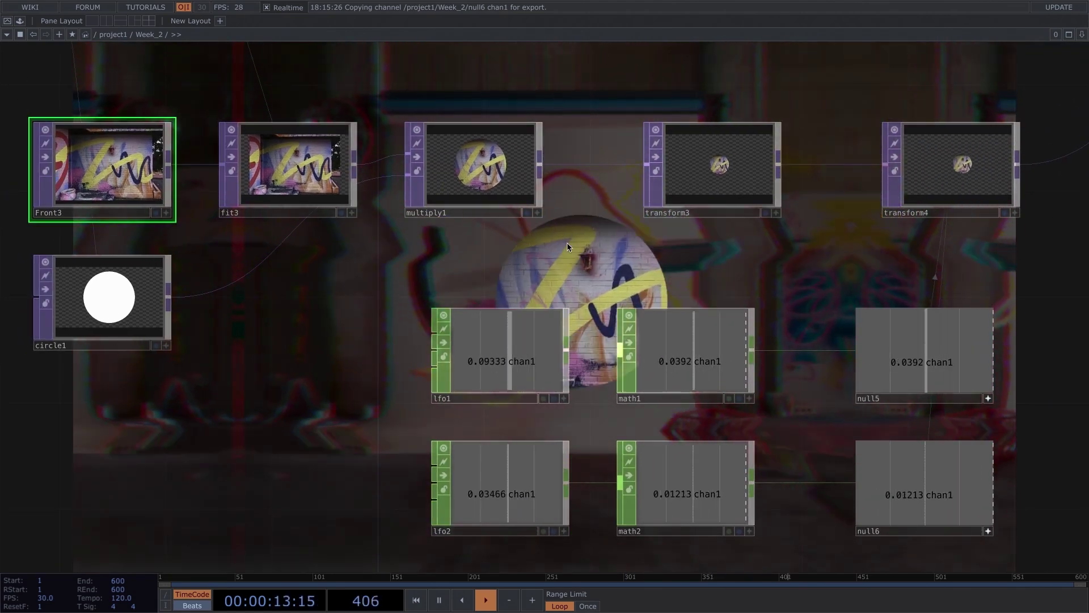
pyautogui.moveTo(93, 82); pyautogui.dragTo(256, 157, button='right')
pyautogui.moveTo(256, 157); pyautogui.dragTo(256, 131)
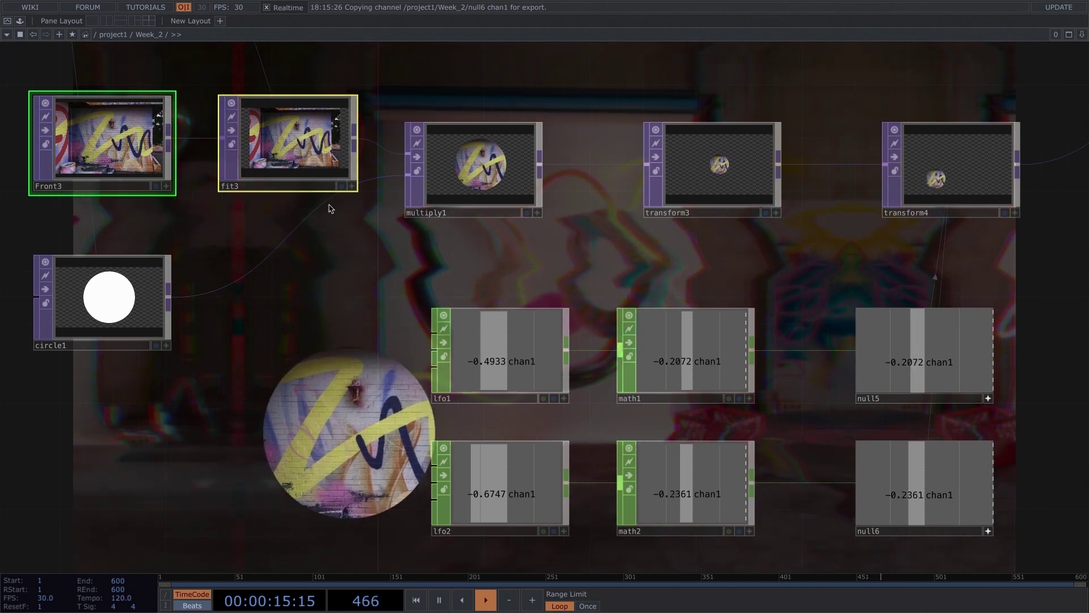
pyautogui.press('p')
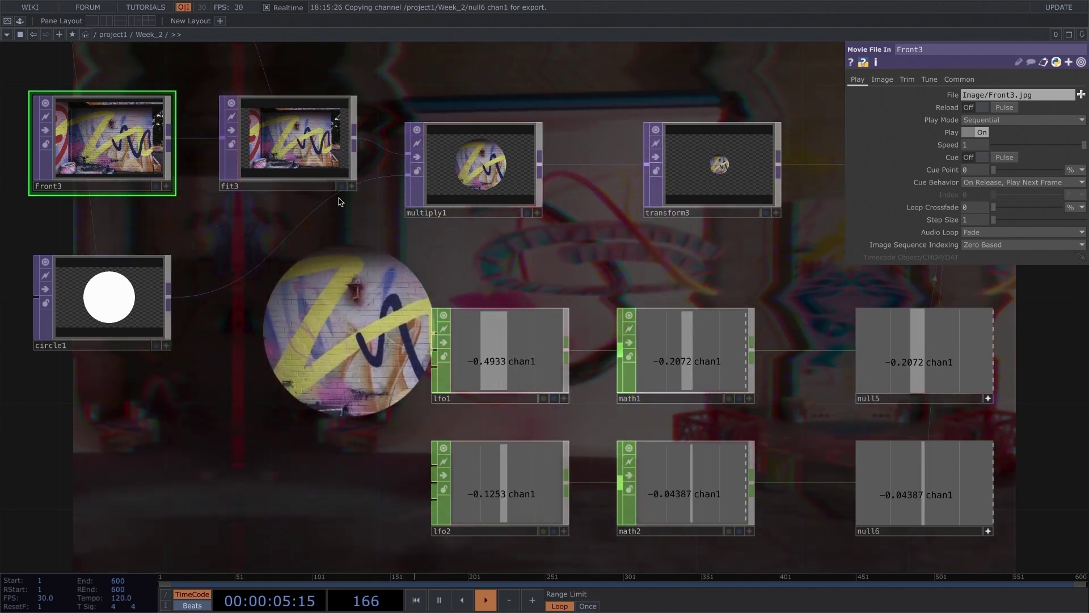
# Step: Check fit3's resolution settings and copy the Resolution parameter of the project_res Constant TOP
pyautogui.click(291, 139)
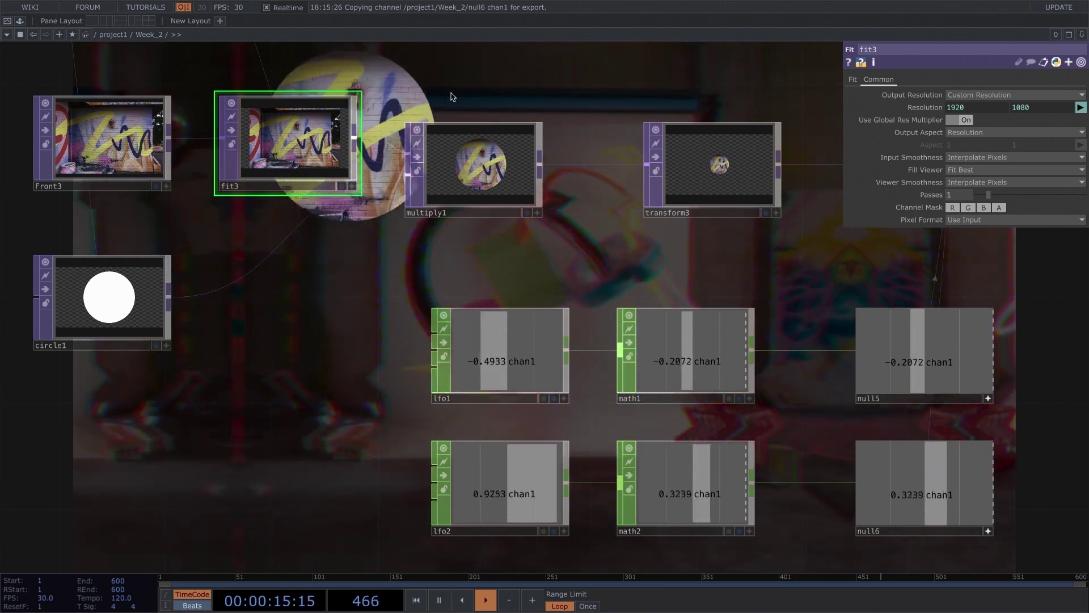
pyautogui.moveTo(450, 100); pyautogui.dragTo(455, 118)
pyautogui.scroll(-5, 499, 178)
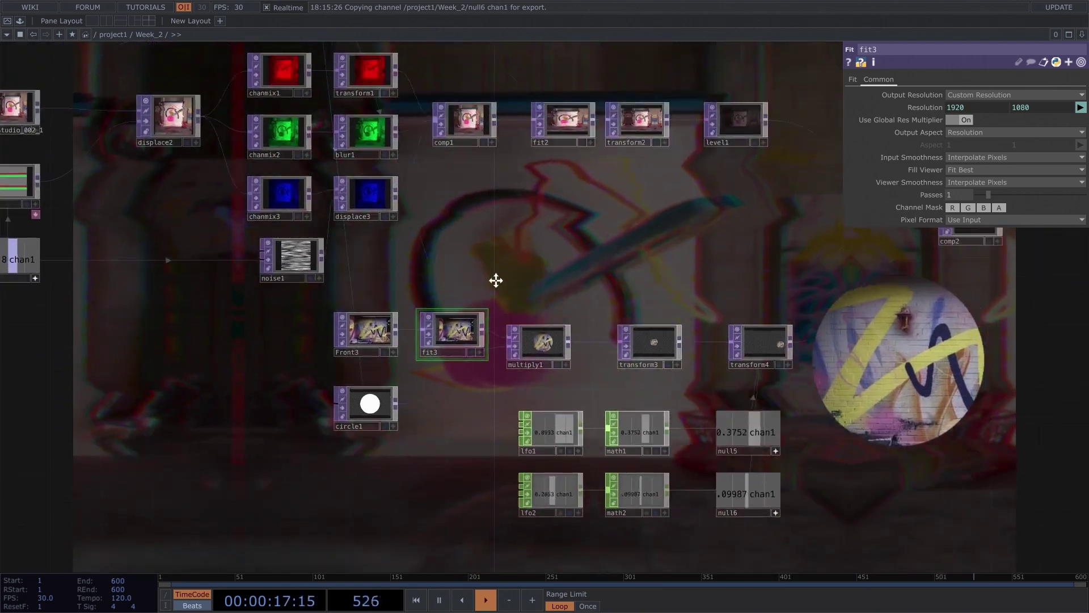
pyautogui.moveTo(444, 172); pyautogui.dragTo(494, 333)
pyautogui.click(348, 95)
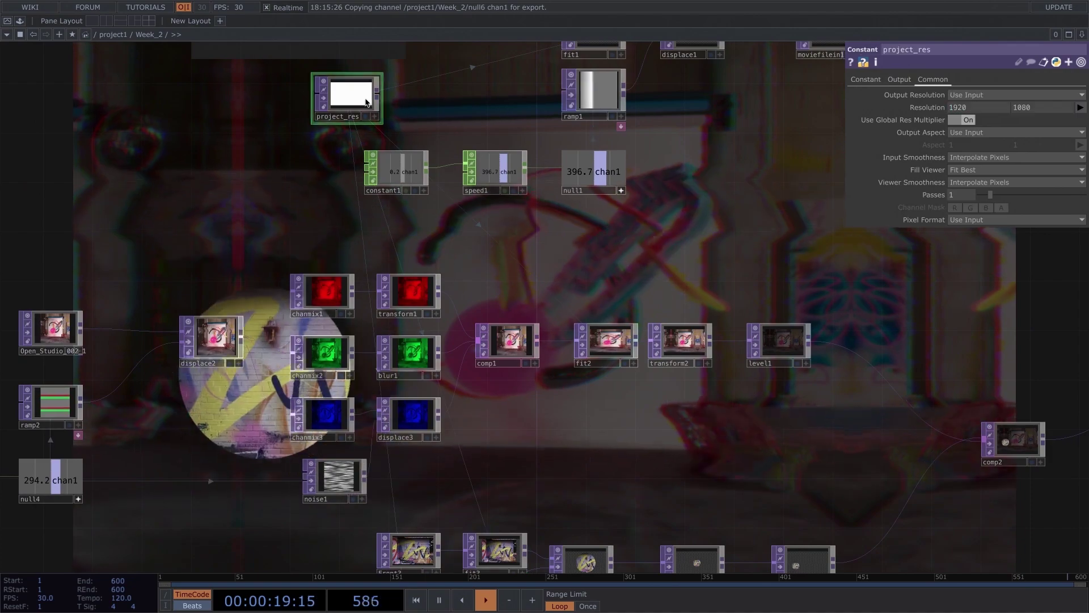
pyautogui.rightClick(926, 110)
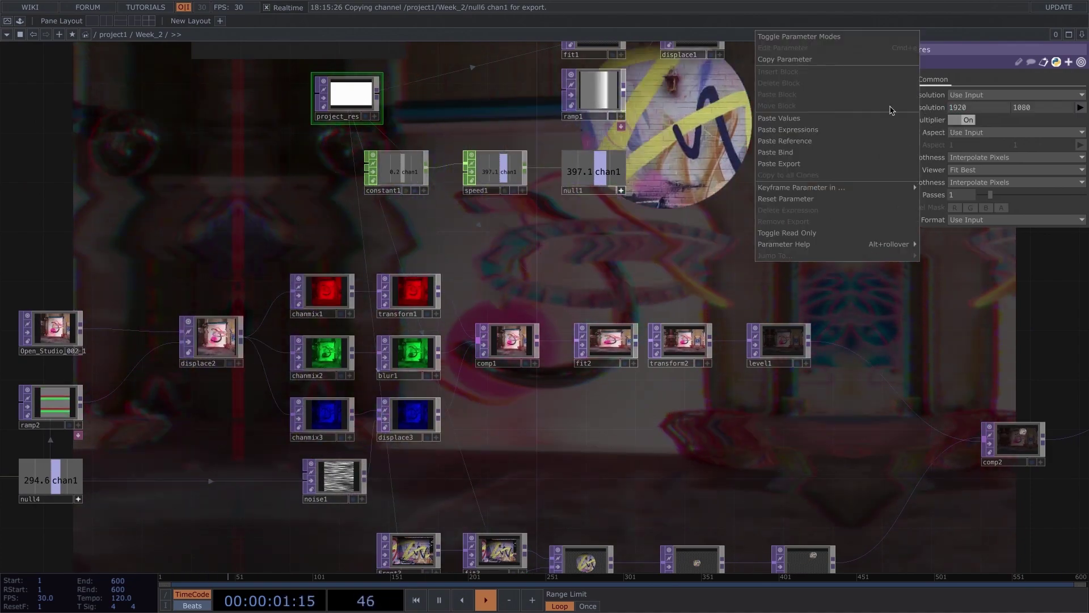
pyautogui.click(805, 59)
# Step: Paste the copied resolution as a reference into fit3's custom Resolution
pyautogui.moveTo(535, 505); pyautogui.dragTo(536, 379)
pyautogui.scroll(5, 535, 379)
pyautogui.click(453, 368)
pyautogui.moveTo(593, 307); pyautogui.dragTo(516, 114)
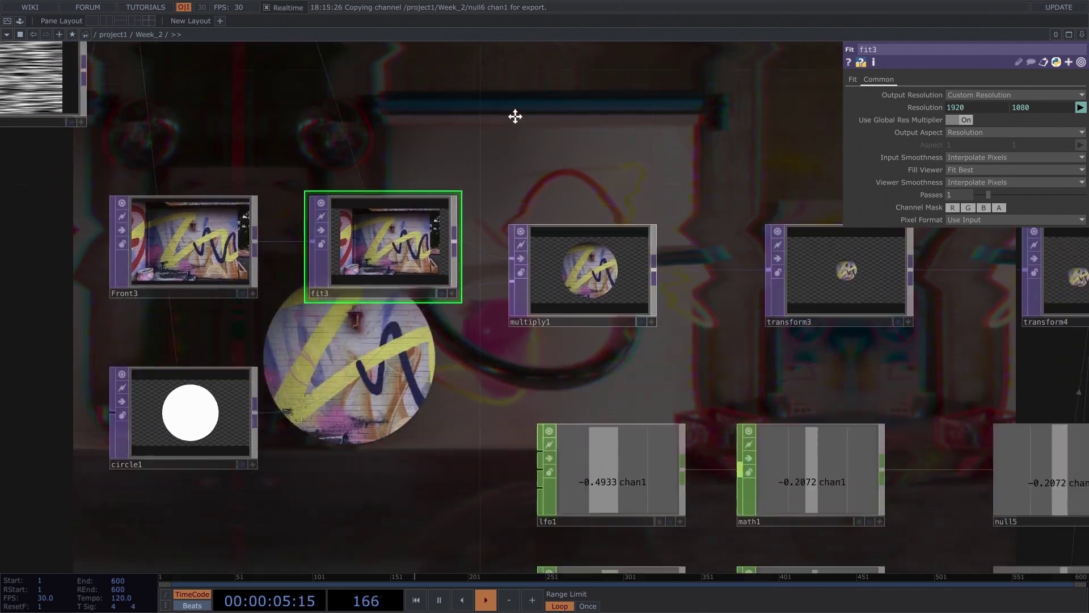
pyautogui.scroll(-2, 513, 139)
pyautogui.moveTo(593, 127); pyautogui.dragTo(469, 126)
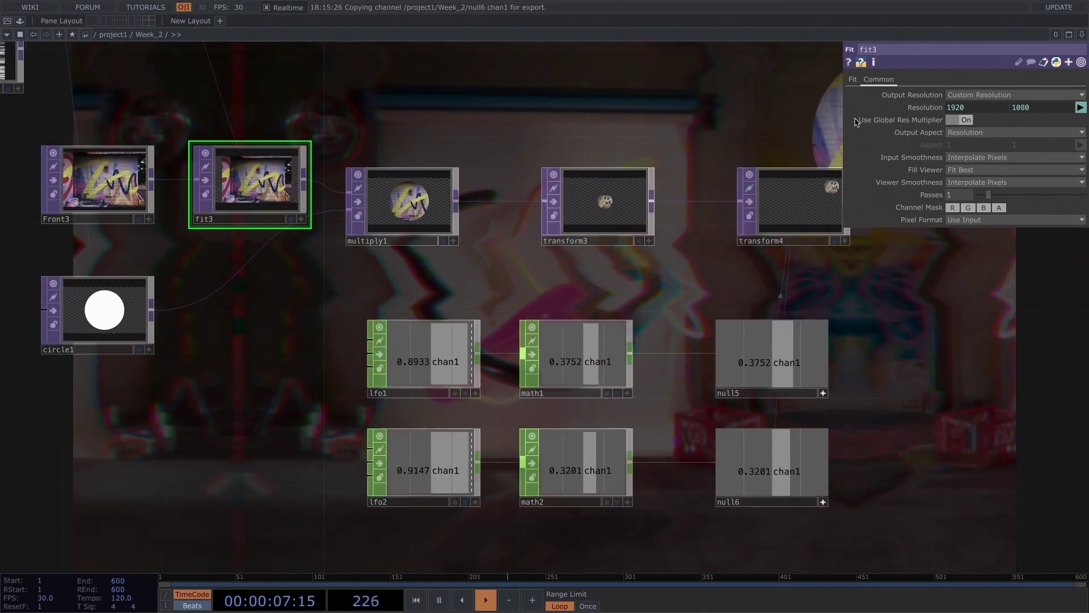
pyautogui.rightClick(928, 109)
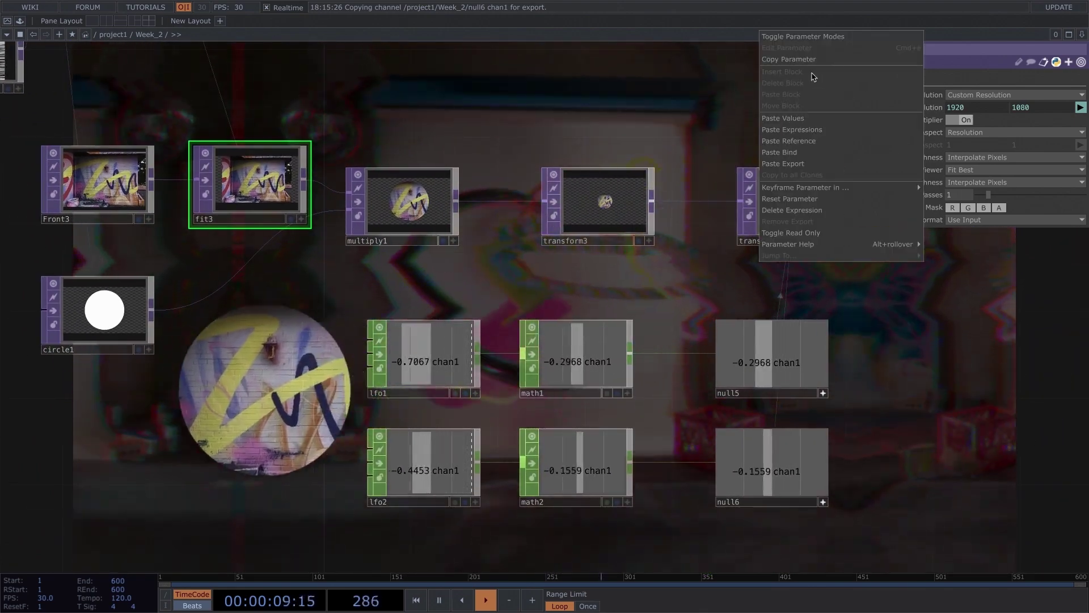
pyautogui.click(808, 142)
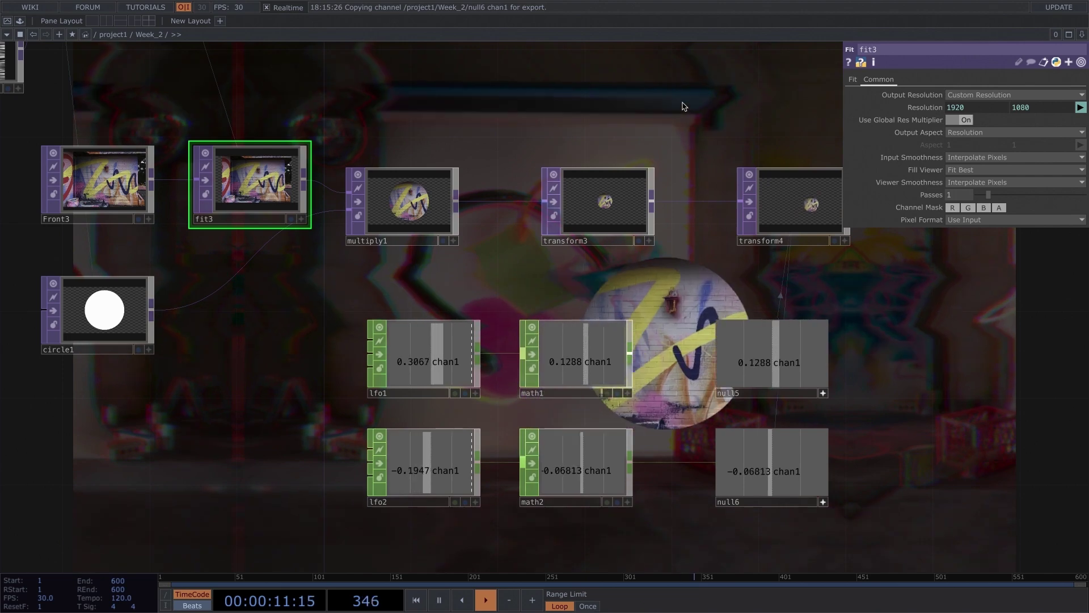
# Step: Reposition multiply1 slightly lower, between the outputs of fit3 and circle1
pyautogui.click(414, 204)
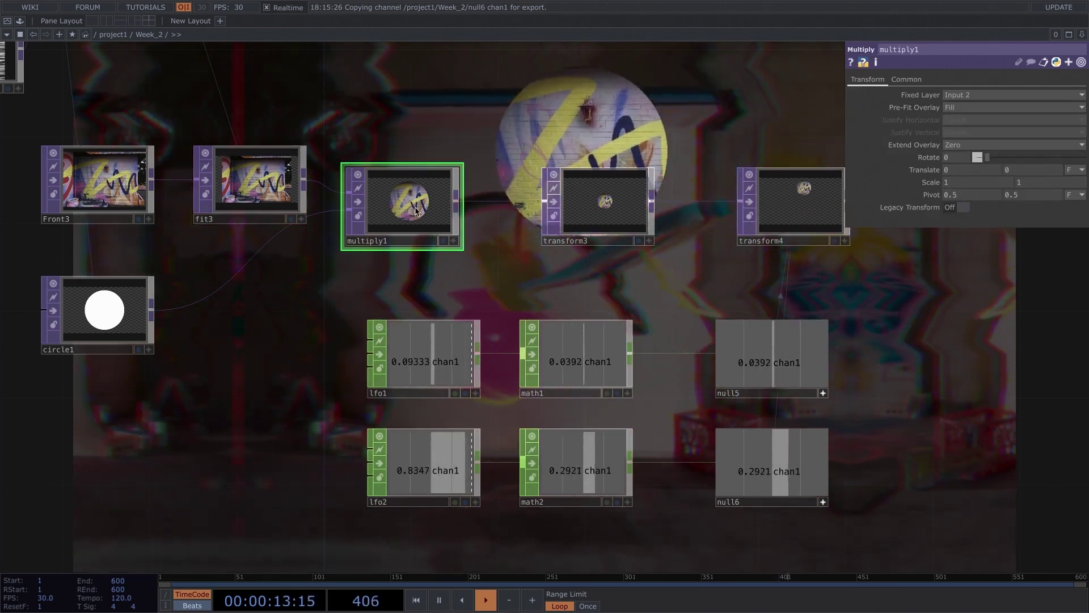
pyautogui.moveTo(420, 231); pyautogui.dragTo(443, 230)
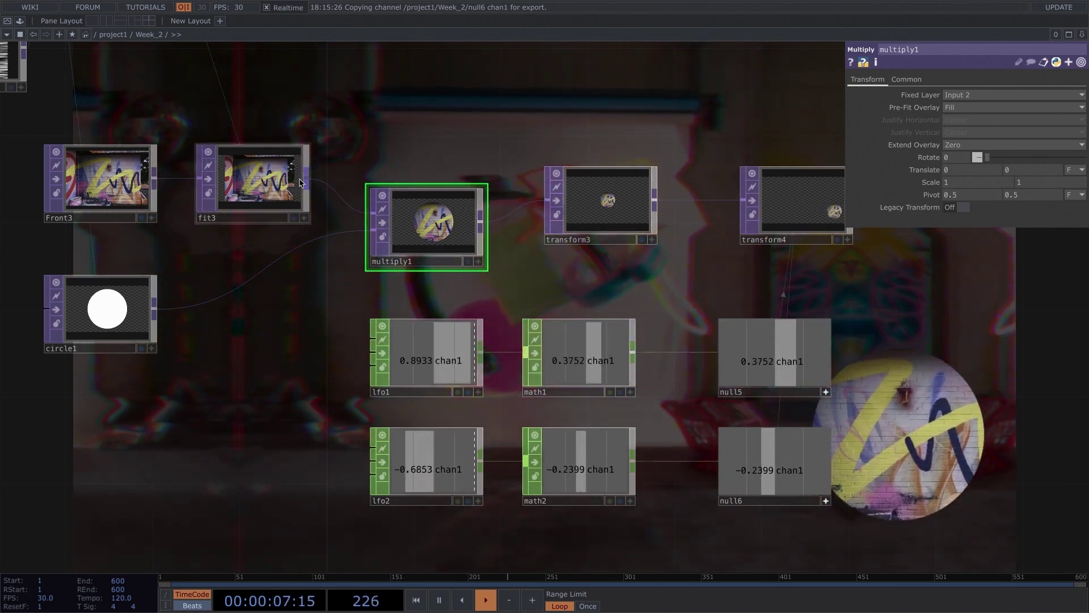
pyautogui.scroll(2, 356, 219)
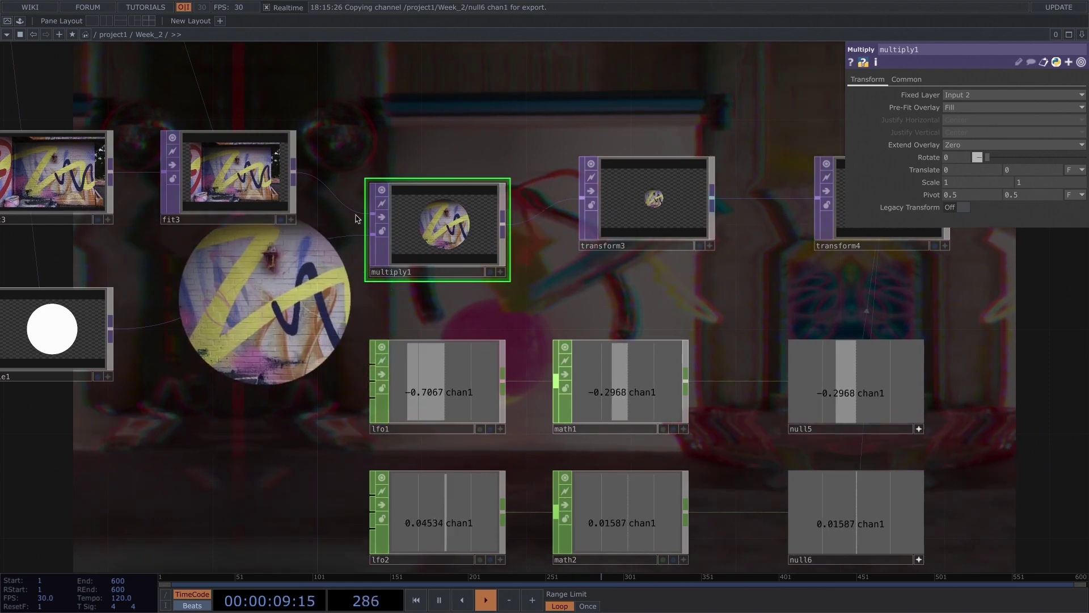
pyautogui.moveTo(410, 175); pyautogui.dragTo(420, 146)
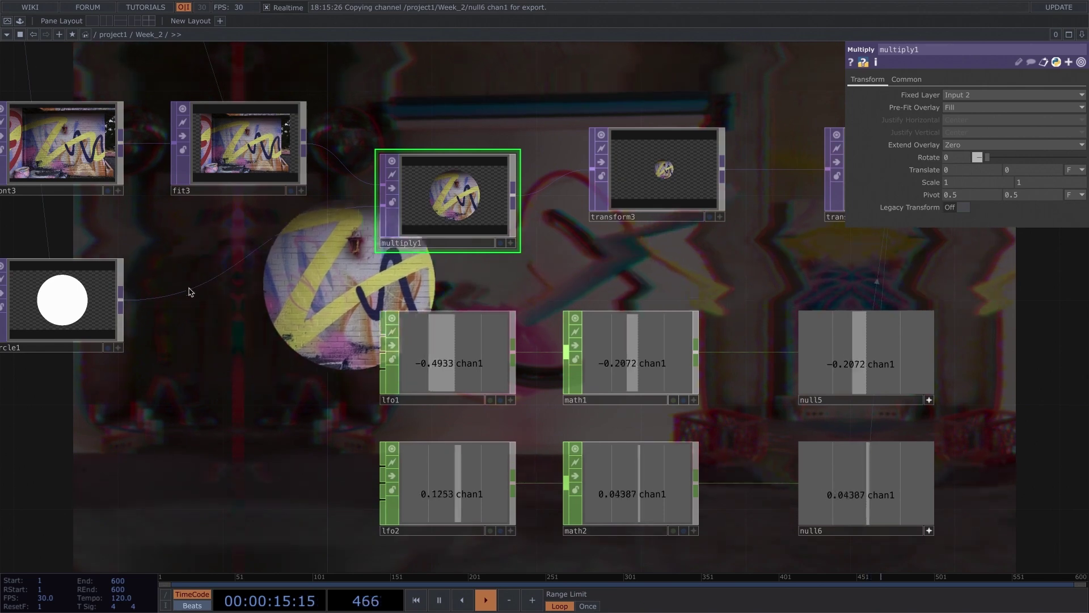
# Step: Examine circle1's common settings and how its Resolution is referenced
pyautogui.click(85, 318)
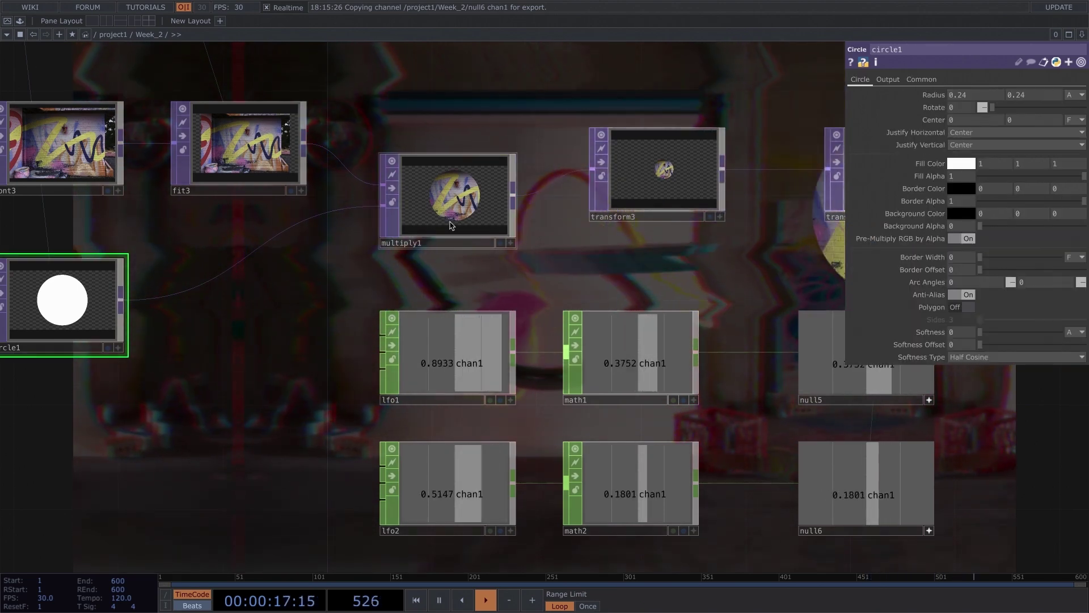
pyautogui.click(889, 82)
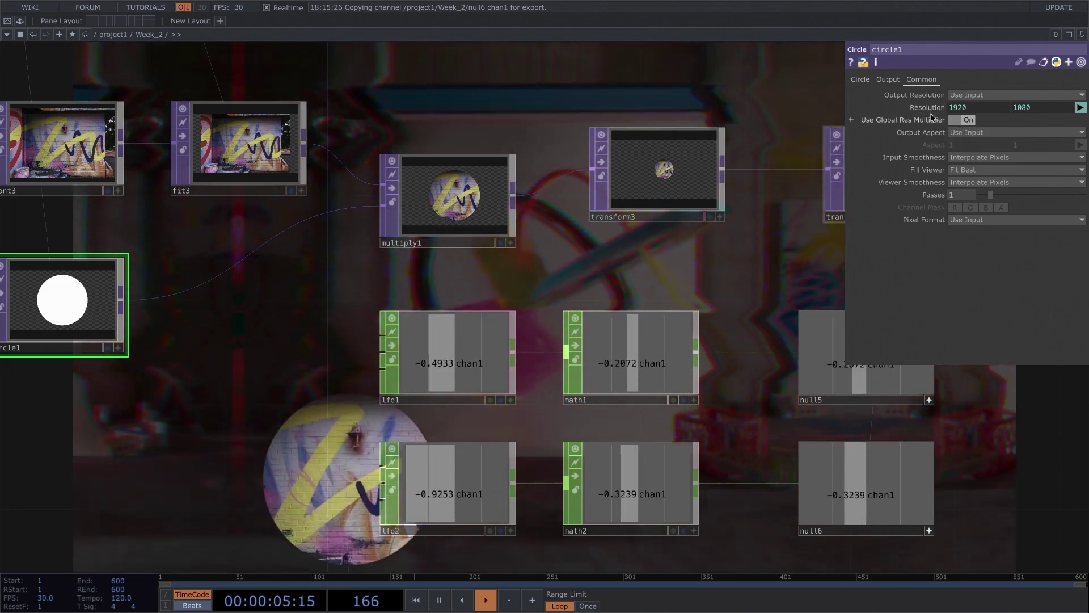
pyautogui.rightClick(928, 109)
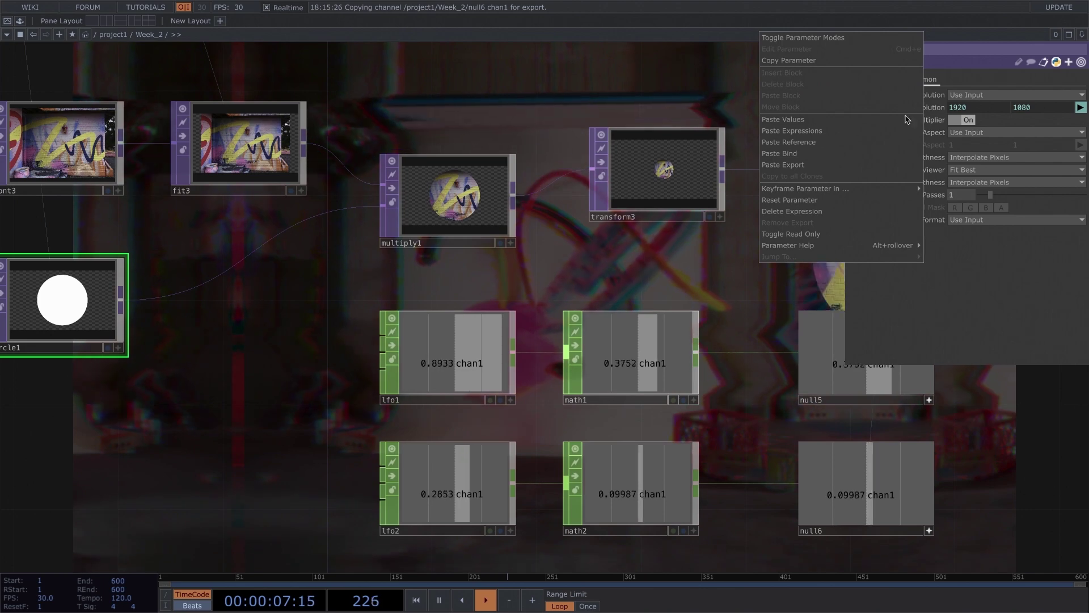
pyautogui.press('Escape')
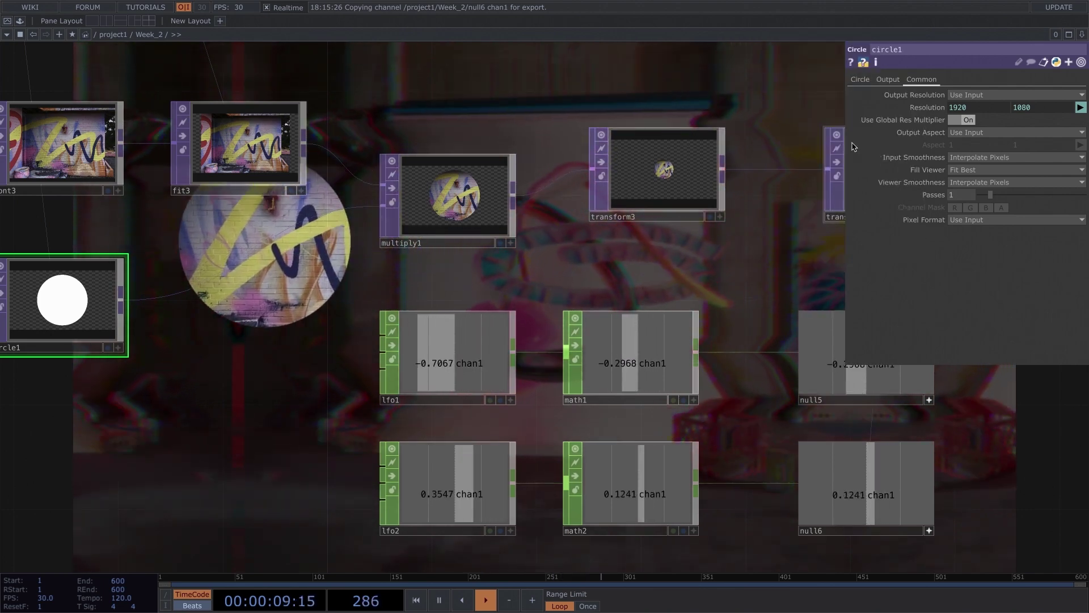
# Step: Try reducing circle1's radius to 0.15, and return it to 0.24
pyautogui.click(860, 79)
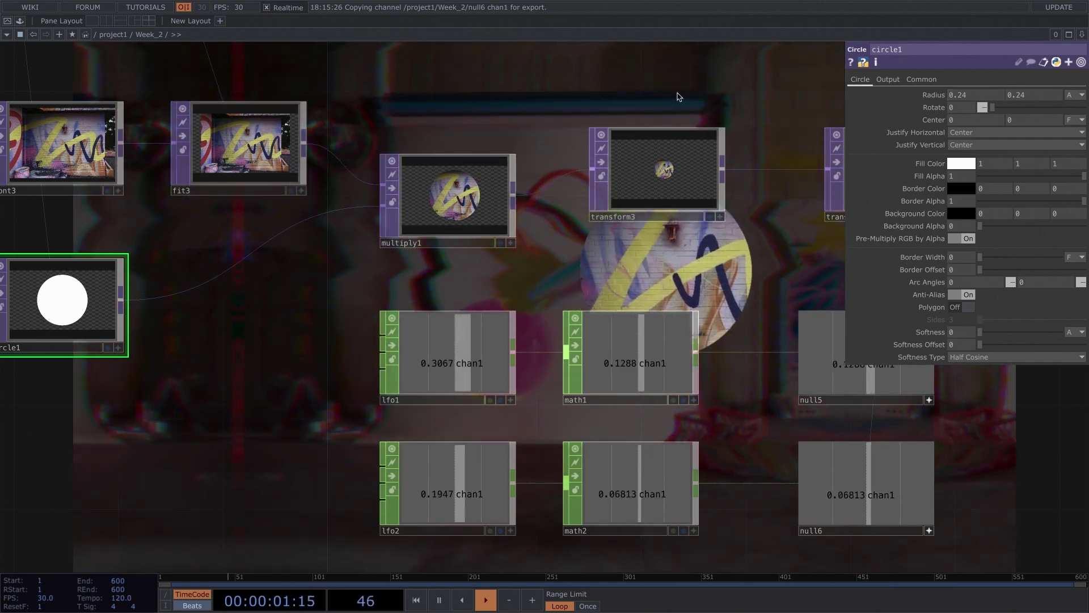
pyautogui.moveTo(642, 74); pyautogui.dragTo(630, 78)
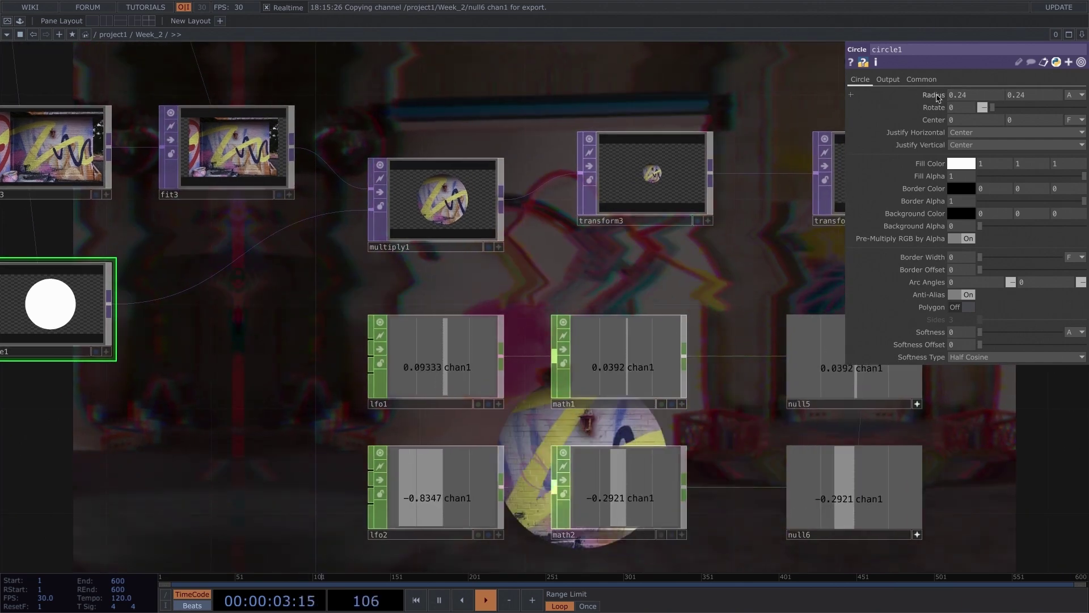
pyautogui.moveTo(937, 99); pyautogui.dragTo(937, 106, button='middle')
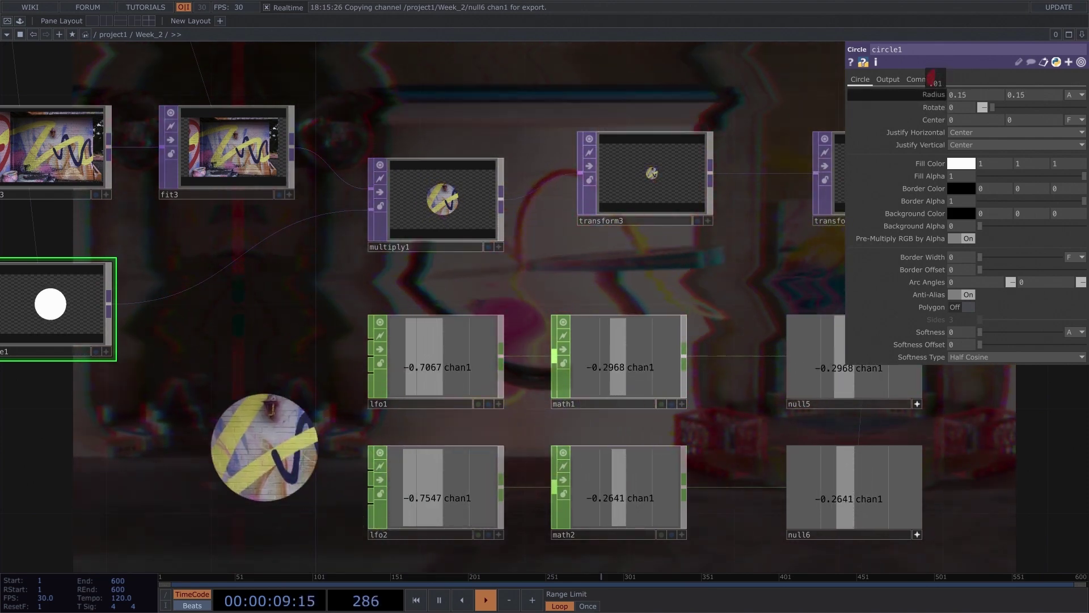
pyautogui.moveTo(931, 76); pyautogui.dragTo(935, 75, button='middle')
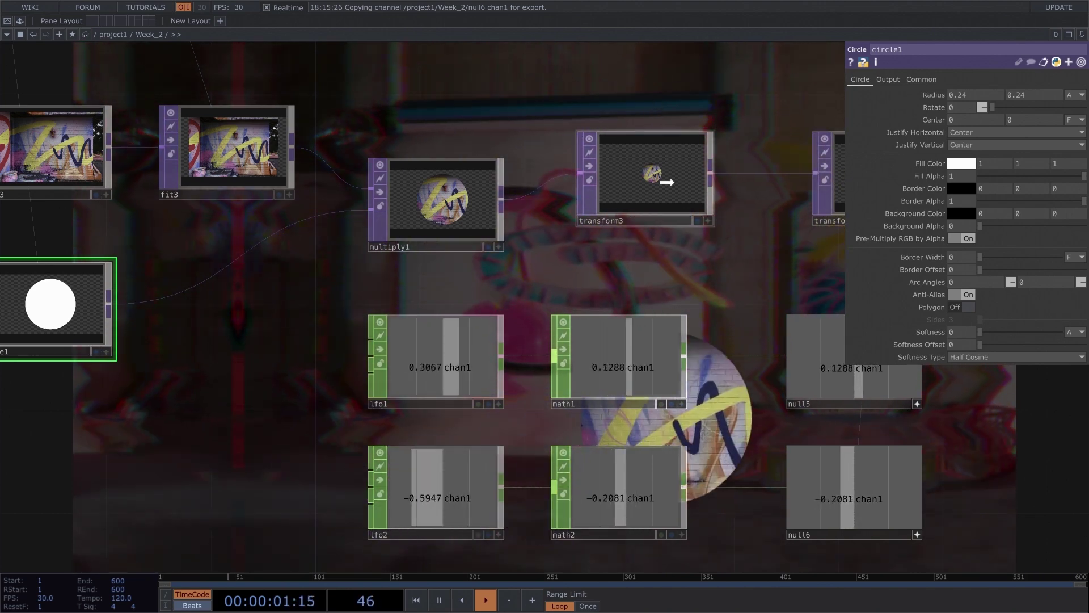
# Step: Line up transform3 beside multiply1 and expand its Scale parameter to show the separate x and y values
pyautogui.moveTo(667, 121); pyautogui.dragTo(500, 109)
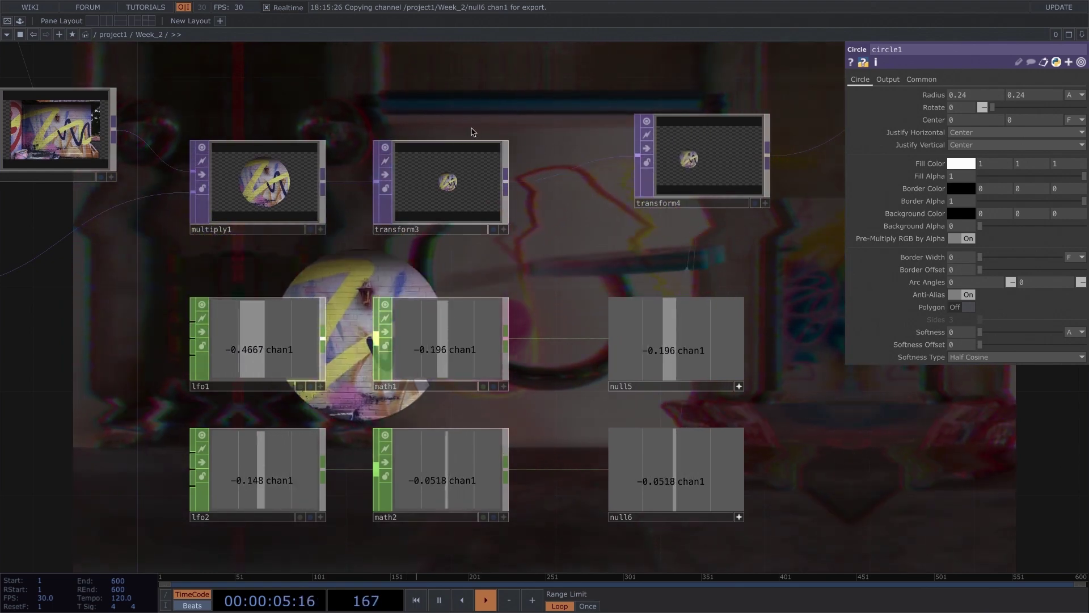
pyautogui.click(457, 182)
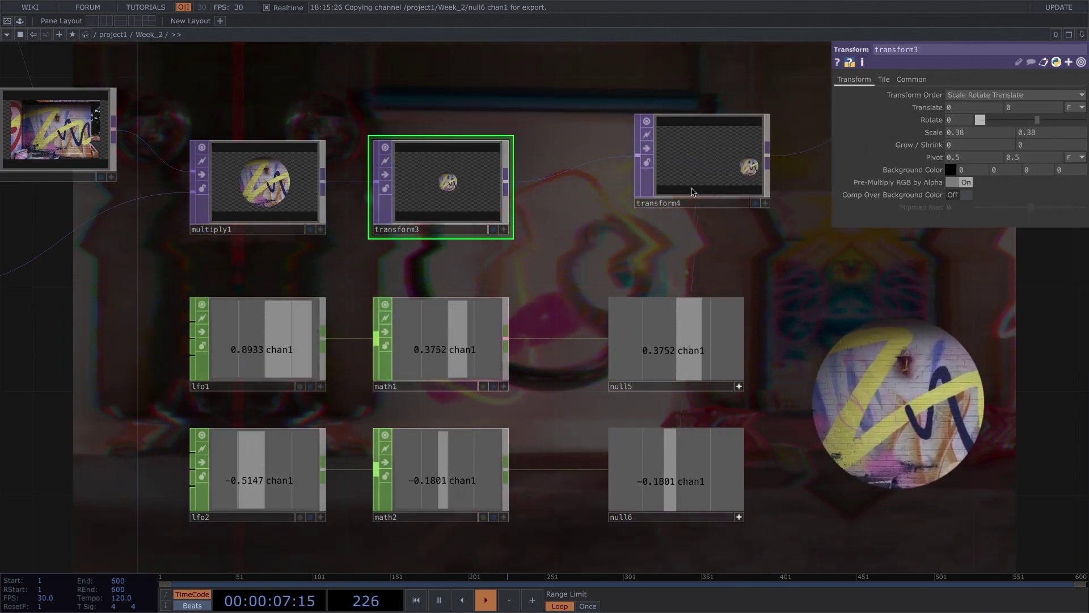
pyautogui.click(837, 132)
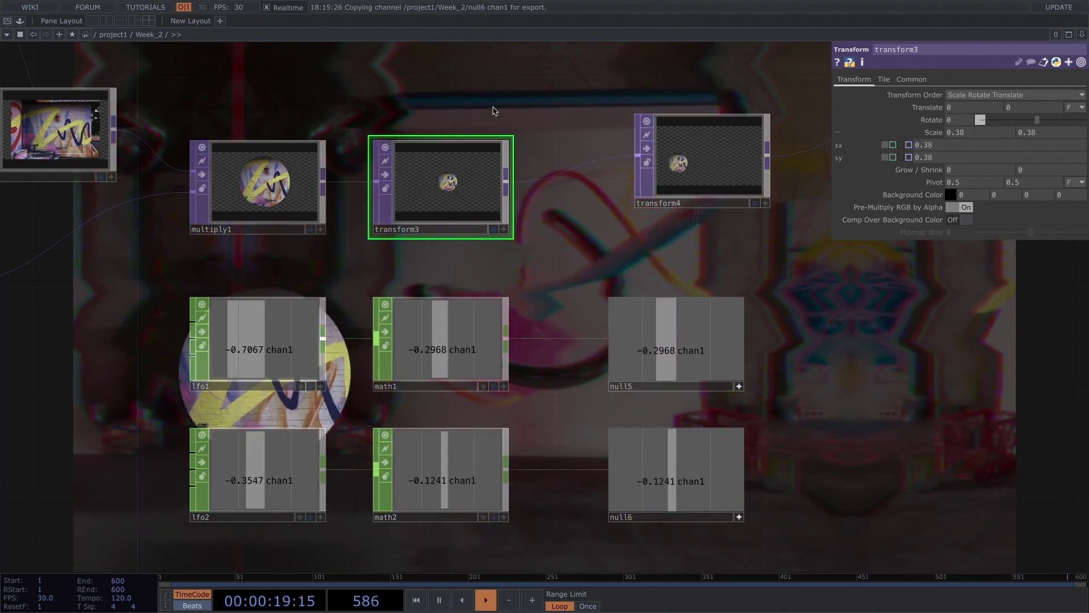
# Step: Align transform4 in the row with transform3 and review the expressions driving its Translate x and y
pyautogui.moveTo(703, 165); pyautogui.dragTo(671, 185)
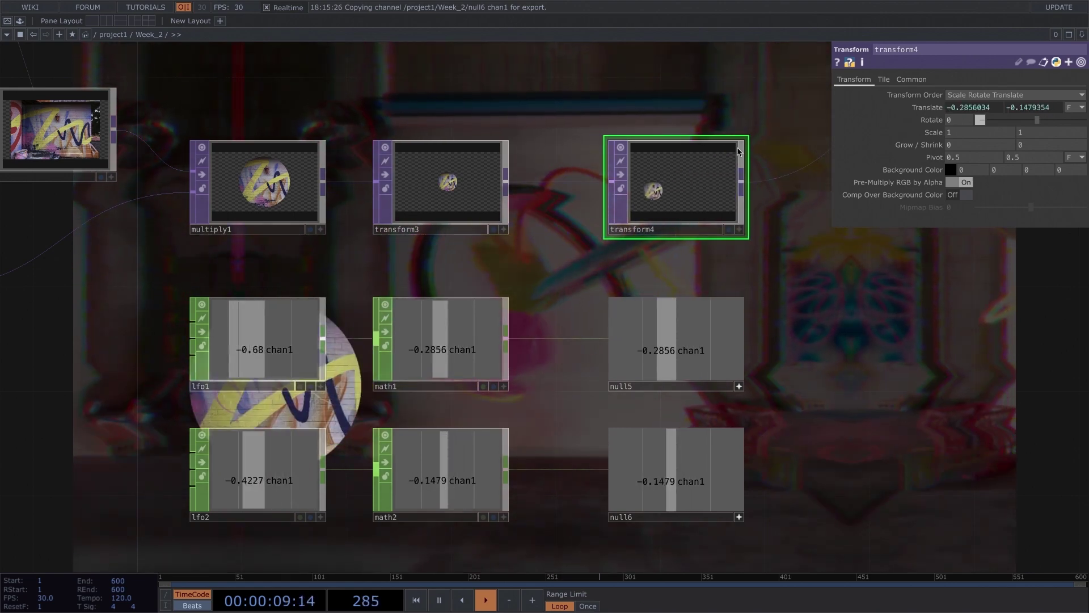
pyautogui.click(926, 109)
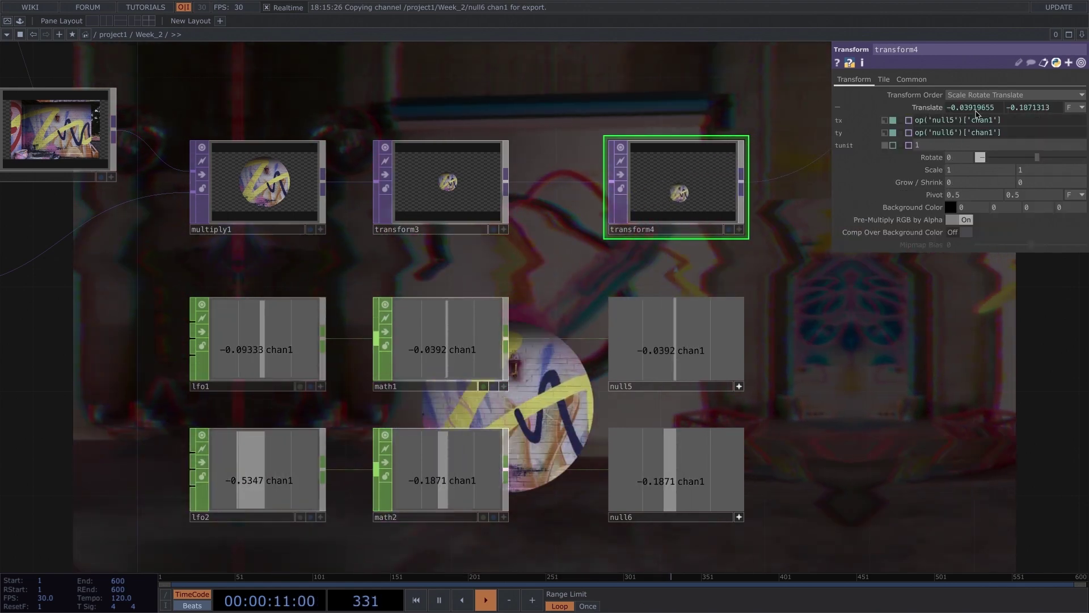
pyautogui.click(928, 109)
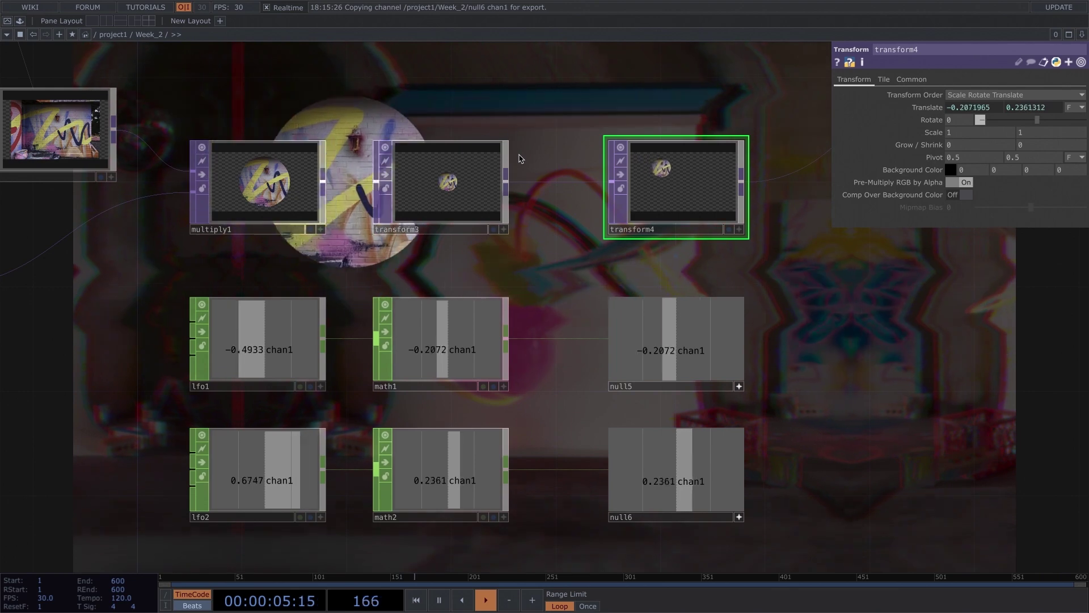
pyautogui.scroll(-2, 542, 132)
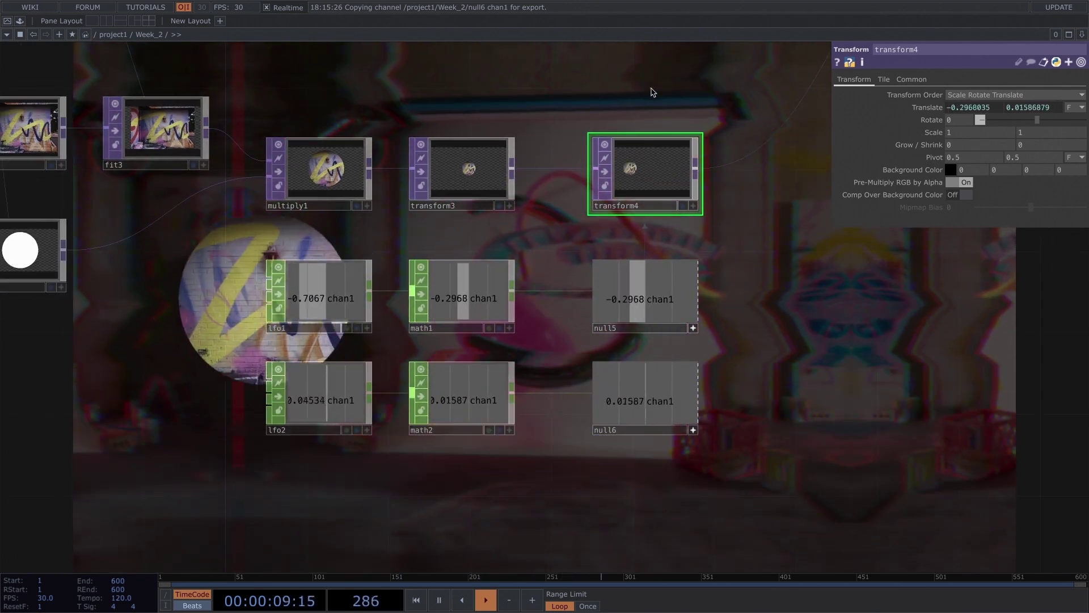
pyautogui.moveTo(598, 127); pyautogui.dragTo(443, 219)
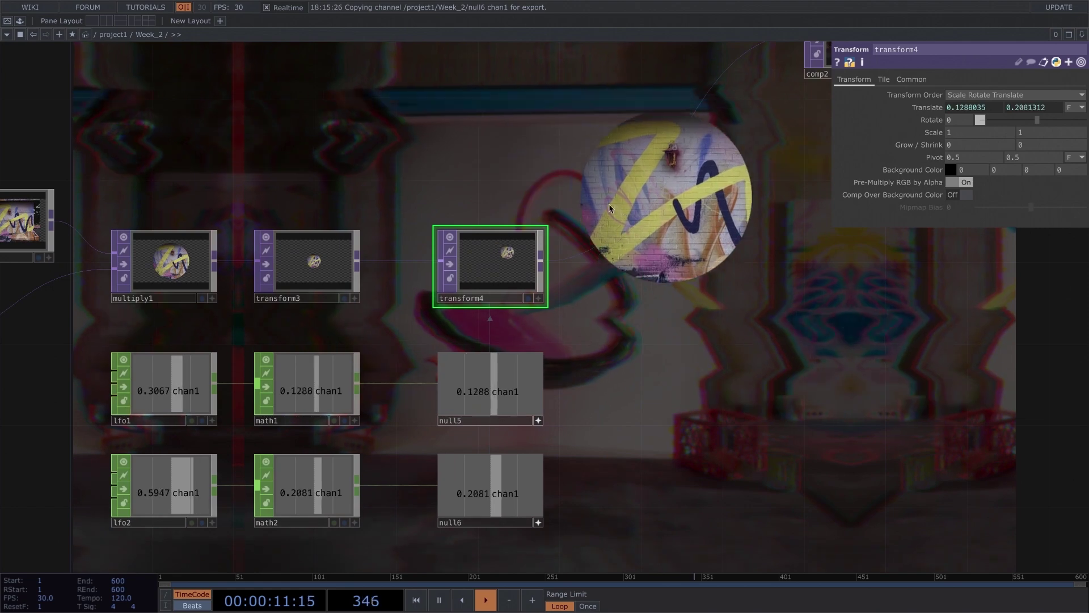
pyautogui.moveTo(494, 164); pyautogui.dragTo(693, 95)
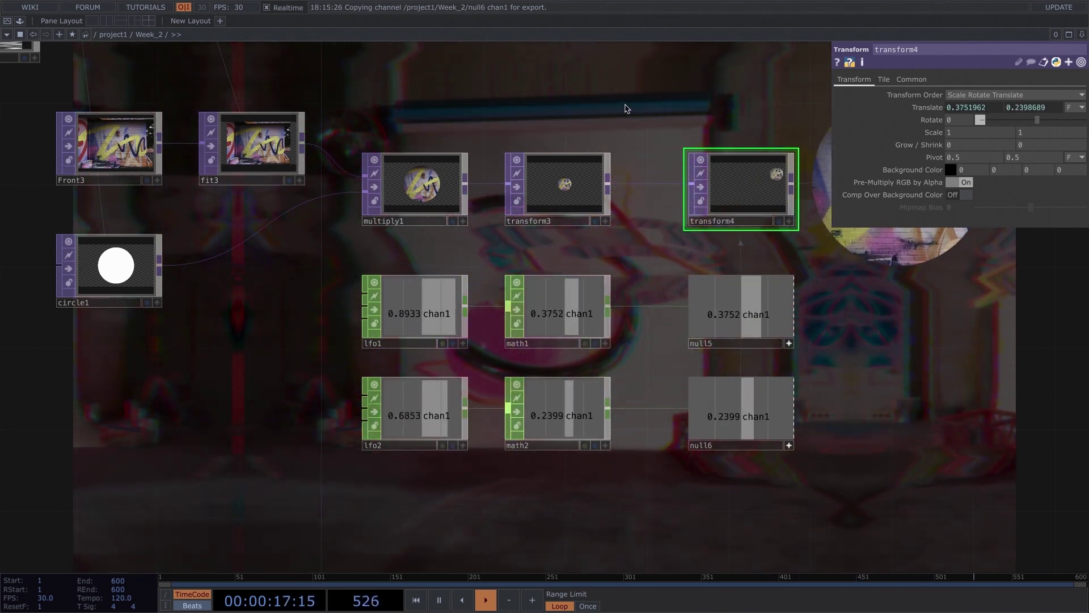
# Step: Place a Constant CHOP below circle1, review its channel parameters, and delete it
pyautogui.press('Tab')
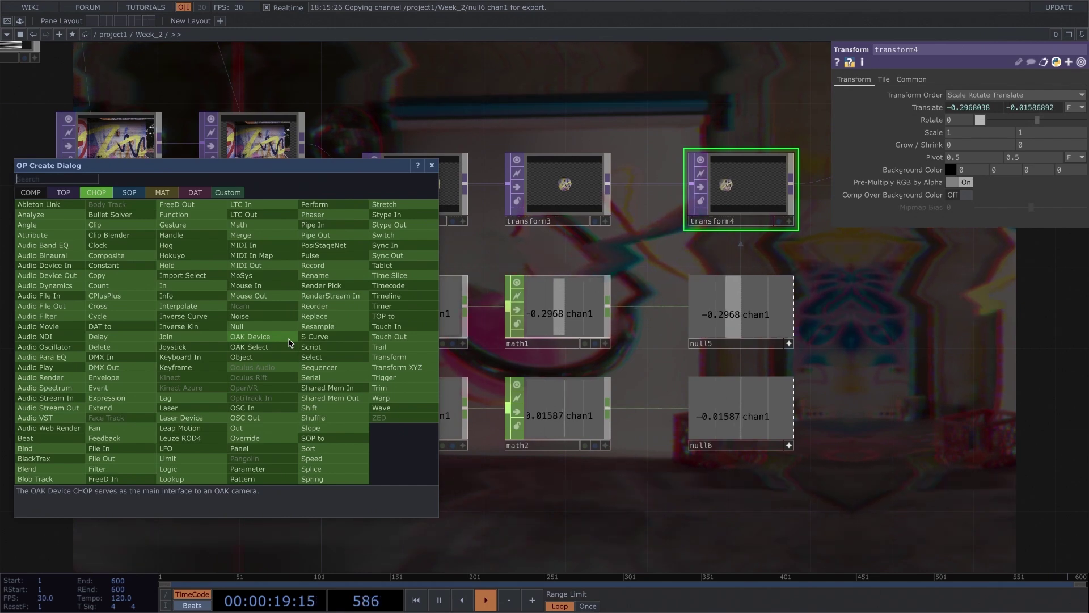
pyautogui.write('con')
pyautogui.click(112, 269)
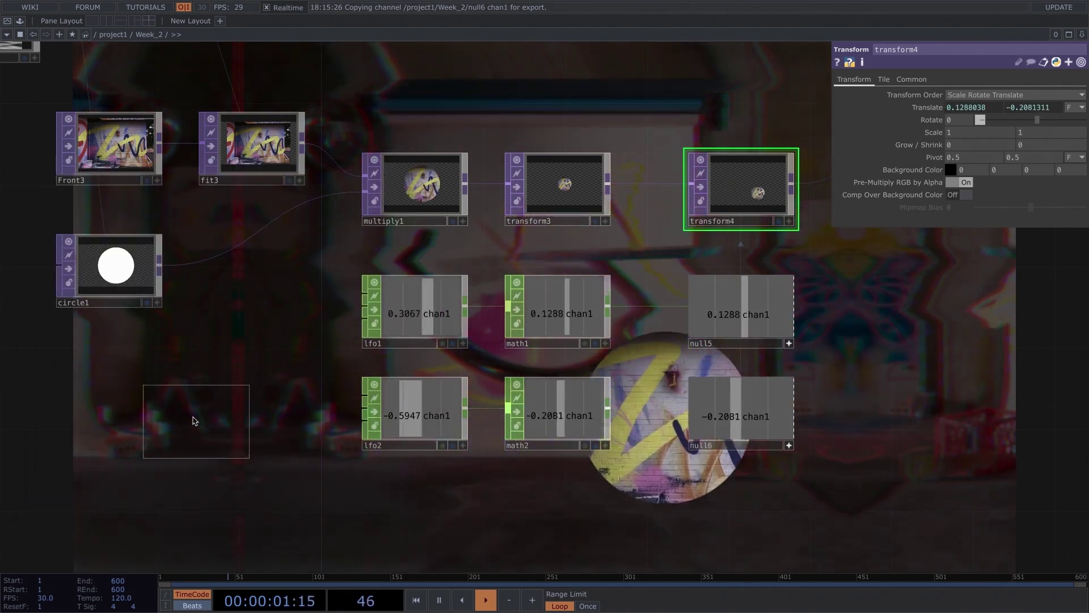
pyautogui.click(206, 409)
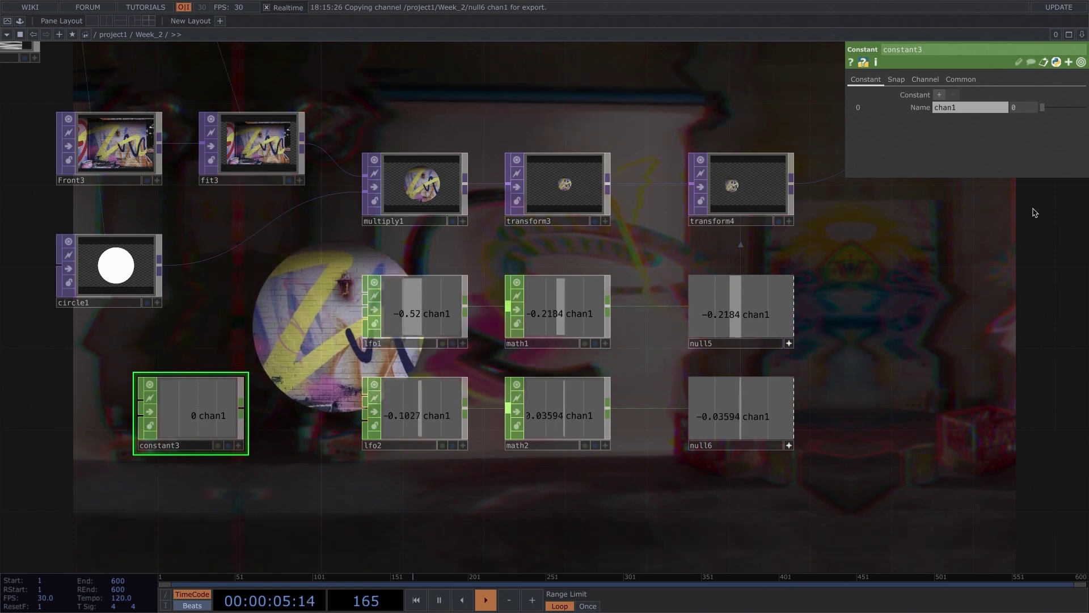
pyautogui.press('Delete')
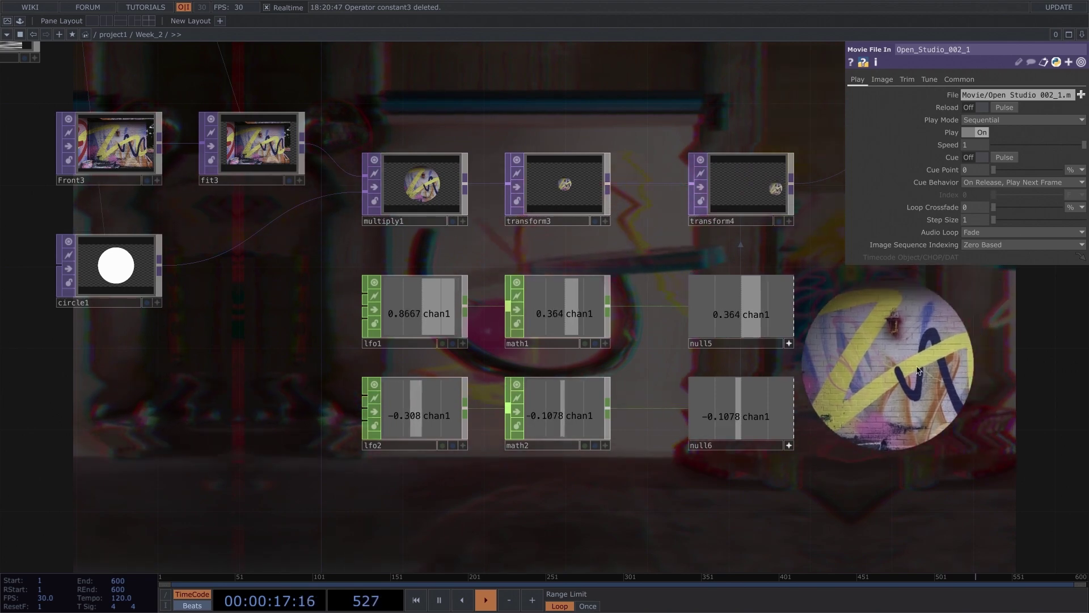
# Step: Examine comp2's Over operation and its transform4 and level1 inputs, and return to the graffiti circle branch
pyautogui.hscroll(10, 632, 365)
pyautogui.scroll(5, 643, 295)
pyautogui.hscroll(5, 643, 295)
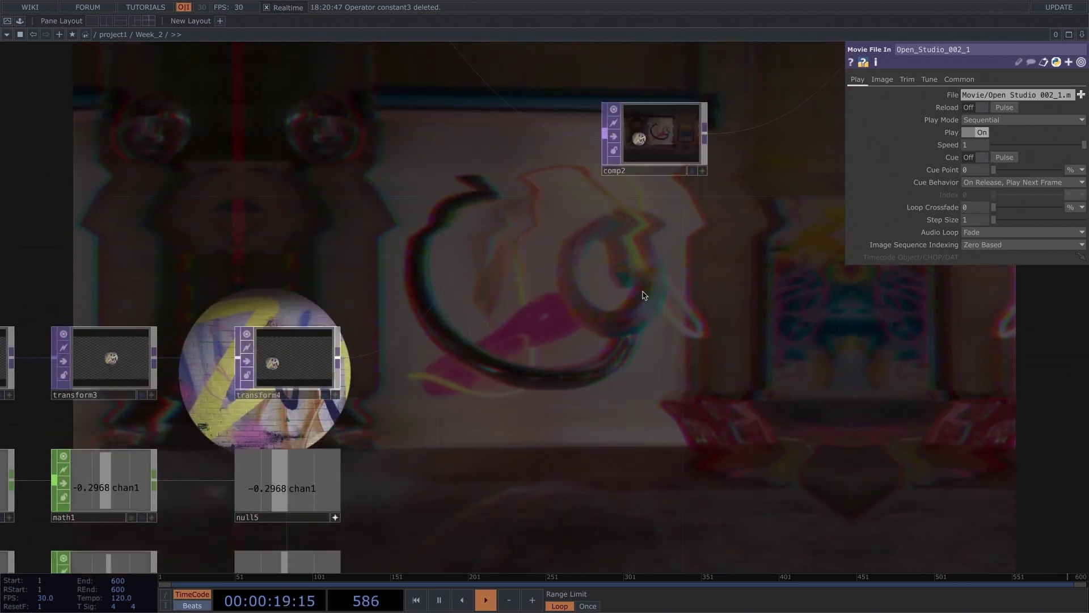
pyautogui.click(661, 139)
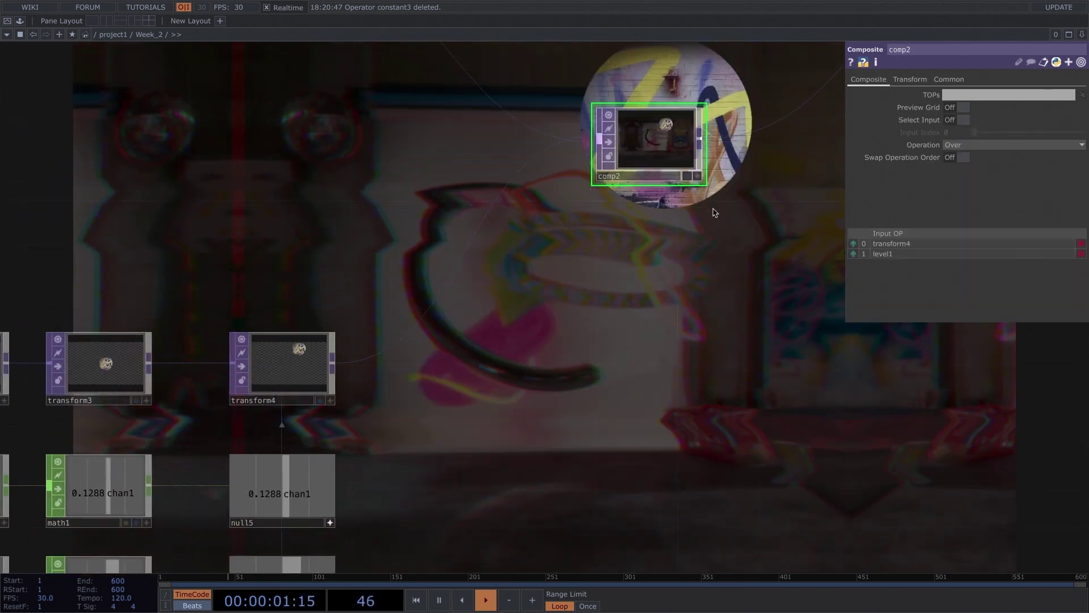
pyautogui.scroll(5, 700, 243)
pyautogui.hscroll(2, 700, 243)
pyautogui.hscroll(-4, 651, 369)
pyautogui.scroll(-1, 652, 369)
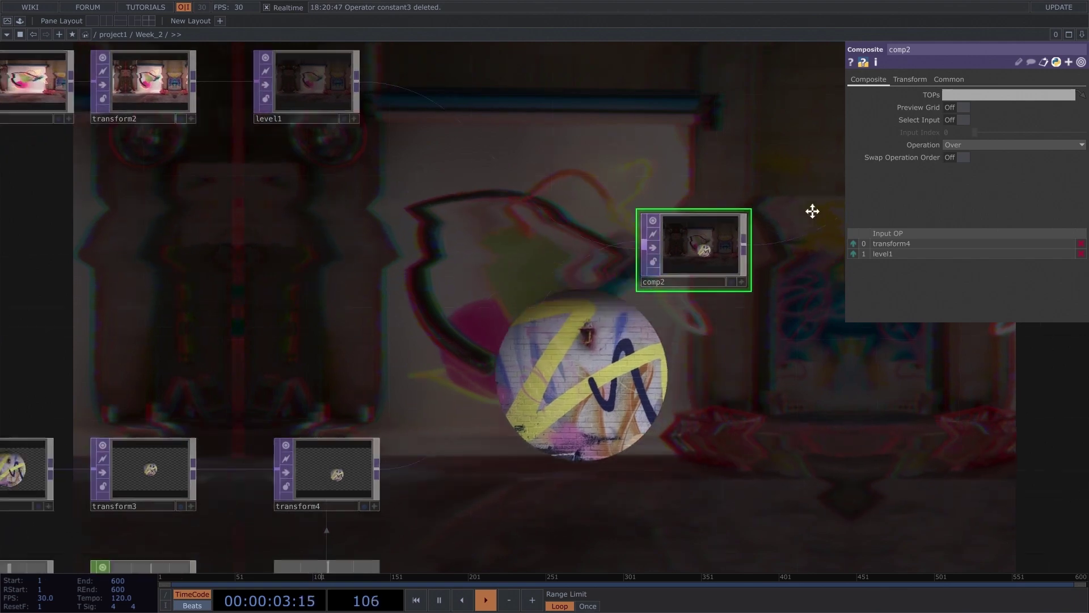
pyautogui.hscroll(-10, 620, 239)
pyautogui.scroll(-3, 620, 239)
pyautogui.scroll(-3, 652, 163)
pyautogui.hscroll(-4, 652, 163)
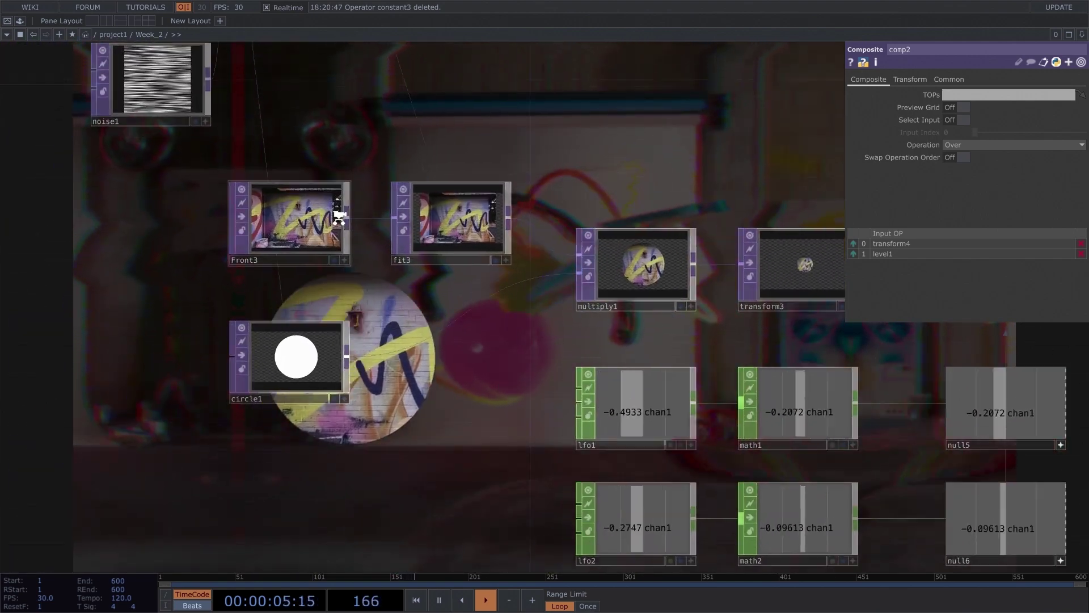
pyautogui.scroll(-1, 340, 217)
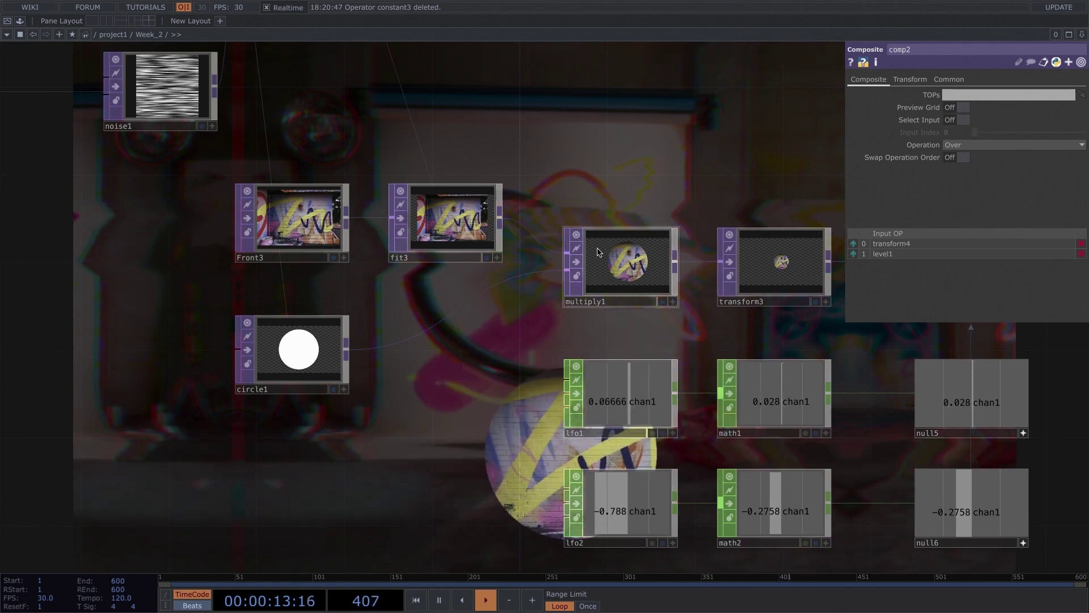
# Step: Add a Composite TOP above multiply1 and connect fit3 and circle1 into it
pyautogui.click(599, 250)
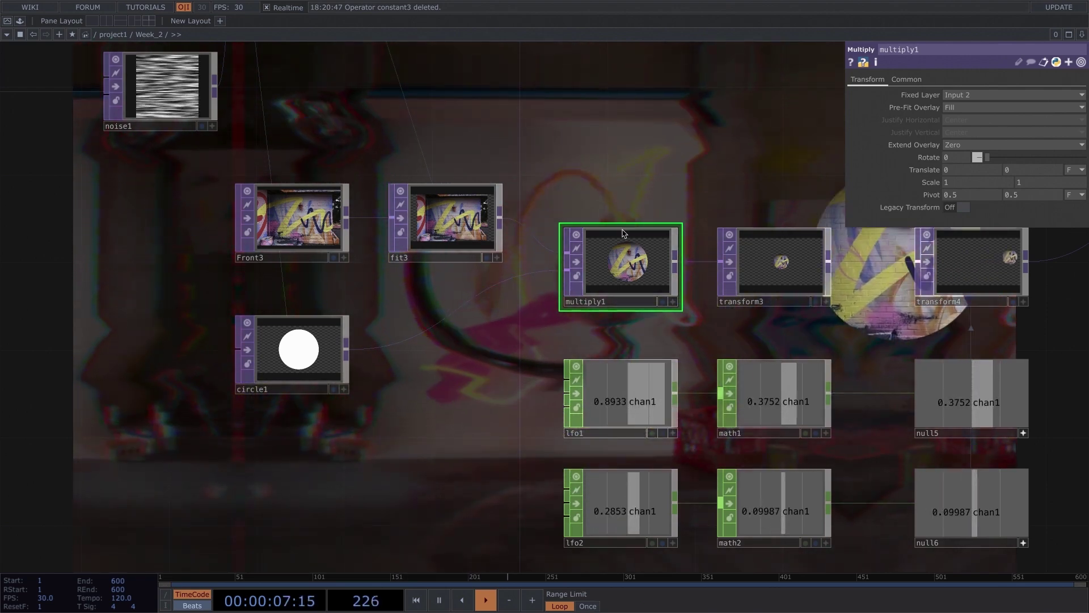
pyautogui.press('Tab')
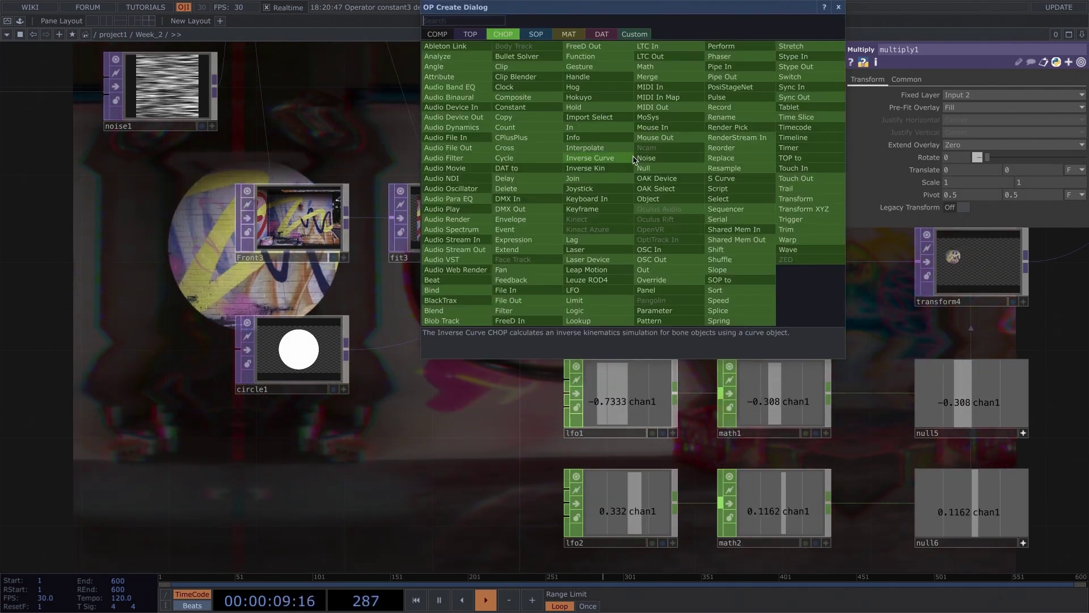
pyautogui.click(470, 34)
pyautogui.write('com')
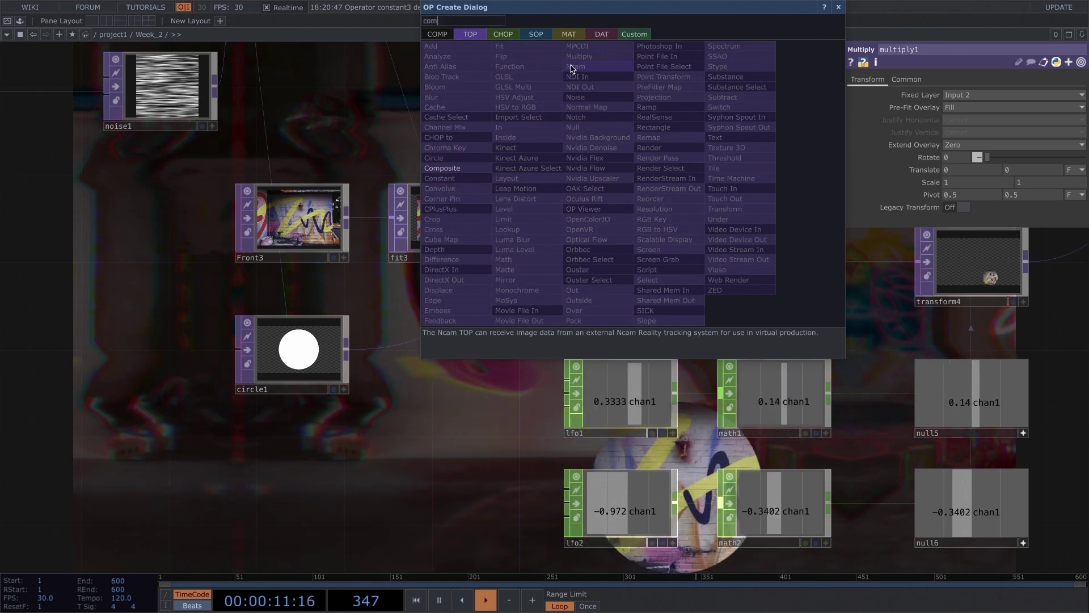
pyautogui.click(454, 168)
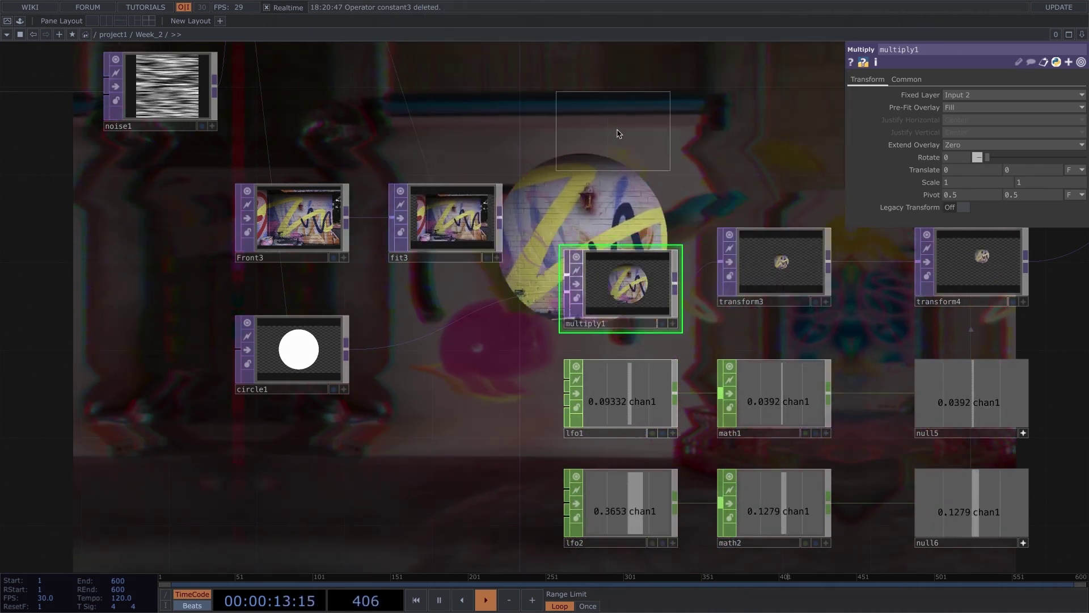
pyautogui.click(637, 138)
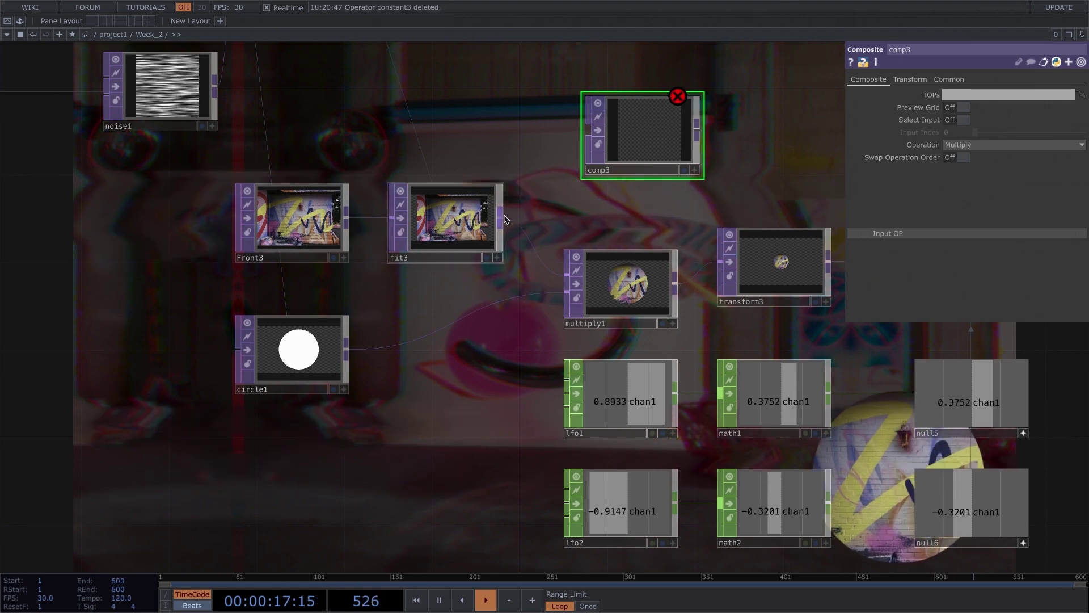
pyautogui.moveTo(501, 218); pyautogui.dragTo(601, 136)
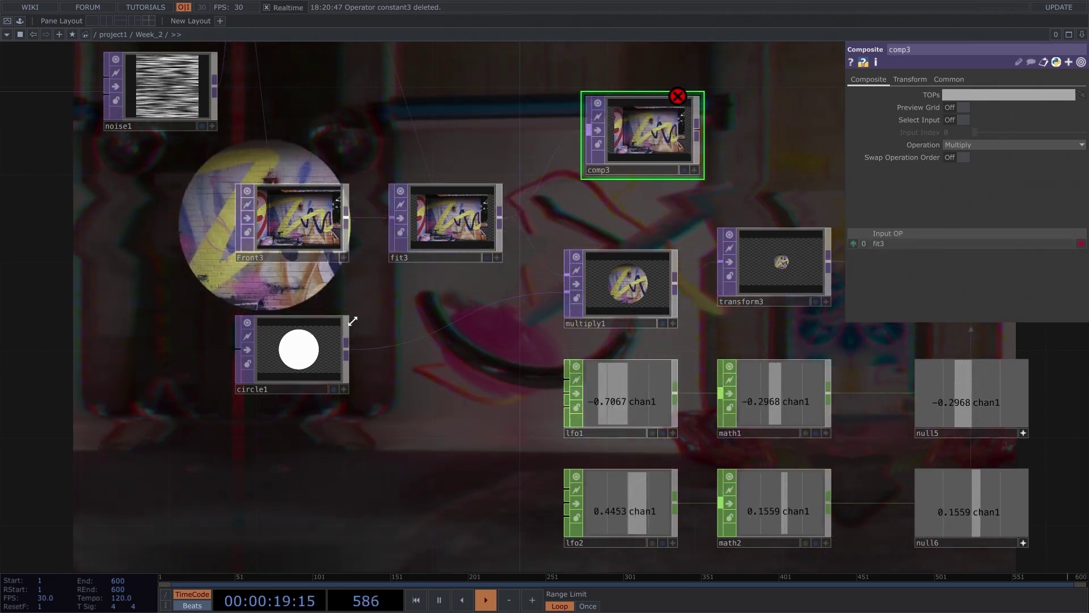
pyautogui.moveTo(348, 348); pyautogui.dragTo(602, 137)
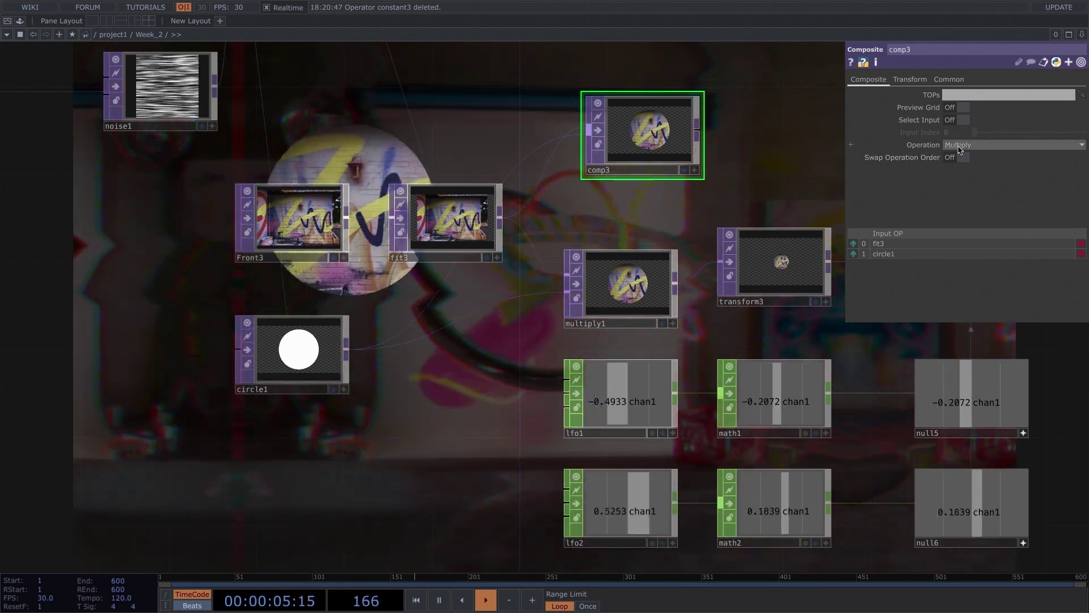
# Step: Try the Over operation on the new composite of fit3 and circle1, and delete that composite
pyautogui.click(983, 147)
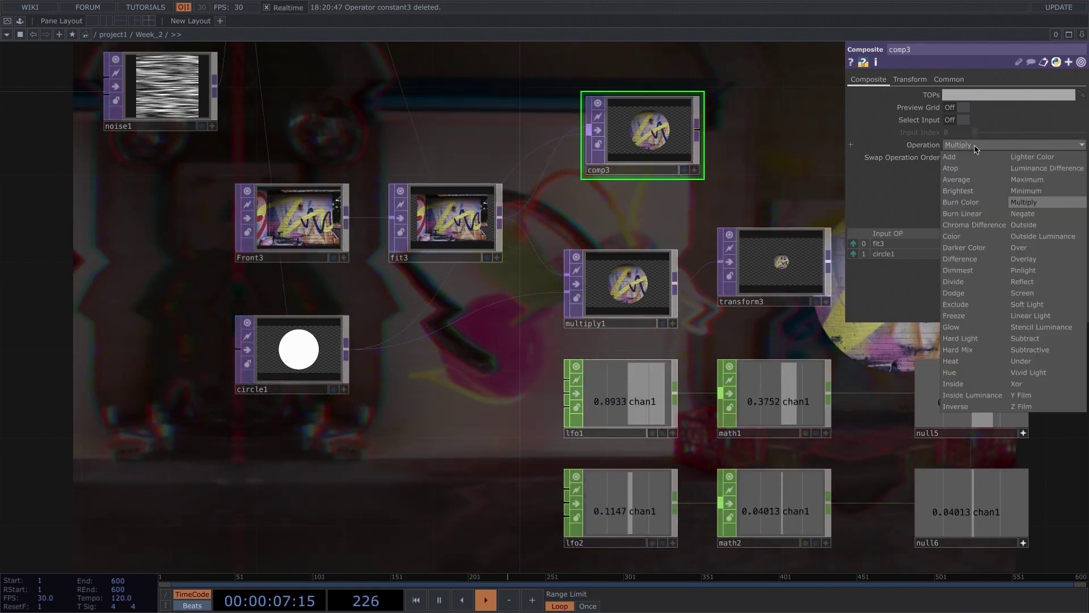
pyautogui.click(1035, 249)
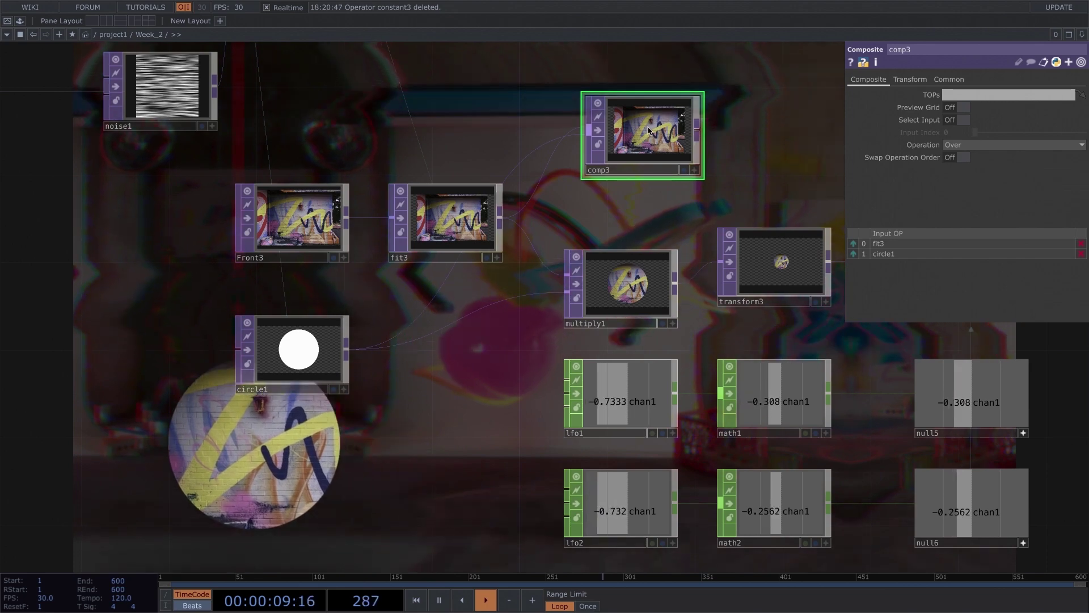
pyautogui.scroll(3, 647, 127)
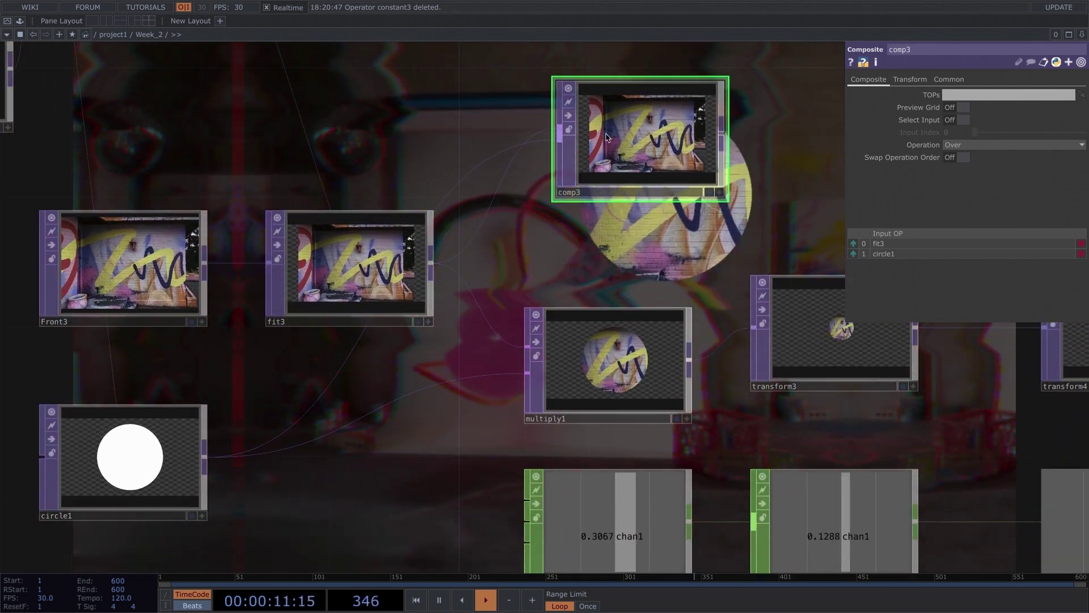
pyautogui.click(854, 253)
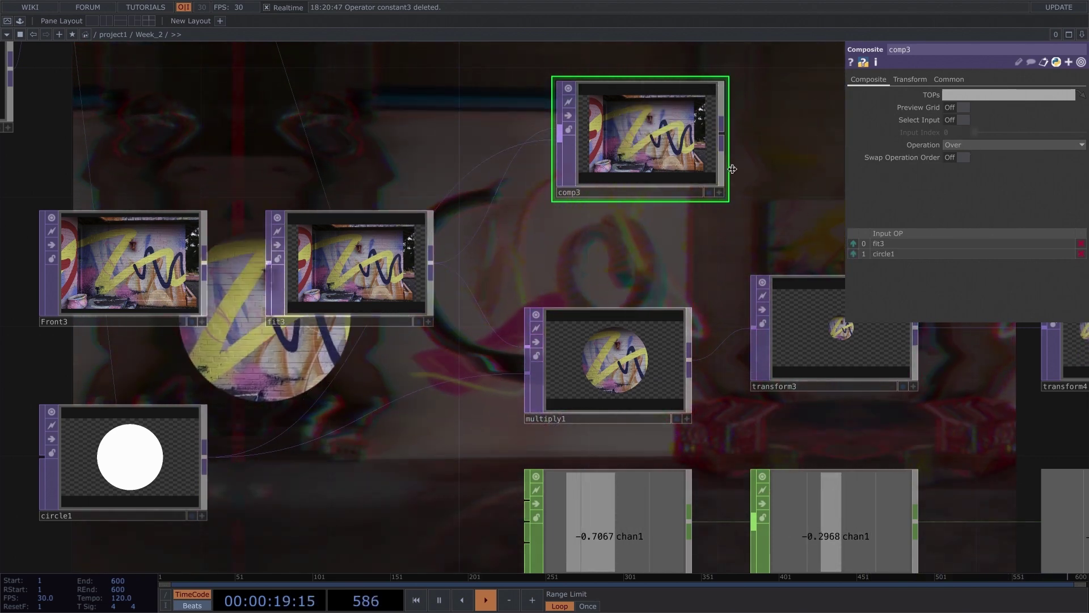
pyautogui.press('Delete')
# Step: Inspect comp2's preview and input order up close, and review the whole network feeding it
pyautogui.moveTo(651, 148); pyautogui.dragTo(225, 172)
pyautogui.scroll(-8, 510, 202)
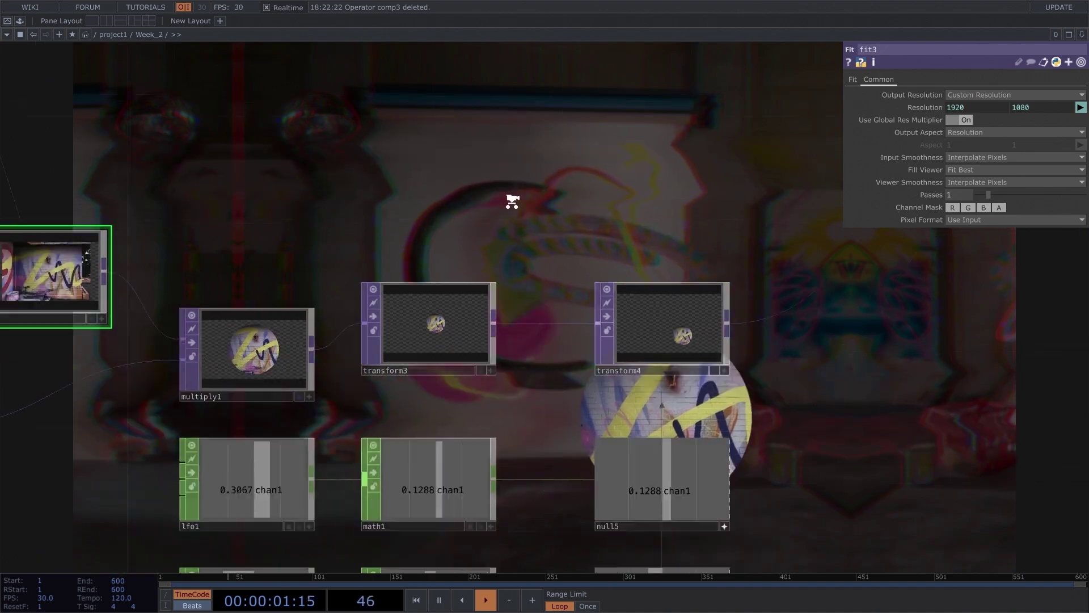
pyautogui.moveTo(624, 182); pyautogui.dragTo(395, 302)
pyautogui.click(570, 255)
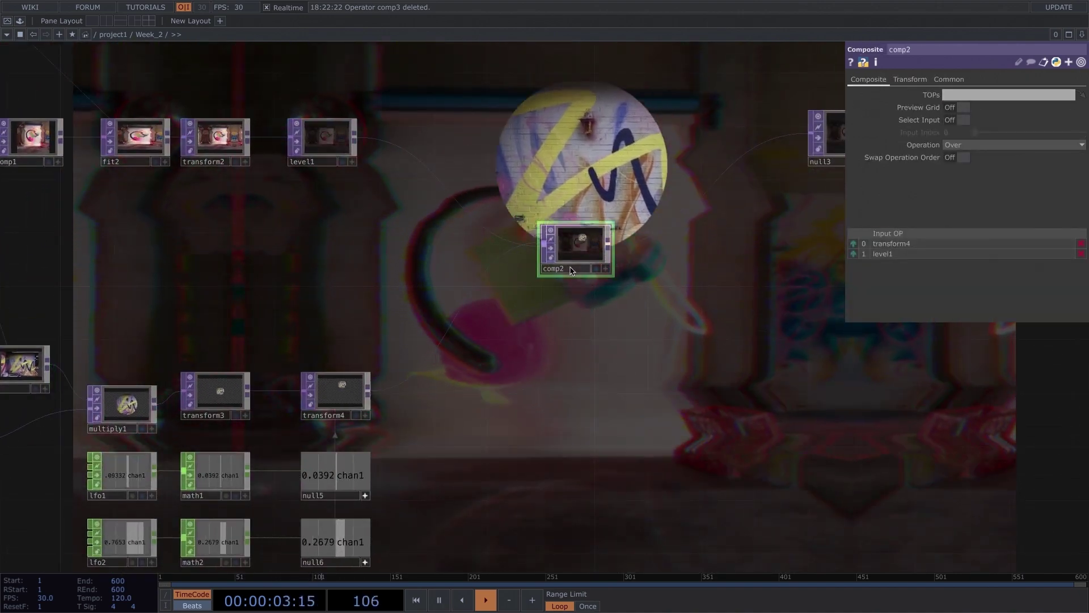
pyautogui.scroll(6, 569, 266)
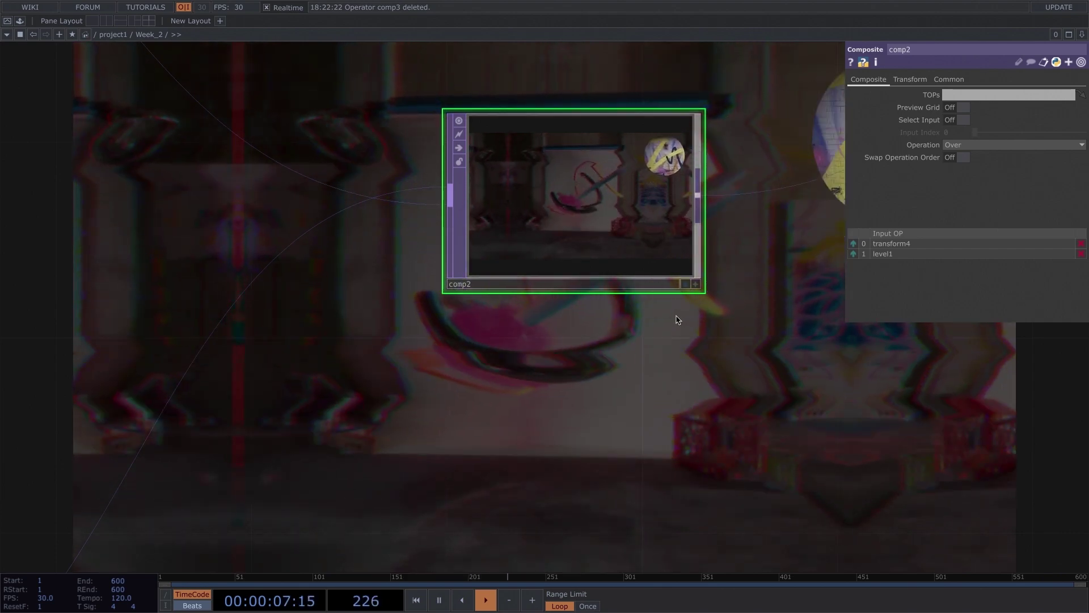
pyautogui.scroll(-2, 590, 287)
pyautogui.scroll(-3, 591, 288)
pyautogui.moveTo(289, 161); pyautogui.dragTo(527, 289)
pyautogui.scroll(-6, 528, 289)
pyautogui.moveTo(546, 212); pyautogui.dragTo(814, 205)
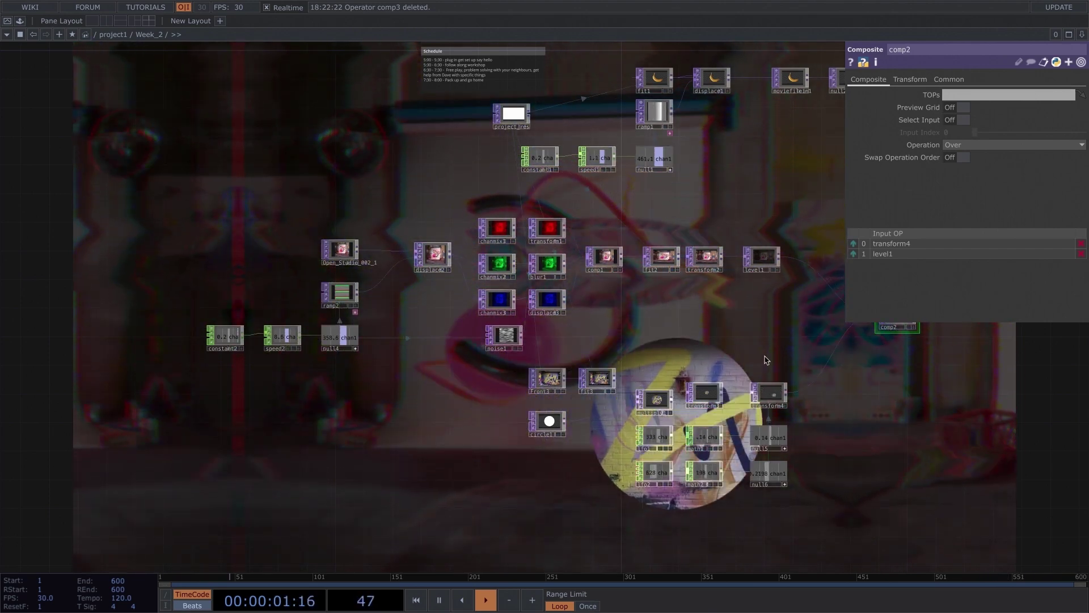
# Step: Add a Video Device In TOP above the Open_Studio_002_1 movie source
pyautogui.moveTo(747, 348); pyautogui.dragTo(600, 280)
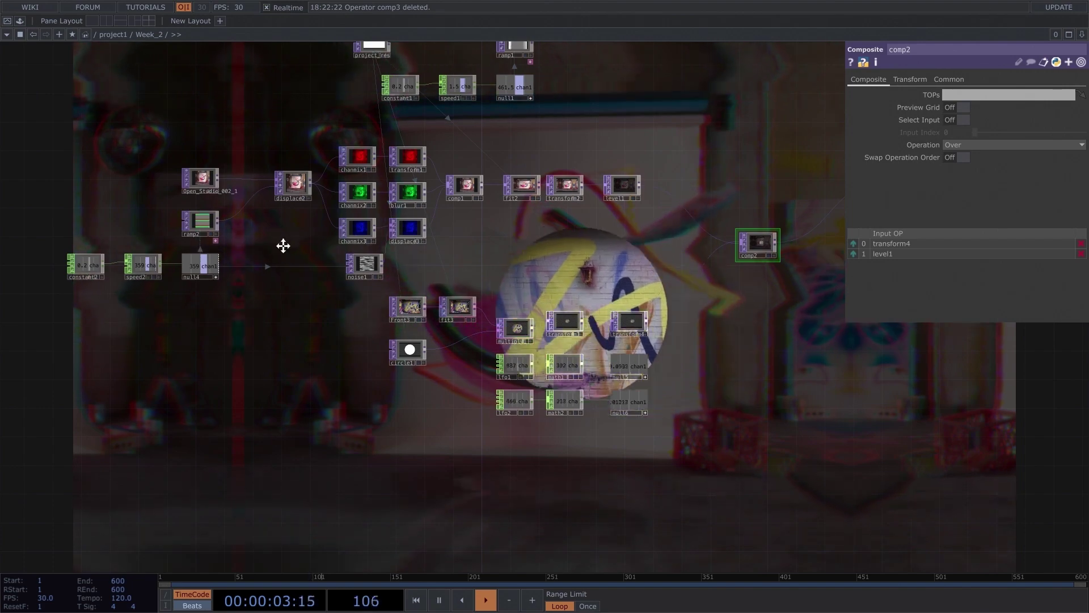
pyautogui.moveTo(282, 243); pyautogui.dragTo(667, 311)
pyautogui.scroll(5, 615, 287)
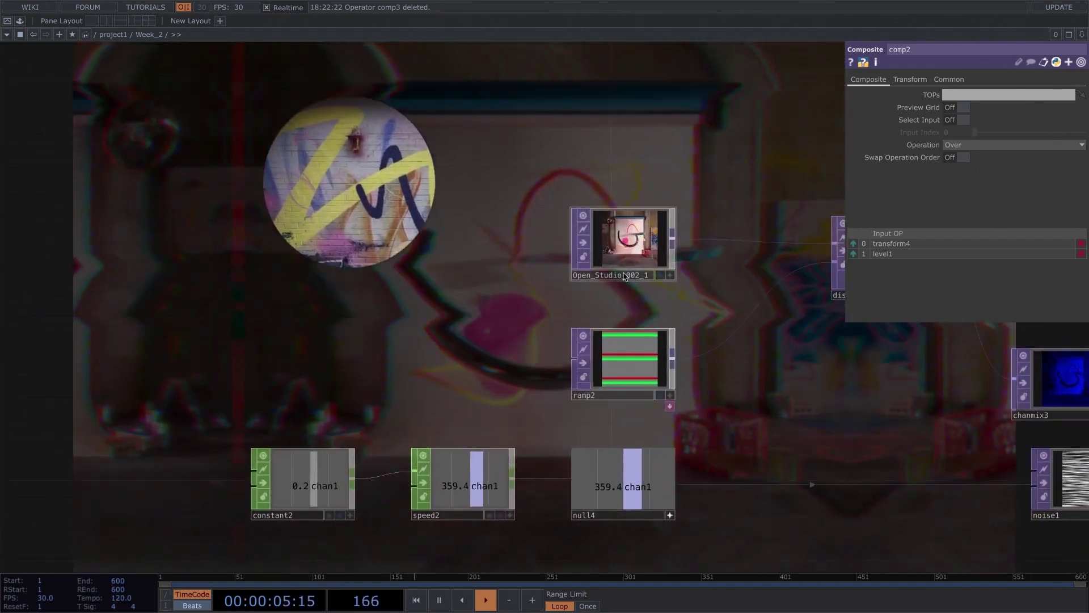
pyautogui.click(618, 277)
pyautogui.moveTo(620, 171); pyautogui.dragTo(611, 306)
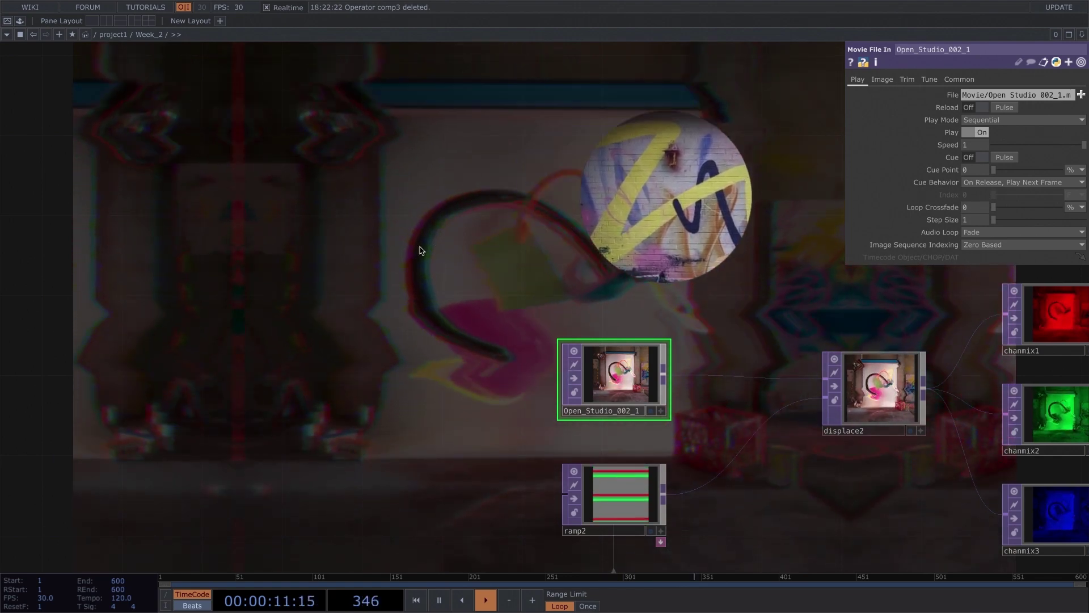
pyautogui.press('Tab')
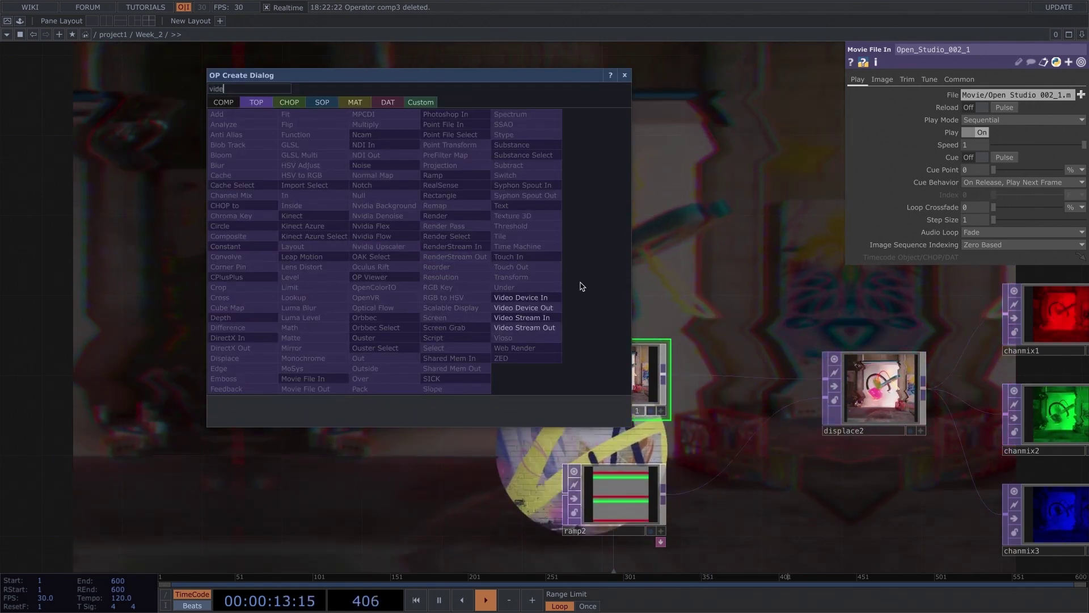
pyautogui.moveTo(535, 301)
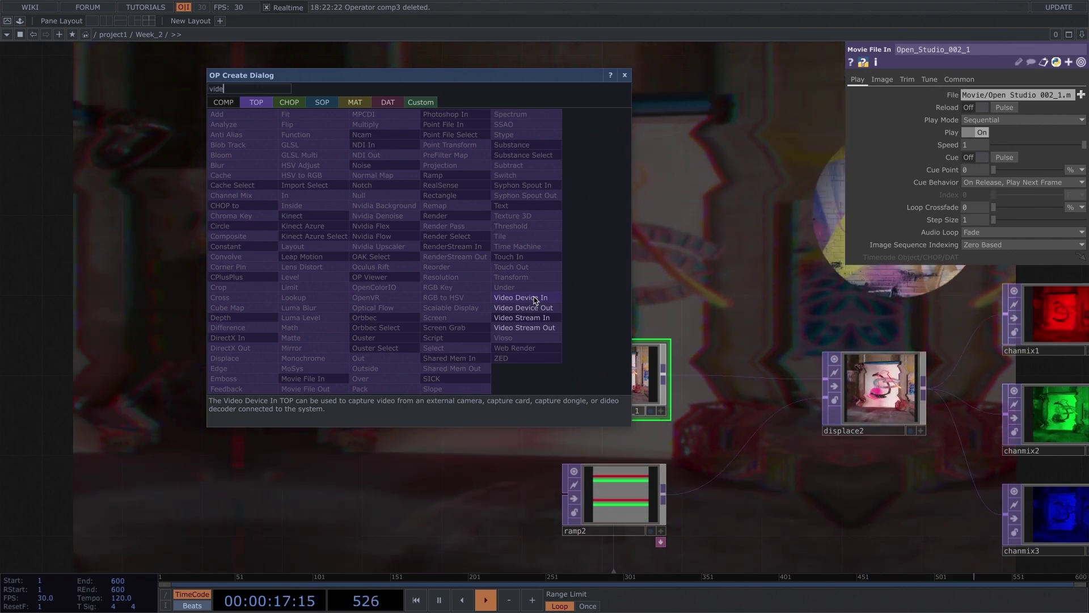
pyautogui.click(535, 301)
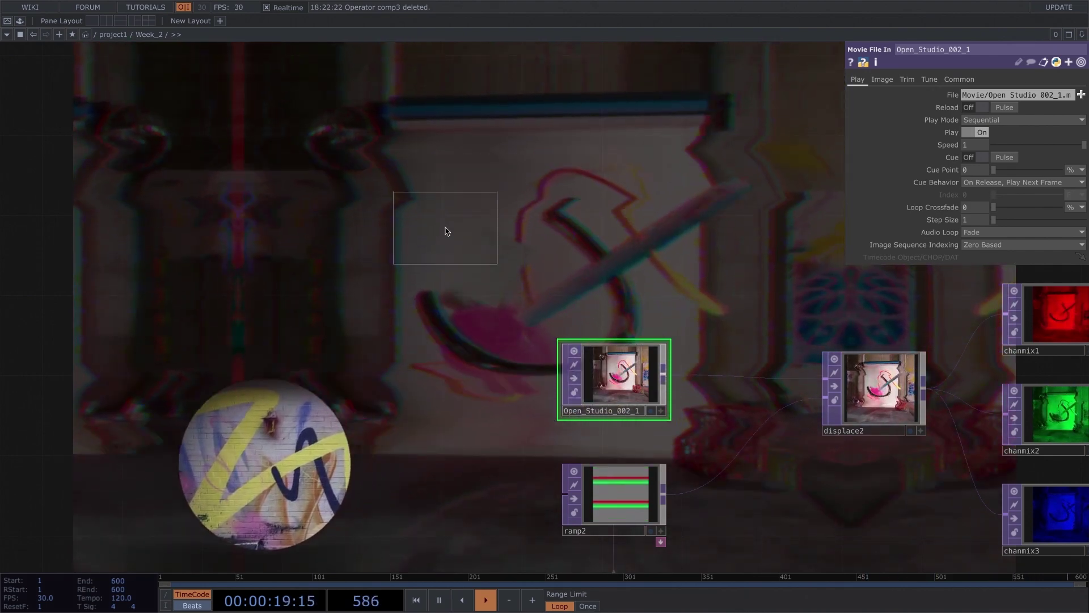
pyautogui.click(517, 236)
# Step: Set the video input's device to FaceTime HD Camera (Built-in) and stack it directly above Open_Studio_002_1, moved farther from displace2
pyautogui.scroll(2, 554, 213)
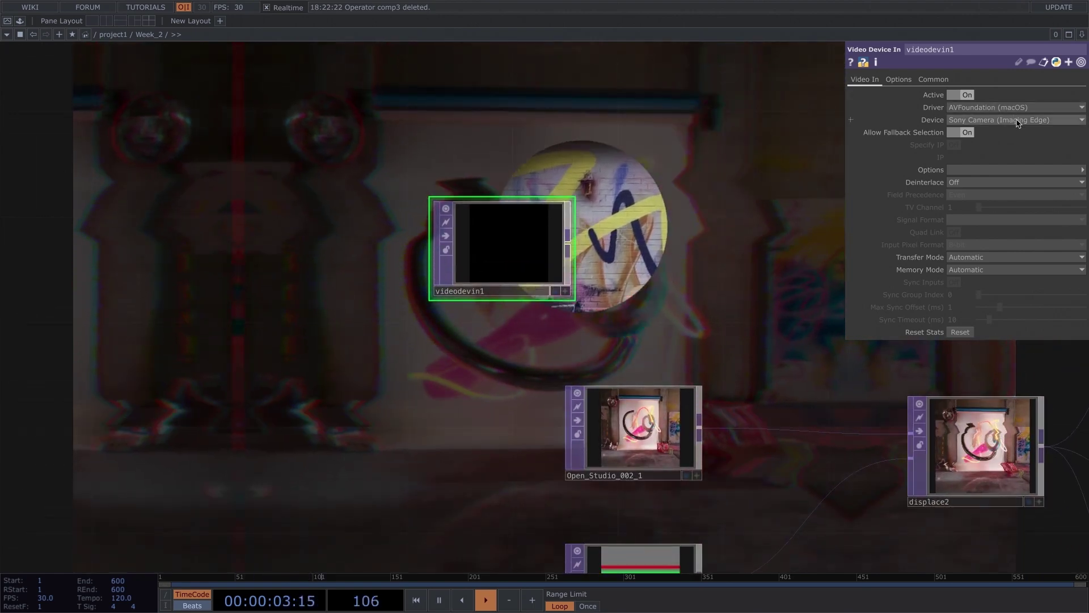
pyautogui.click(1008, 143)
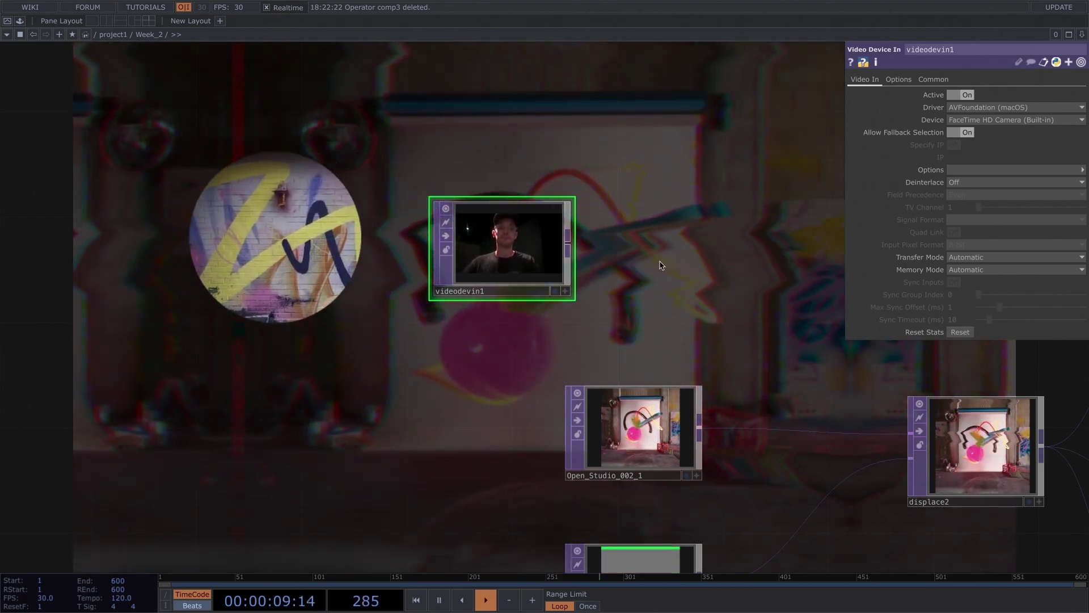
pyautogui.moveTo(657, 250); pyautogui.dragTo(532, 216)
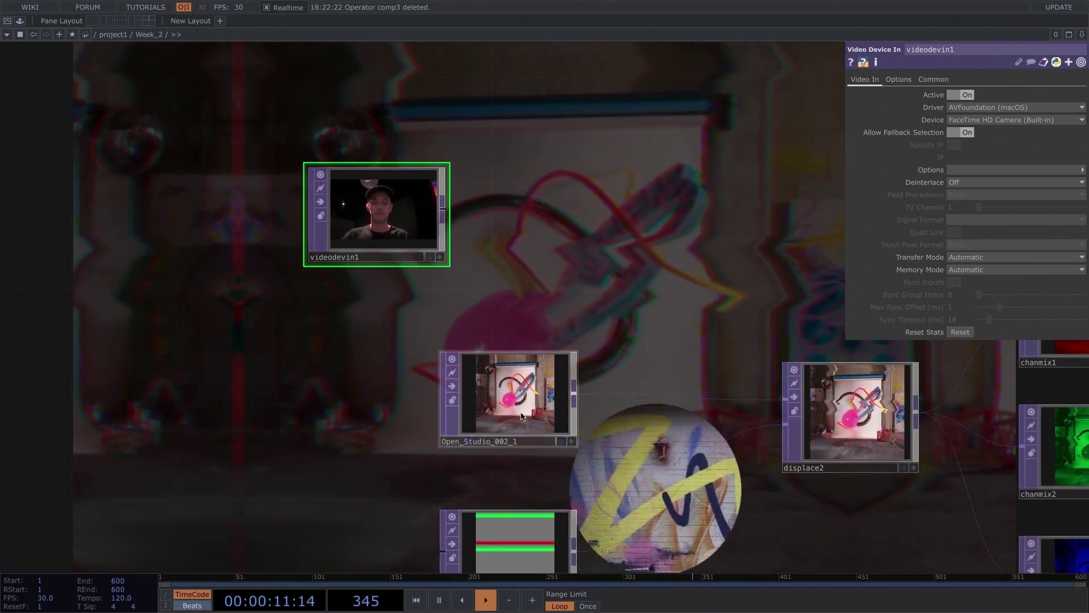
pyautogui.moveTo(494, 427); pyautogui.dragTo(362, 400)
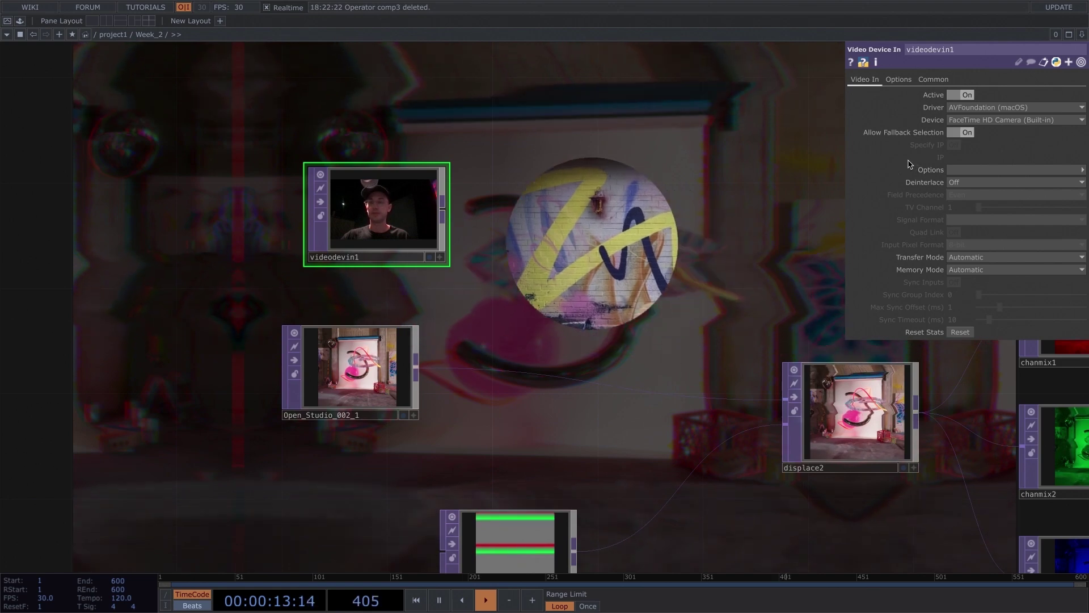
pyautogui.moveTo(374, 215); pyautogui.dragTo(349, 241)
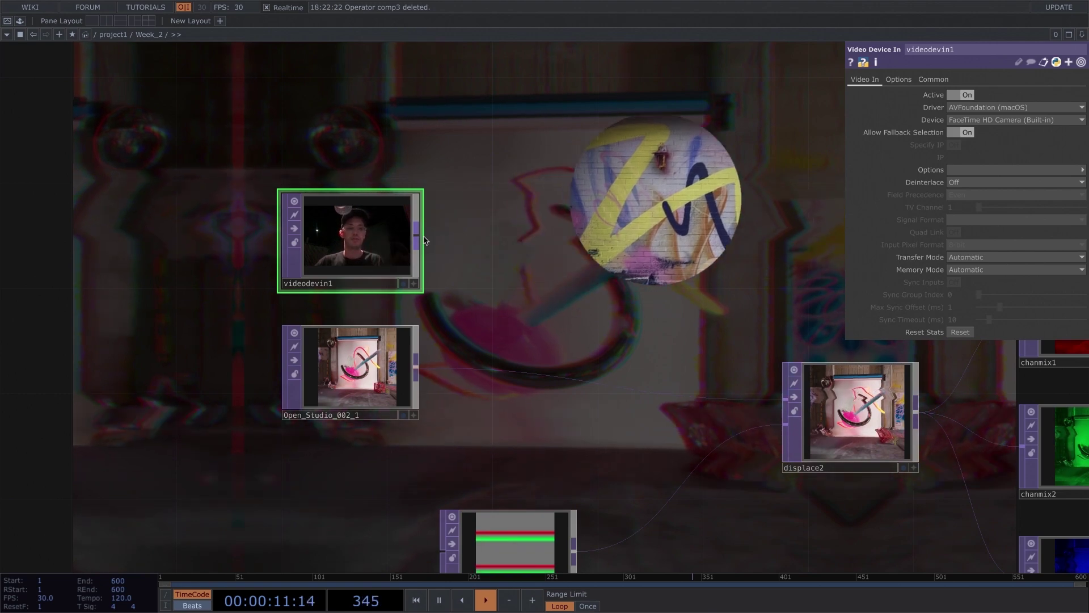
# Step: Try videodevin1 as displace2's first input, and wire Open_Studio_002_1 back into that input
pyautogui.moveTo(539, 246); pyautogui.dragTo(335, 179, button='middle')
pyautogui.moveTo(334, 180); pyautogui.dragTo(707, 341)
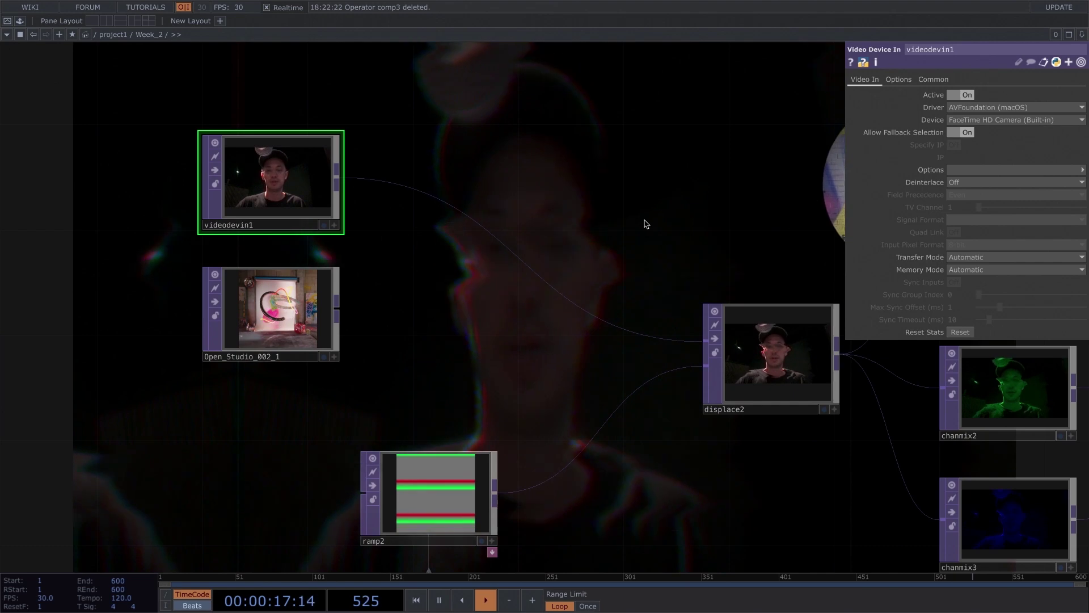
pyautogui.moveTo(336, 307); pyautogui.dragTo(707, 340)
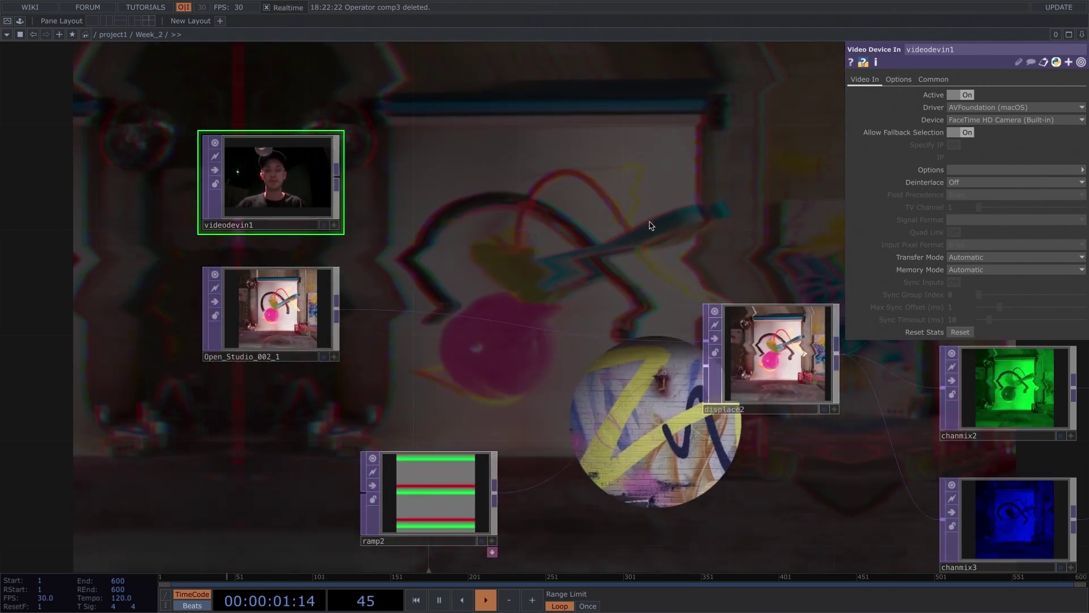
pyautogui.hscroll(8, 394, 178)
pyautogui.hscroll(-6, 352, 199)
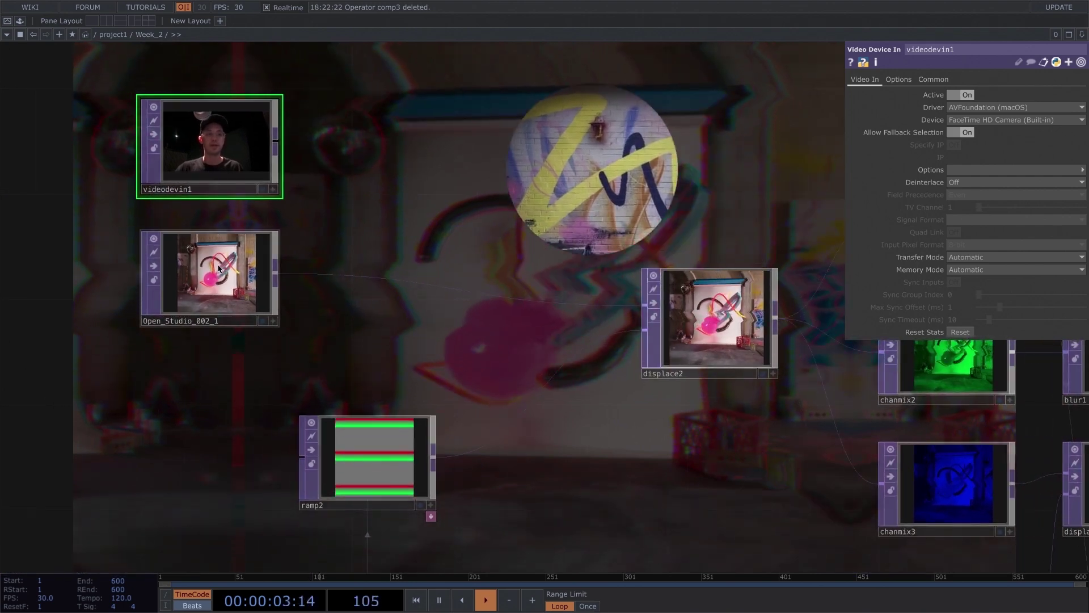
# Step: Spread the Open_Studio_002_1 and videodevin1 nodes apart, and delete videodevin1 from the network
pyautogui.moveTo(219, 268); pyautogui.dragTo(194, 268)
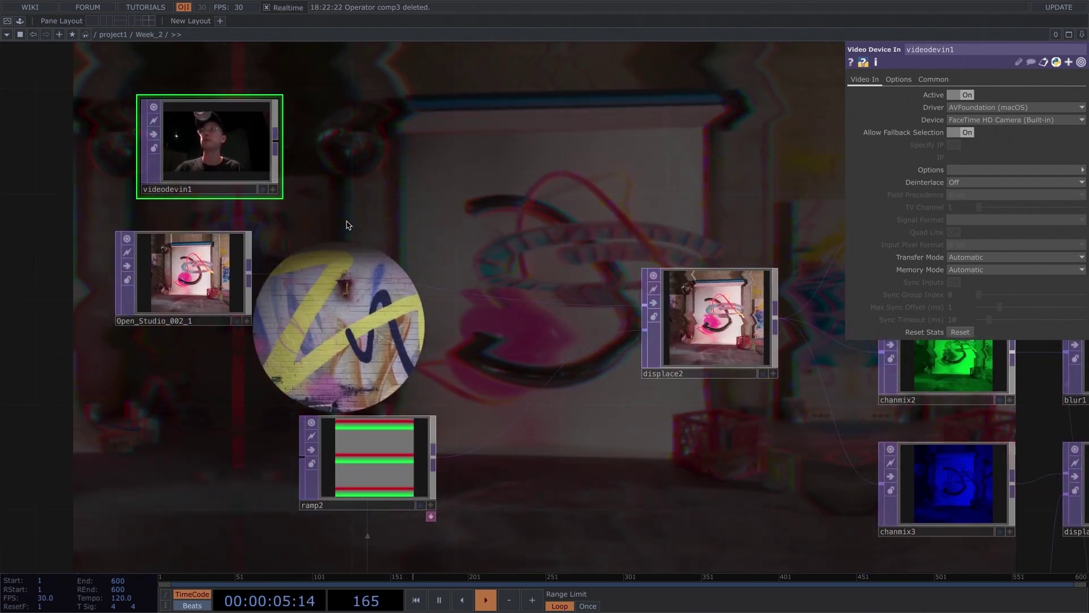
pyautogui.hscroll(-6, 440, 224)
pyautogui.moveTo(280, 163); pyautogui.dragTo(151, 136)
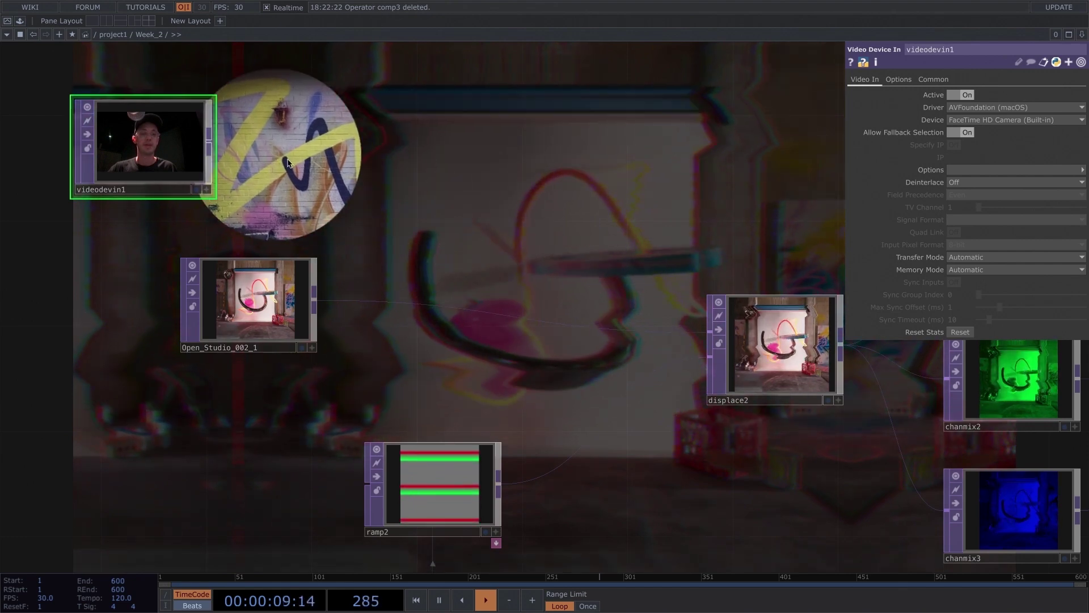
pyautogui.scroll(5, 384, 274)
pyautogui.hscroll(-4, 384, 274)
pyautogui.scroll(-4, 389, 274)
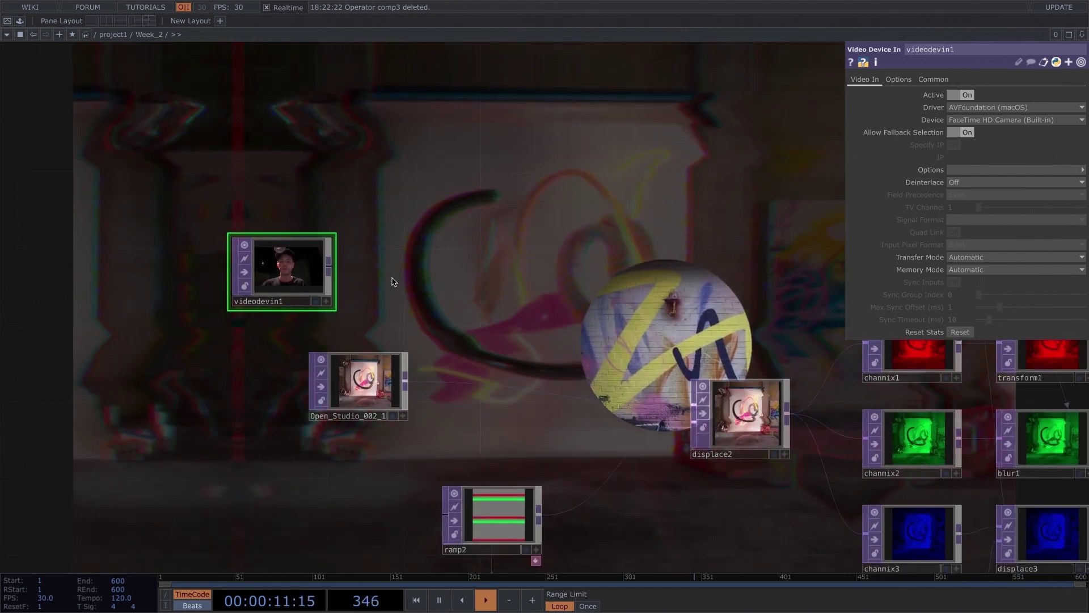
pyautogui.moveTo(298, 271); pyautogui.dragTo(202, 176)
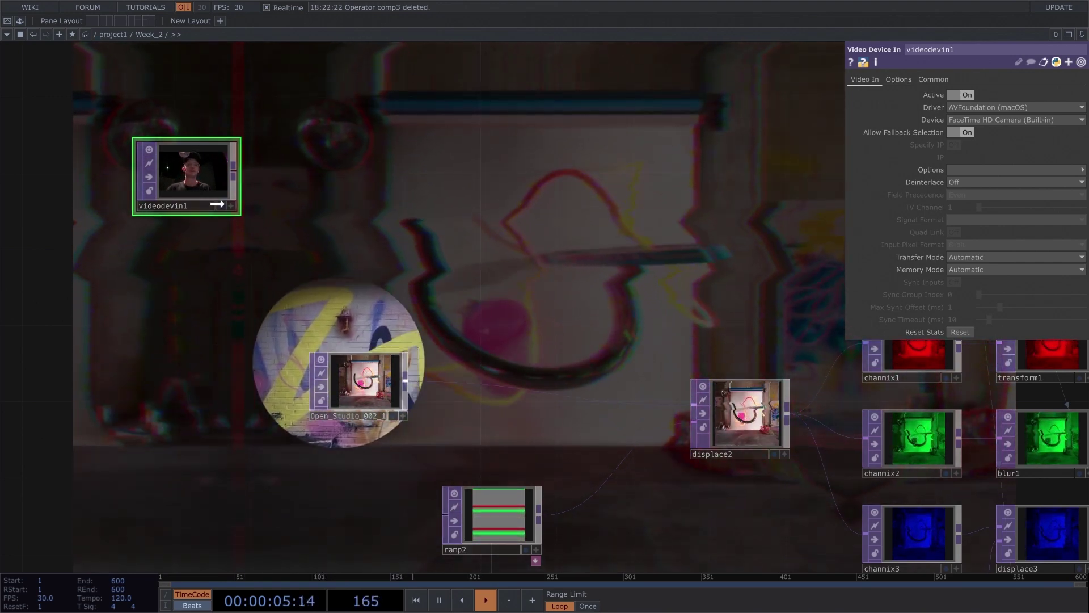
pyautogui.moveTo(196, 182); pyautogui.dragTo(349, 277)
pyautogui.press('Delete')
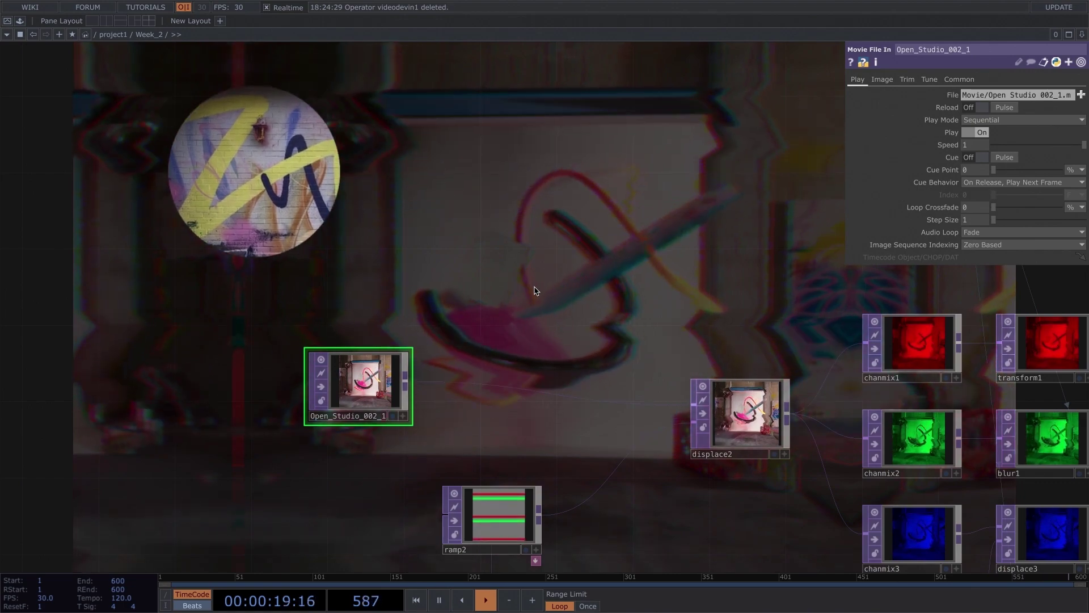
# Step: Switch transform4's X and Y translate from the null5 and null6 channel references to constant values
pyautogui.moveTo(590, 257); pyautogui.dragTo(323, 133)
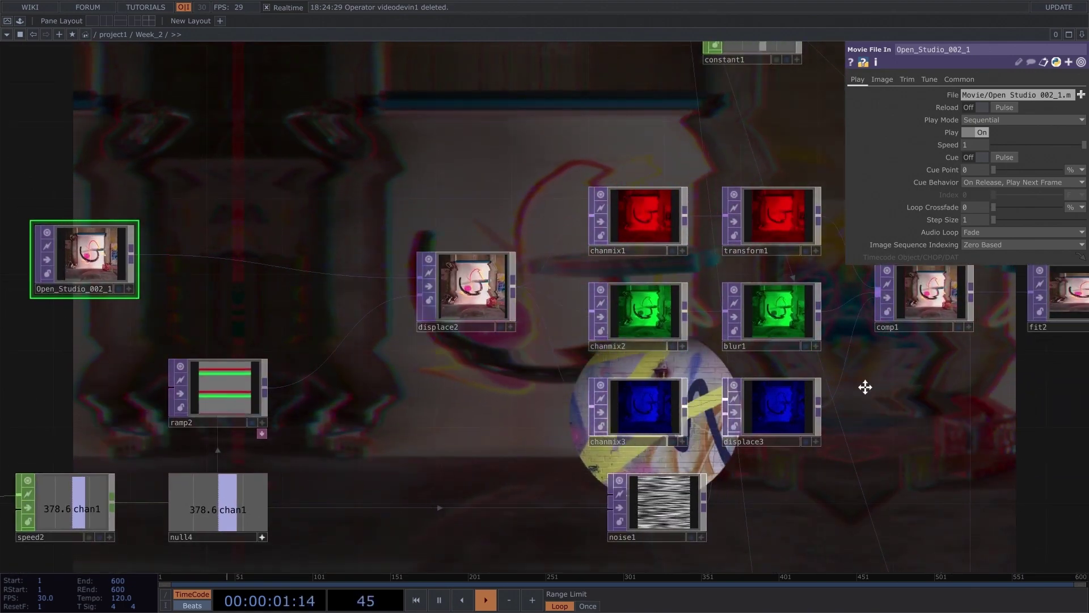
pyautogui.moveTo(863, 384); pyautogui.dragTo(308, 2)
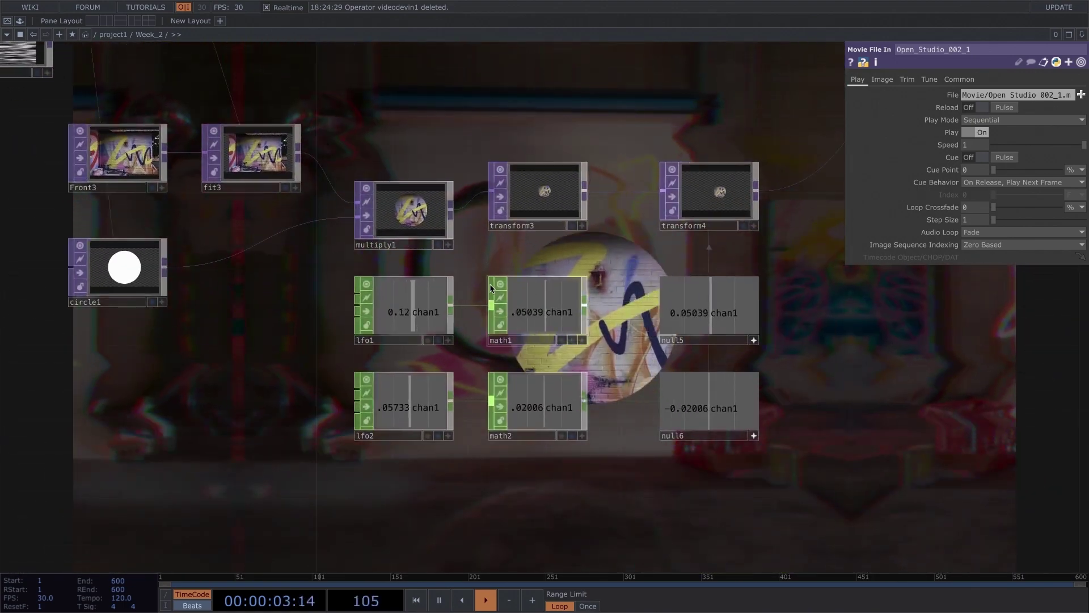
pyautogui.scroll(2, 476, 288)
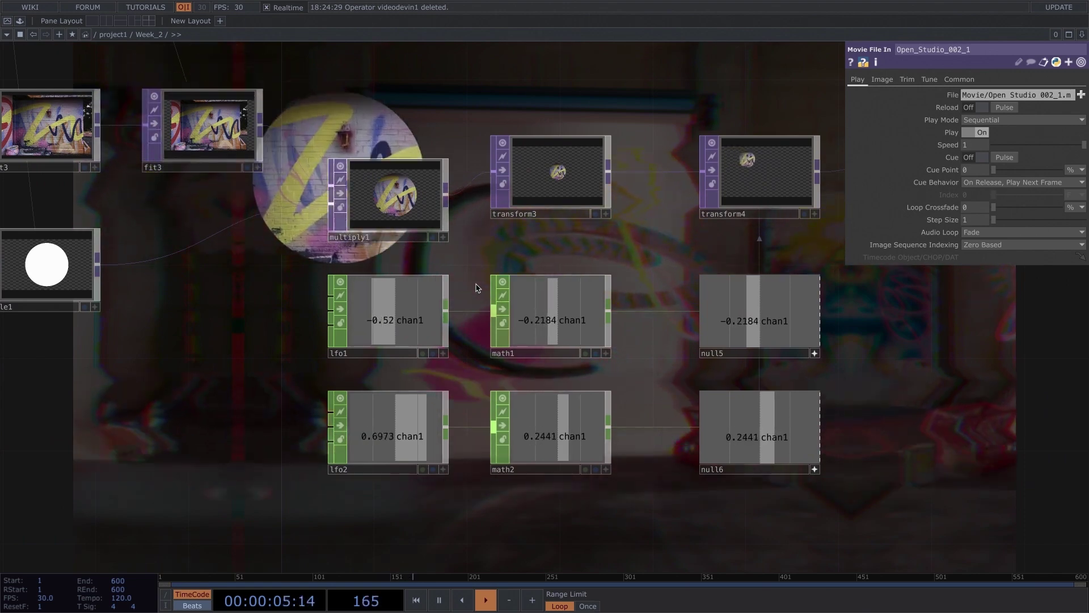
pyautogui.scroll(2, 480, 287)
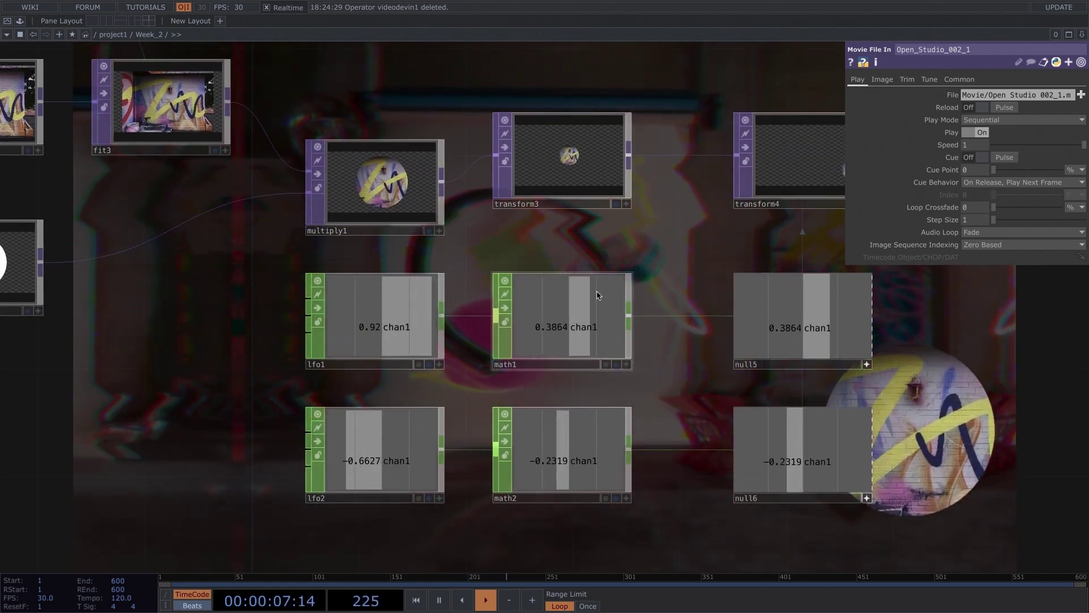
pyautogui.moveTo(601, 397); pyautogui.dragTo(463, 388)
pyautogui.click(714, 348)
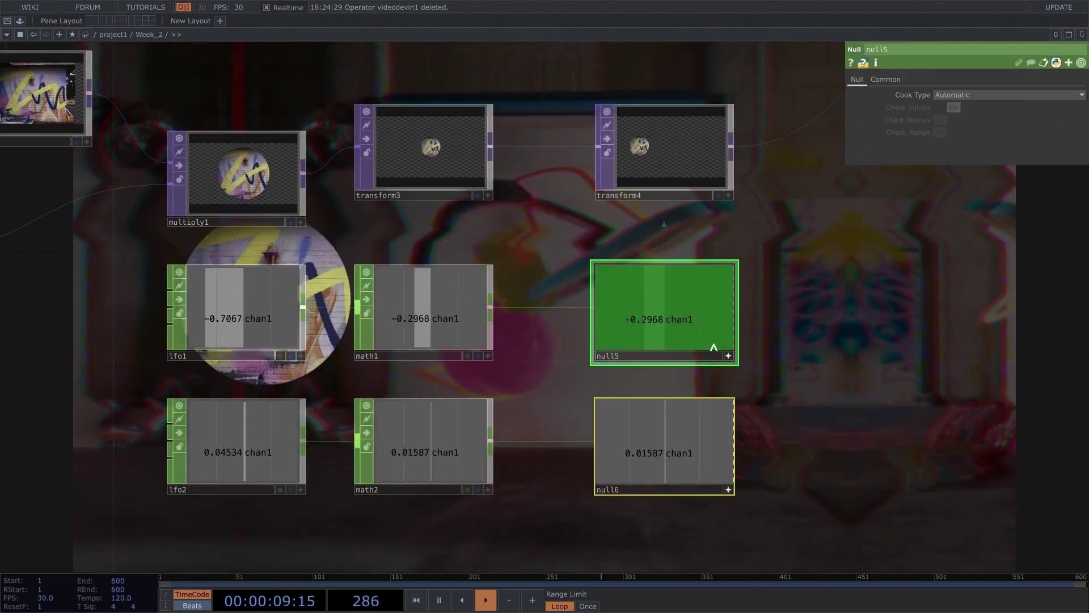
pyautogui.click(706, 183)
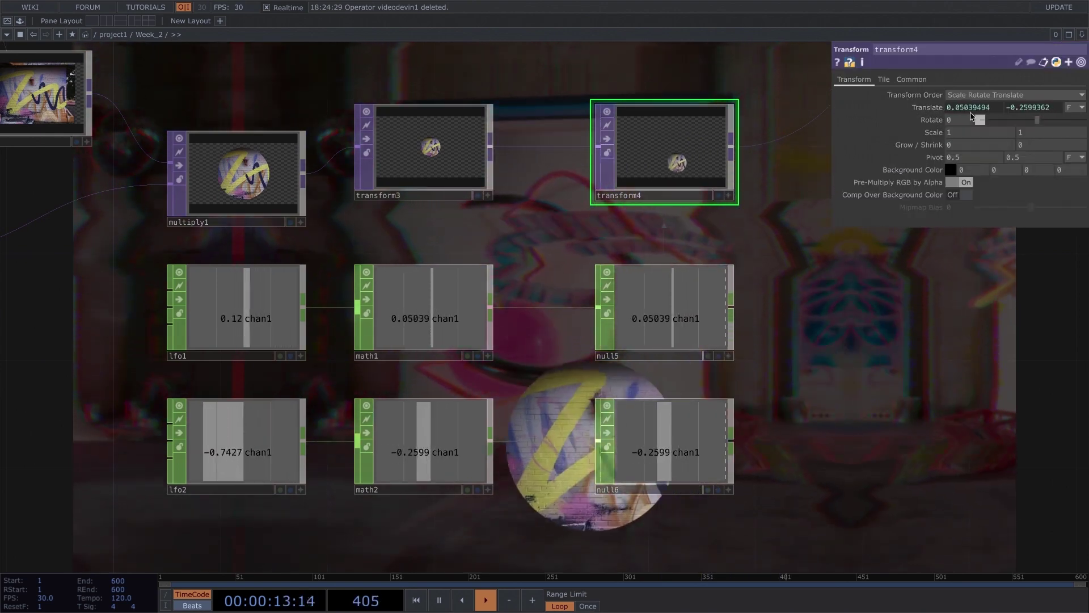
pyautogui.click(925, 108)
pyautogui.click(933, 107)
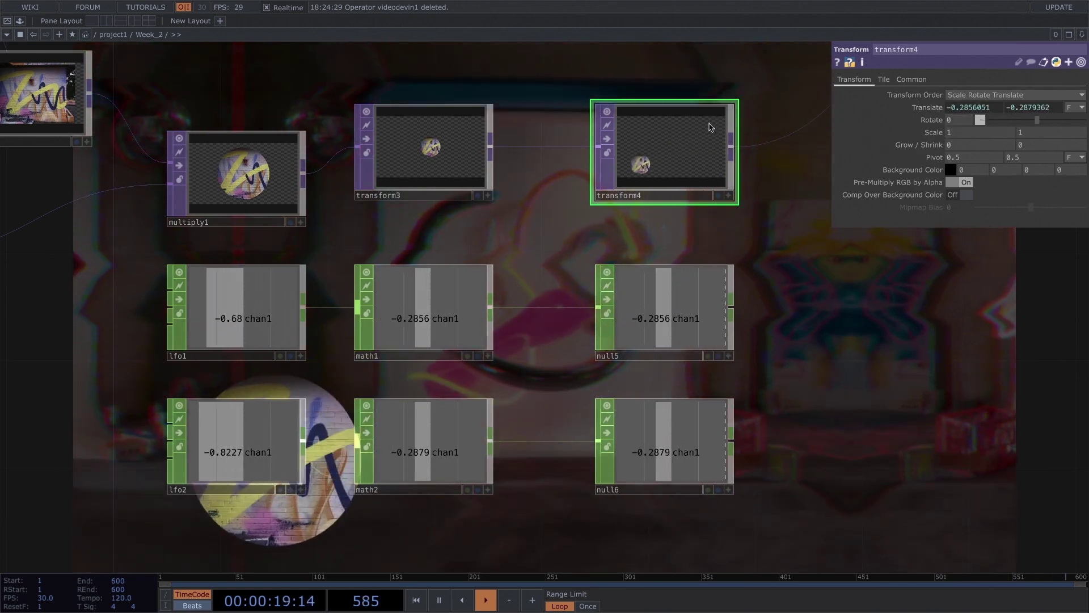
pyautogui.click(928, 107)
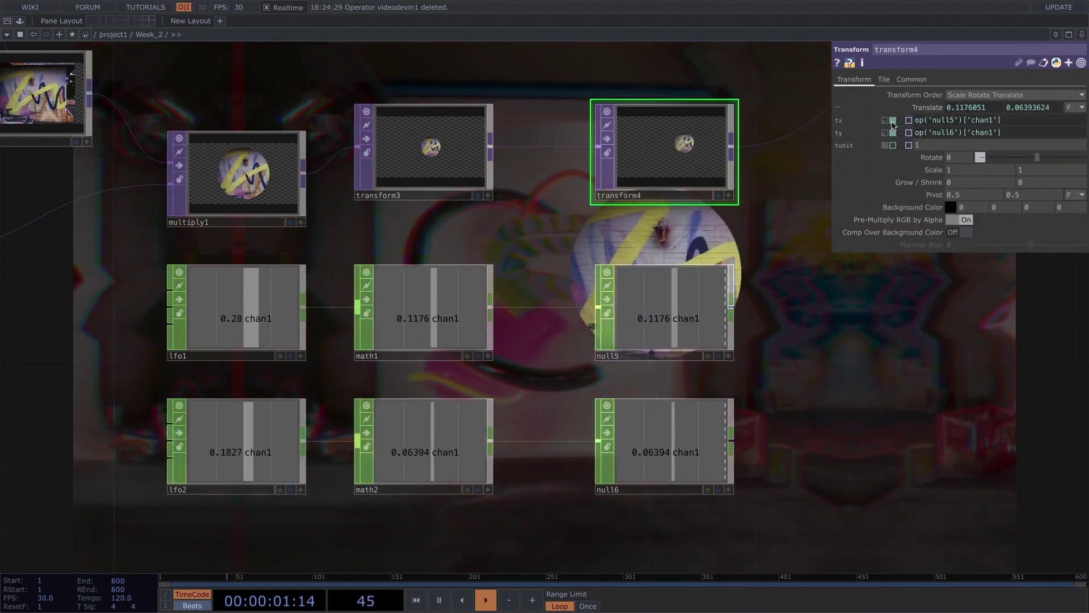
pyautogui.click(930, 108)
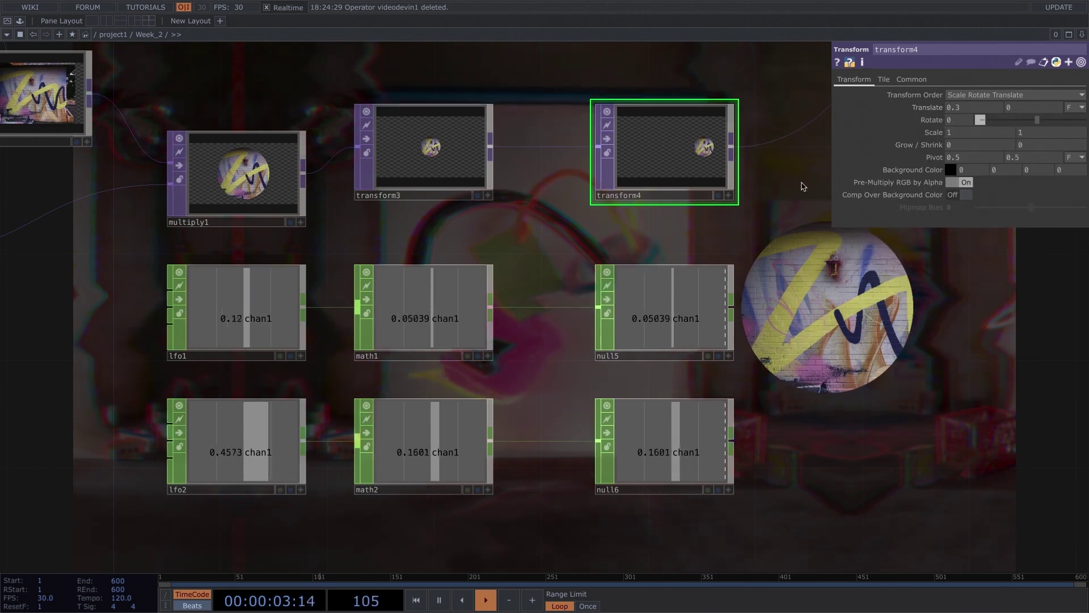
# Step: Link transform4's X and Y translate back to chan1 of null5 and null6
pyautogui.moveTo(792, 219); pyautogui.dragTo(698, 229)
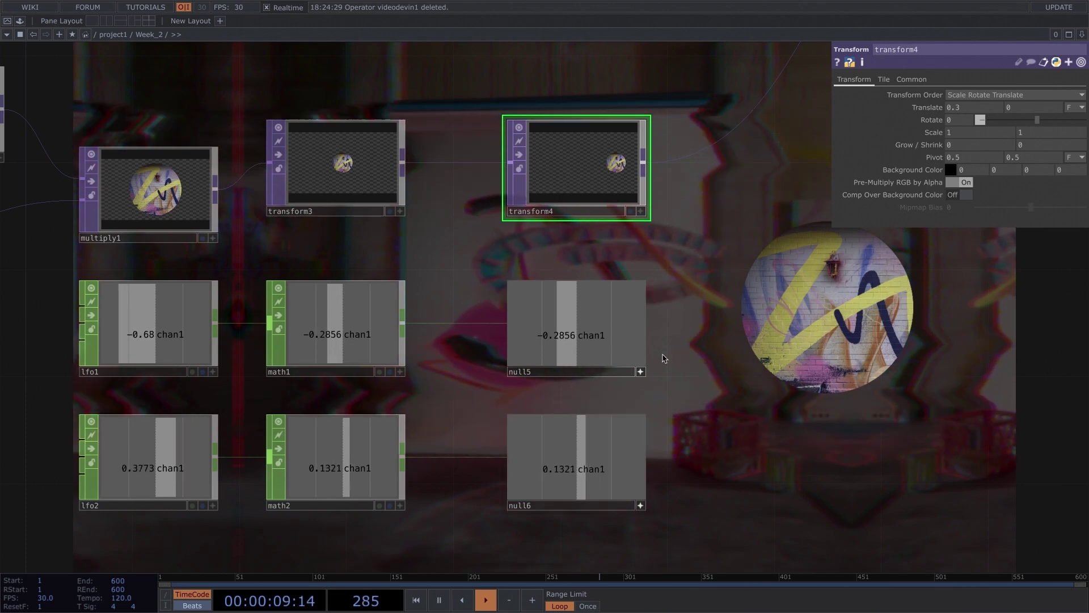
pyautogui.scroll(-1, 603, 179)
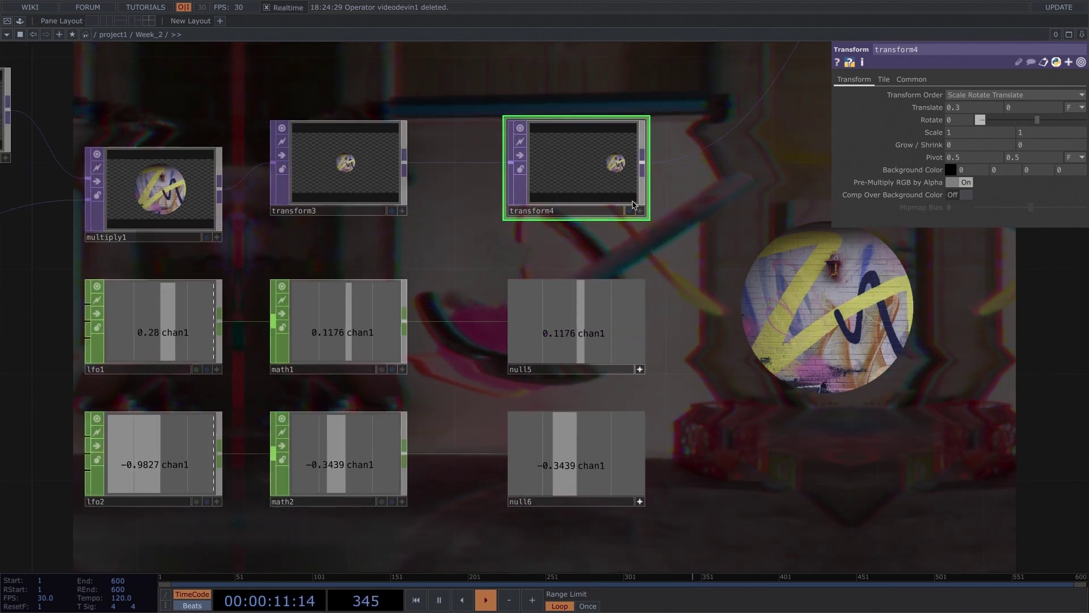
pyautogui.moveTo(41, 317); pyautogui.dragTo(654, 322, button='right')
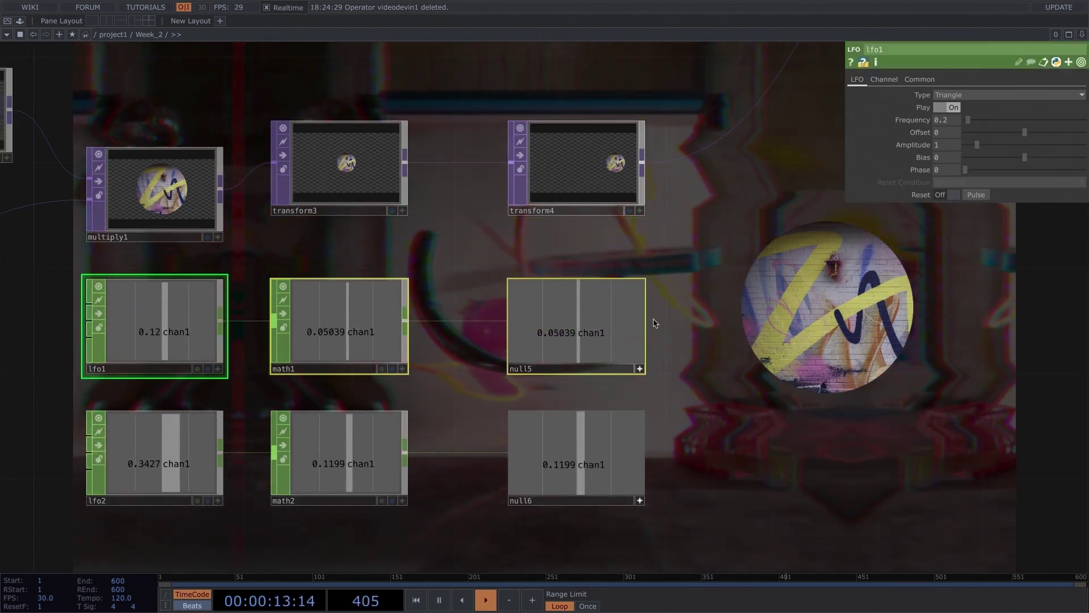
pyautogui.click(598, 163)
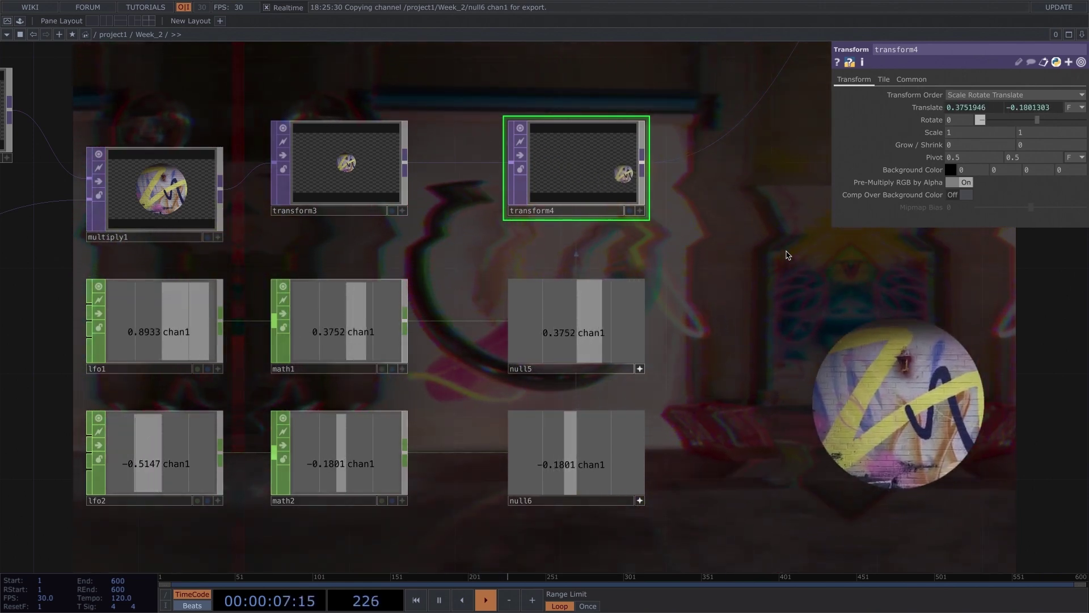
# Step: Select Front3 and fit3 together and shift both farther away from multiply1
pyautogui.scroll(-5, 638, 309)
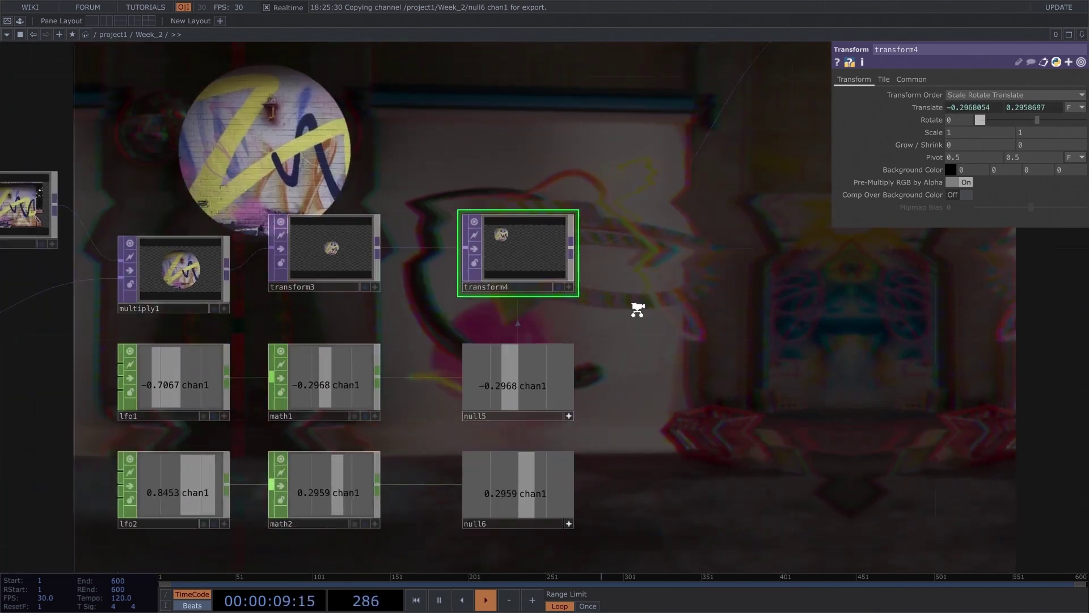
pyautogui.scroll(-1, 638, 310)
pyautogui.moveTo(474, 211); pyautogui.dragTo(637, 165)
pyautogui.scroll(2, 515, 313)
pyautogui.scroll(5, 516, 313)
pyautogui.moveTo(531, 357); pyautogui.dragTo(471, 540)
pyautogui.moveTo(358, 265); pyautogui.dragTo(272, 290, button='right')
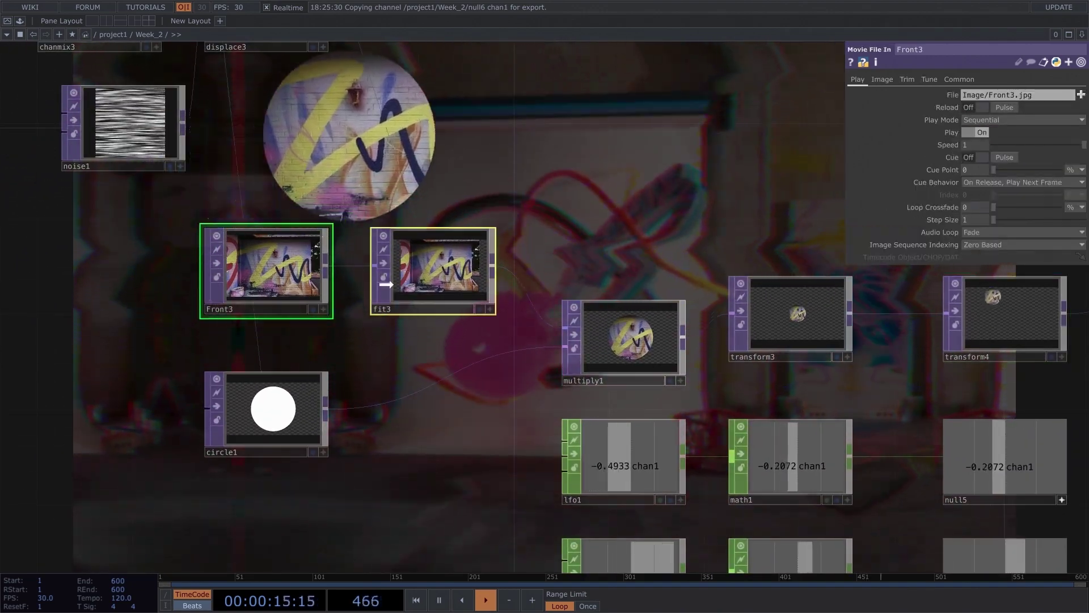
pyautogui.moveTo(386, 283); pyautogui.dragTo(338, 283)
# Step: Add an LFO CHOP above fit3 and place it higher up between fit3 and multiply1
pyautogui.click(451, 148)
pyautogui.press('Tab')
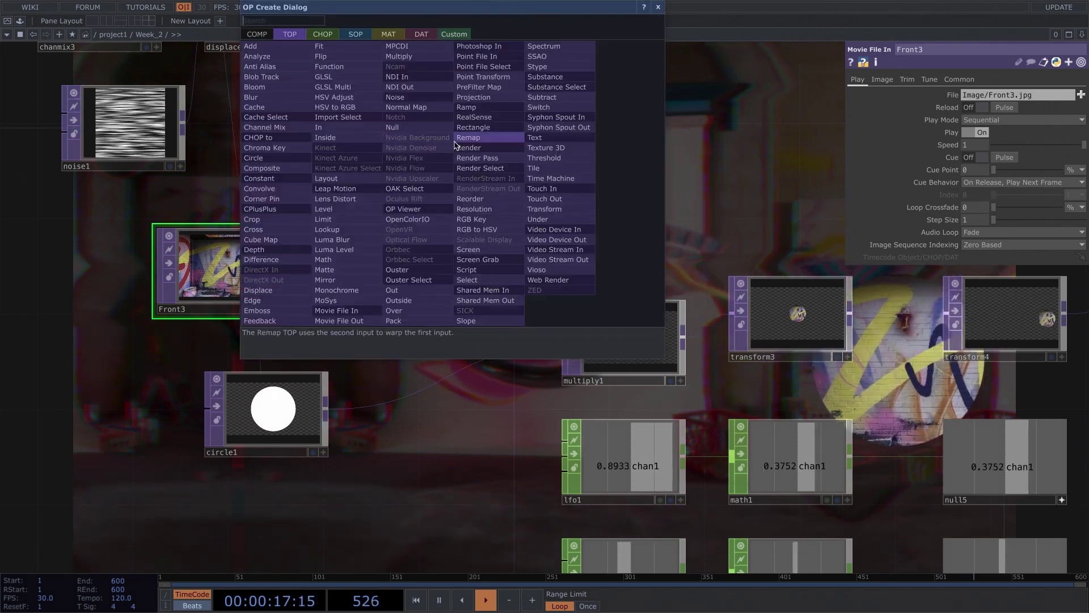
pyautogui.click(322, 34)
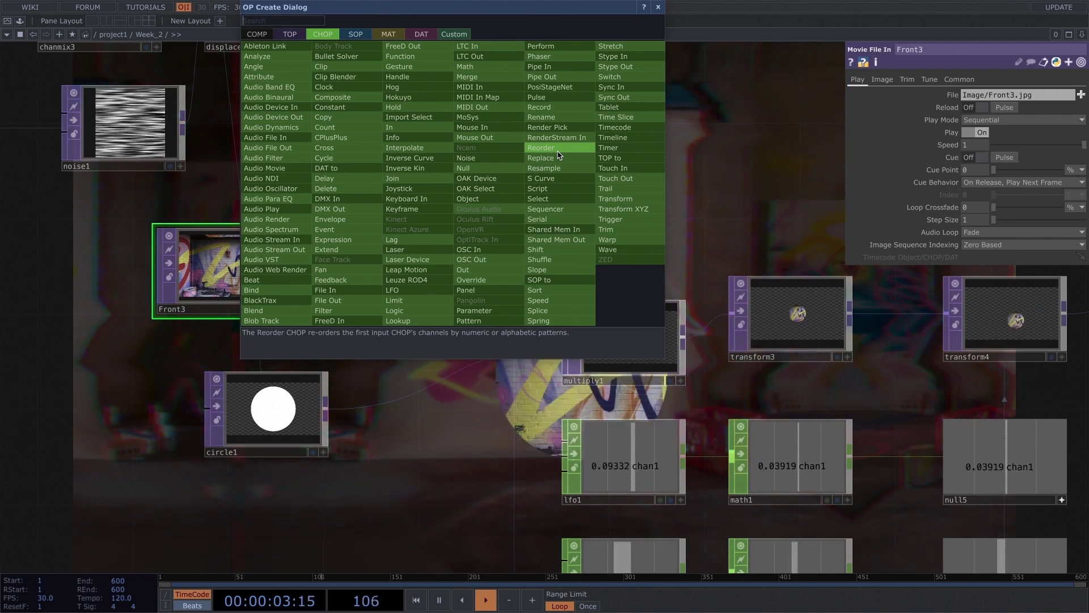
pyautogui.write('lfo')
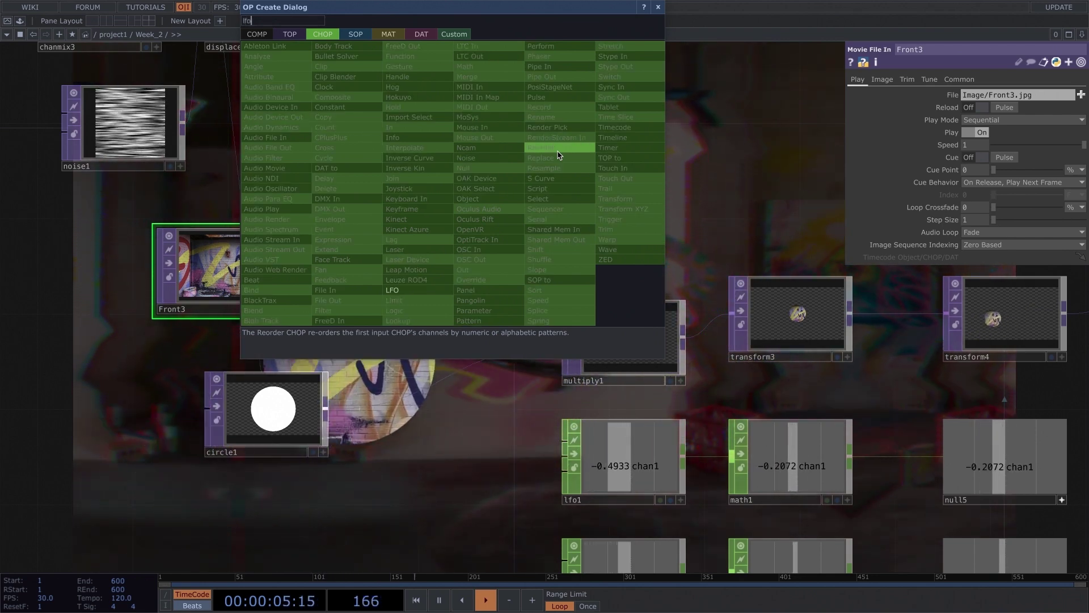
pyautogui.click(398, 288)
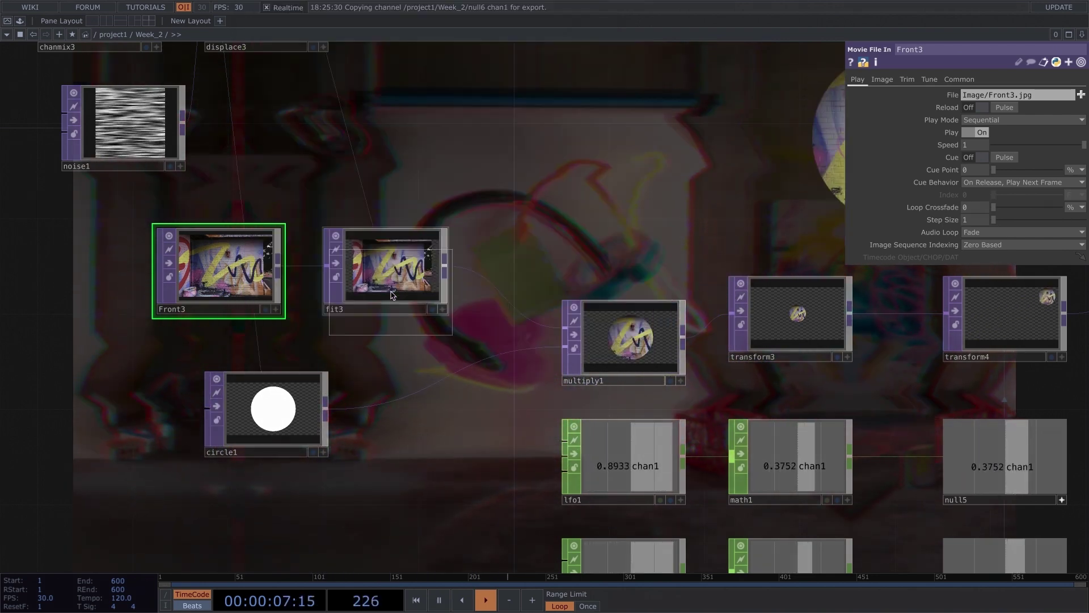
pyautogui.click(374, 88)
pyautogui.moveTo(596, 143); pyautogui.dragTo(506, 192)
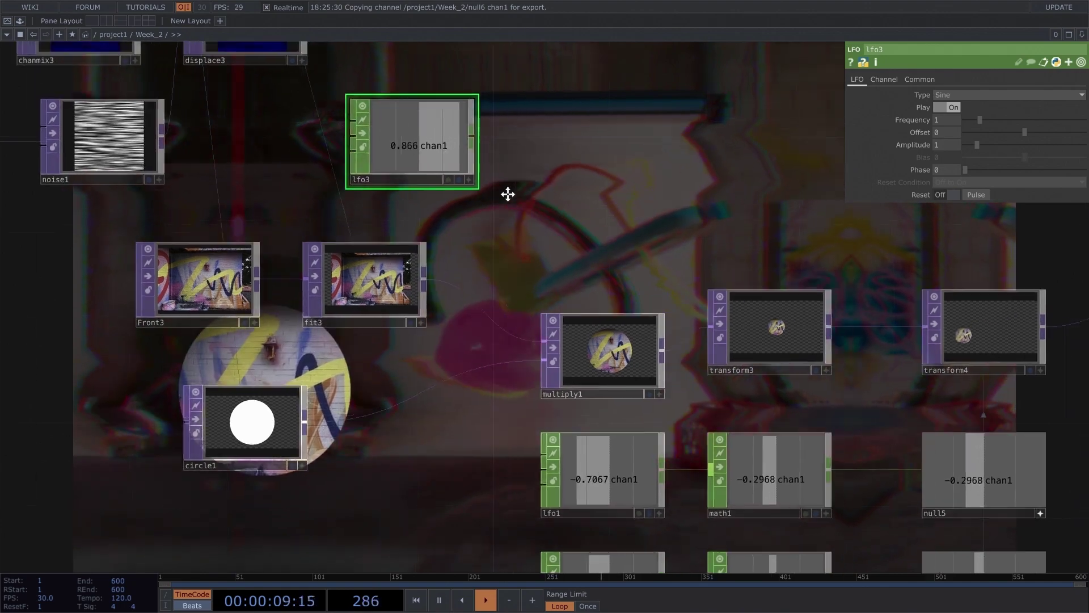
pyautogui.moveTo(352, 192)
pyautogui.mouseDown()
pyautogui.moveTo(362, 211)
pyautogui.moveTo(333, 210)
pyautogui.moveTo(348, 210)
pyautogui.mouseUp()
pyautogui.moveTo(598, 255); pyautogui.dragTo(468, 197)
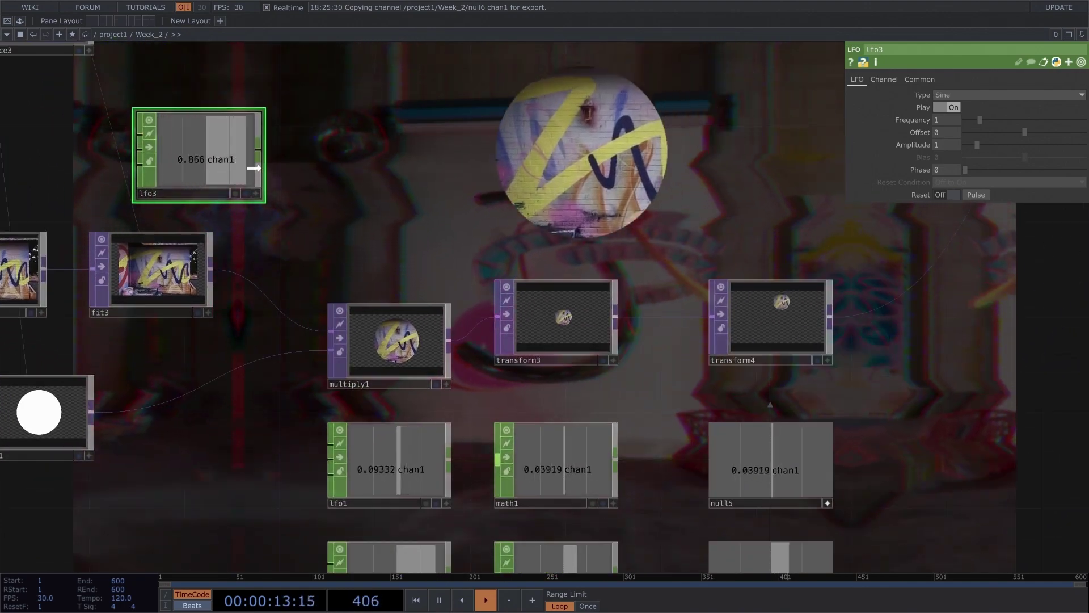
pyautogui.moveTo(239, 158); pyautogui.dragTo(404, 183)
# Step: Line transform3 up level with multiply1 and set its Rotate to 360
pyautogui.click(563, 302)
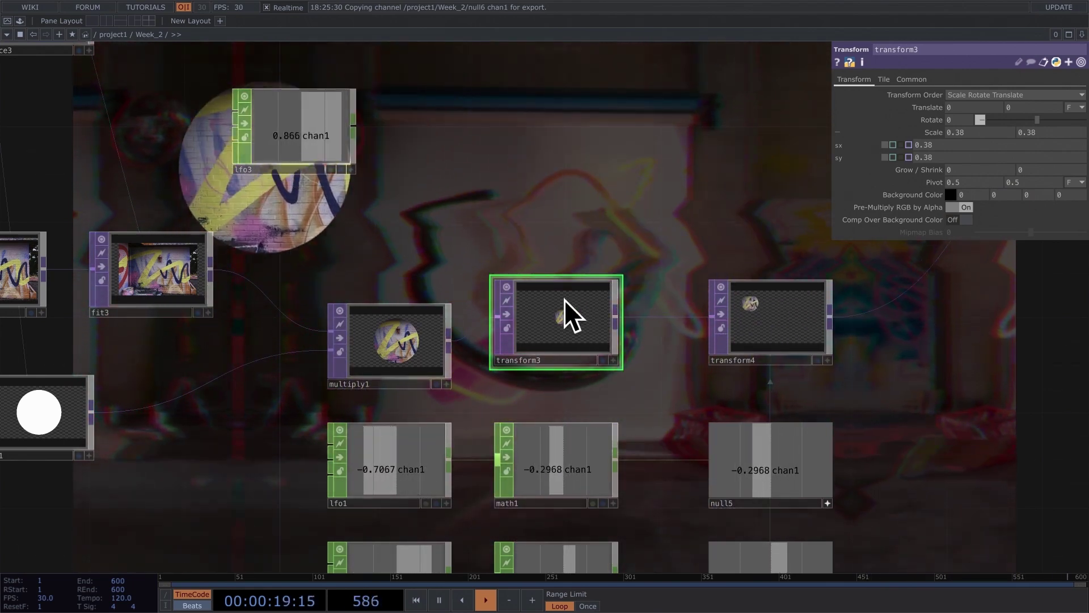
pyautogui.moveTo(578, 338); pyautogui.dragTo(579, 360)
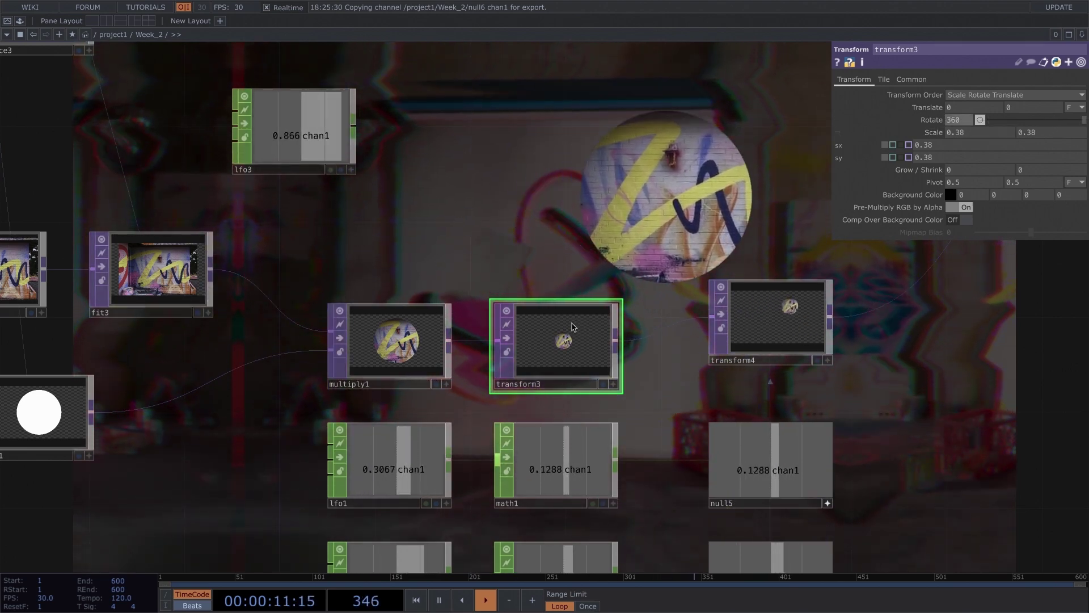
# Step: Add a Merge CHOP fed by lfo3's output and place it beside lfo3, above transform3
pyautogui.scroll(2, 572, 327)
pyautogui.moveTo(576, 265); pyautogui.dragTo(668, 338)
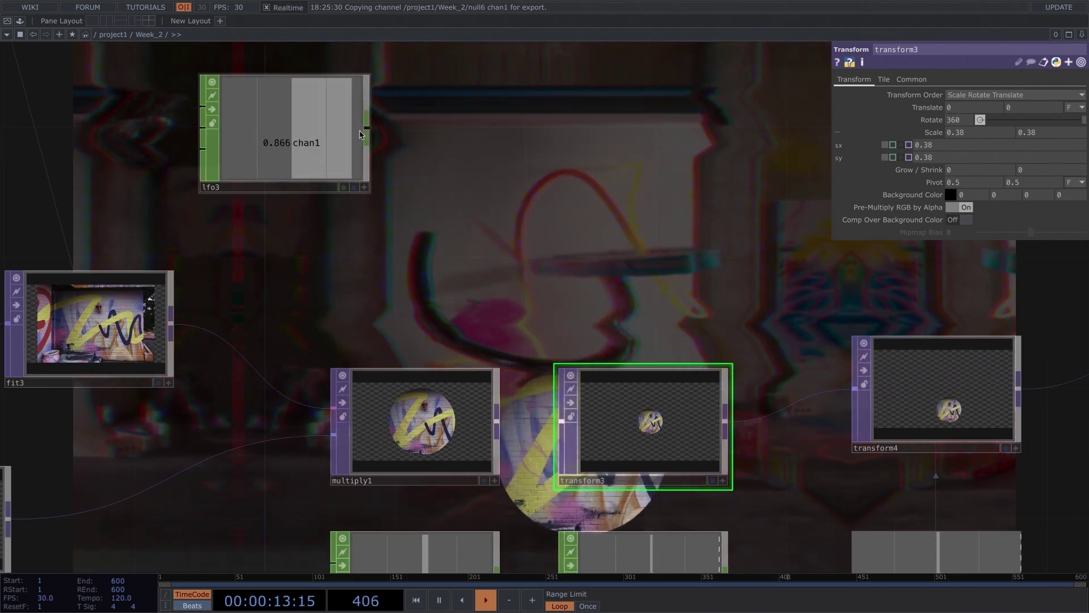
pyautogui.click(360, 134)
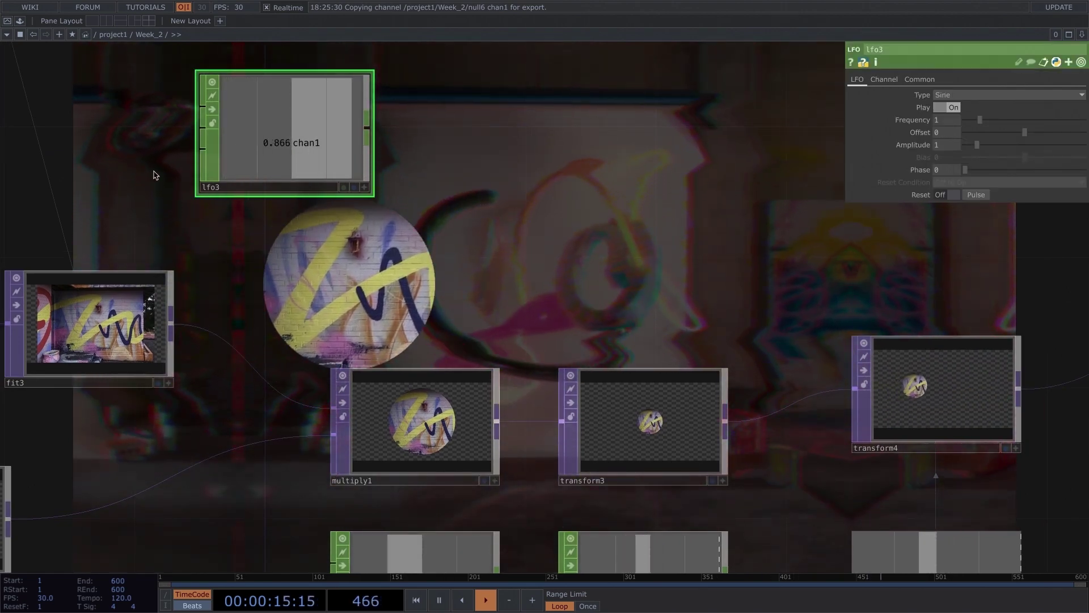
pyautogui.rightClick(373, 133)
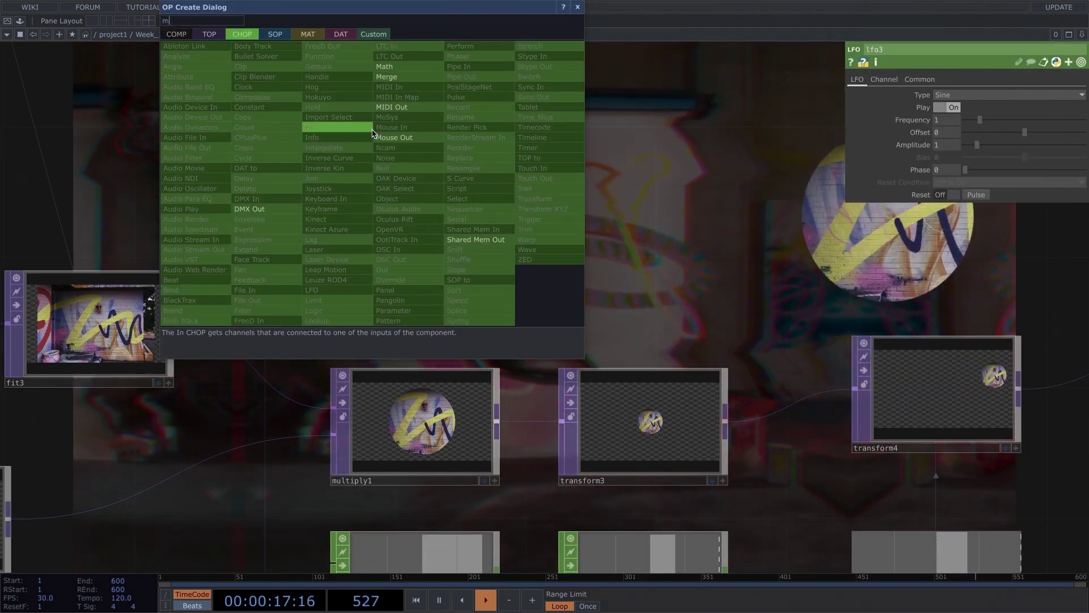
pyautogui.click(387, 80)
pyautogui.click(426, 104)
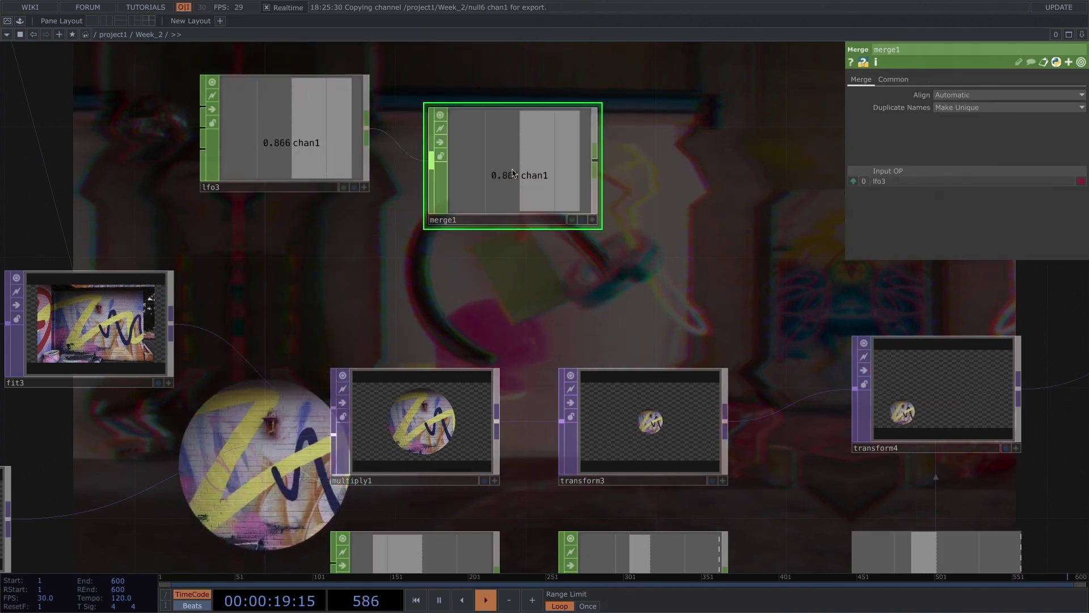
# Step: Delete merge1 and add a Math CHOP fed by lfo3's output, placed level with lfo3
pyautogui.press('Delete')
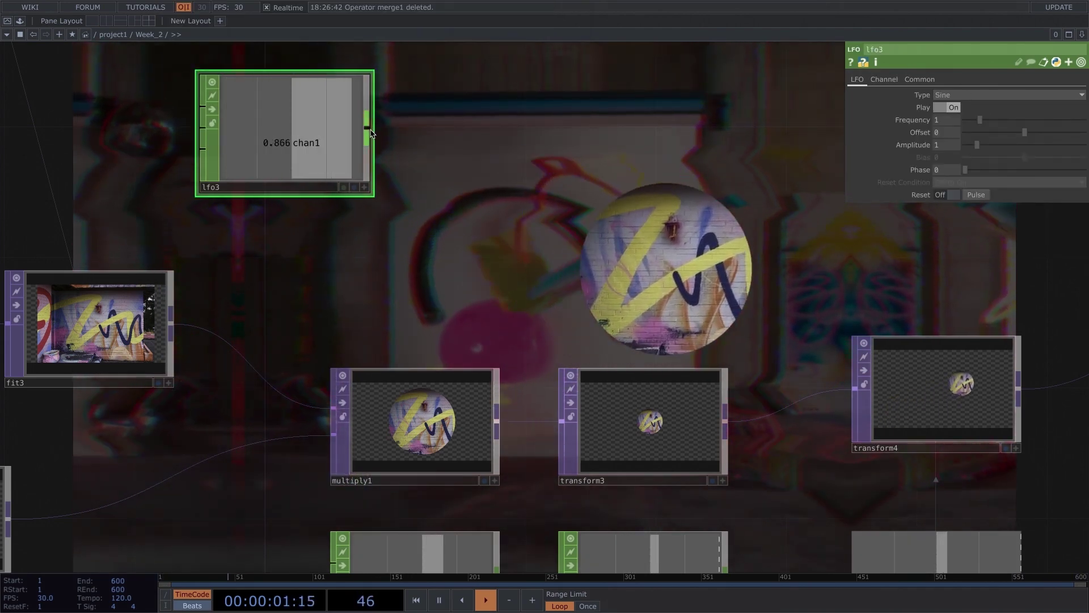
pyautogui.rightClick(369, 132)
pyautogui.write('m')
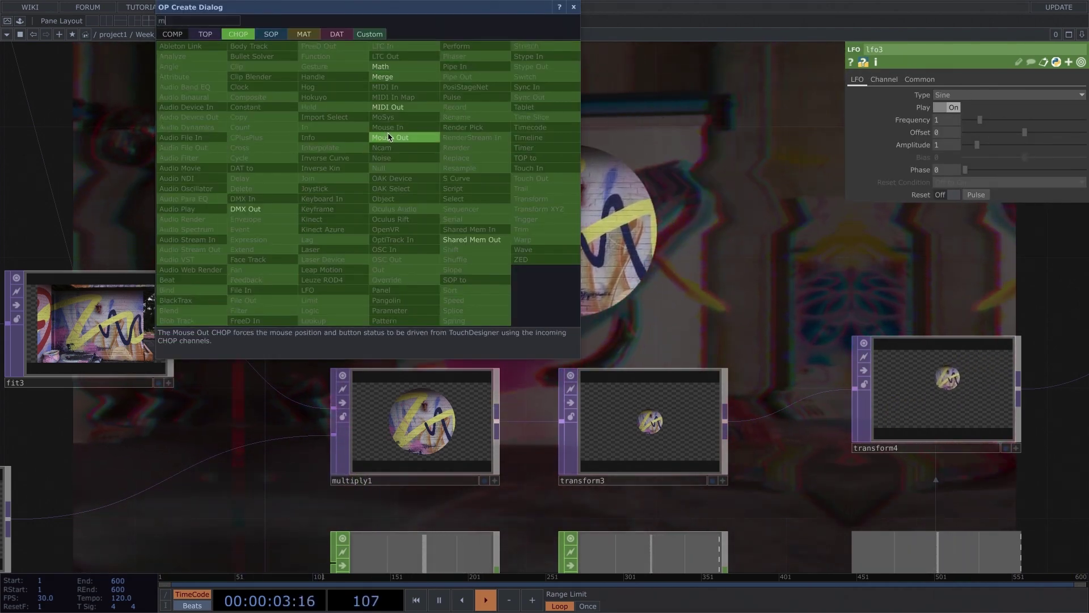
pyautogui.click(392, 68)
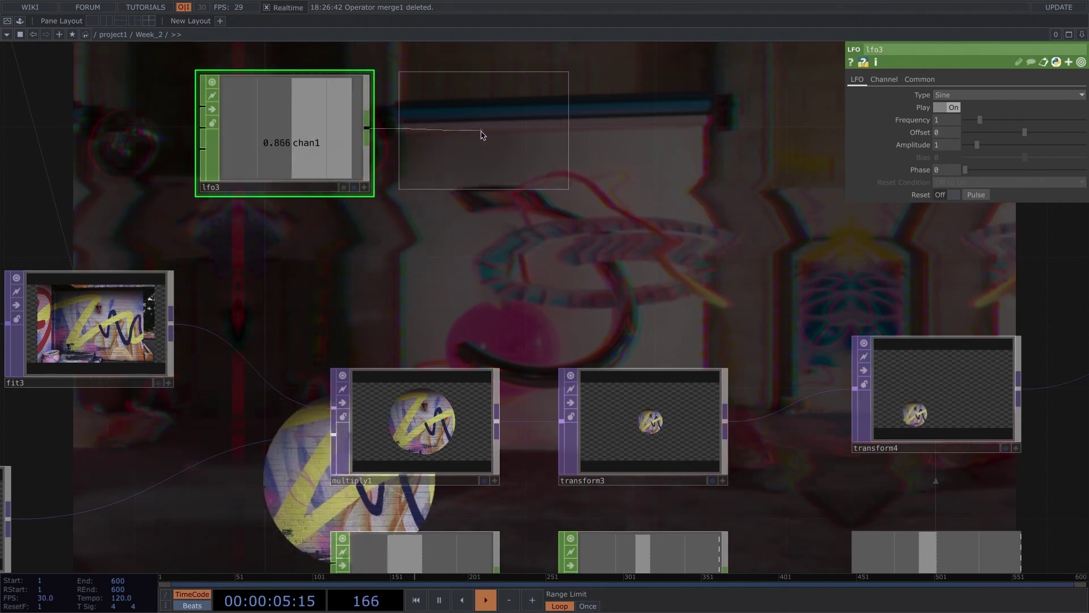
pyautogui.click(483, 133)
# Step: Add a Null CHOP fed by math3's output and place it beside math3
pyautogui.rightClick(563, 132)
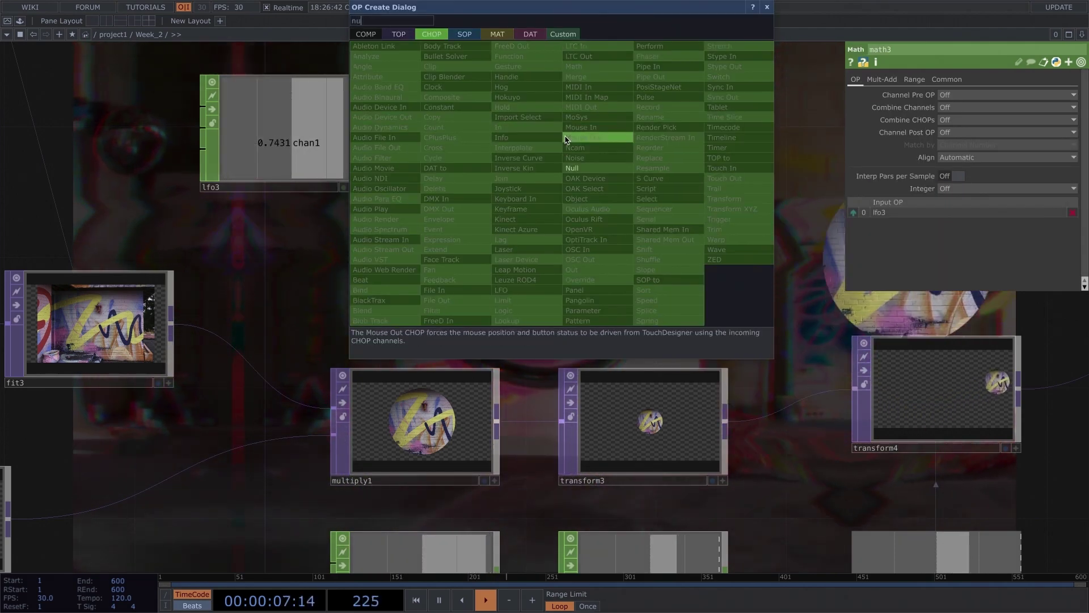
pyautogui.click(579, 168)
pyautogui.click(675, 136)
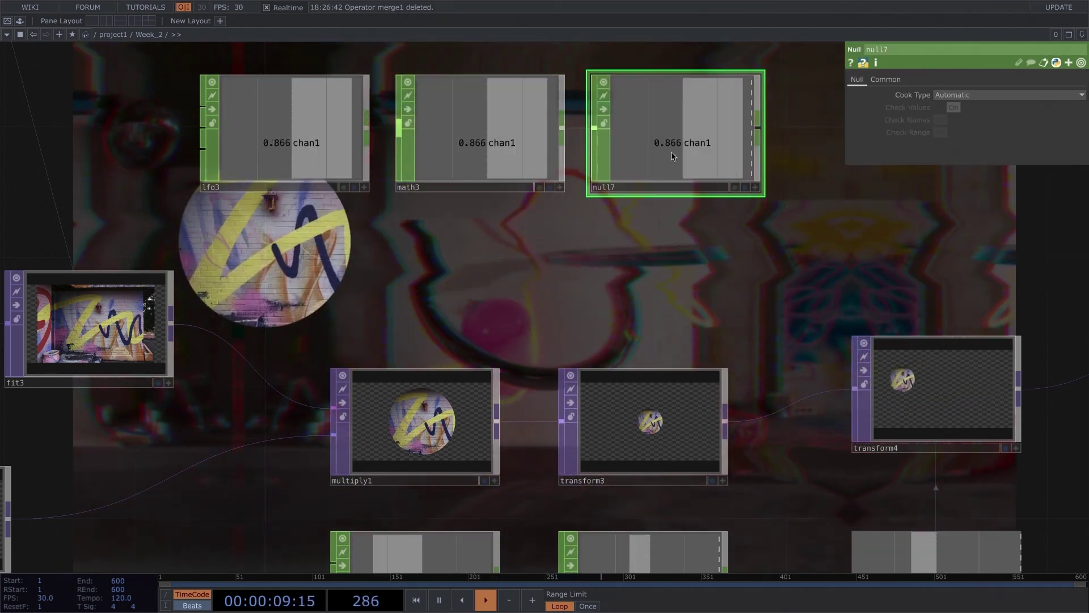
# Step: Export null7's chan1 channel to the Rotate parameter of transform3
pyautogui.click(642, 423)
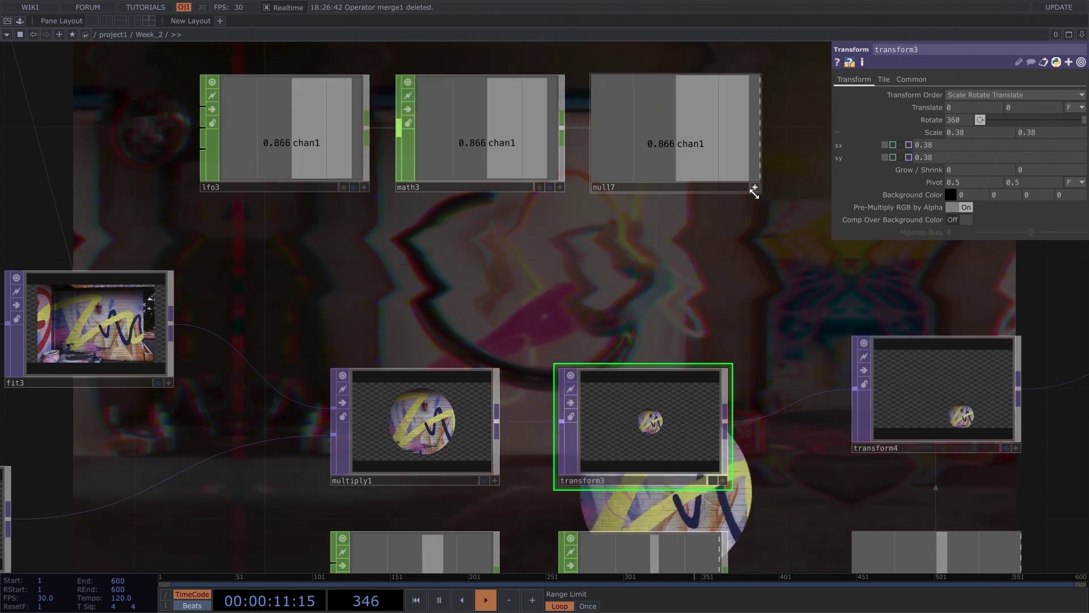
pyautogui.click(754, 187)
pyautogui.moveTo(712, 162); pyautogui.dragTo(942, 107)
pyautogui.click(966, 123)
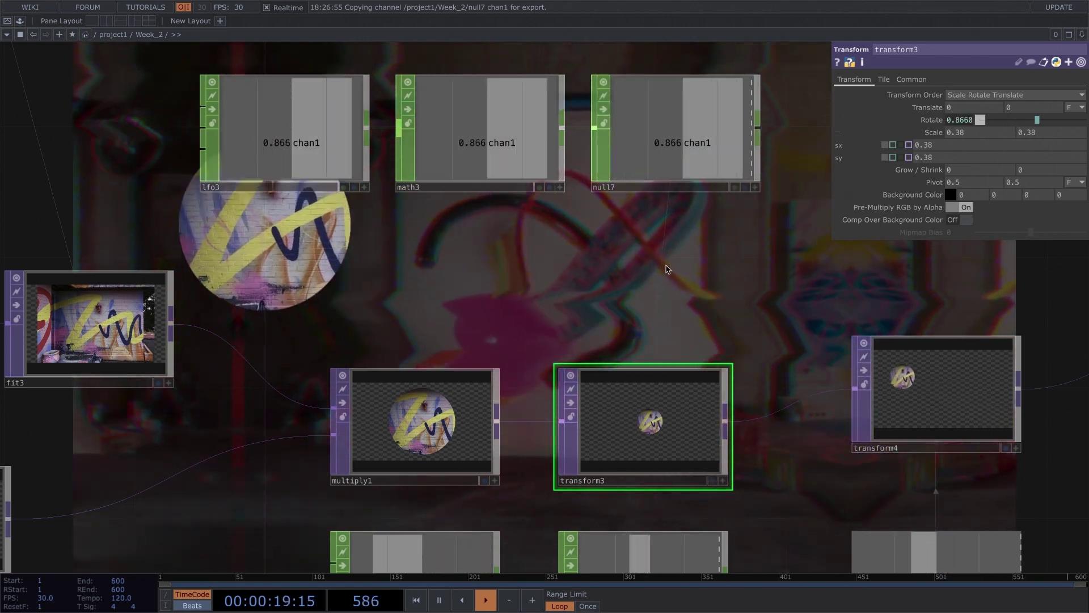
# Step: Set the upper To Range value of math3 to 360
pyautogui.click(340, 182)
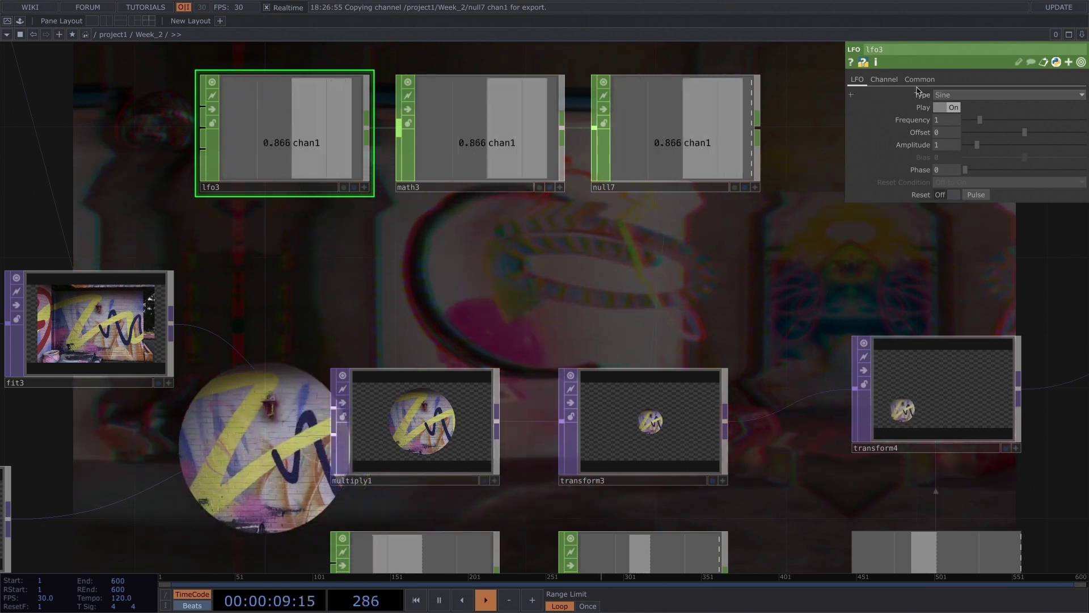
pyautogui.click(469, 111)
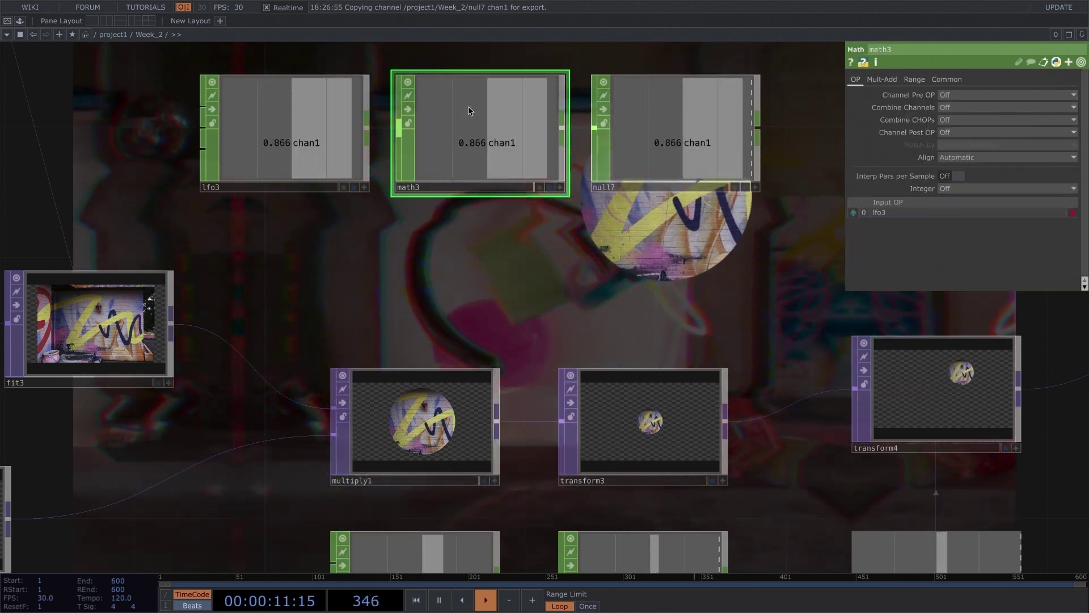
pyautogui.click(308, 112)
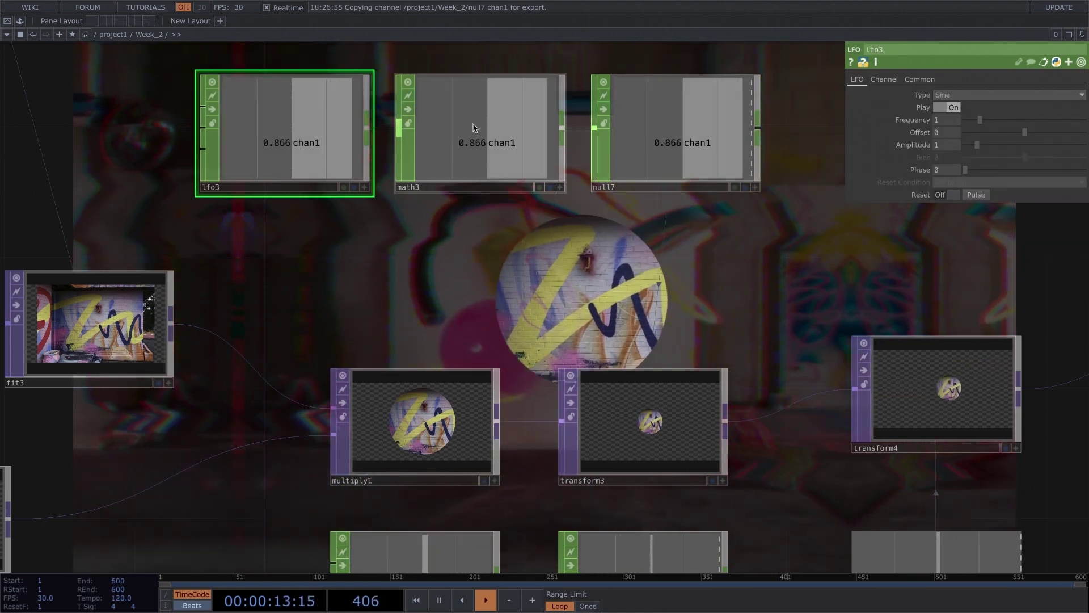
pyautogui.click(476, 130)
pyautogui.click(914, 79)
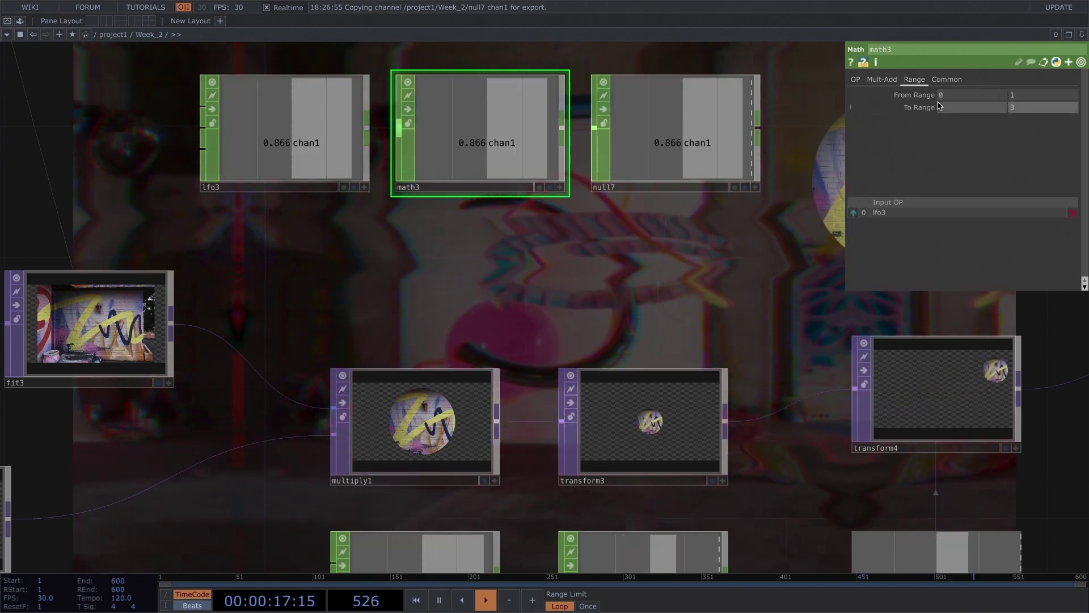
pyautogui.write('360')
pyautogui.press('Return')
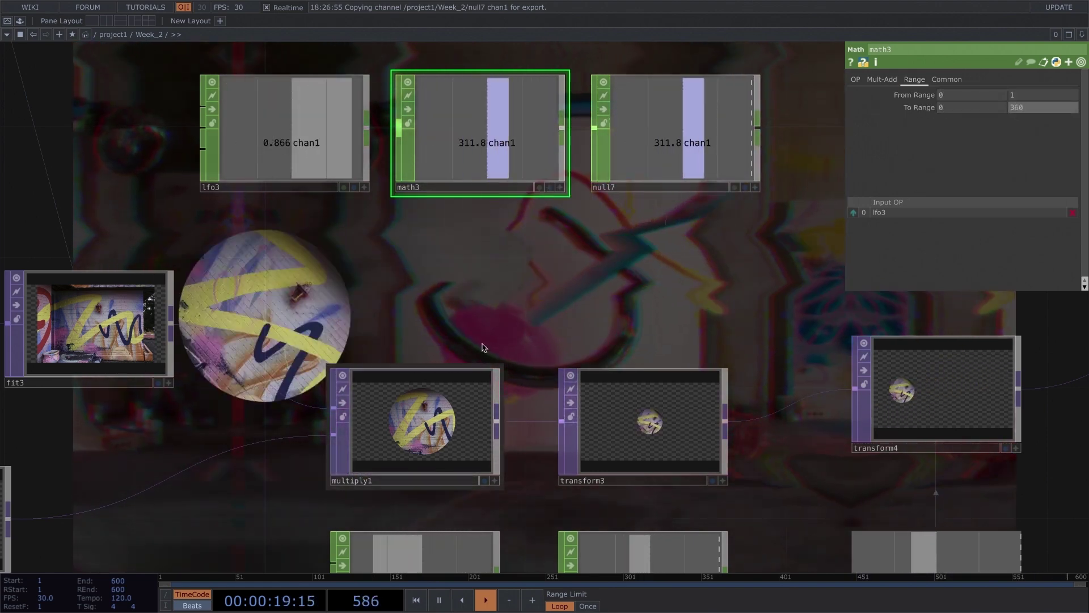
# Step: Switch lfo3's waveform type to Ramp and set its Frequency to 0.3
pyautogui.click(330, 144)
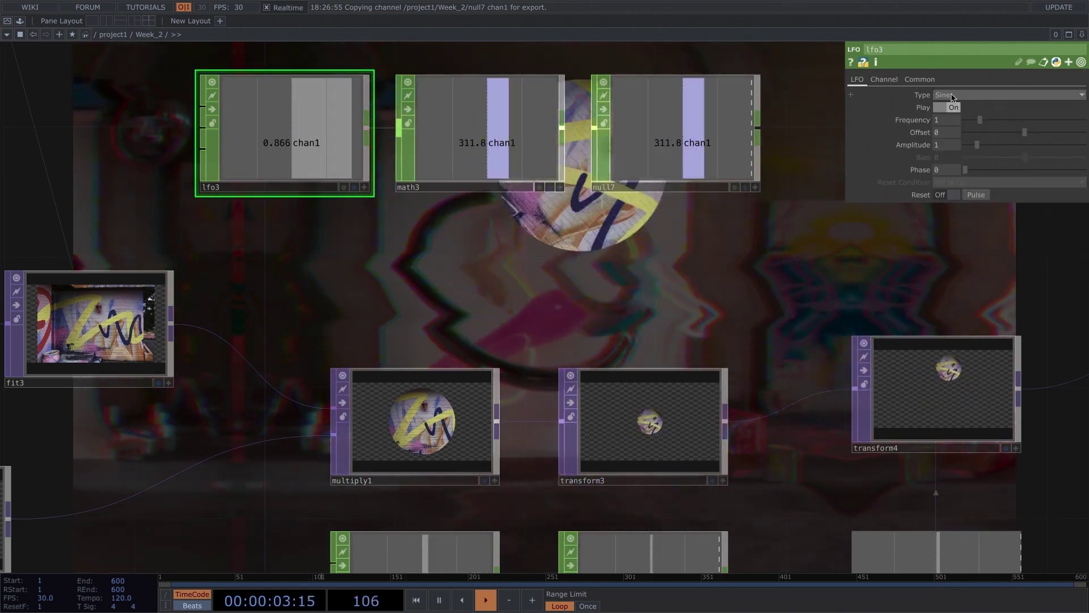
pyautogui.click(955, 95)
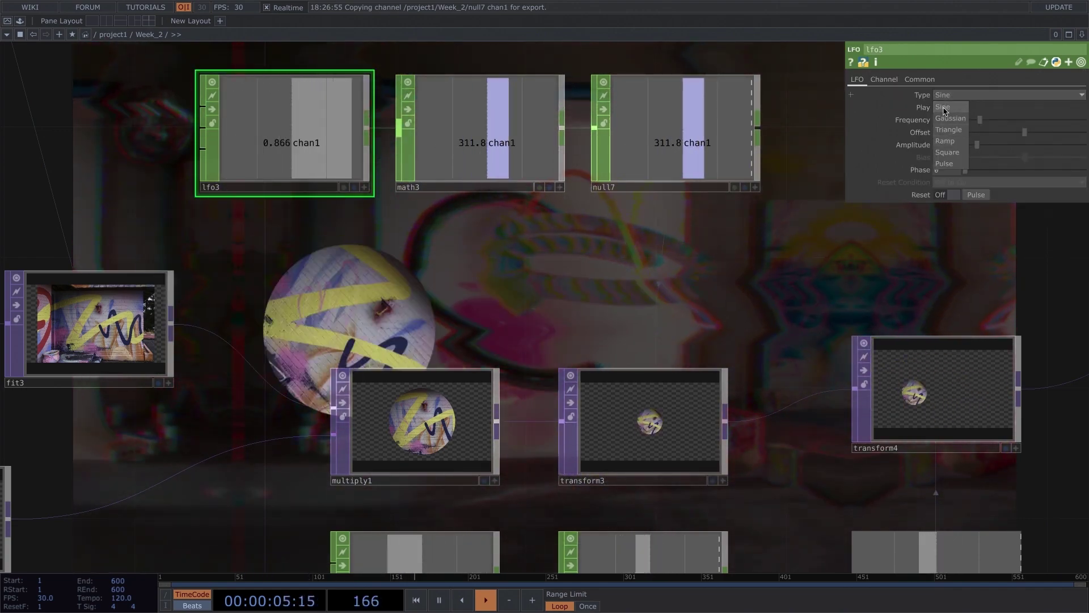
pyautogui.click(950, 145)
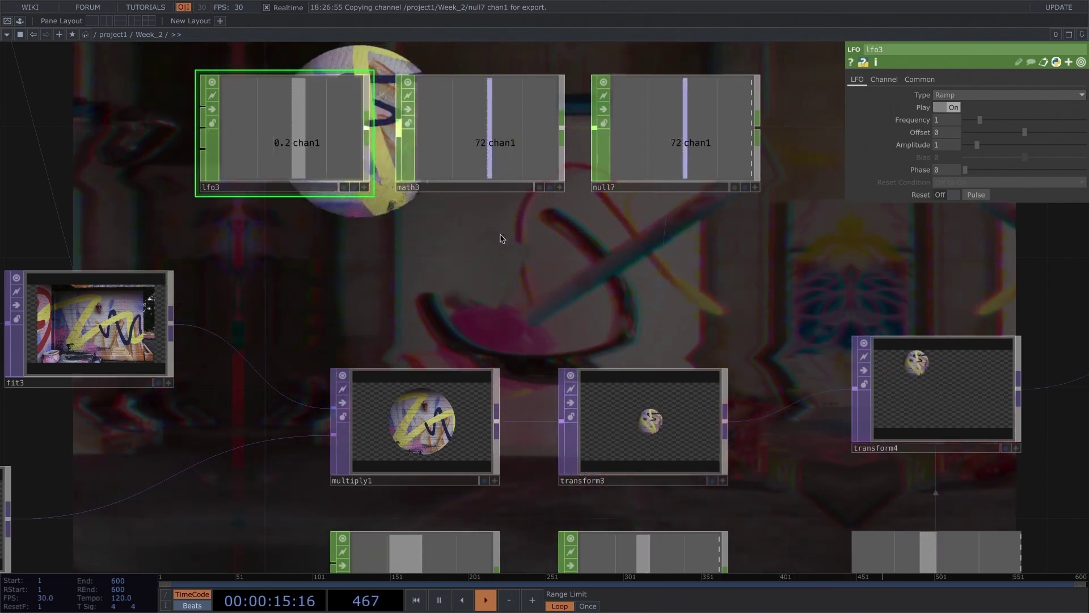
pyautogui.moveTo(543, 259); pyautogui.dragTo(496, 306)
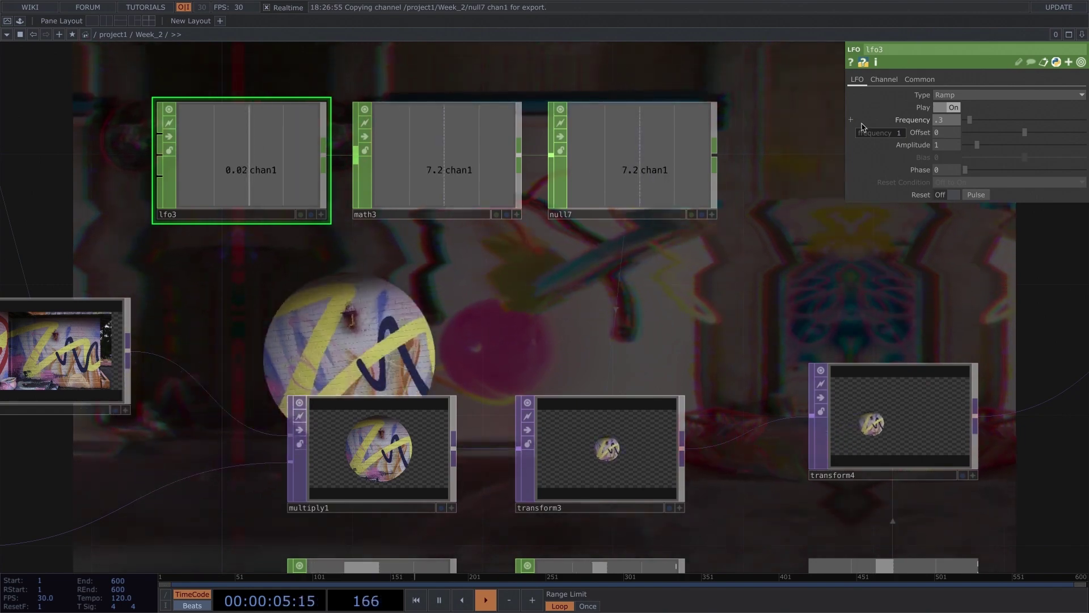
# Step: Widen the To Range of math1 to -0.45 and 0.45
pyautogui.scroll(-3, 761, 227)
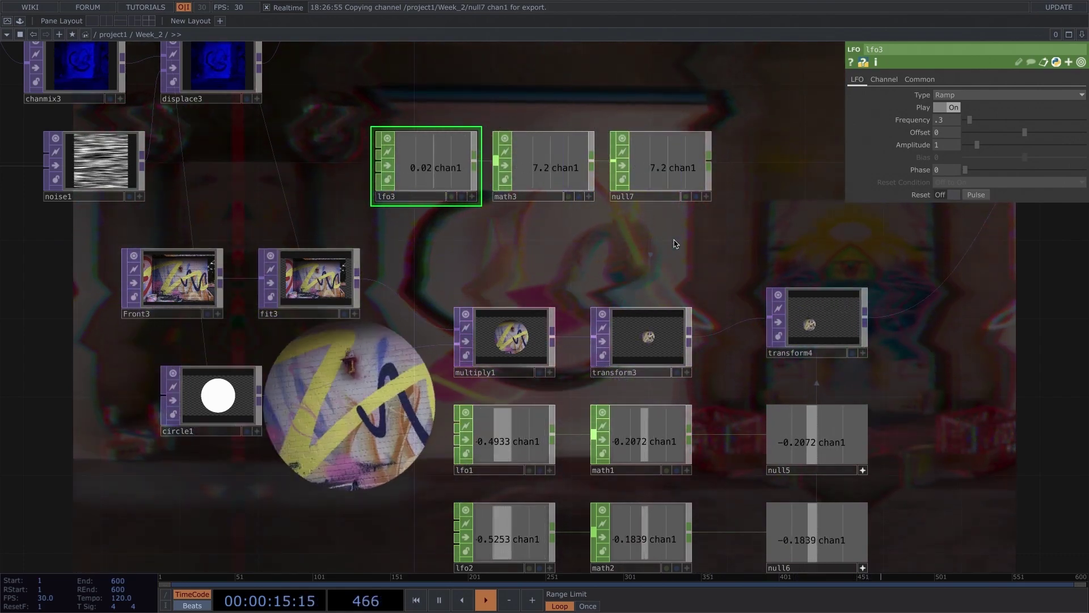
pyautogui.scroll(-4, 675, 244)
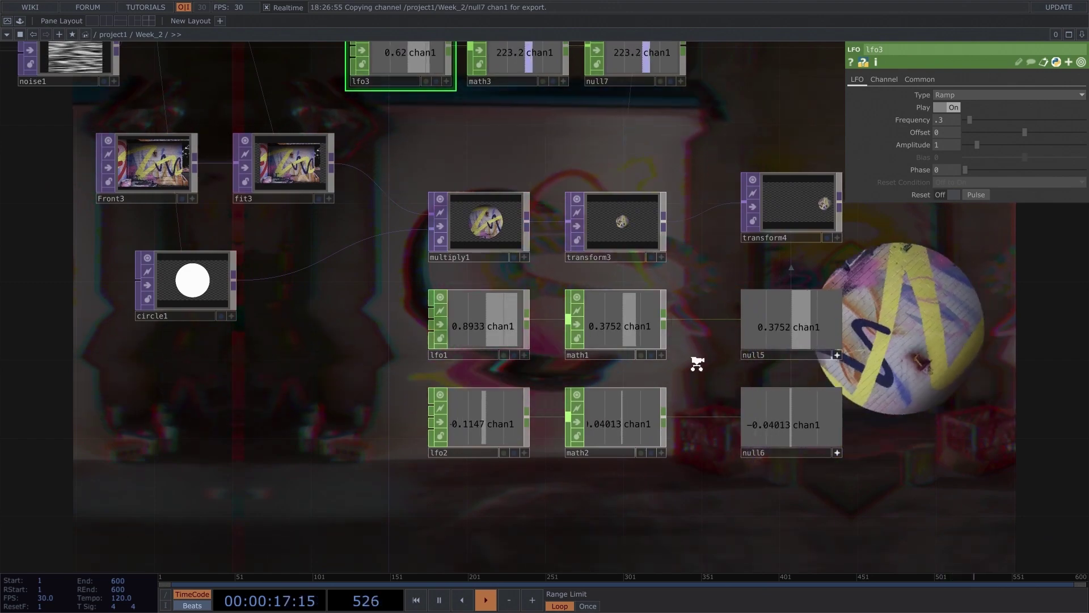
pyautogui.scroll(3, 697, 363)
pyautogui.moveTo(641, 349); pyautogui.dragTo(398, 164)
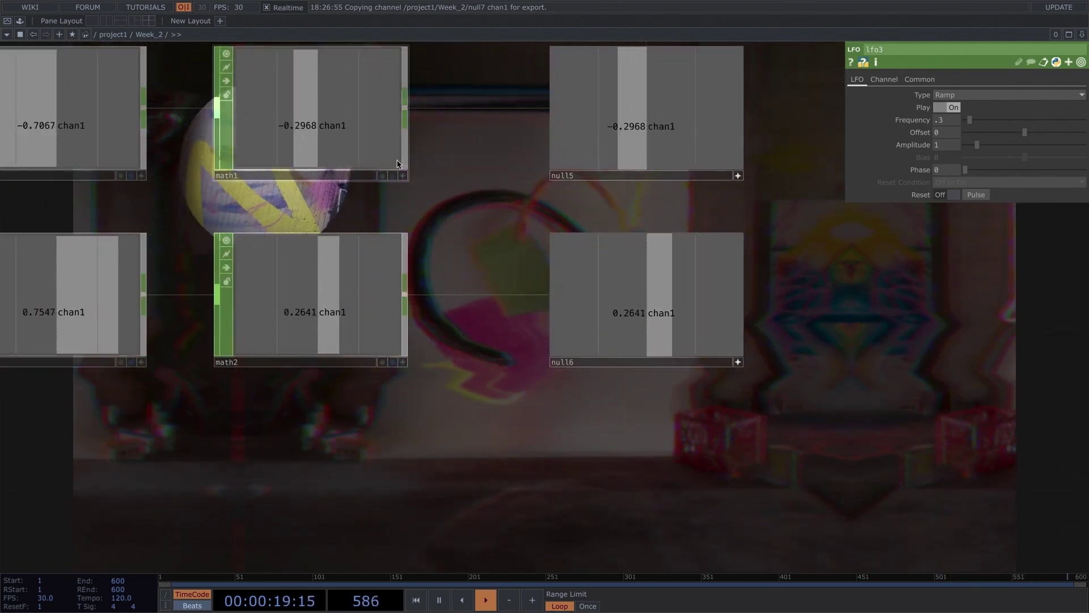
pyautogui.click(381, 141)
pyautogui.scroll(6, 445, 301)
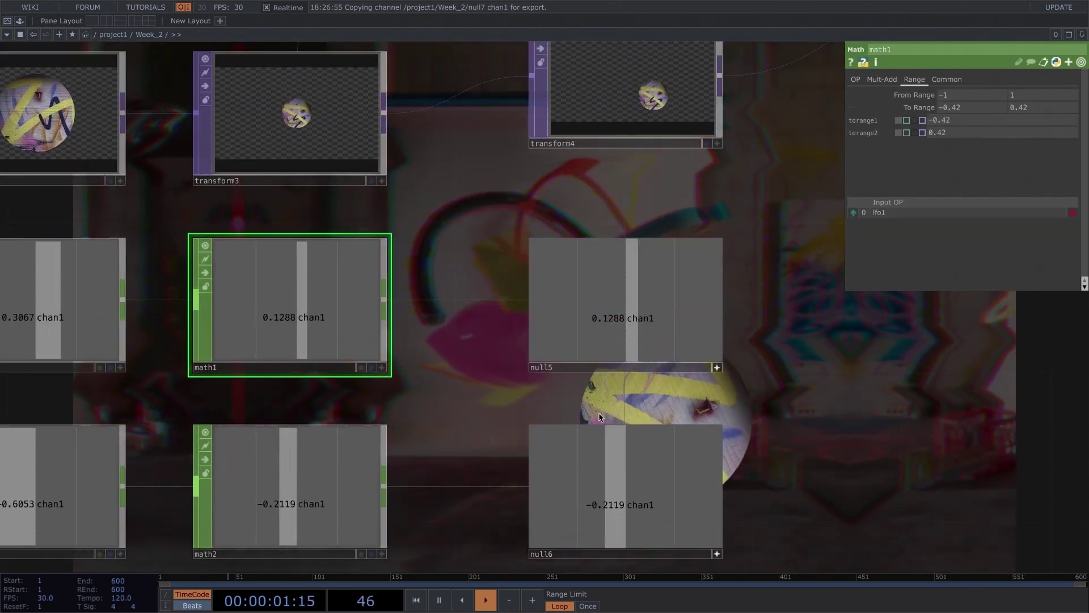
pyautogui.moveTo(486, 406); pyautogui.dragTo(394, 309)
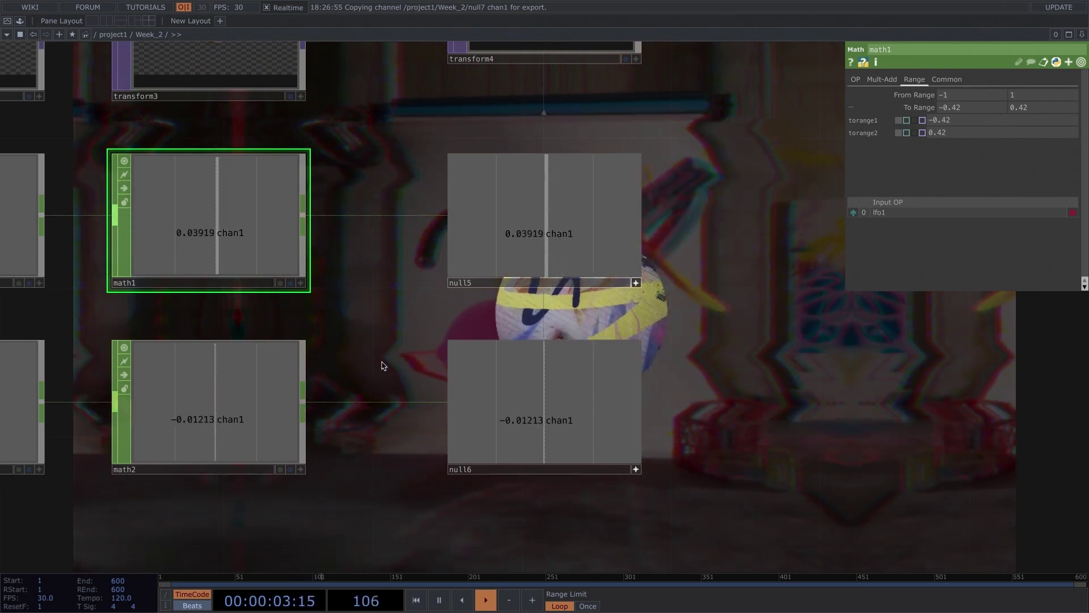
pyautogui.scroll(2, 394, 397)
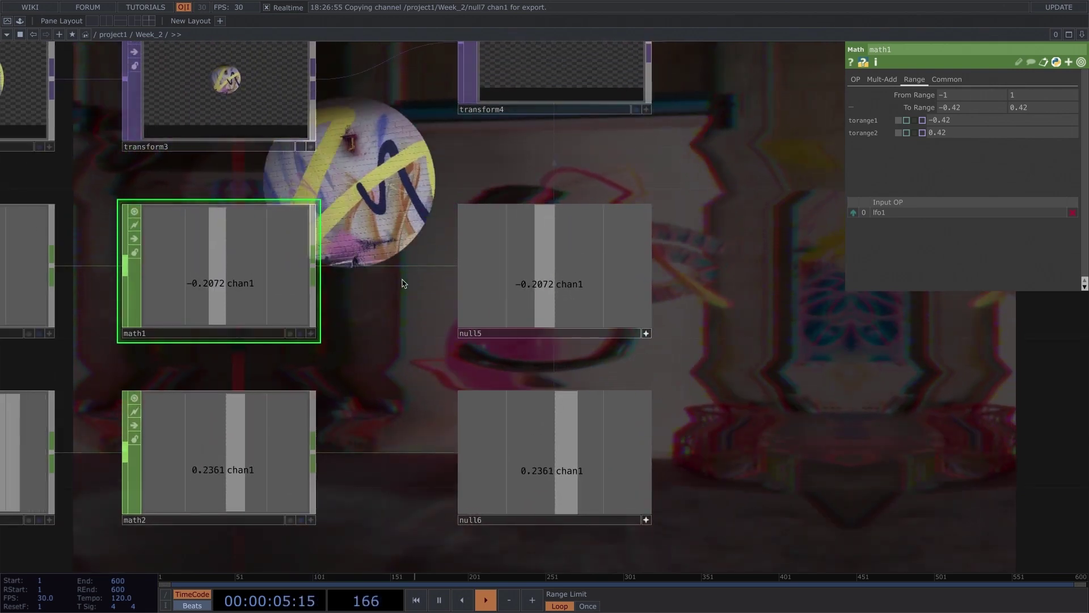
pyautogui.moveTo(397, 363); pyautogui.dragTo(377, 256)
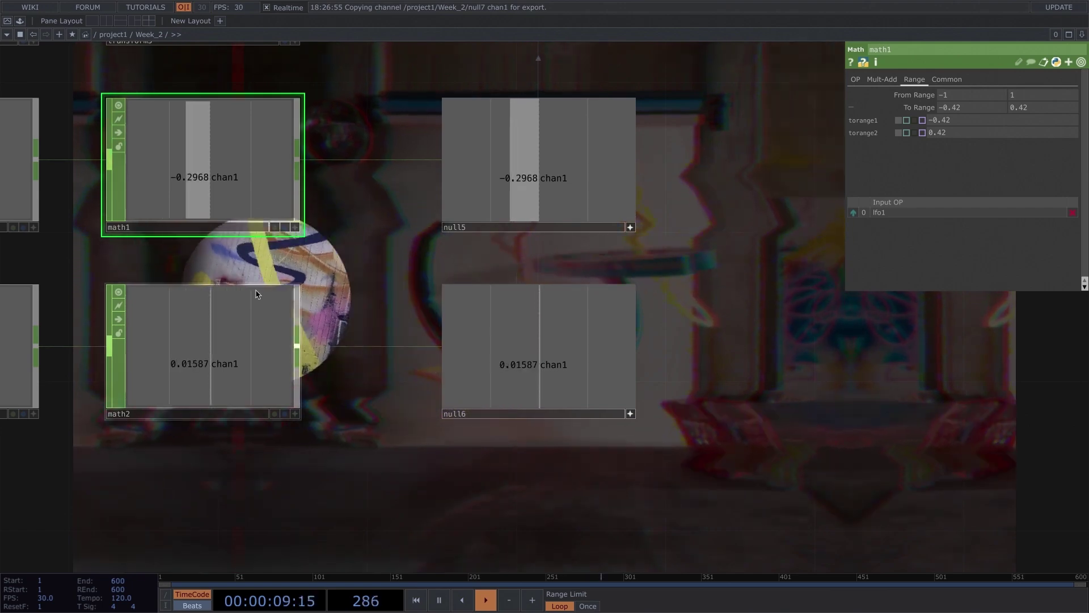
pyautogui.scroll(4, 780, 246)
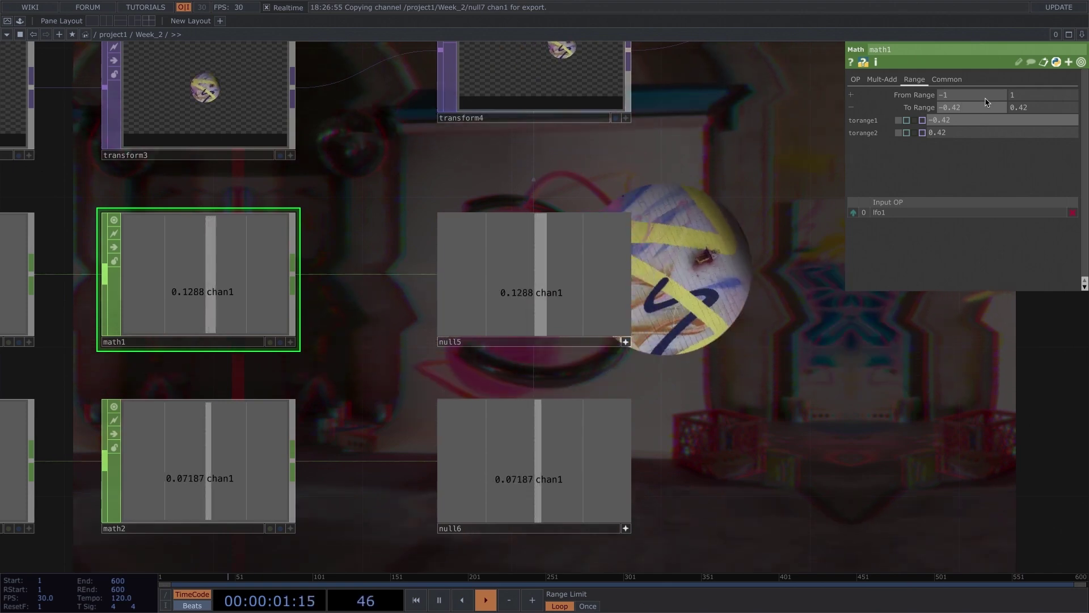
pyautogui.press('BackSpace')
pyautogui.write('5')
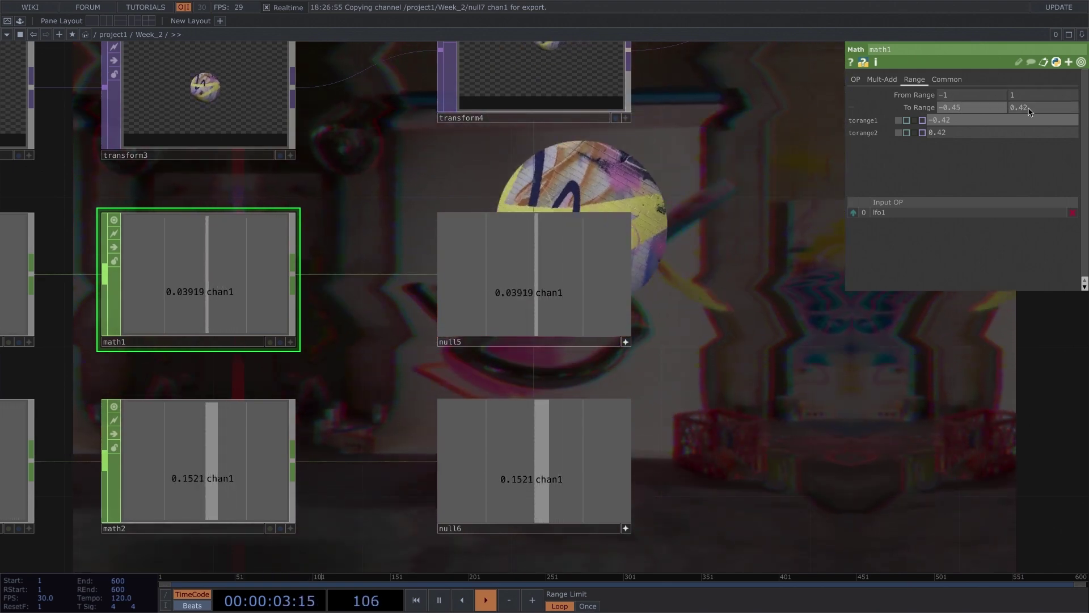
pyautogui.click(1030, 109)
pyautogui.write('5')
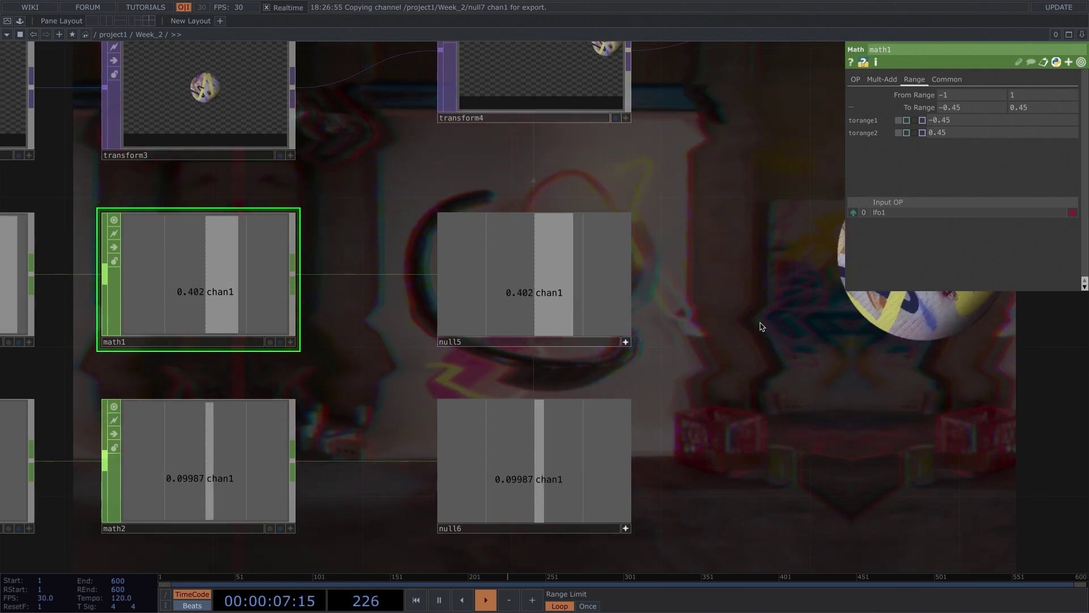
# Step: Widen the To Range of math2 to -0.4 and 0.4
pyautogui.moveTo(754, 296); pyautogui.dragTo(808, 398)
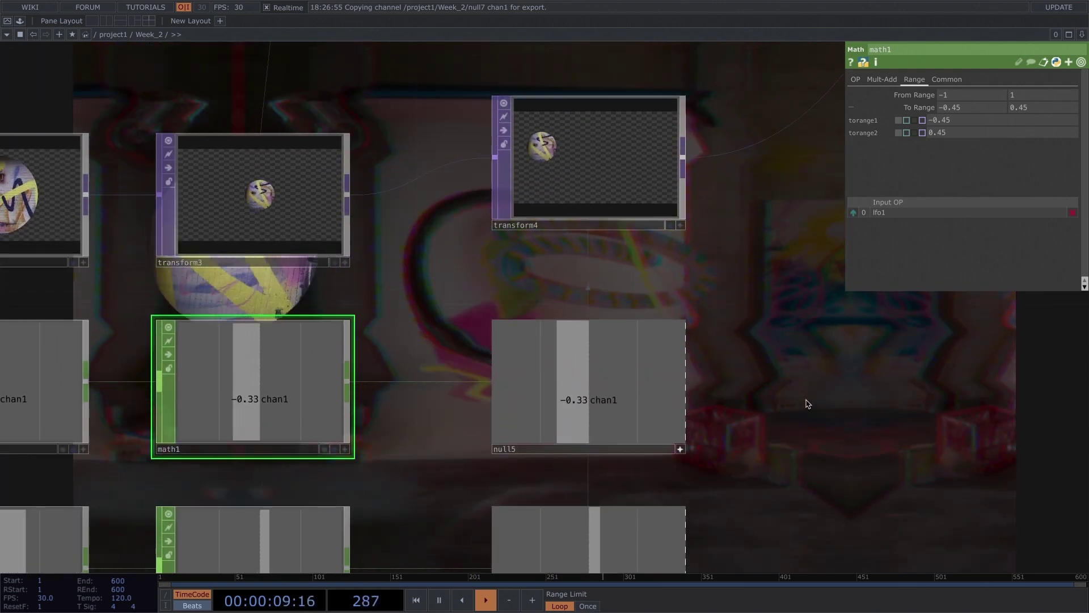
pyautogui.scroll(-5, 810, 388)
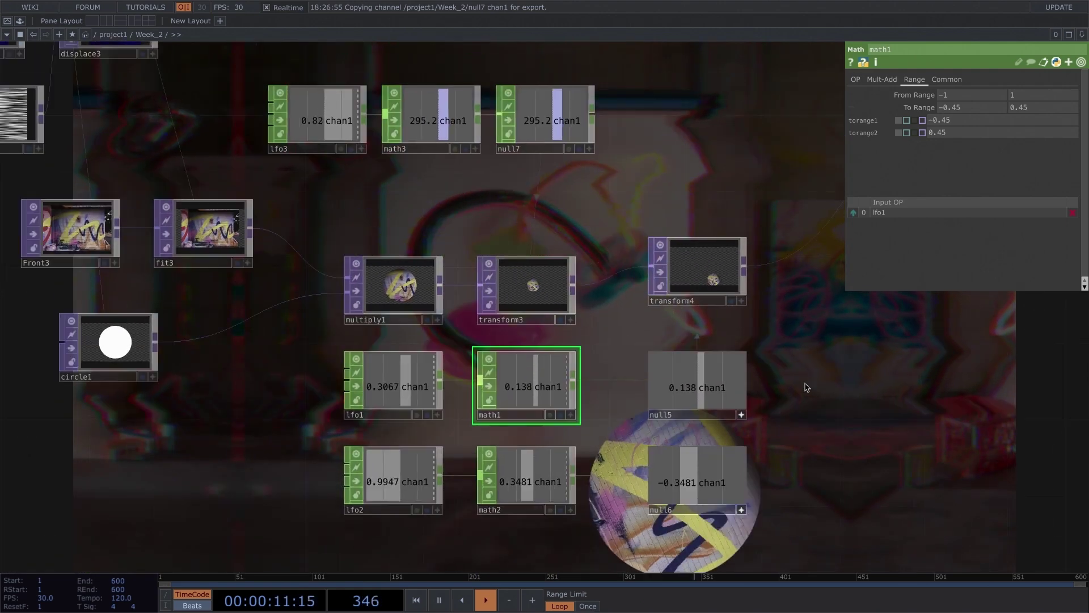
pyautogui.moveTo(779, 301); pyautogui.dragTo(725, 163)
pyautogui.click(492, 327)
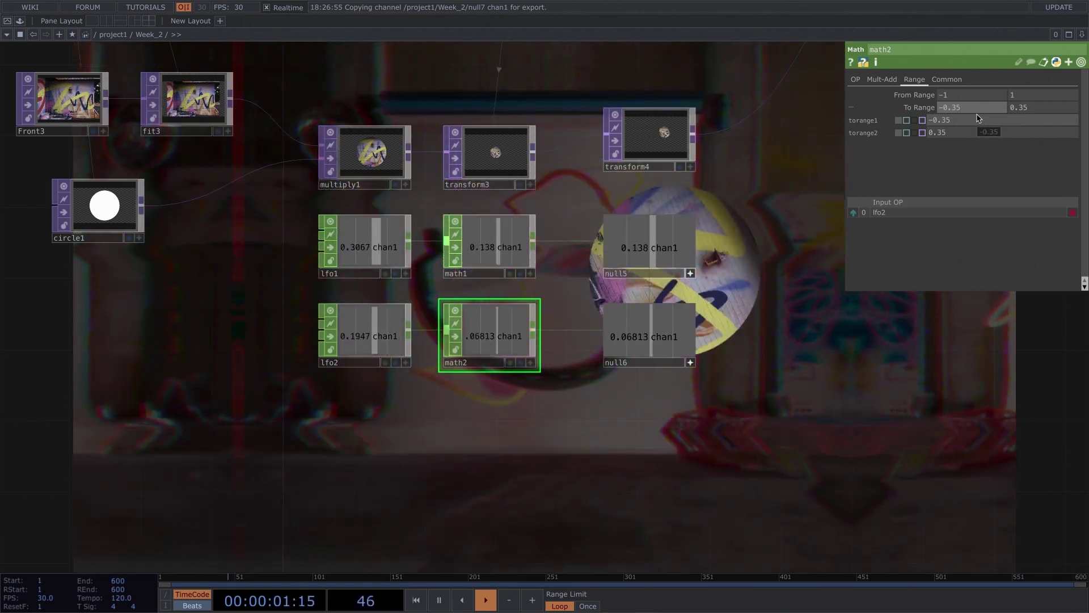
pyautogui.write('4')
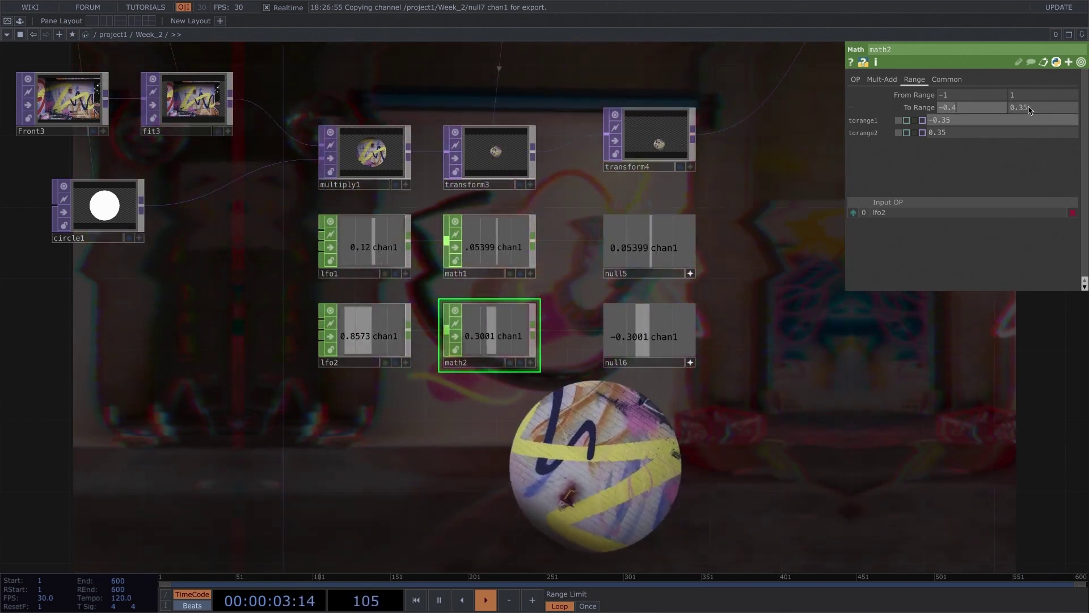
pyautogui.write('0.')
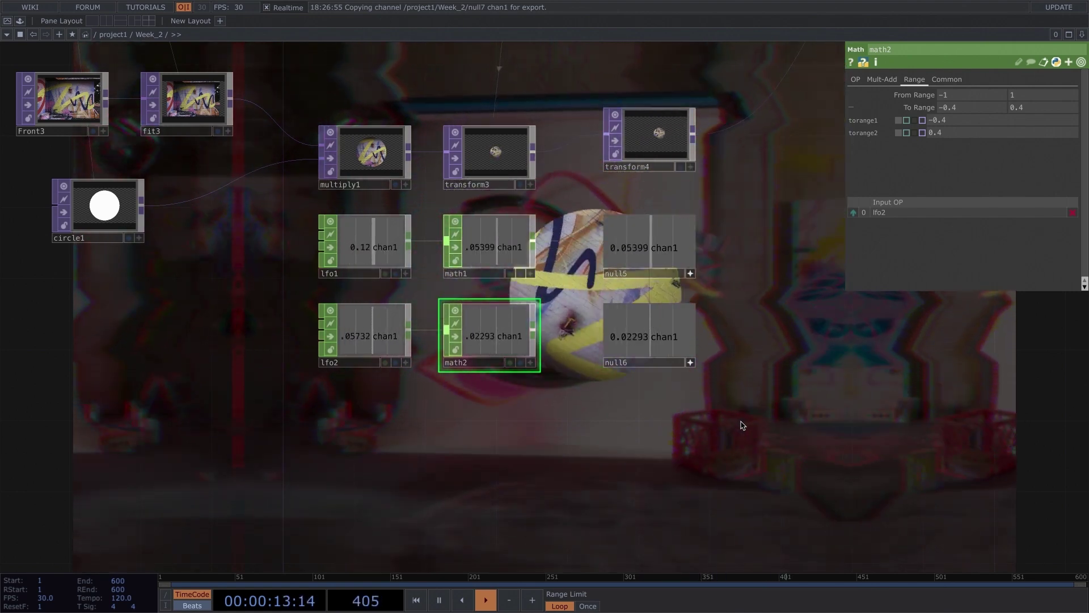
pyautogui.scroll(-2, 742, 421)
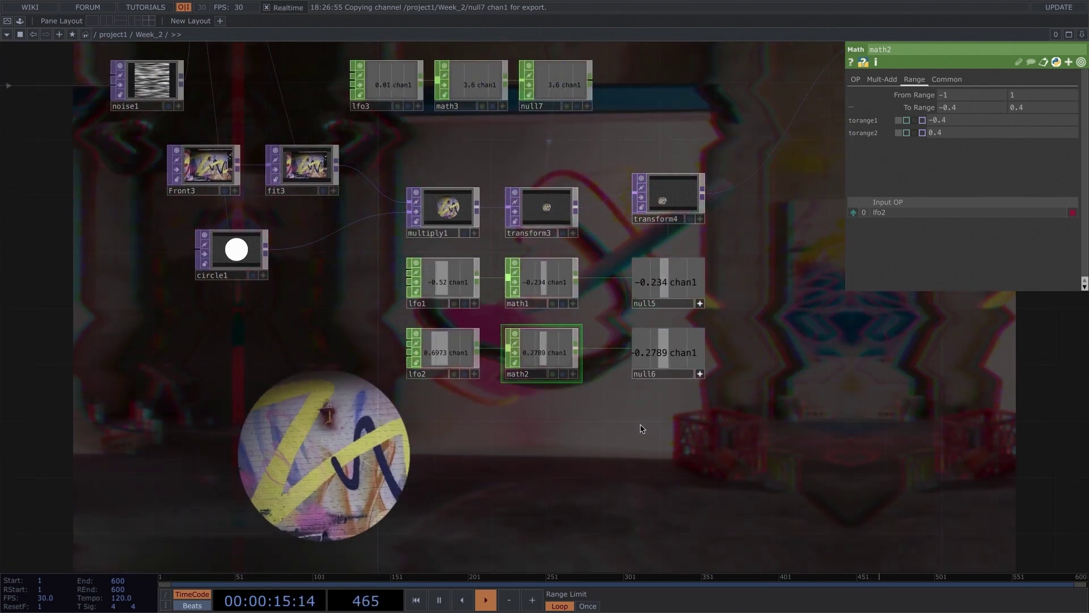
pyautogui.moveTo(693, 388); pyautogui.dragTo(735, 516)
pyautogui.scroll(-2, 590, 406)
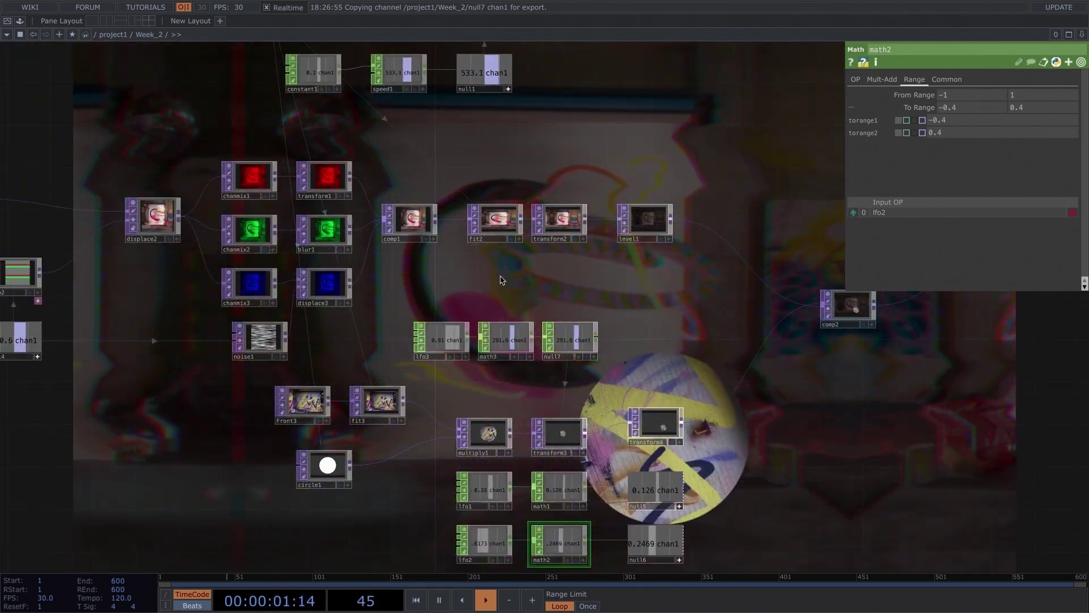
pyautogui.moveTo(525, 271); pyautogui.dragTo(794, 230)
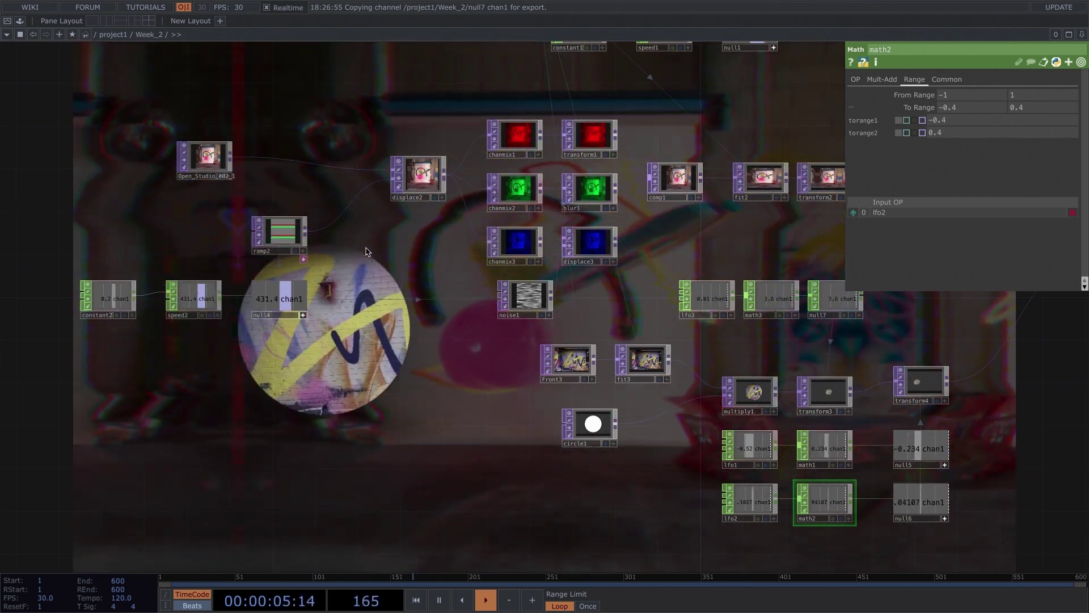
pyautogui.scroll(-1, 360, 258)
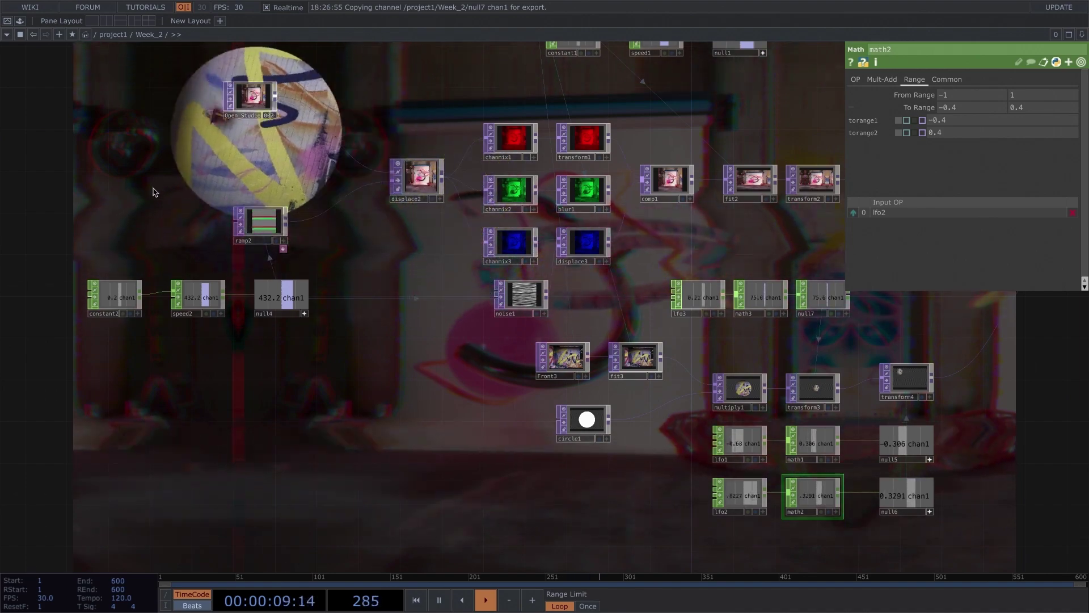
pyautogui.click(255, 241)
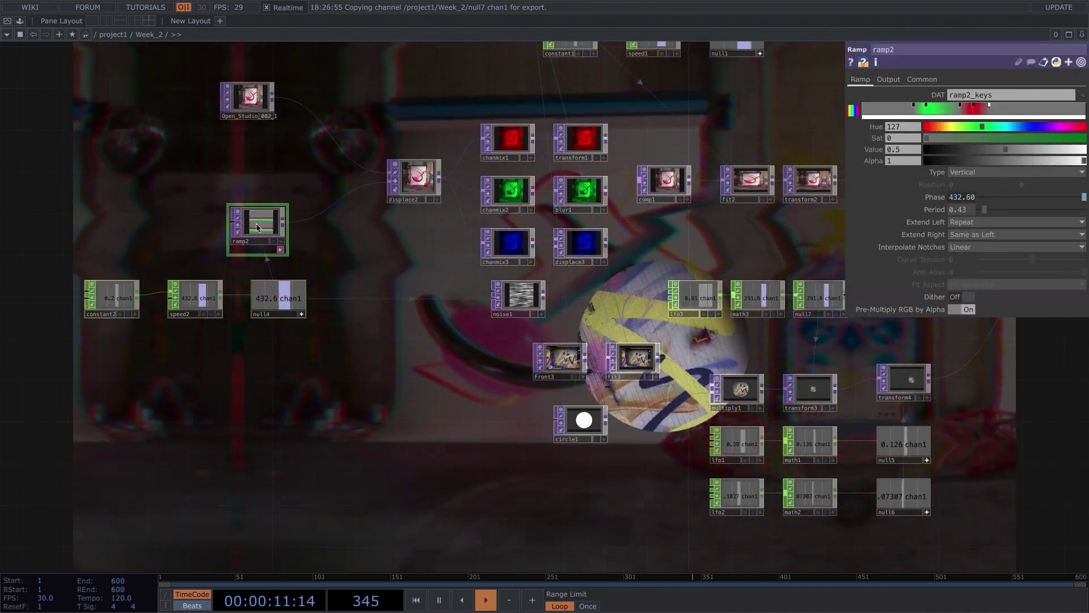
pyautogui.moveTo(311, 252); pyautogui.dragTo(339, 251)
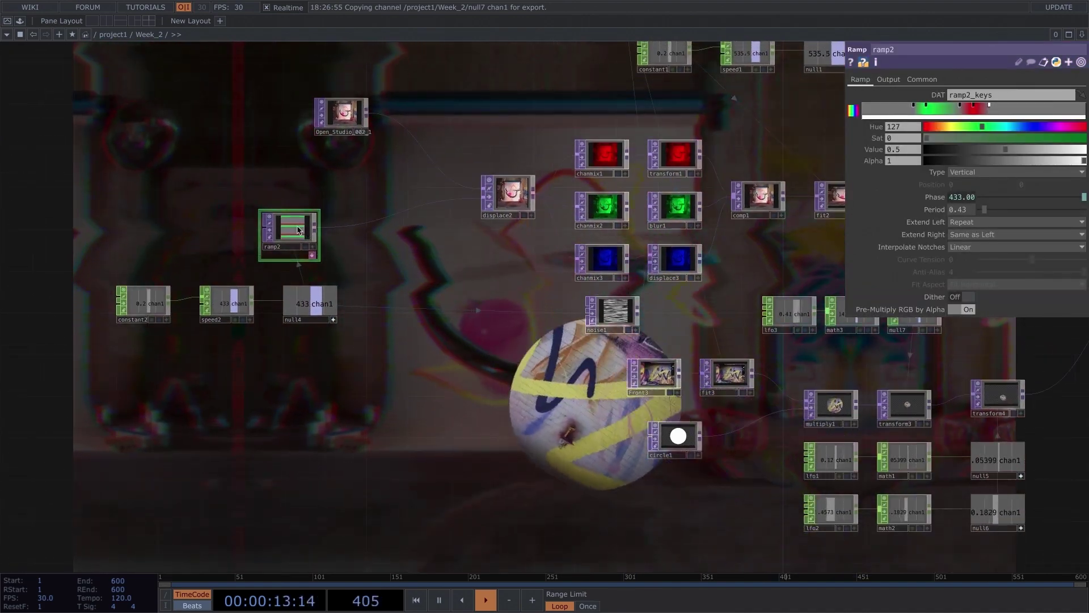
pyautogui.scroll(6, 350, 246)
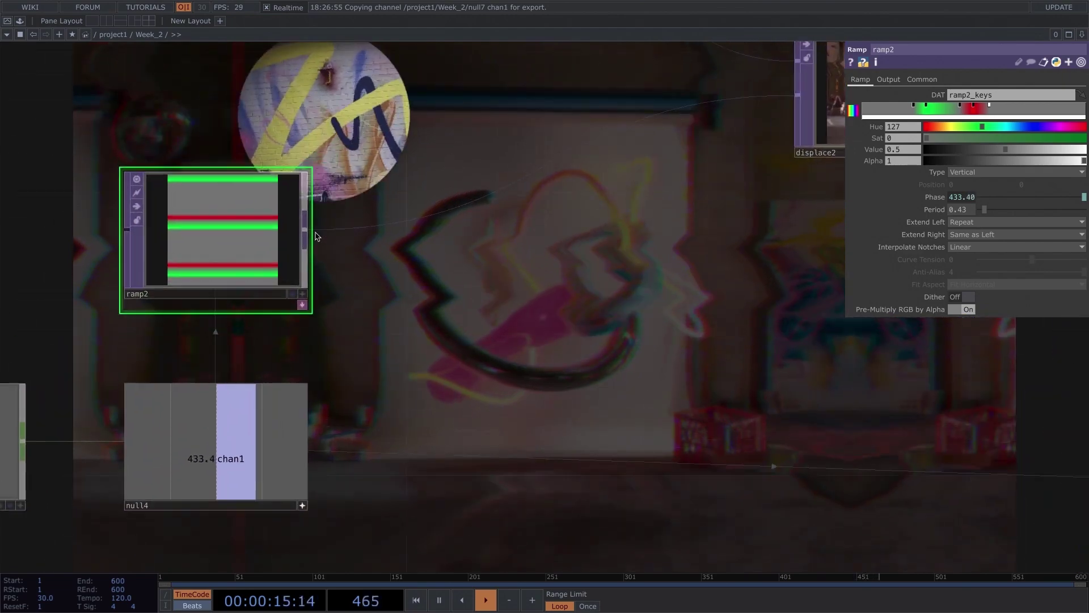
pyautogui.rightClick(308, 233)
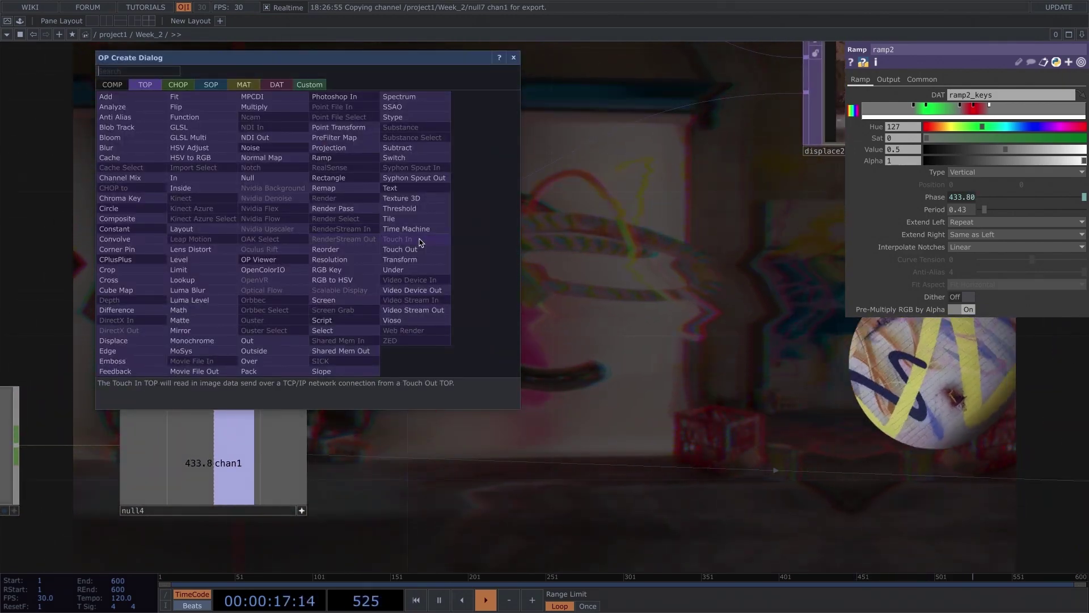
pyautogui.click(611, 271)
pyautogui.moveTo(424, 281); pyautogui.dragTo(170, 269)
pyautogui.scroll(-3, 383, 282)
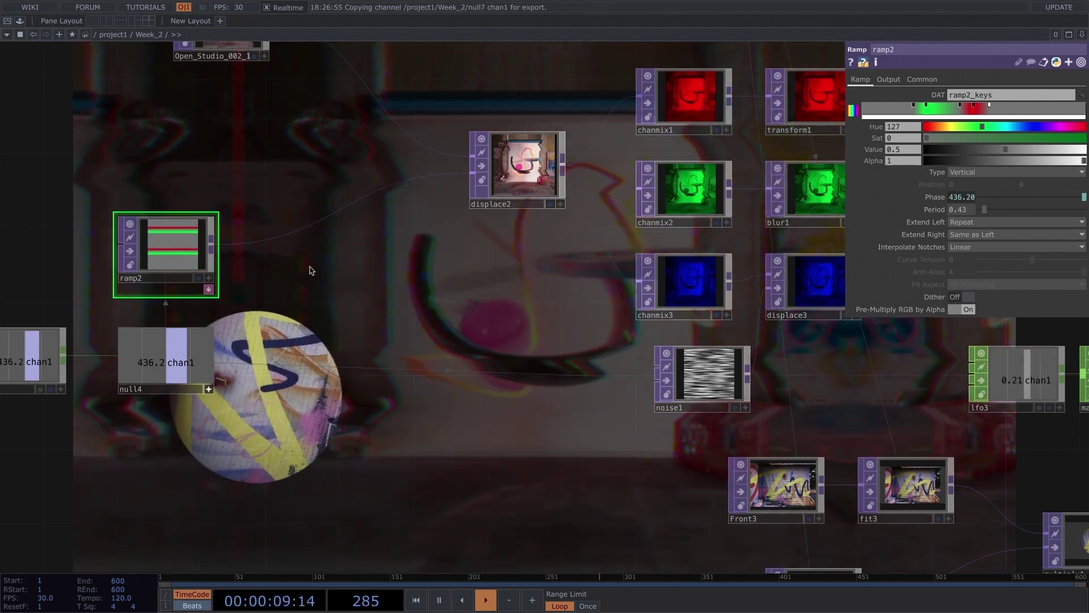
# Step: Add an unconnected Noise TOP just below and beside ramp2
pyautogui.press('Tab')
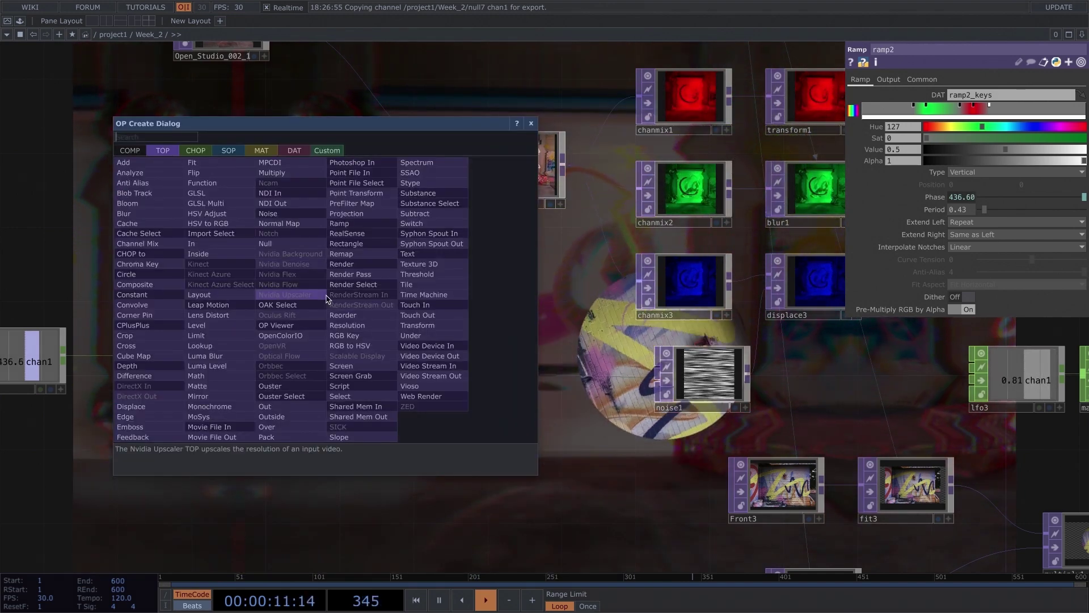
pyautogui.click(279, 217)
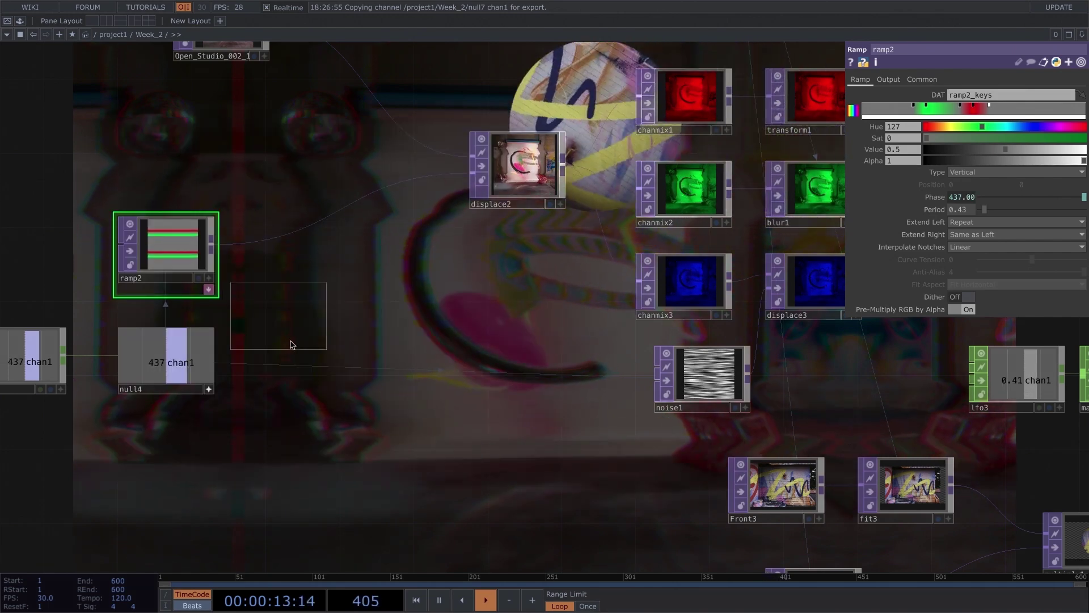
pyautogui.click(335, 313)
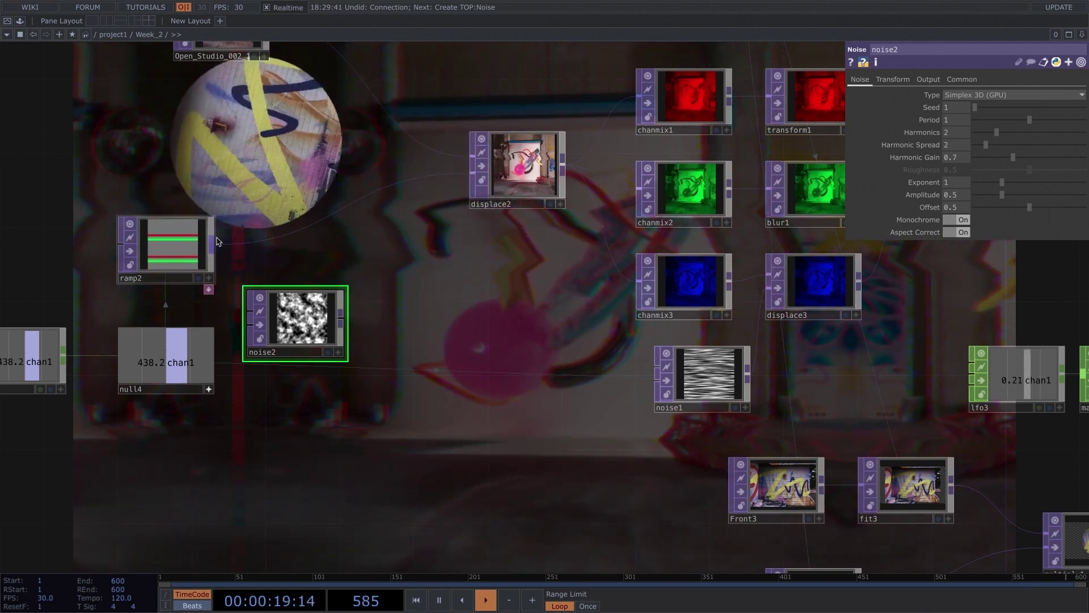
# Step: Insert a Limit TOP between ramp2 and displace2 and set its Quantize Position to Round
pyautogui.press('Tab')
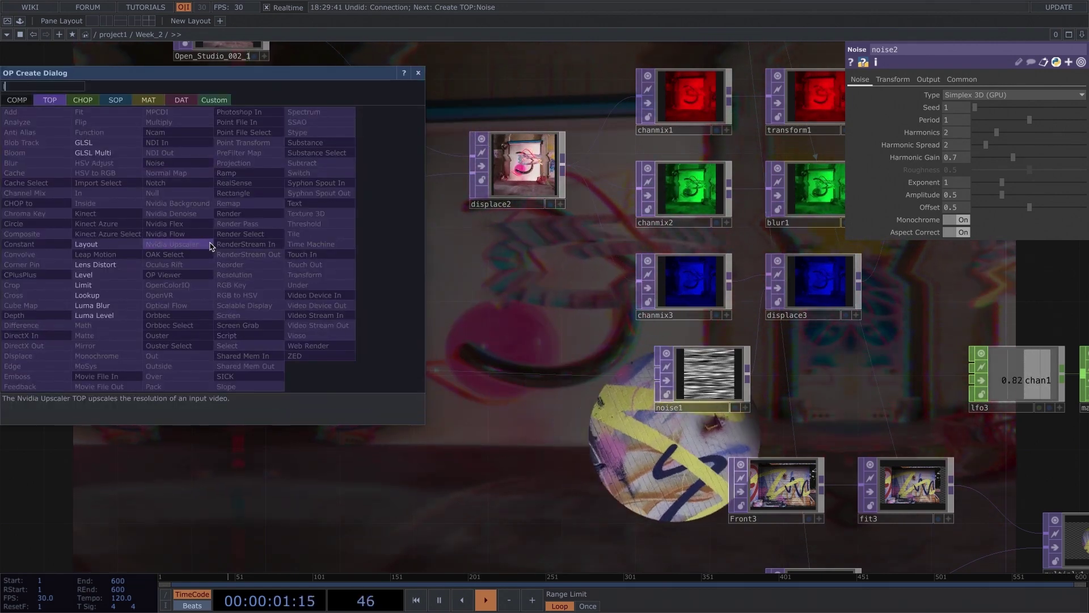
pyautogui.write('limi')
pyautogui.click(111, 284)
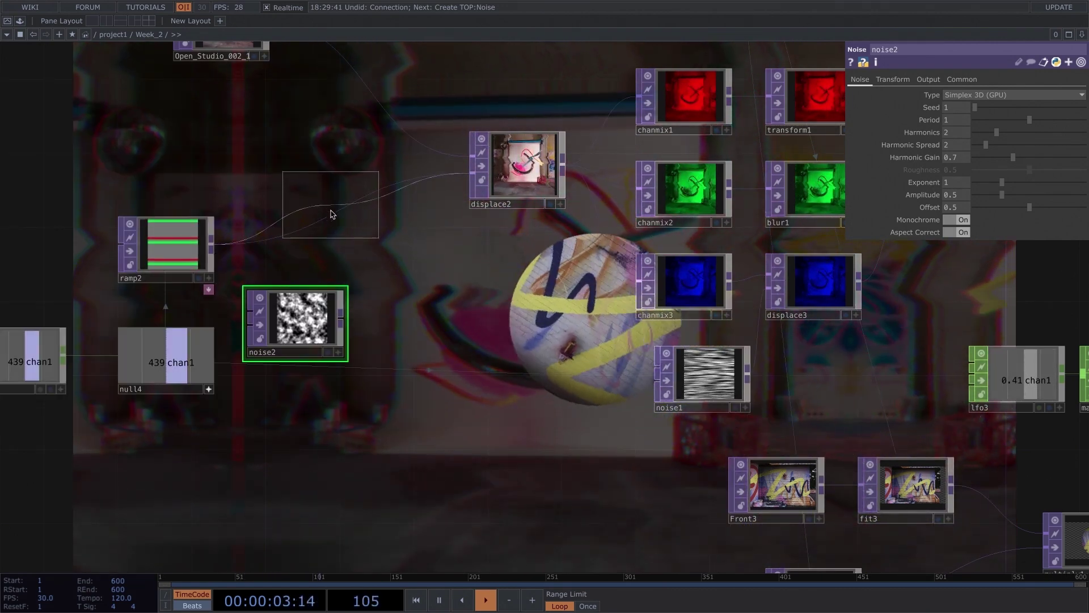
pyautogui.click(332, 211)
pyautogui.click(888, 79)
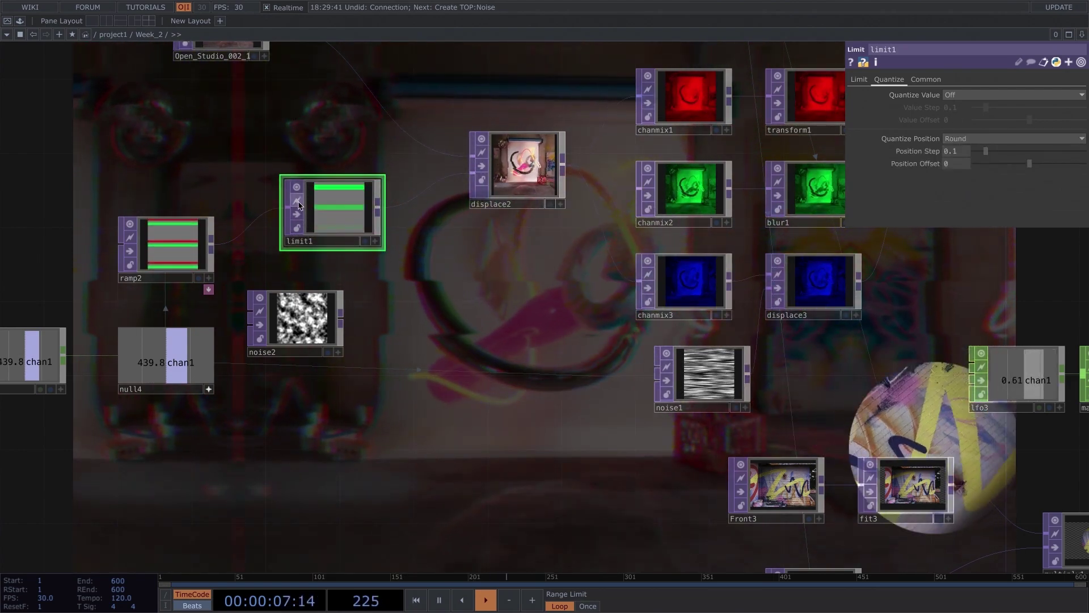
# Step: Insert a second Limit TOP between Open_Studio_002_1 and displace2, shifted slightly towards the source image
pyautogui.scroll(5, 299, 206)
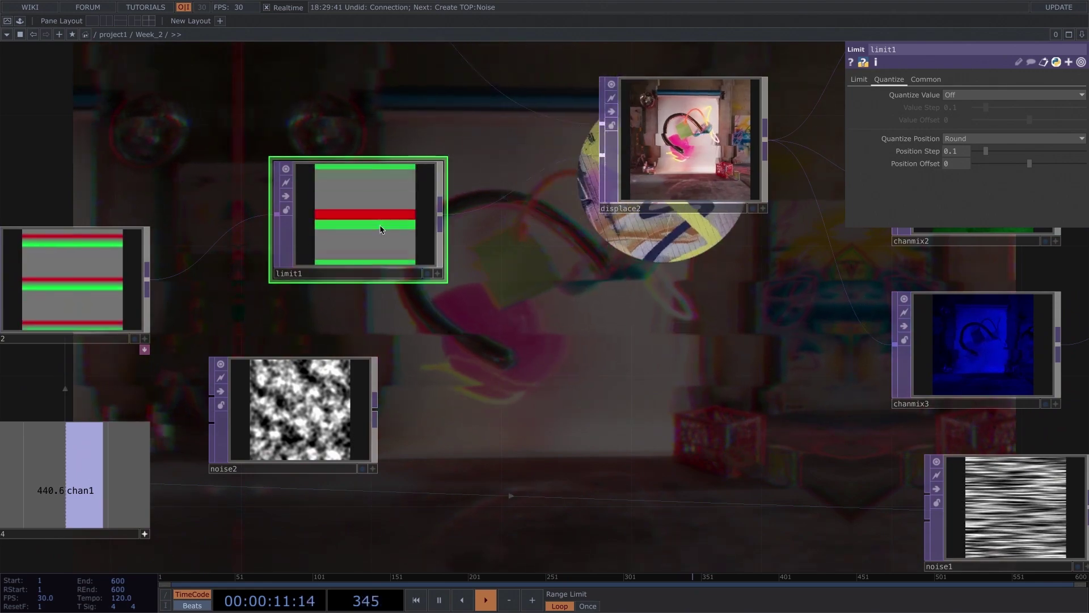
pyautogui.moveTo(665, 309); pyautogui.dragTo(444, 291)
pyautogui.moveTo(370, 205); pyautogui.dragTo(525, 365)
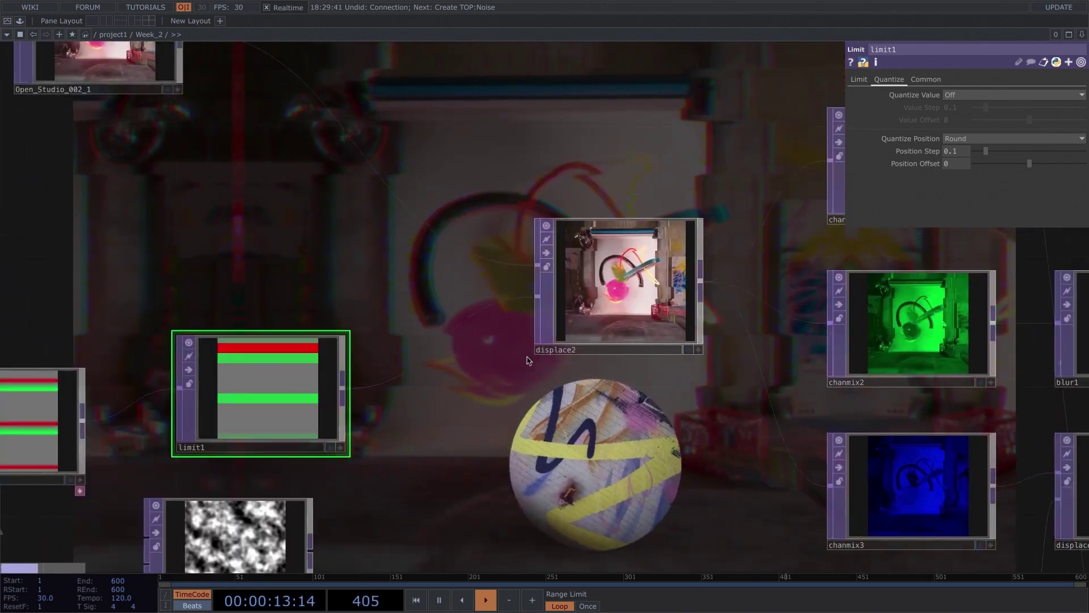
pyautogui.moveTo(315, 223); pyautogui.dragTo(436, 338)
pyautogui.press('Tab')
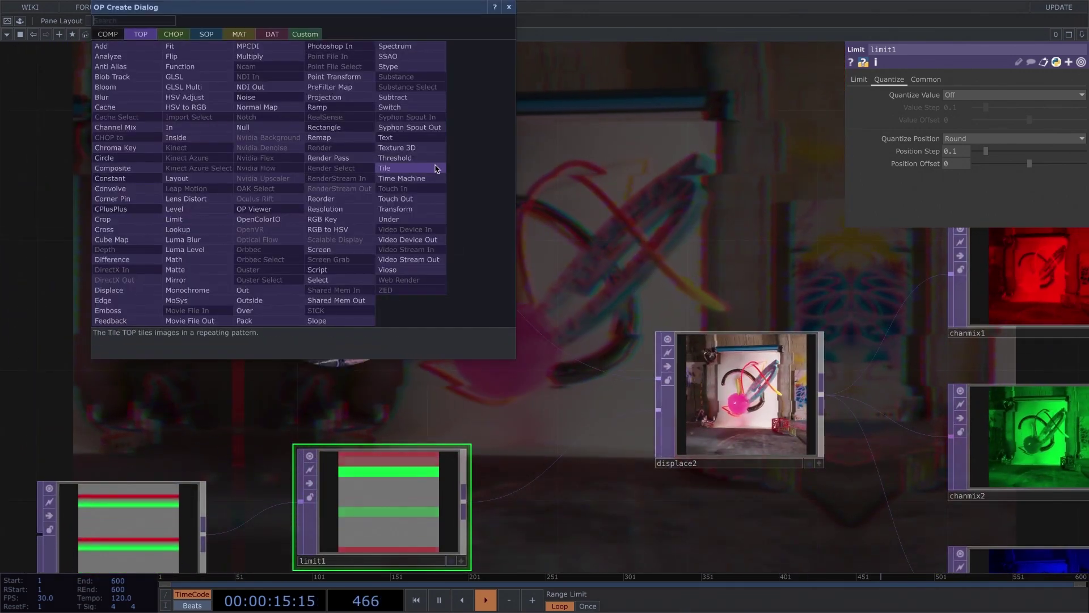
pyautogui.write('limi')
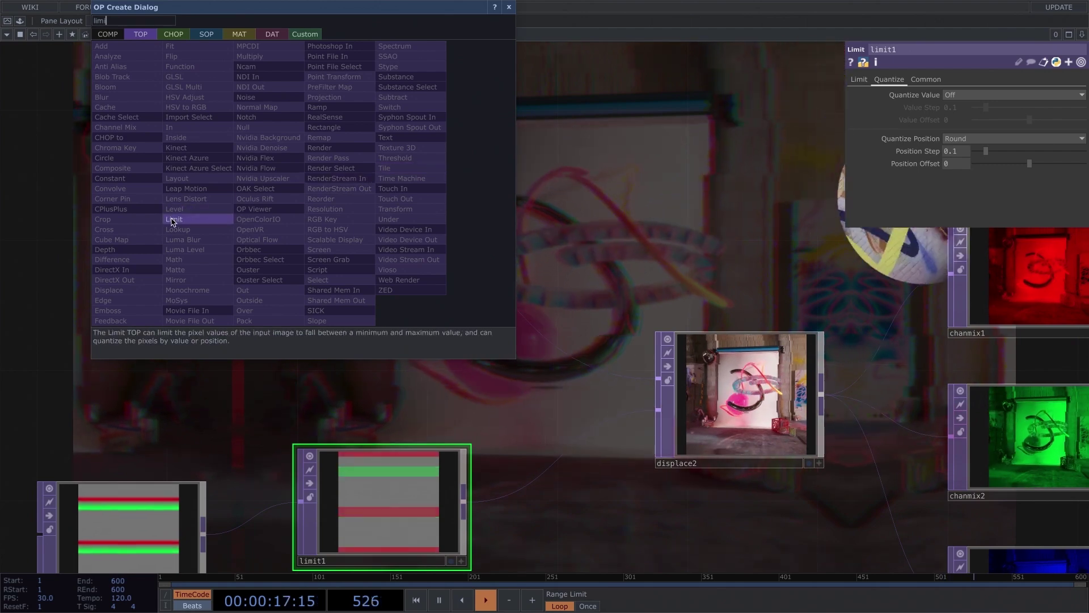
pyautogui.click(174, 219)
pyautogui.click(499, 170)
pyautogui.moveTo(248, 164); pyautogui.dragTo(183, 164)
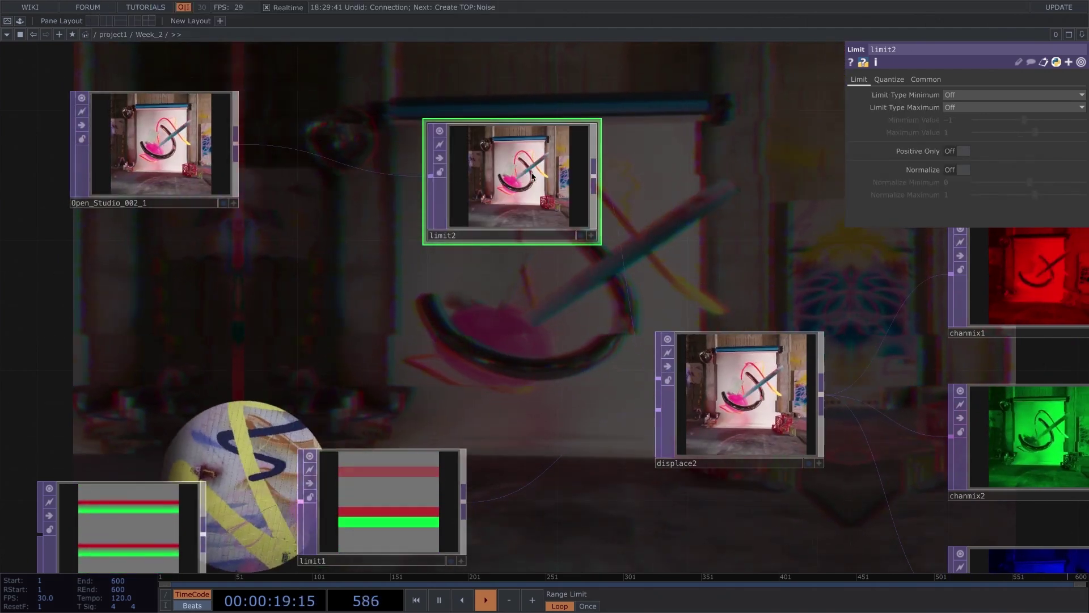
pyautogui.moveTo(511, 180); pyautogui.dragTo(479, 180)
pyautogui.moveTo(590, 196); pyautogui.dragTo(346, 175)
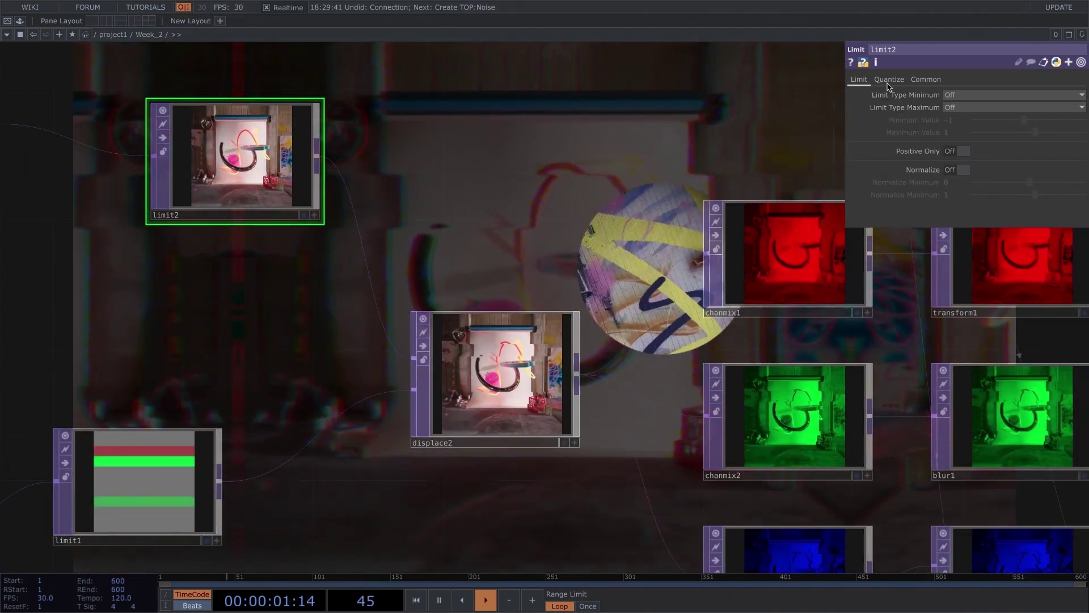
# Step: Set limit2's Quantize Value to Round
pyautogui.click(889, 80)
pyautogui.click(965, 94)
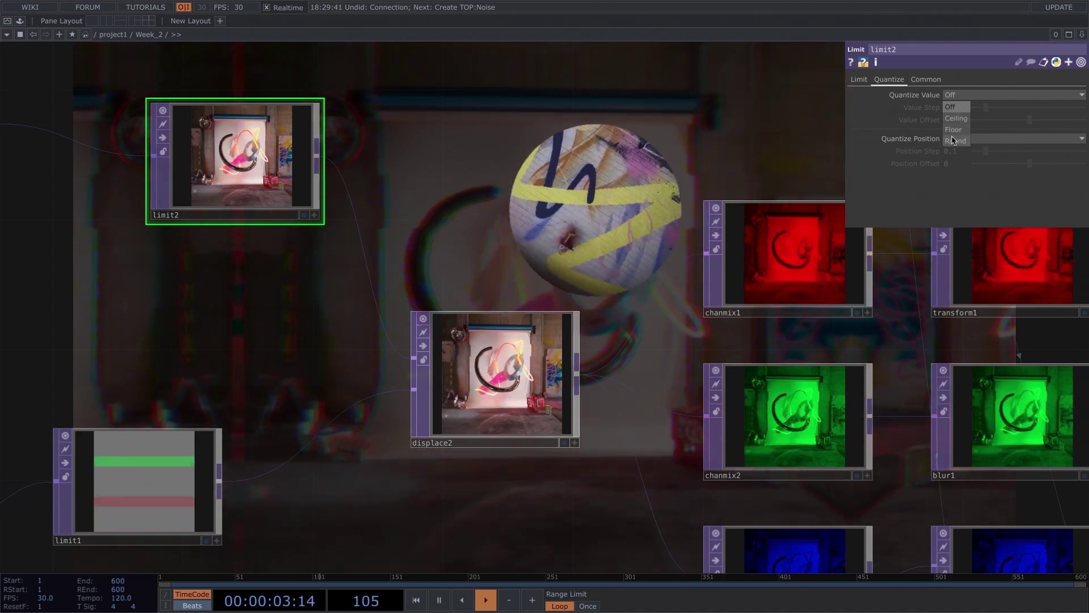
pyautogui.click(955, 140)
# Step: Bypass the level1 TOP so the background image is no longer darkened
pyautogui.moveTo(673, 144); pyautogui.dragTo(482, 134)
pyautogui.scroll(-4, 482, 133)
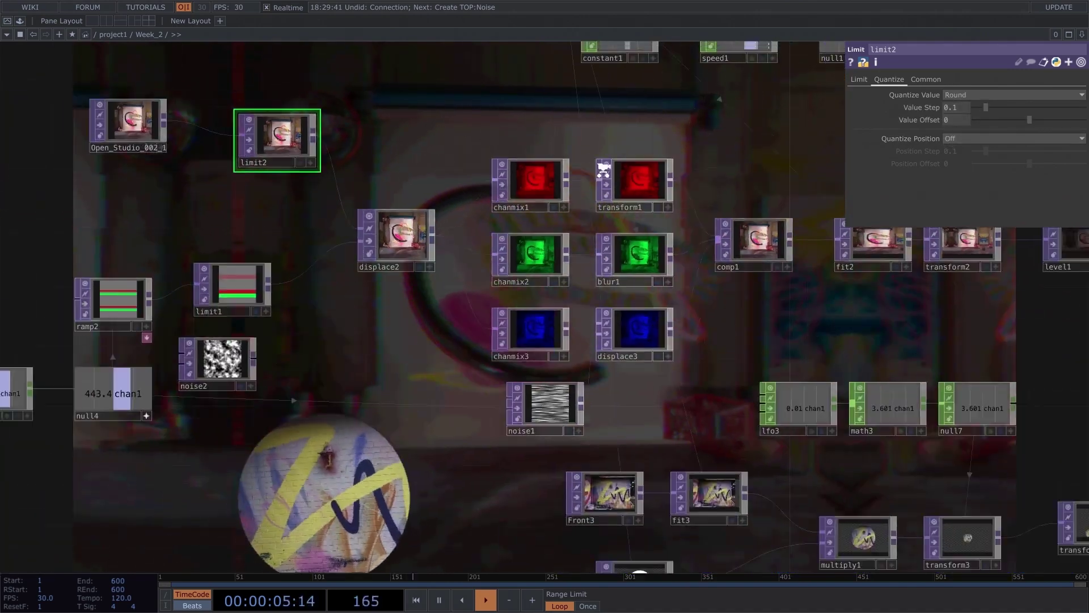
pyautogui.moveTo(604, 171); pyautogui.dragTo(638, 184, button='middle')
pyautogui.moveTo(907, 258); pyautogui.dragTo(517, 275)
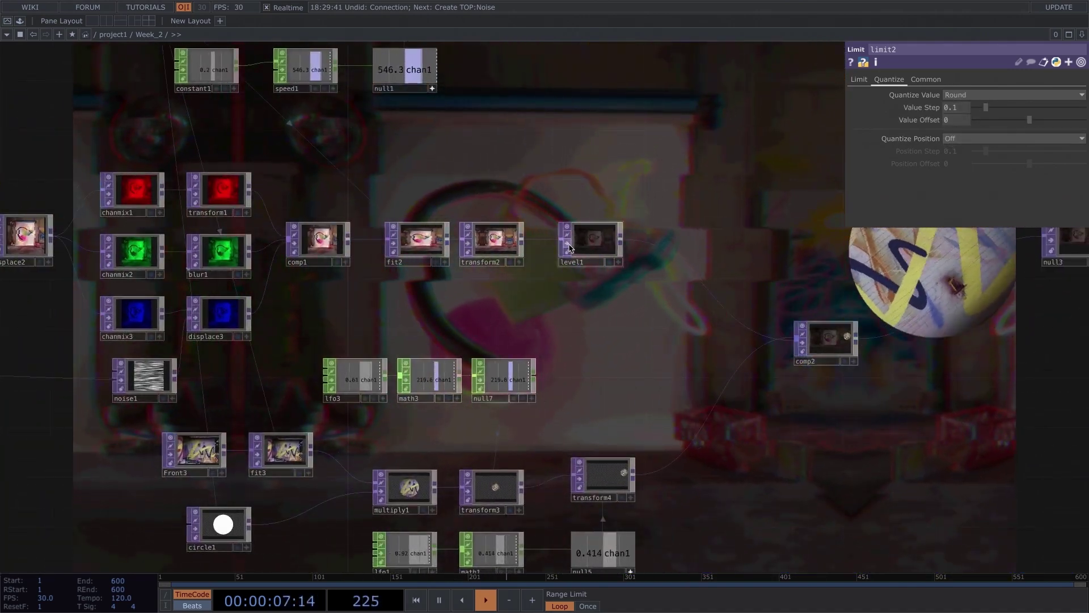
pyautogui.click(569, 245)
# Step: Adjust limit2's quantize Value Step to 0.104
pyautogui.moveTo(514, 179); pyautogui.dragTo(1040, 209)
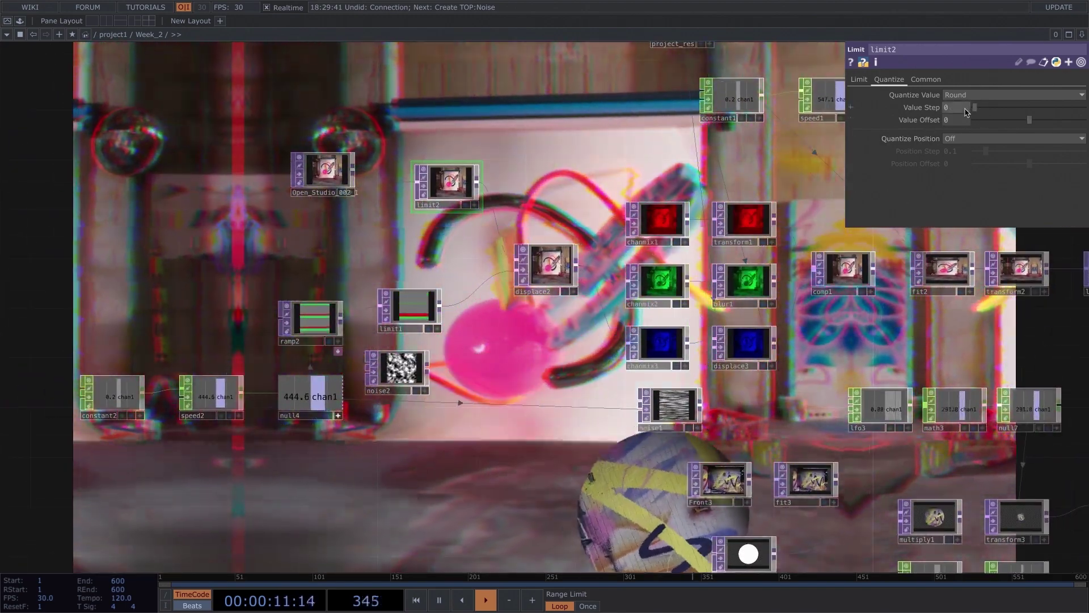
pyautogui.moveTo(986, 107)
pyautogui.mouseDown()
pyautogui.moveTo(1031, 113)
pyautogui.moveTo(1003, 108)
pyautogui.mouseUp()
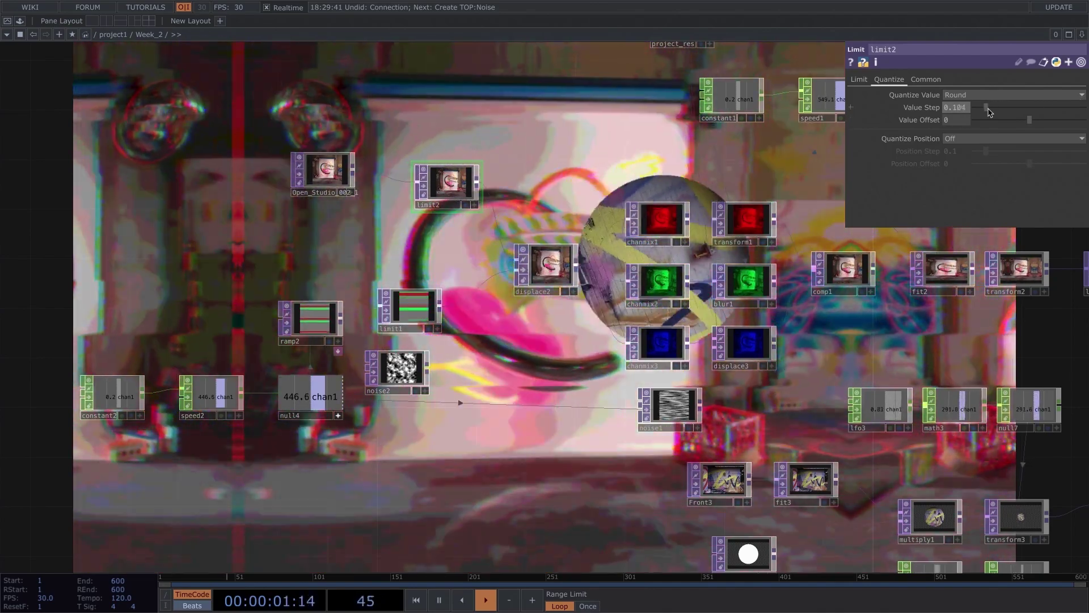
# Step: Insert a Transform TOP between the Front3 graffiti image and fit3
pyautogui.moveTo(652, 88); pyautogui.dragTo(528, 1)
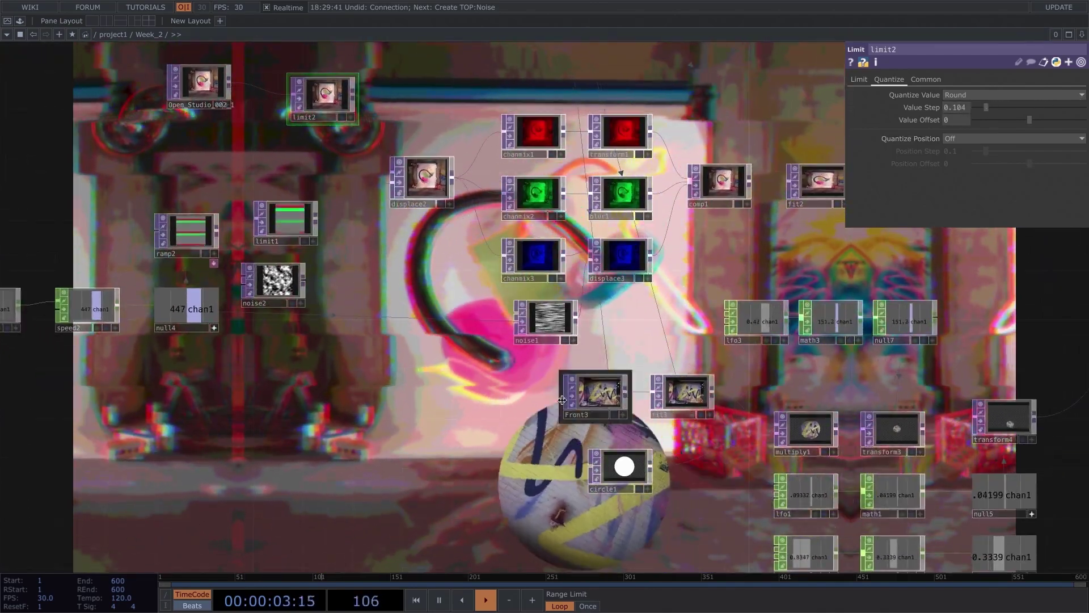
pyautogui.moveTo(569, 371); pyautogui.dragTo(526, 348)
pyautogui.moveTo(462, 360); pyautogui.dragTo(461, 196)
pyautogui.scroll(7, 570, 236)
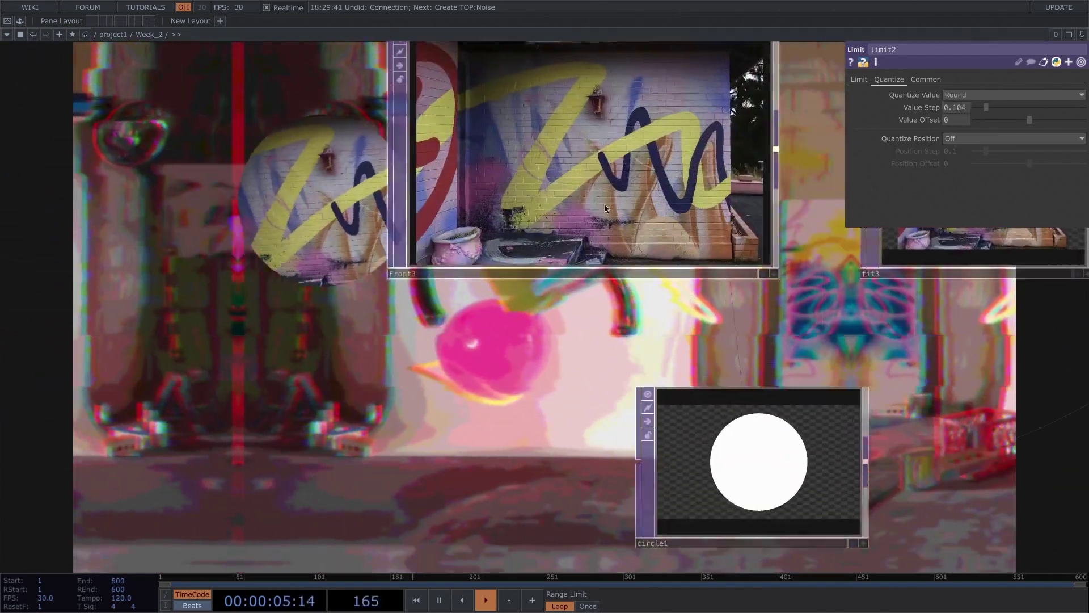
pyautogui.scroll(-4, 264, 246)
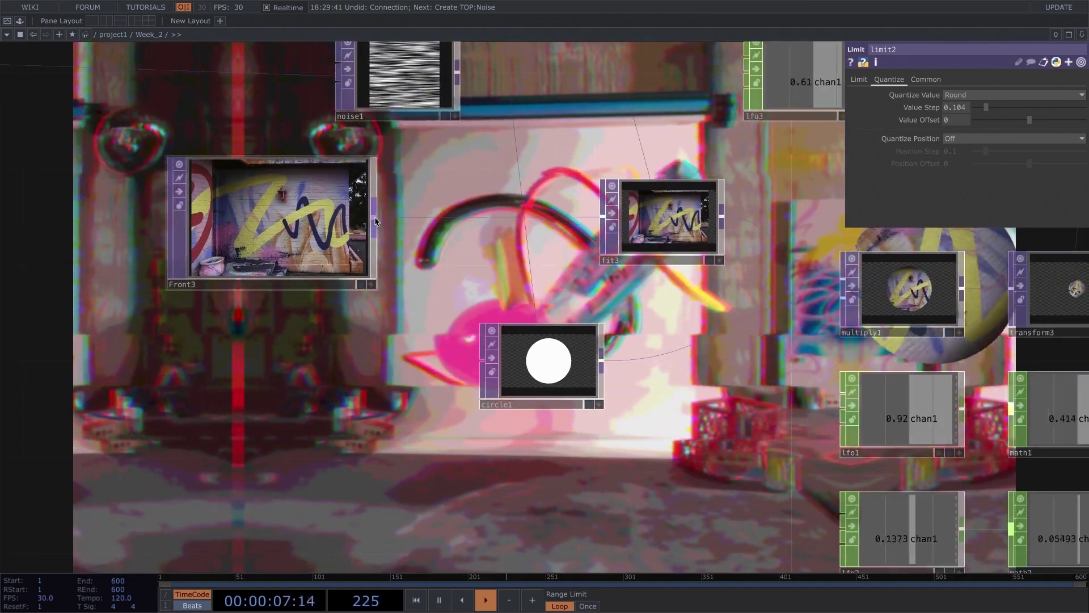
pyautogui.press('Tab')
pyautogui.write('t')
pyautogui.click(479, 253)
pyautogui.click(481, 237)
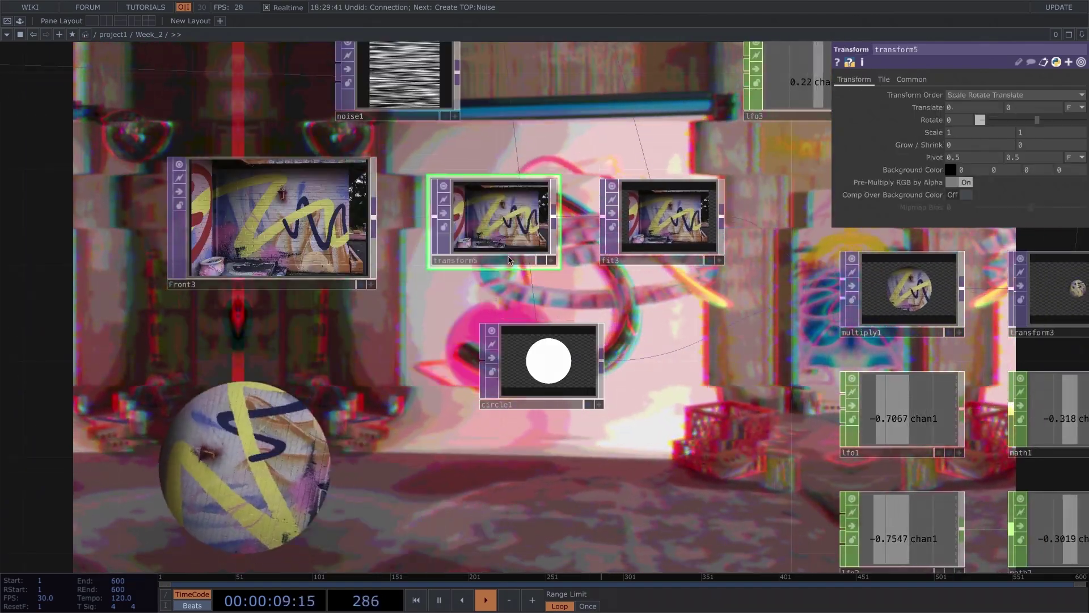
# Step: Drive transform5's horizontal Translate value with the null5 channel
pyautogui.moveTo(664, 311); pyautogui.dragTo(496, 345)
pyautogui.moveTo(817, 175); pyautogui.dragTo(647, 242)
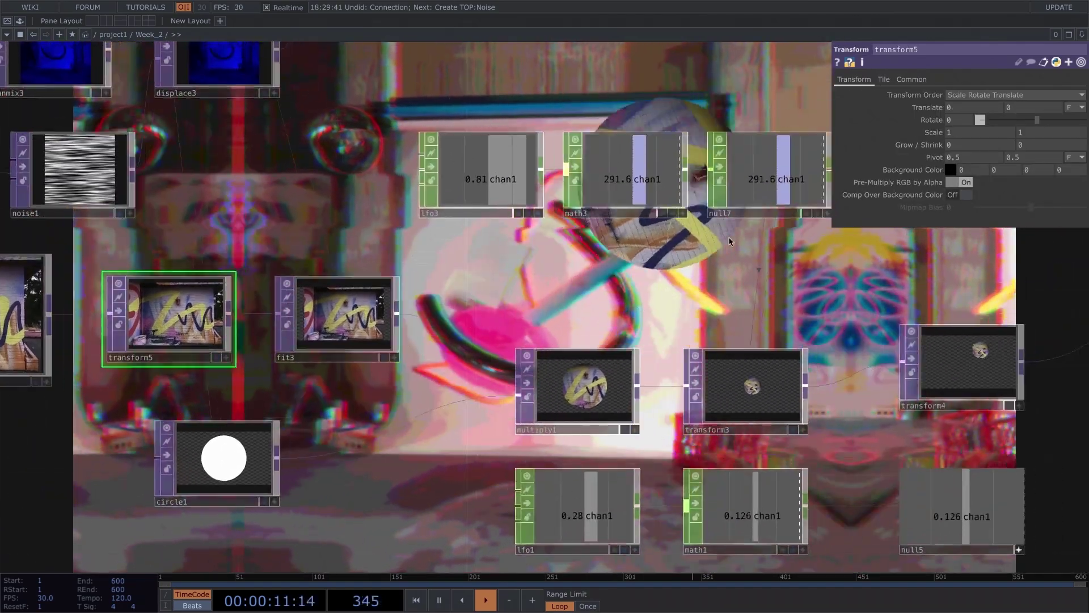
pyautogui.moveTo(823, 479); pyautogui.dragTo(873, 391)
pyautogui.moveTo(974, 441); pyautogui.dragTo(959, 107)
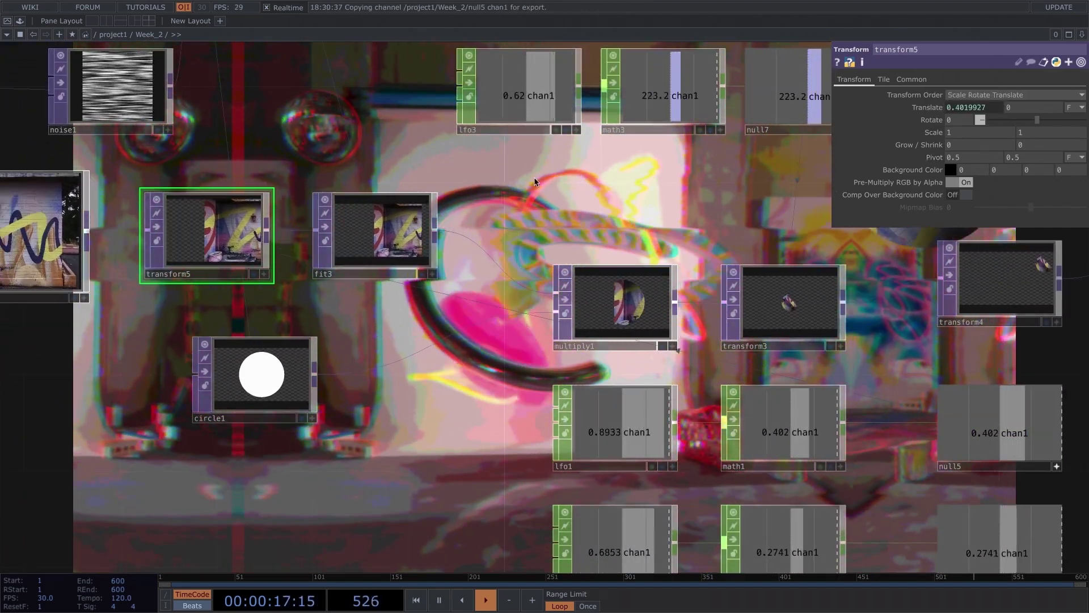
# Step: Set transform5's tile Extend mode to Mirror
pyautogui.click(884, 80)
pyautogui.click(959, 95)
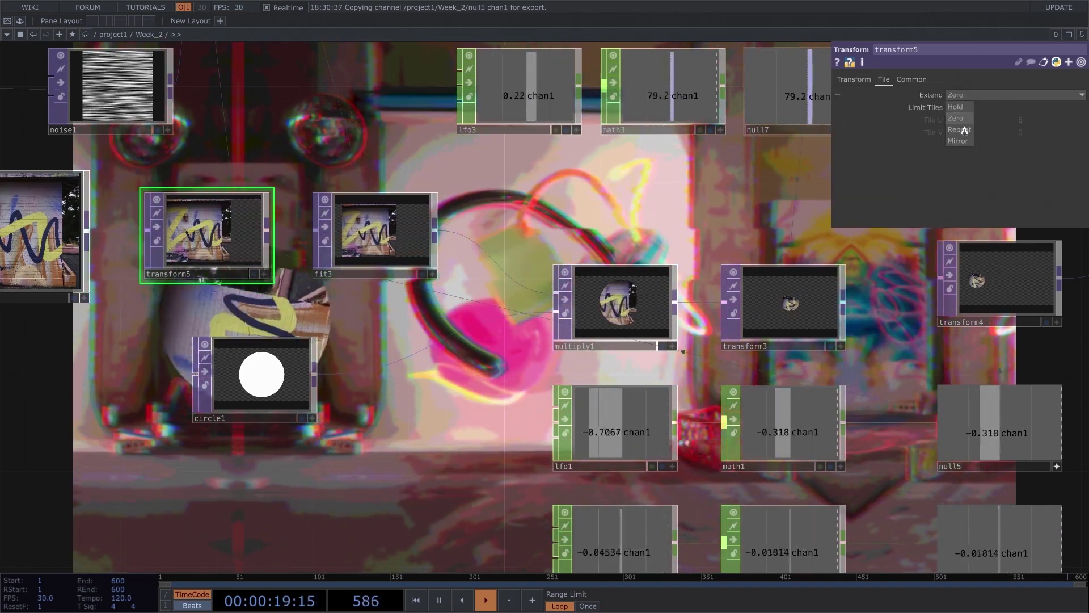
pyautogui.click(957, 142)
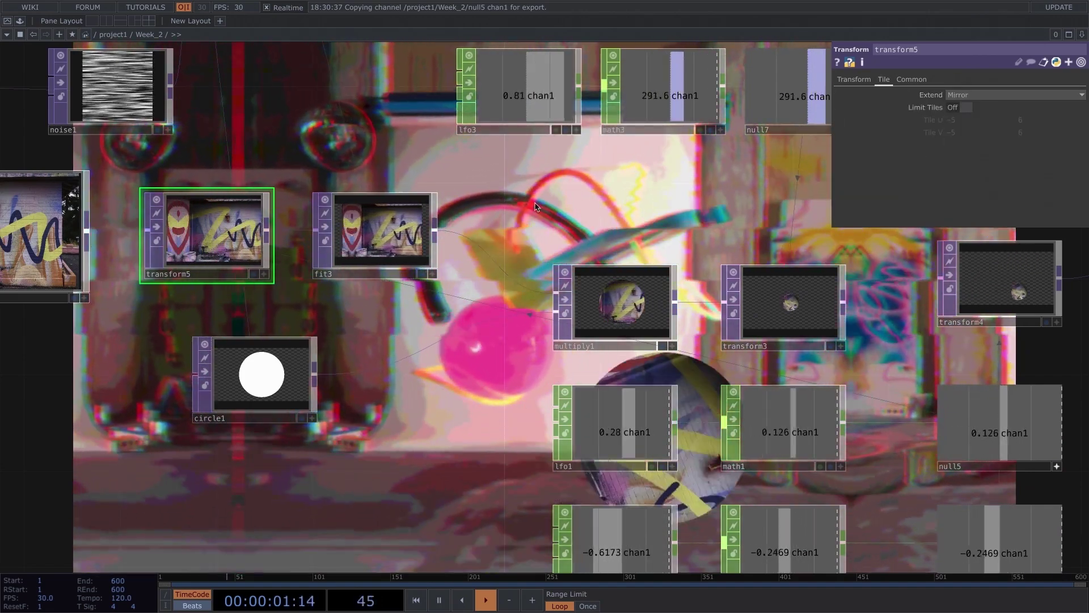
# Step: Save the project and shrink the Front3 node in the network
pyautogui.scroll(-5, 541, 203)
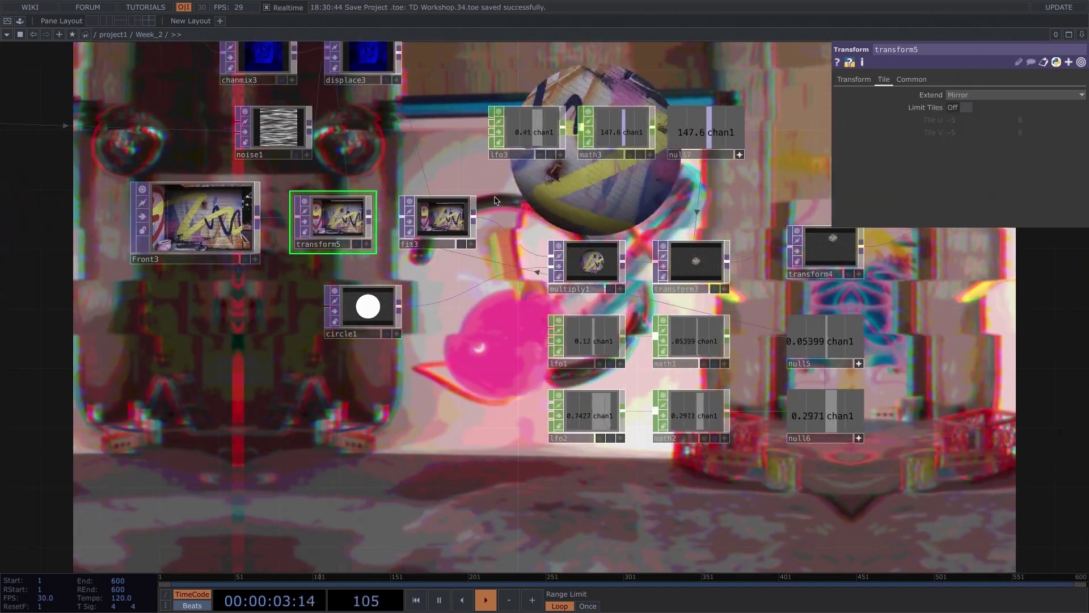
pyautogui.hotkey('ctrl', 's')
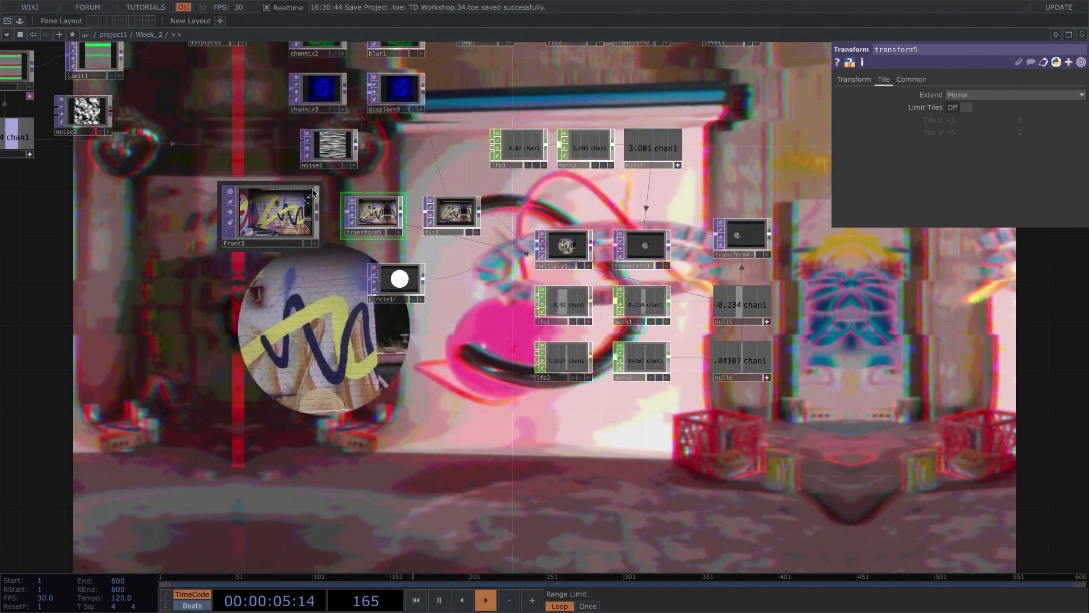
pyautogui.moveTo(280, 217); pyautogui.dragTo(302, 205)
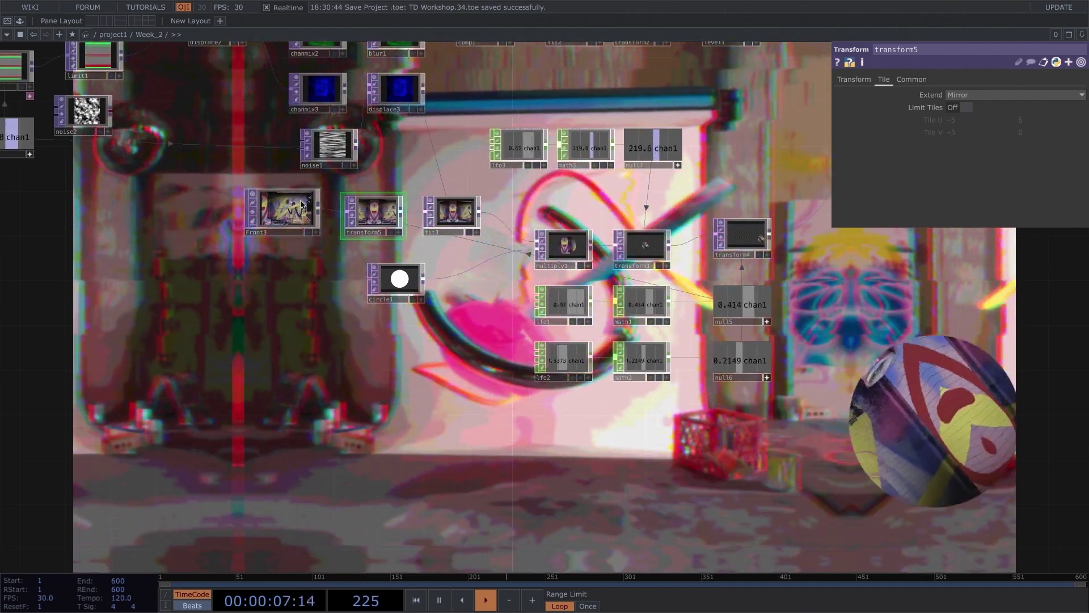